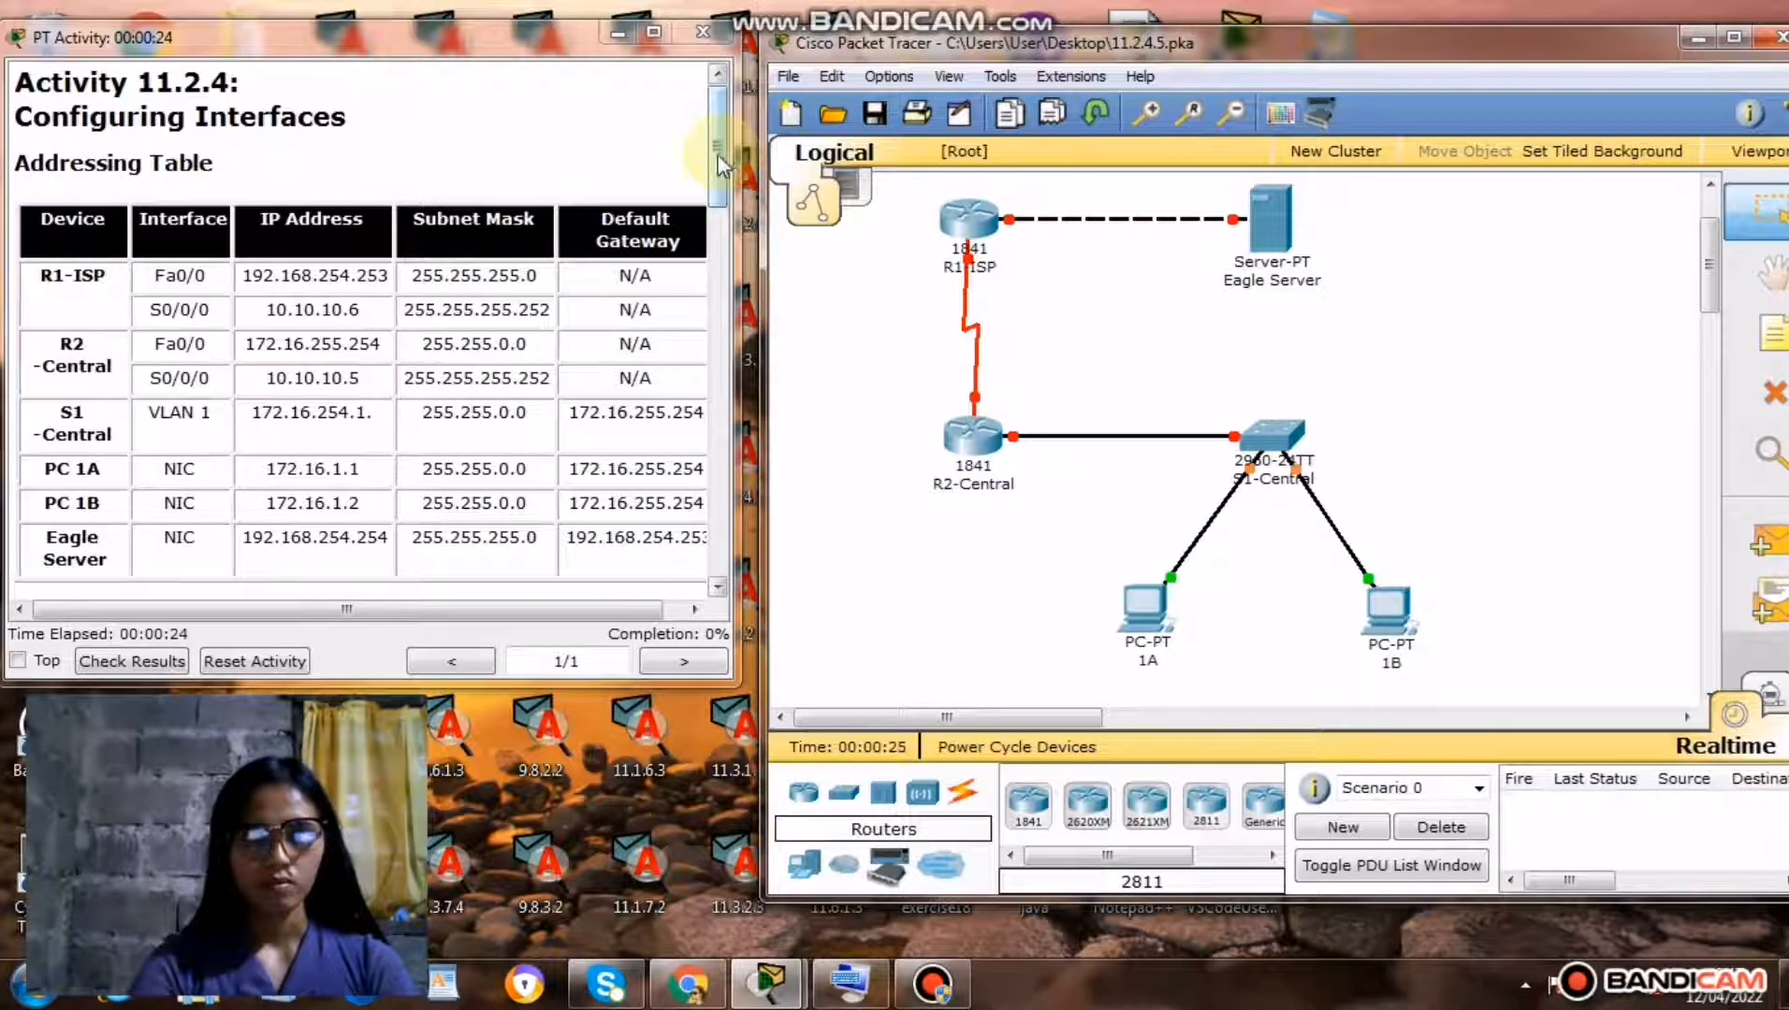
Show the Task 1 router instructions in the activity window and bring up the On-Screen Keyboard.
{"action": "left_click_drag", "start_coordinate": [720, 167], "coordinate": [713, 280]}
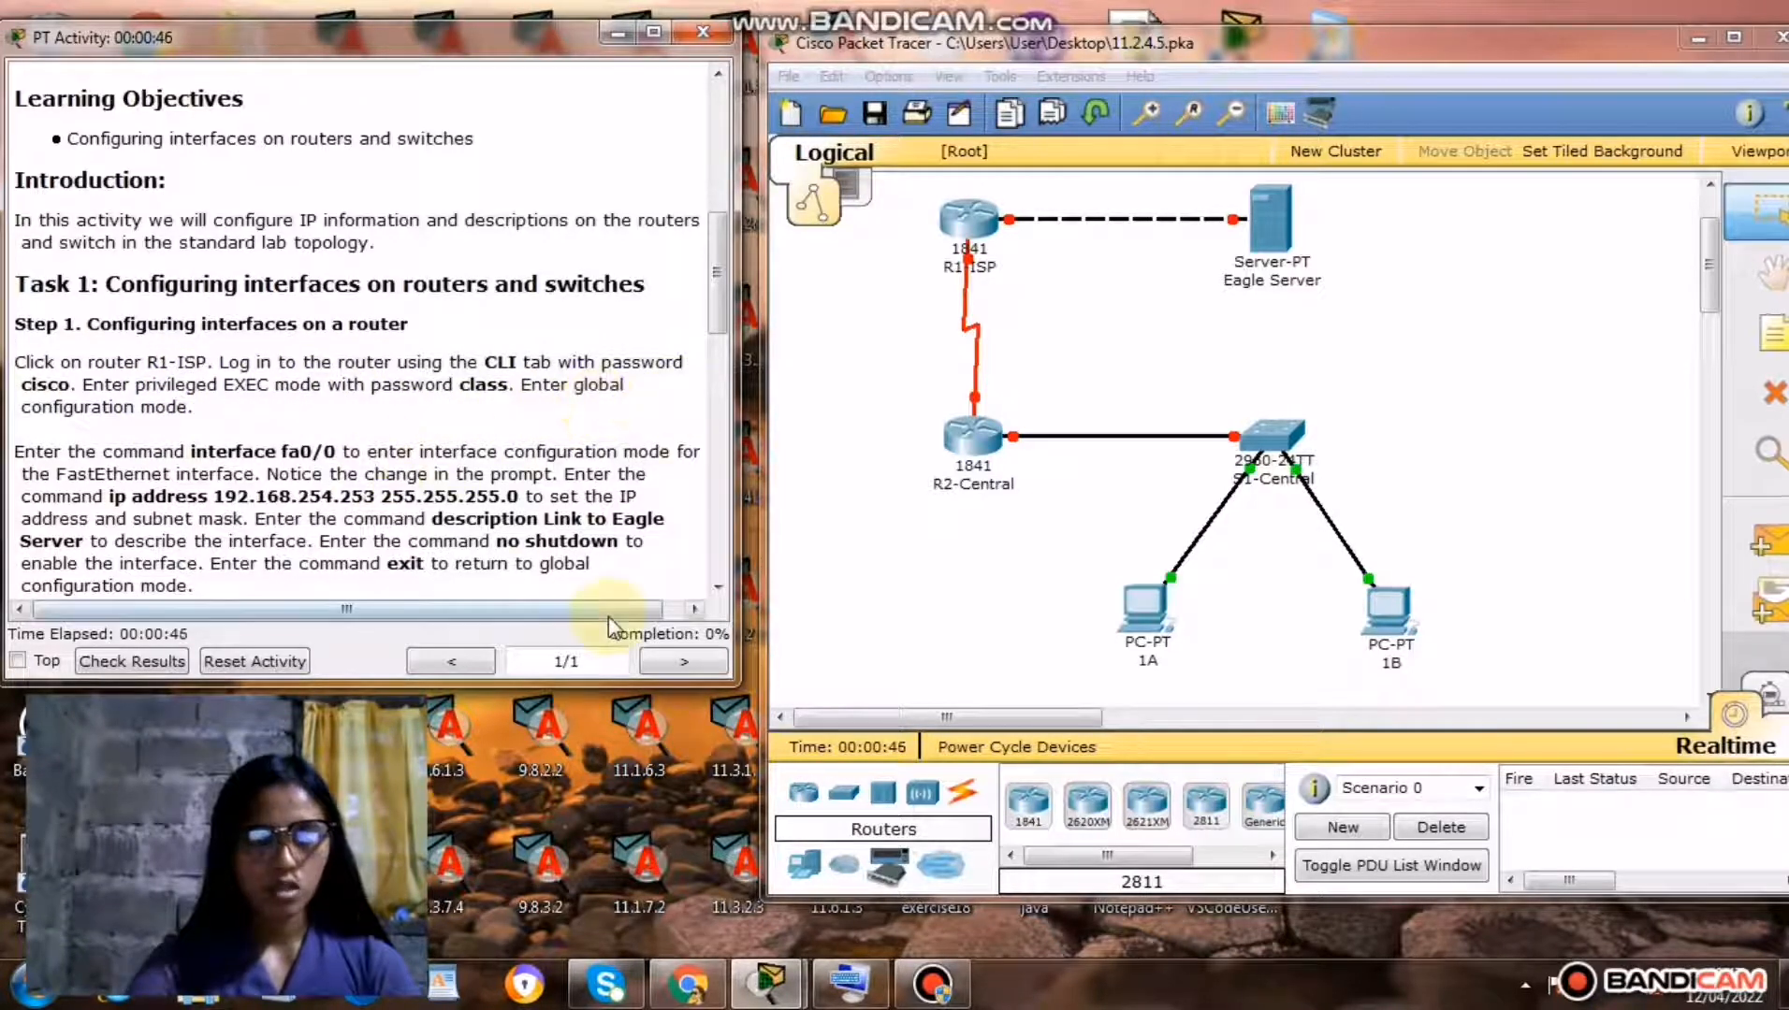
{"action": "left_click", "coordinate": [860, 992]}
{"action": "left_click", "coordinate": [859, 989]}
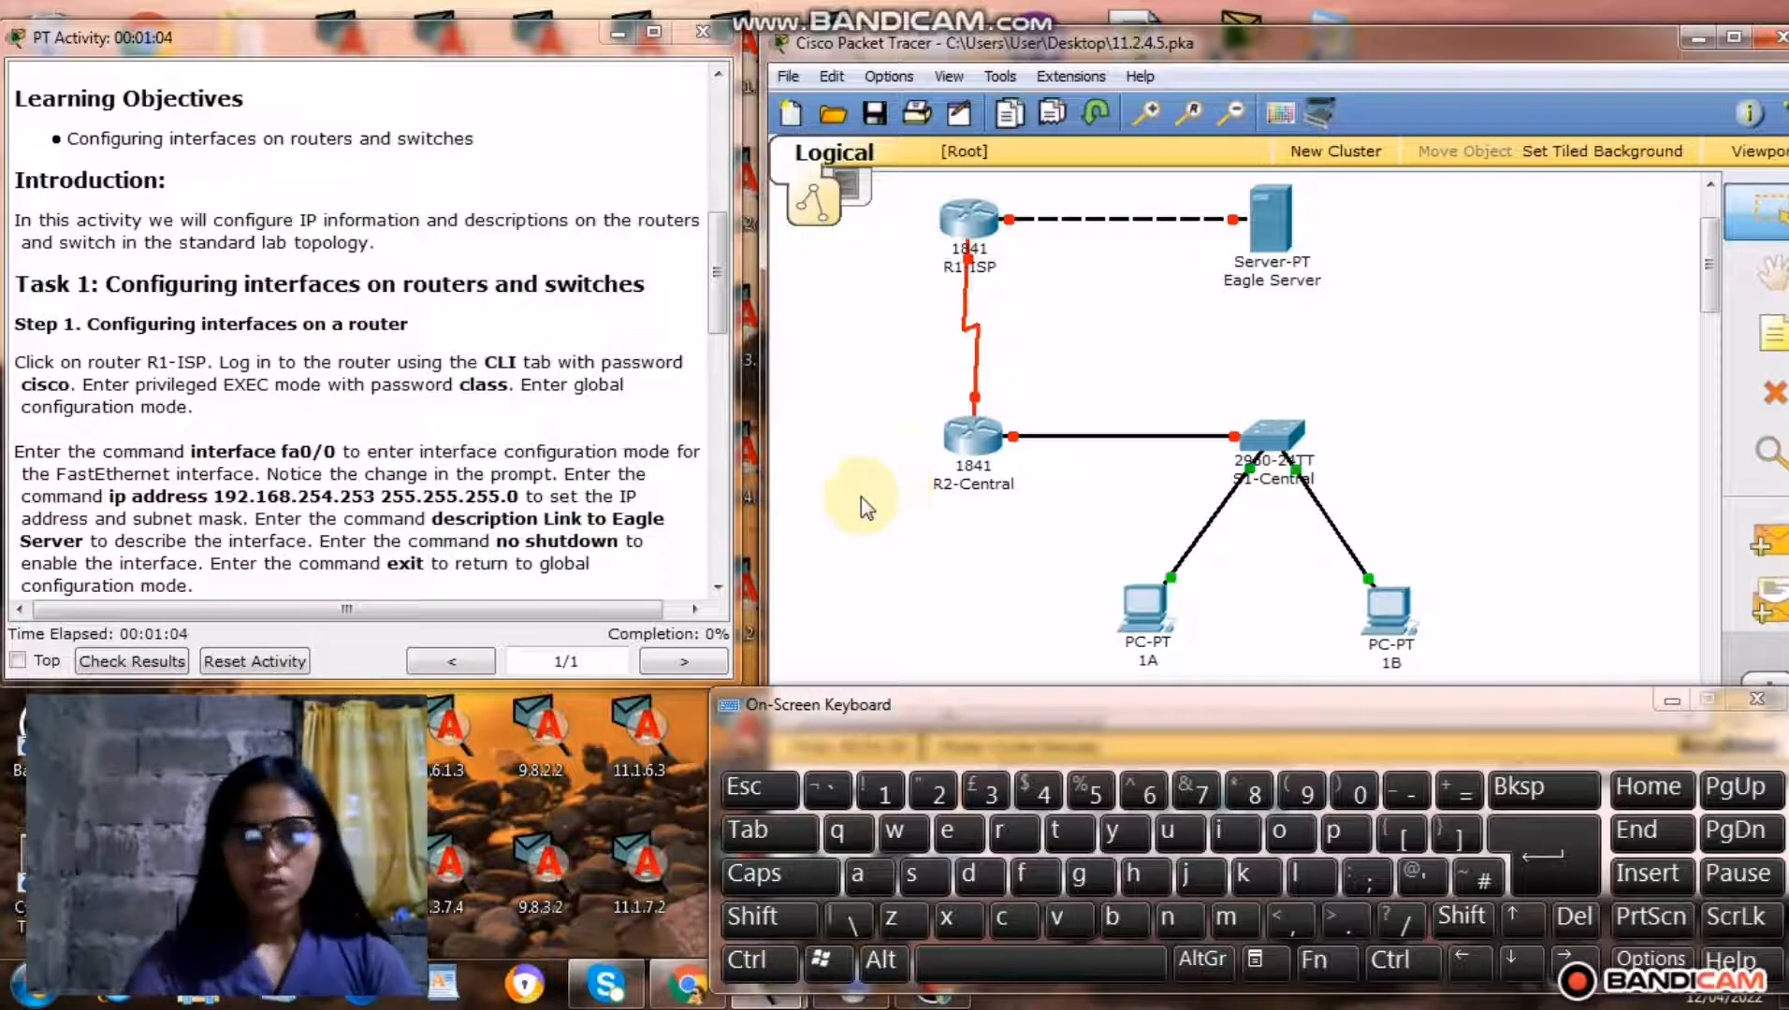
Open router R1-ISP's command line interface, placing its window clear of the On-Screen Keyboard.
{"action": "left_click", "coordinate": [971, 229]}
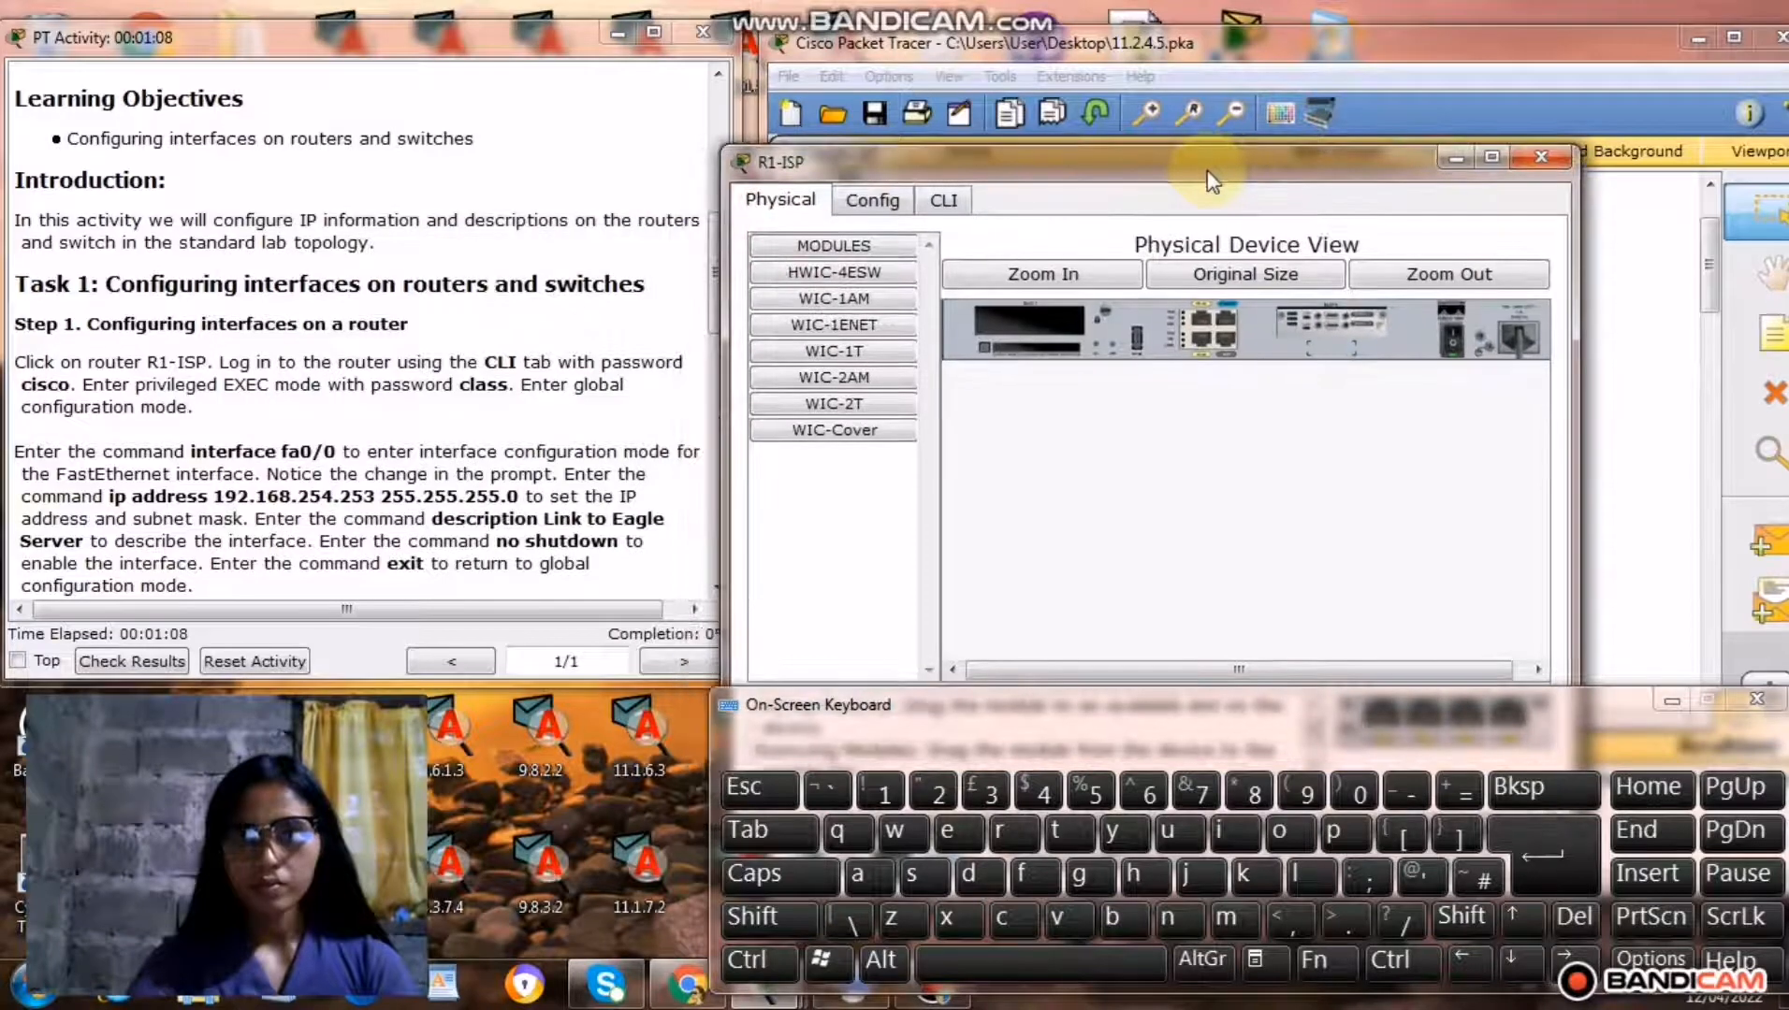
{"action": "left_click_drag", "start_coordinate": [1209, 180], "coordinate": [1225, 54]}
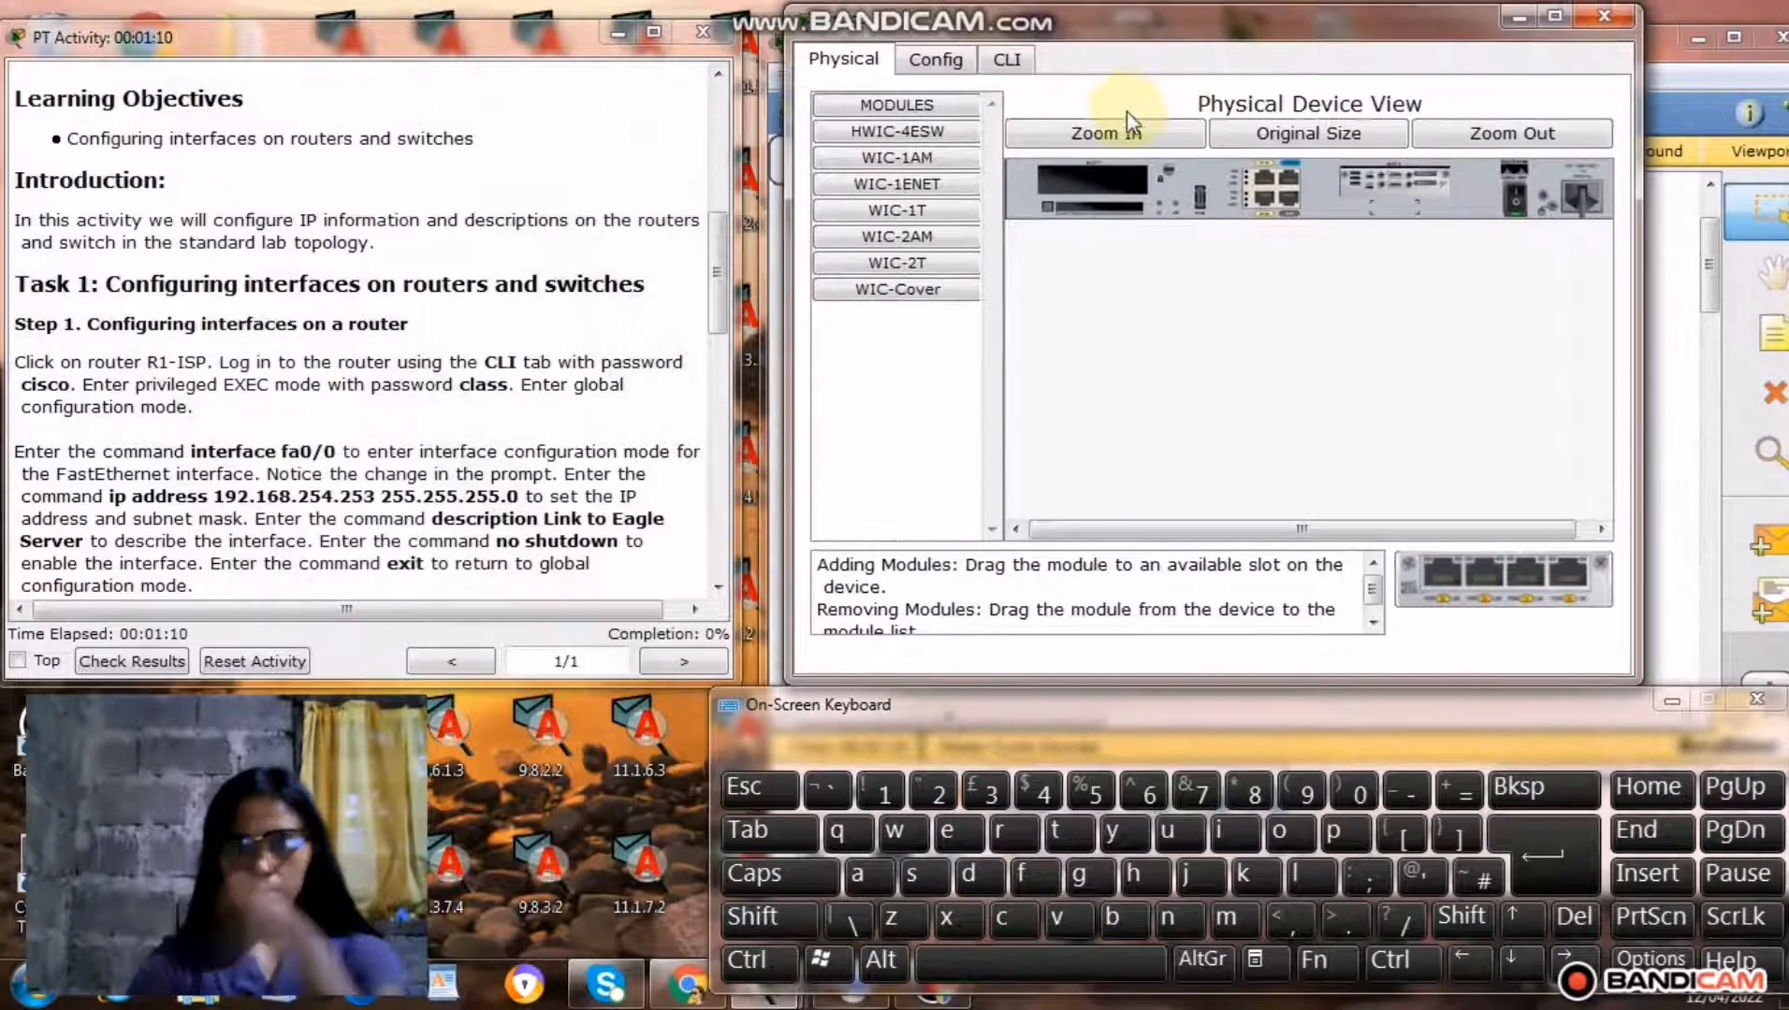
{"action": "left_click", "coordinate": [1011, 60]}
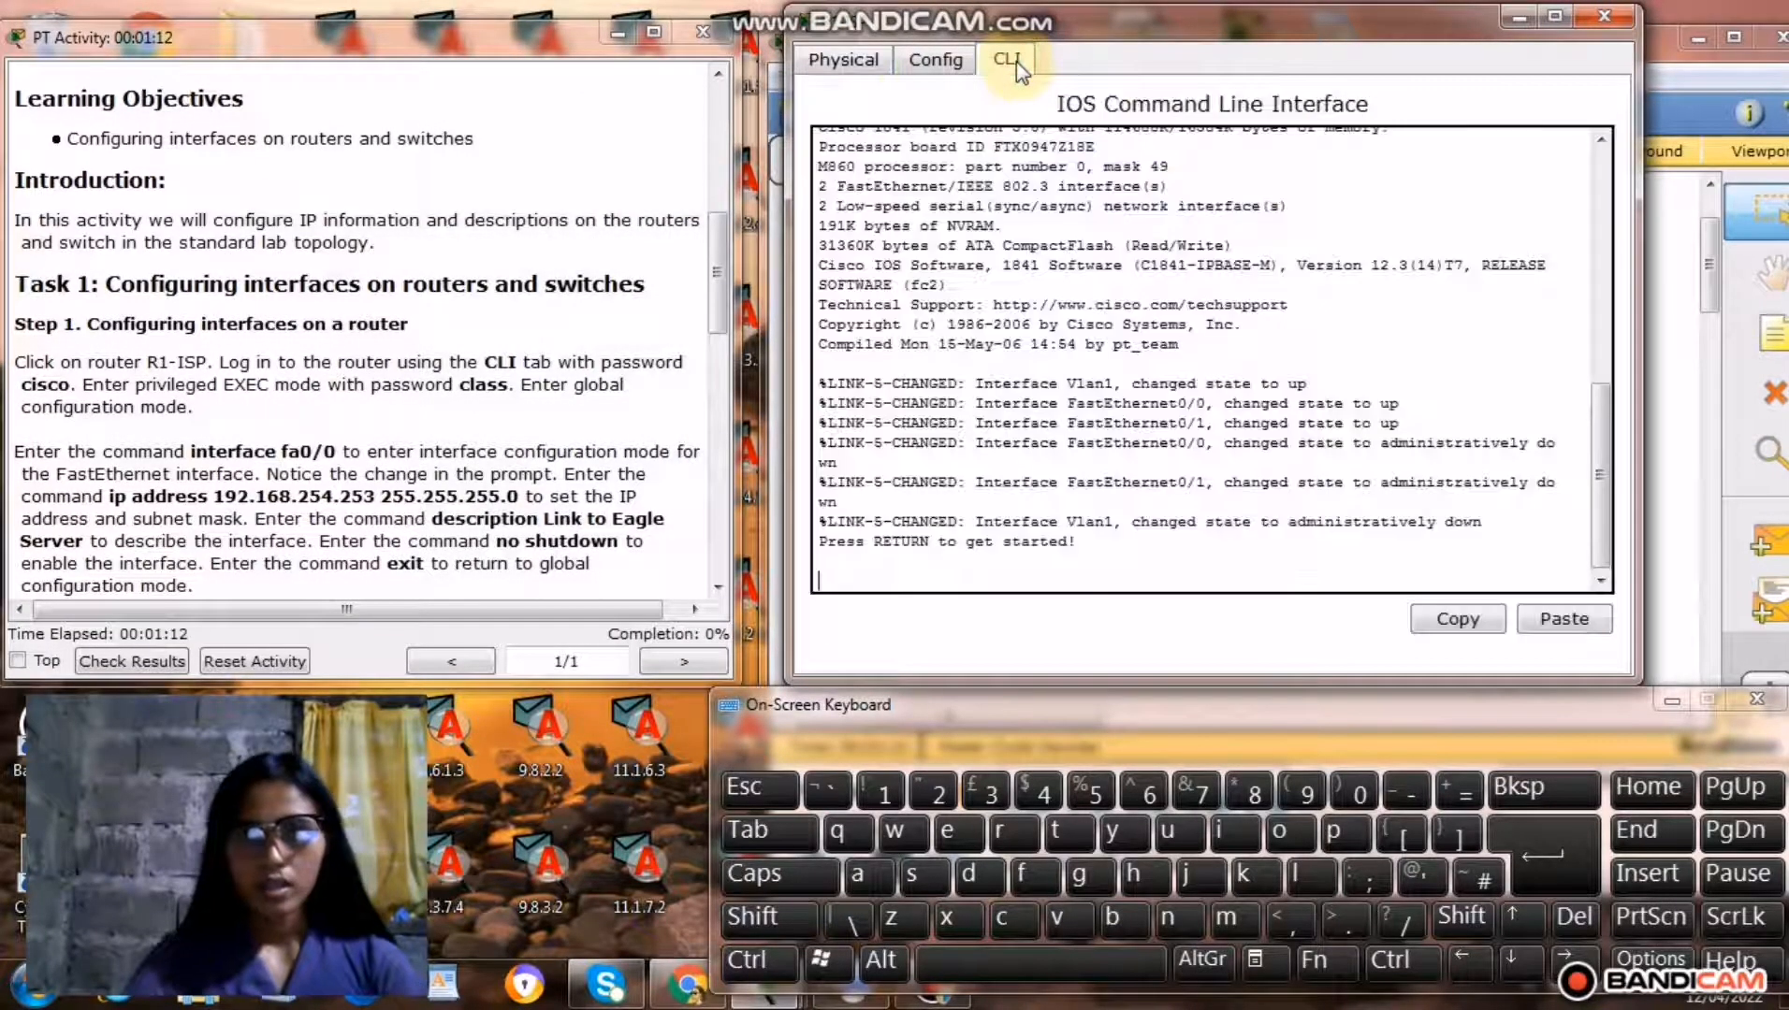
Start the R1-ISP console session and log in with the user access password given in the instructions.
{"action": "left_click", "coordinate": [1545, 861]}
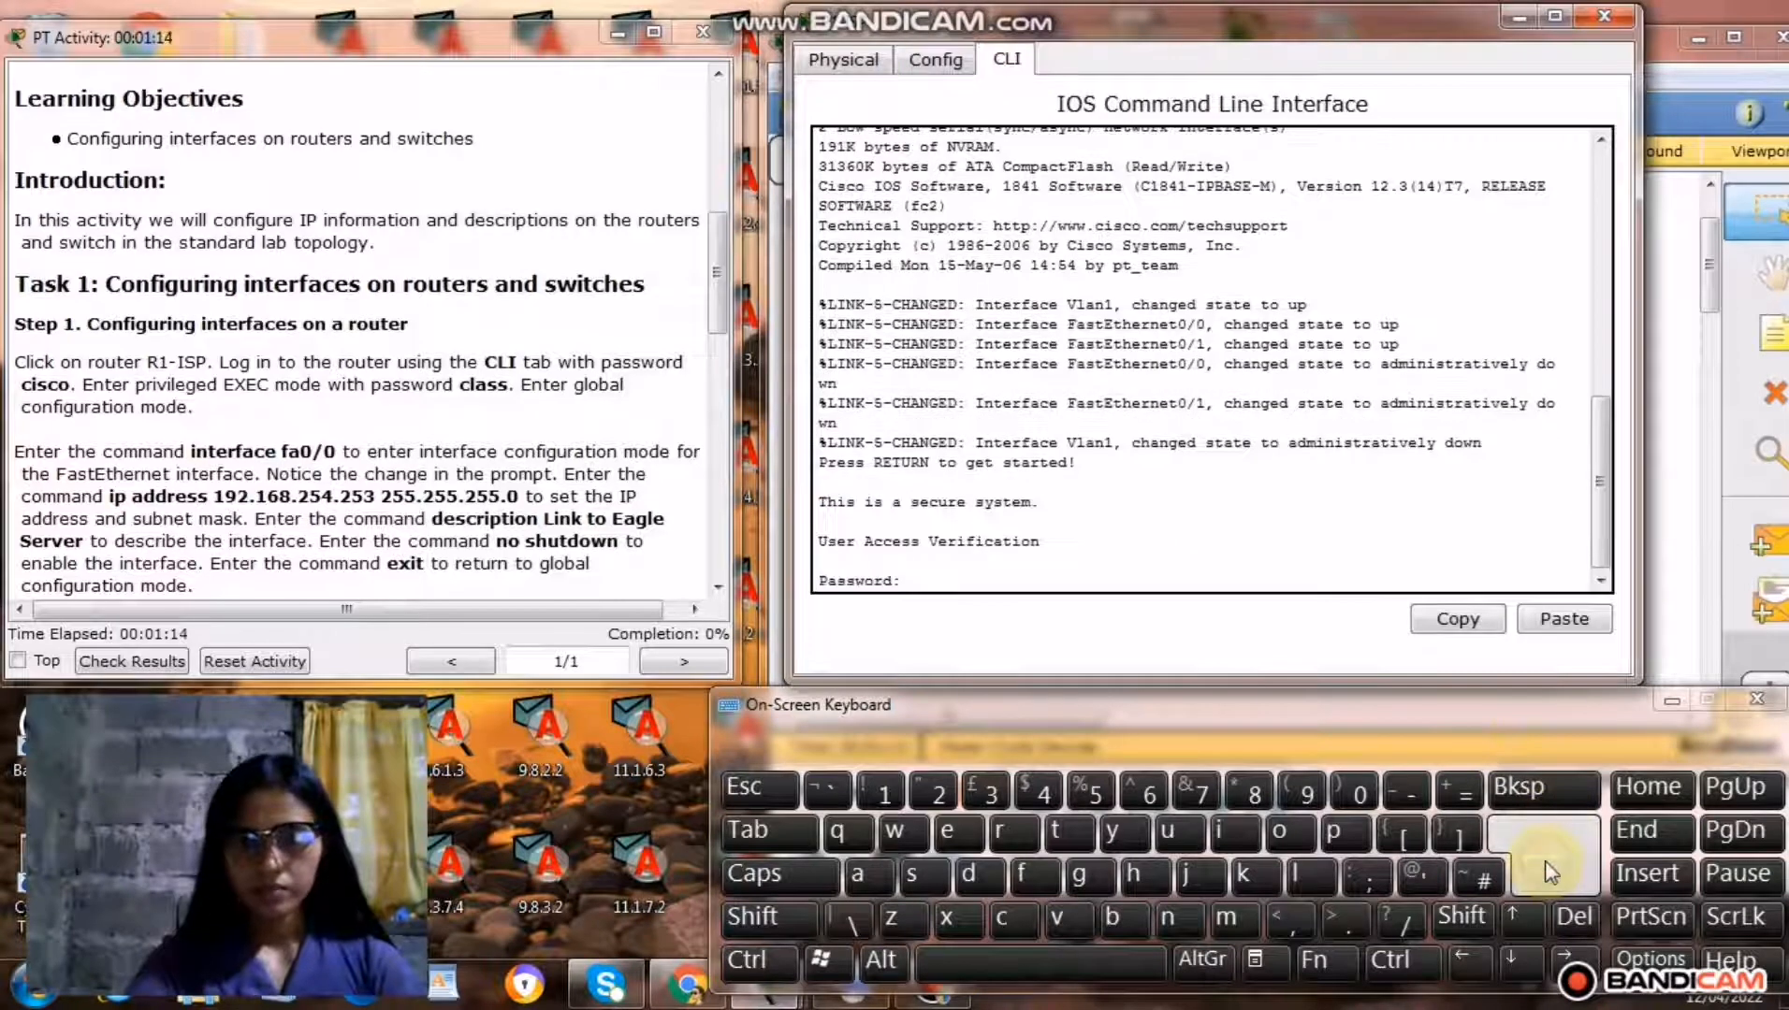
{"action": "left_click", "coordinate": [1011, 923]}
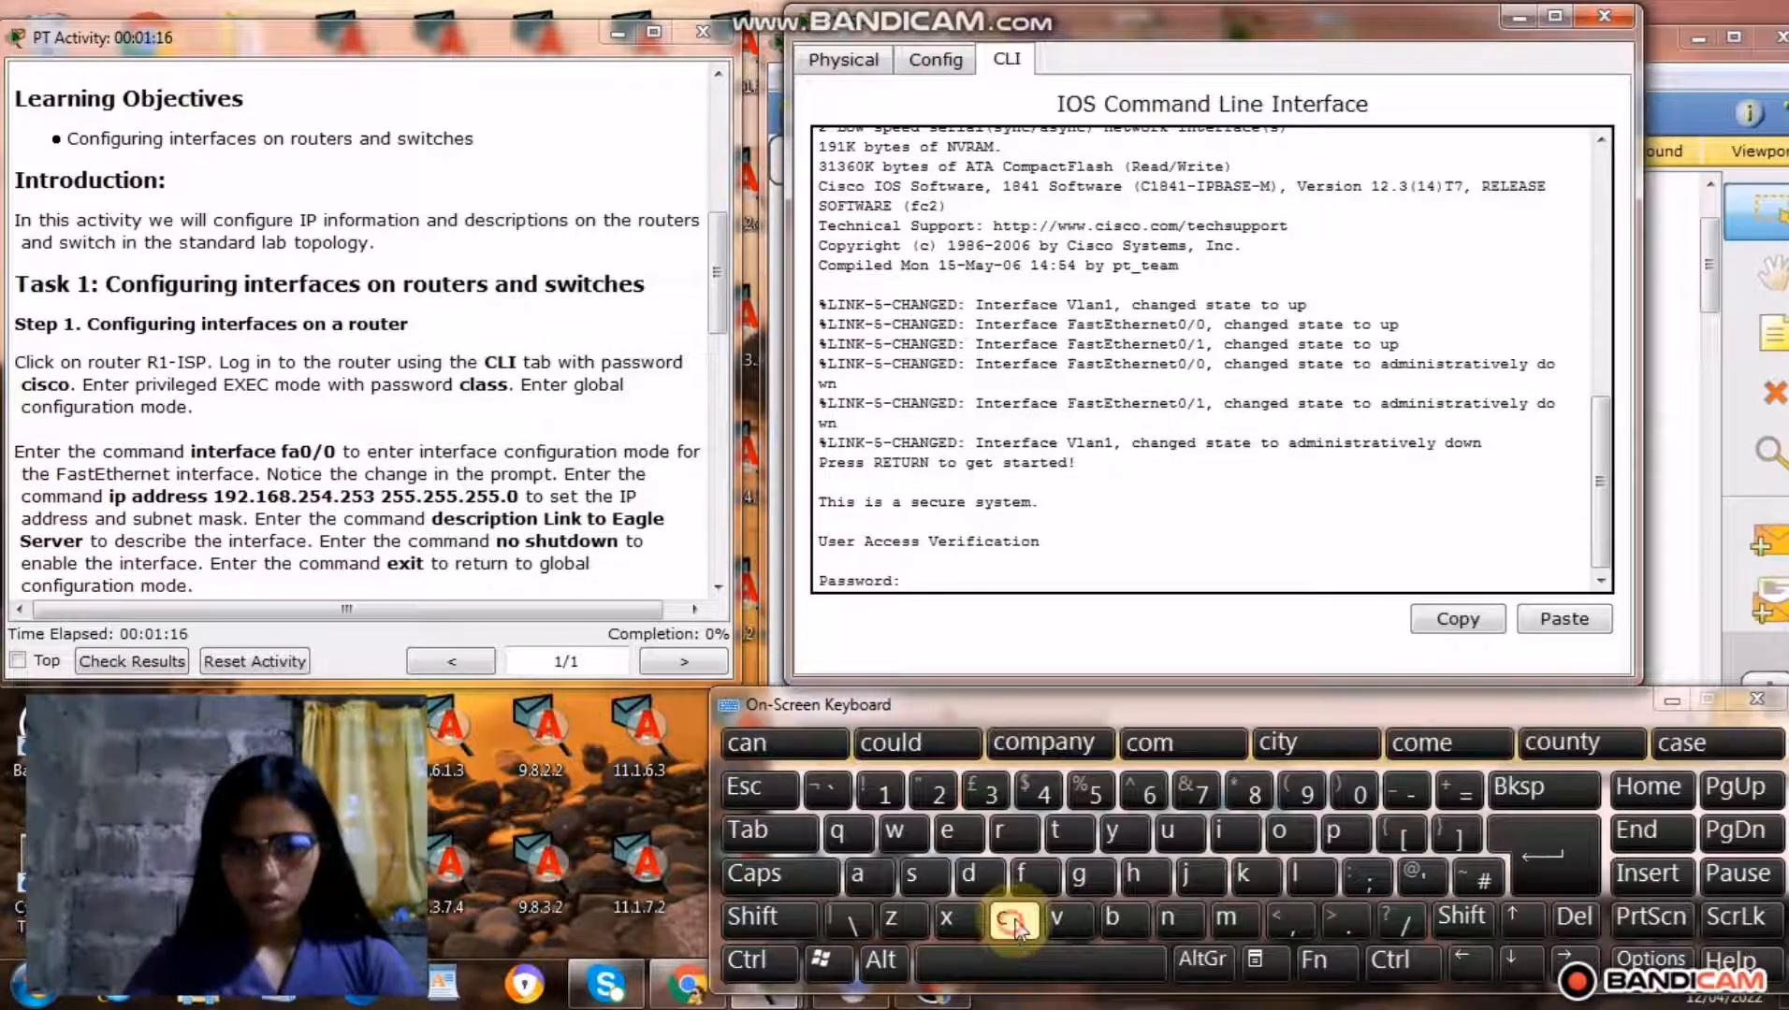
{"action": "left_click", "coordinate": [1227, 840]}
{"action": "left_click", "coordinate": [912, 883]}
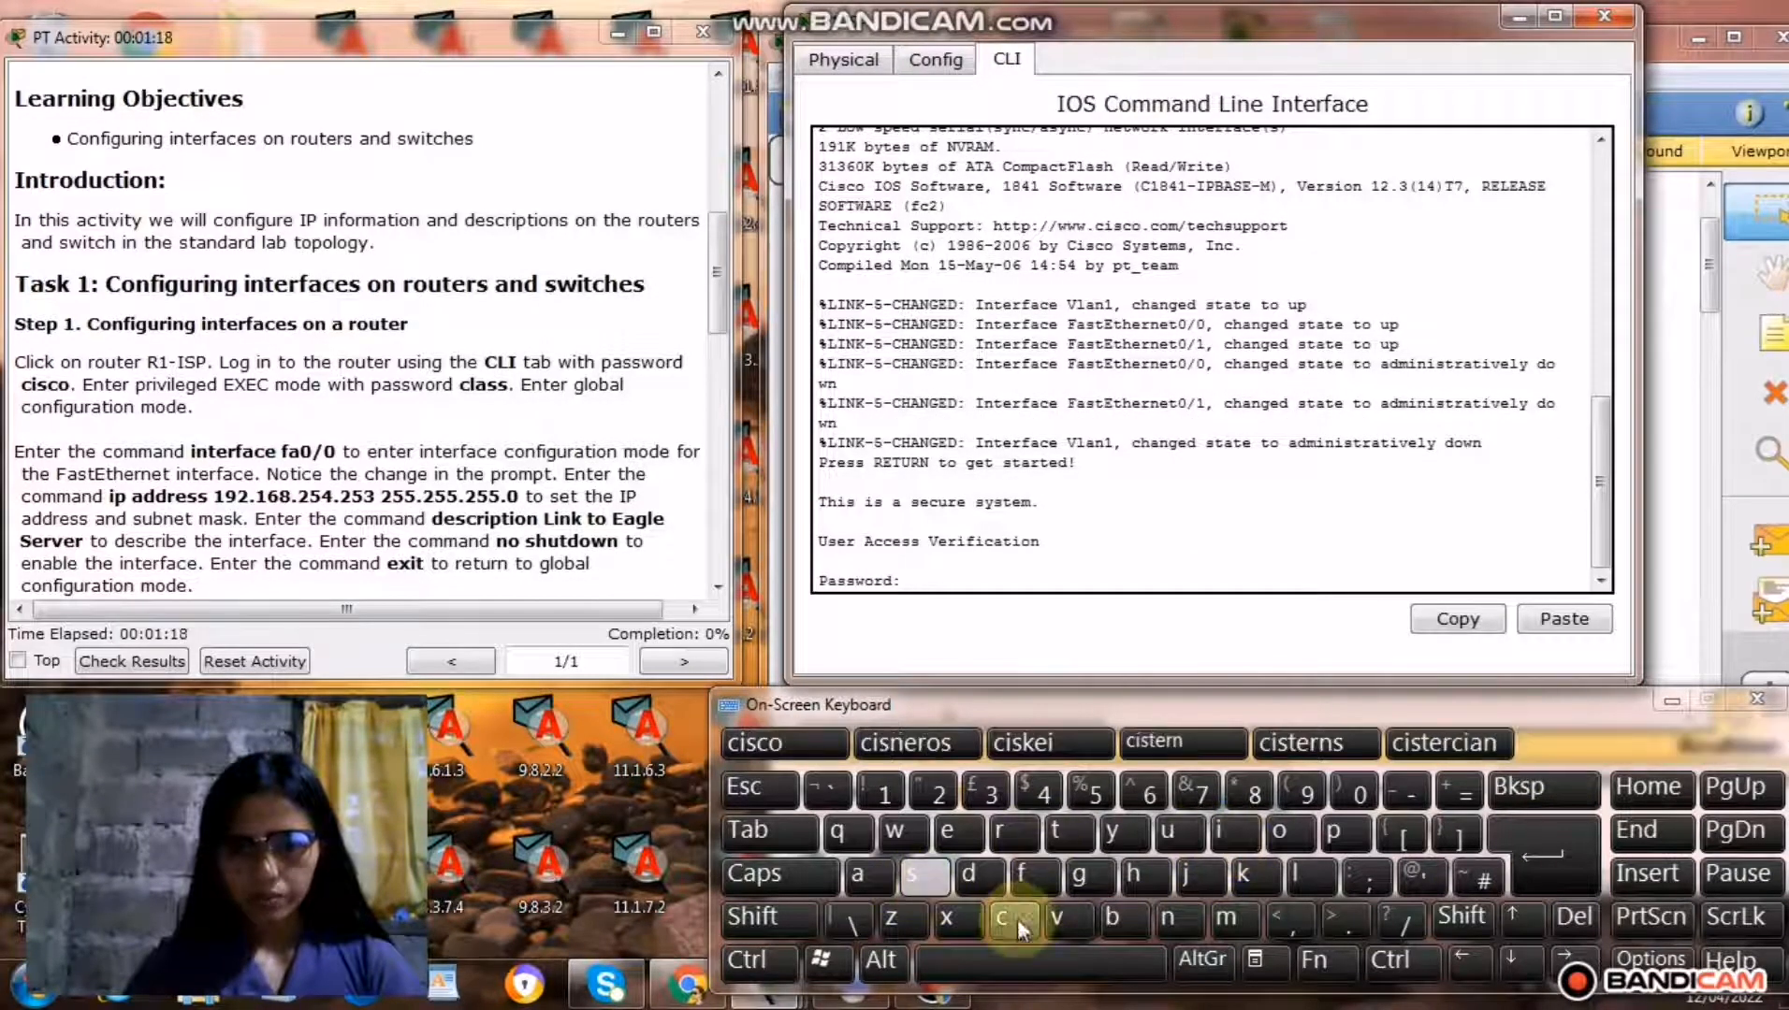
{"action": "left_click", "coordinate": [1017, 918]}
{"action": "left_click", "coordinate": [1284, 842]}
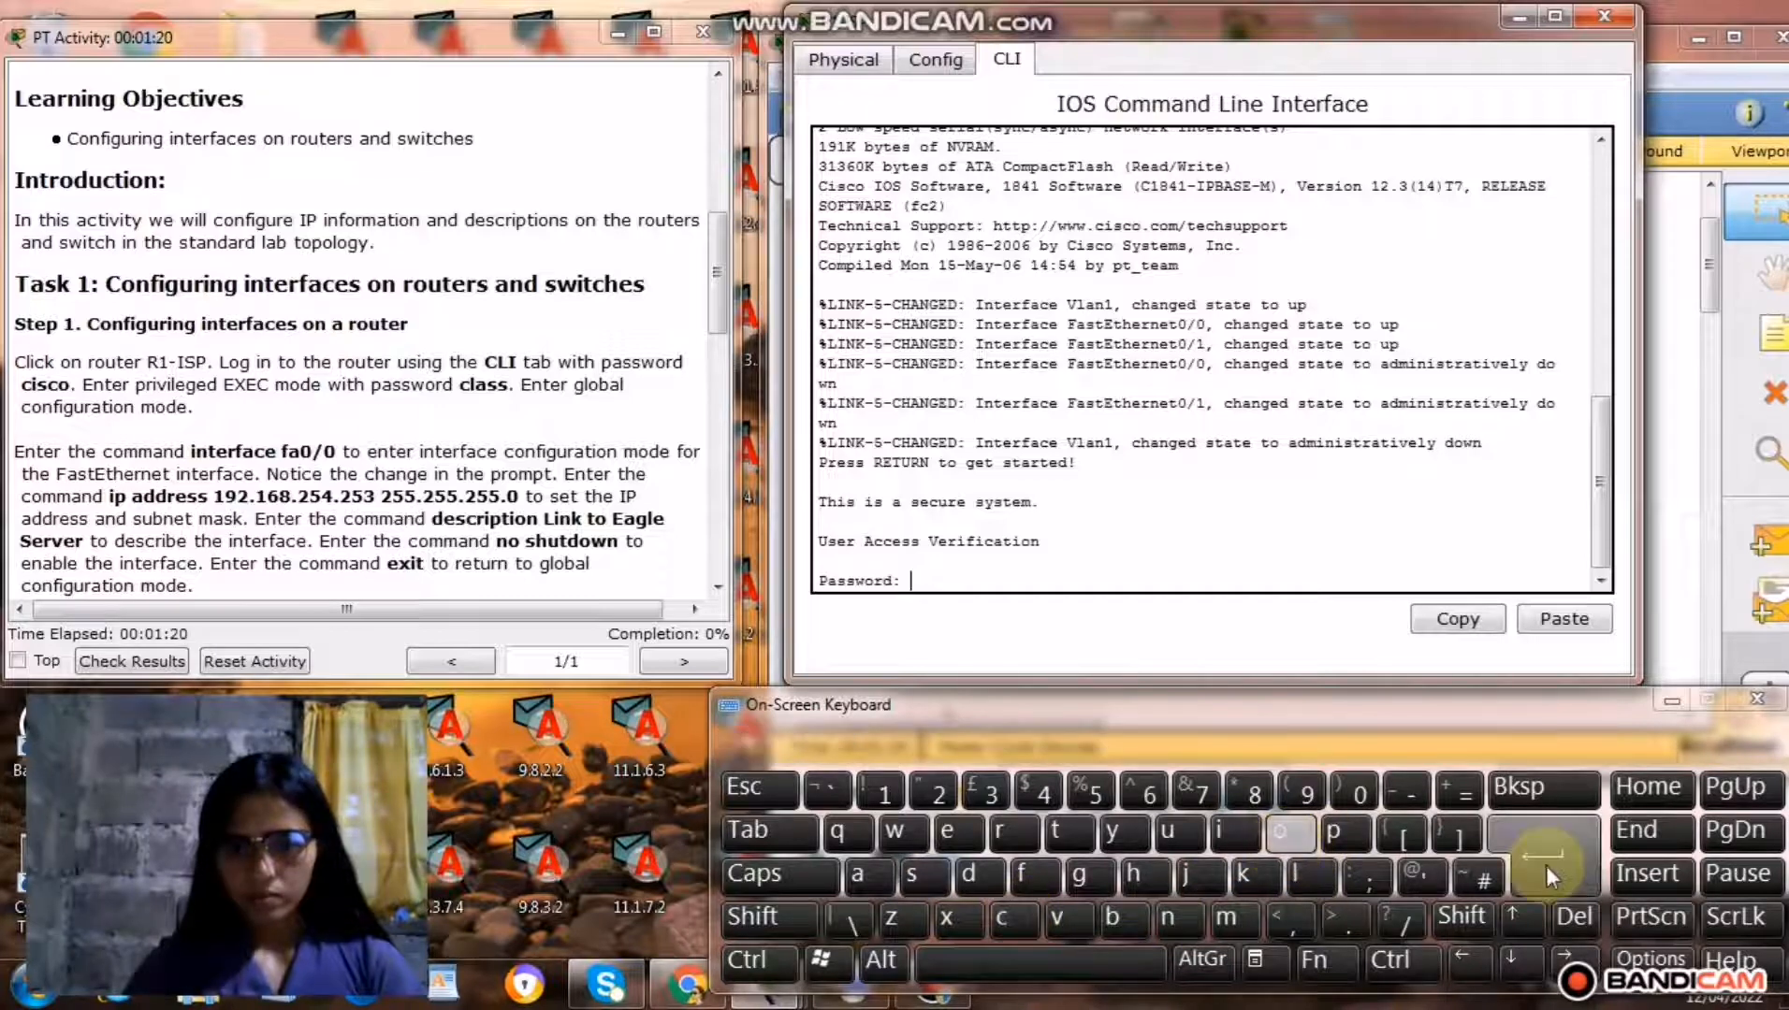
{"action": "left_click", "coordinate": [1545, 865]}
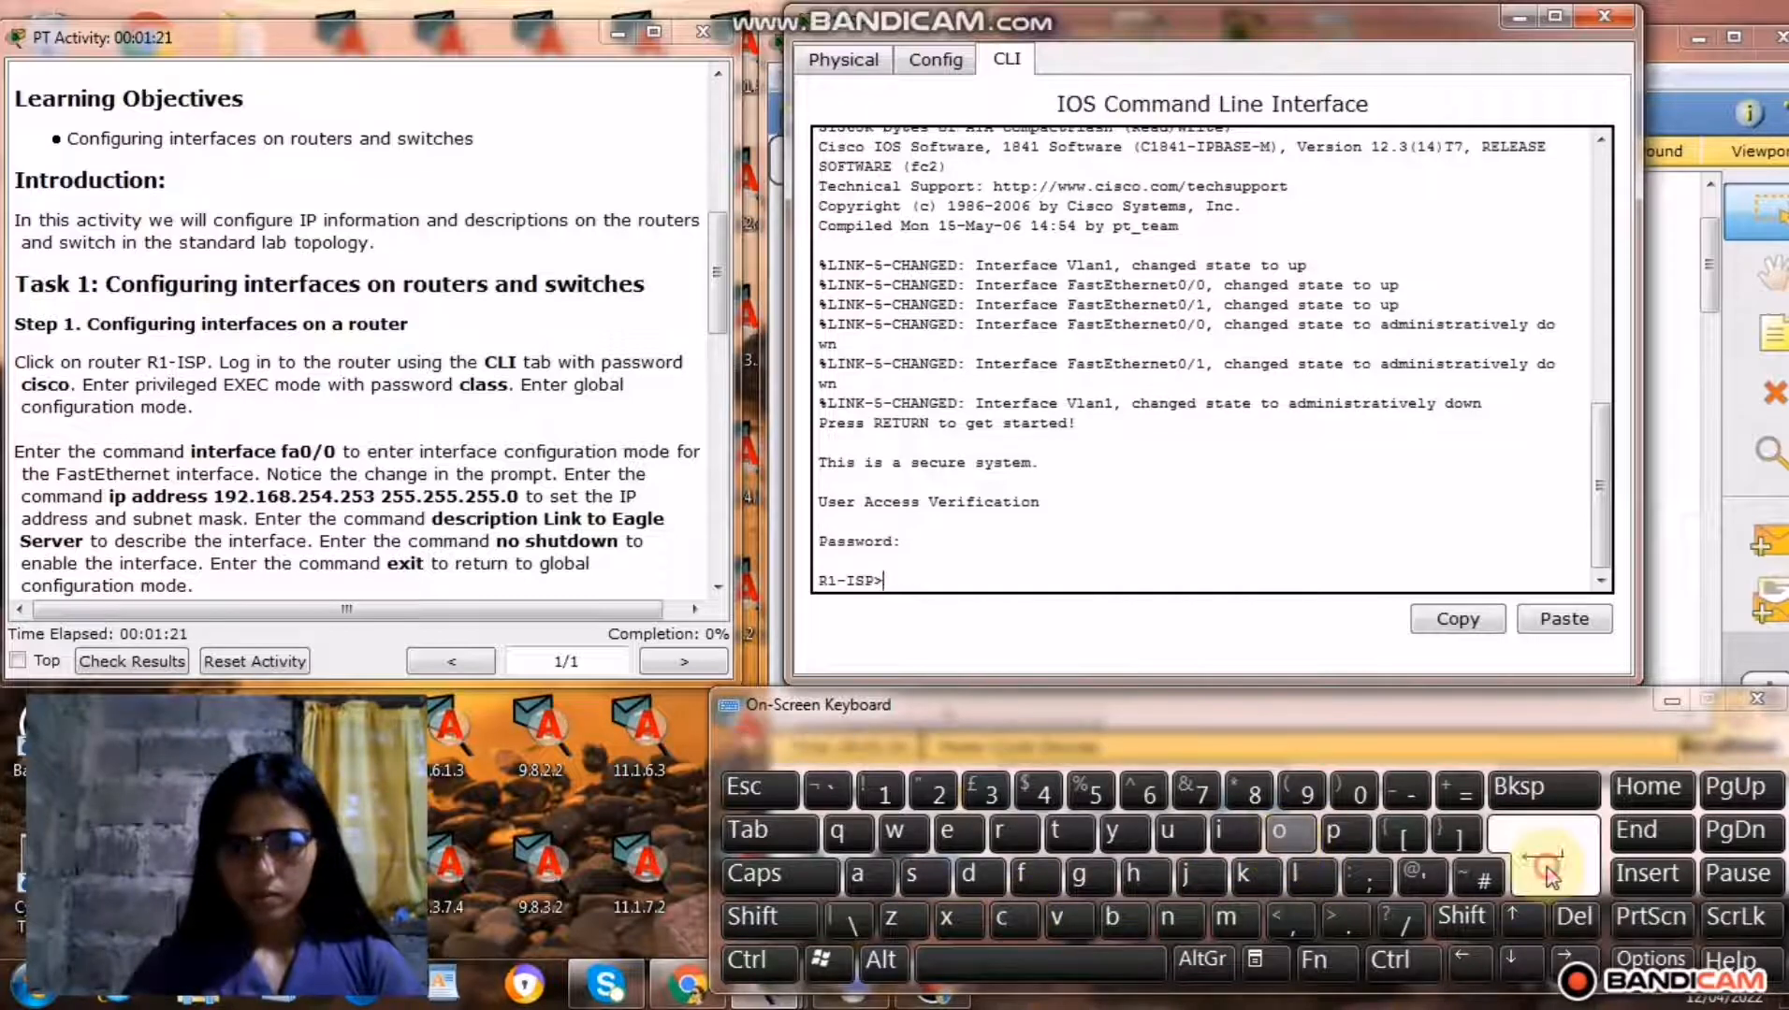
Run the enable command on R1-ISP to request privileged EXEC mode.
{"action": "left_click", "coordinate": [948, 830]}
{"action": "left_click", "coordinate": [1177, 918]}
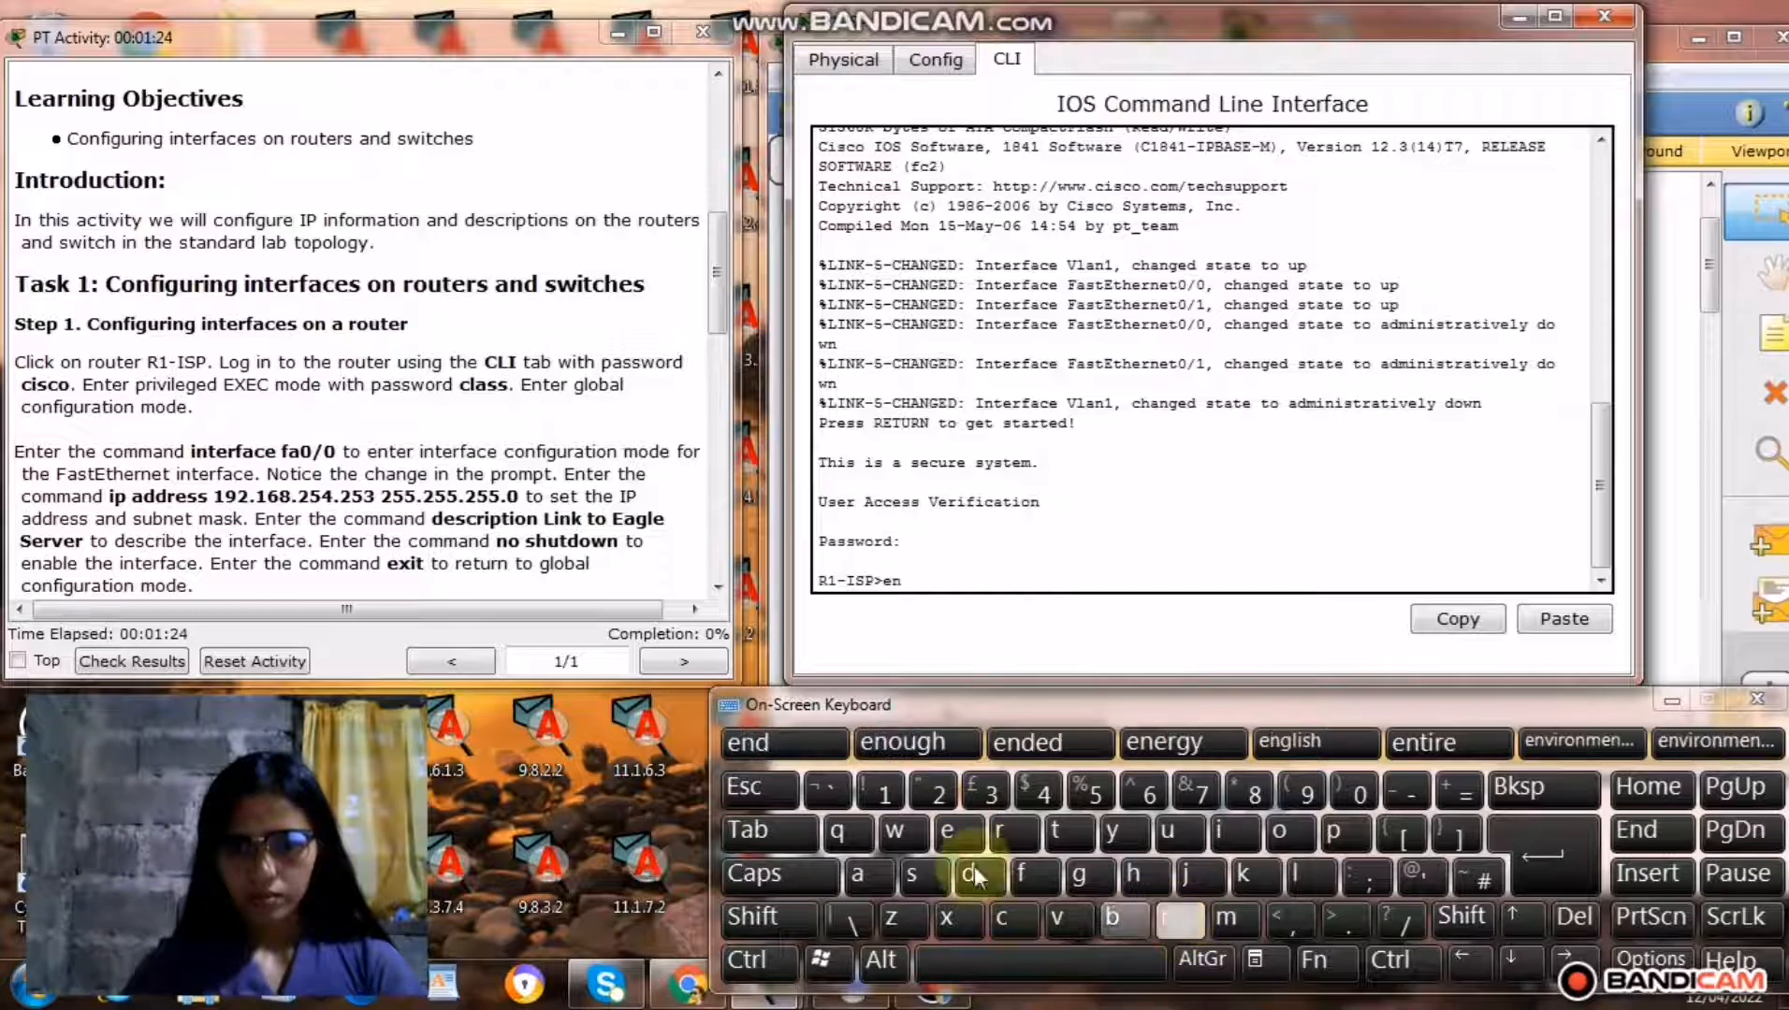
{"action": "left_click", "coordinate": [852, 887]}
{"action": "left_click", "coordinate": [1138, 932]}
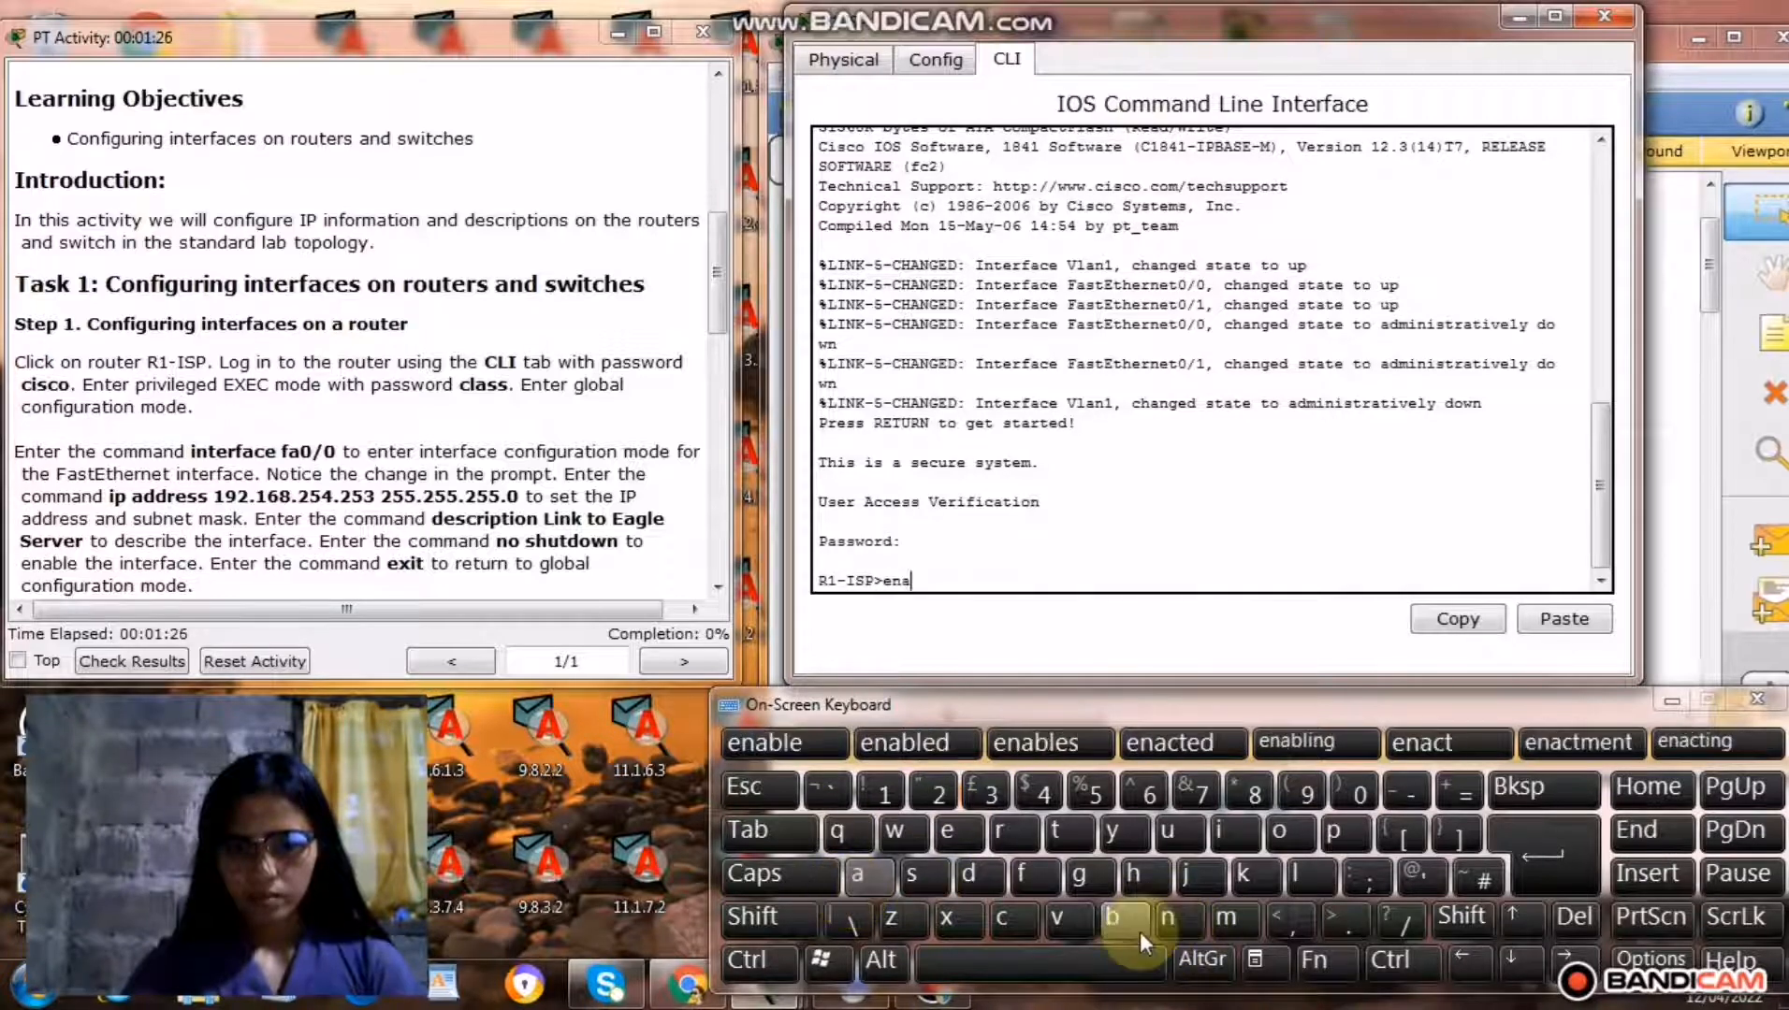
{"action": "left_click", "coordinate": [1313, 872]}
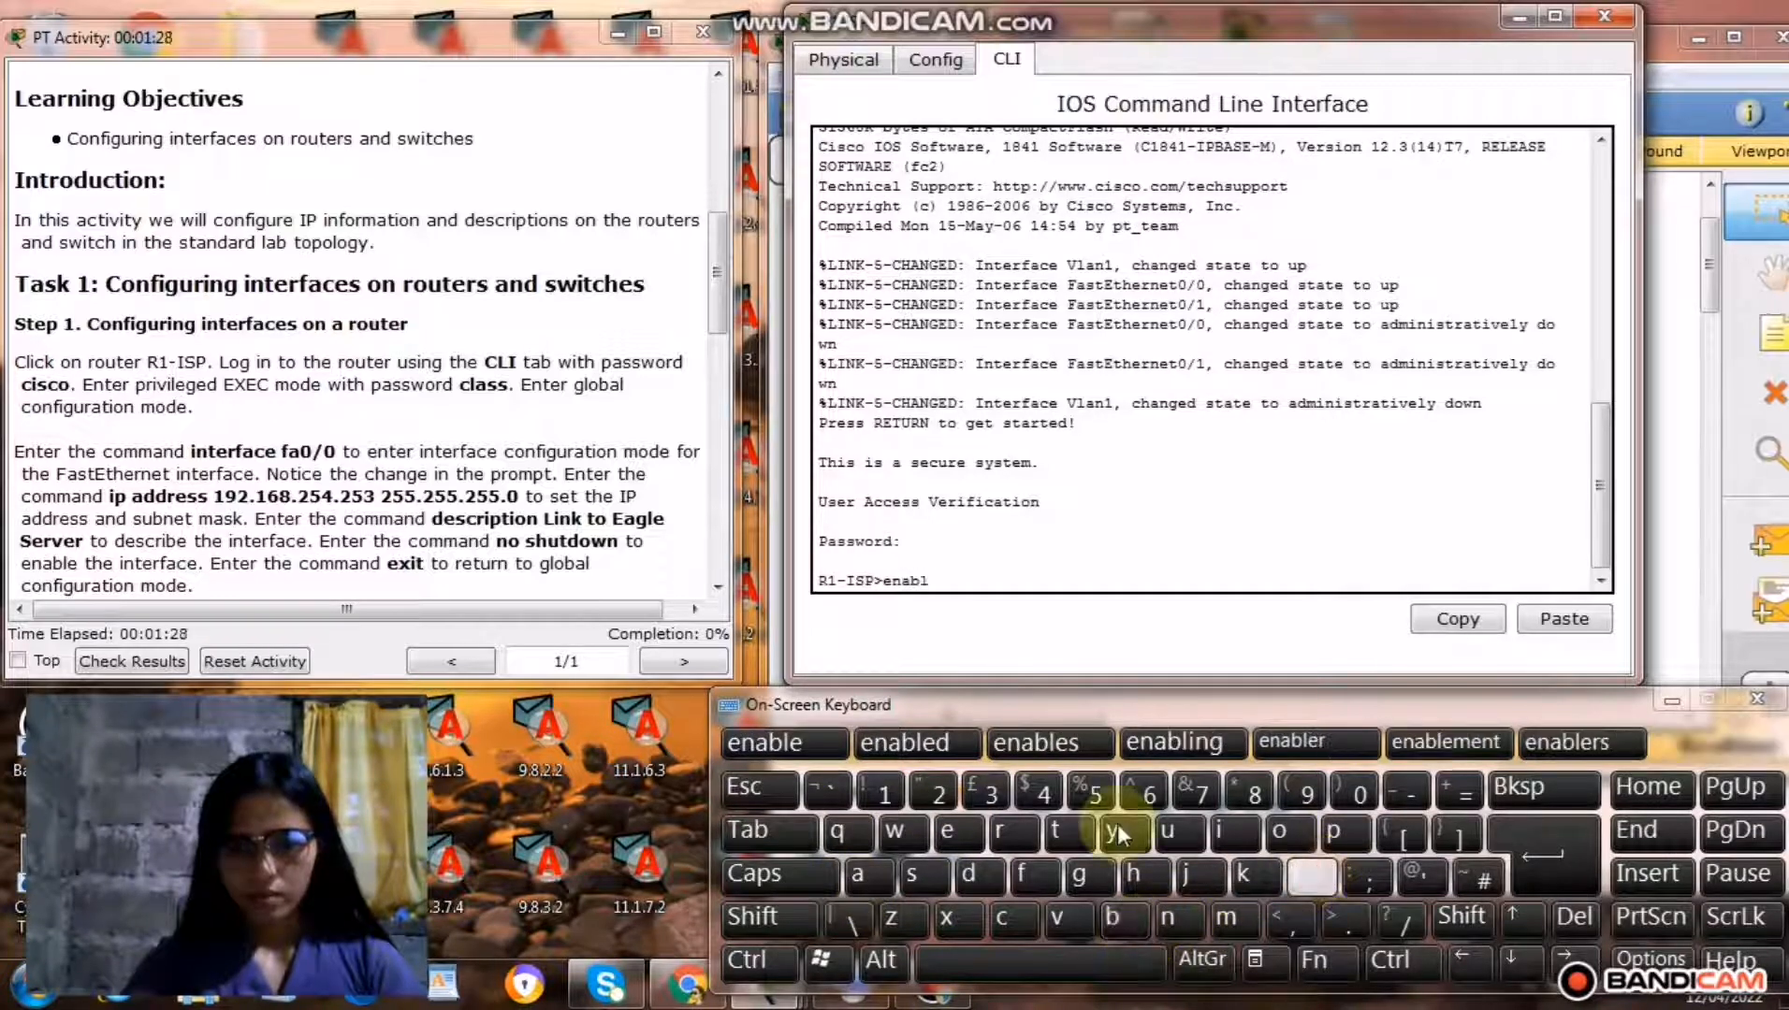
{"action": "left_click", "coordinate": [948, 831]}
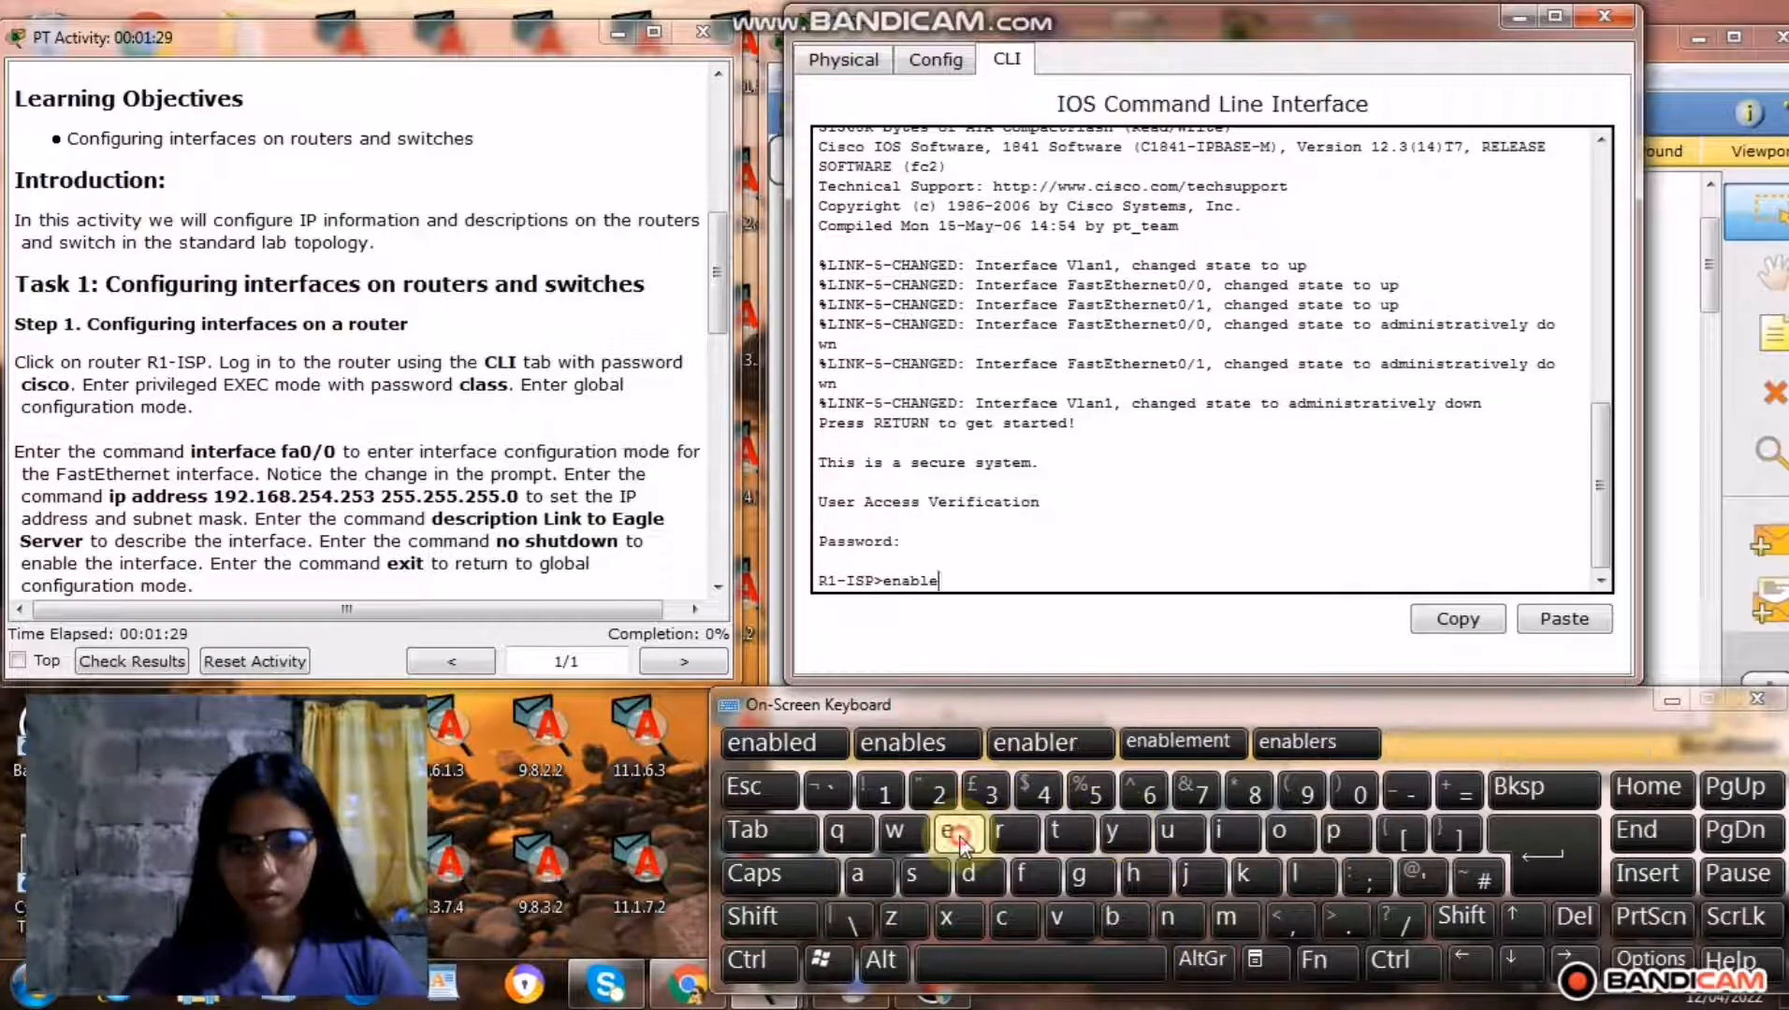
{"action": "left_click", "coordinate": [1533, 871]}
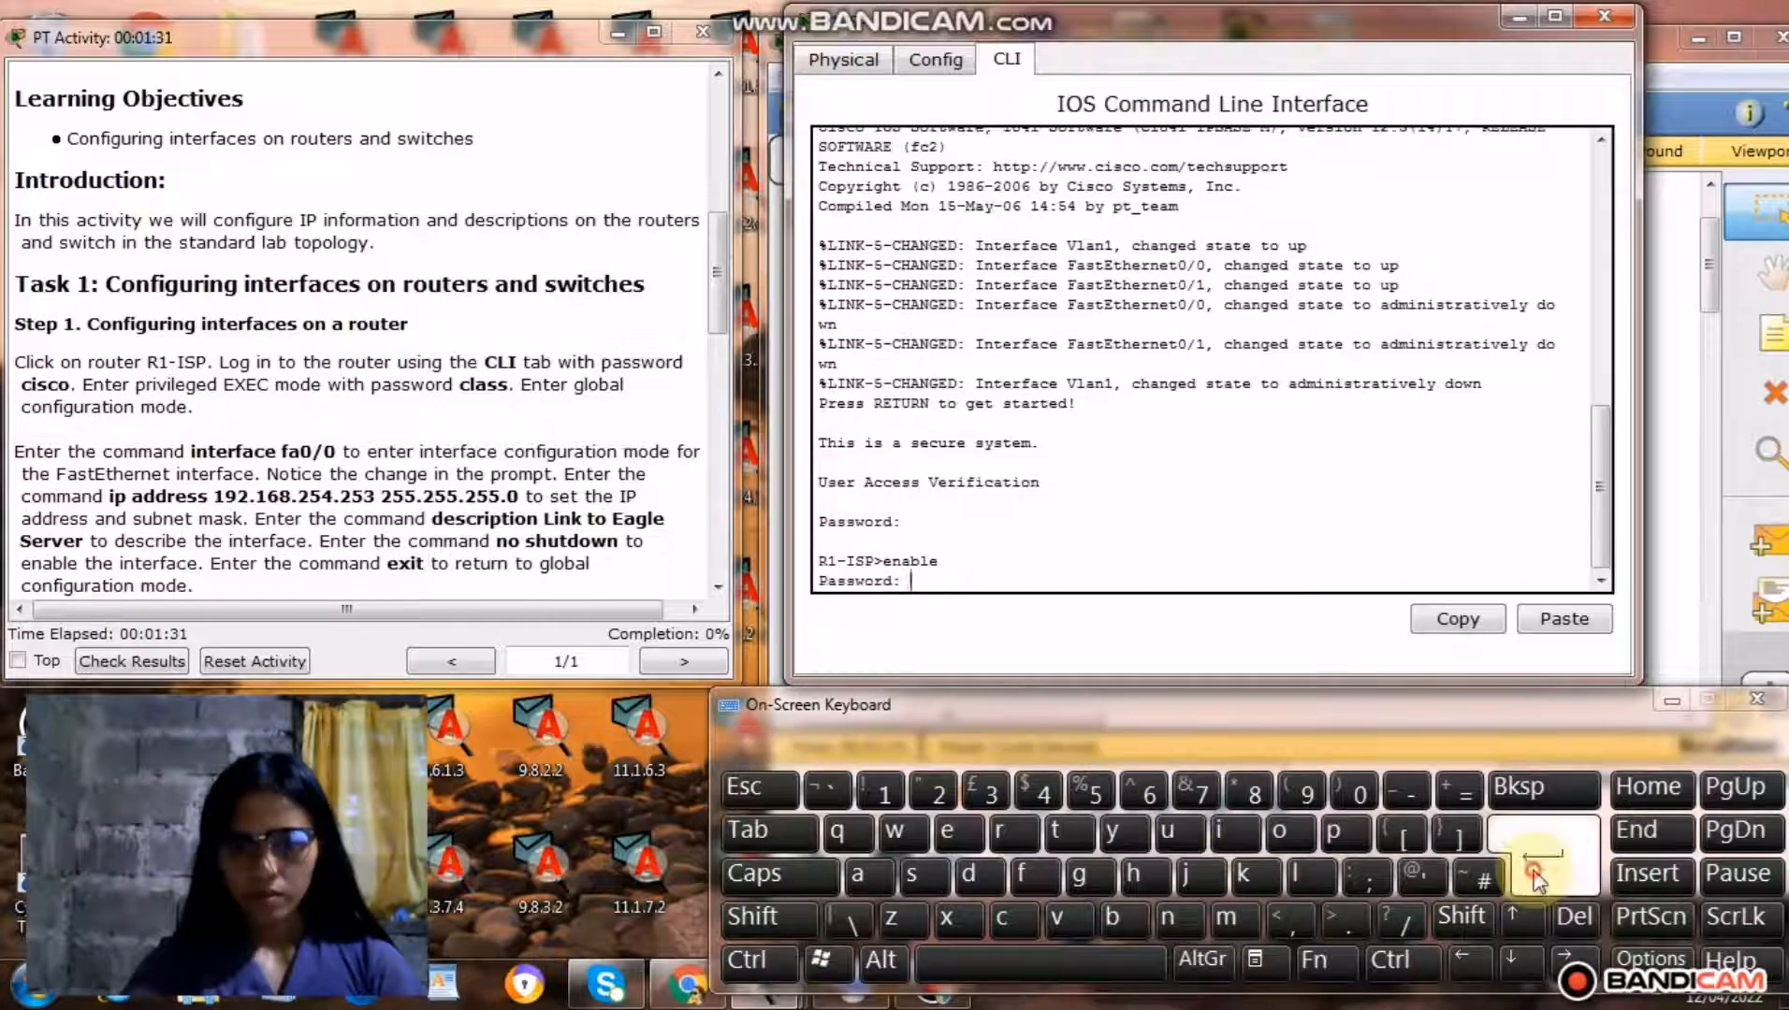
Enter the privileged EXEC password for R1-ISP as given in the instructions.
{"action": "left_click", "coordinate": [1006, 923]}
{"action": "left_click", "coordinate": [1293, 878]}
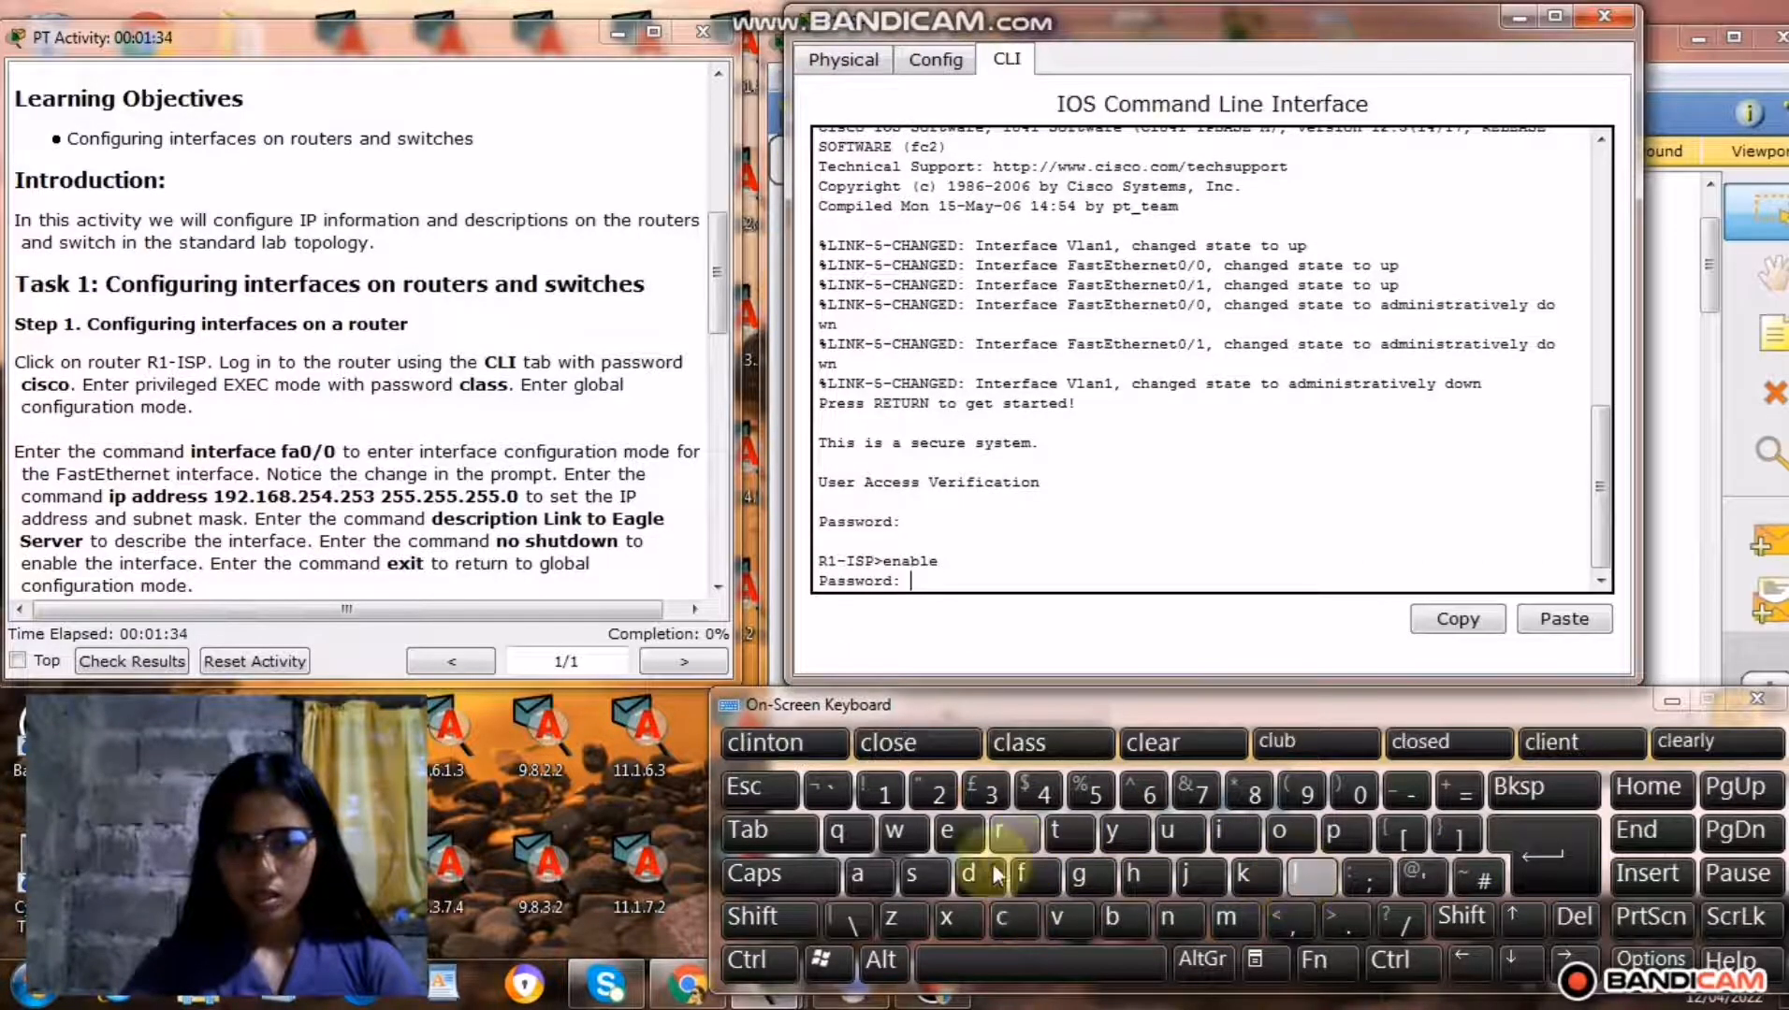
{"action": "left_click", "coordinate": [866, 872]}
{"action": "left_click", "coordinate": [921, 874]}
{"action": "left_click", "coordinate": [922, 875]}
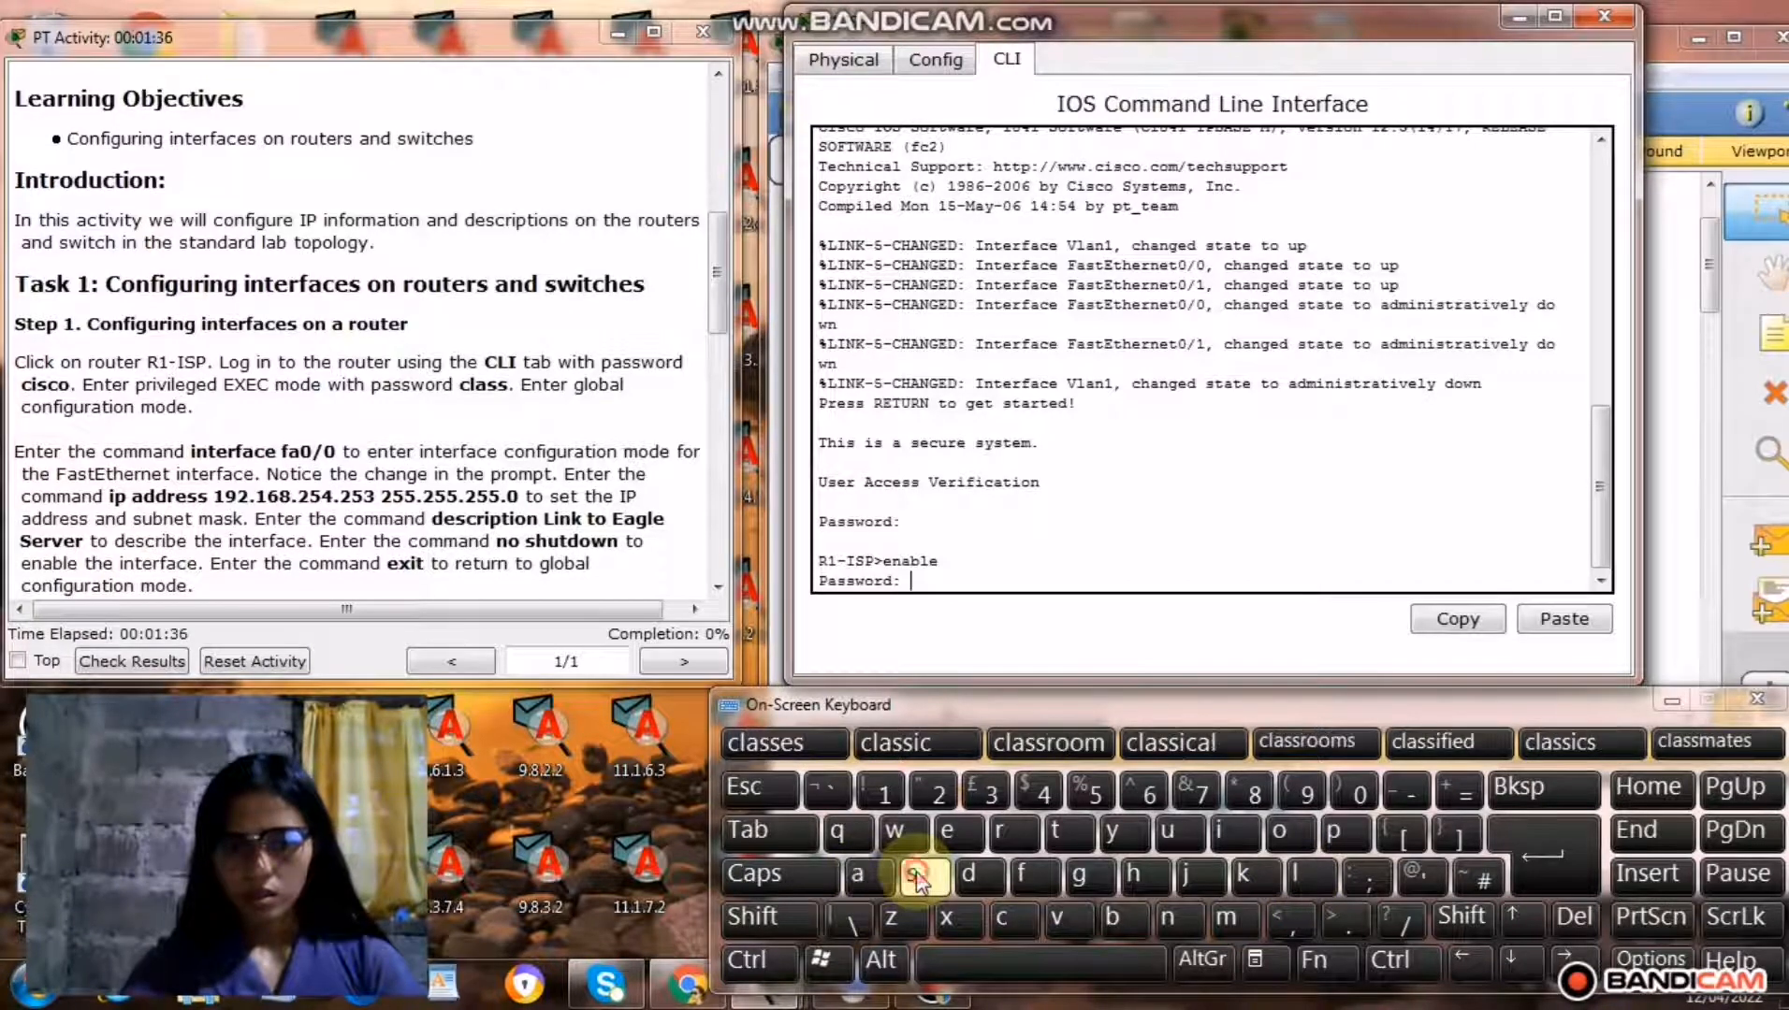
{"action": "left_click", "coordinate": [1551, 858]}
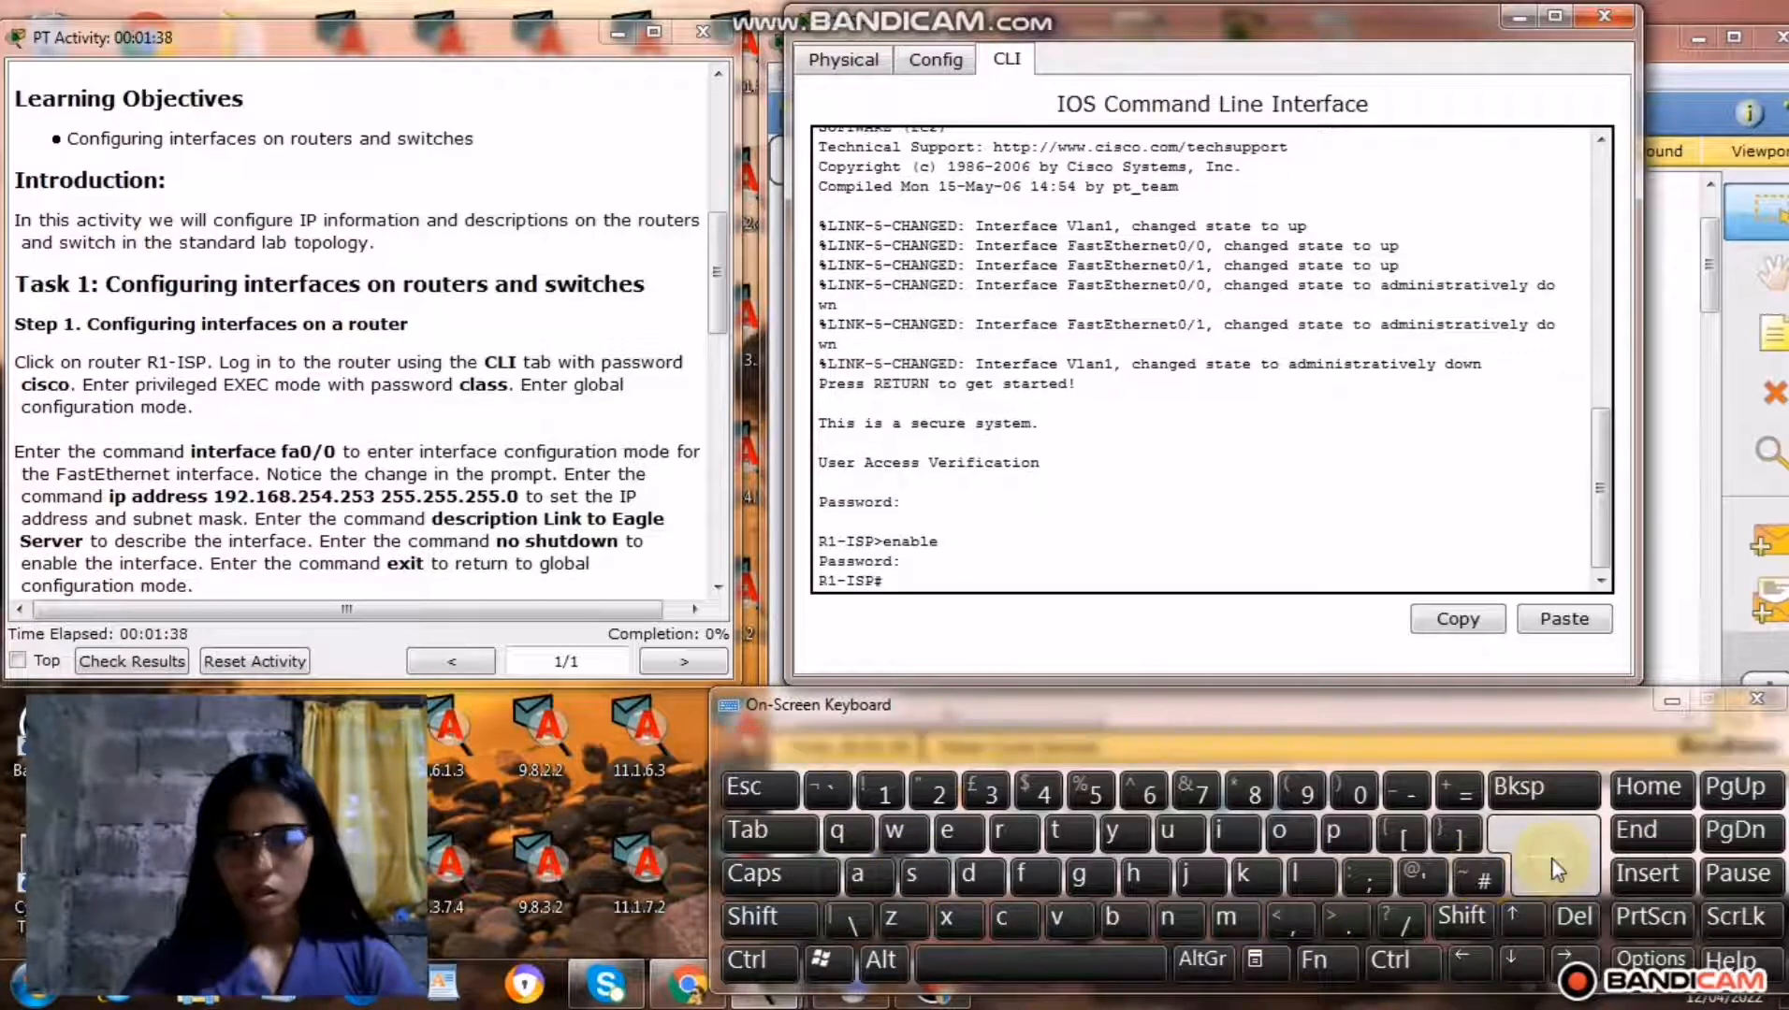
Enter global configuration mode on R1-ISP with the command config t.
{"action": "left_click", "coordinate": [1008, 929]}
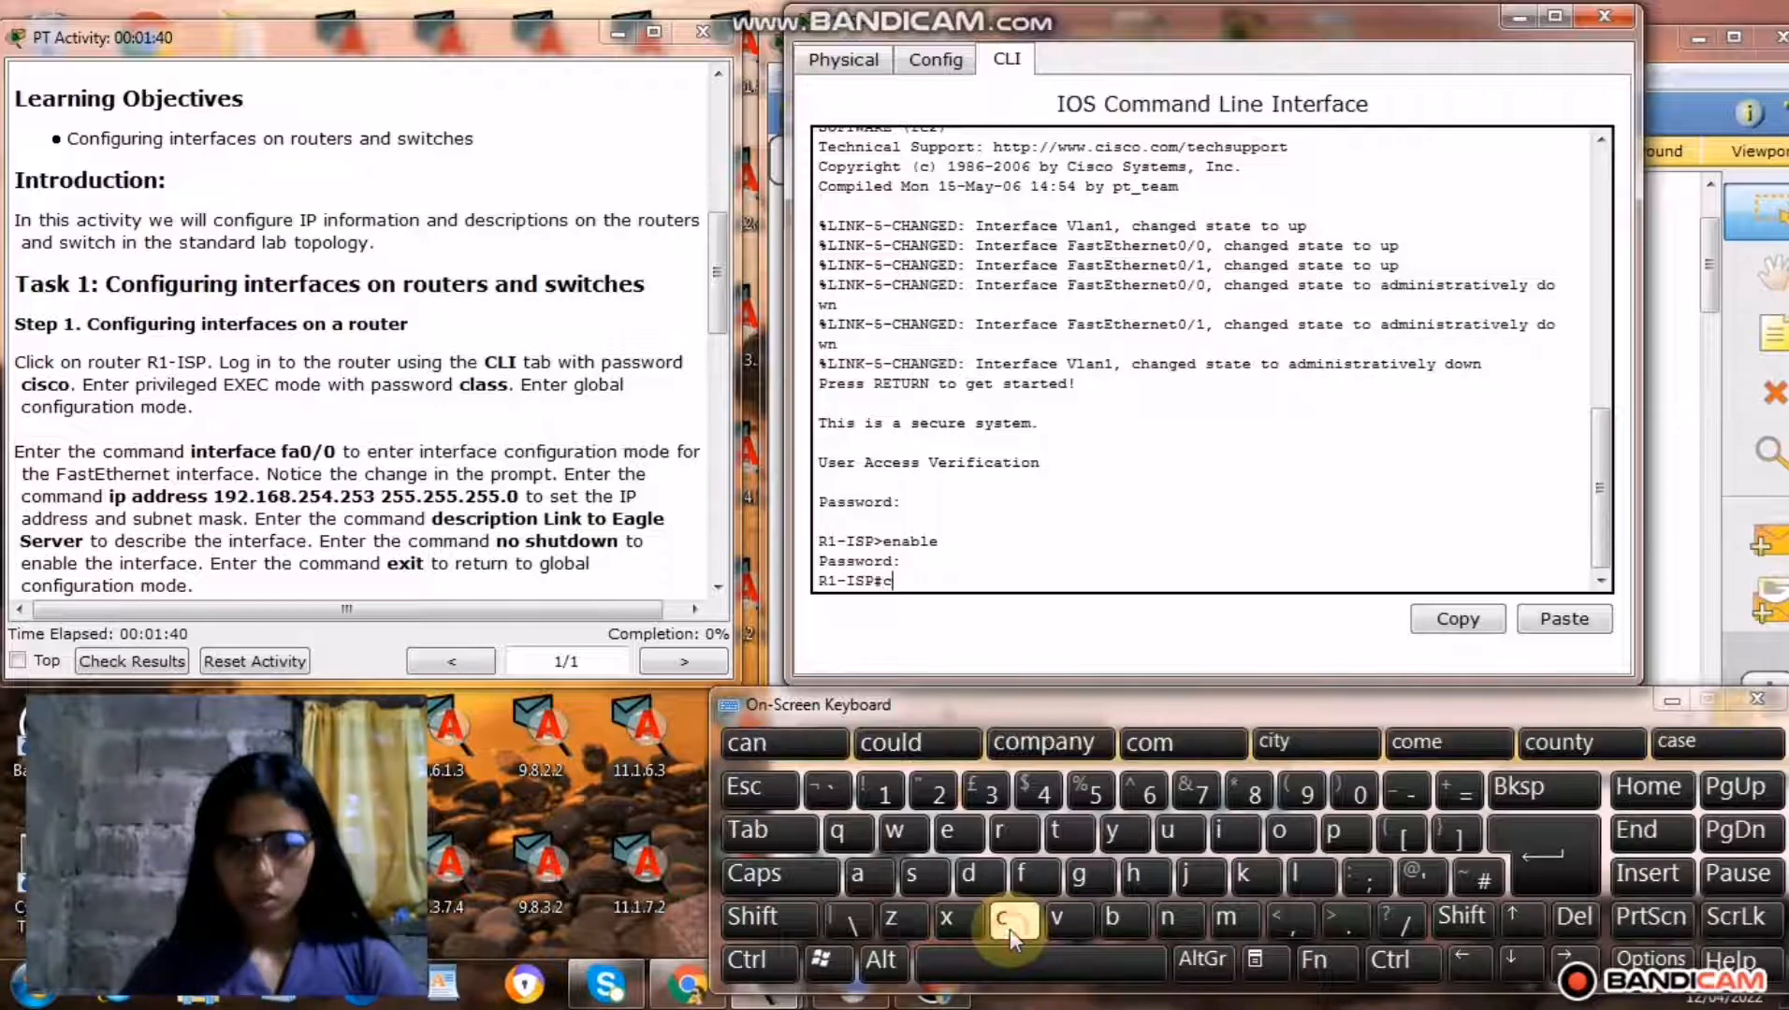
{"action": "left_click", "coordinate": [1281, 830]}
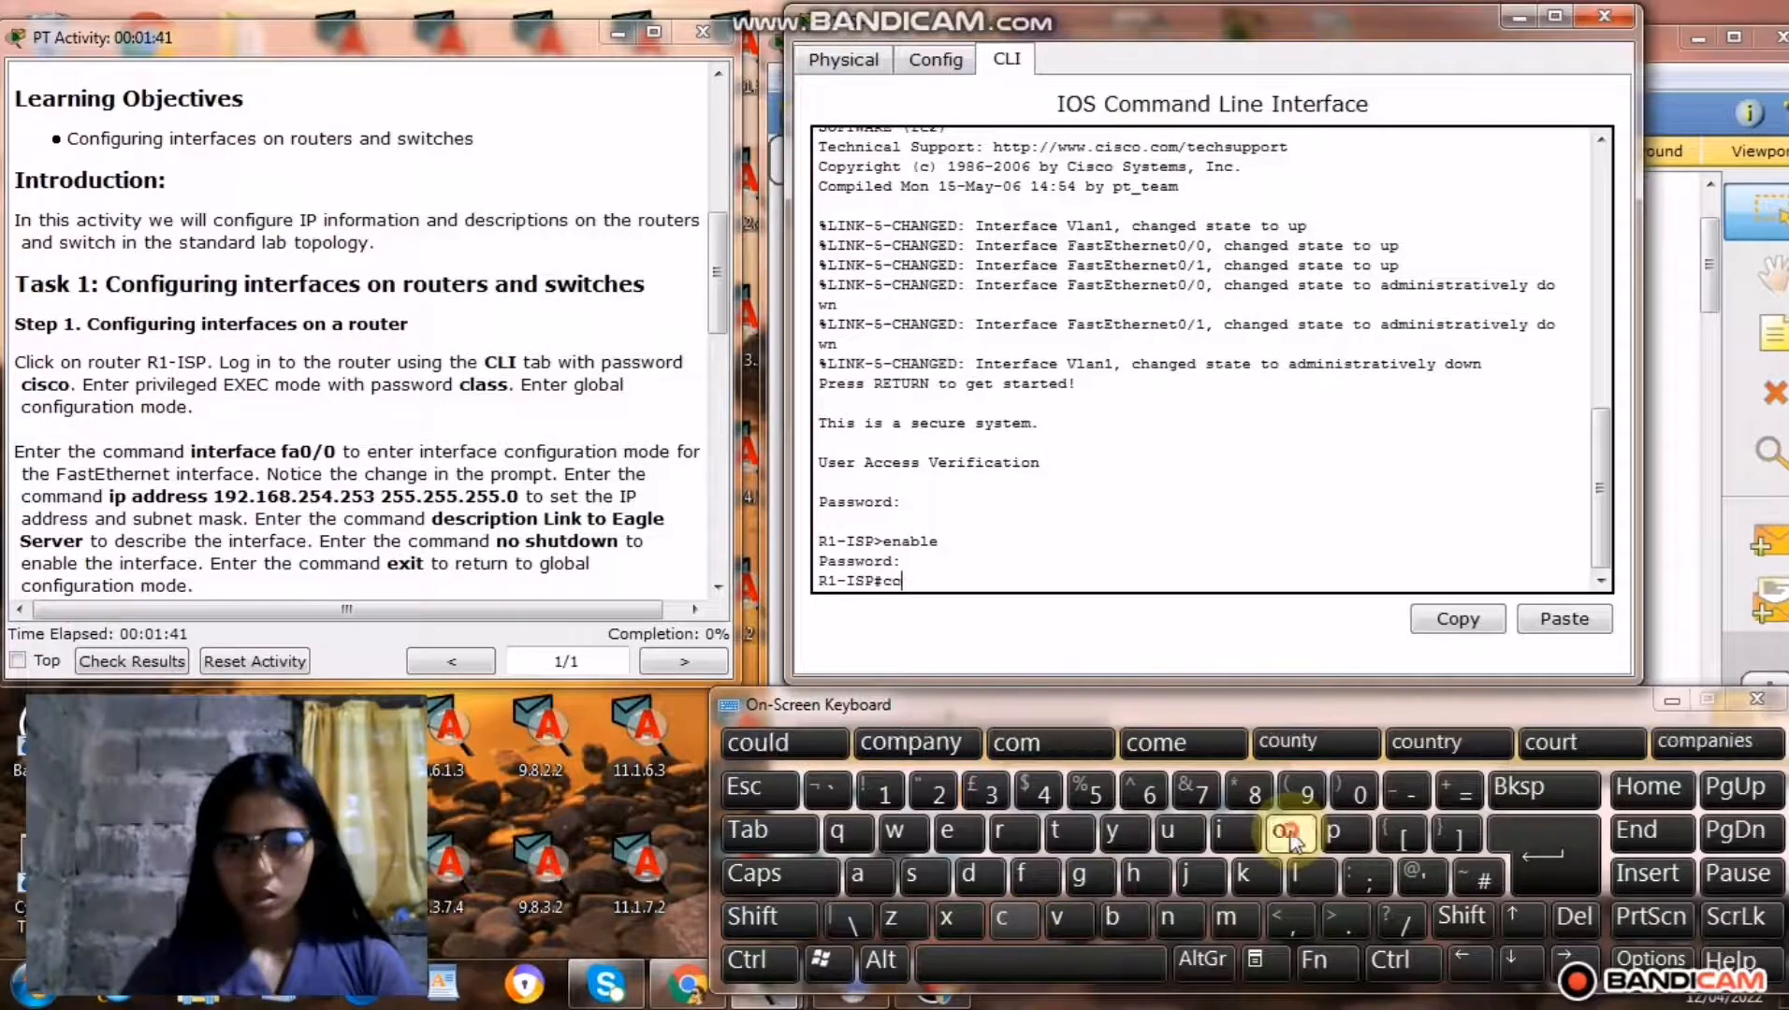
{"action": "left_click", "coordinate": [1173, 920]}
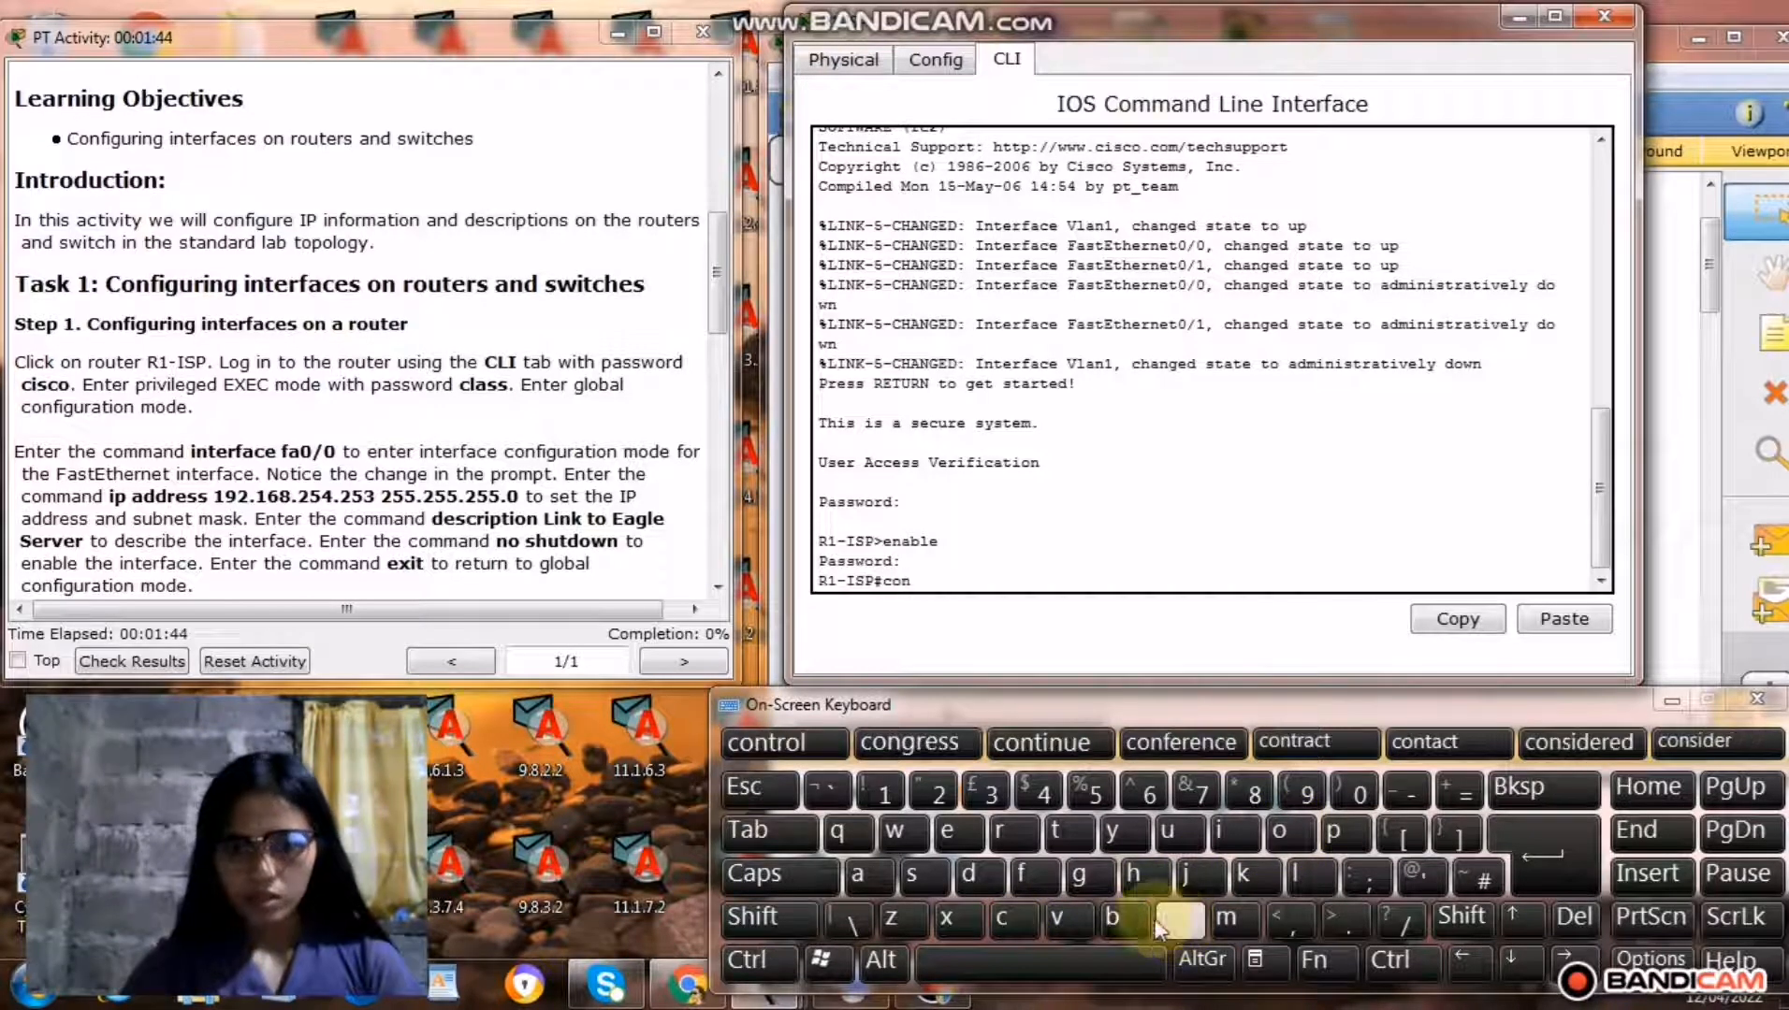
{"action": "left_click", "coordinate": [1025, 881]}
{"action": "left_click", "coordinate": [1226, 833]}
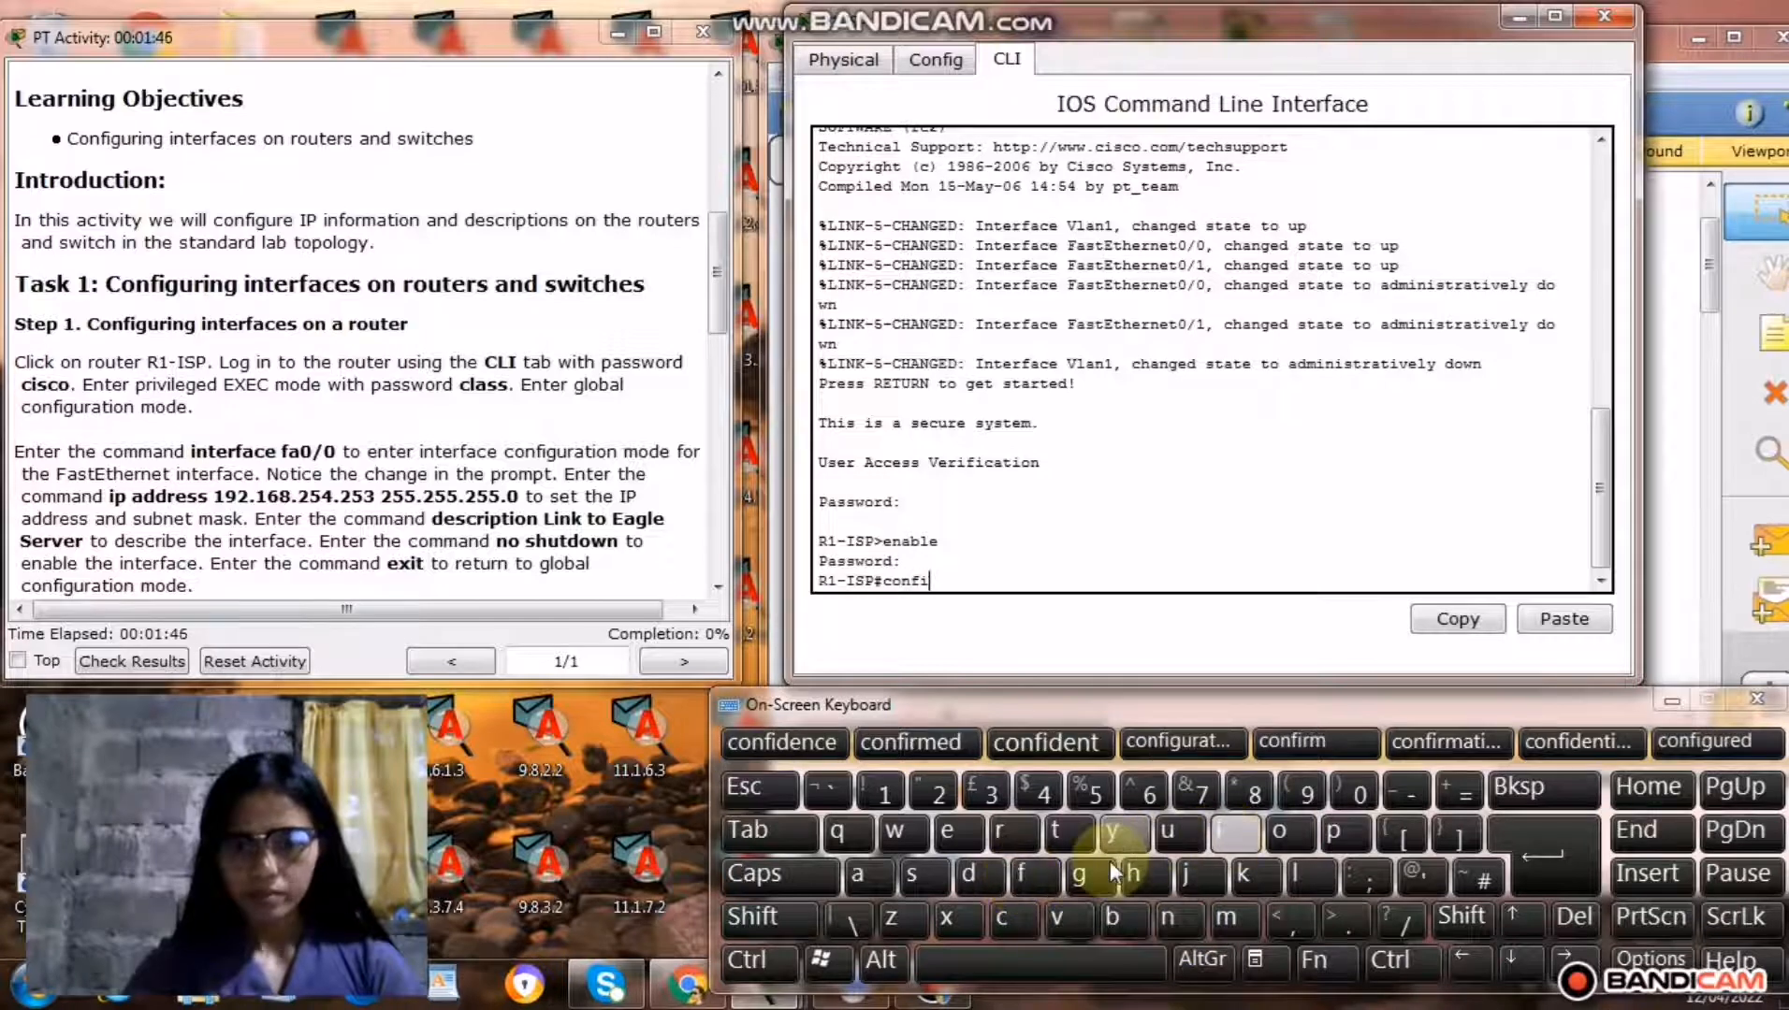
{"action": "left_click", "coordinate": [1087, 875]}
{"action": "left_click", "coordinate": [1059, 948]}
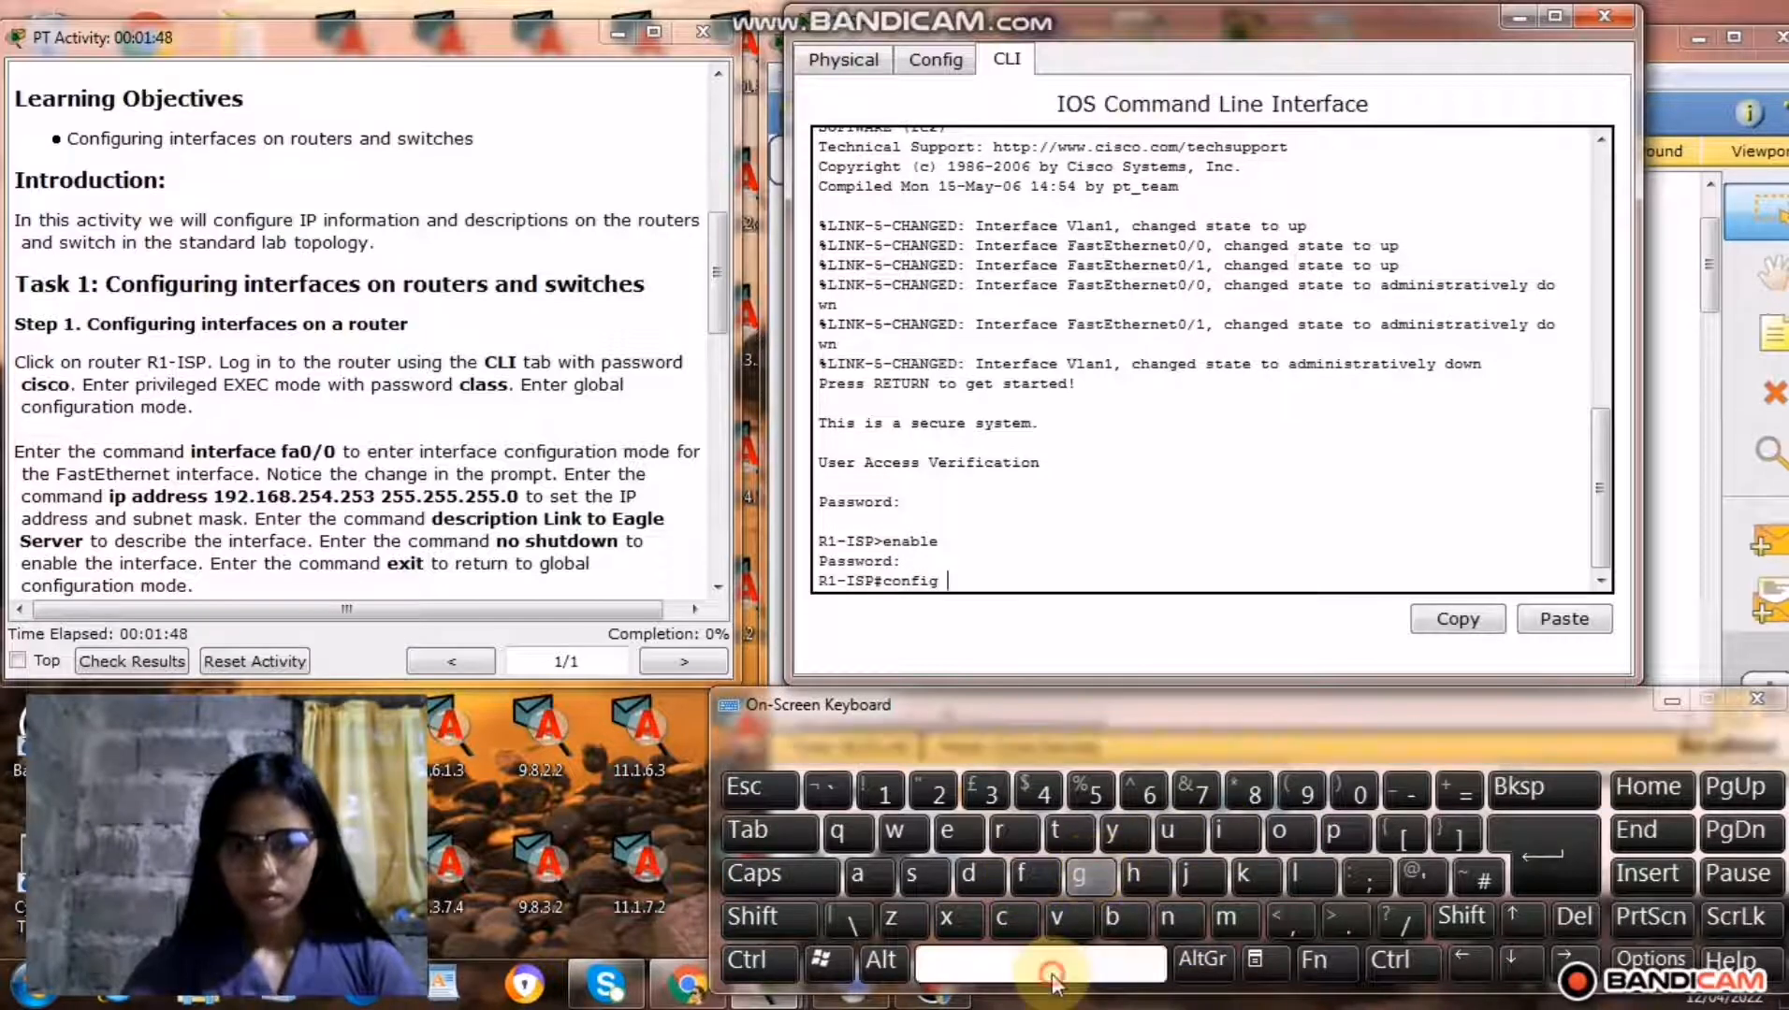
{"action": "left_click", "coordinate": [1068, 833]}
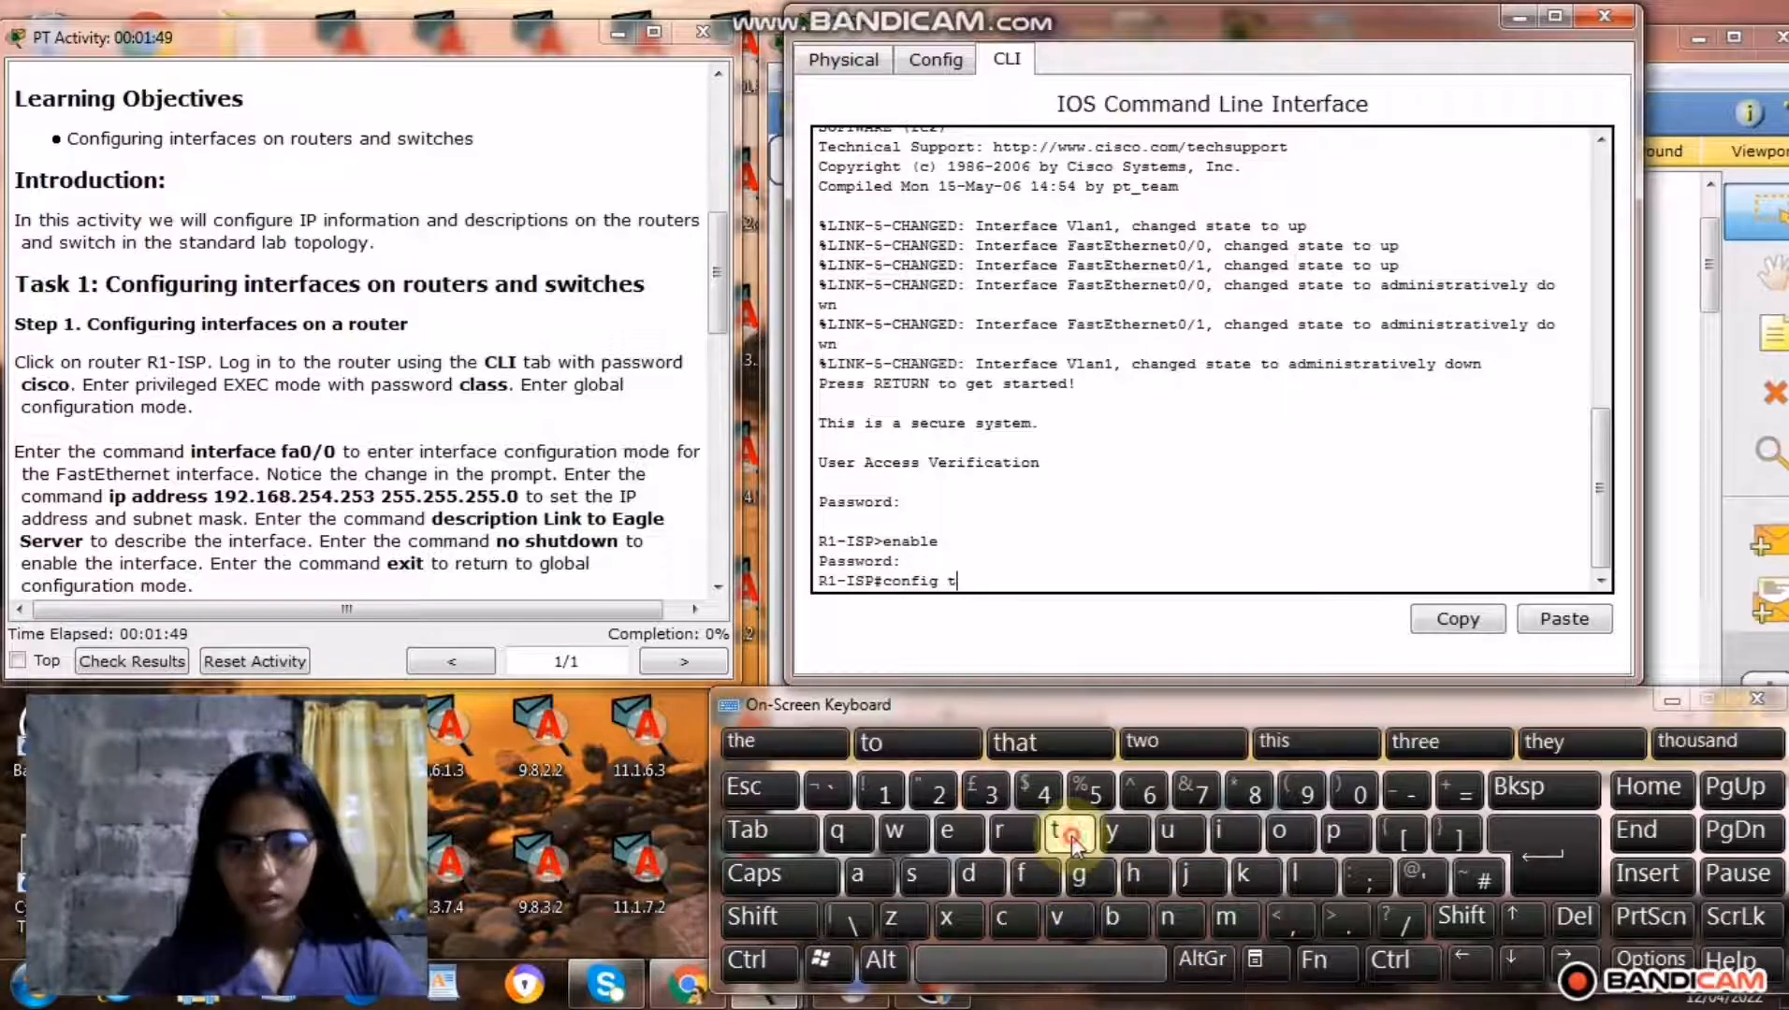
{"action": "left_click", "coordinate": [1561, 858]}
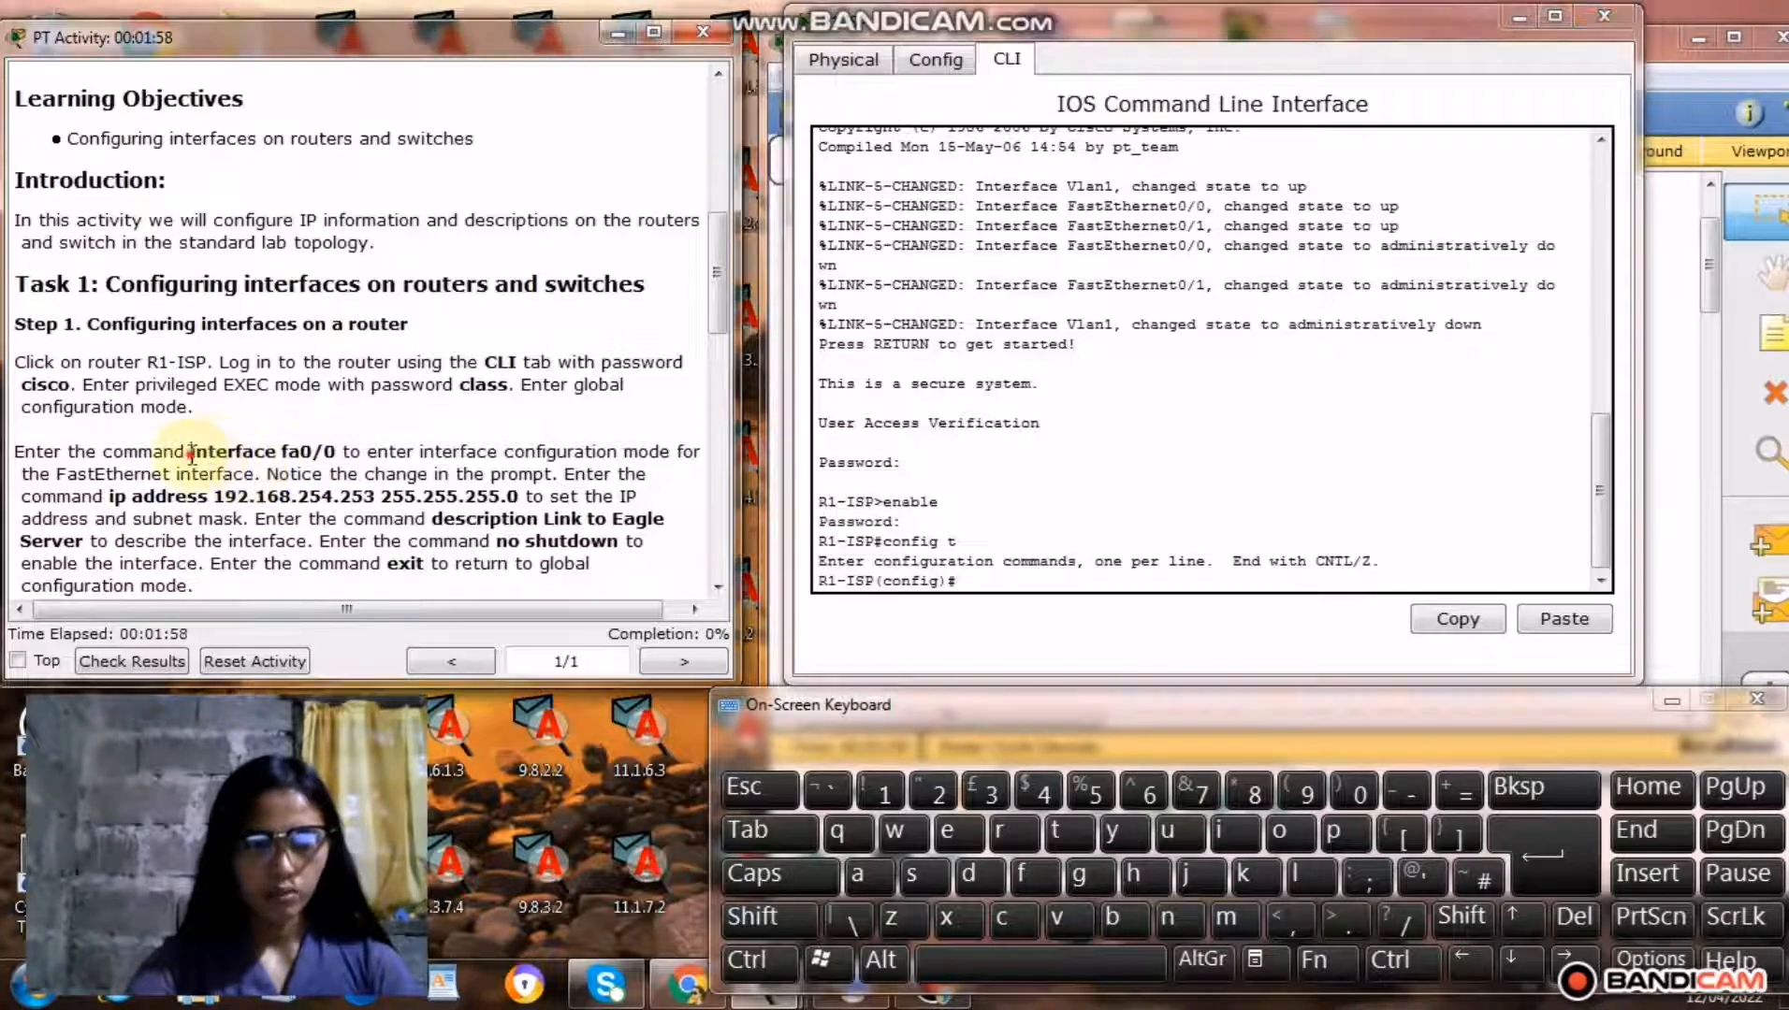
Copy the command interface fa0/0 from the activity instructions and run it in the R1-ISP console.
{"action": "left_click_drag", "start_coordinate": [191, 453], "coordinate": [324, 456]}
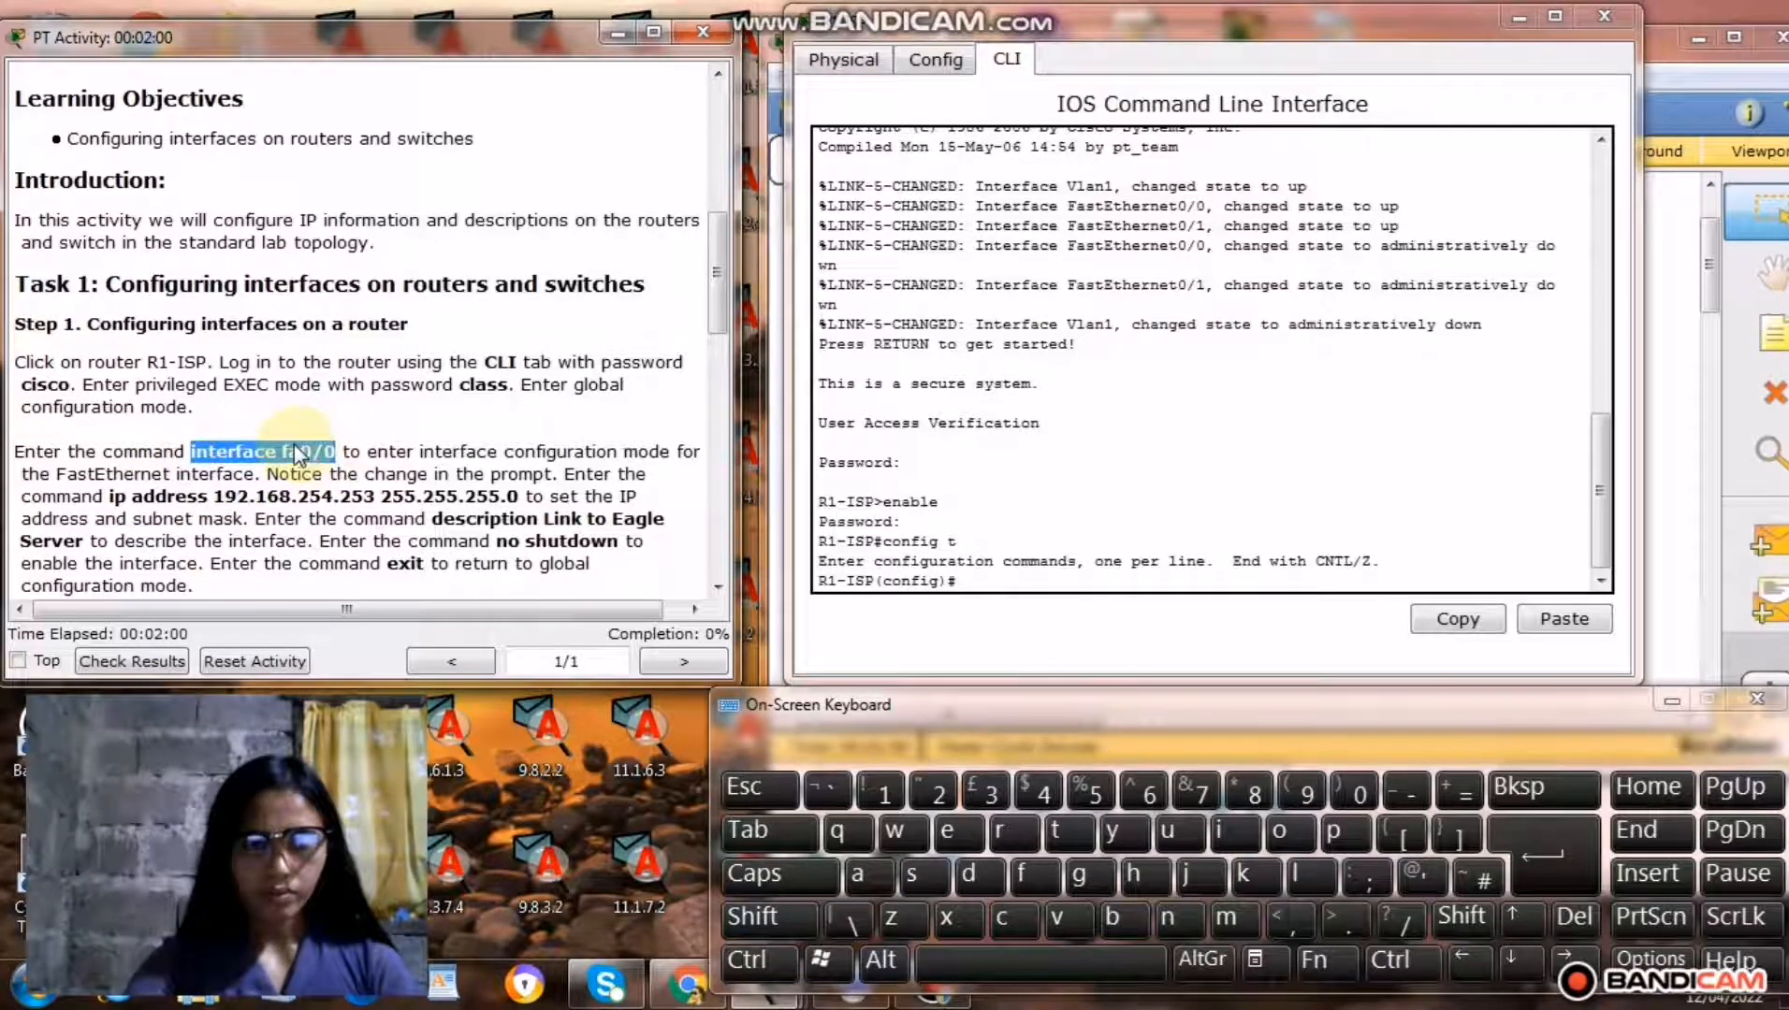
{"action": "right_click", "coordinate": [298, 454]}
{"action": "left_click", "coordinate": [380, 559]}
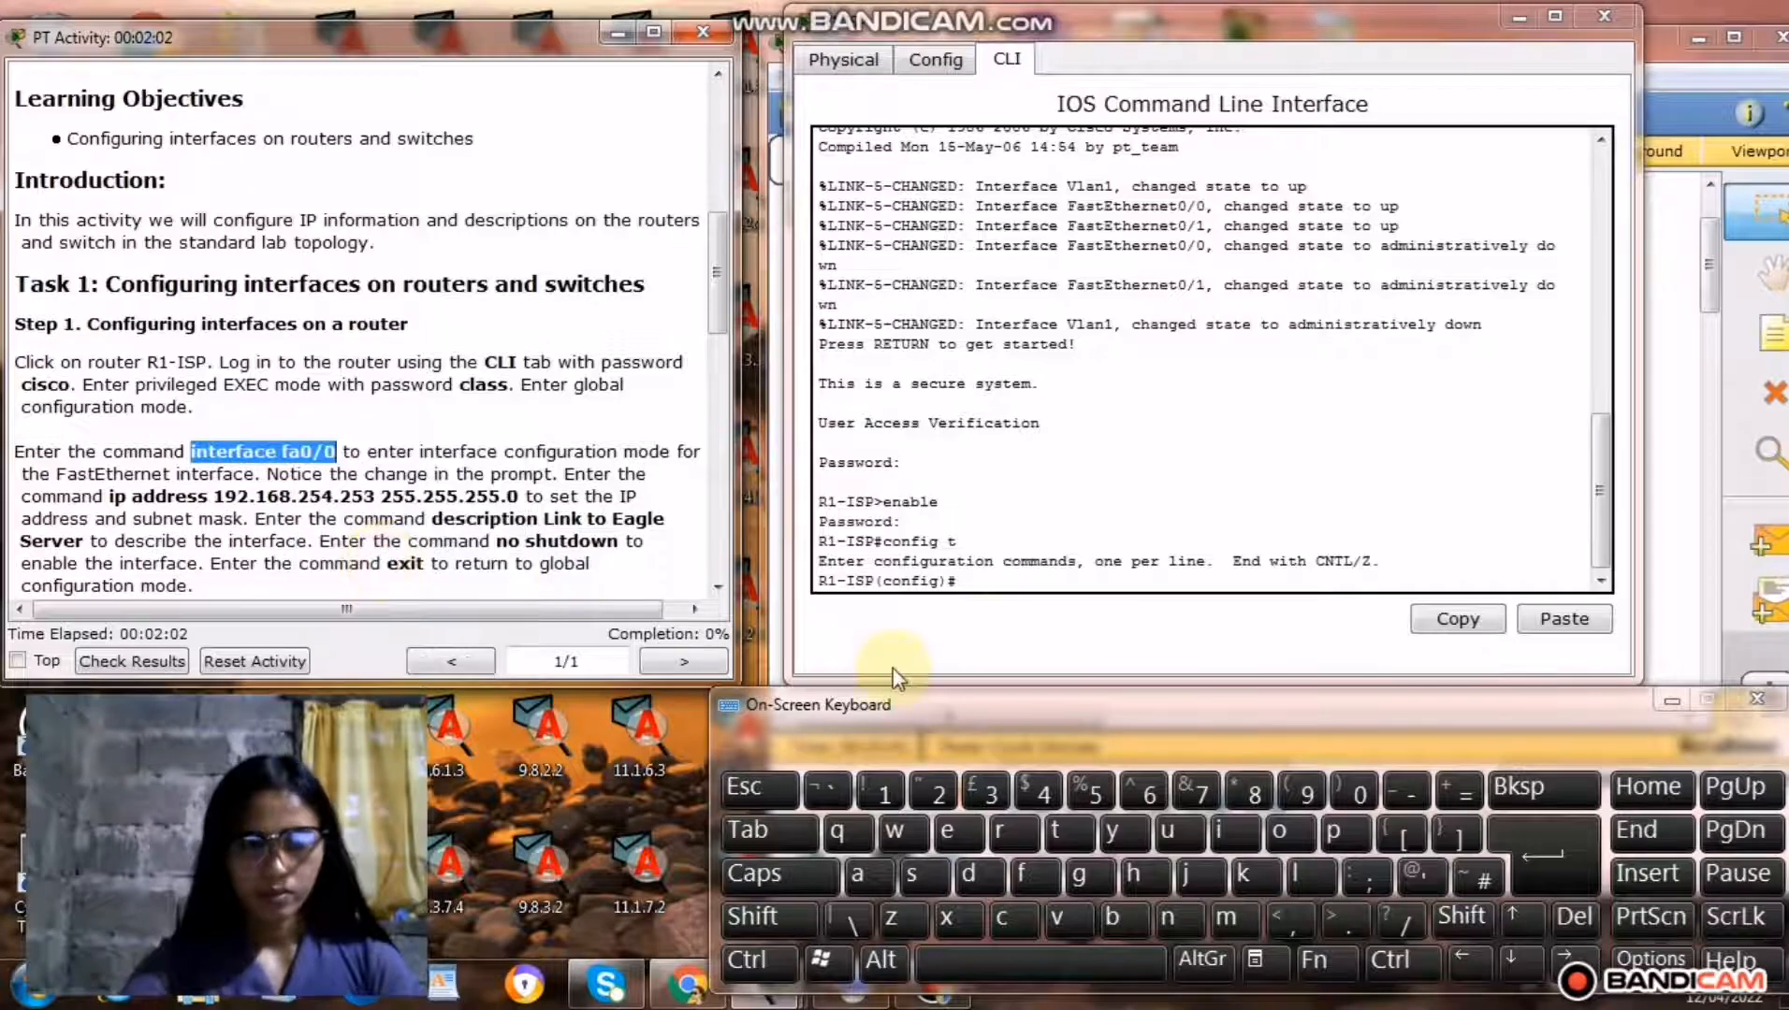
{"action": "left_click", "coordinate": [970, 584]}
{"action": "right_click", "coordinate": [970, 585]}
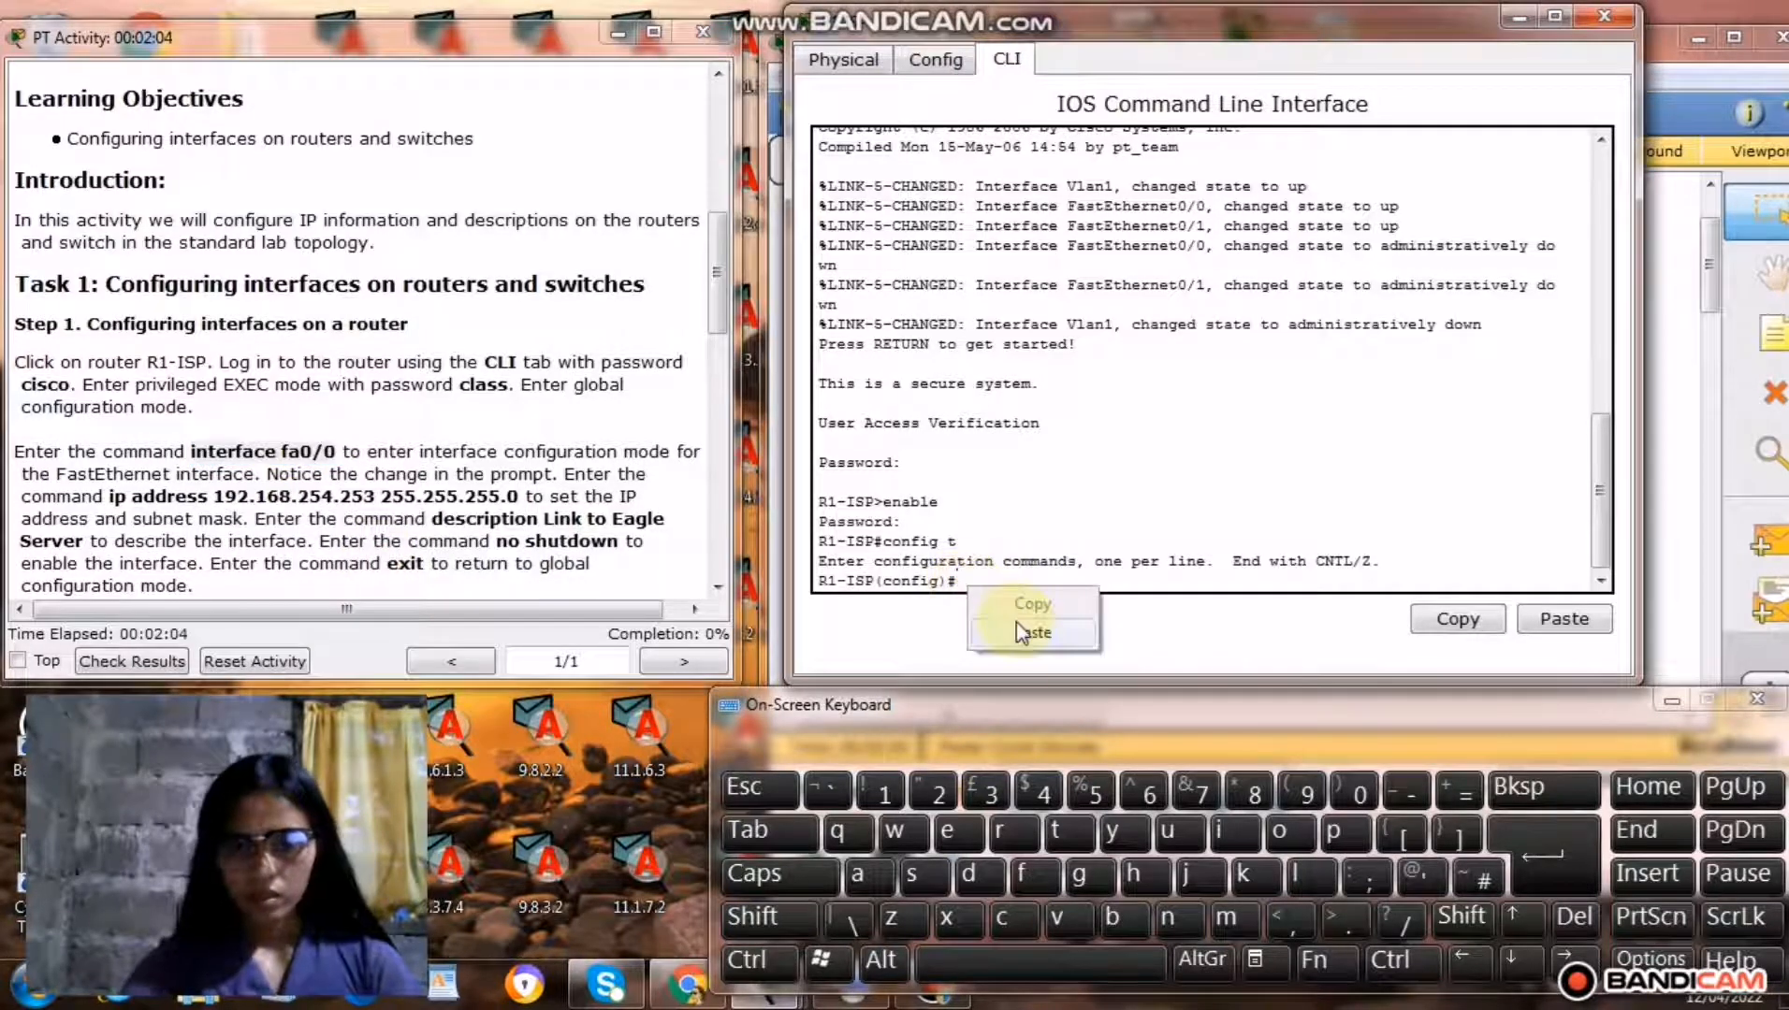
{"action": "left_click", "coordinate": [1030, 634]}
{"action": "left_click", "coordinate": [1514, 846]}
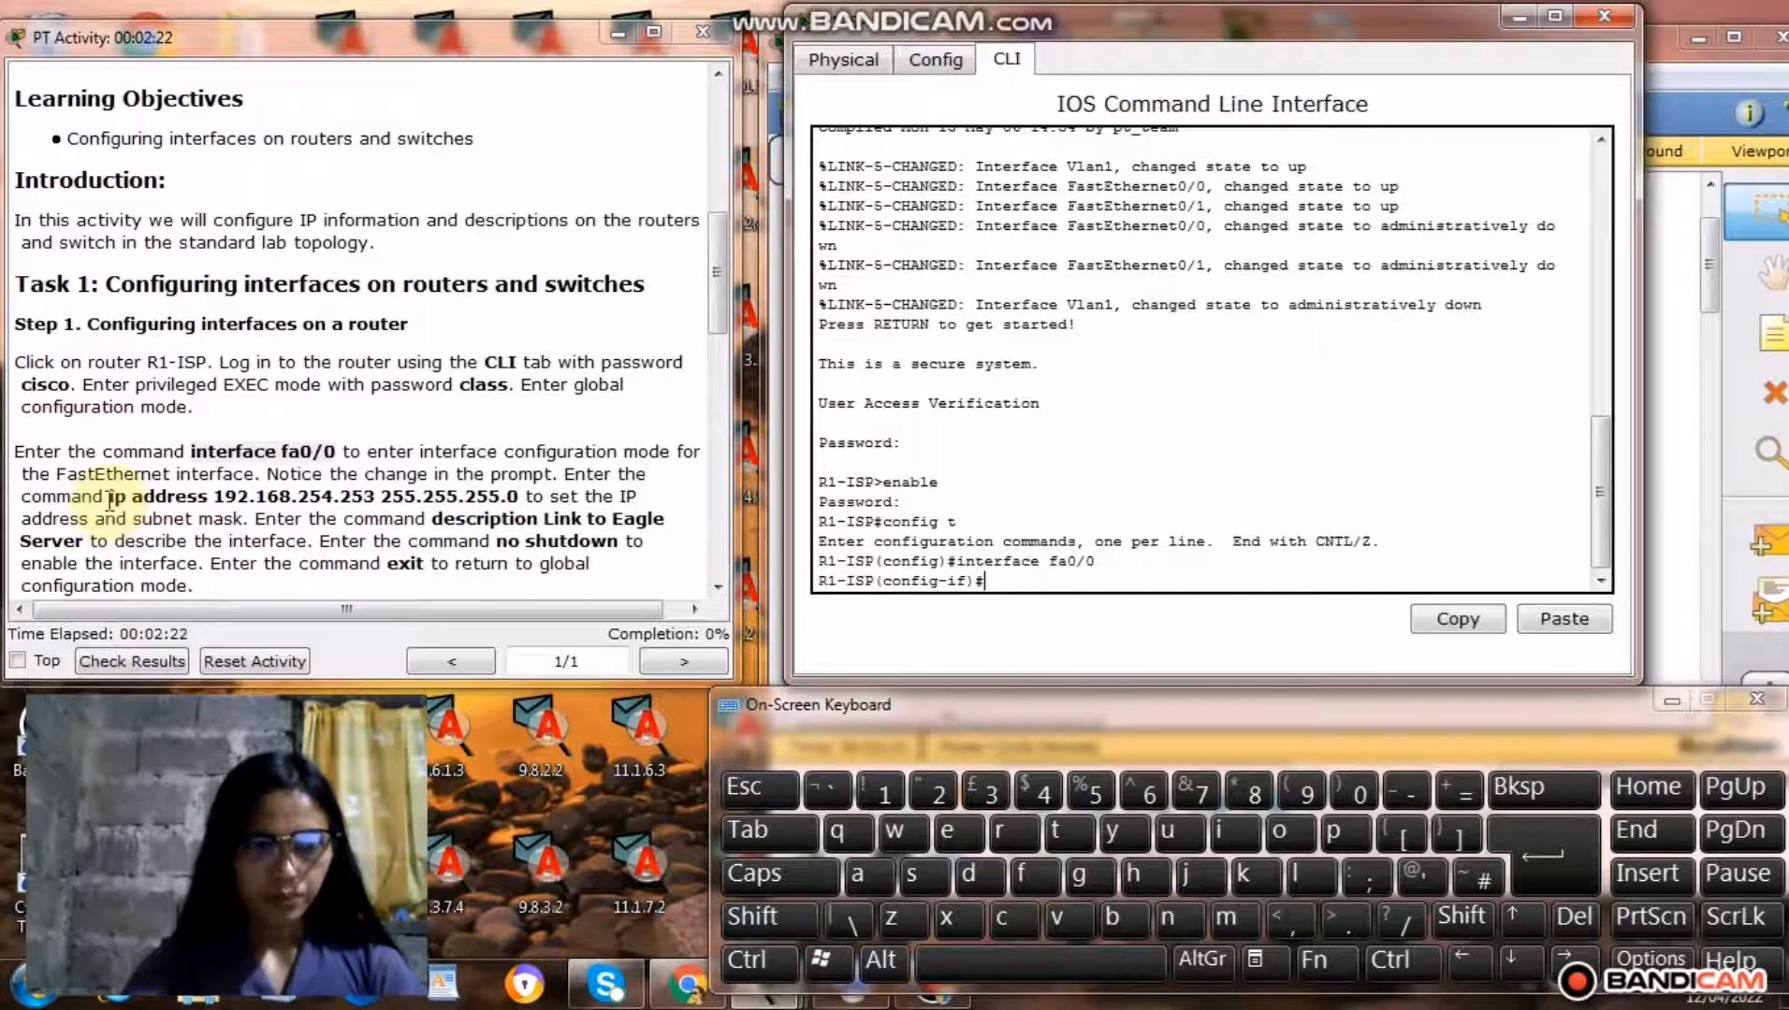
Copy the command ip address 192.168.254.253 255.255.255.0 from the instructions and run it for R1-ISP's fa0/0 interface.
{"action": "left_click_drag", "start_coordinate": [110, 497], "coordinate": [538, 498]}
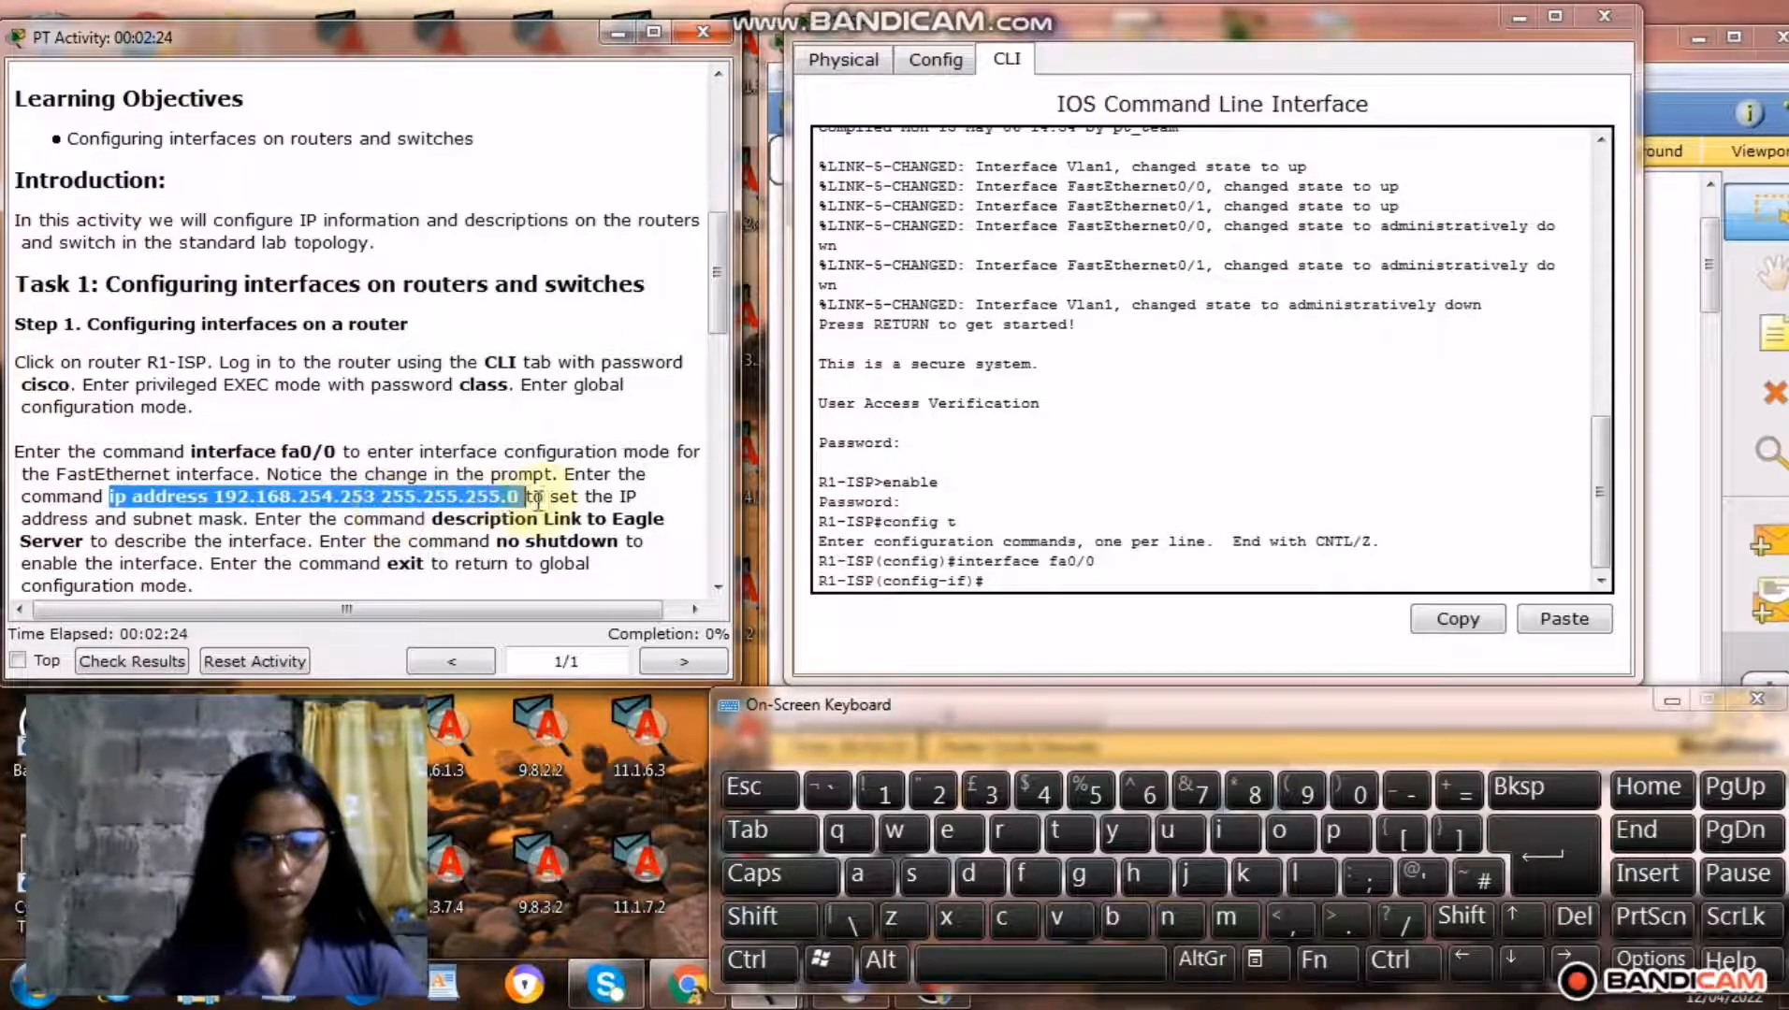
{"action": "right_click", "coordinate": [459, 500]}
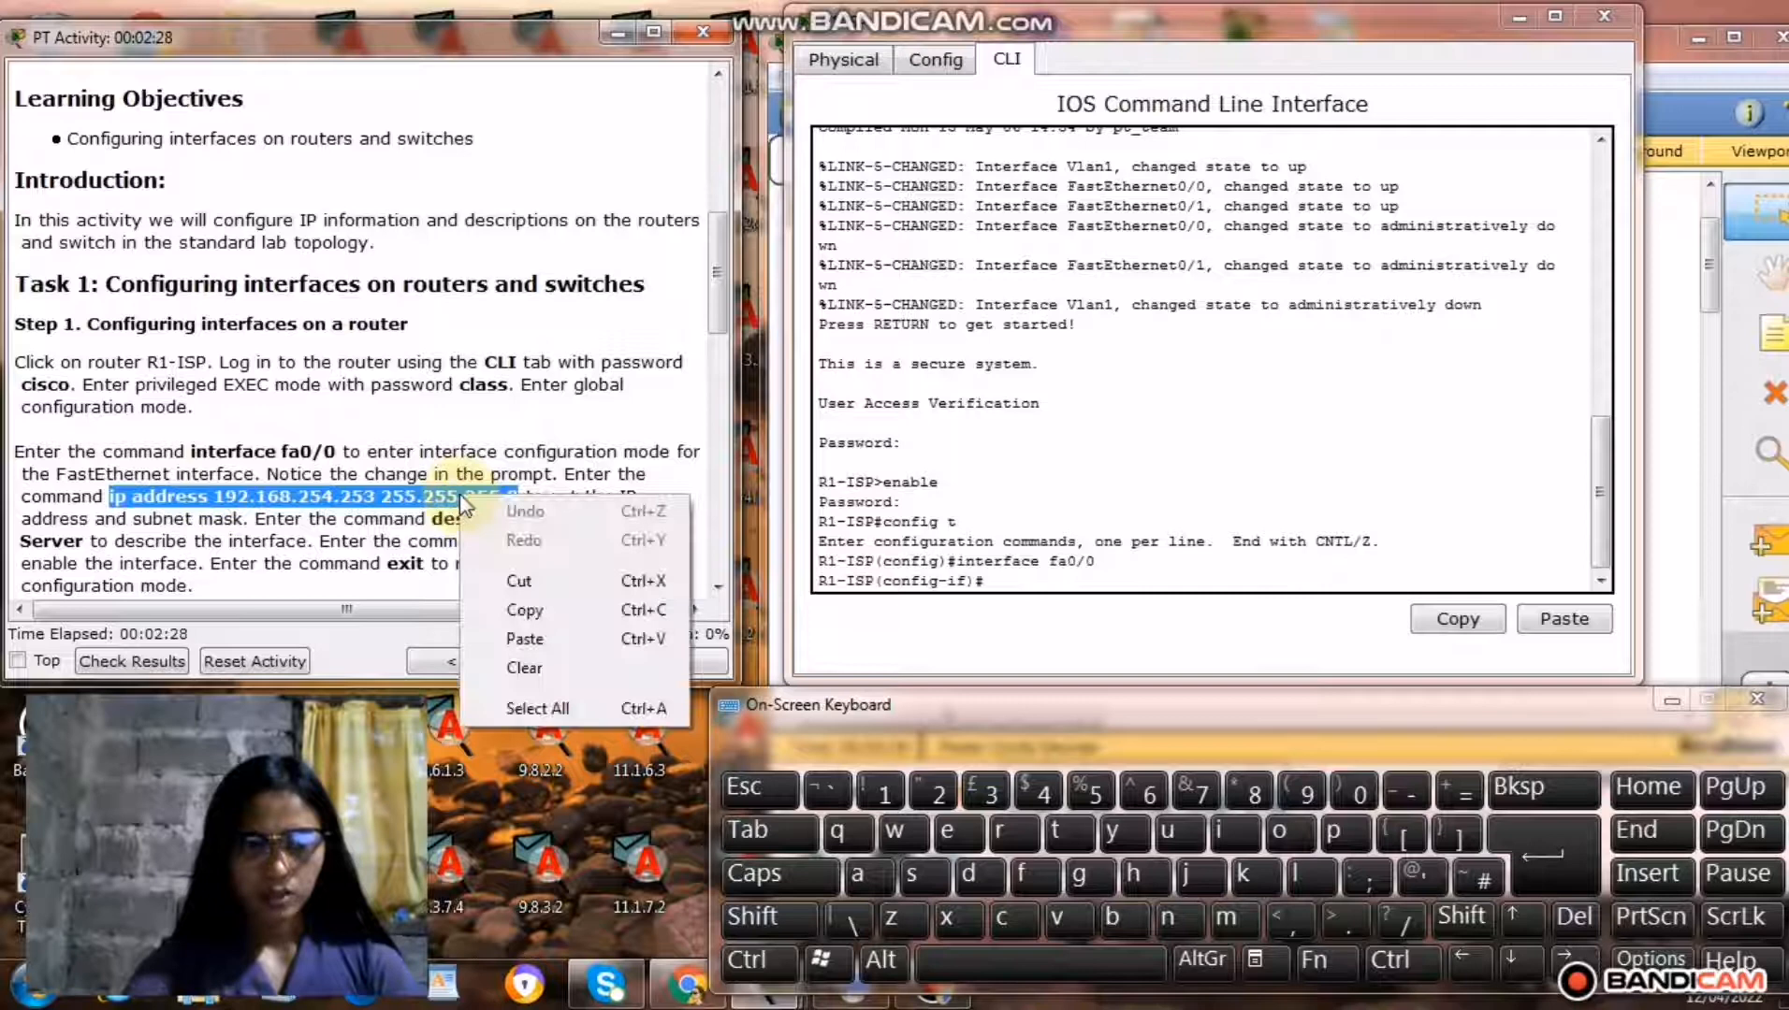
{"action": "left_click", "coordinate": [547, 612]}
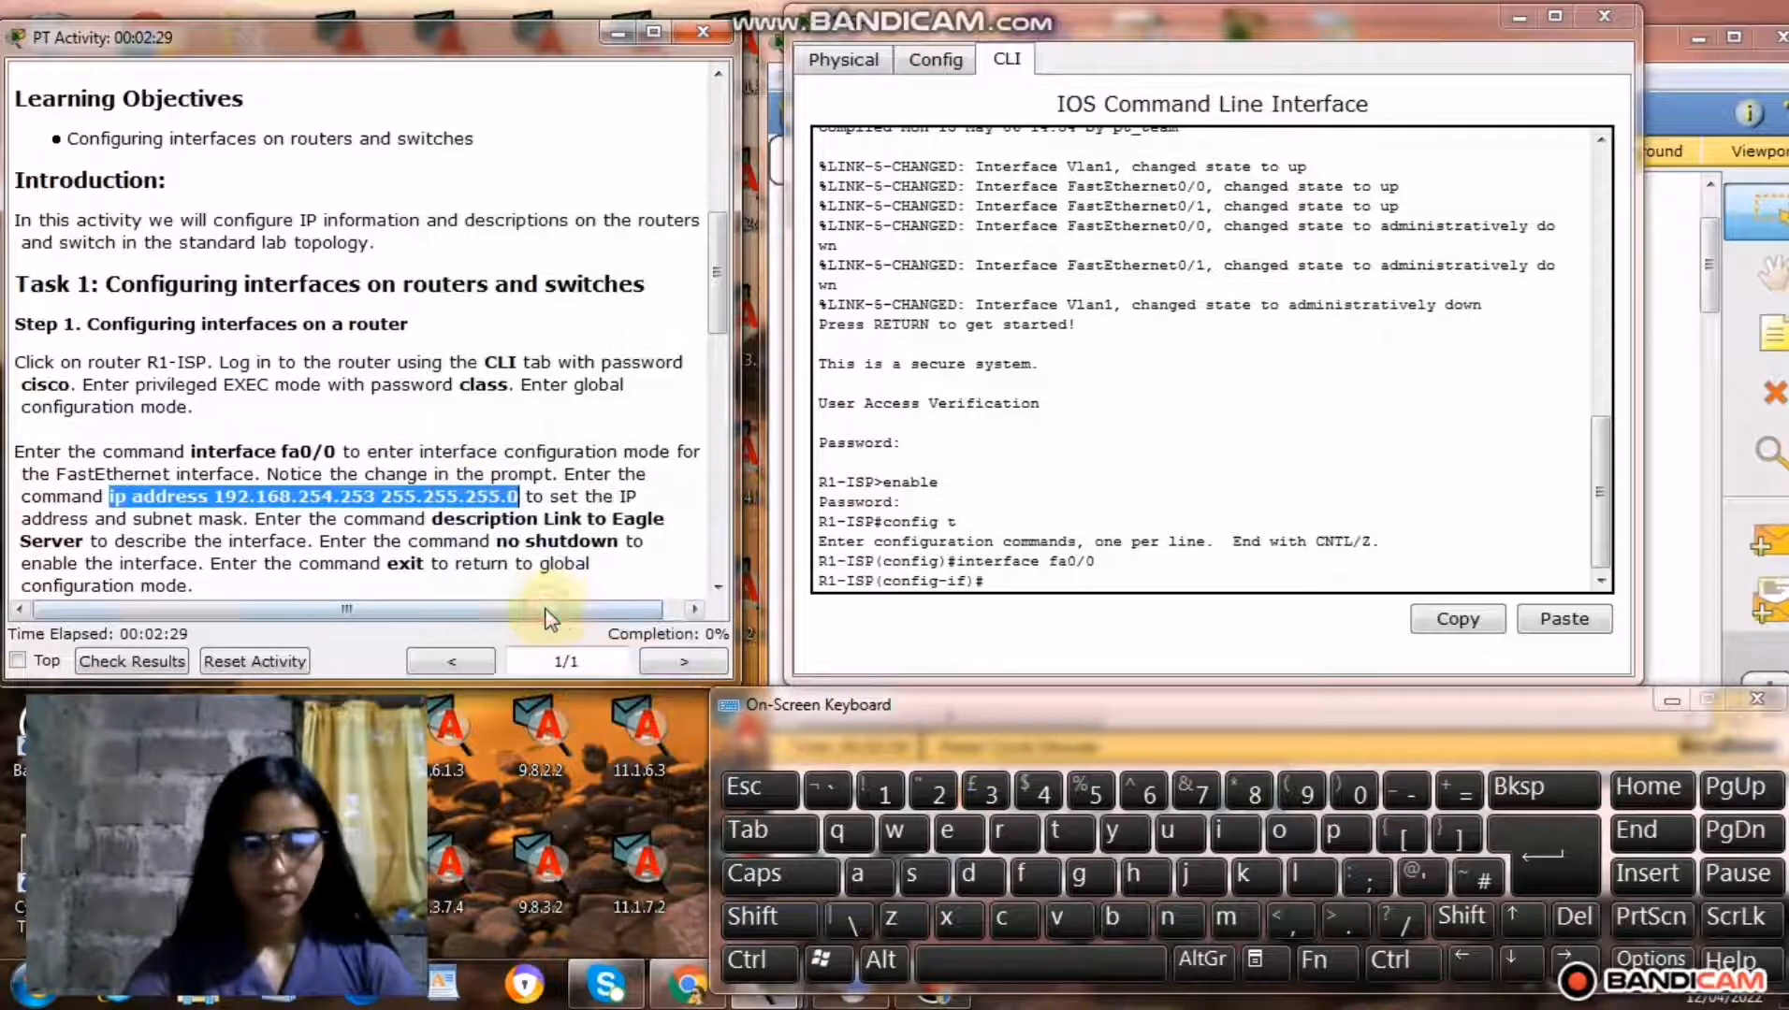
{"action": "right_click", "coordinate": [1008, 578]}
{"action": "left_click", "coordinate": [1048, 619]}
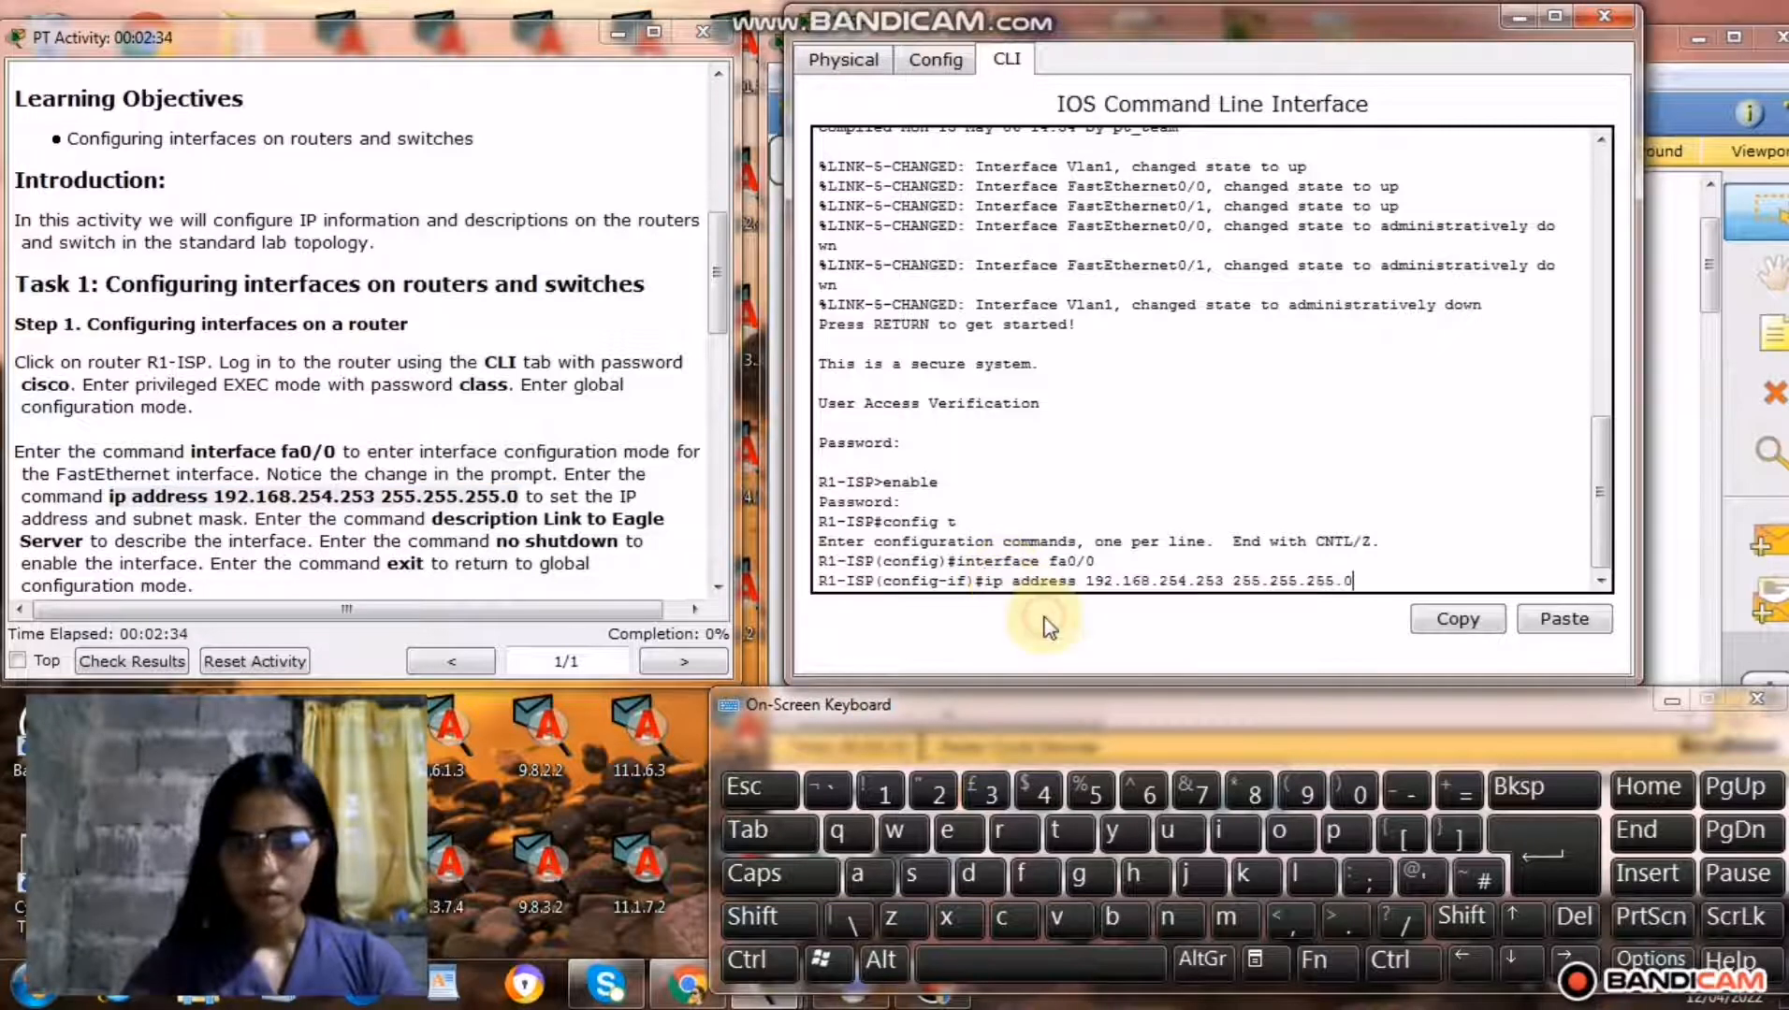
{"action": "left_click", "coordinate": [1557, 858]}
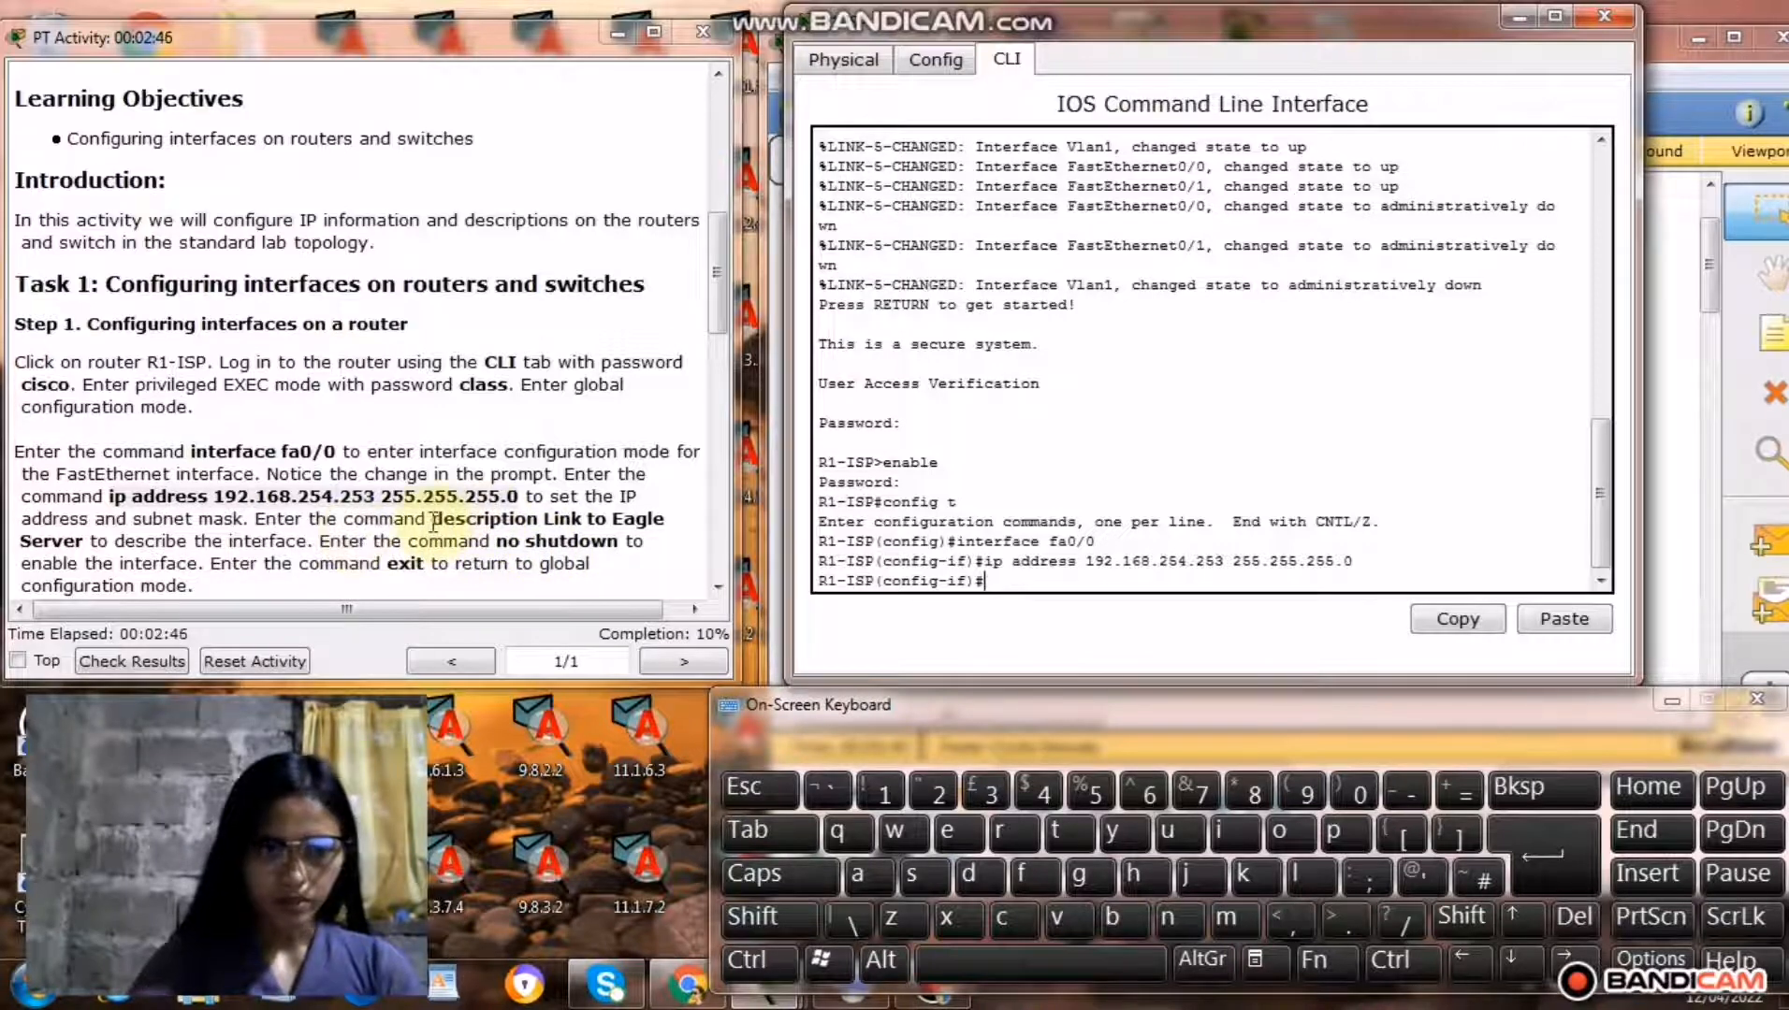
Copy the command description Link to Eagle Server from the instructions and run it for R1-ISP's fa0/0 interface.
{"action": "left_click_drag", "start_coordinate": [434, 521], "coordinate": [87, 542]}
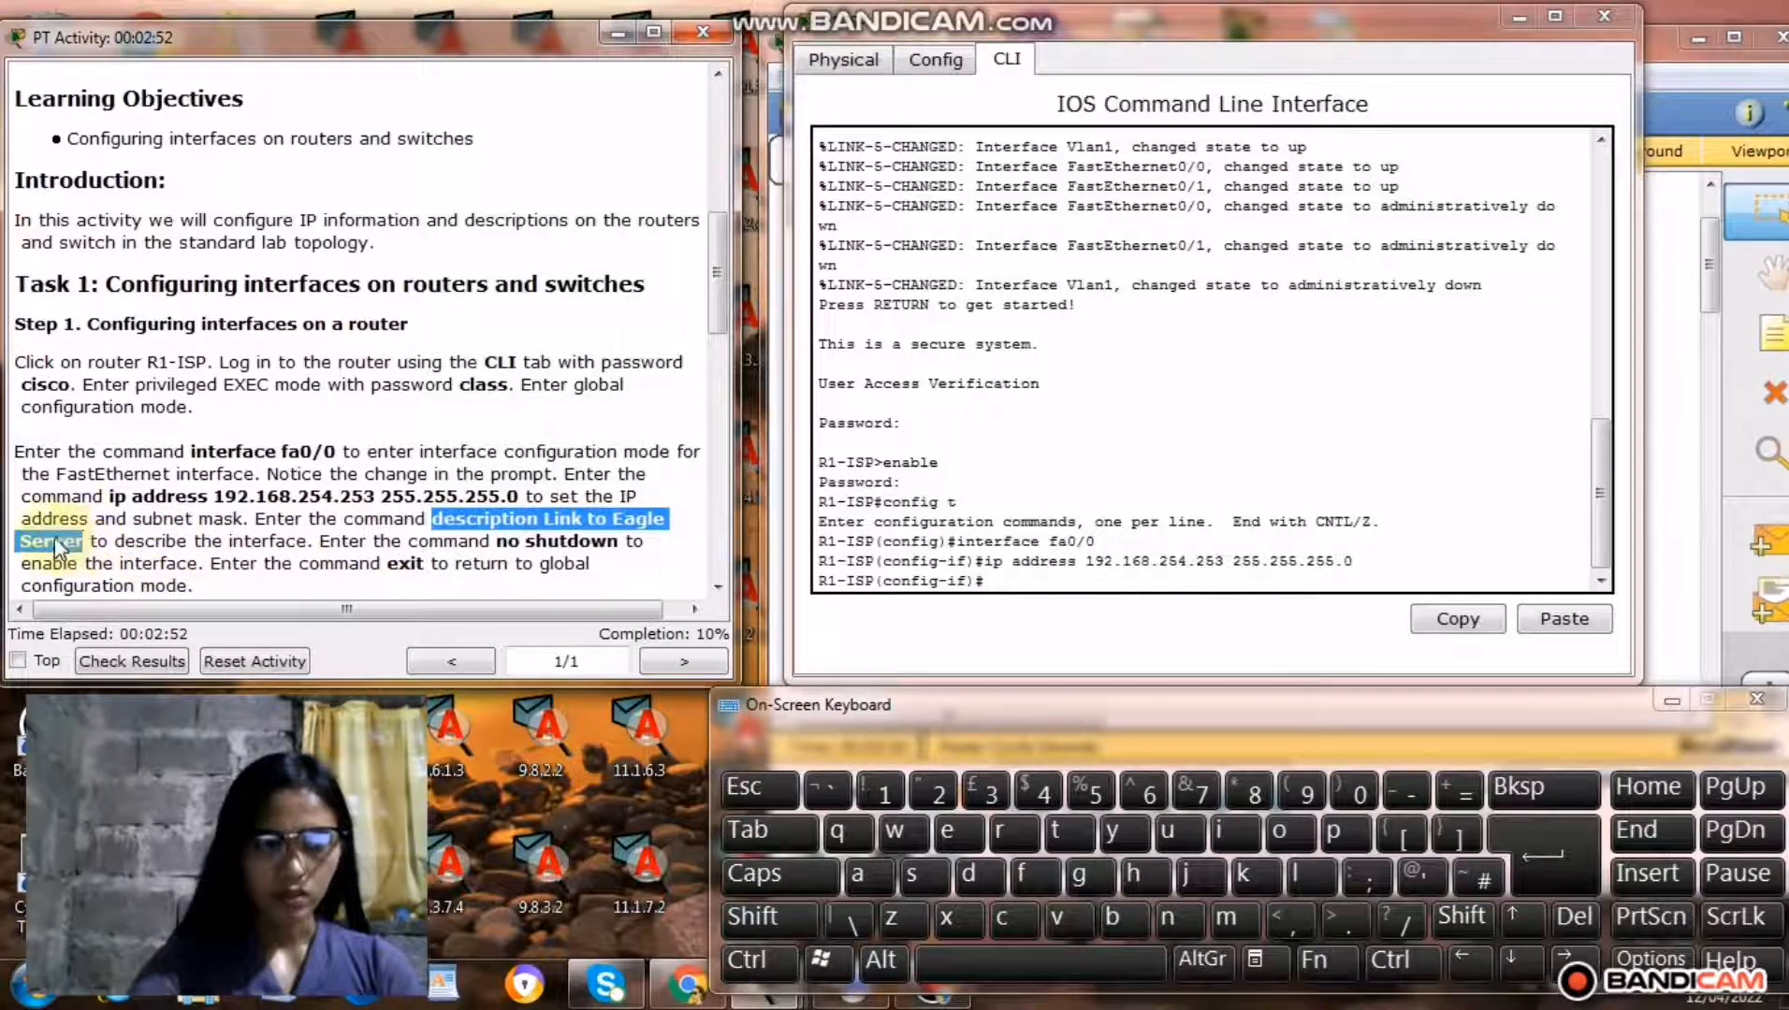
{"action": "right_click", "coordinate": [56, 541]}
{"action": "left_click", "coordinate": [153, 654]}
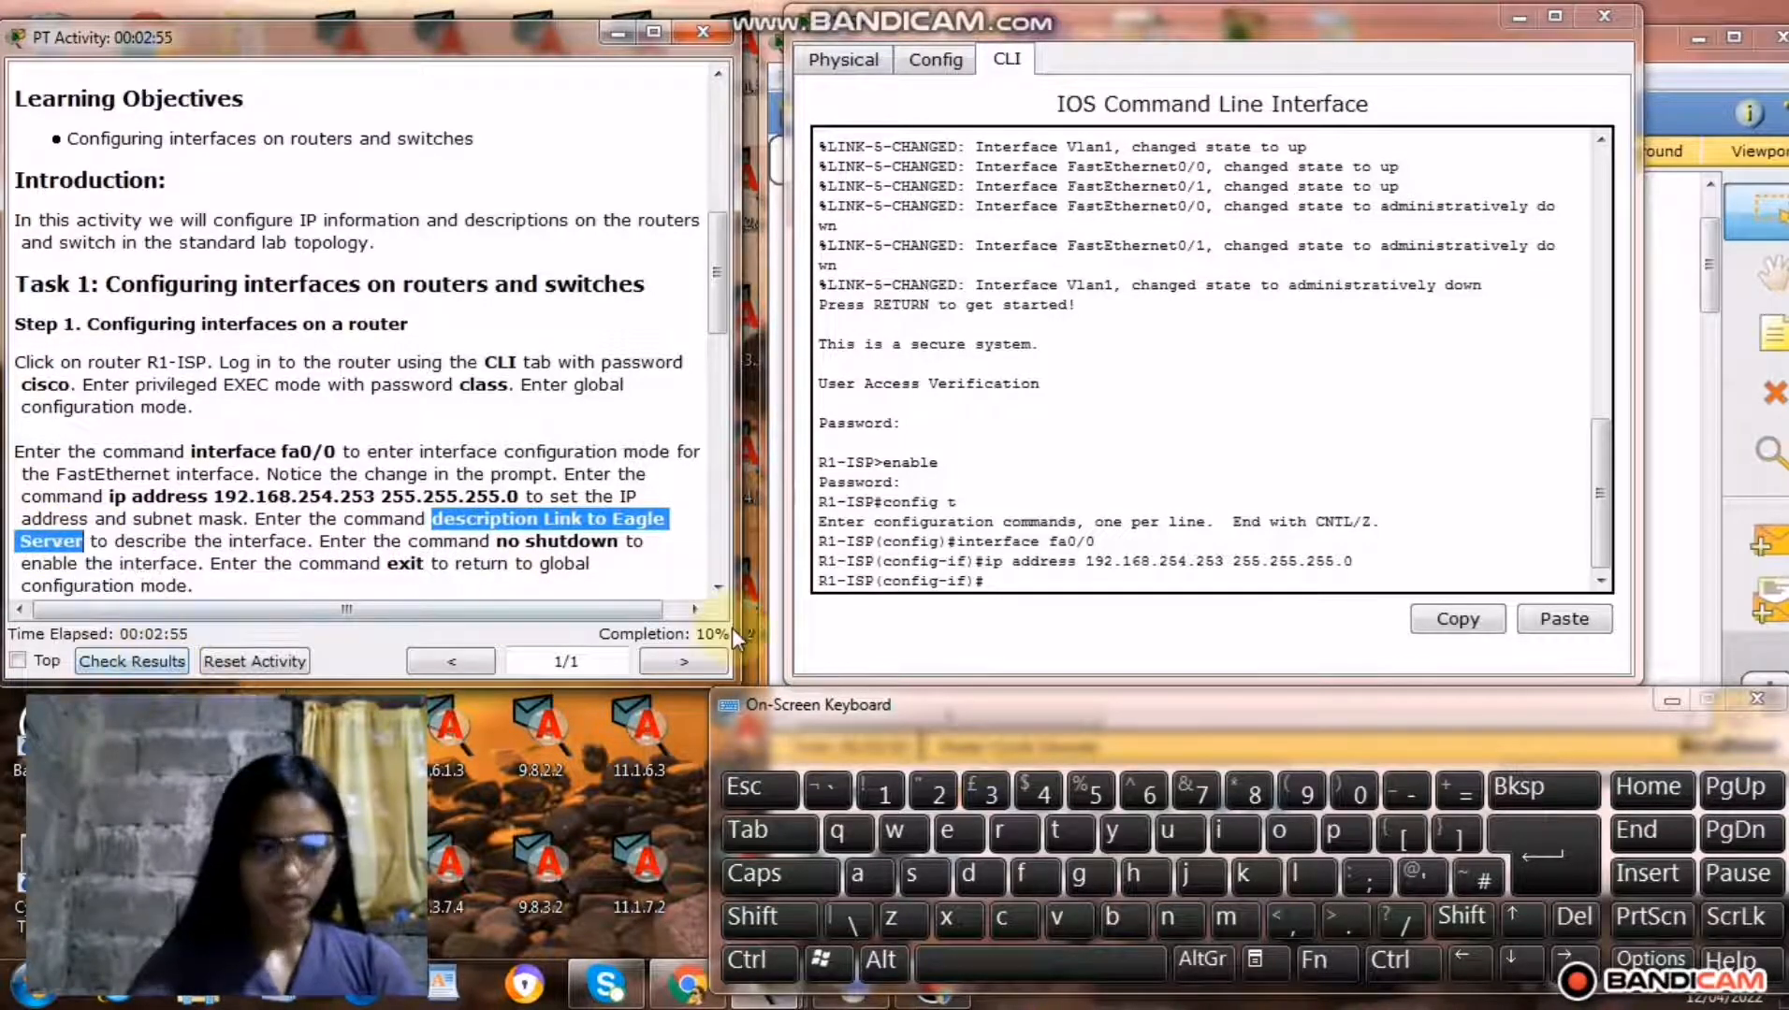
{"action": "left_click", "coordinate": [1008, 581]}
{"action": "right_click", "coordinate": [1008, 582]}
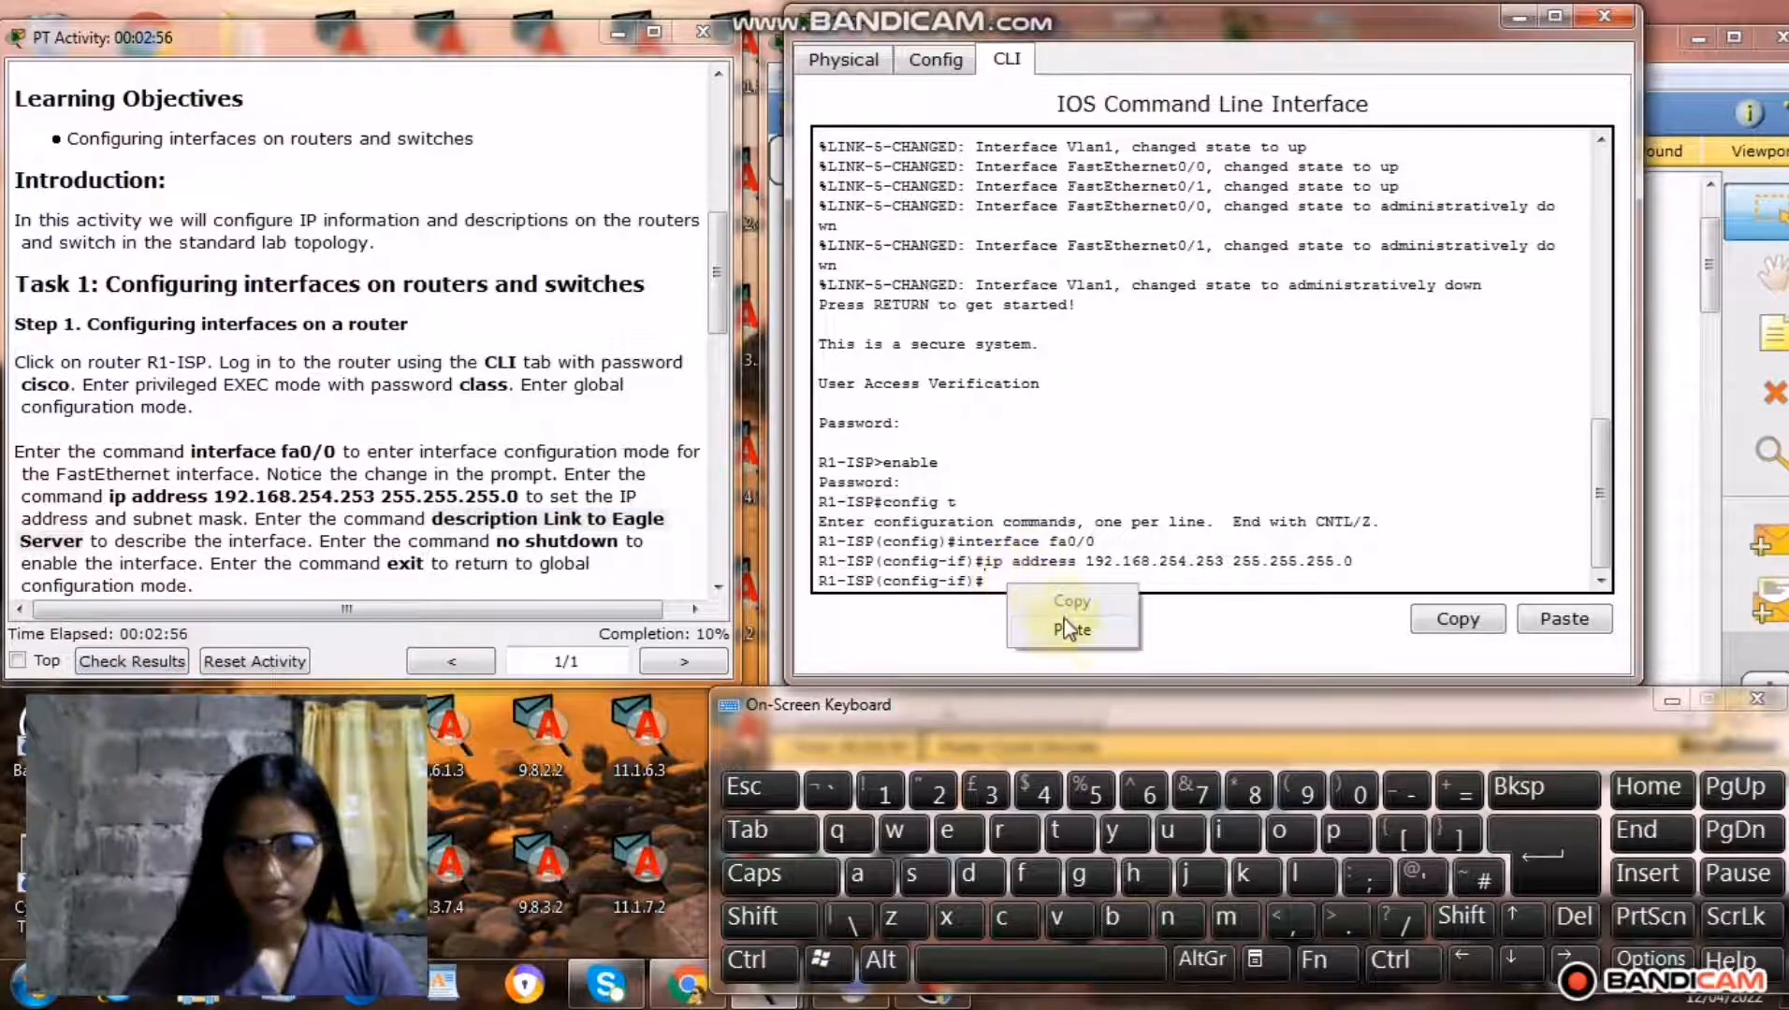
{"action": "left_click", "coordinate": [1070, 630]}
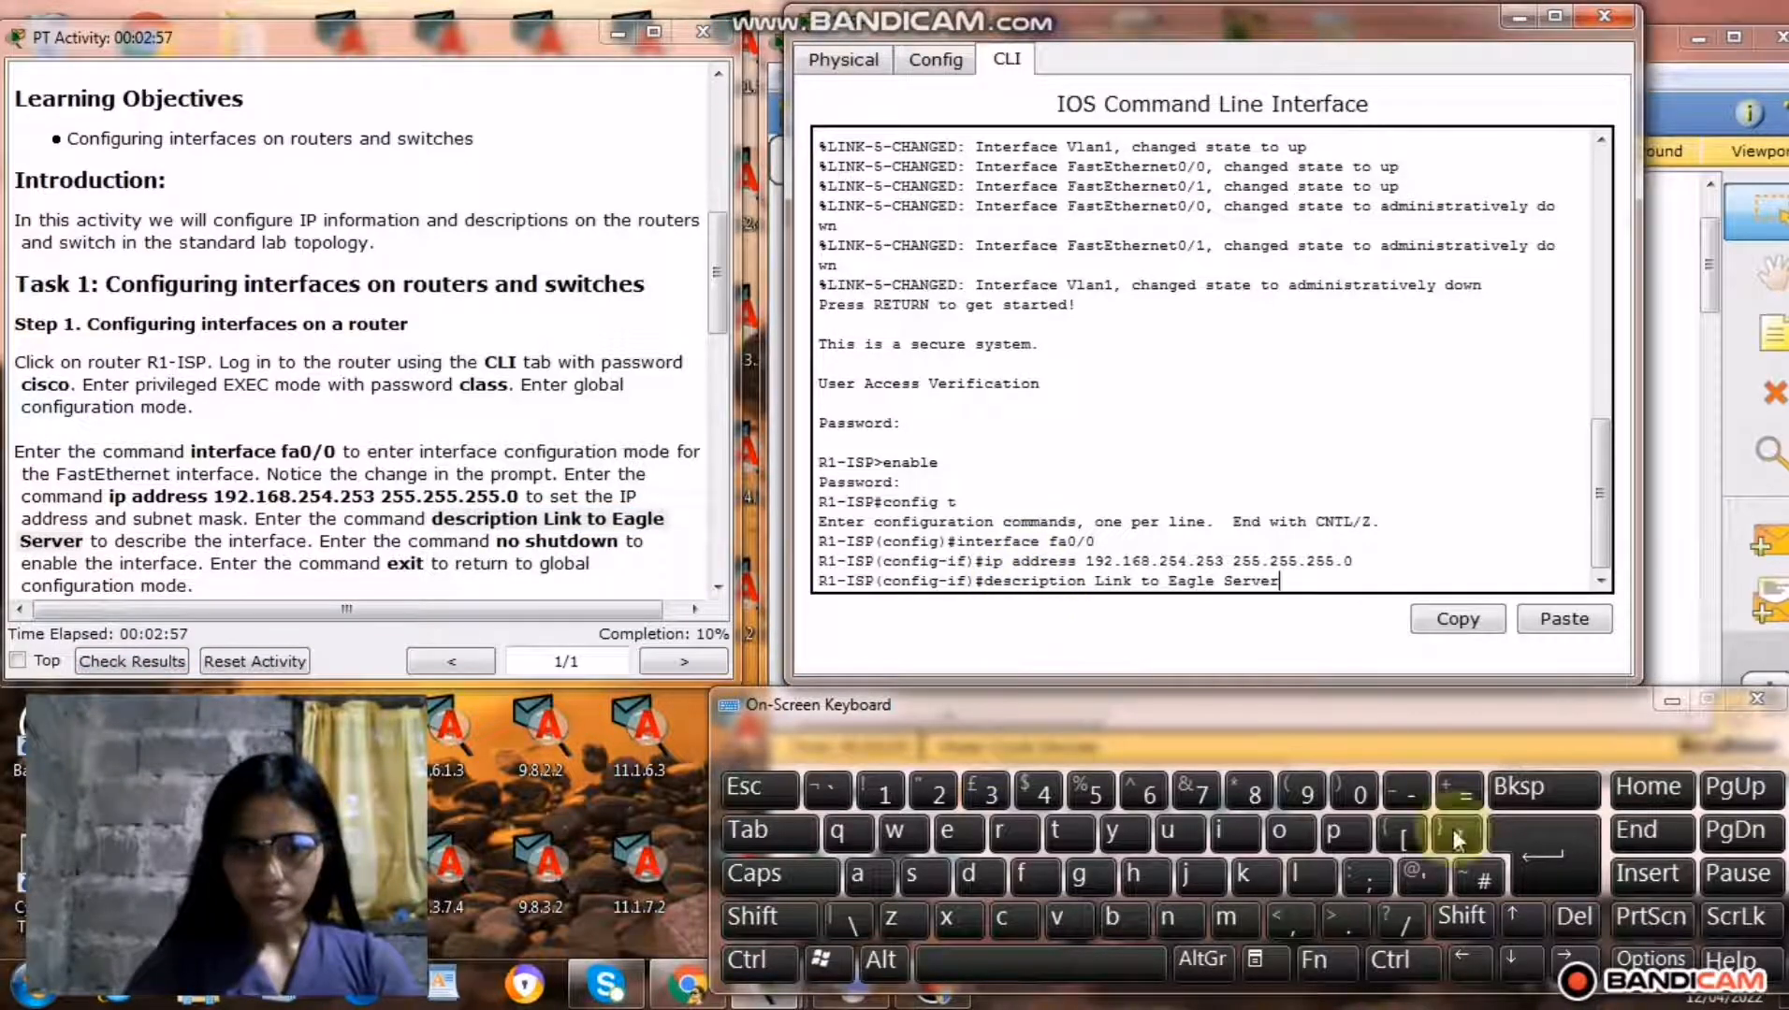
{"action": "left_click", "coordinate": [1568, 875]}
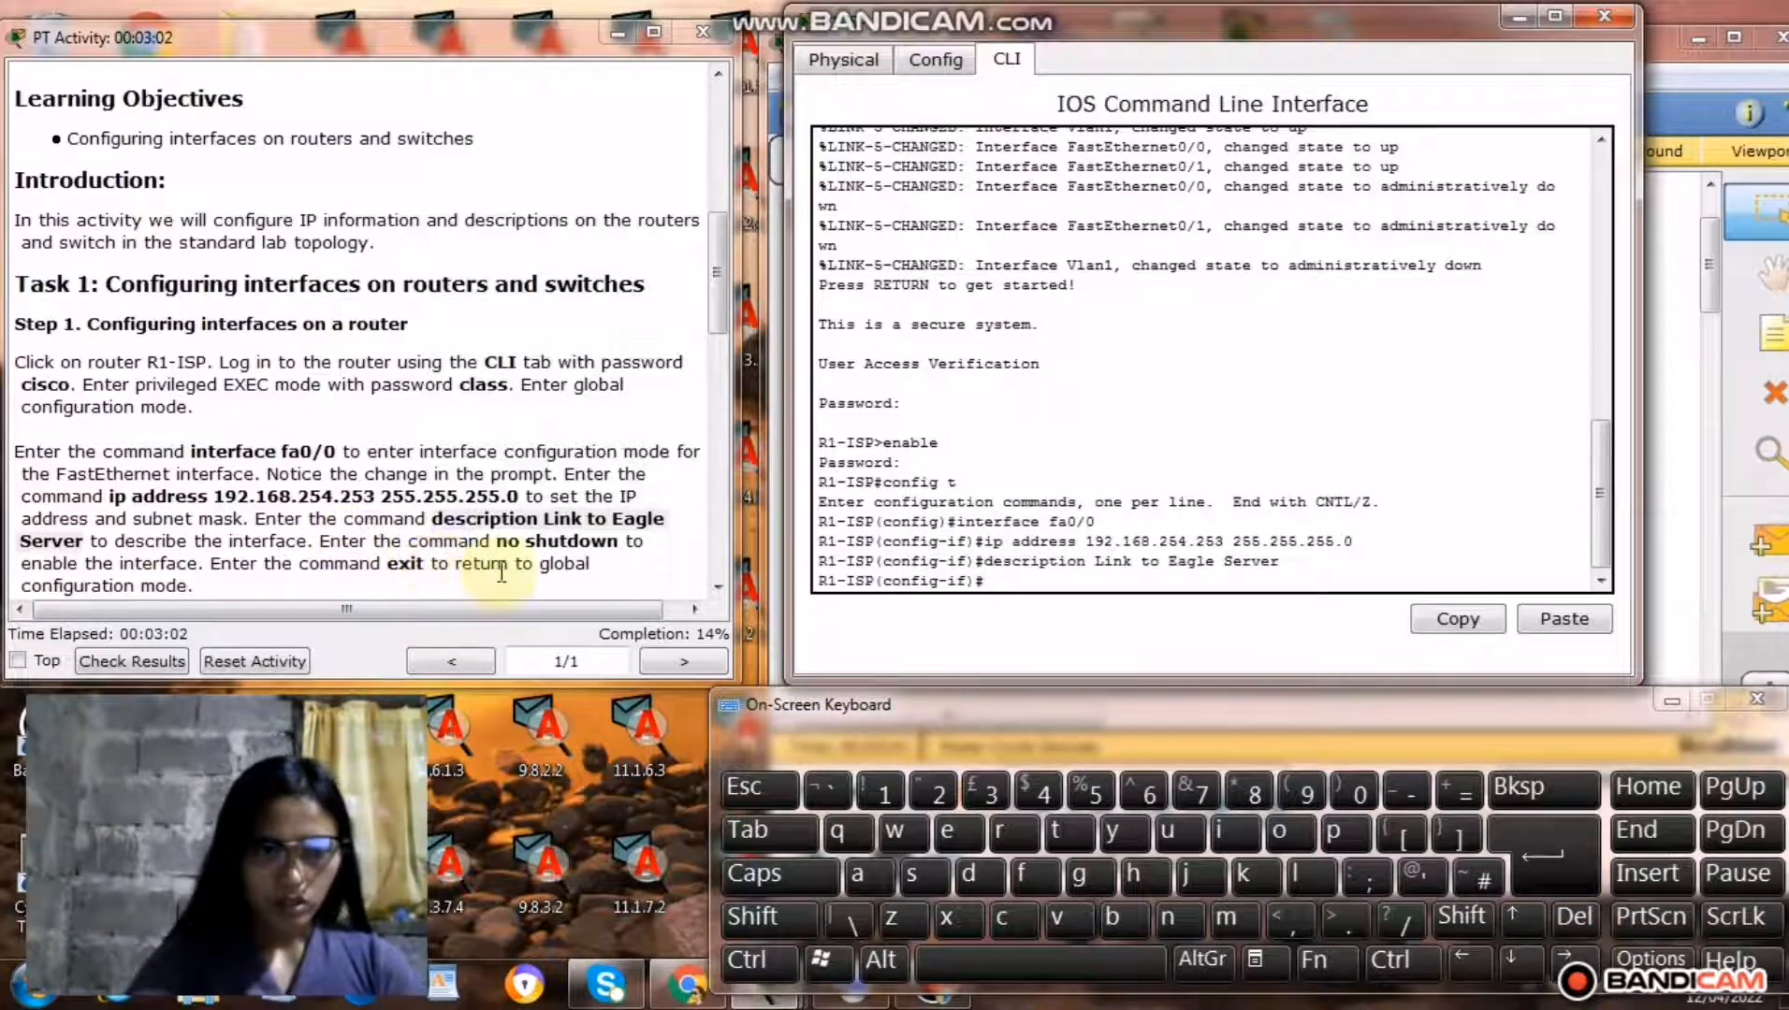
Enable R1-ISP's fa0/0 interface by copying no shutdown from the instructions and running it in the console.
{"action": "left_click_drag", "start_coordinate": [498, 542], "coordinate": [614, 550]}
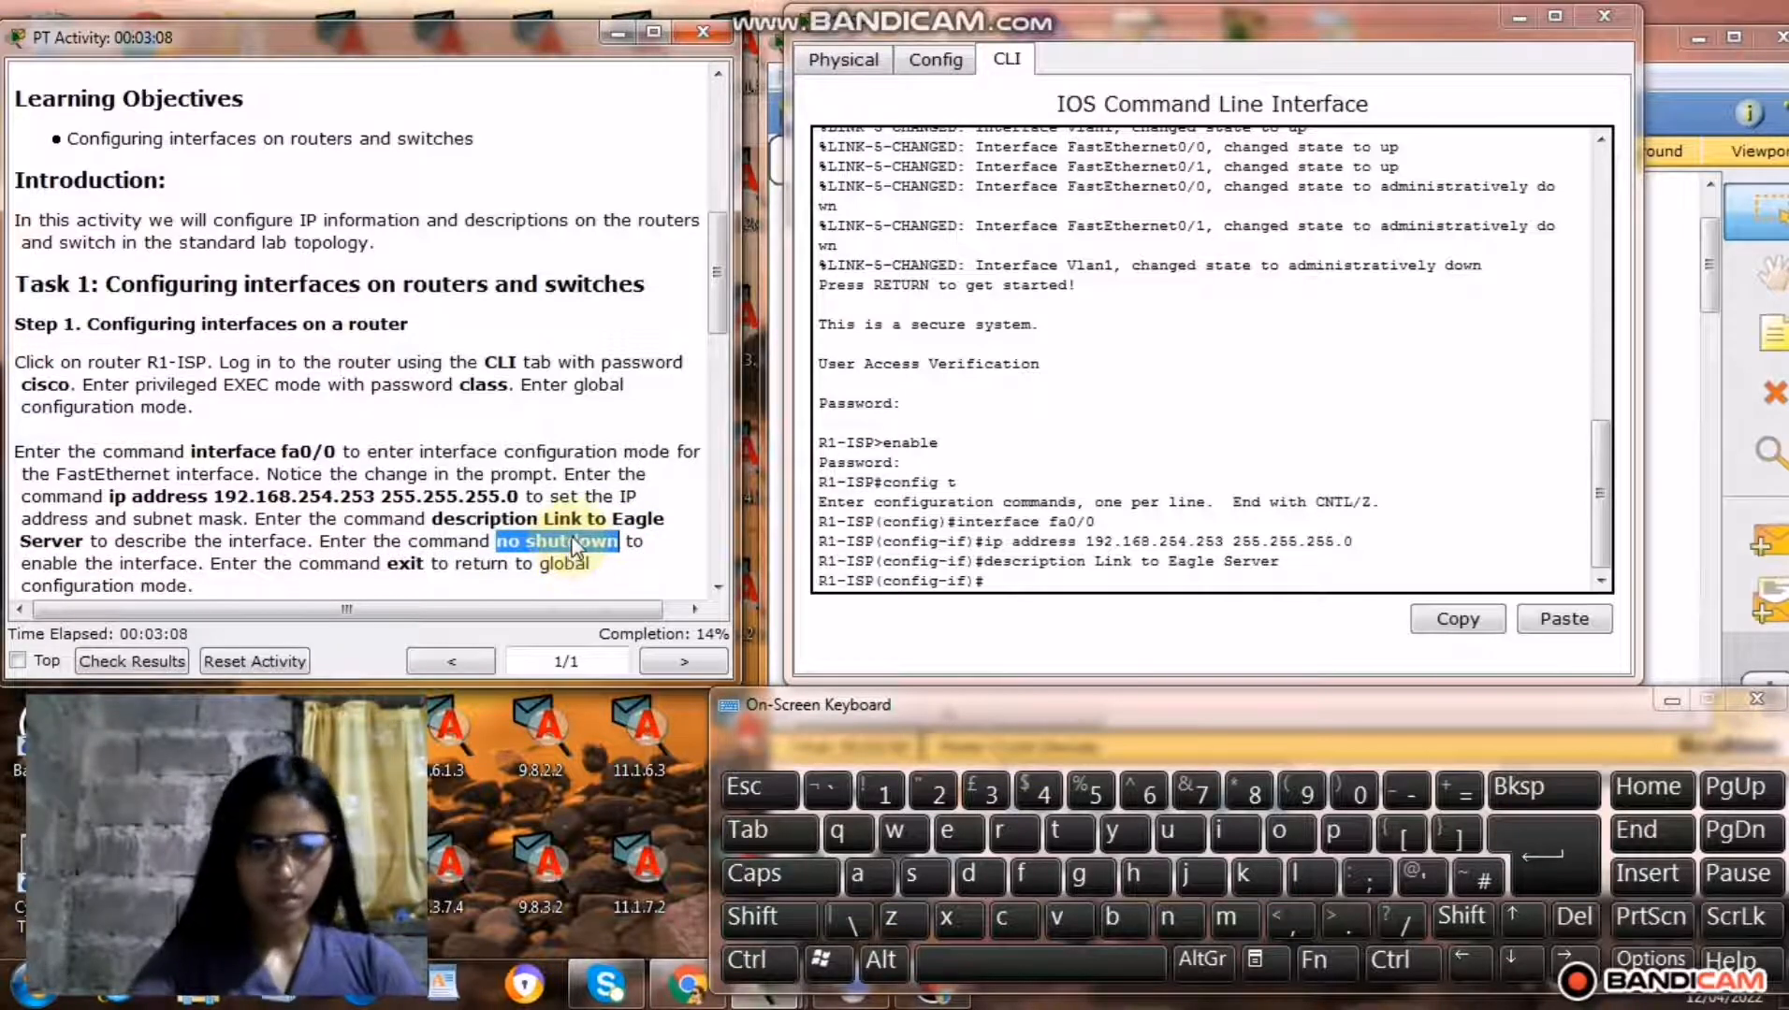
{"action": "right_click", "coordinate": [573, 545]}
{"action": "left_click", "coordinate": [639, 652]}
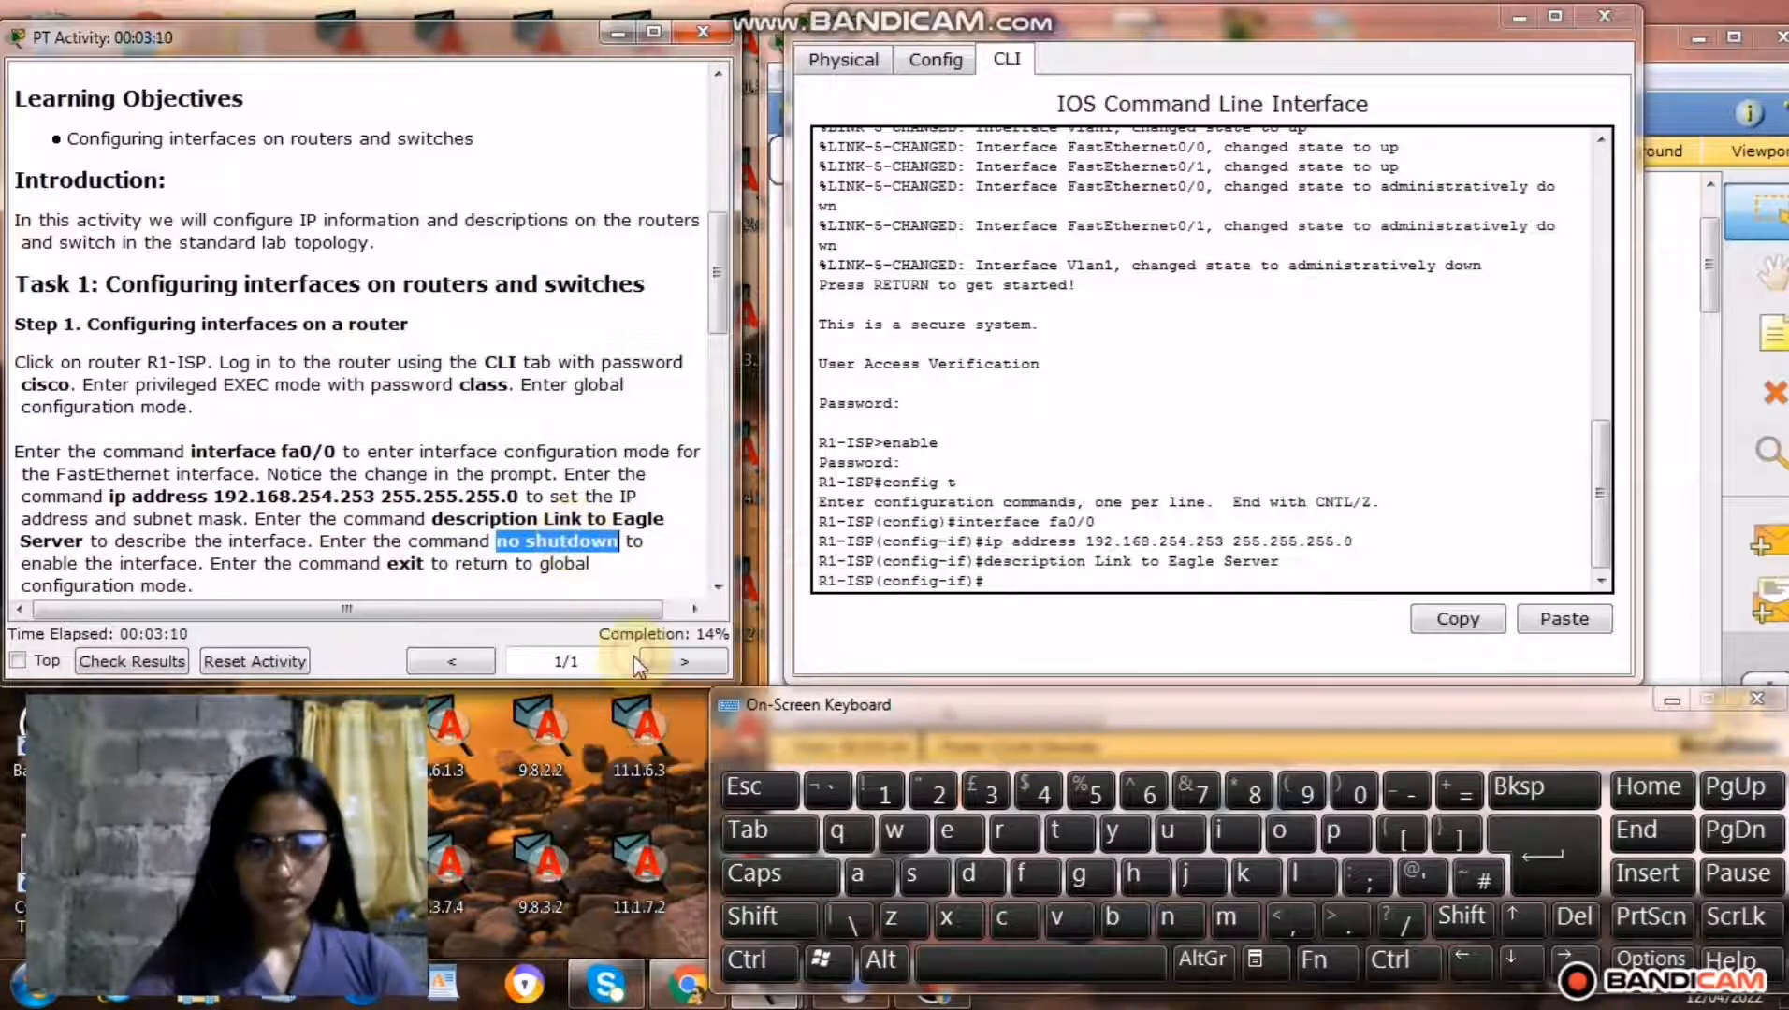
{"action": "left_click", "coordinate": [1010, 581]}
{"action": "right_click", "coordinate": [1009, 581]}
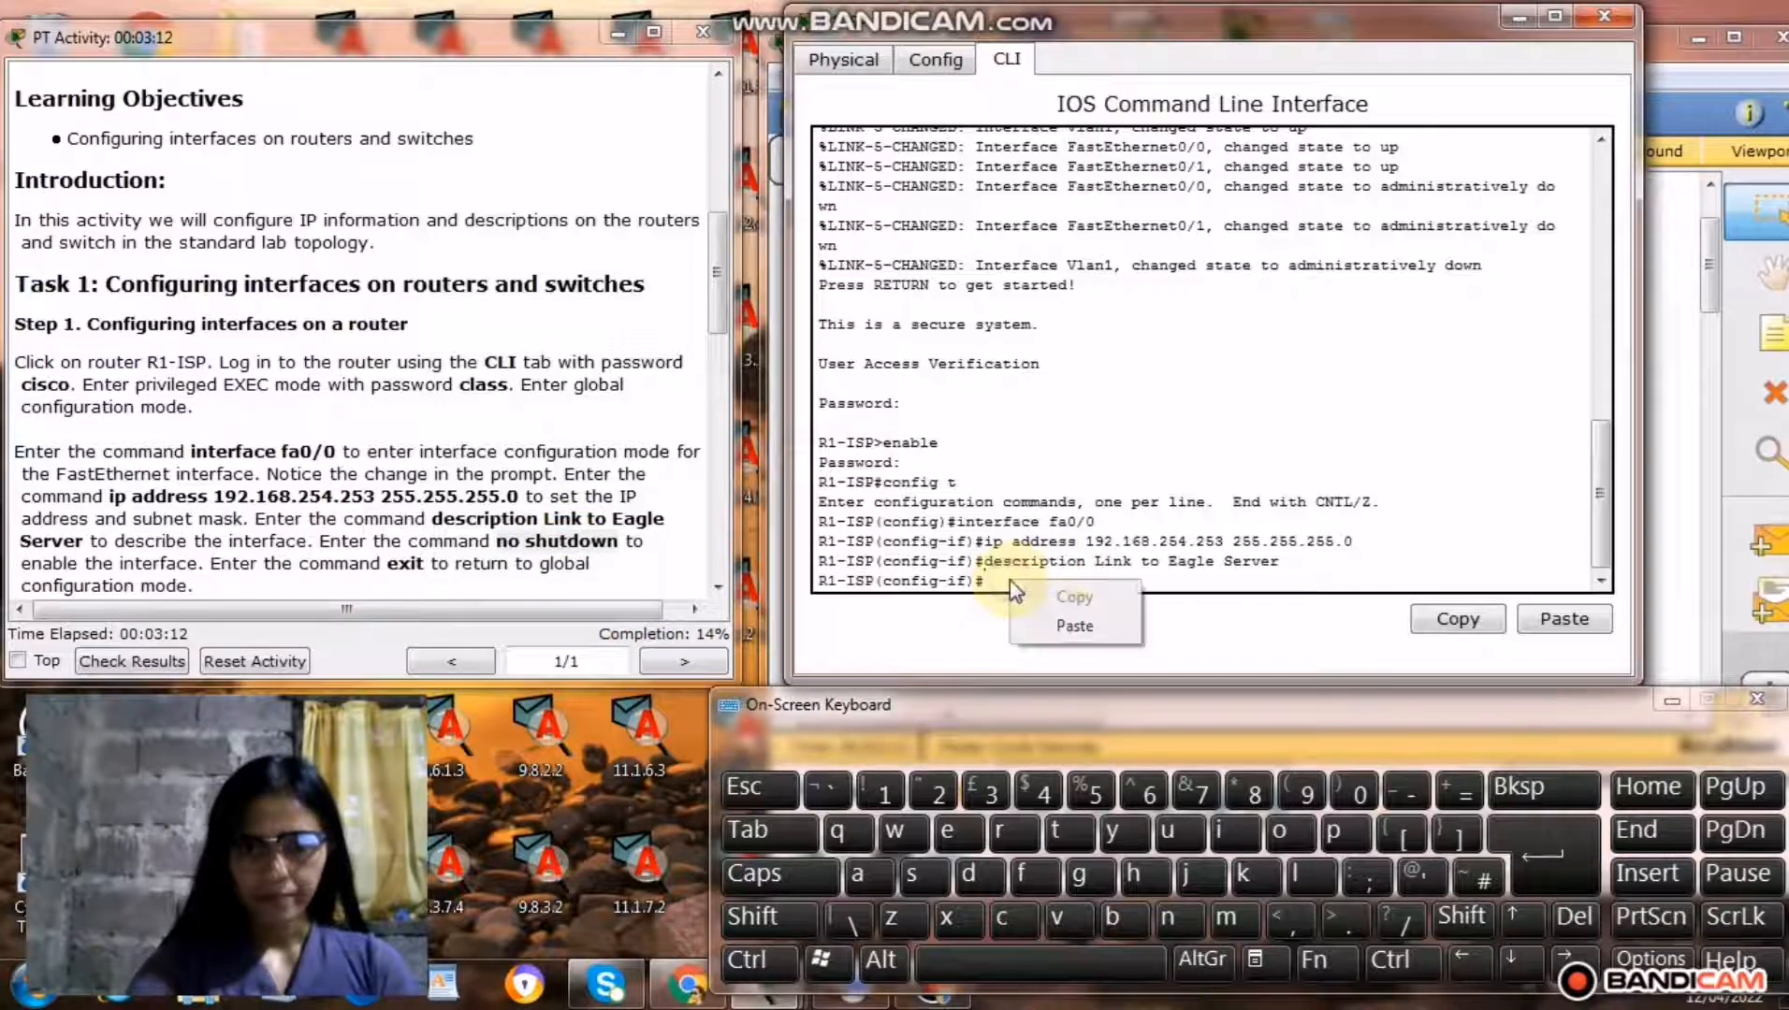
{"action": "left_click", "coordinate": [1071, 628]}
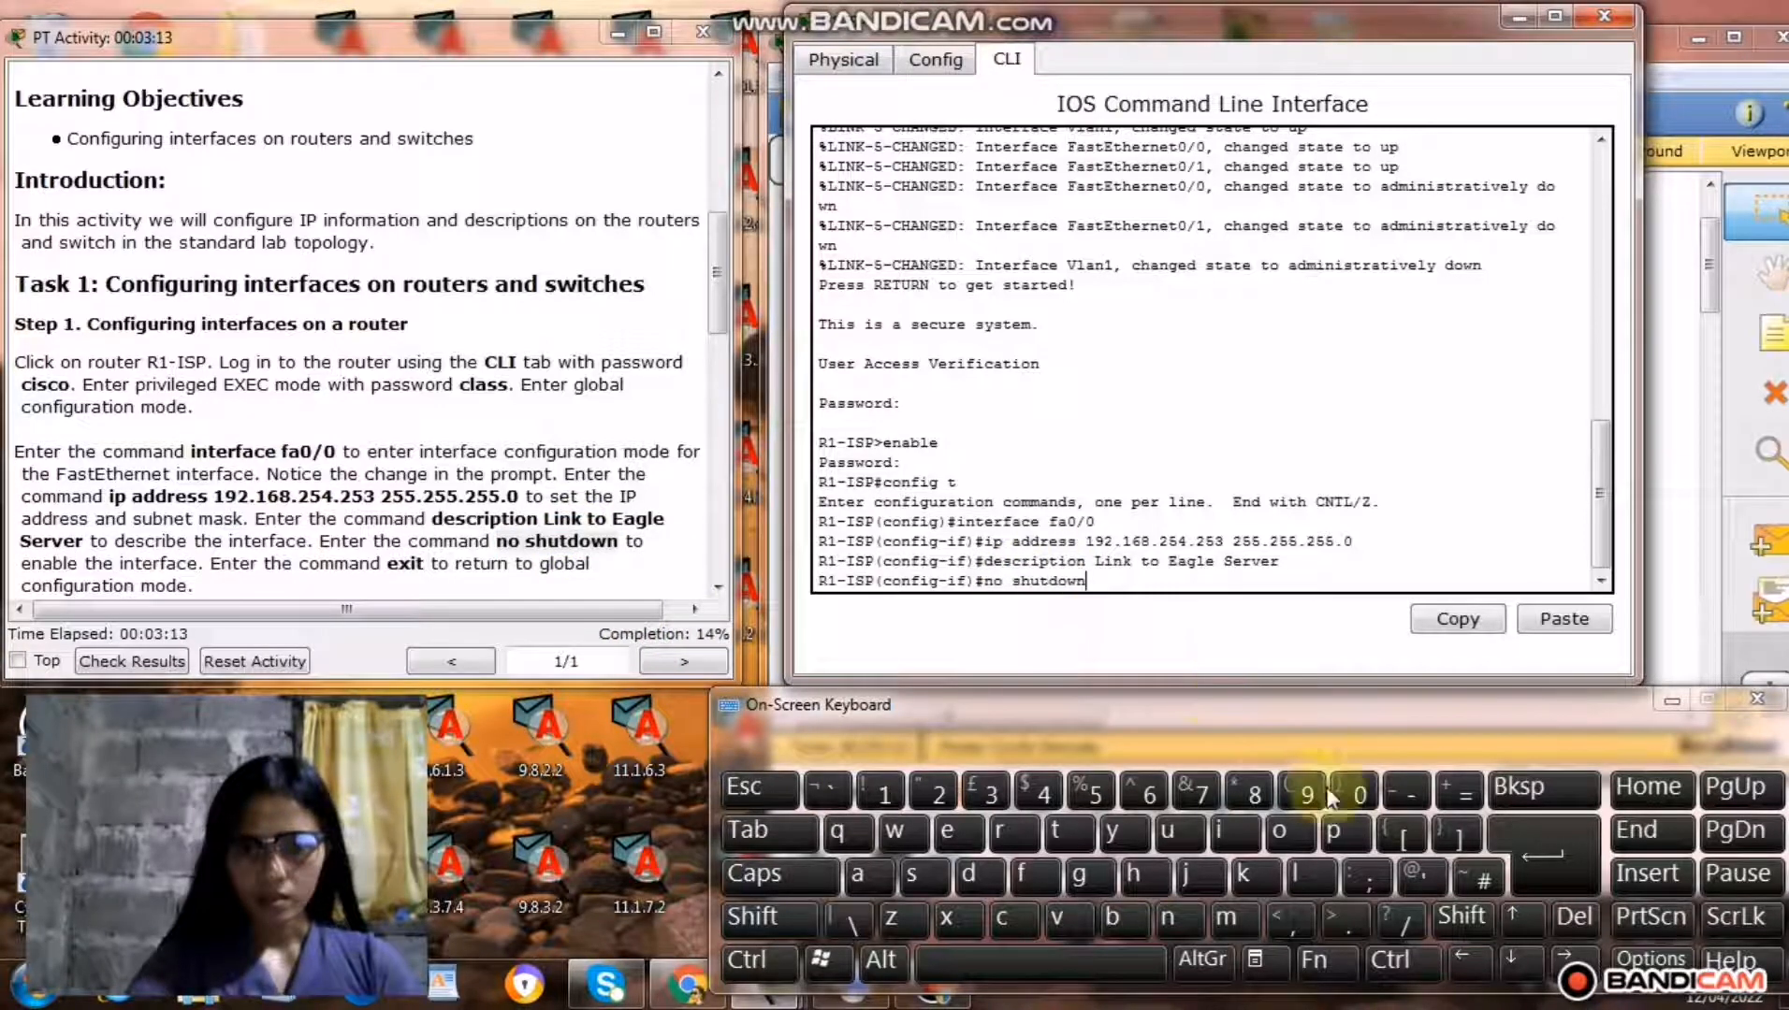
{"action": "left_click", "coordinate": [1525, 855]}
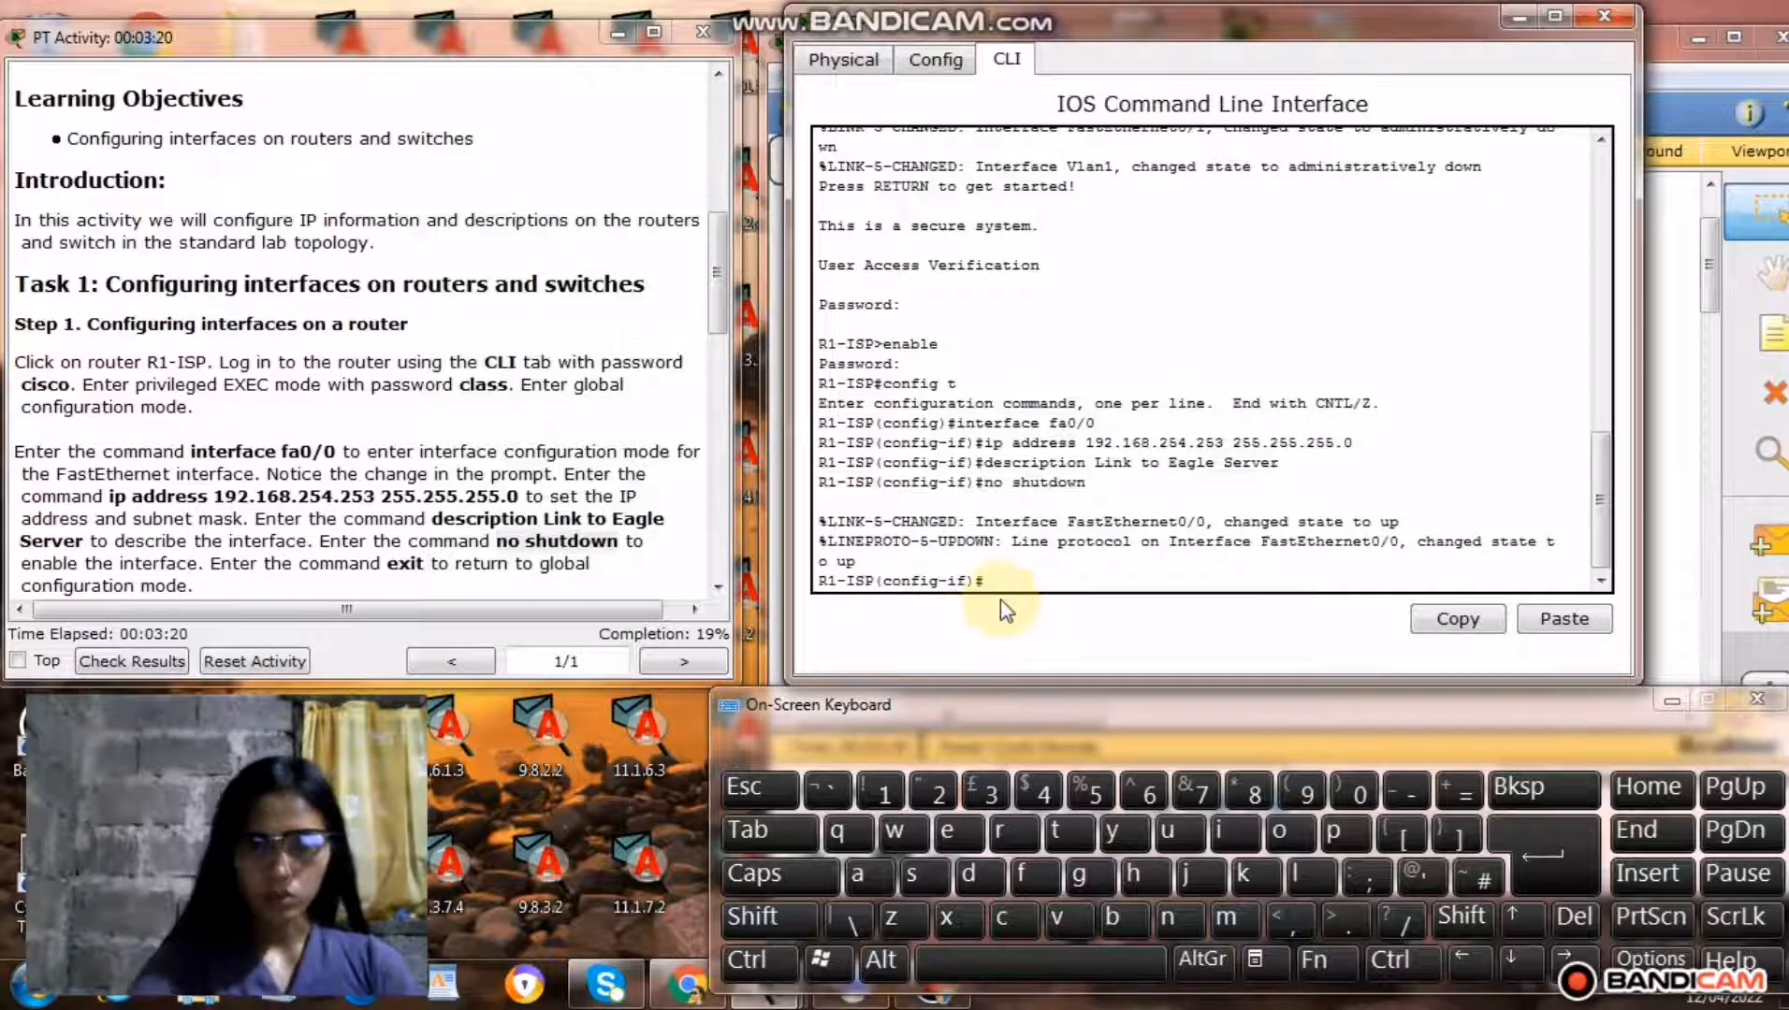
Copy the command exit from the instructions and run it to return R1-ISP to global configuration mode.
{"action": "left_click_drag", "start_coordinate": [389, 562], "coordinate": [432, 569]}
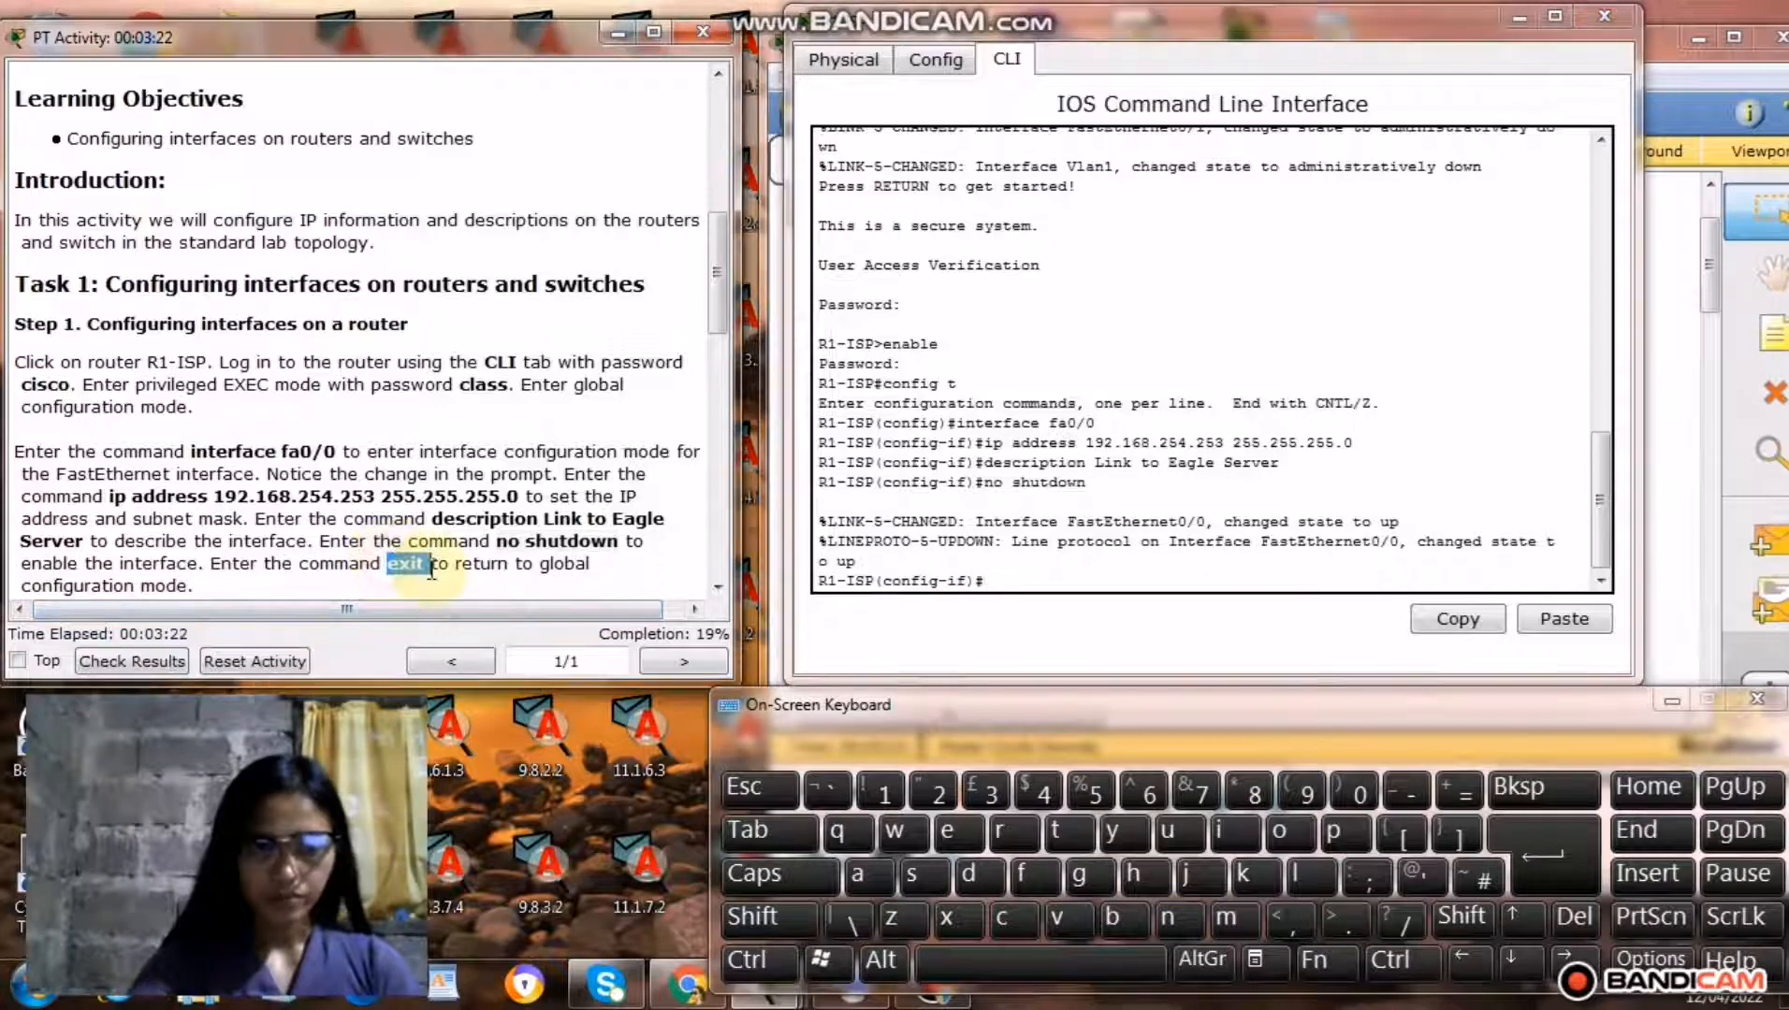
{"action": "right_click", "coordinate": [407, 563]}
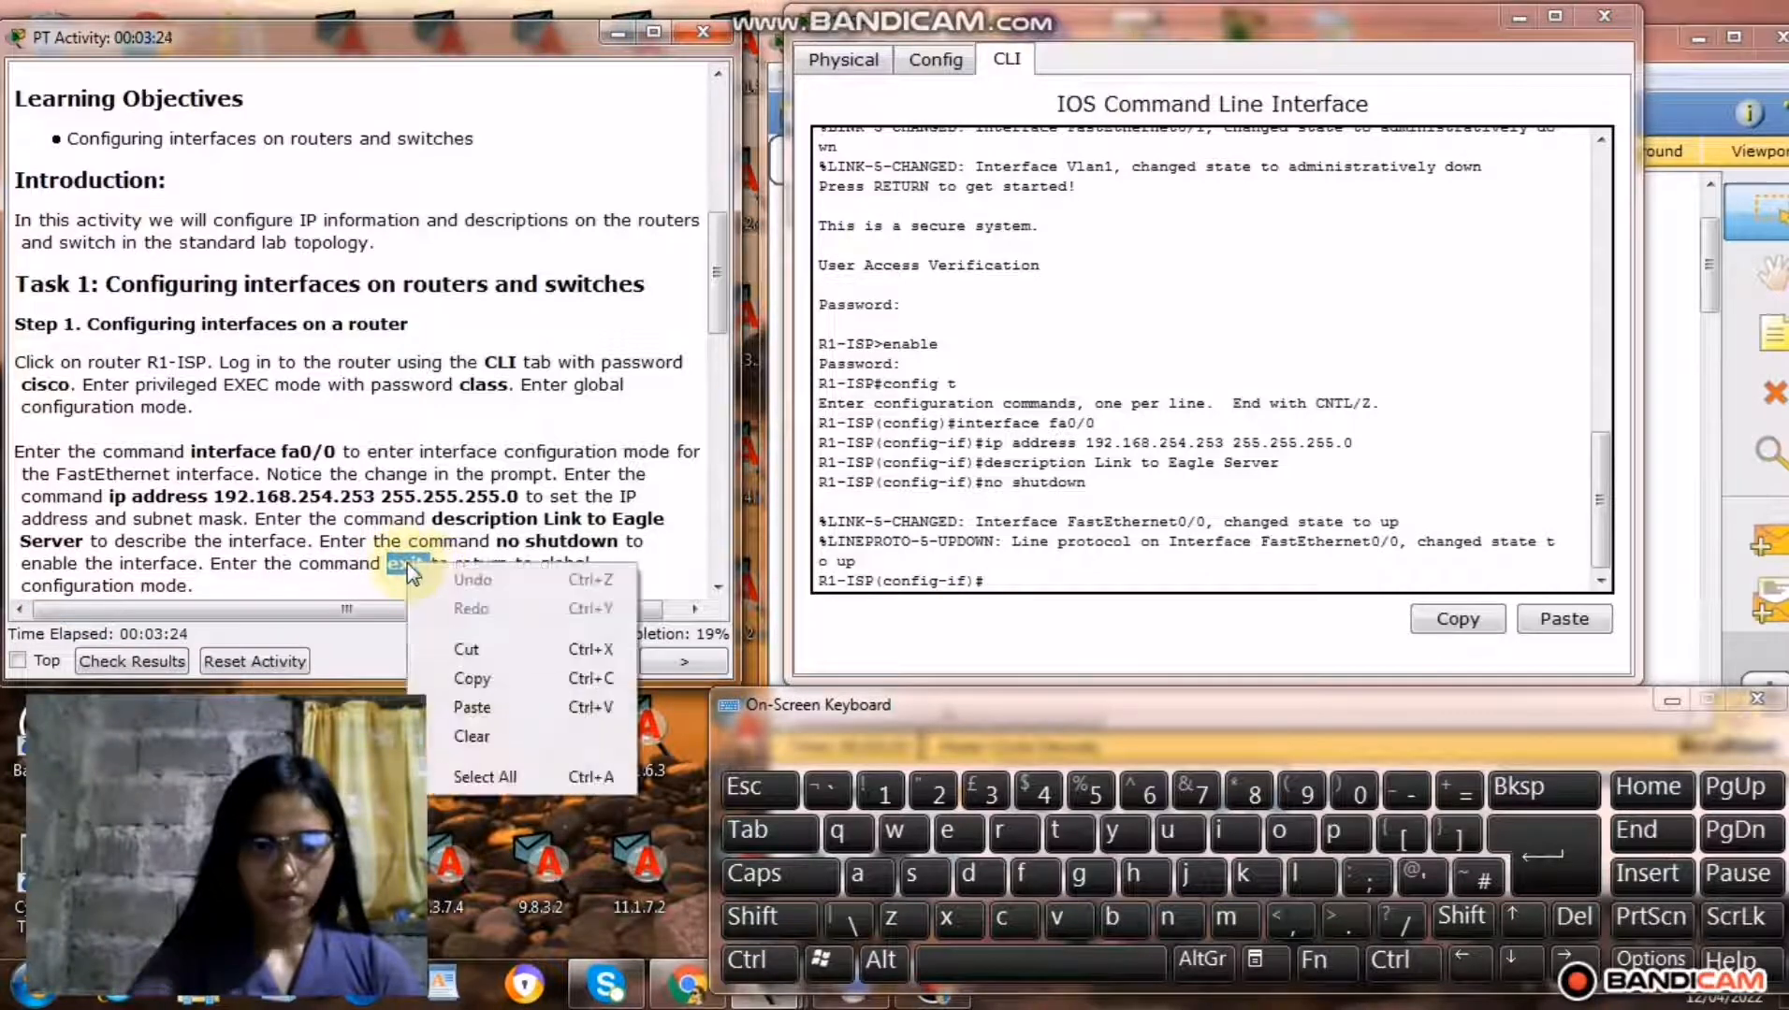
{"action": "left_click", "coordinate": [470, 679]}
{"action": "left_click", "coordinate": [998, 585]}
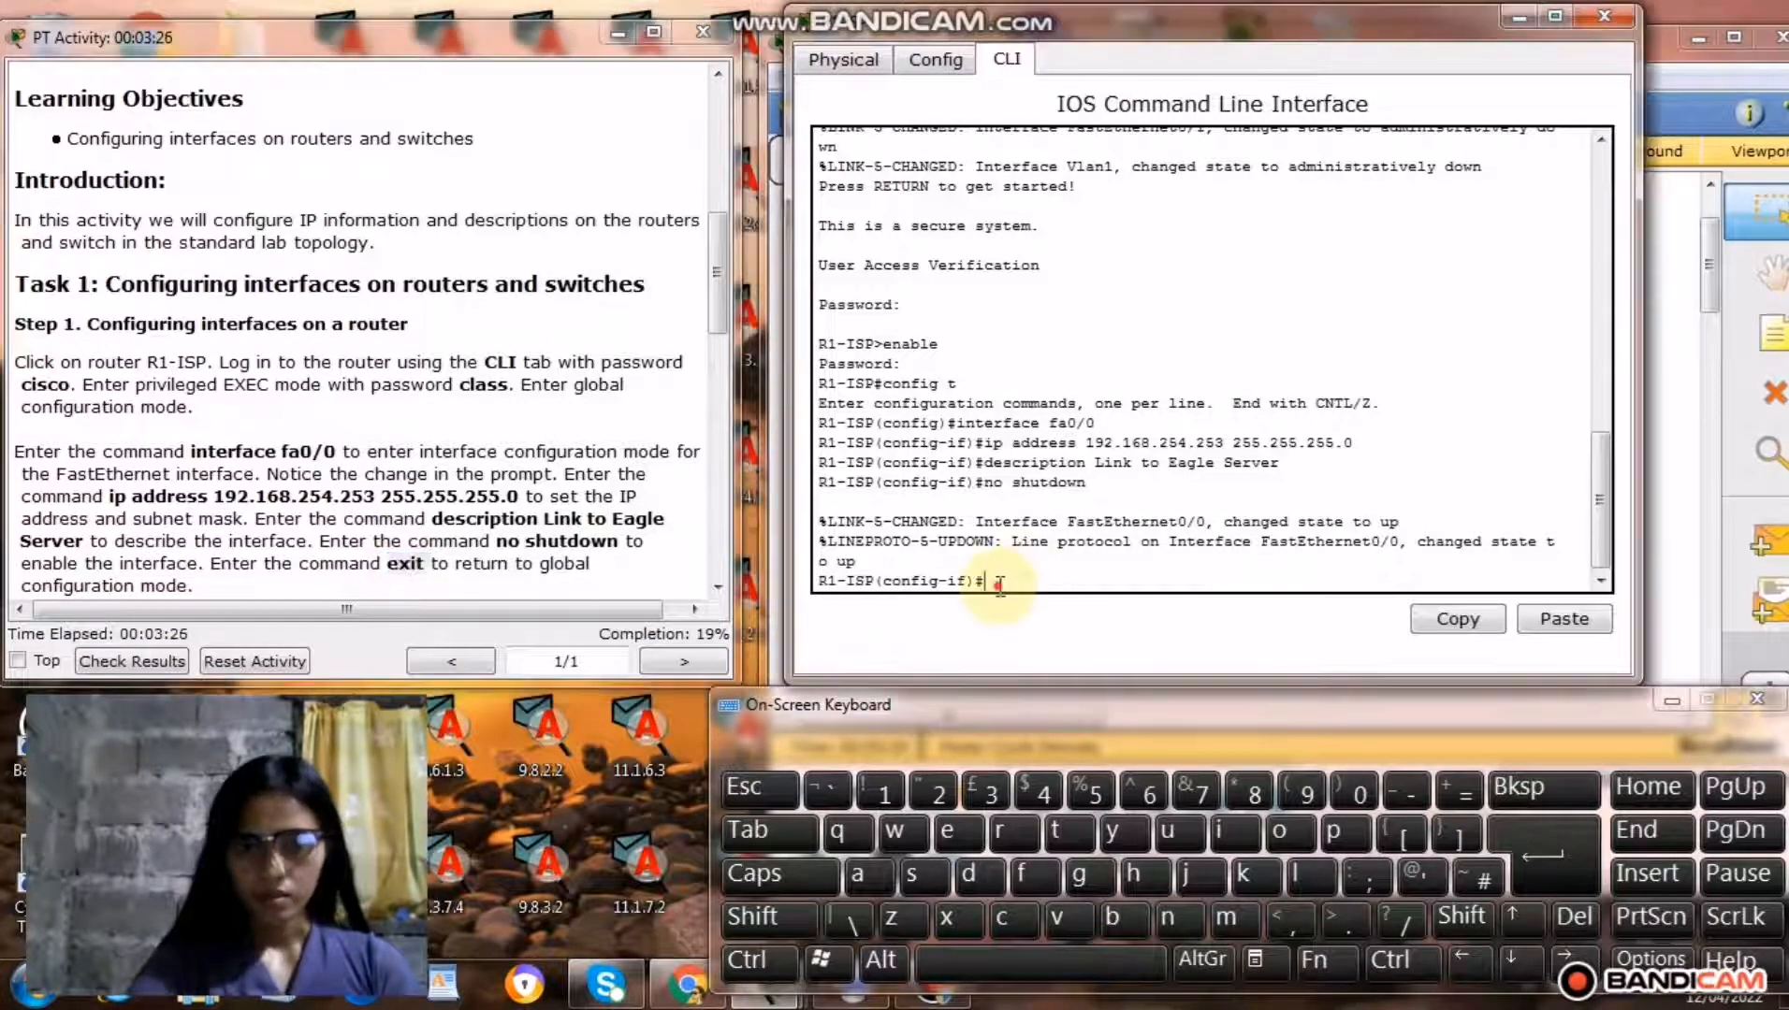
{"action": "right_click", "coordinate": [999, 593]}
{"action": "left_click", "coordinate": [1061, 632]}
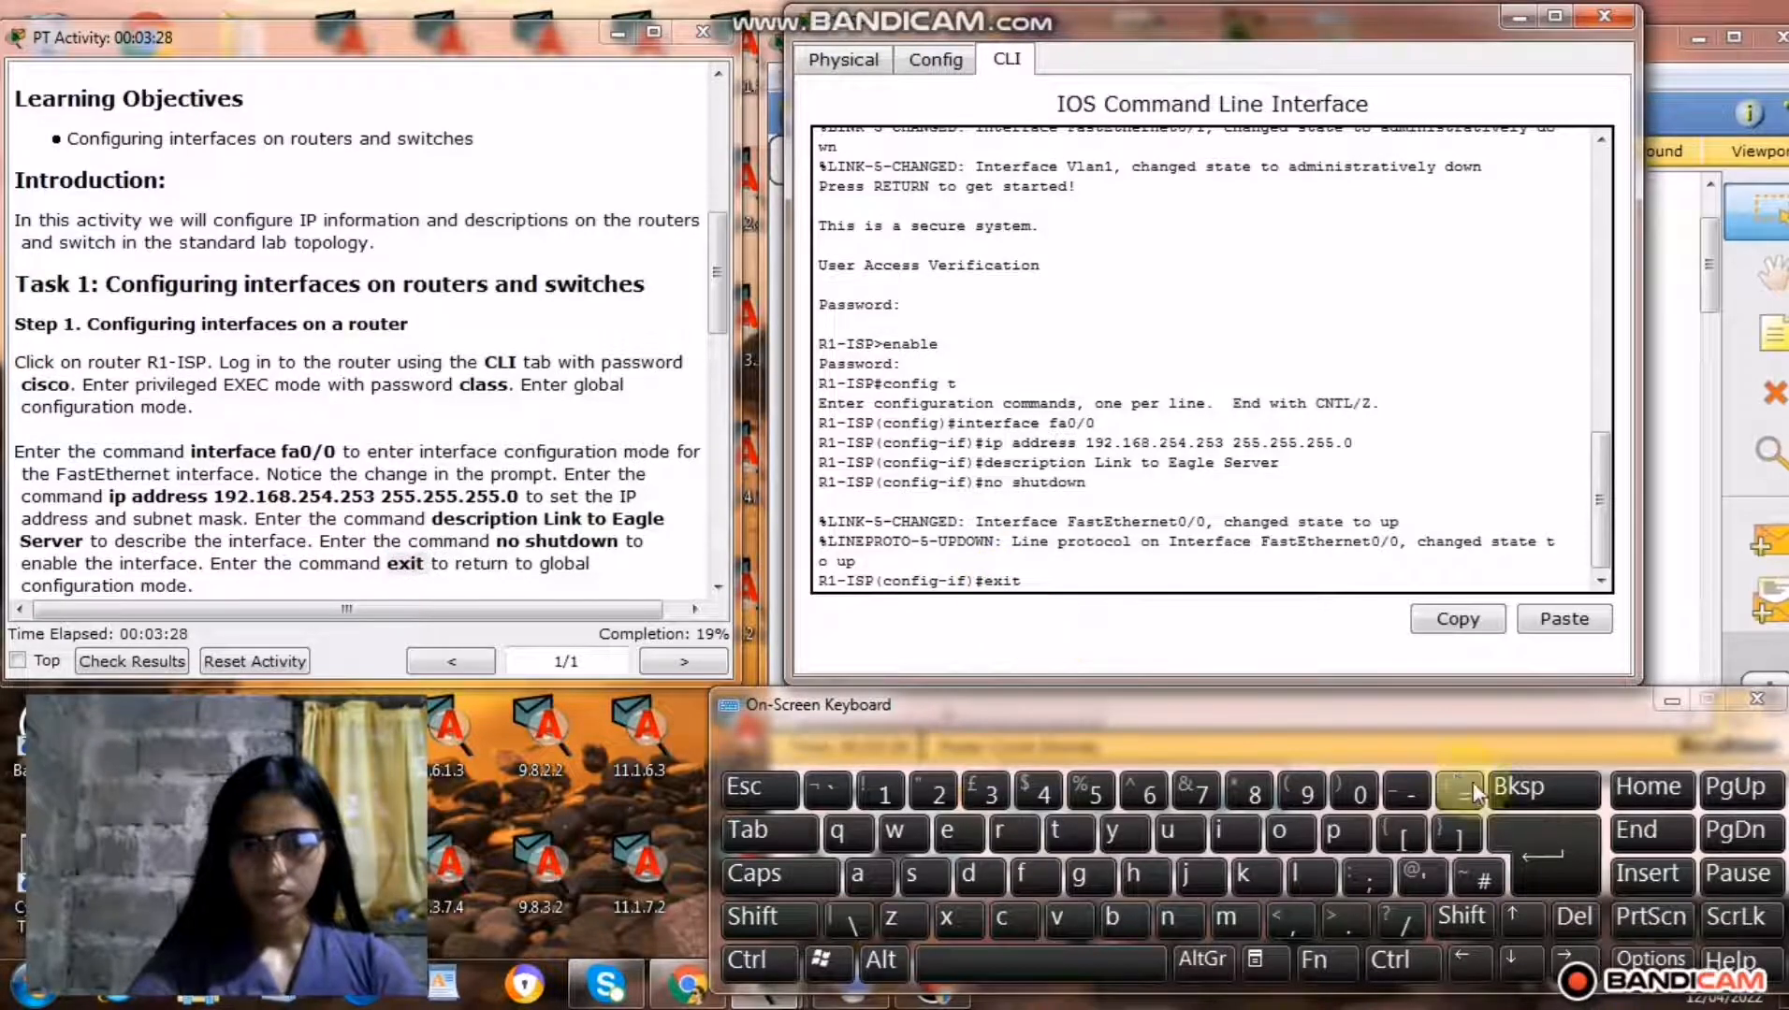
{"action": "left_click", "coordinate": [1562, 865]}
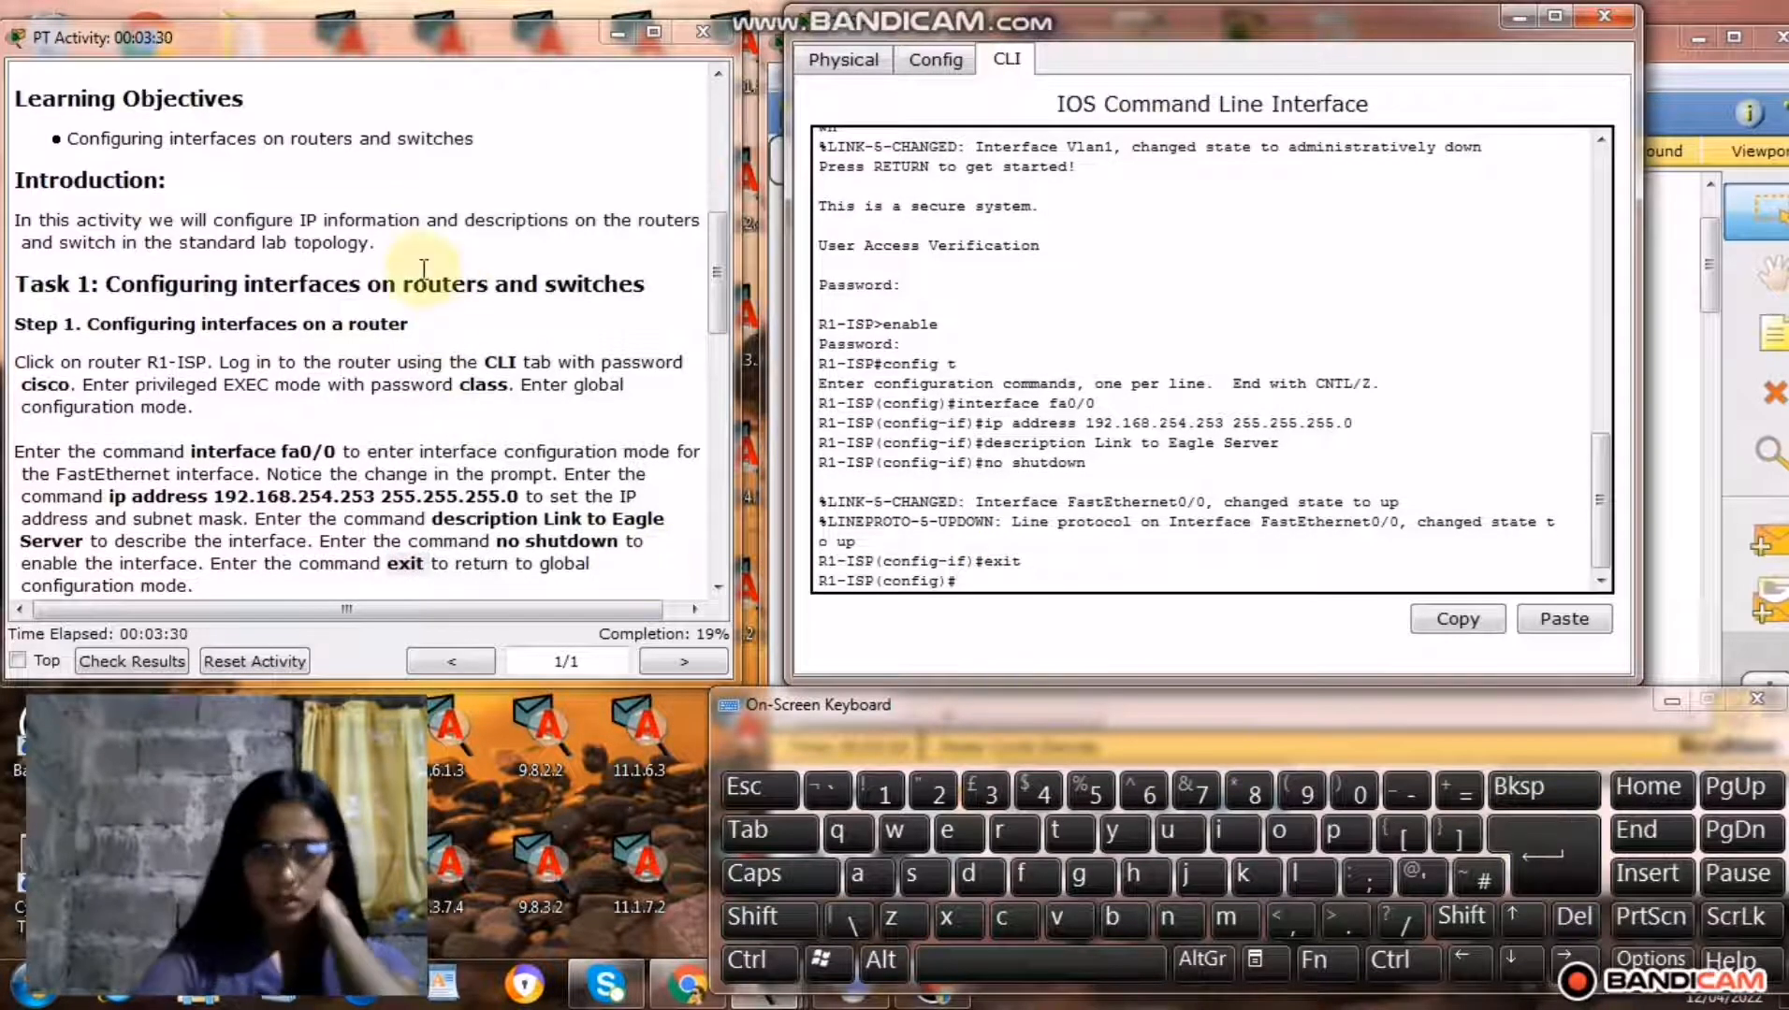
Copy the command interface s0/0/0 from the instructions and run it to enter R1-ISP's serial interface configuration.
{"action": "left_click_drag", "start_coordinate": [715, 298], "coordinate": [714, 355]}
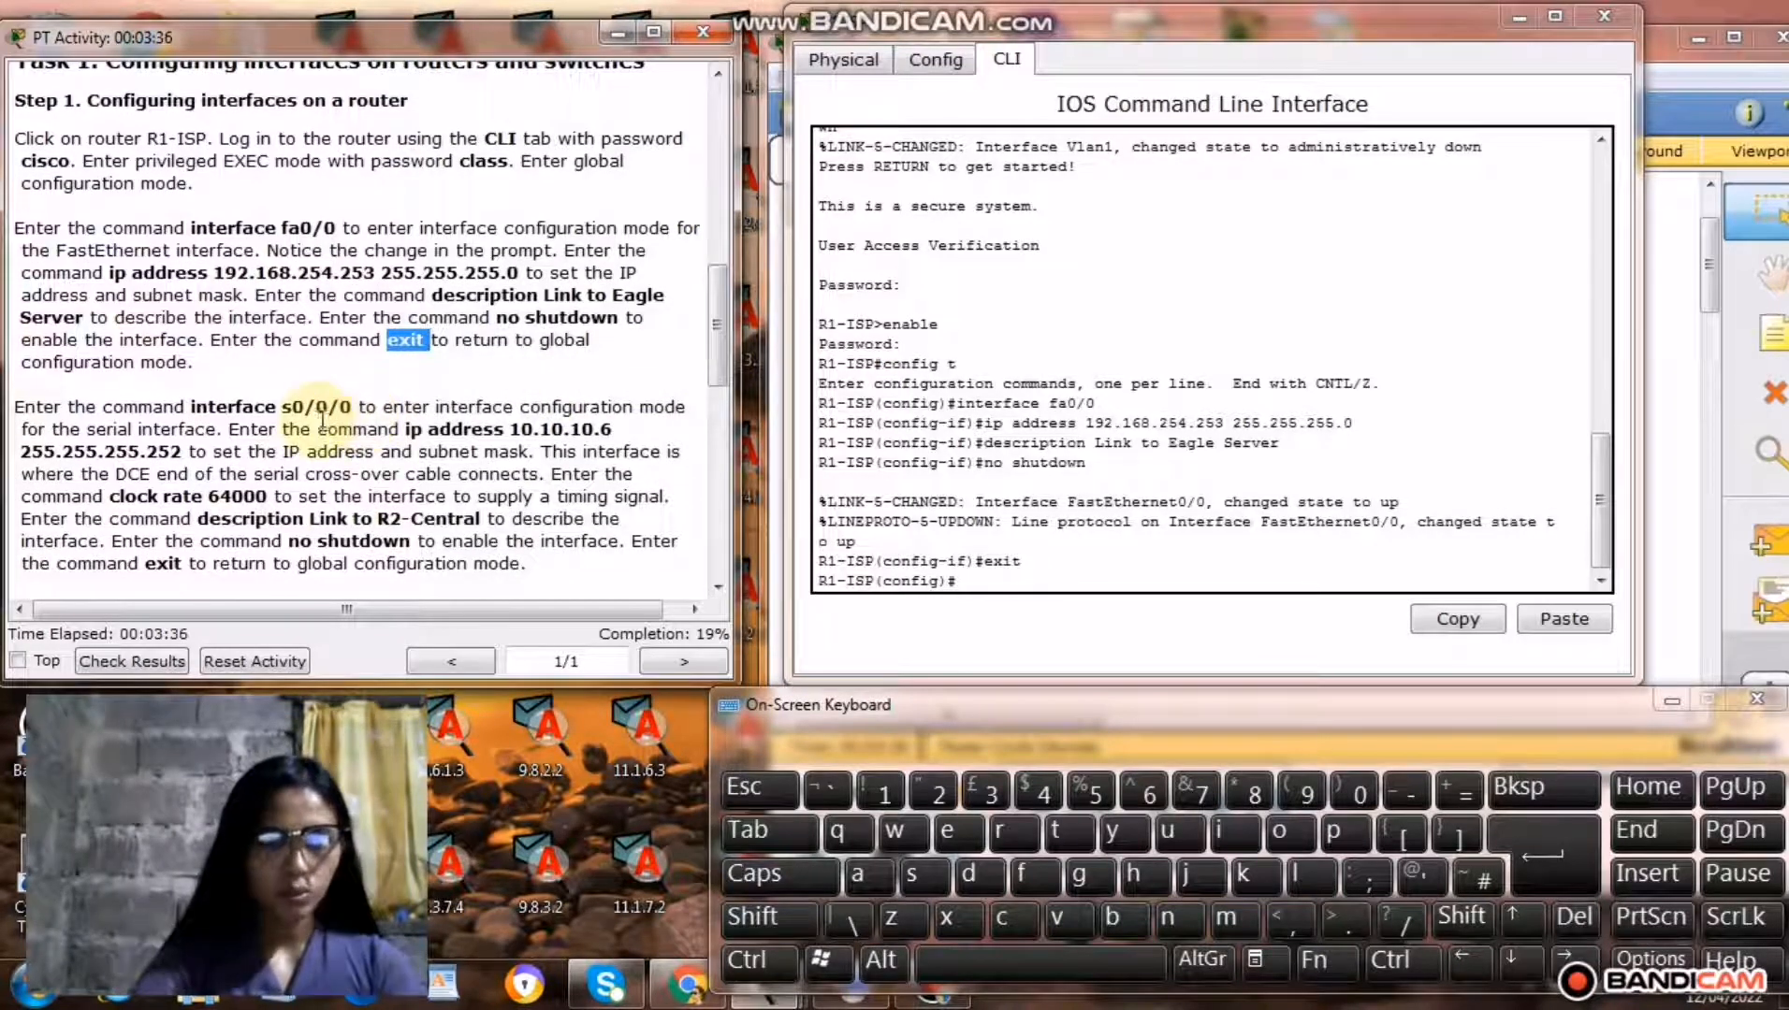
{"action": "left_click_drag", "start_coordinate": [193, 409], "coordinate": [337, 411]}
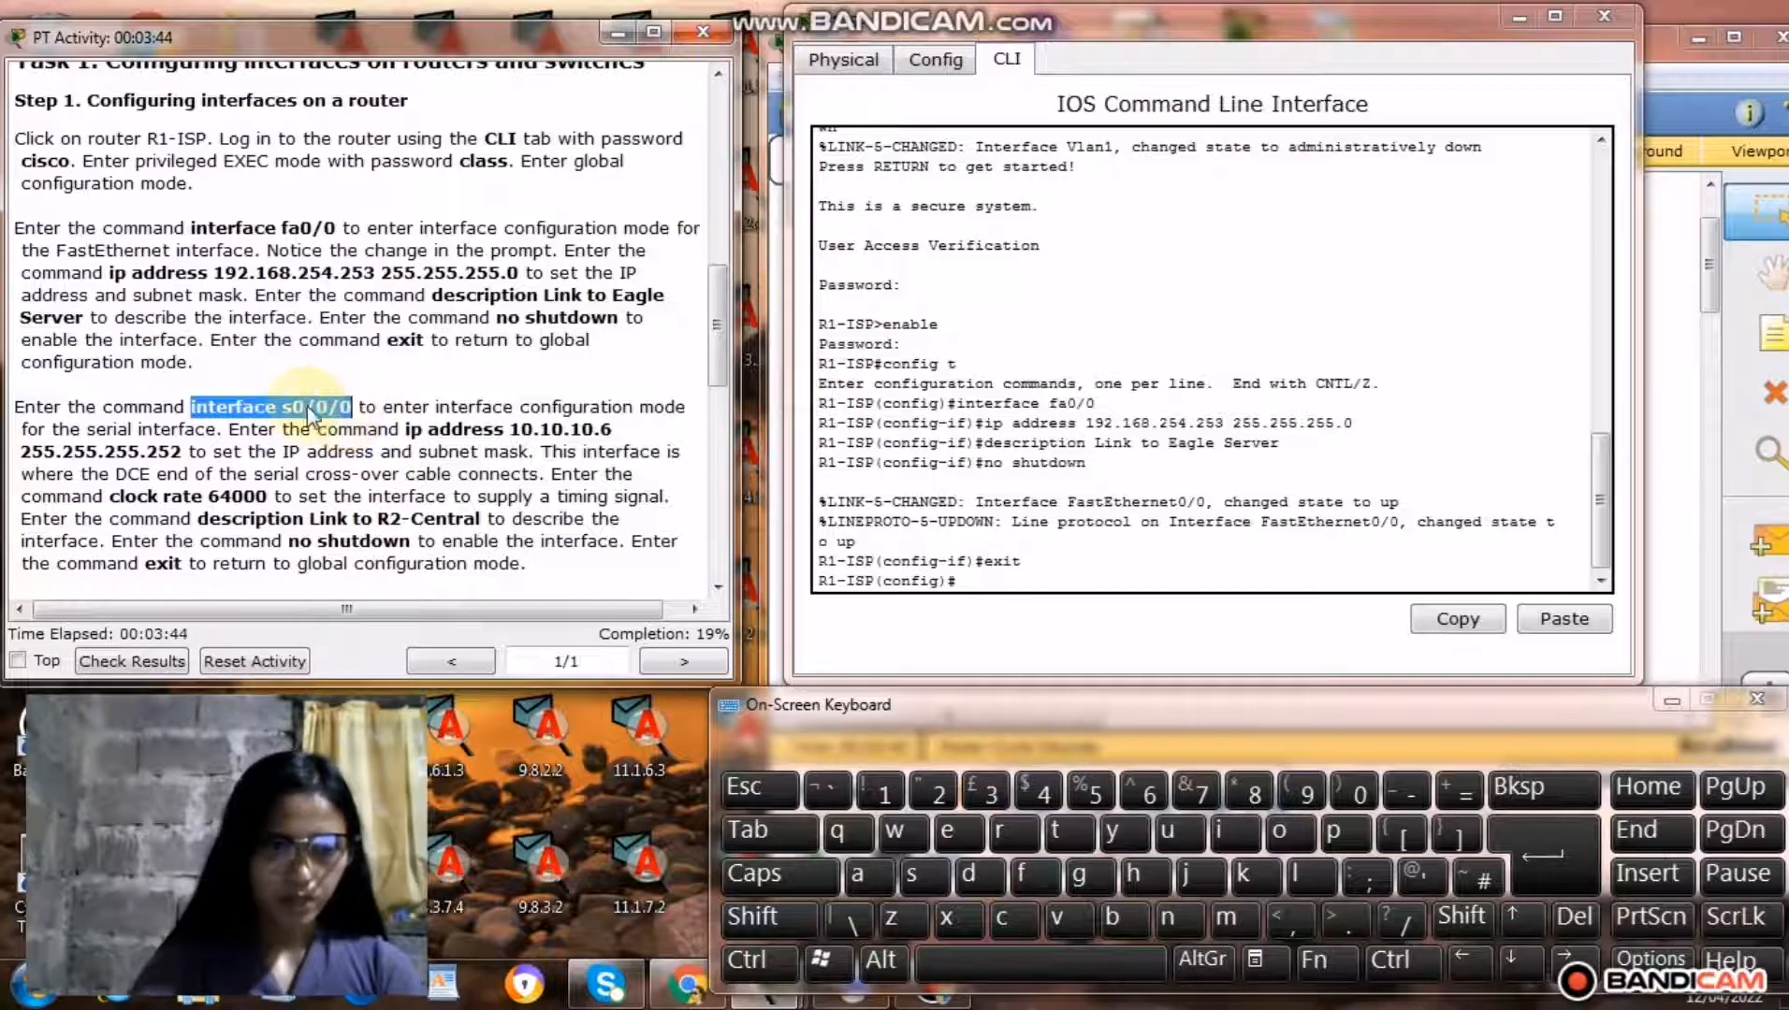
{"action": "right_click", "coordinate": [306, 408]}
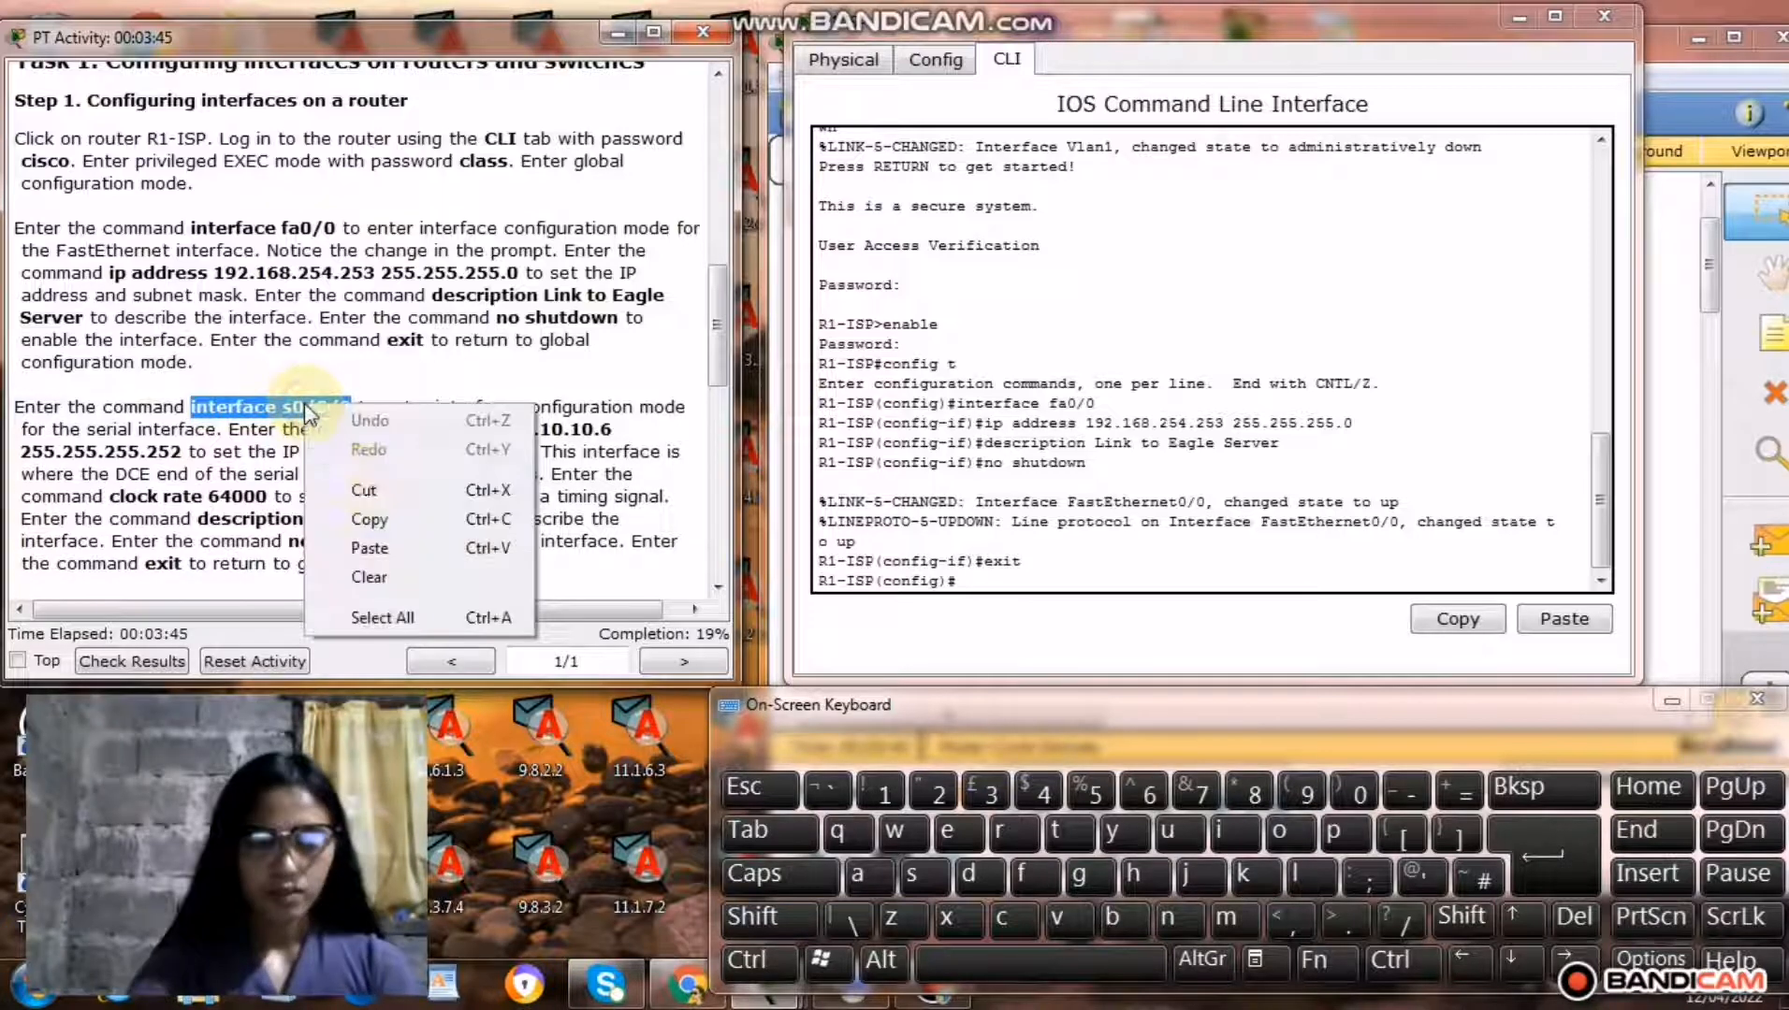
{"action": "left_click", "coordinate": [379, 520]}
{"action": "left_click", "coordinate": [973, 584]}
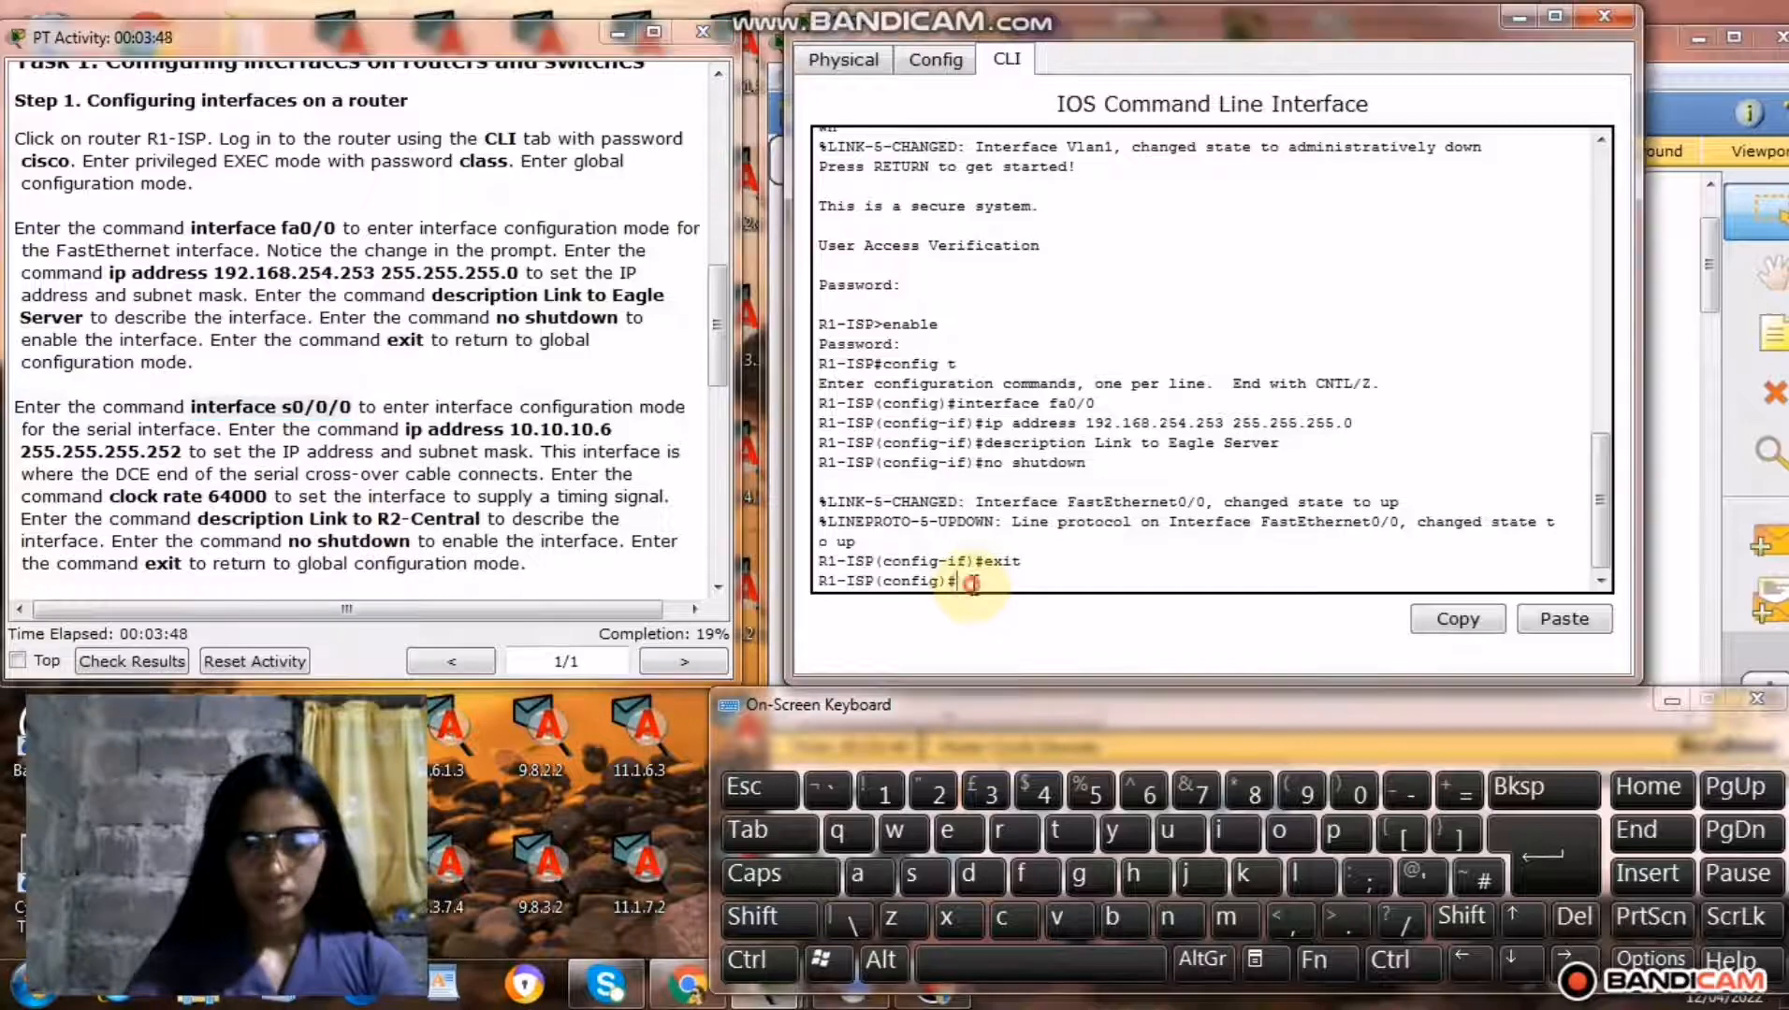
{"action": "right_click", "coordinate": [973, 584]}
{"action": "left_click", "coordinate": [1029, 633]}
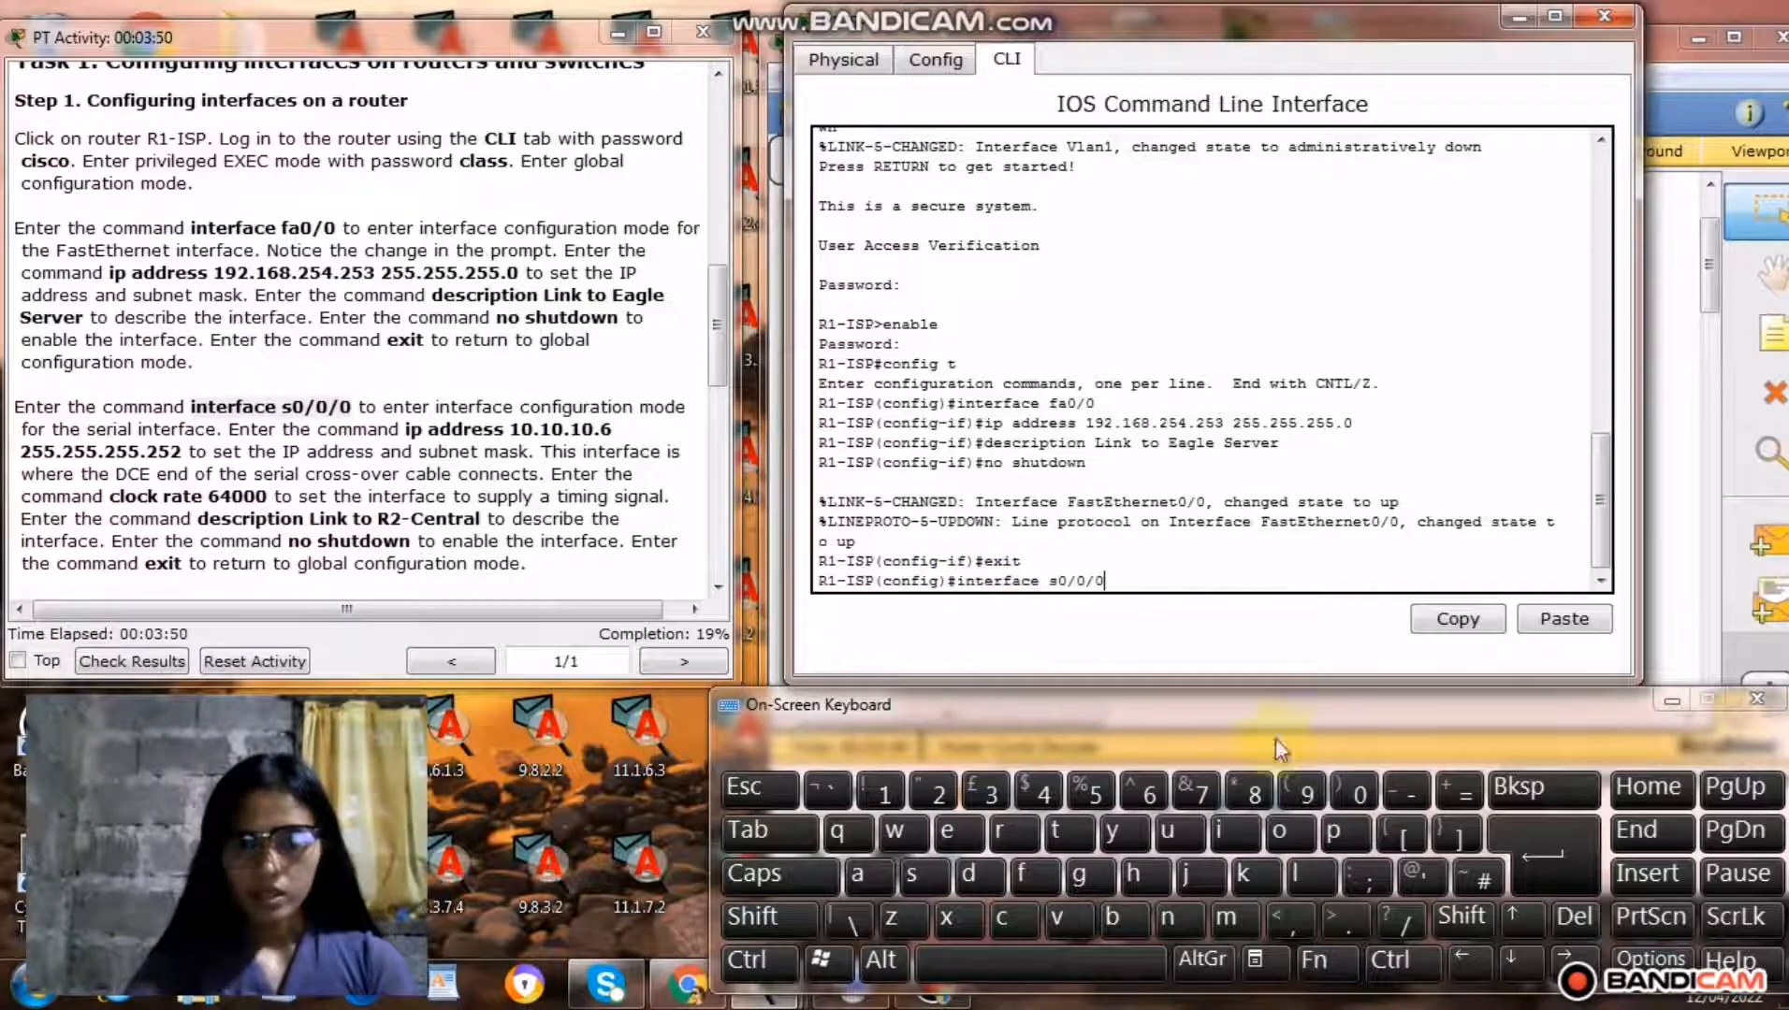
{"action": "left_click", "coordinate": [1572, 846]}
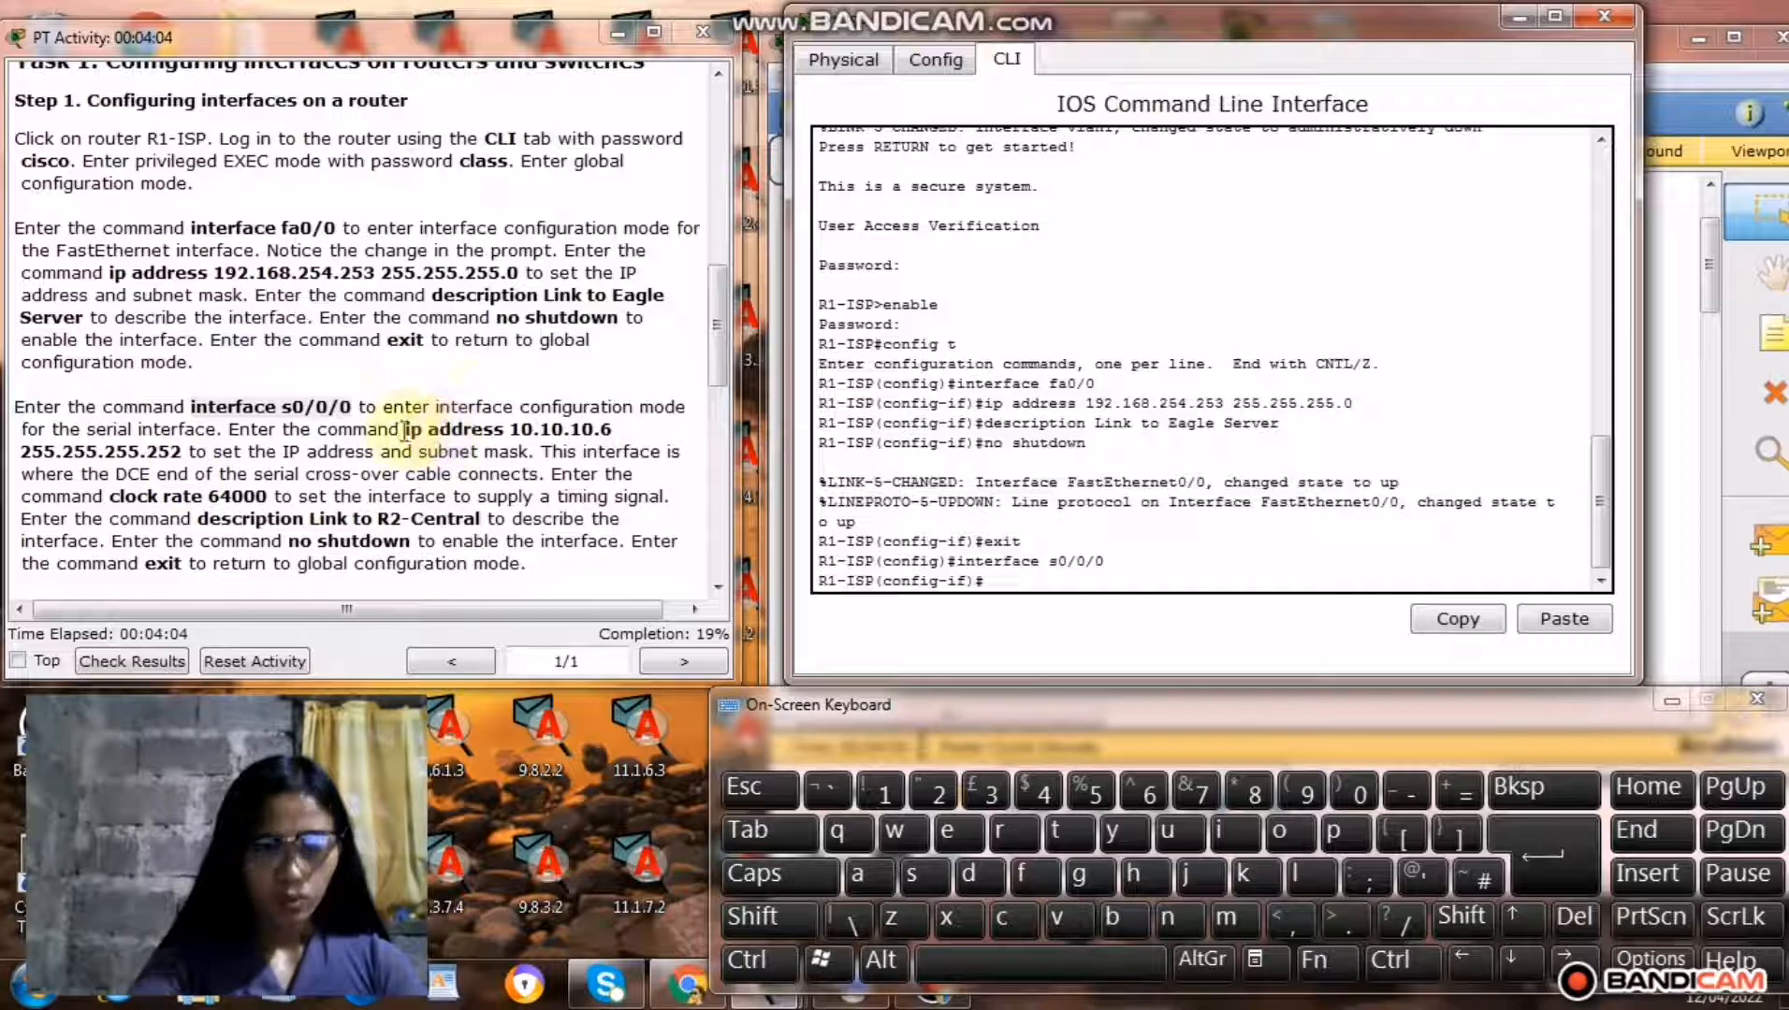
Copy the command ip address 10.10.10.6 255.255.255.252 from the instructions and run it for R1-ISP's s0/0/0 interface.
{"action": "left_click_drag", "start_coordinate": [404, 431], "coordinate": [185, 450]}
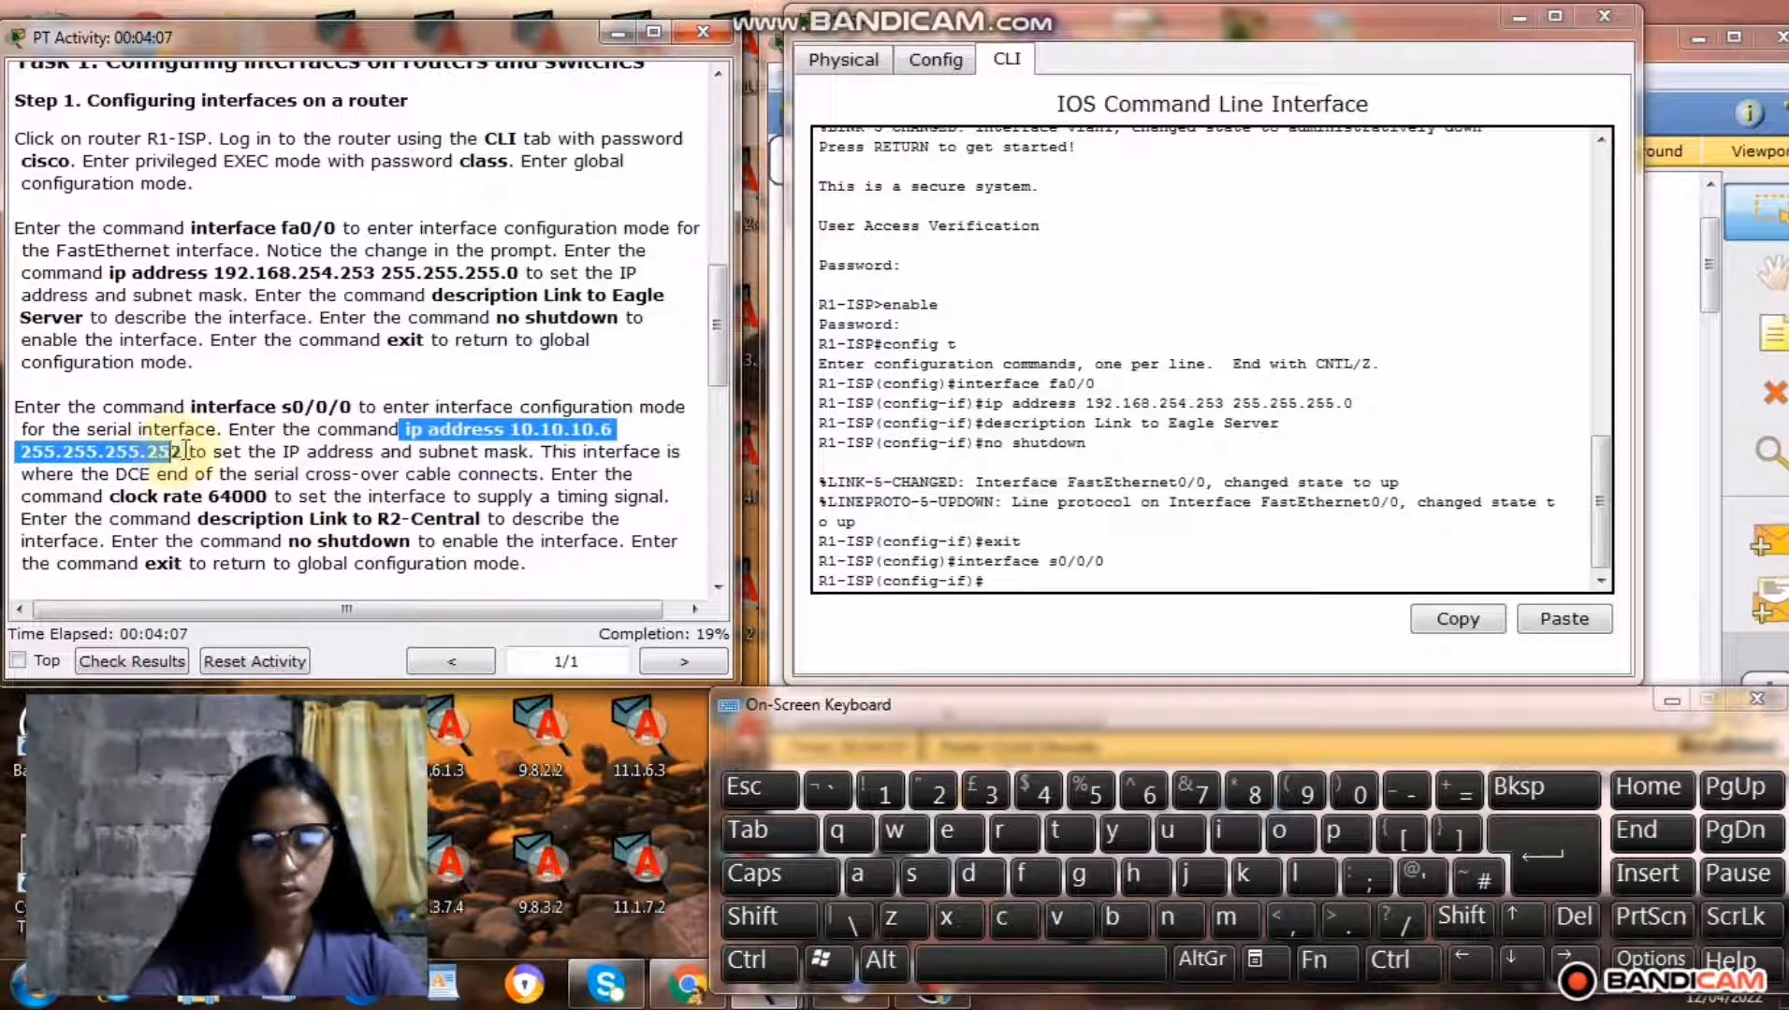
{"action": "right_click", "coordinate": [150, 451]}
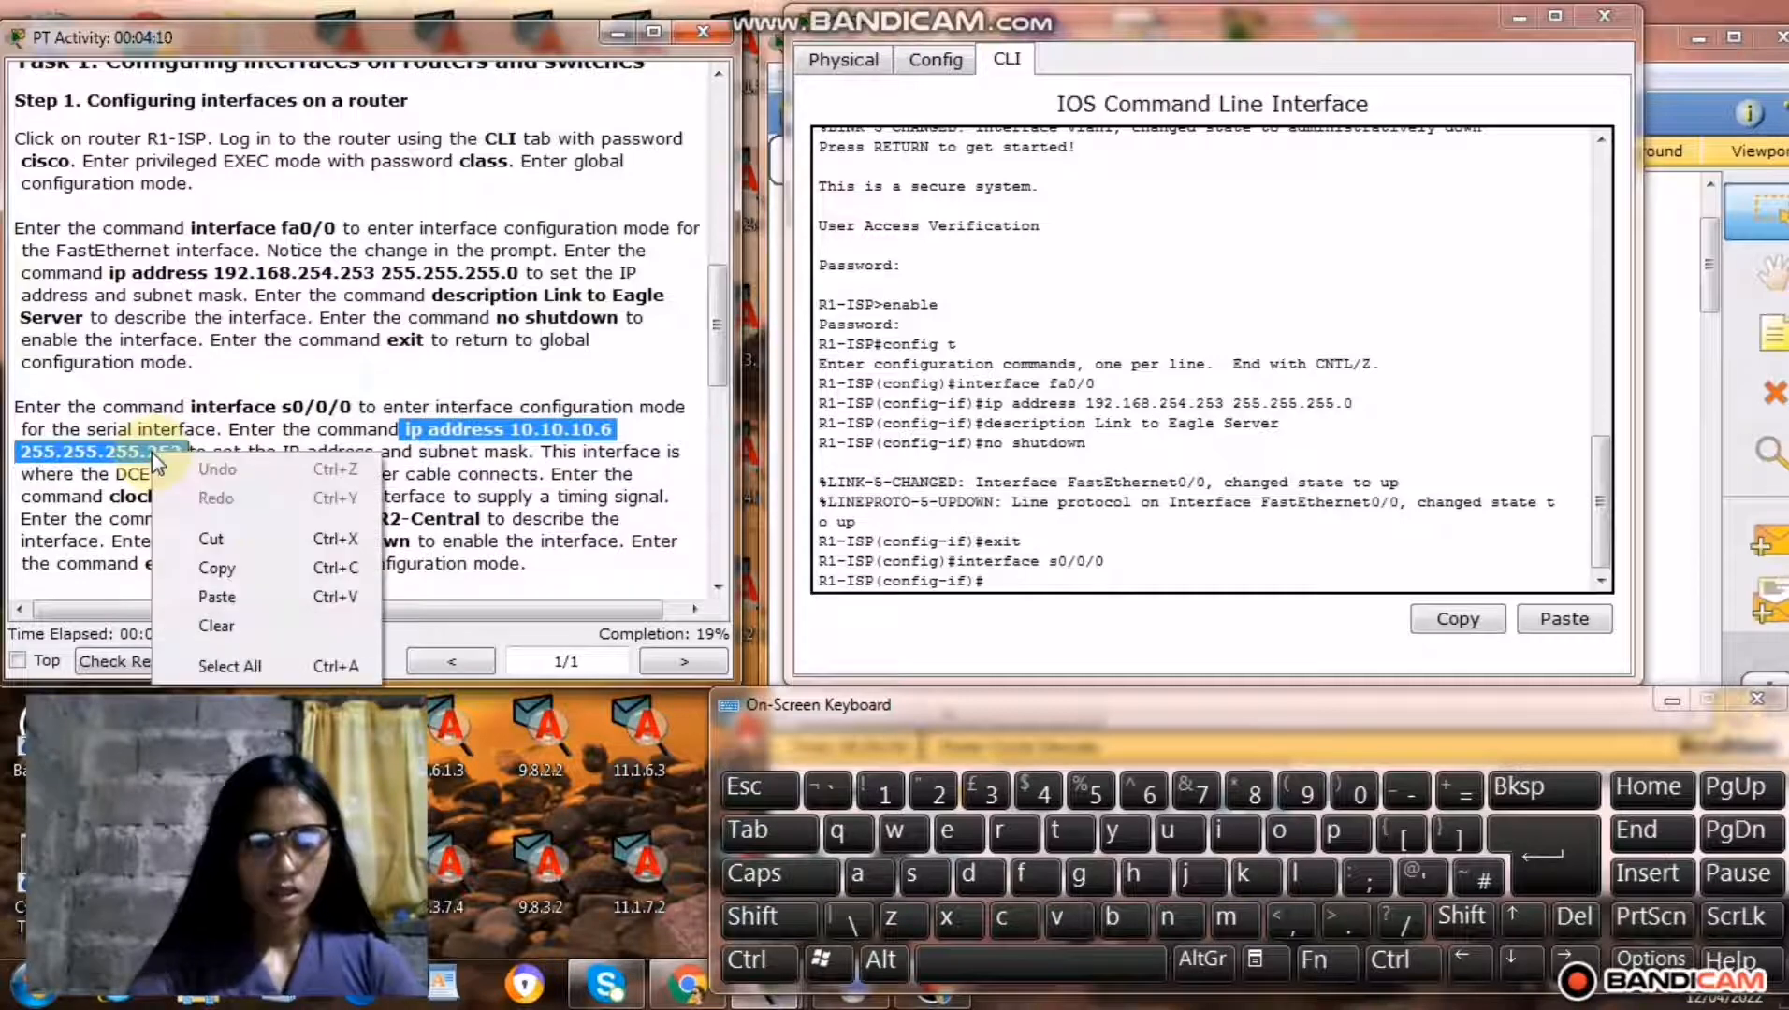
{"action": "left_click", "coordinate": [256, 569]}
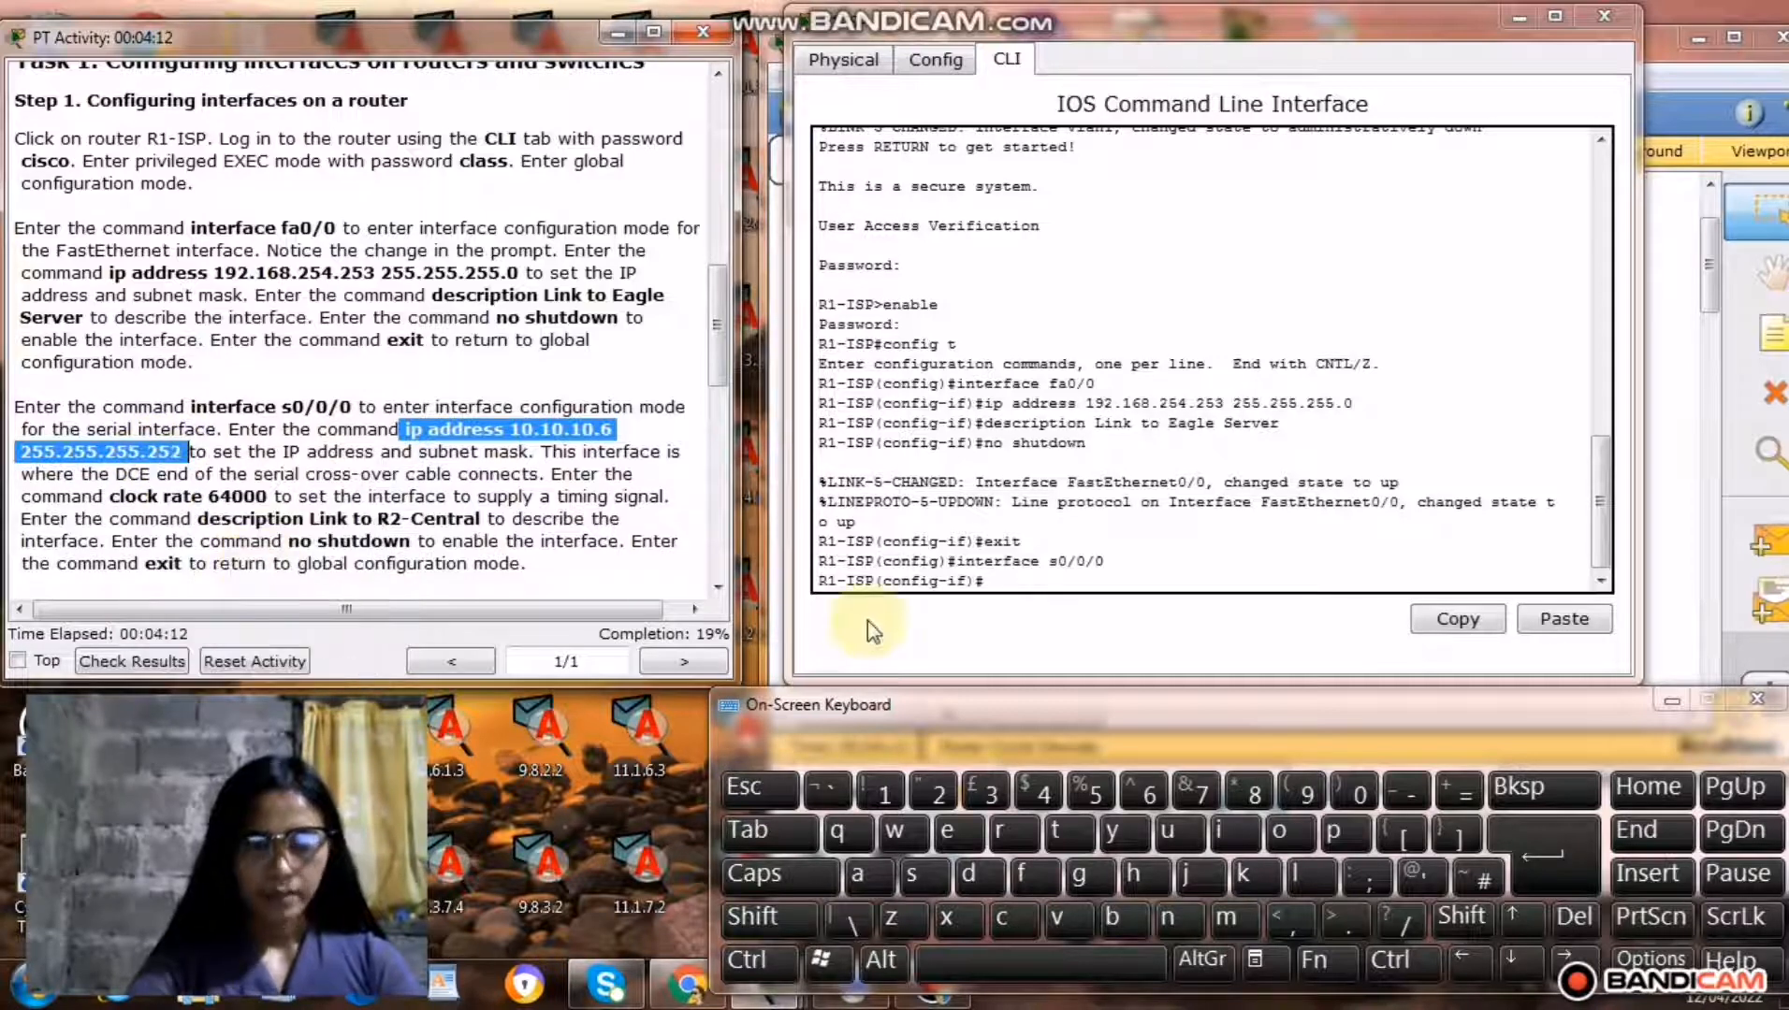
{"action": "left_click", "coordinate": [1001, 581]}
{"action": "right_click", "coordinate": [1001, 581]}
{"action": "left_click", "coordinate": [1056, 623]}
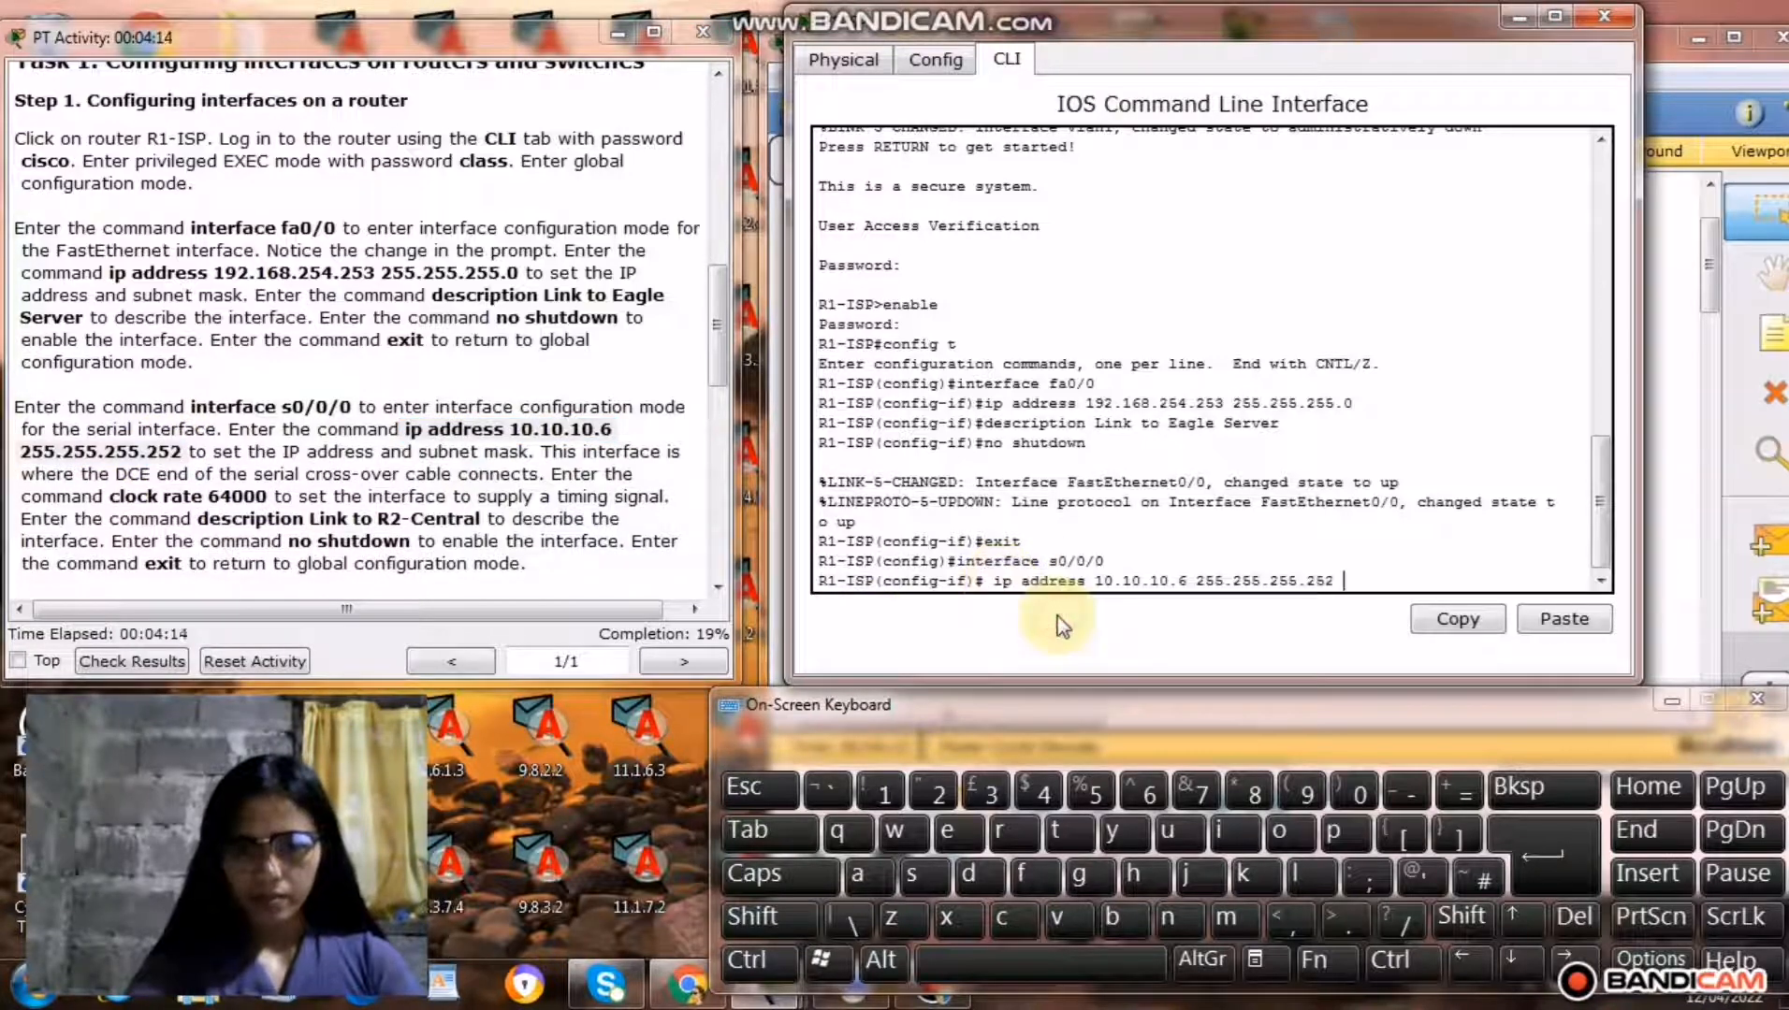
{"action": "left_click", "coordinate": [1548, 869]}
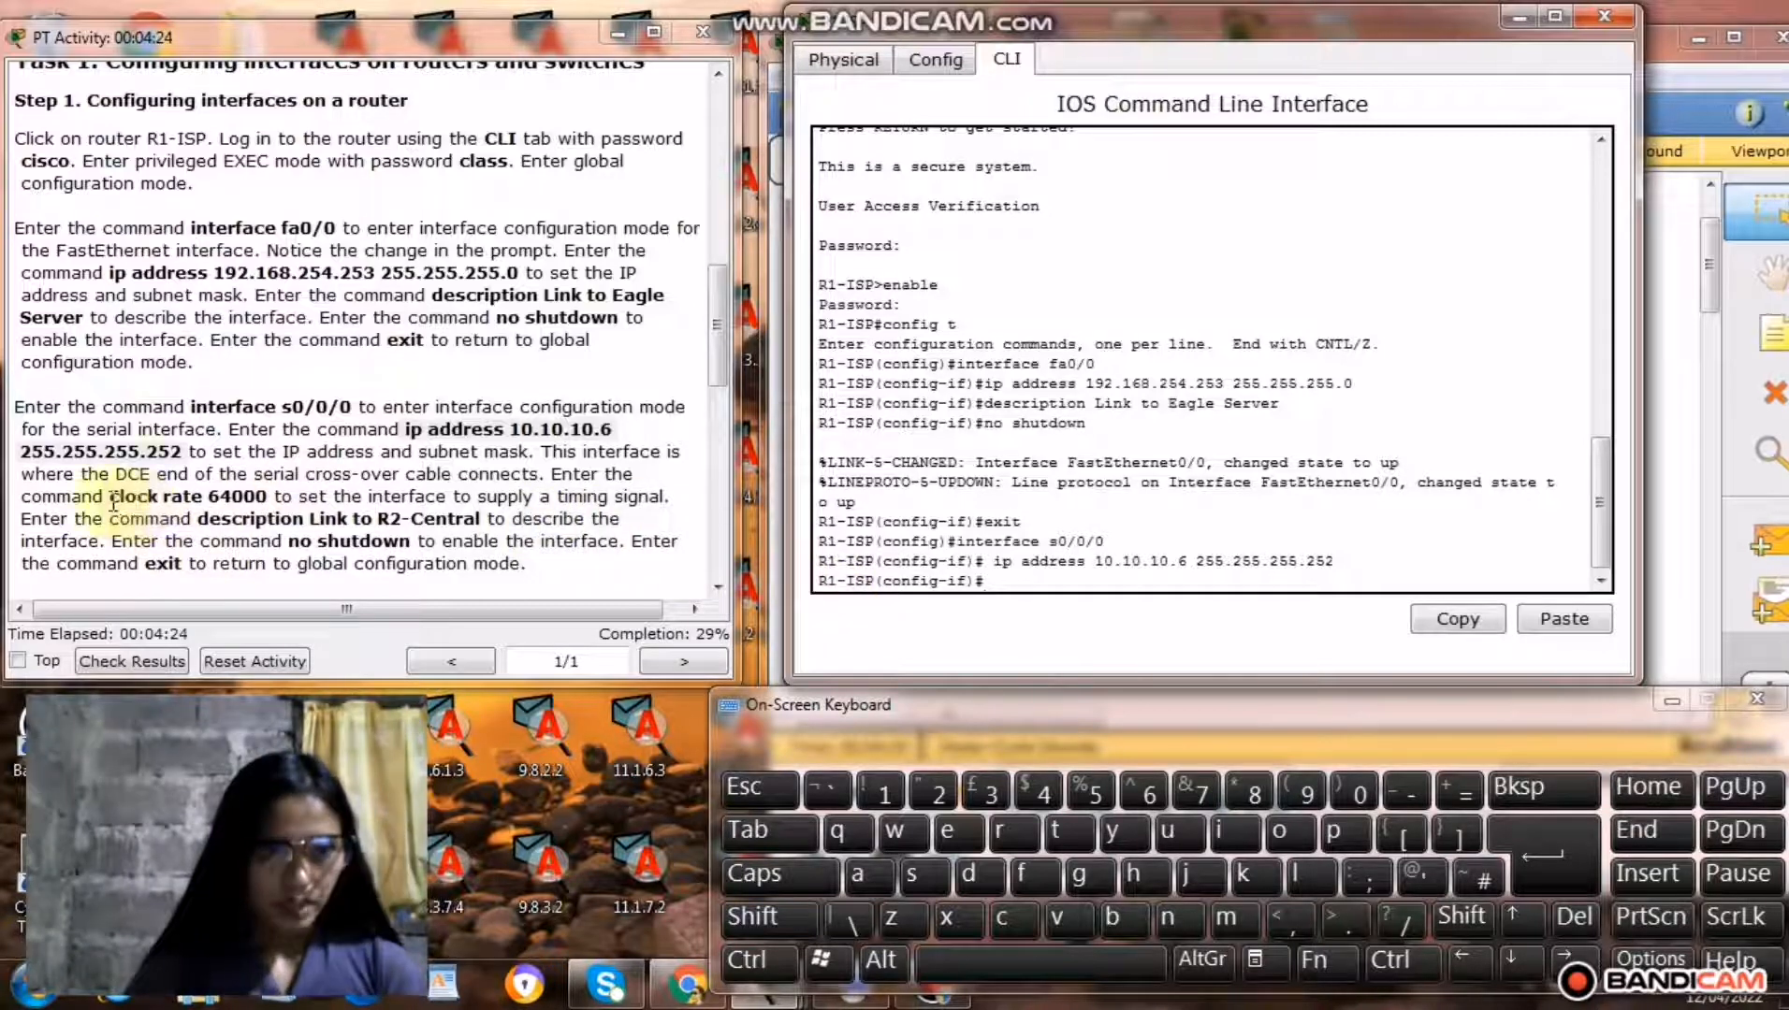
Copy the command clock rate 64000 from the instructions and run it for R1-ISP's s0/0/0 interface.
{"action": "left_click_drag", "start_coordinate": [111, 498], "coordinate": [270, 506]}
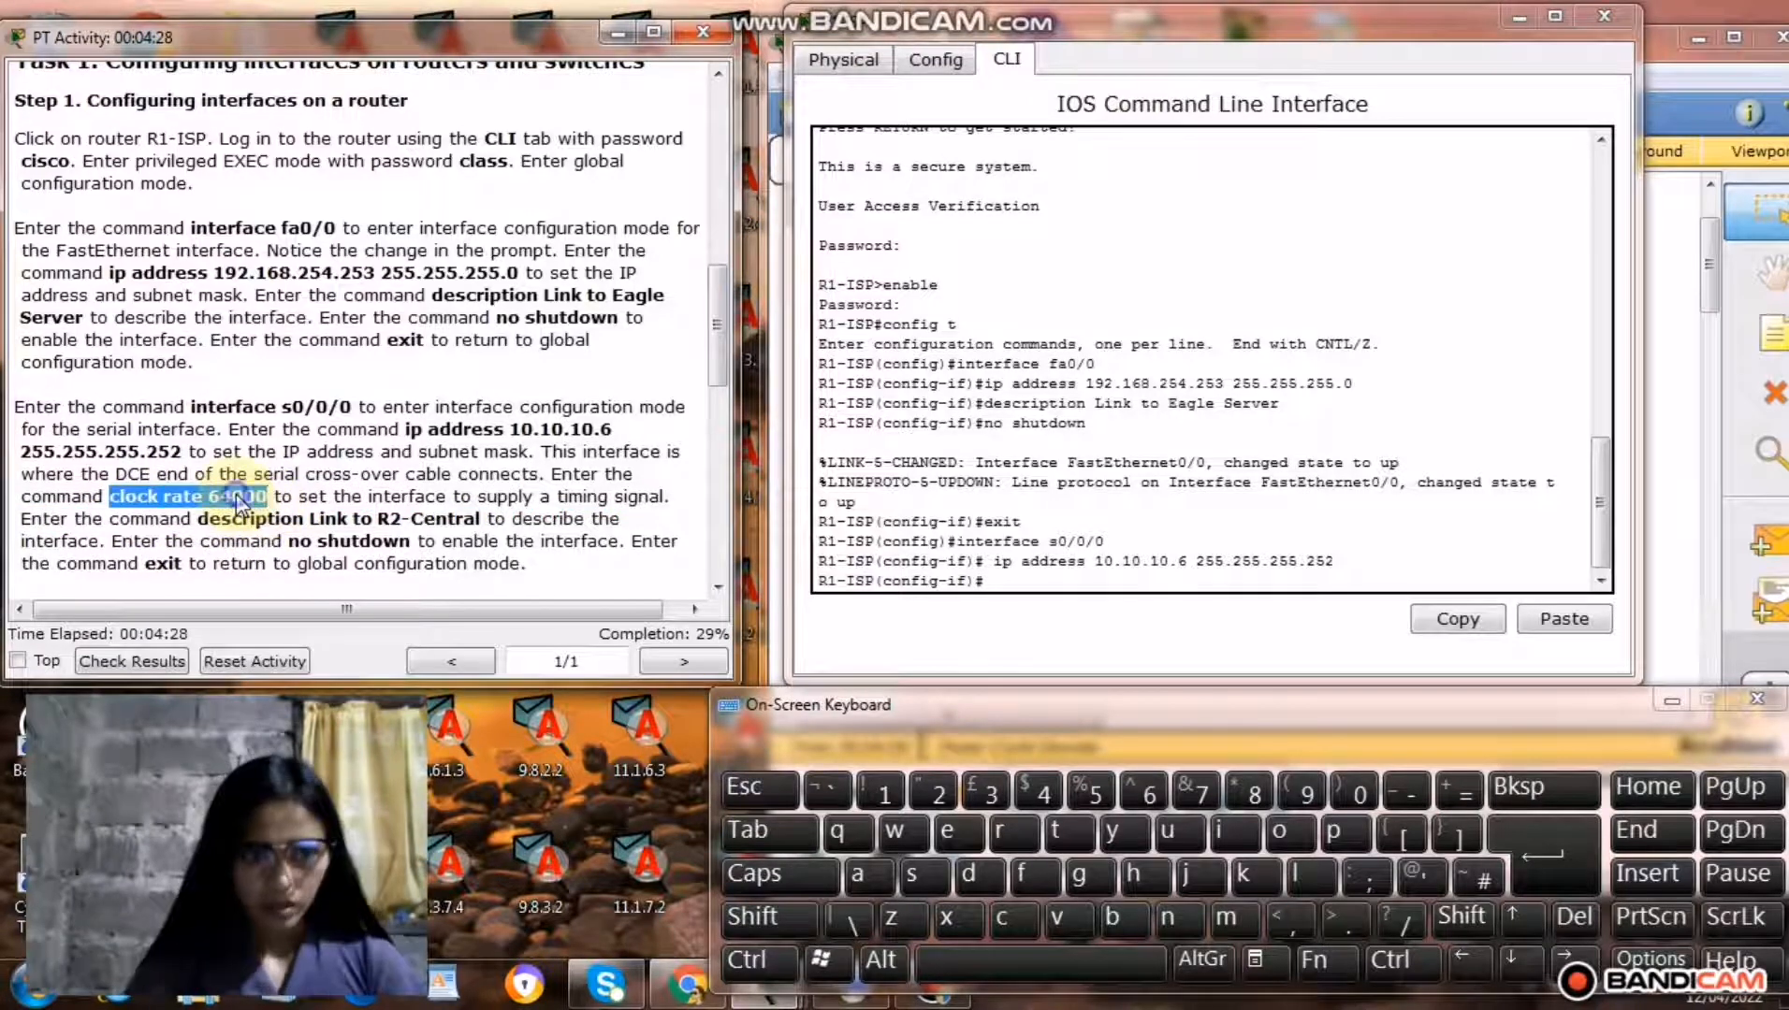
{"action": "right_click", "coordinate": [240, 503]}
{"action": "left_click", "coordinate": [308, 612]}
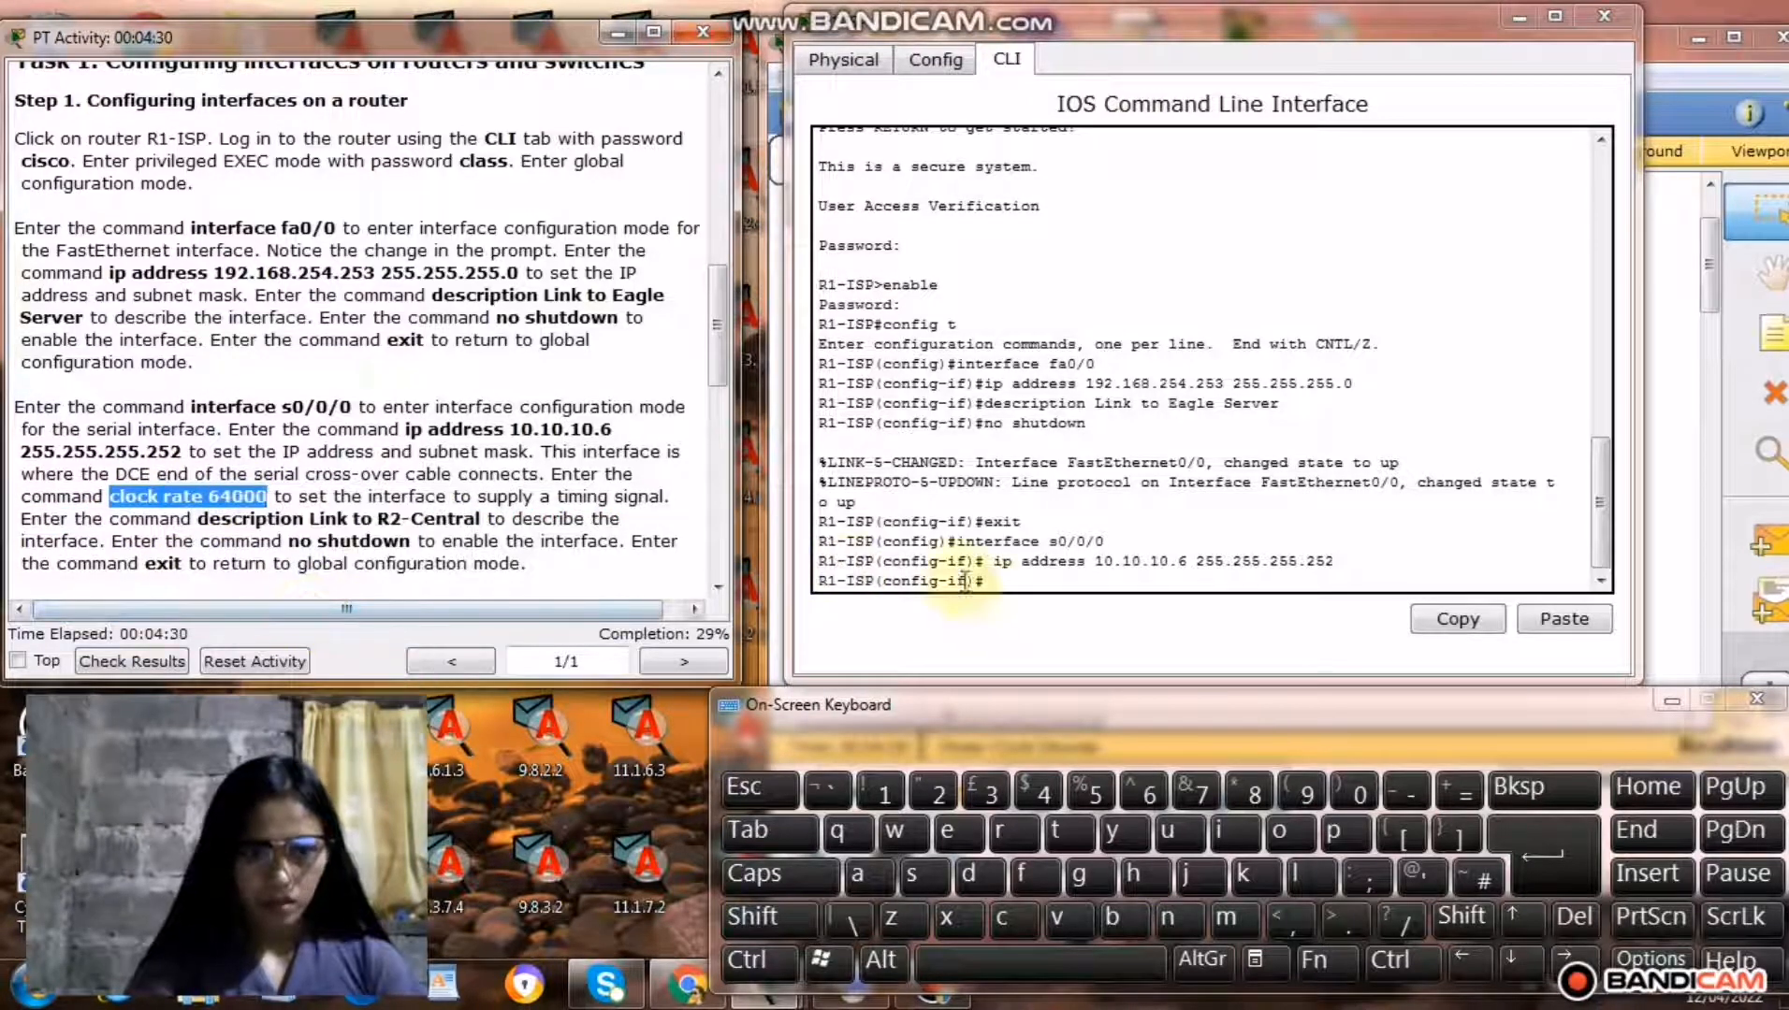
{"action": "left_click", "coordinate": [999, 582]}
{"action": "right_click", "coordinate": [999, 582]}
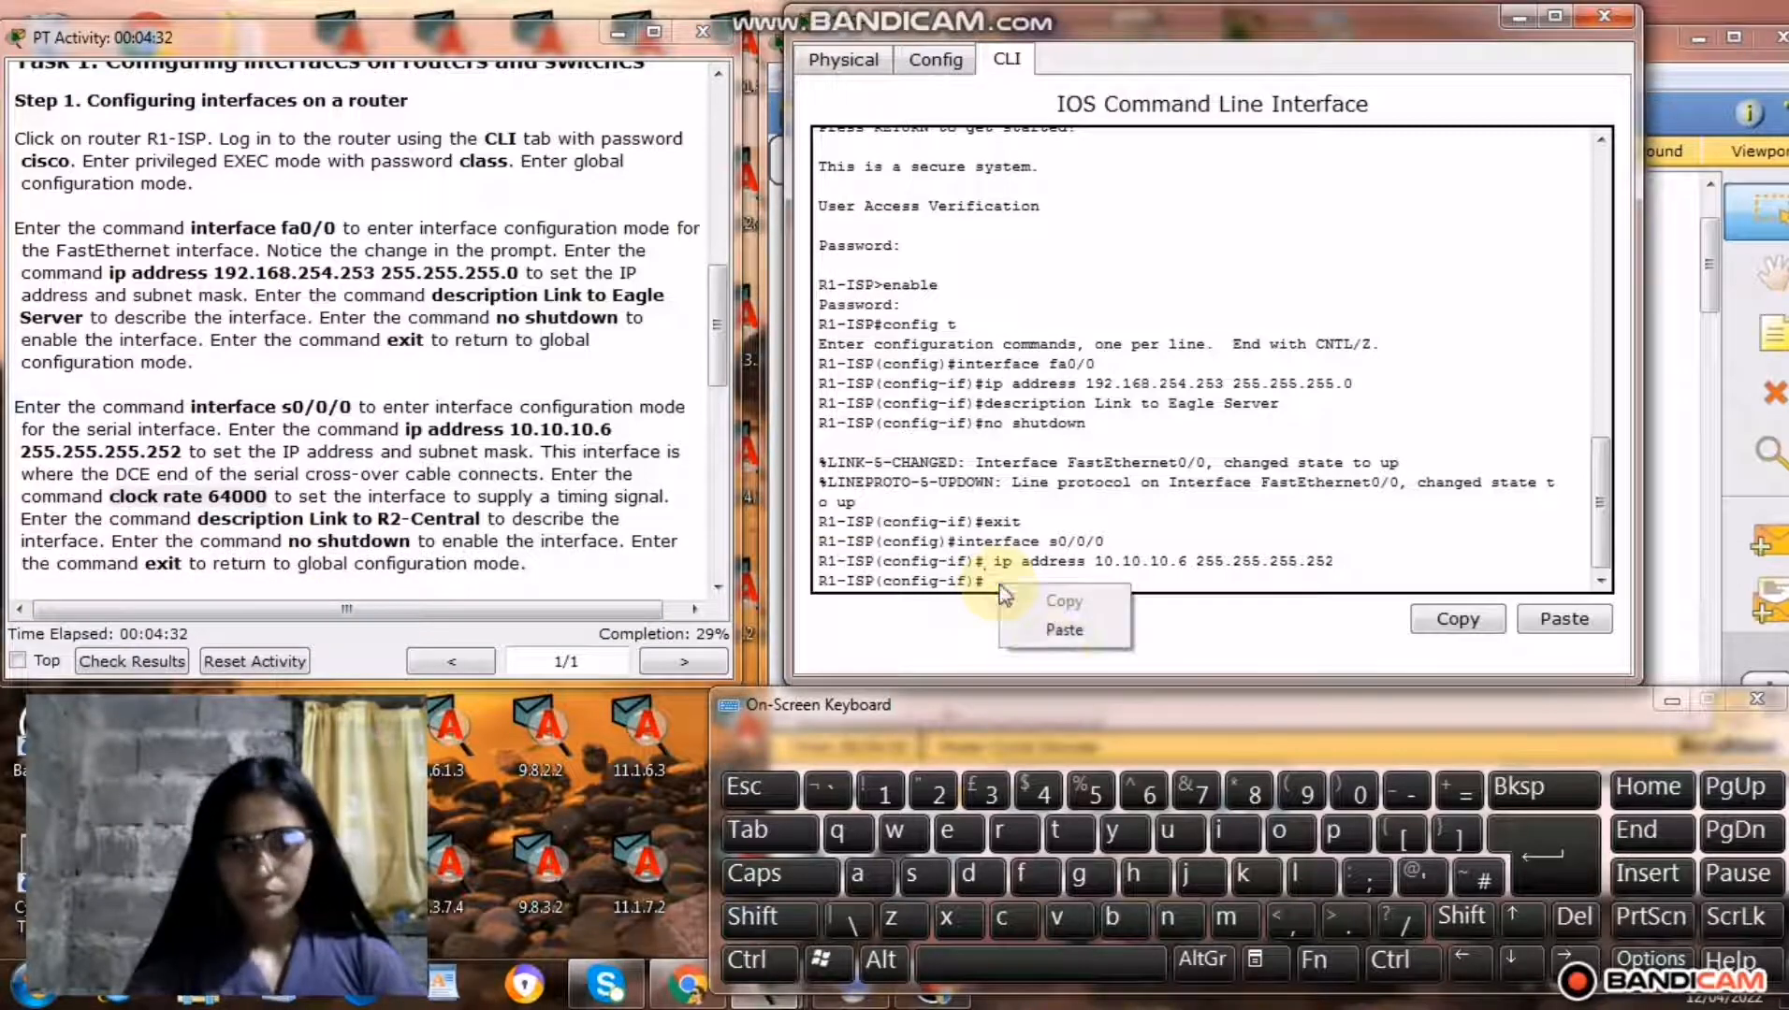
{"action": "left_click", "coordinate": [1050, 629]}
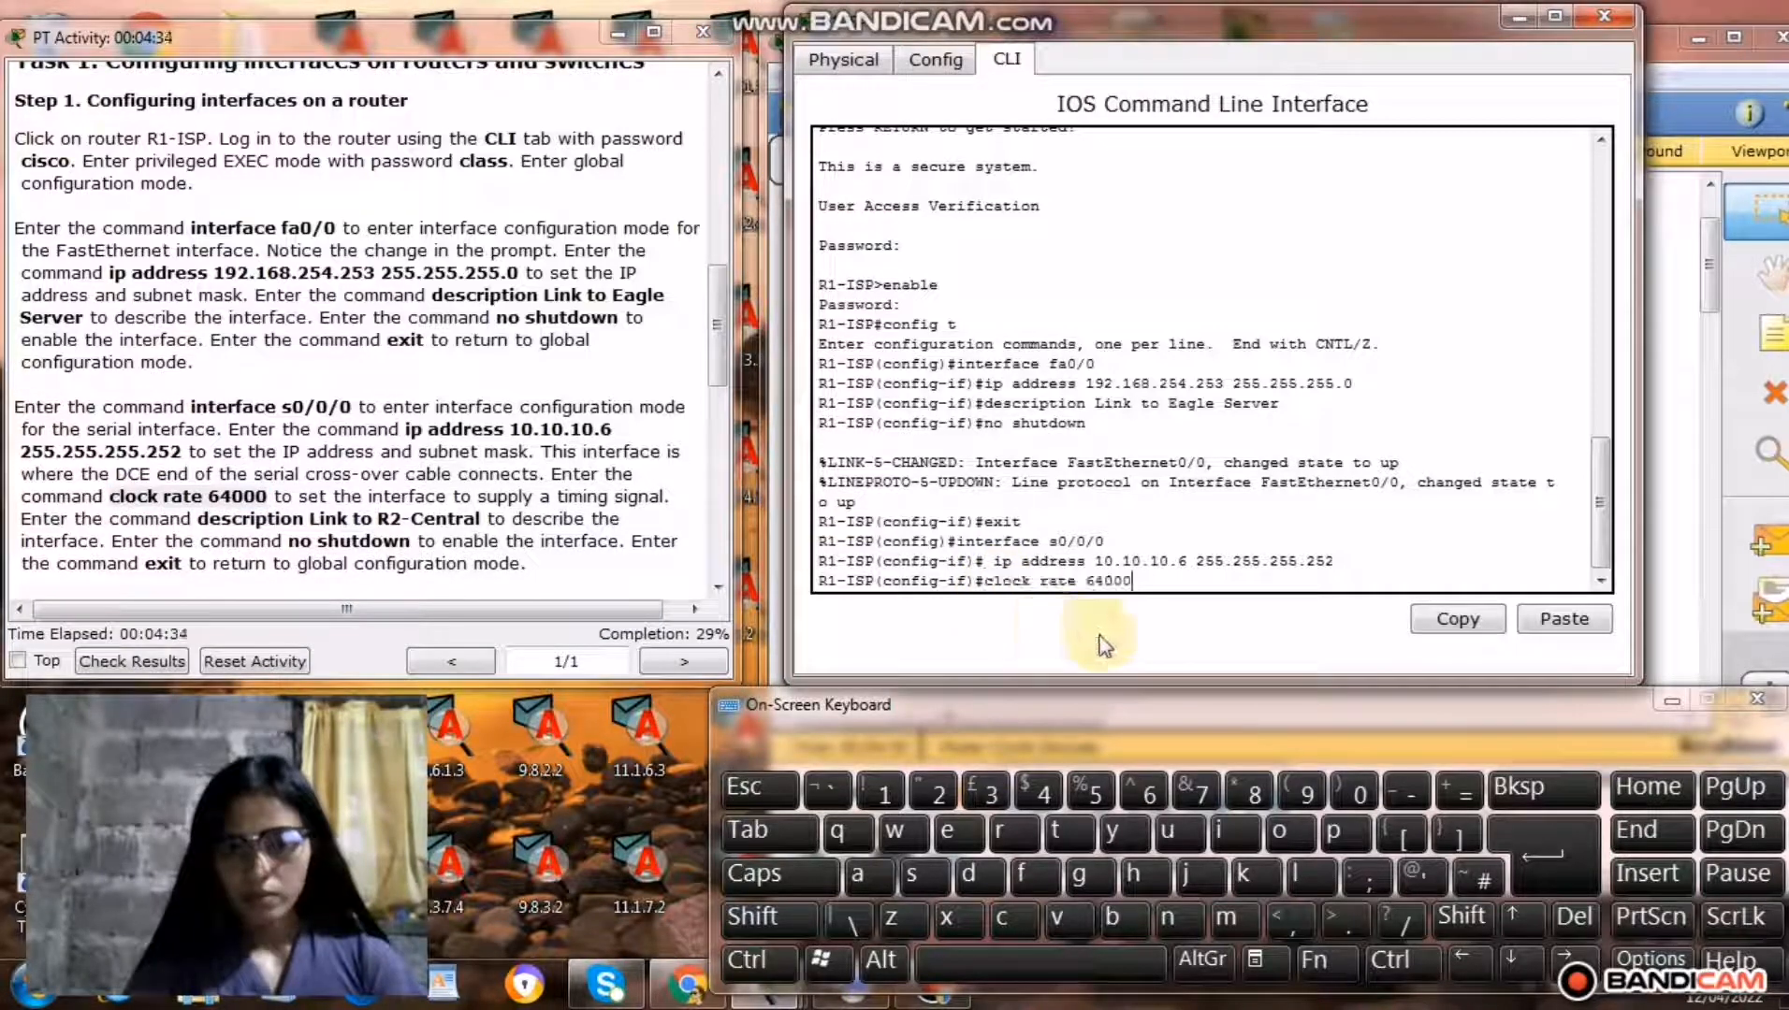
{"action": "left_click", "coordinate": [1548, 877]}
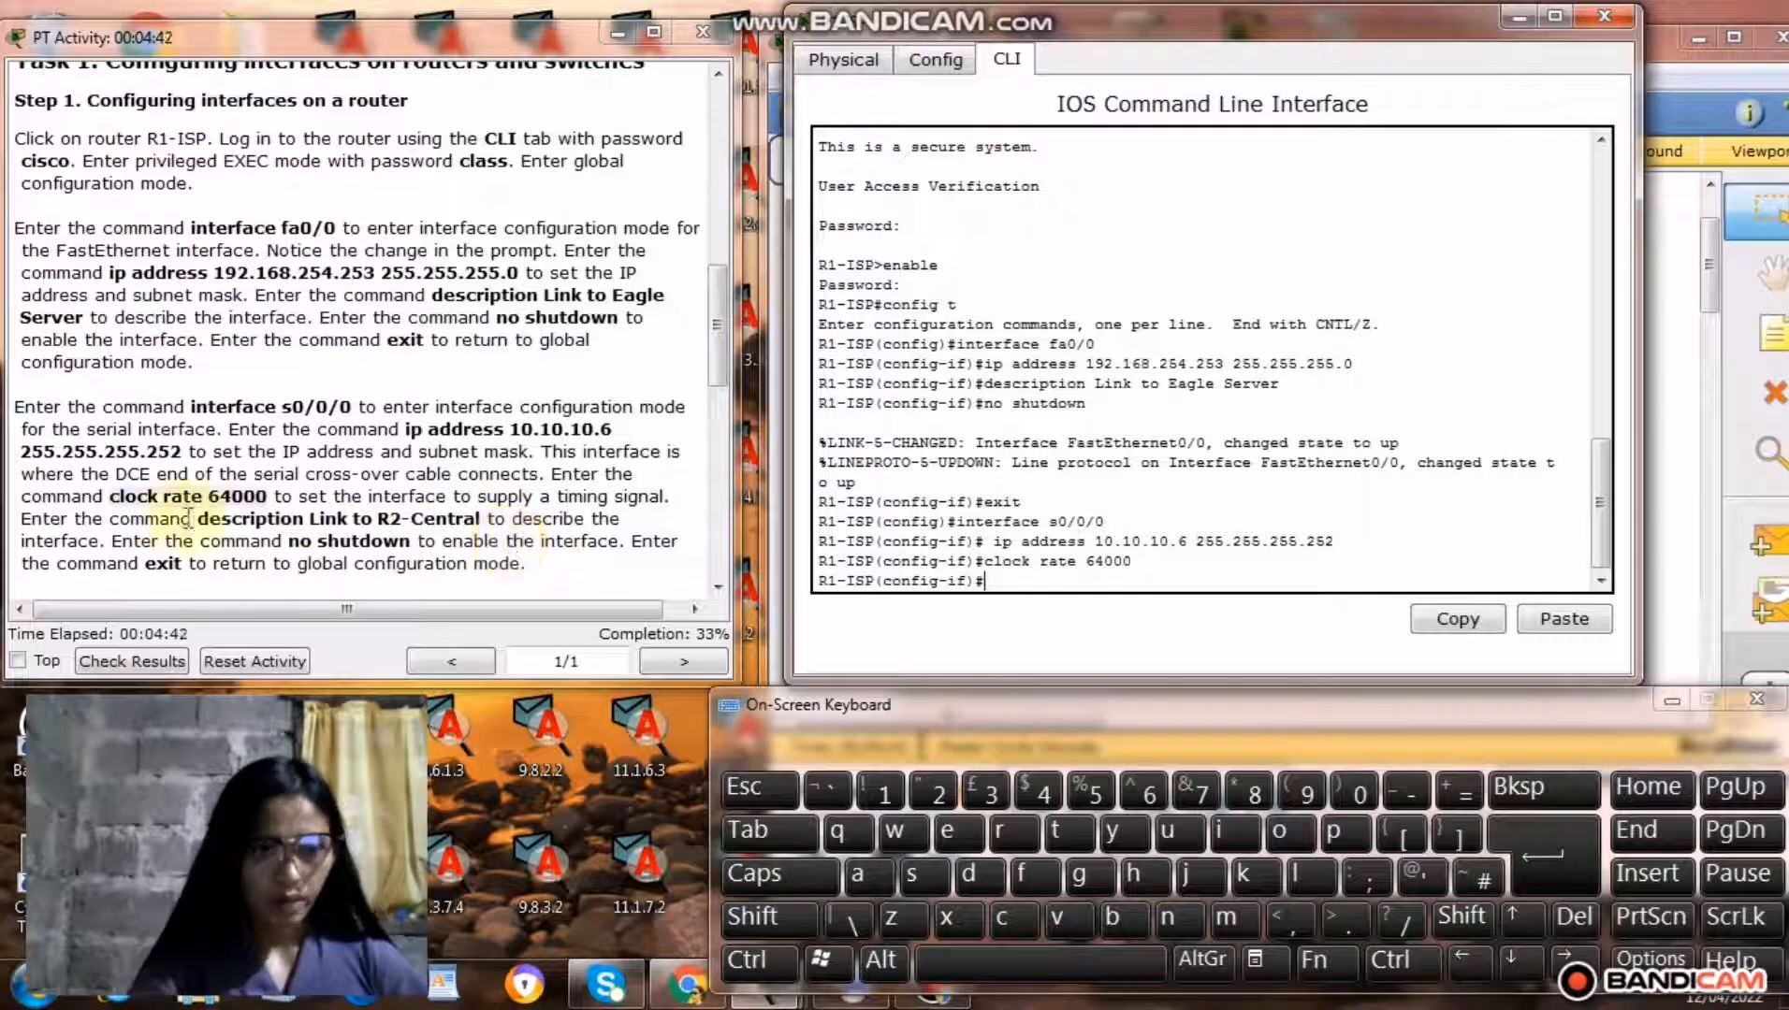
Copy the command description Link to R2-Central from the instructions and run it for R1-ISP's s0/0/0 interface.
{"action": "left_click_drag", "start_coordinate": [199, 524], "coordinate": [475, 521]}
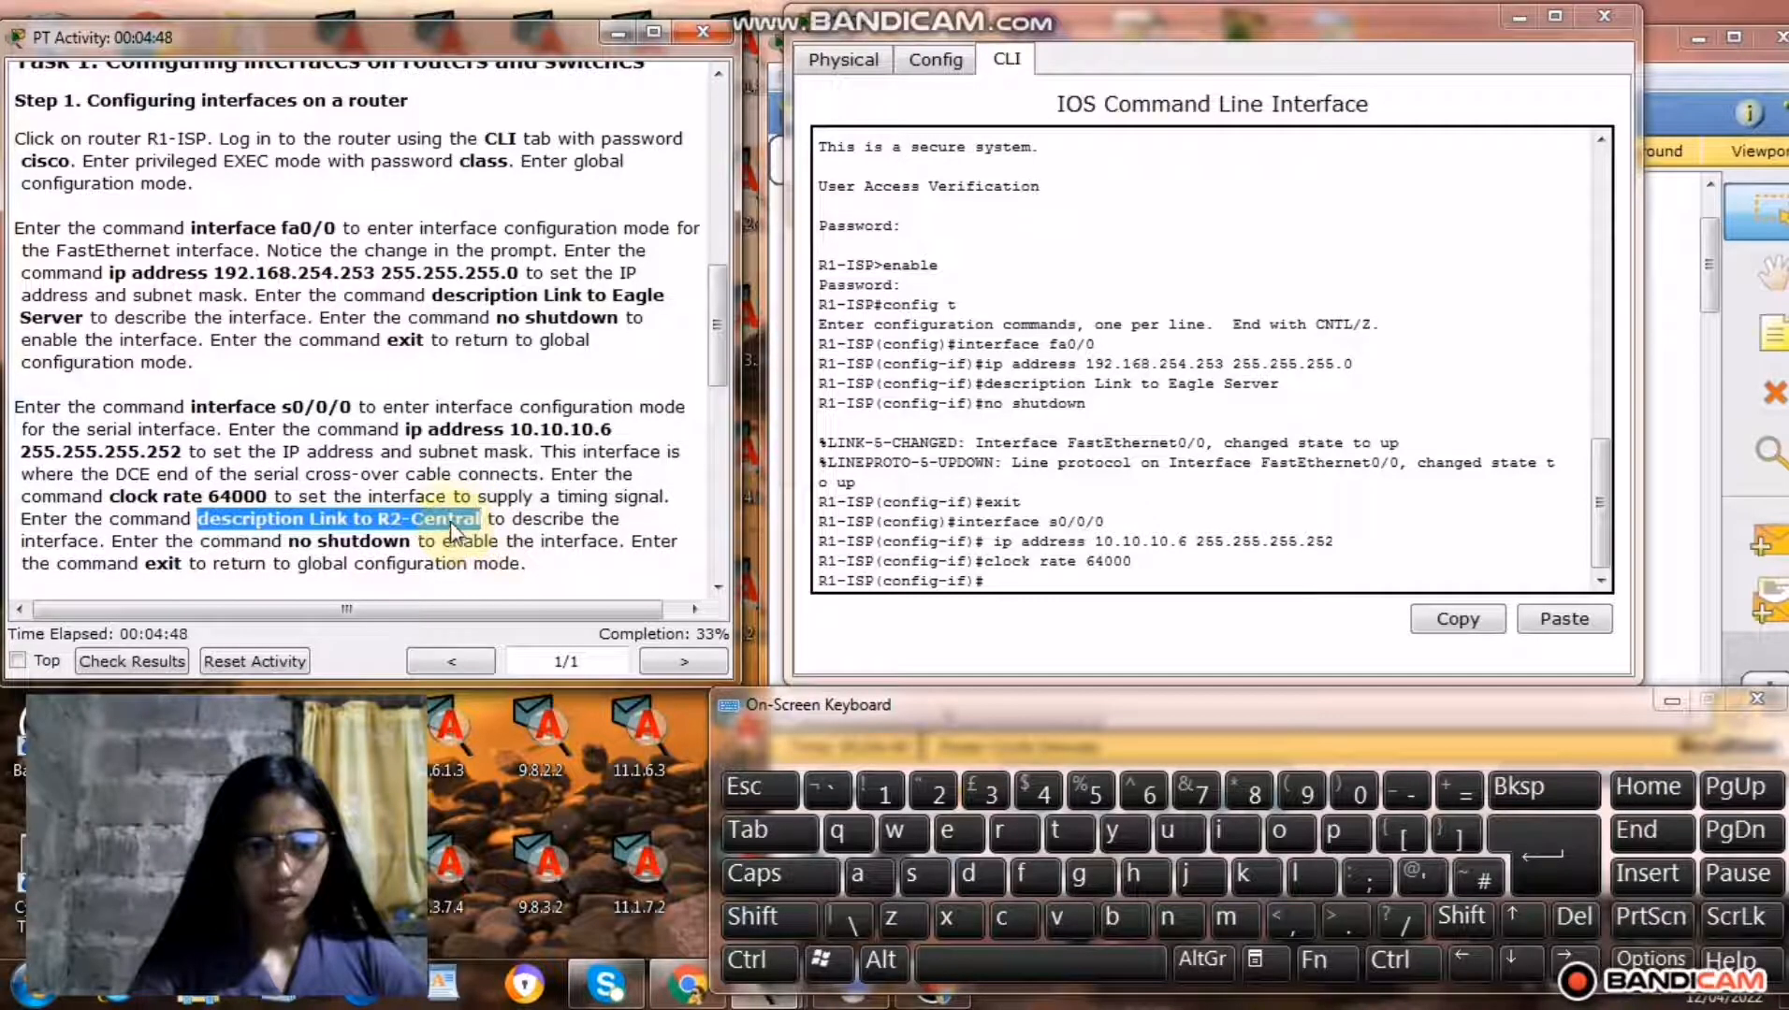
{"action": "right_click", "coordinate": [456, 524]}
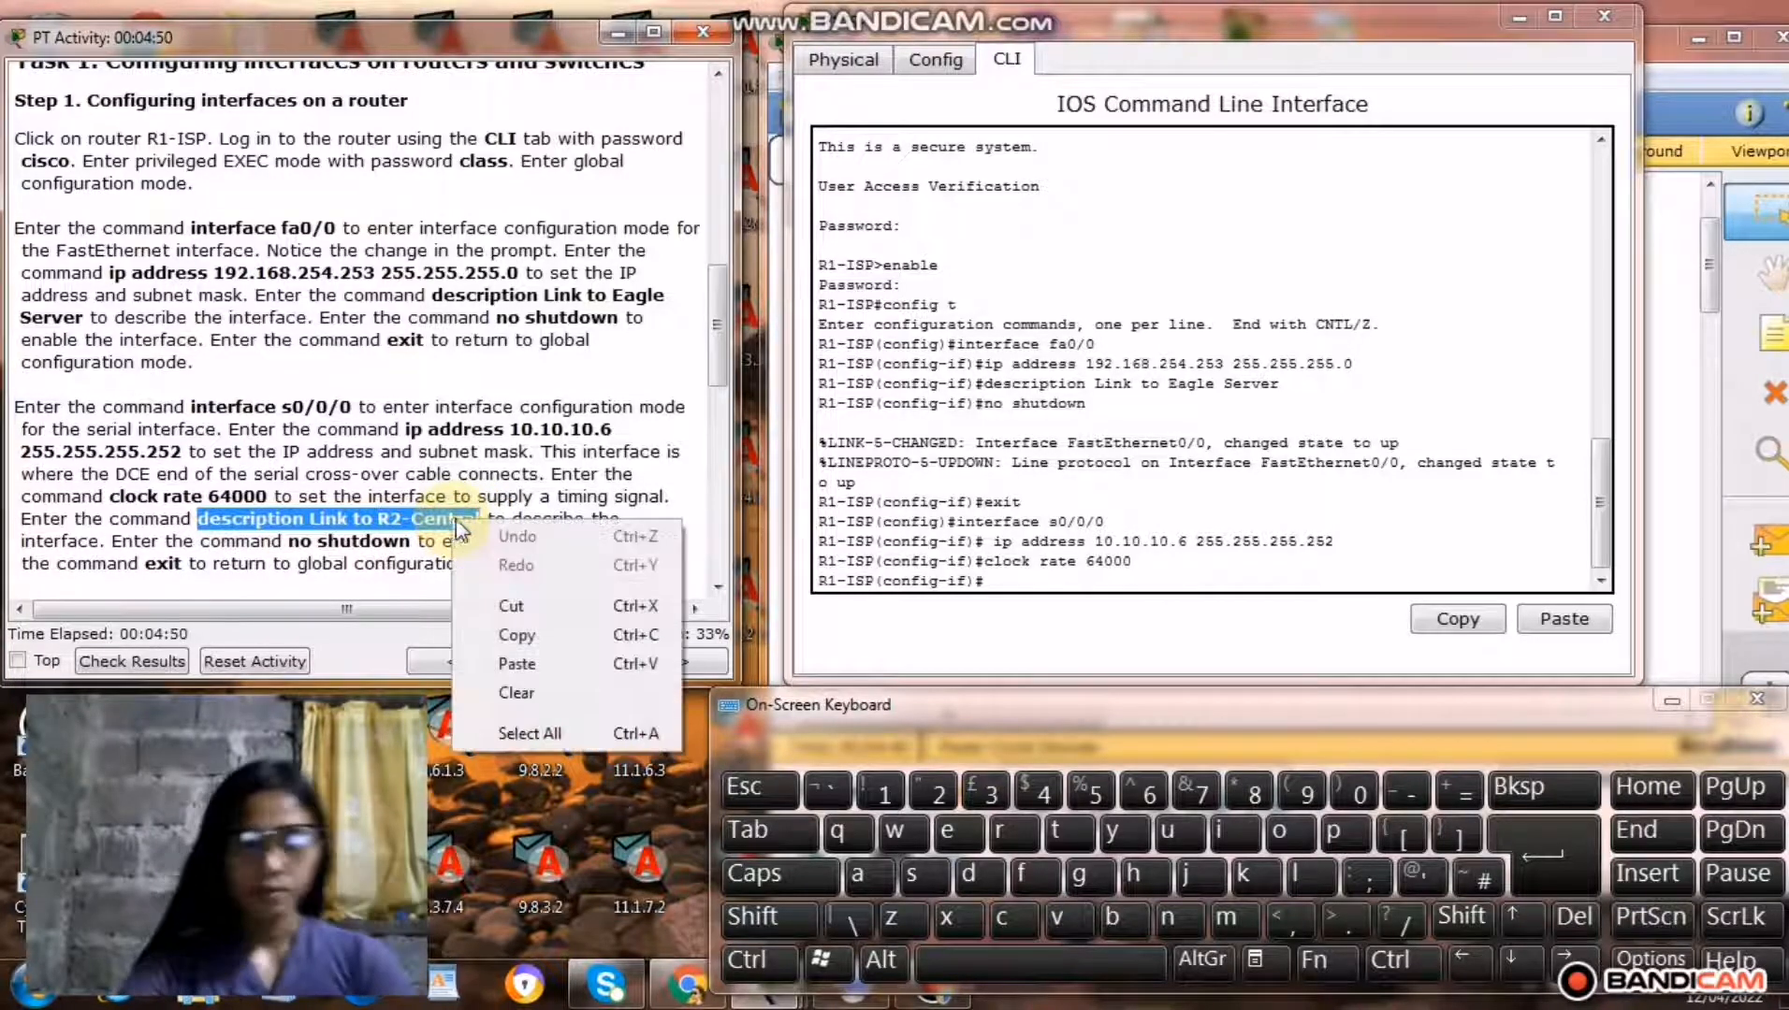
{"action": "left_click", "coordinate": [520, 637]}
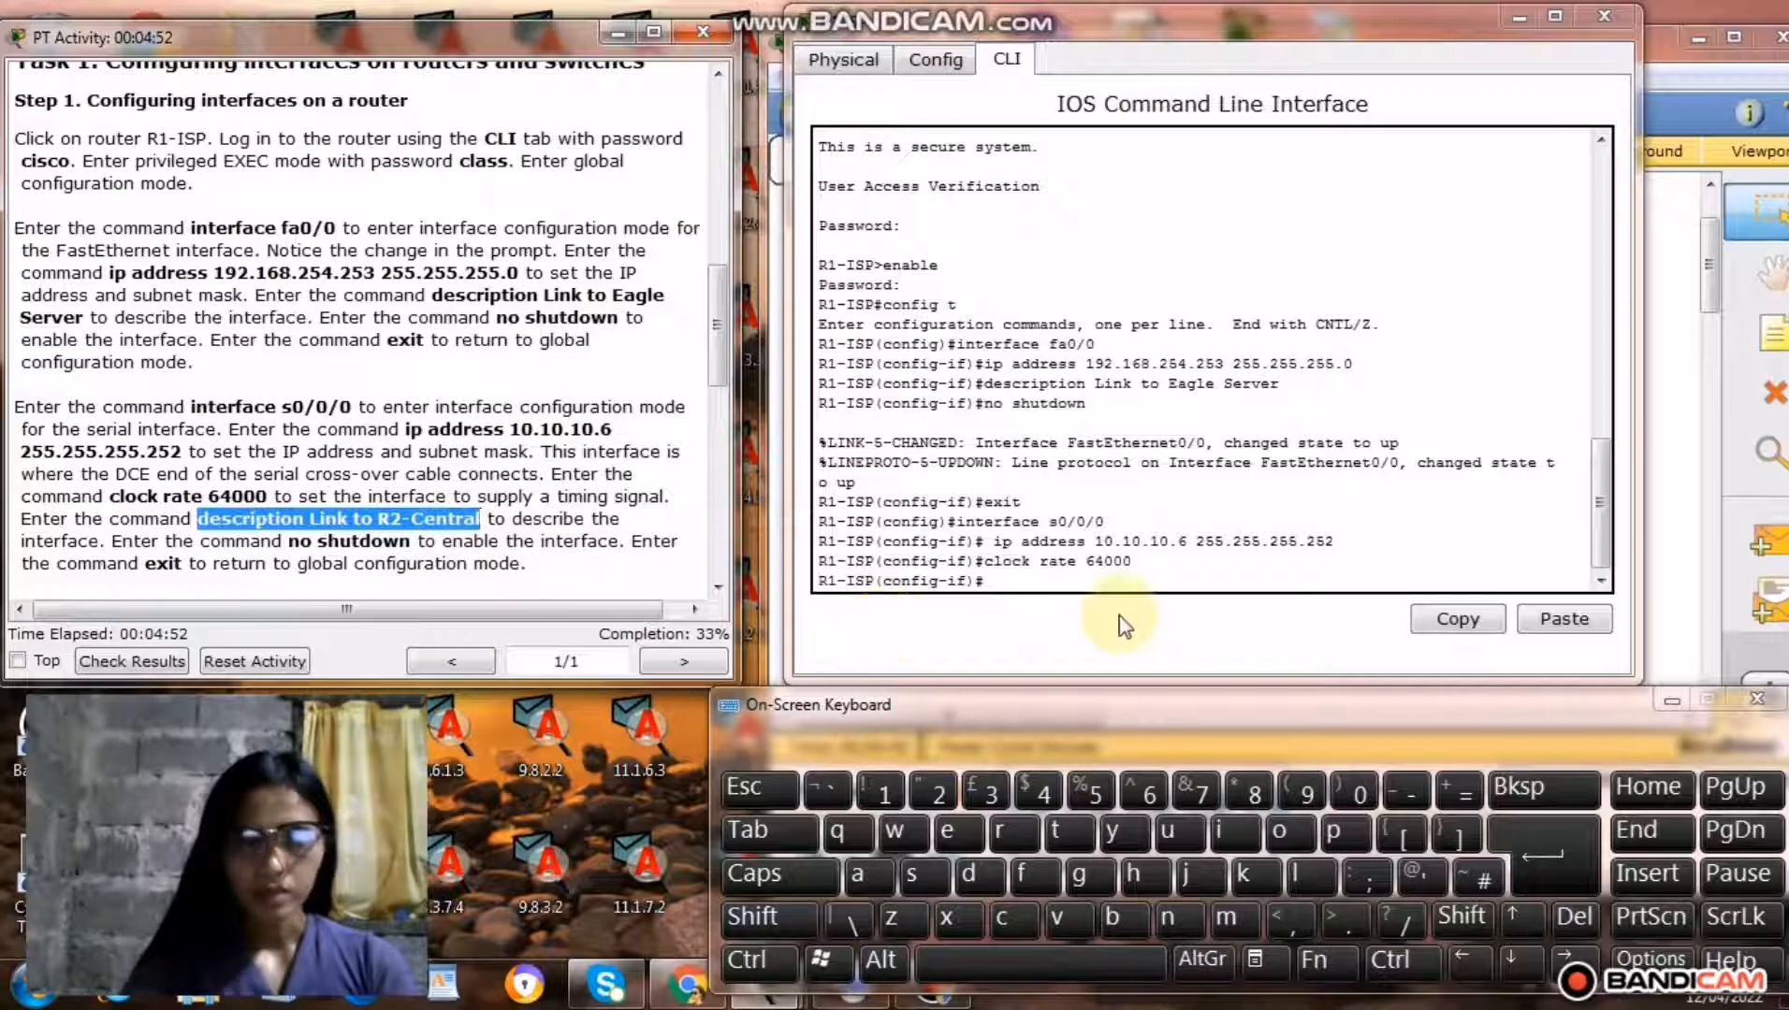
{"action": "left_click", "coordinate": [1010, 582]}
{"action": "right_click", "coordinate": [1011, 581]}
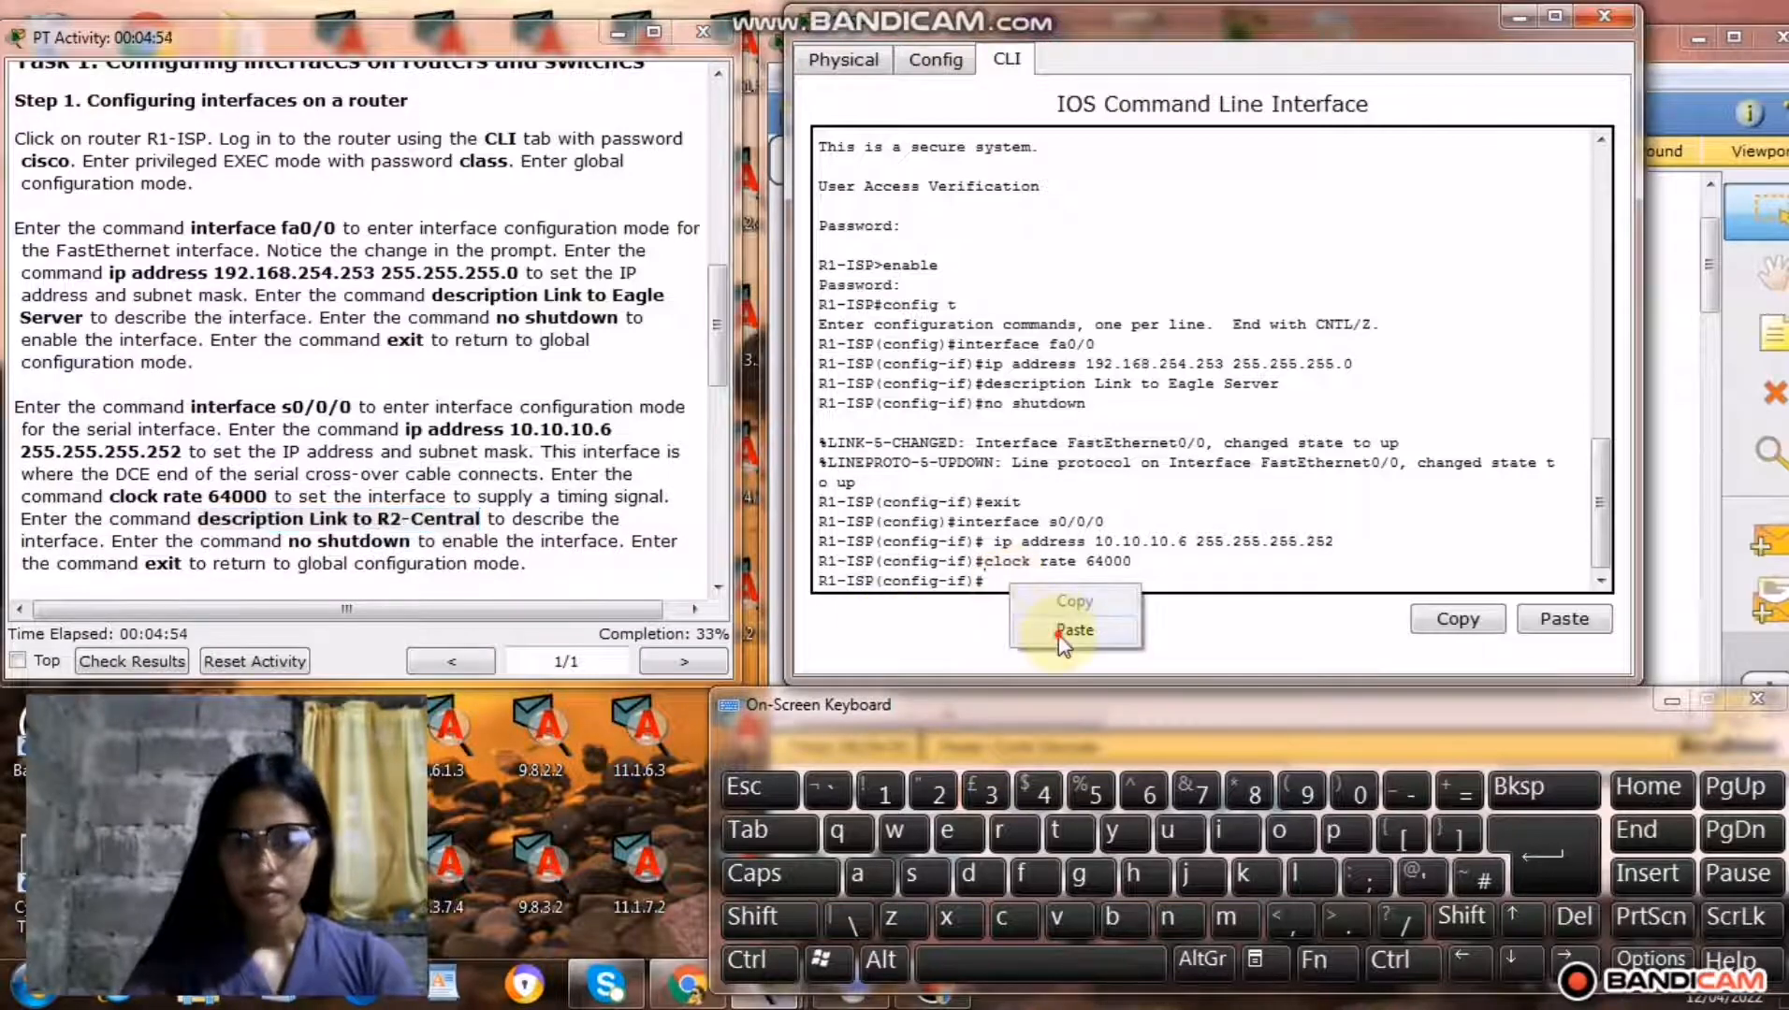
{"action": "left_click", "coordinate": [1058, 636]}
{"action": "left_click", "coordinate": [1526, 833]}
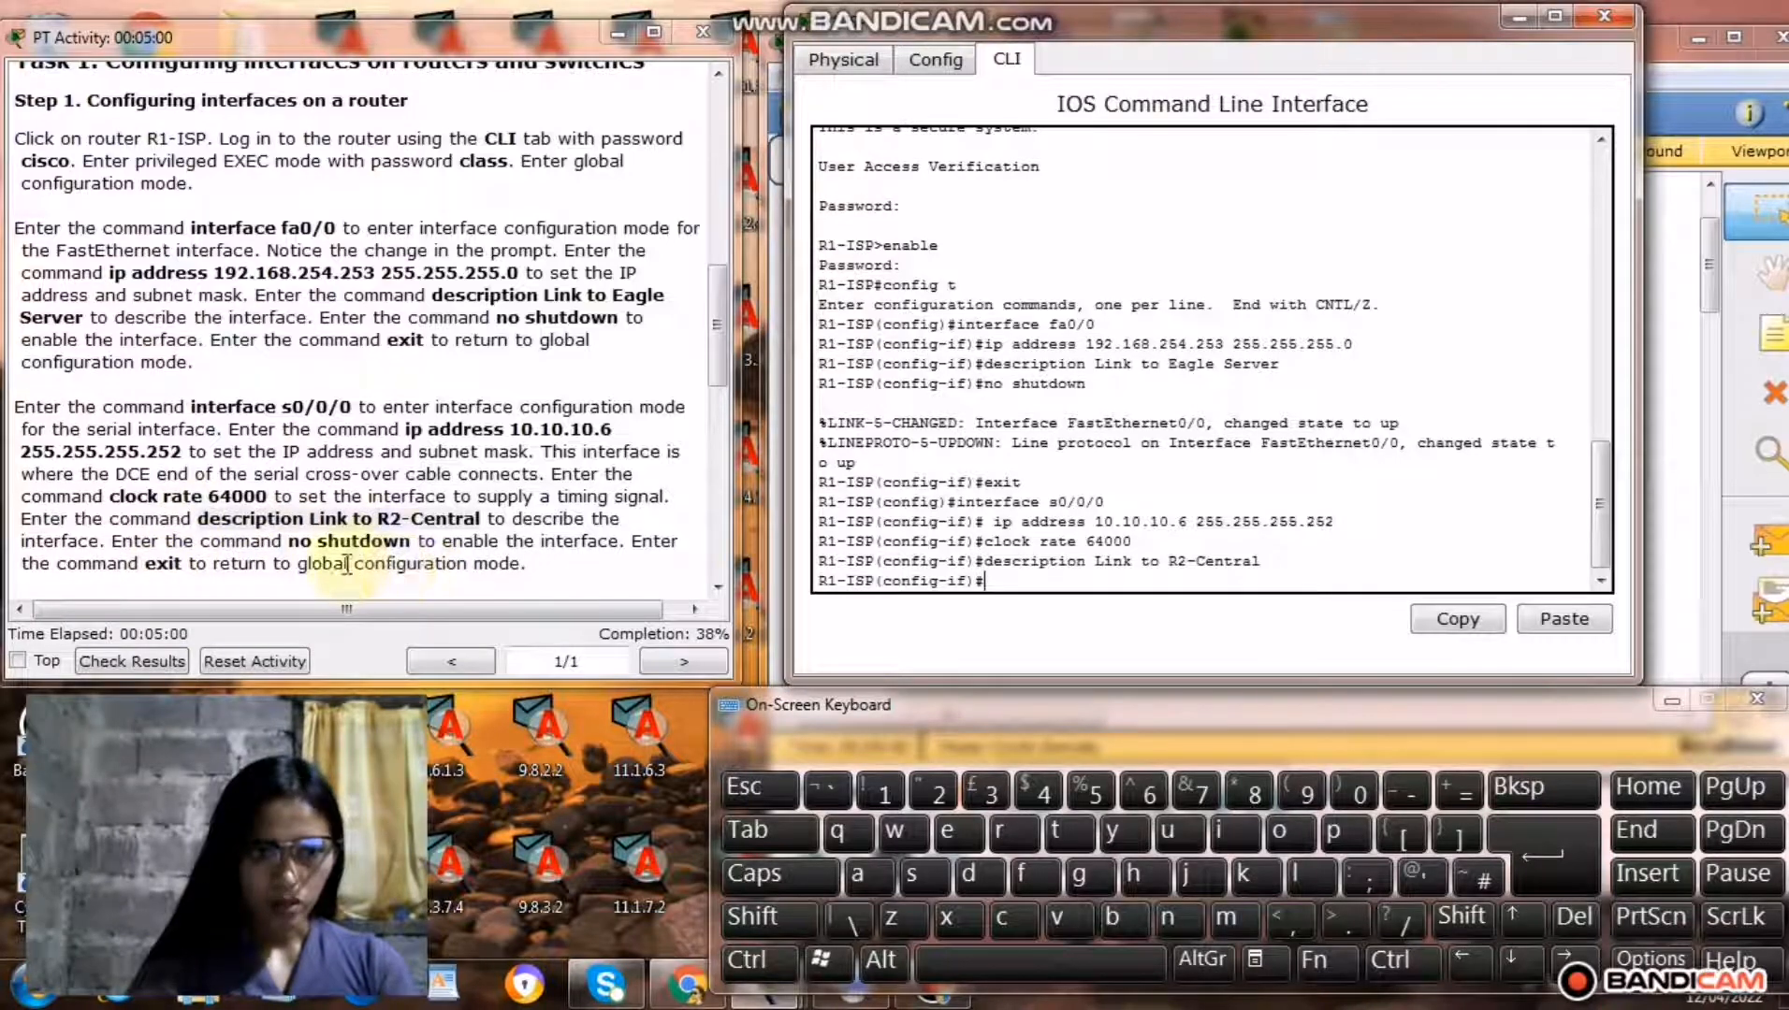
Copy the command no shutdown from the instructions and run it to enable R1-ISP's s0/0/0 interface.
{"action": "left_click_drag", "start_coordinate": [288, 543], "coordinate": [417, 547]}
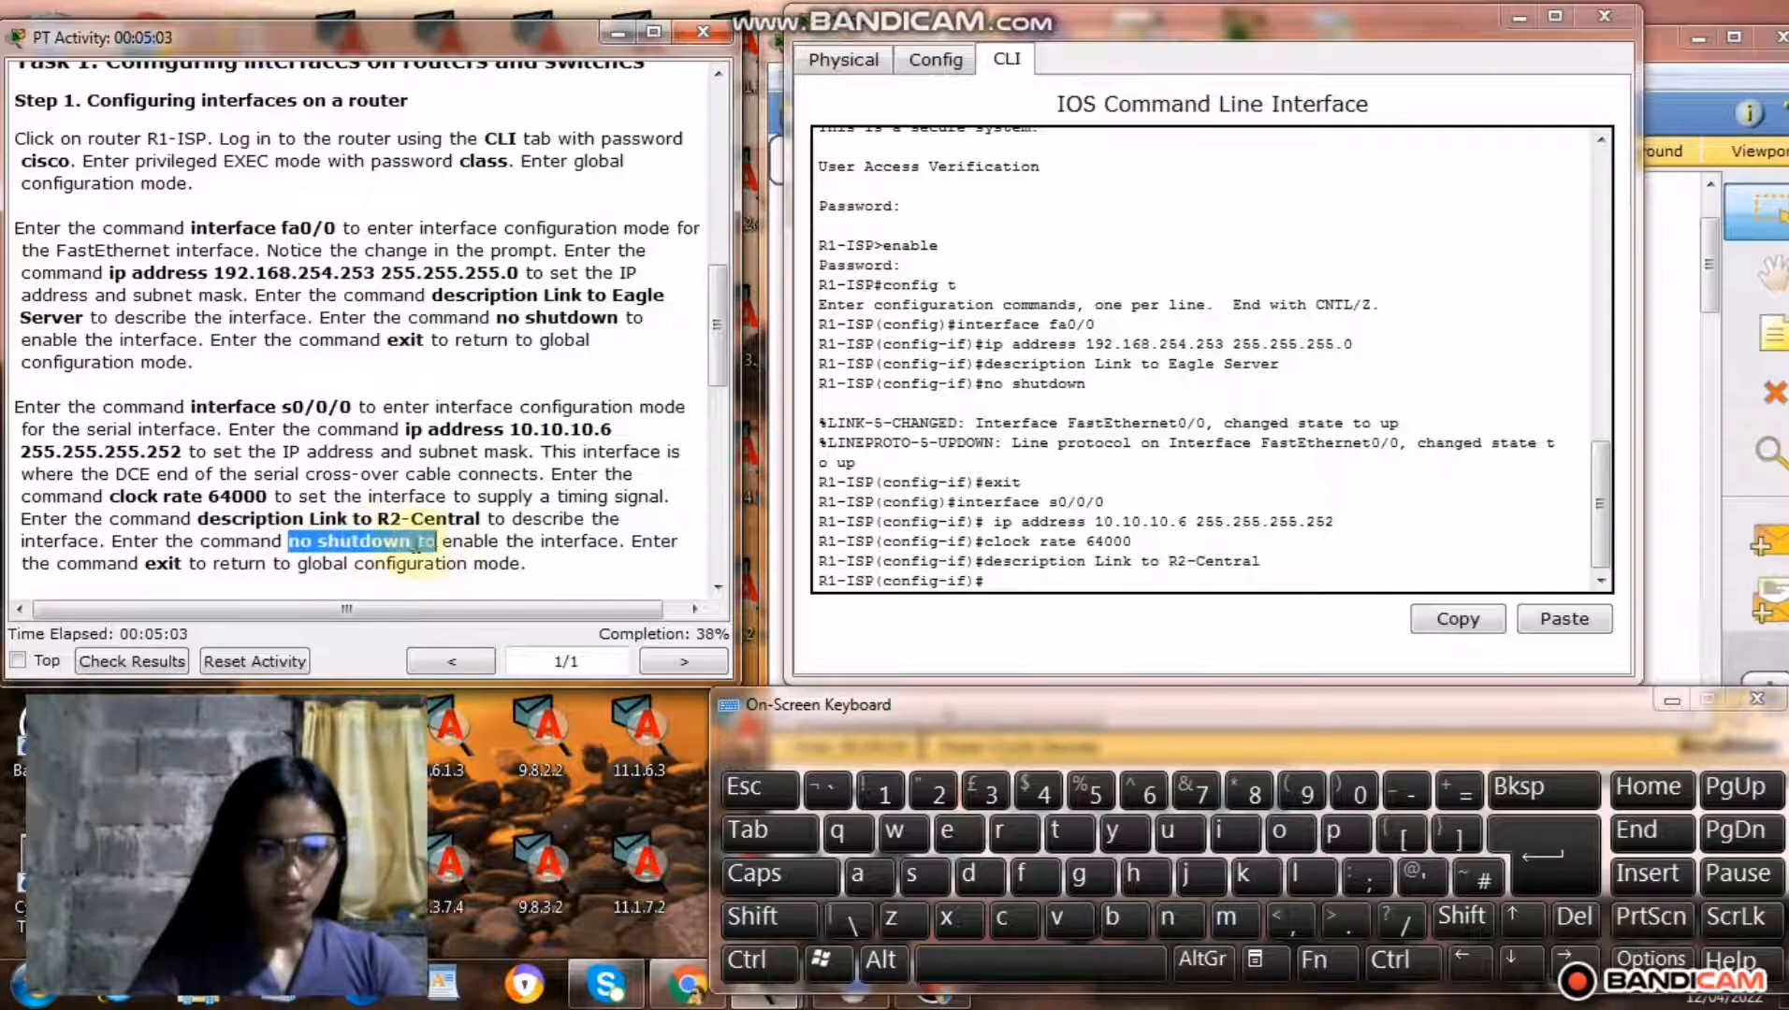
{"action": "right_click", "coordinate": [360, 548]}
{"action": "left_click", "coordinate": [435, 650]}
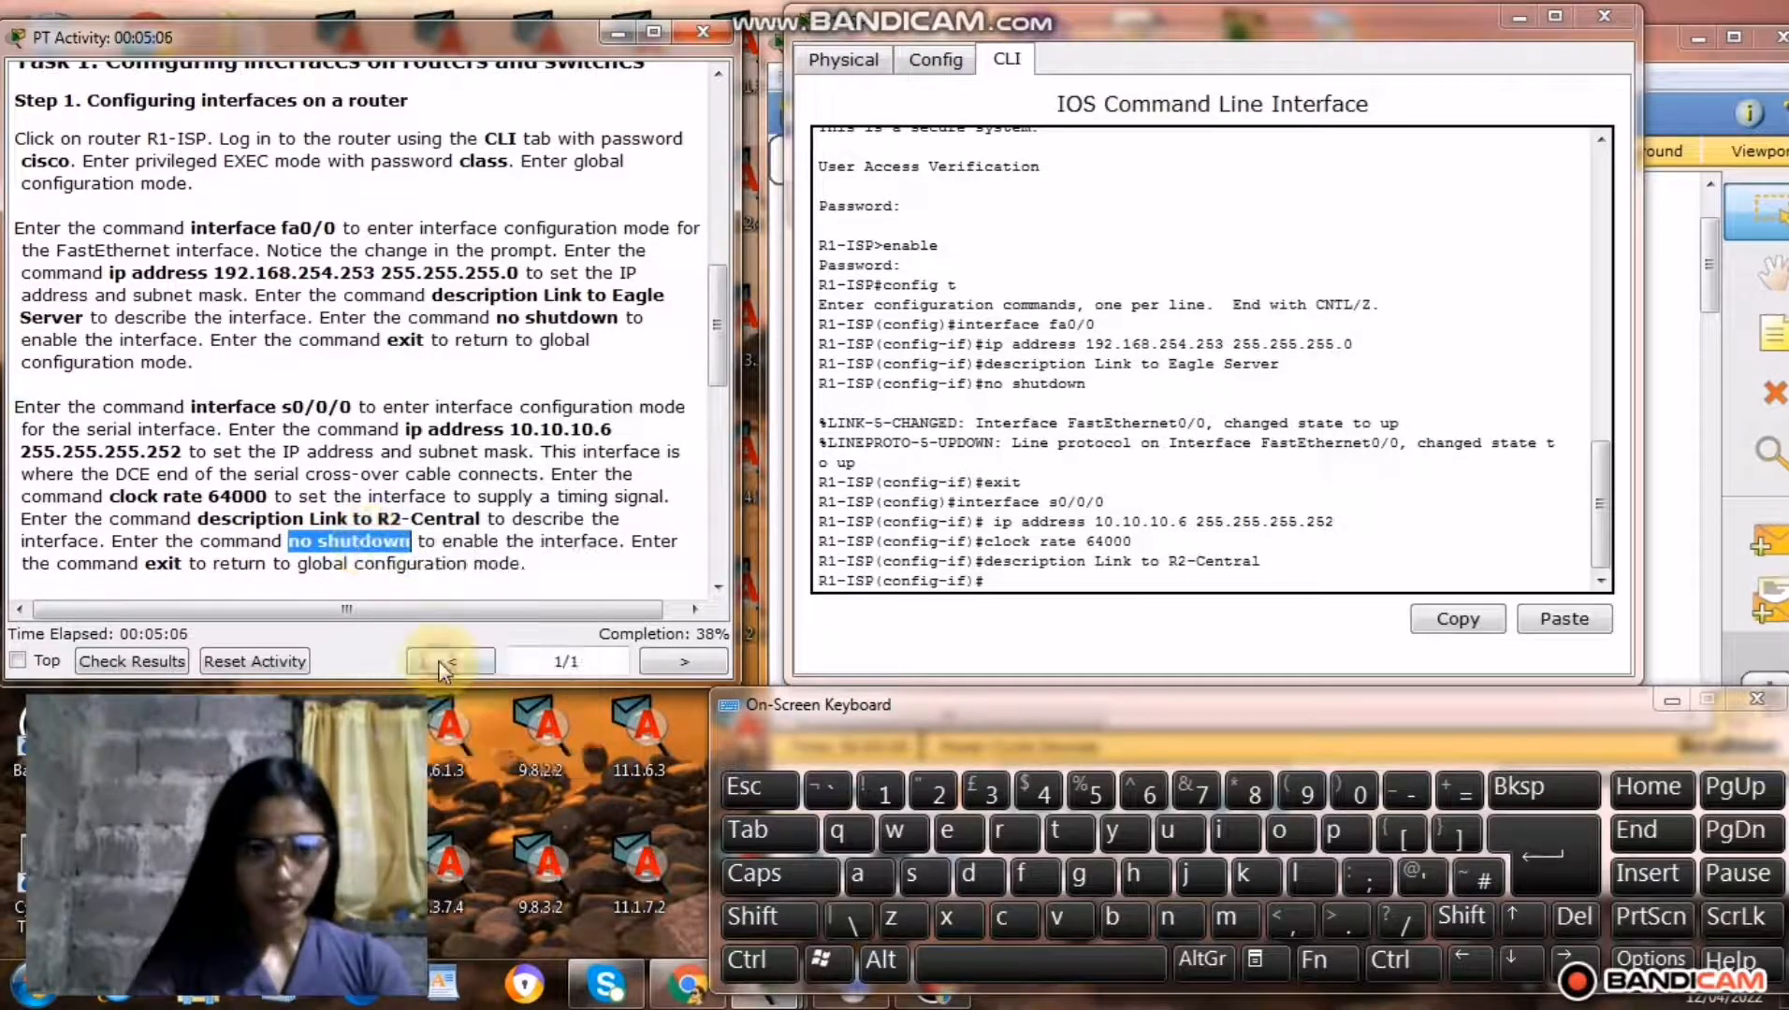
{"action": "right_click", "coordinate": [1010, 582]}
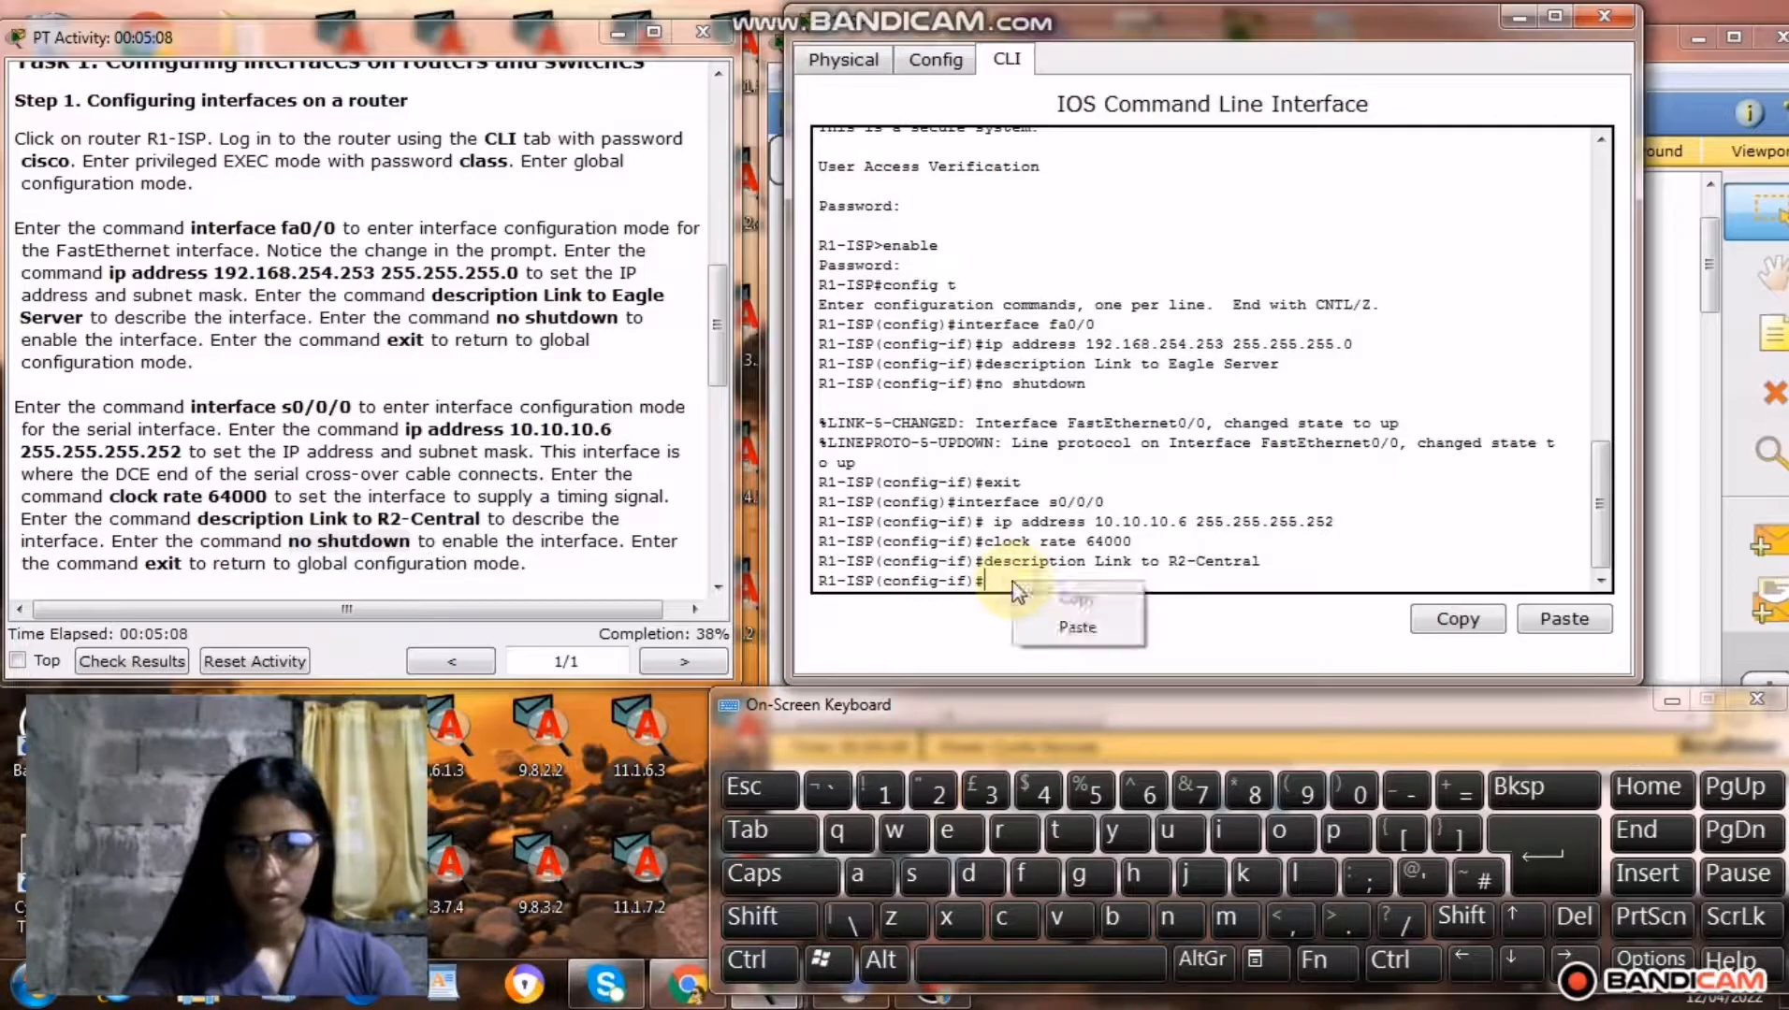
{"action": "left_click", "coordinate": [1076, 628]}
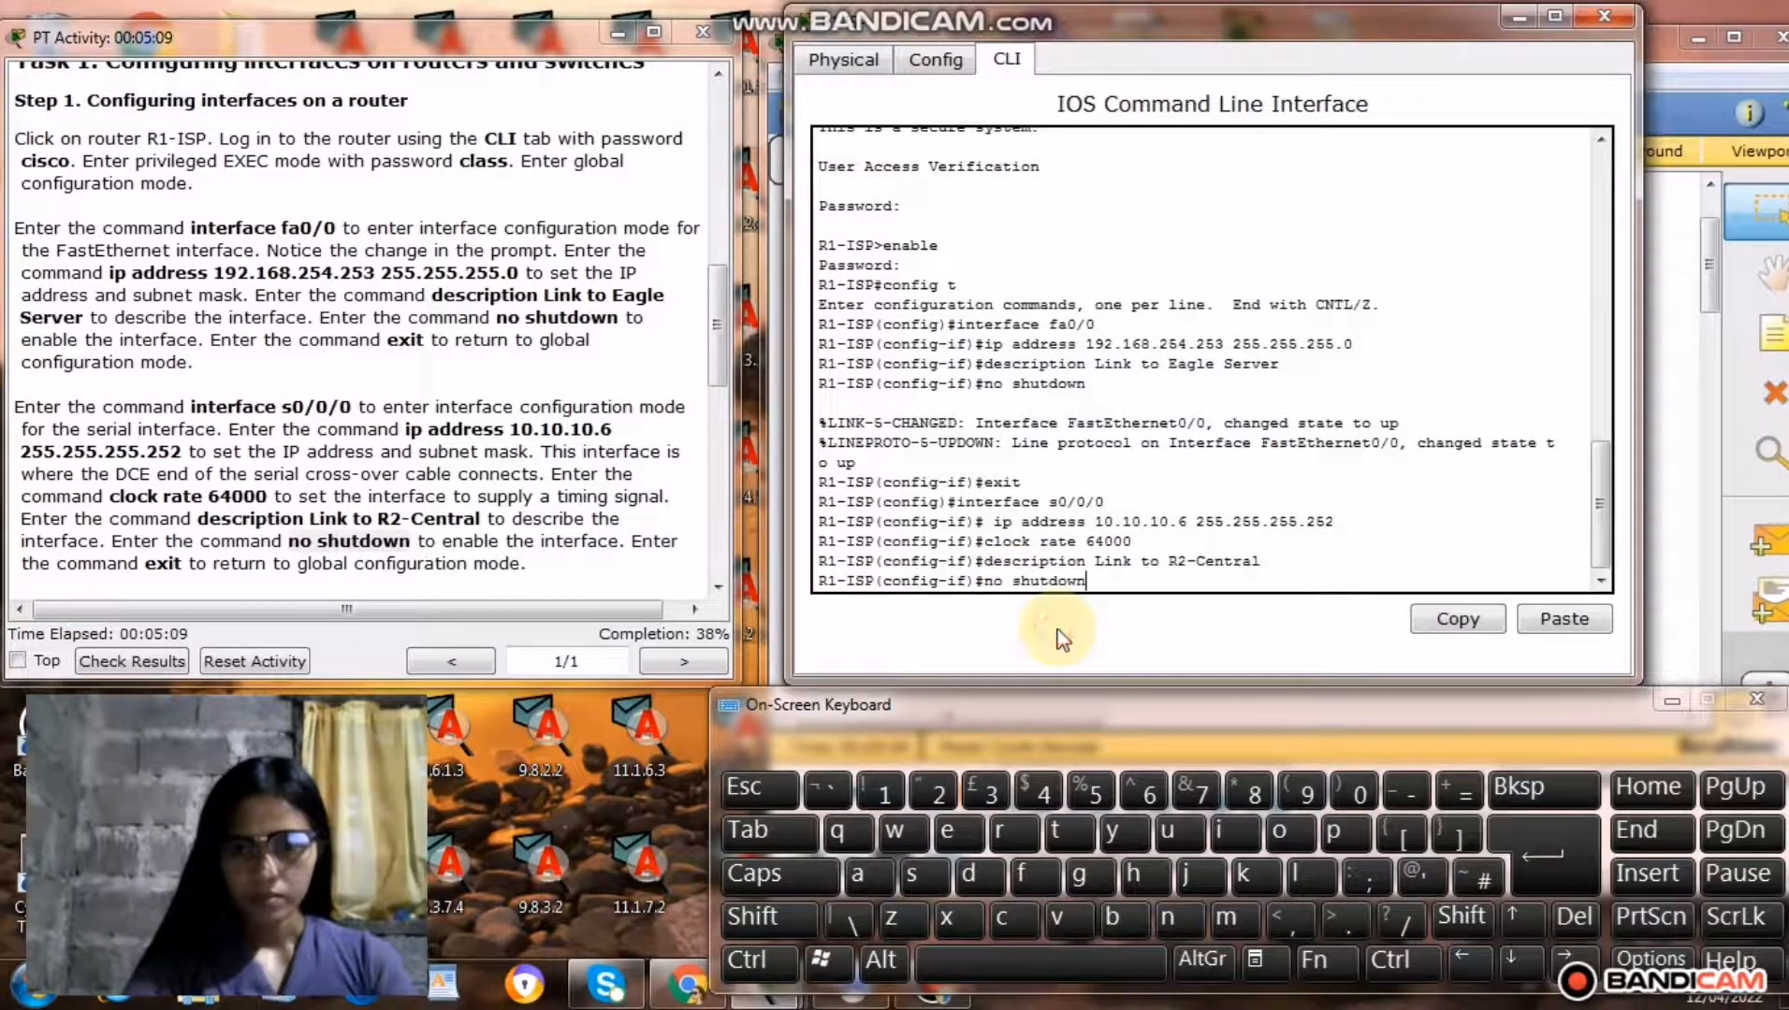
{"action": "left_click", "coordinate": [1547, 888]}
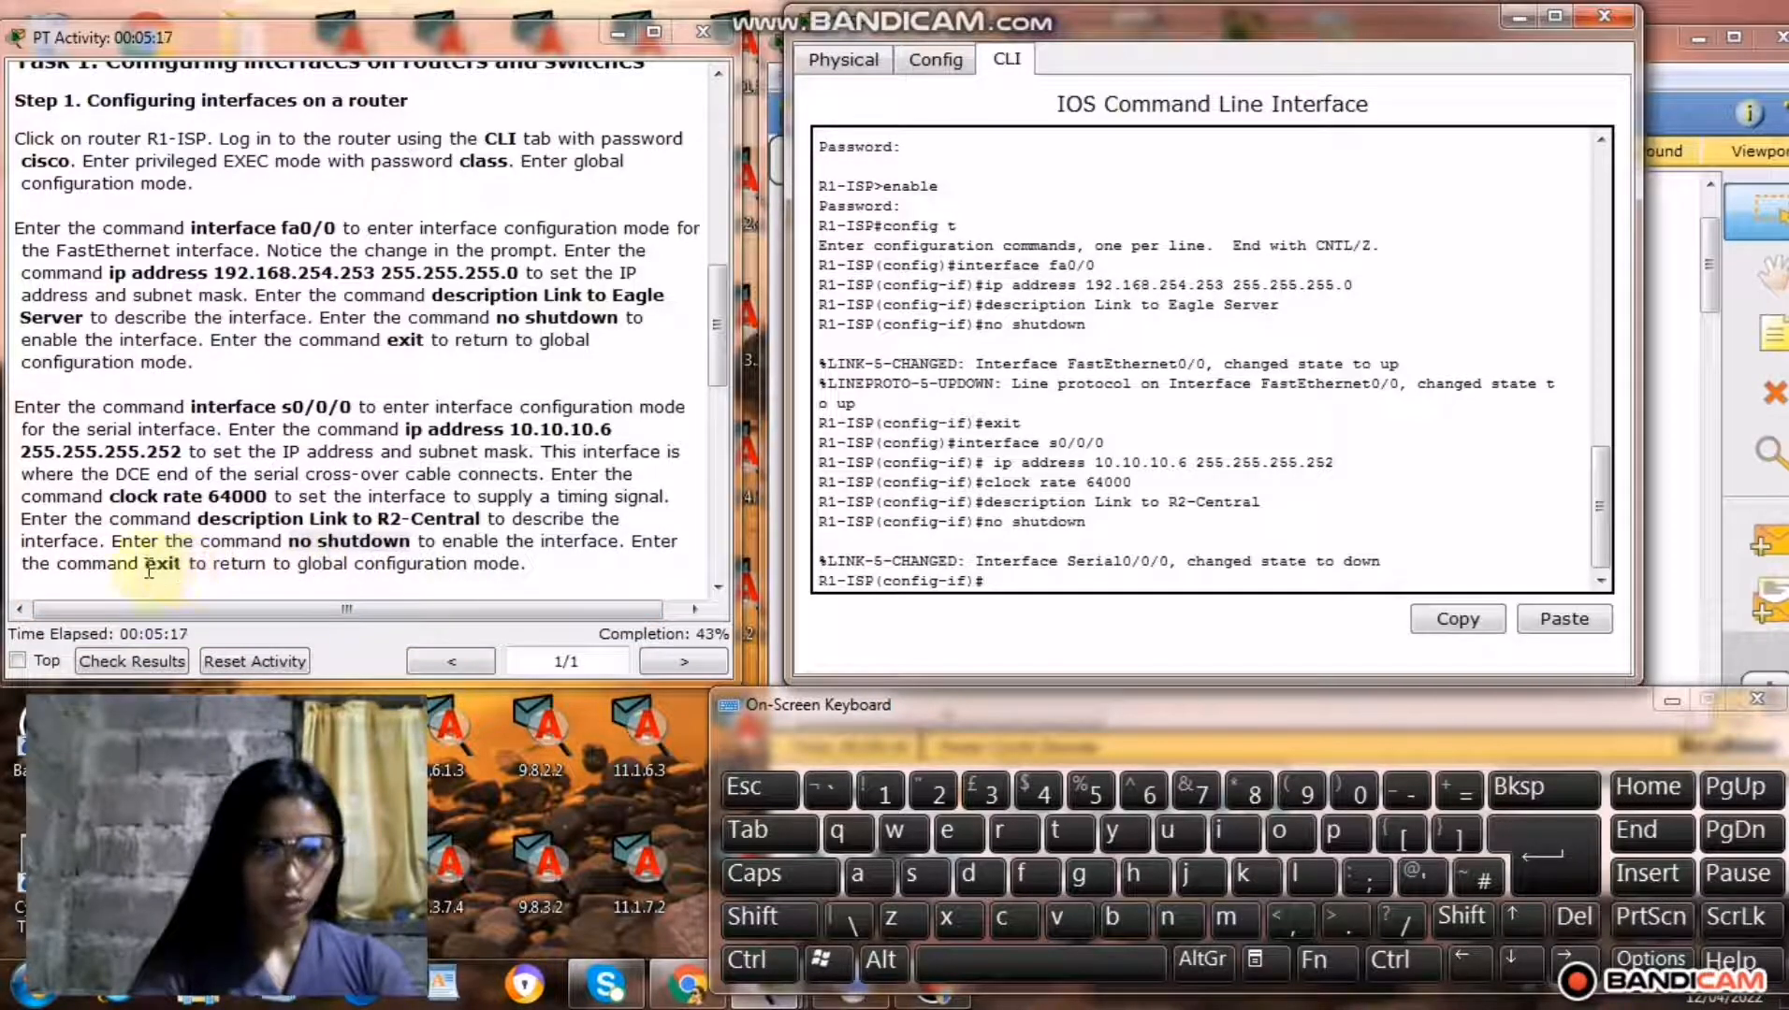
Copy the command exit from the instructions and run it to leave R1-ISP's s0/0/0 interface configuration.
{"action": "left_click_drag", "start_coordinate": [145, 564], "coordinate": [196, 562]}
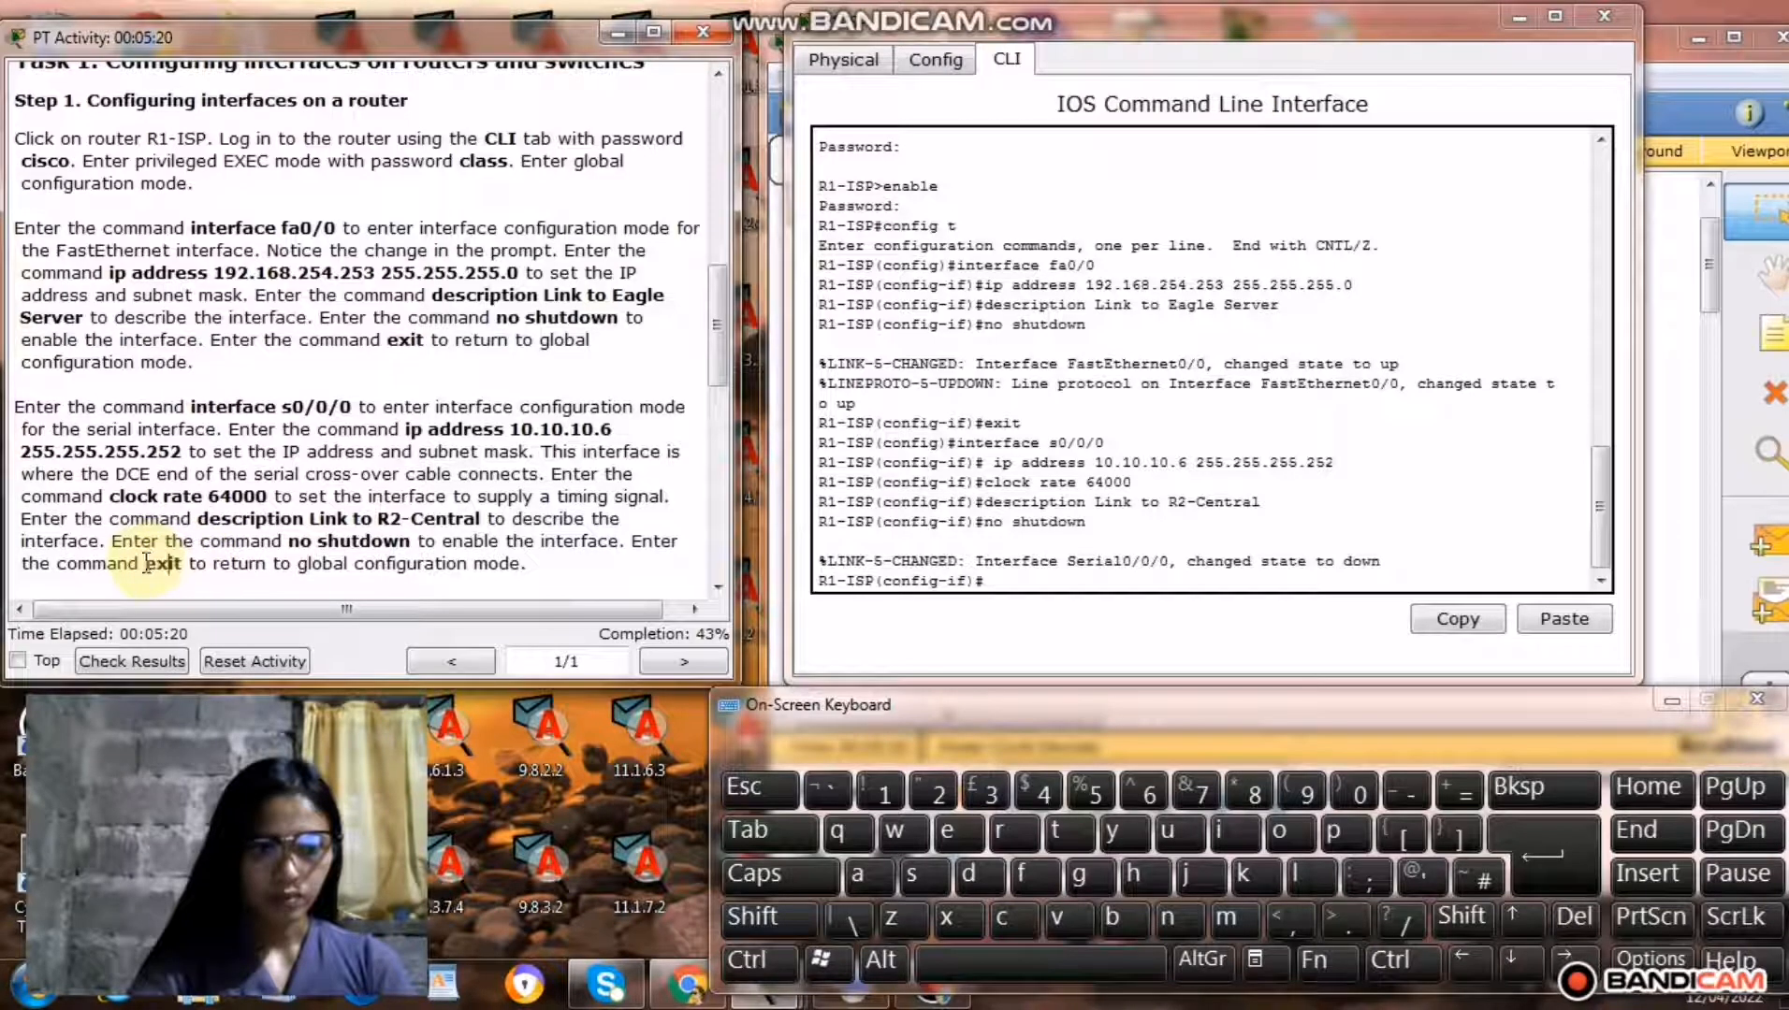
{"action": "left_click_drag", "start_coordinate": [146, 563], "coordinate": [191, 568]}
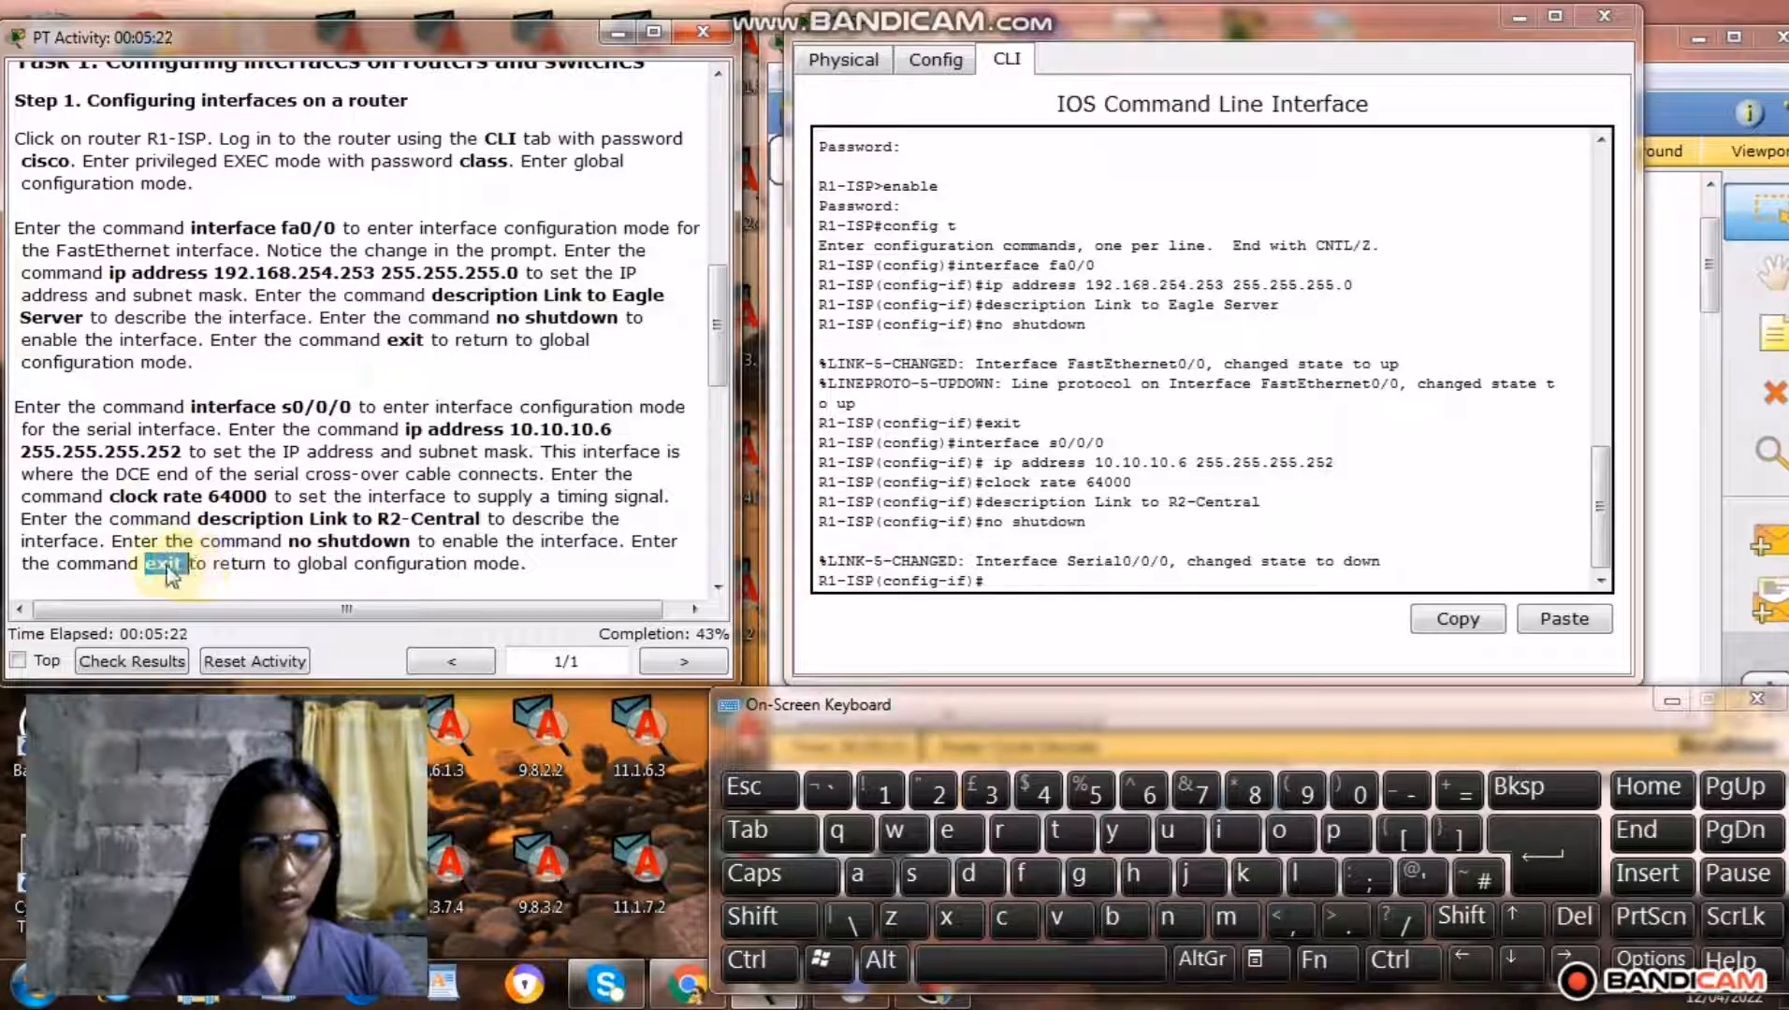
{"action": "right_click", "coordinate": [167, 572]}
{"action": "left_click", "coordinate": [229, 677]}
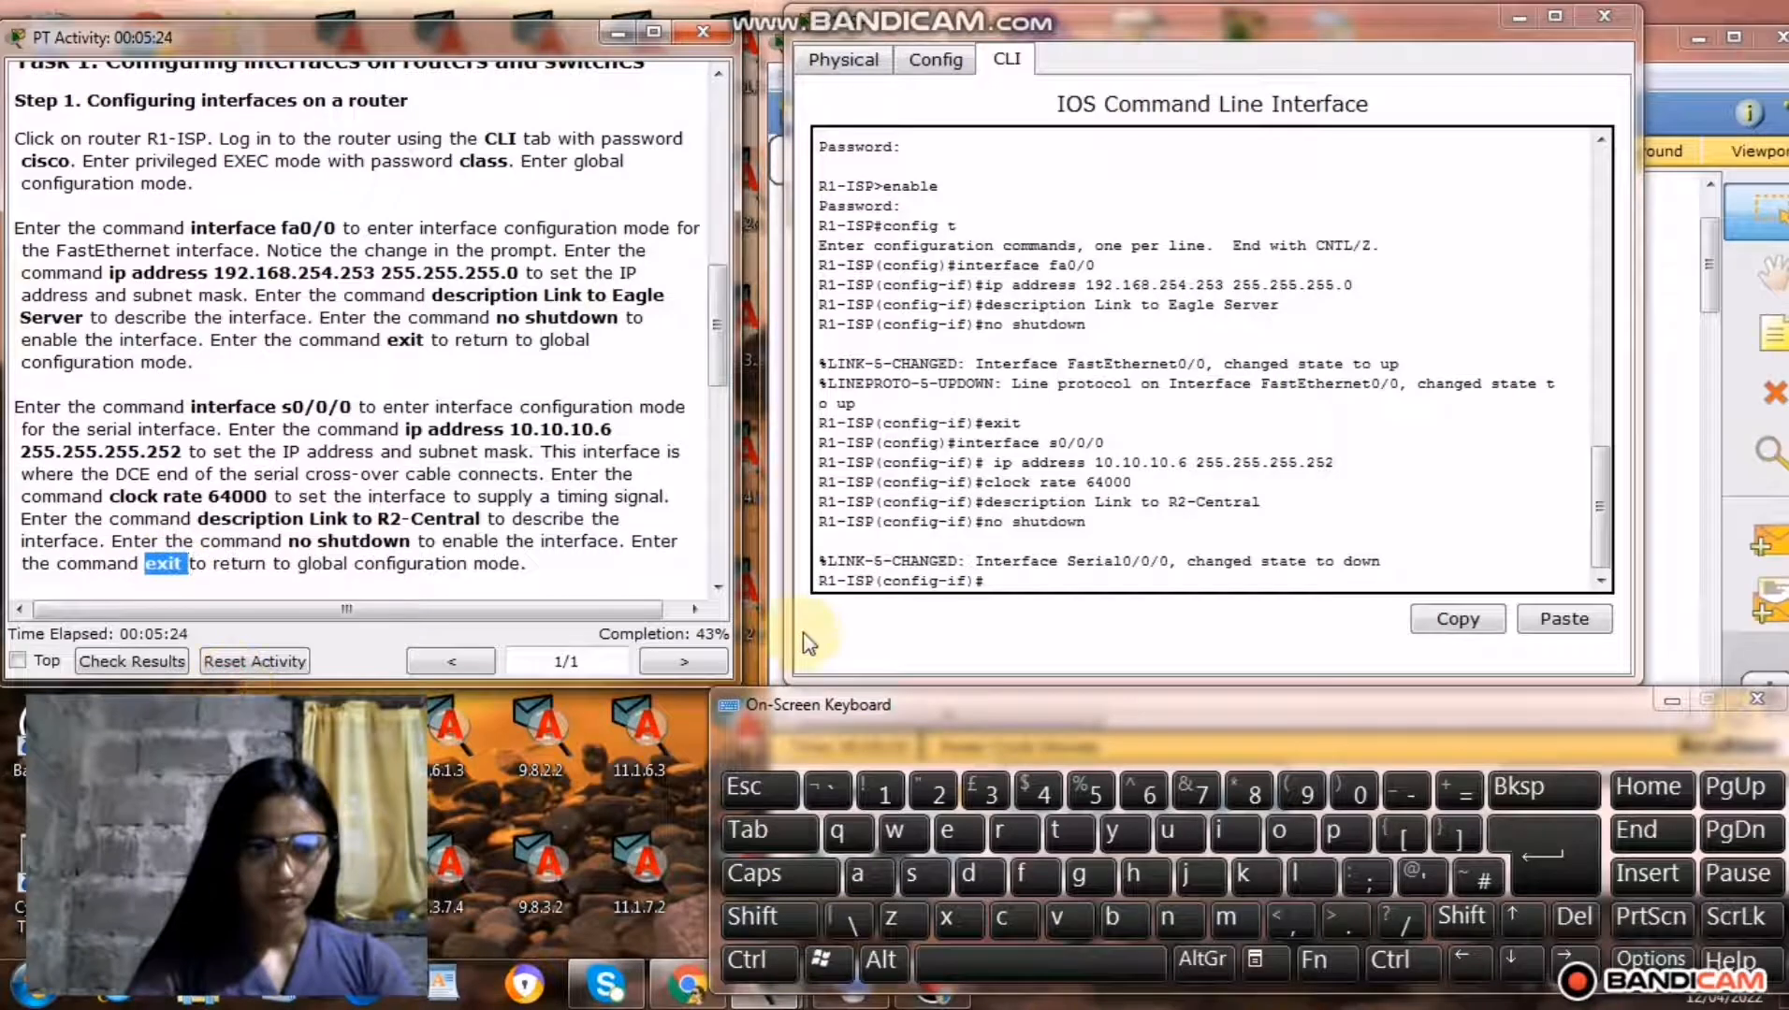
{"action": "left_click", "coordinate": [1012, 581]}
{"action": "right_click", "coordinate": [1015, 581]}
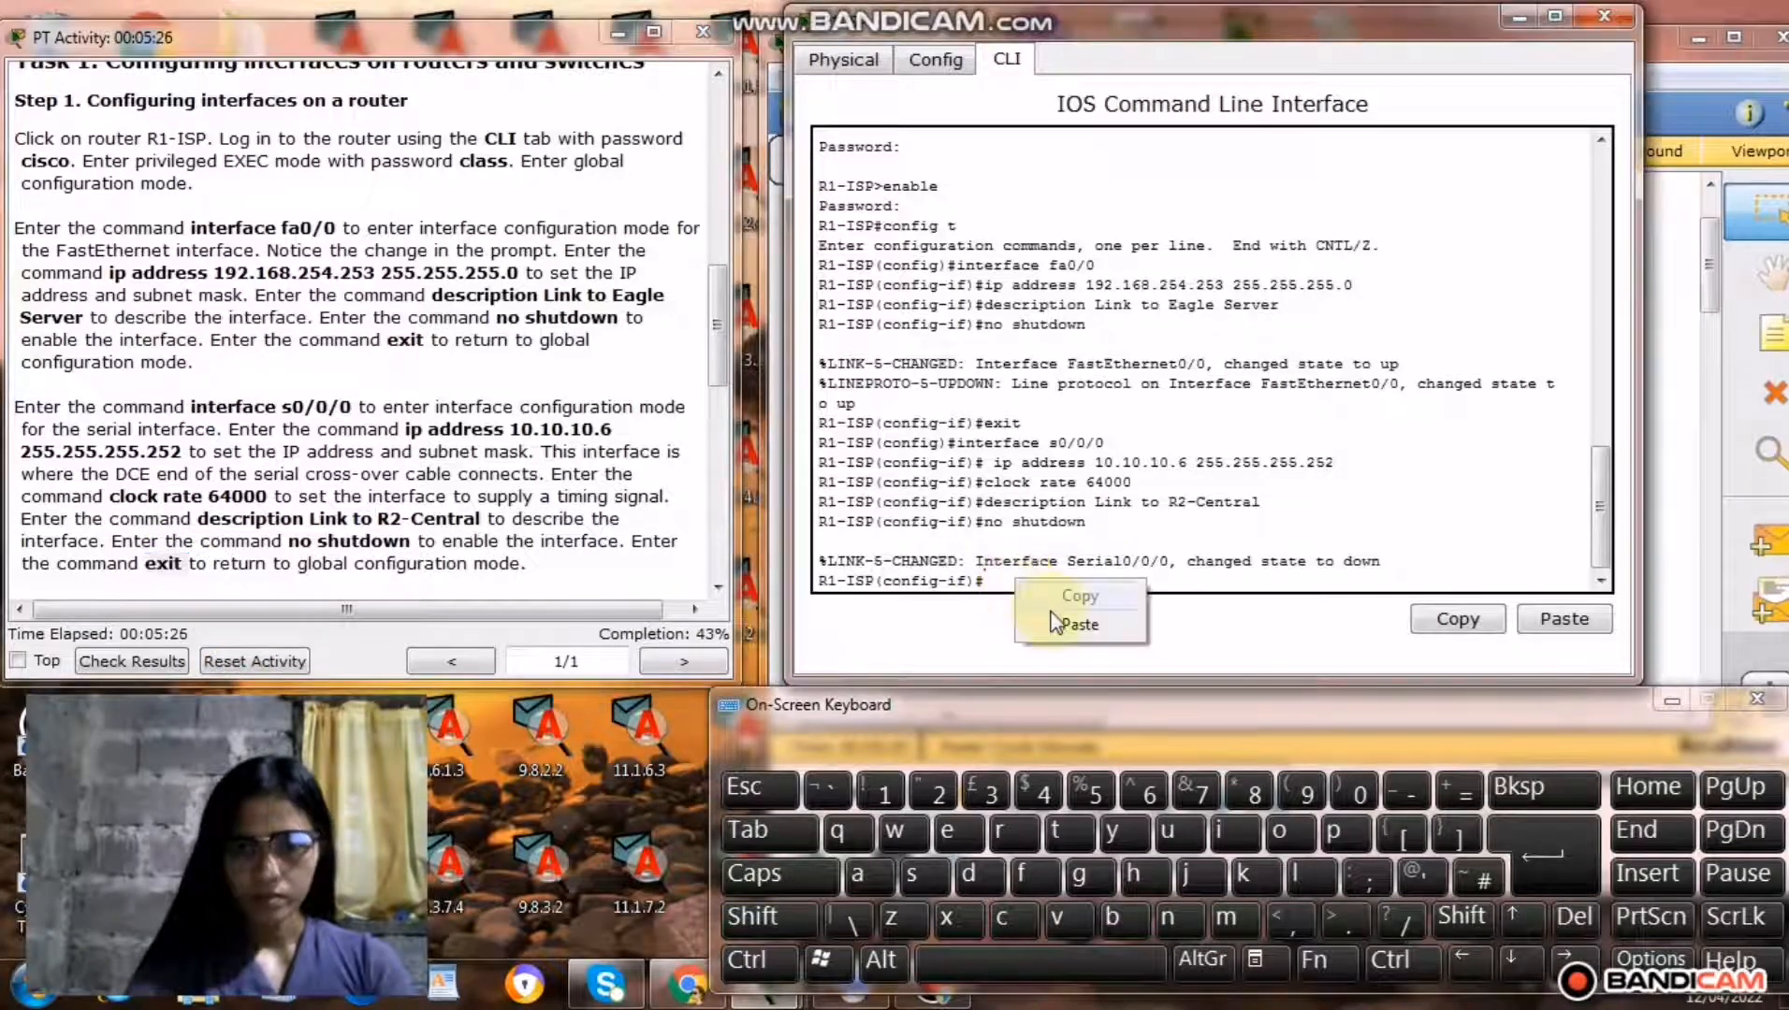
{"action": "left_click", "coordinate": [1055, 622]}
{"action": "left_click", "coordinate": [1531, 851]}
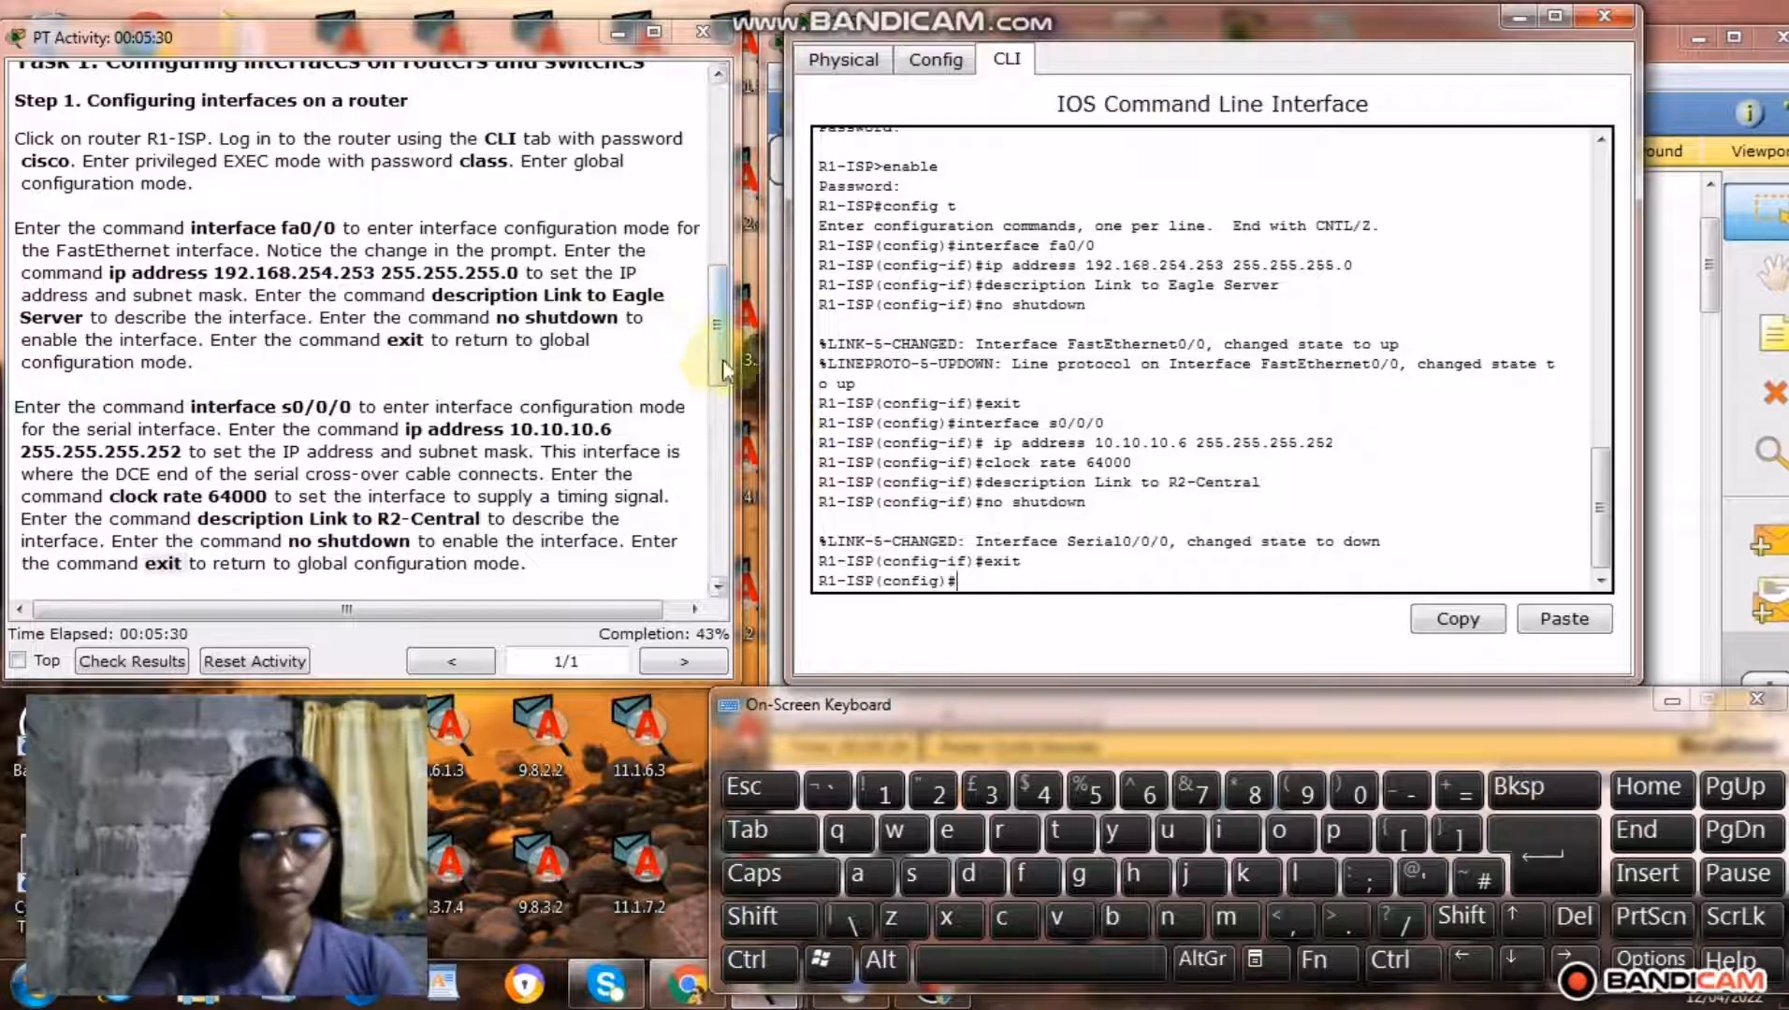
Leave global configuration mode on R1-ISP and return to the privileged EXEC prompt, as the instructions require.
{"action": "left_click_drag", "start_coordinate": [722, 359], "coordinate": [723, 407]}
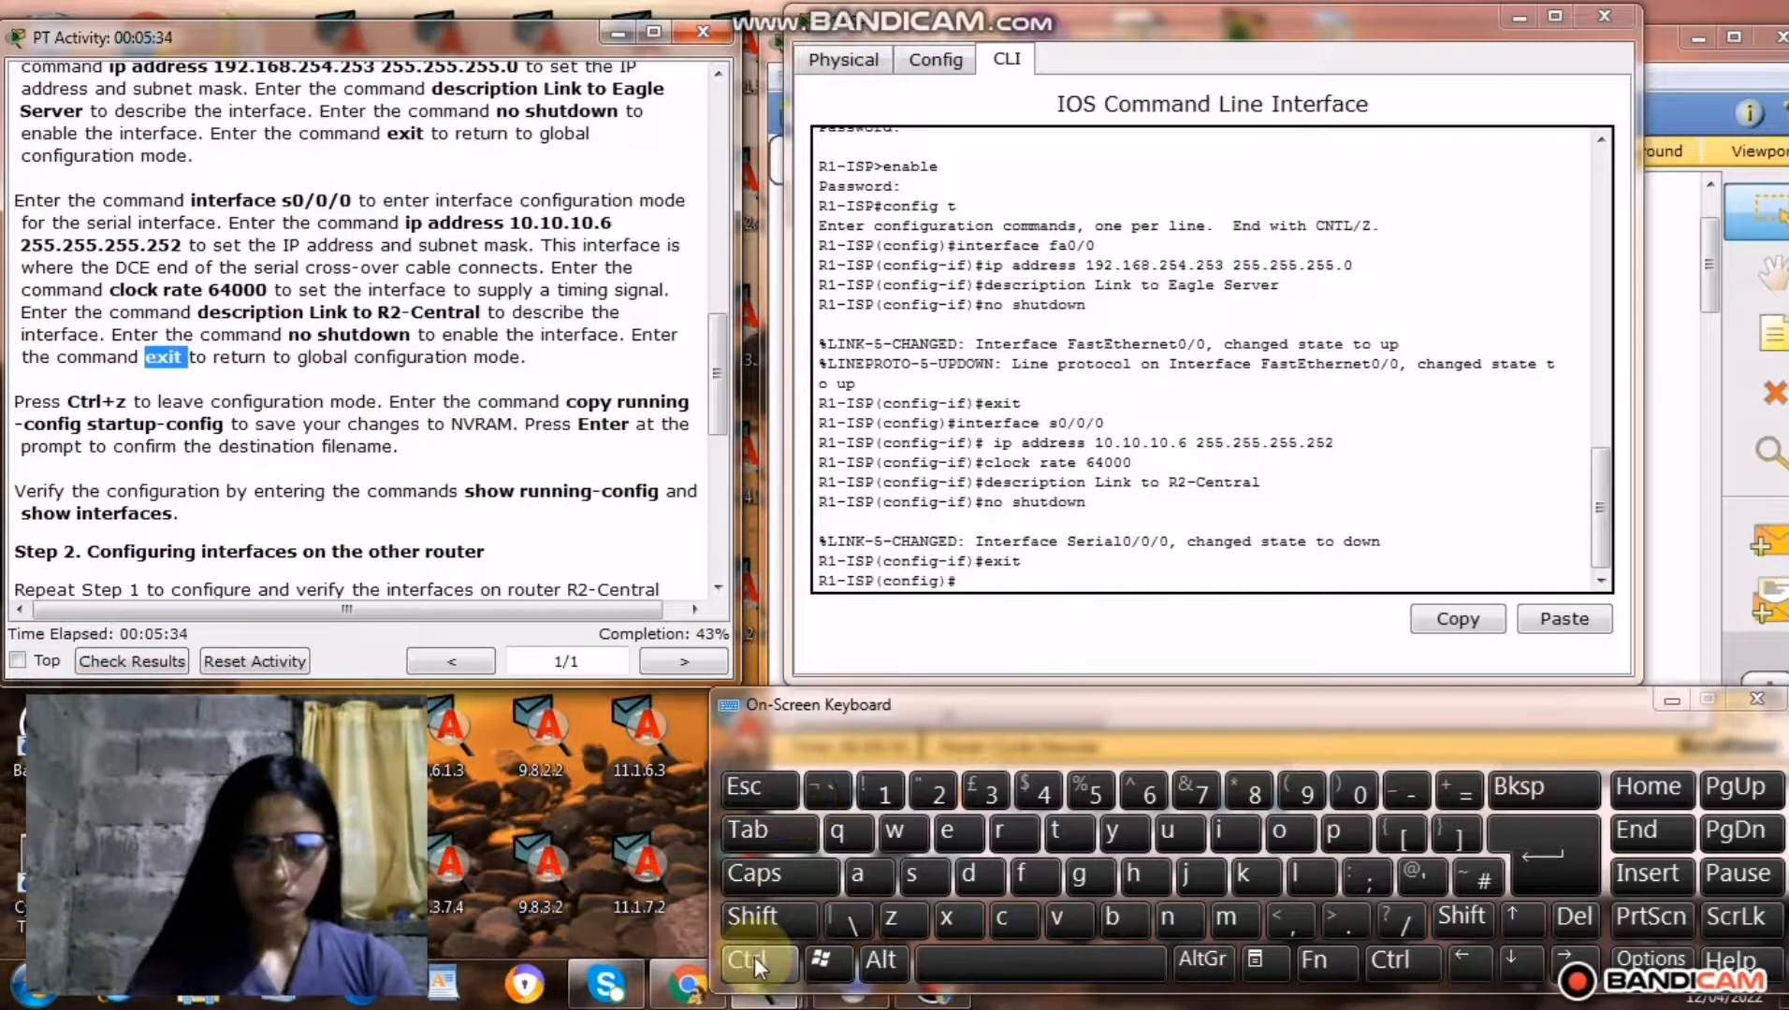
{"action": "left_click", "coordinate": [968, 582]}
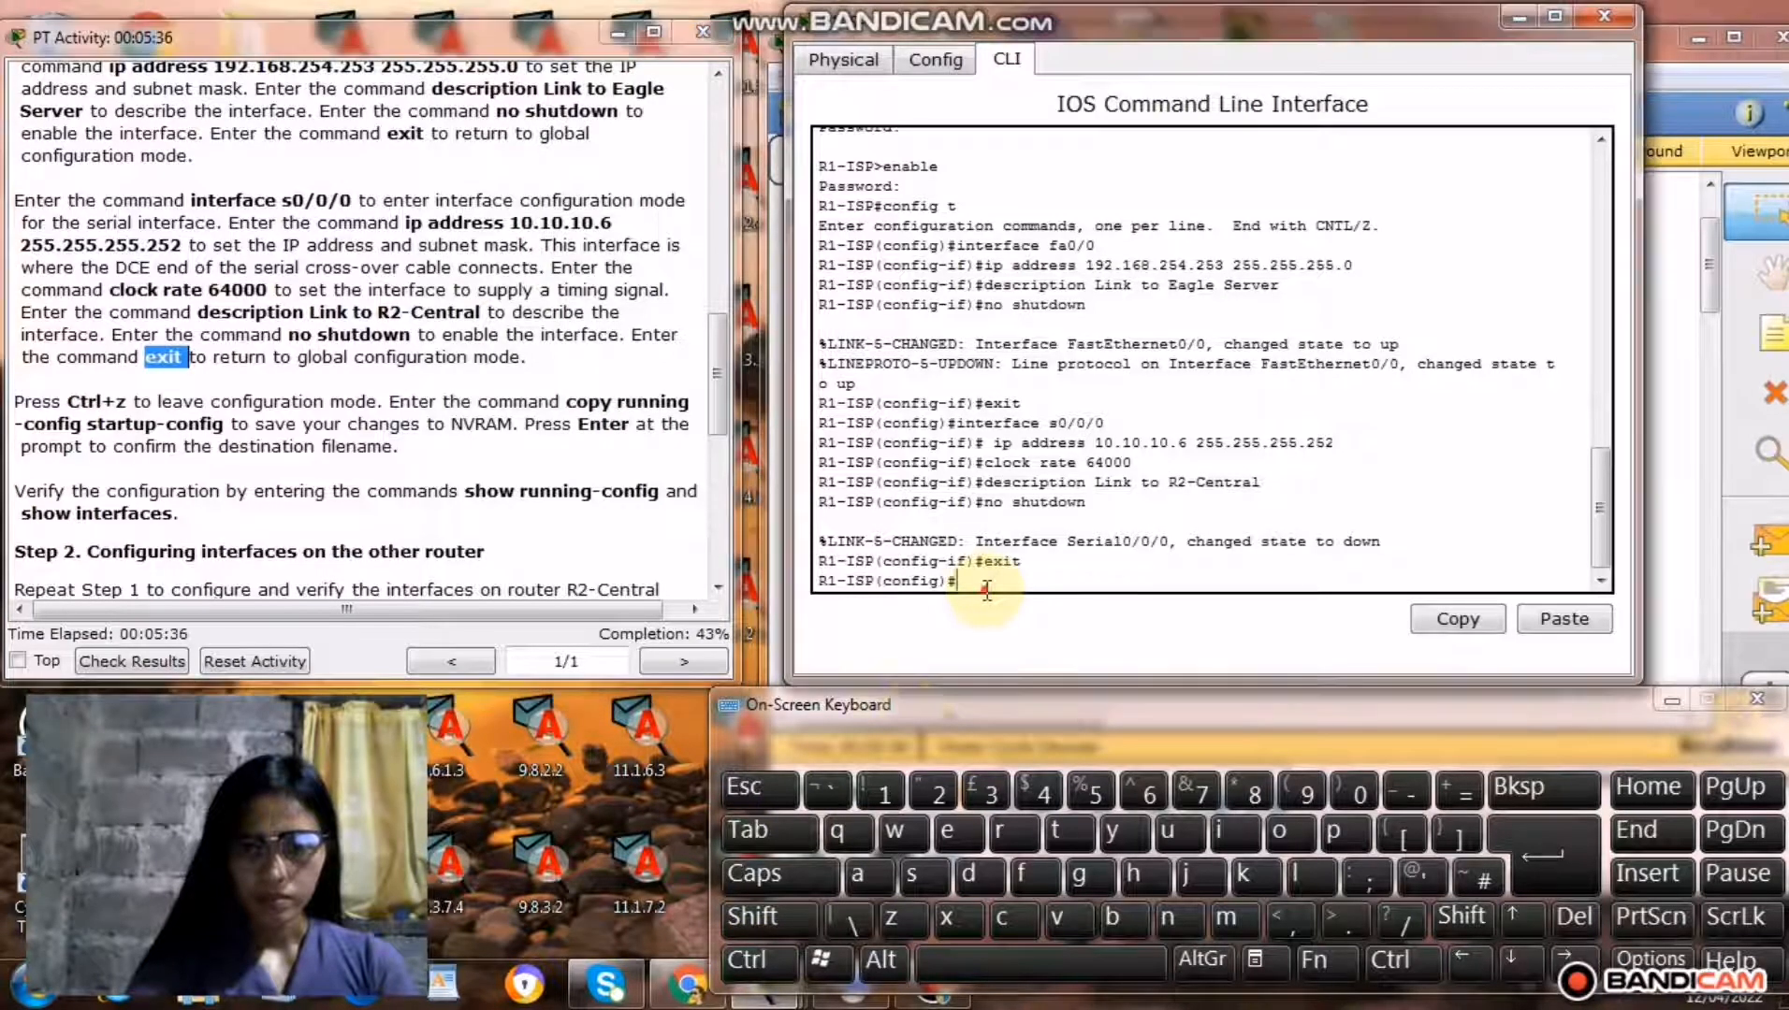
{"action": "left_click", "coordinate": [767, 974]}
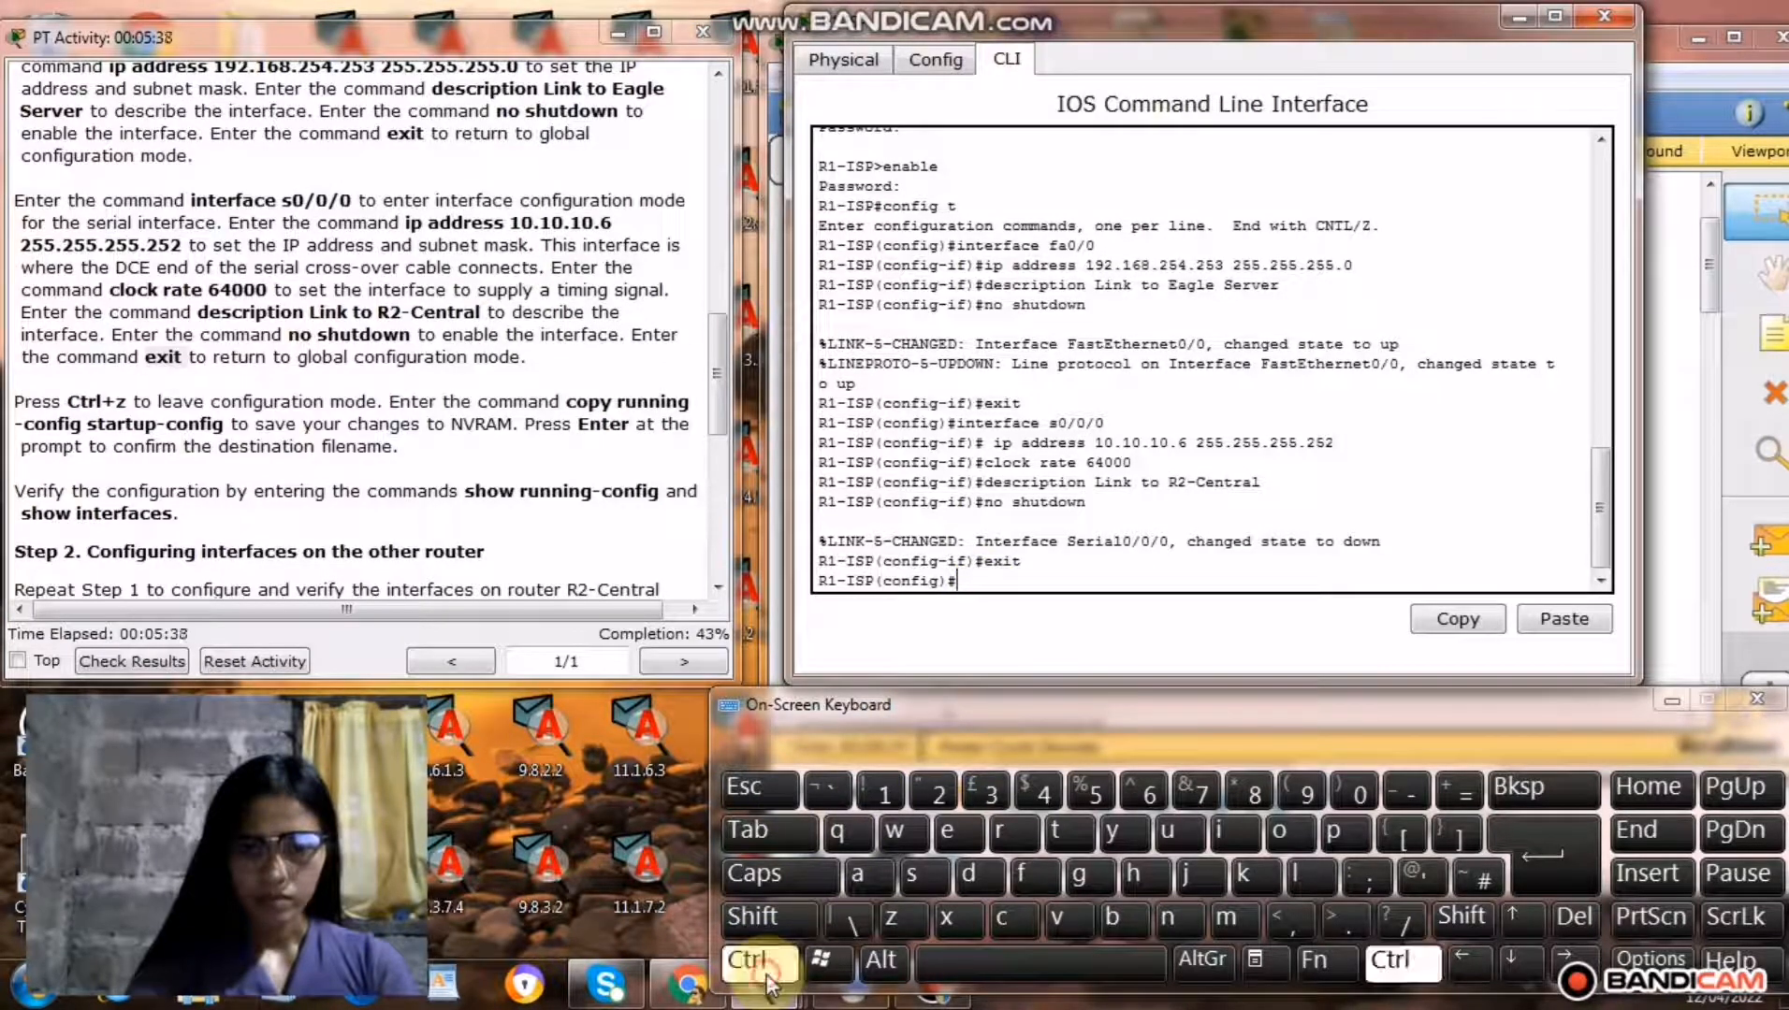
{"action": "left_click", "coordinate": [895, 912]}
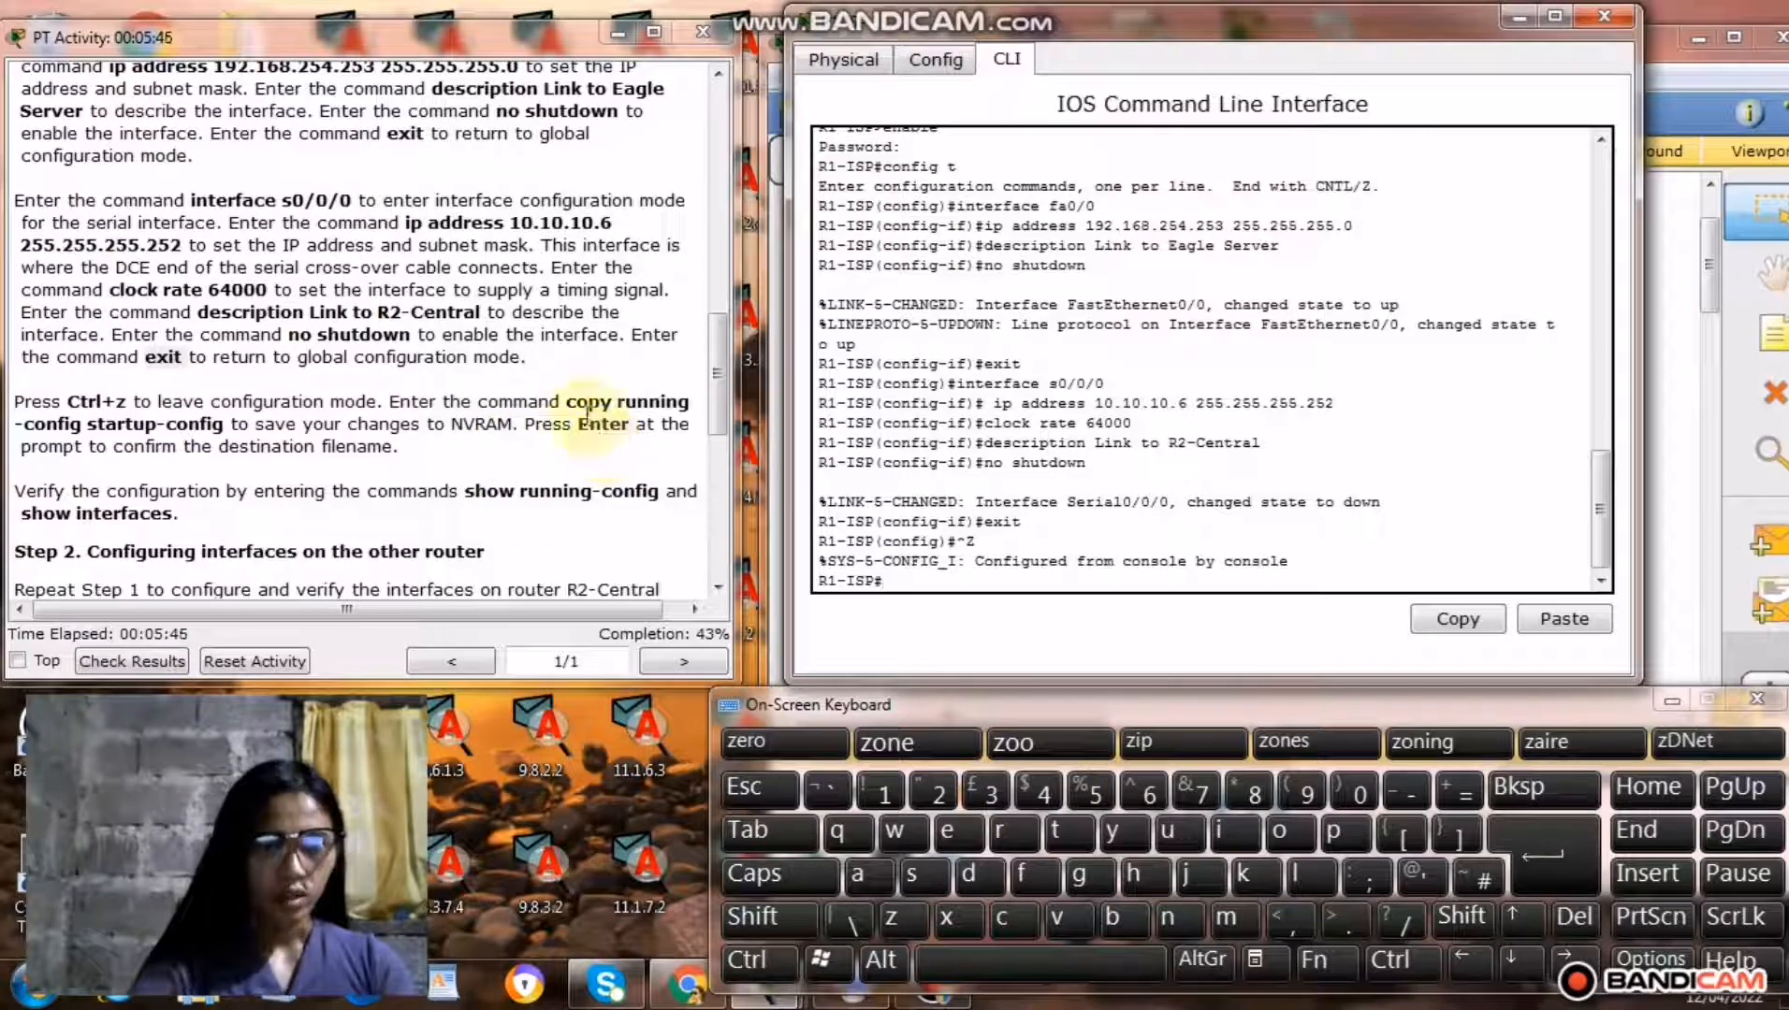
Copy the command copy running-config startup-config from the instructions, run it on R1-ISP and accept the default destination filename.
{"action": "left_click_drag", "start_coordinate": [566, 402], "coordinate": [226, 428]}
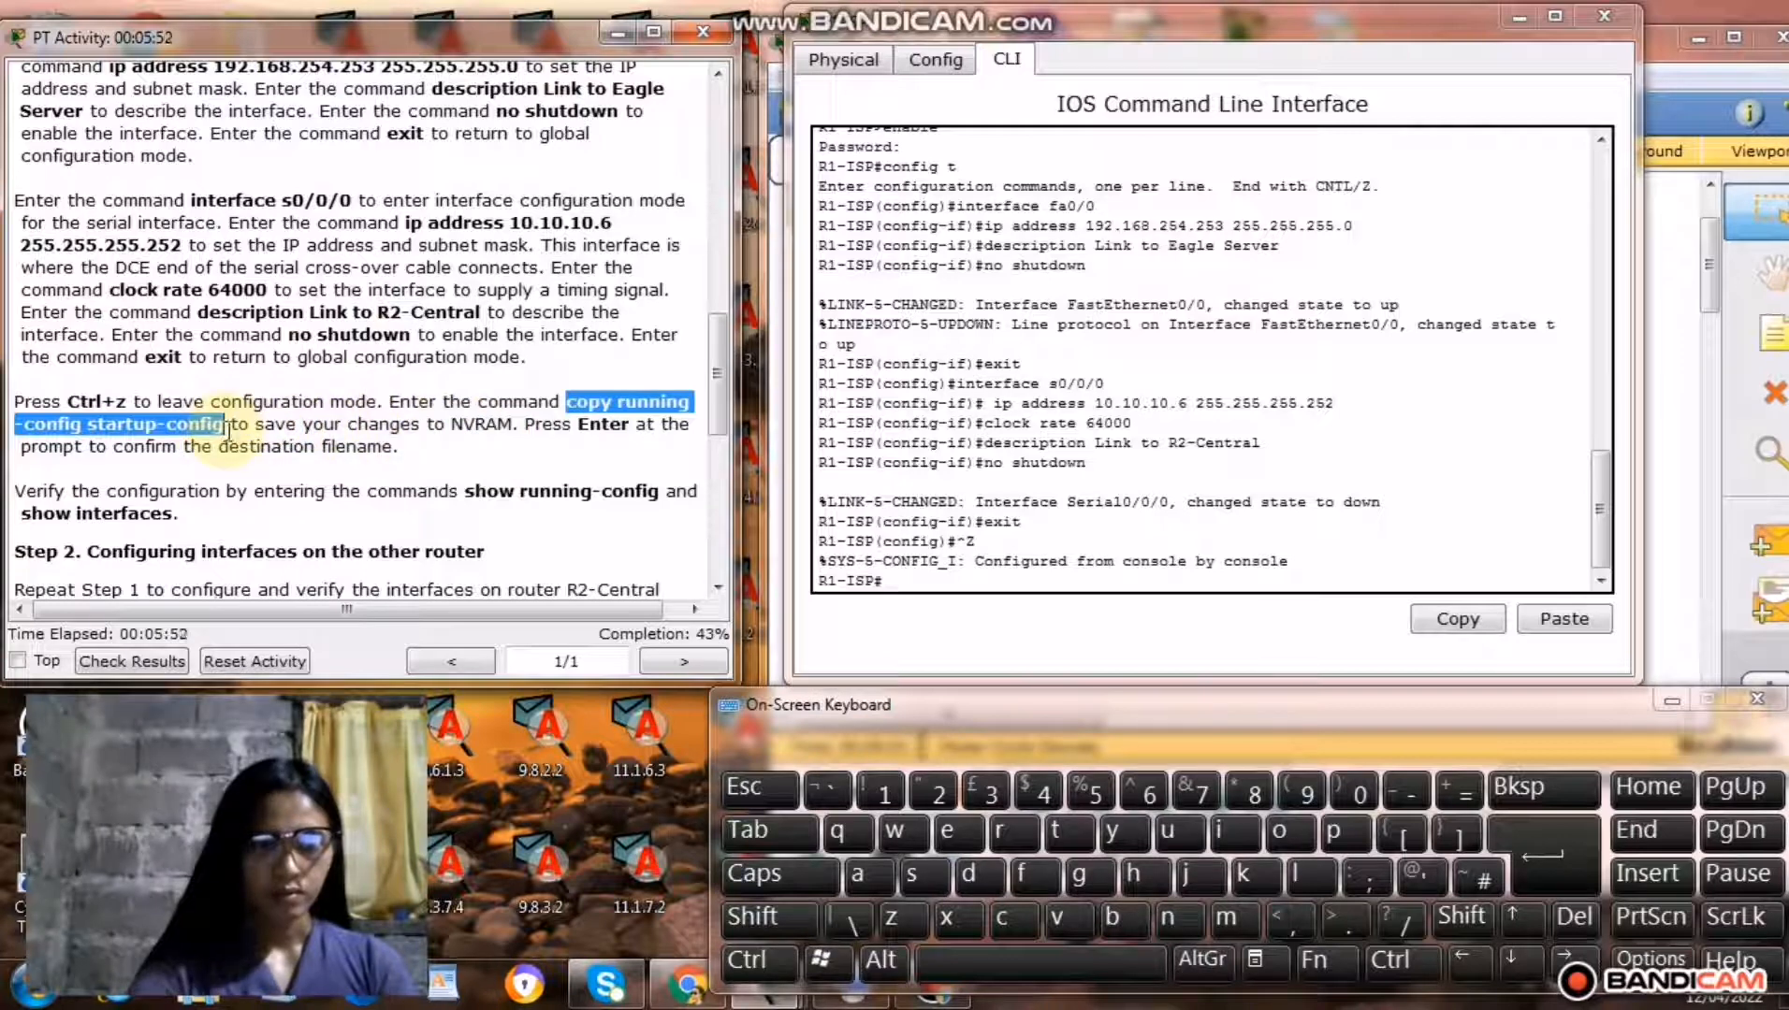
{"action": "right_click", "coordinate": [190, 429]}
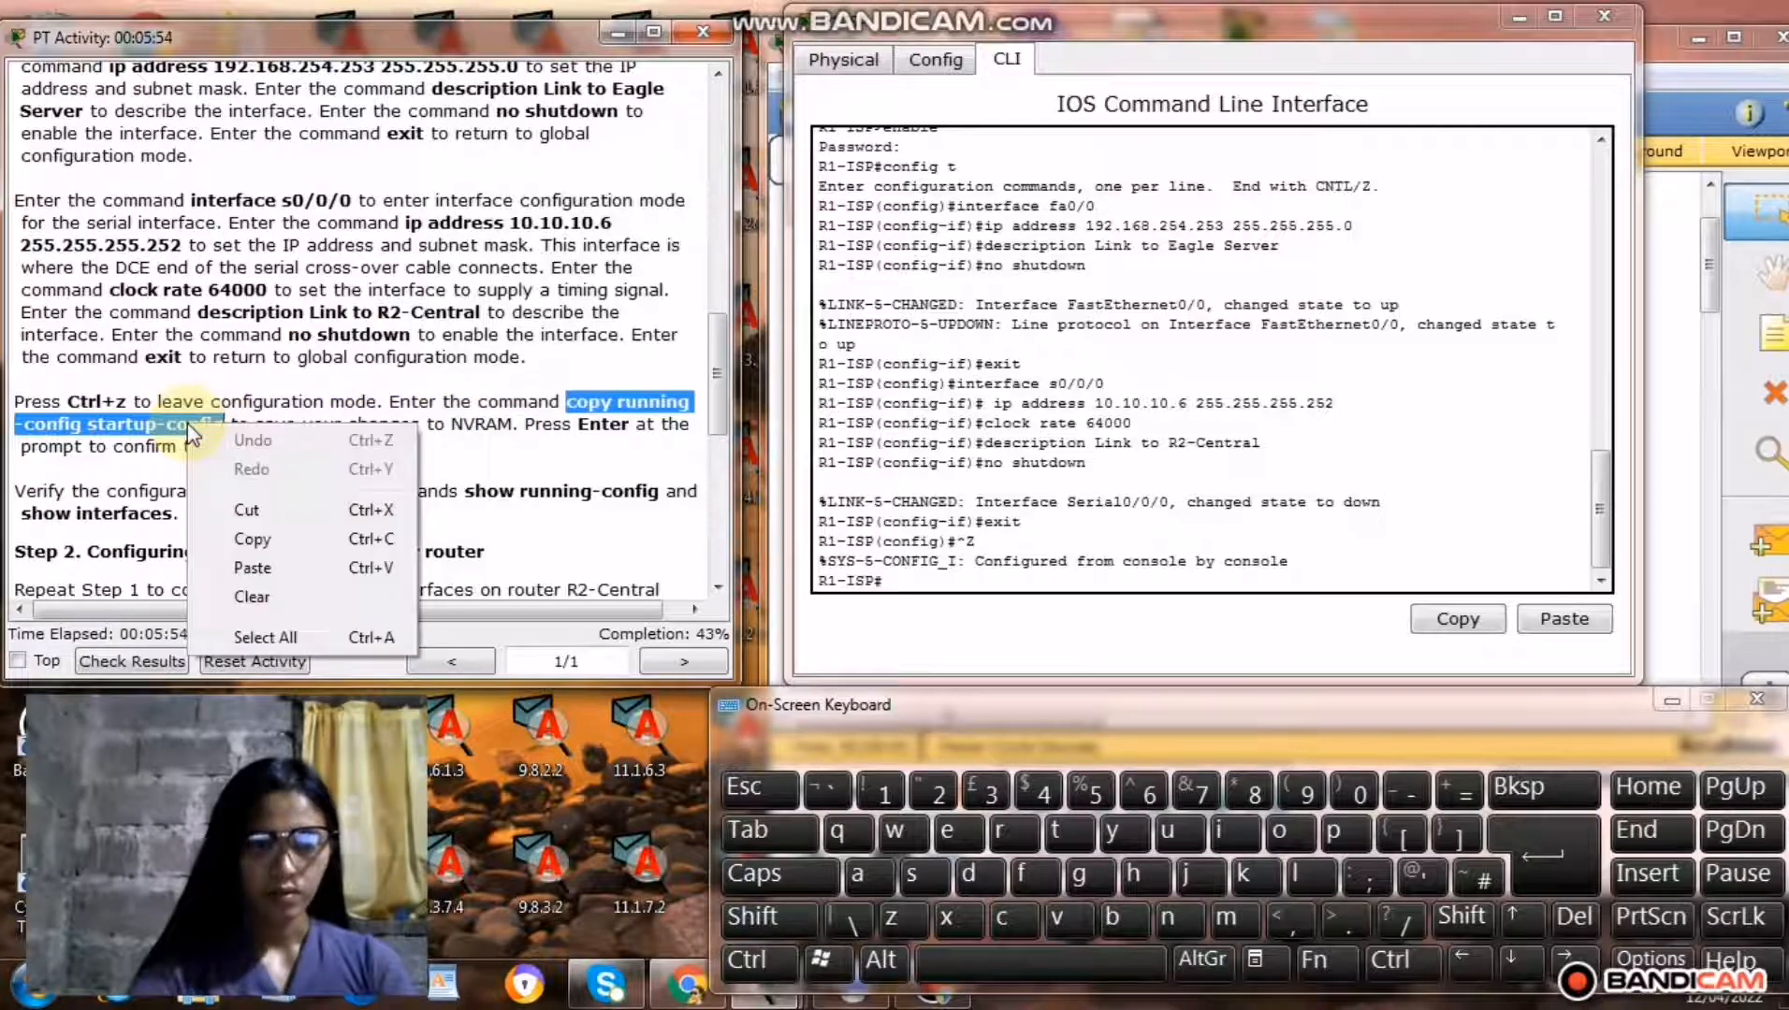
{"action": "left_click", "coordinate": [245, 539]}
{"action": "left_click", "coordinate": [910, 585]}
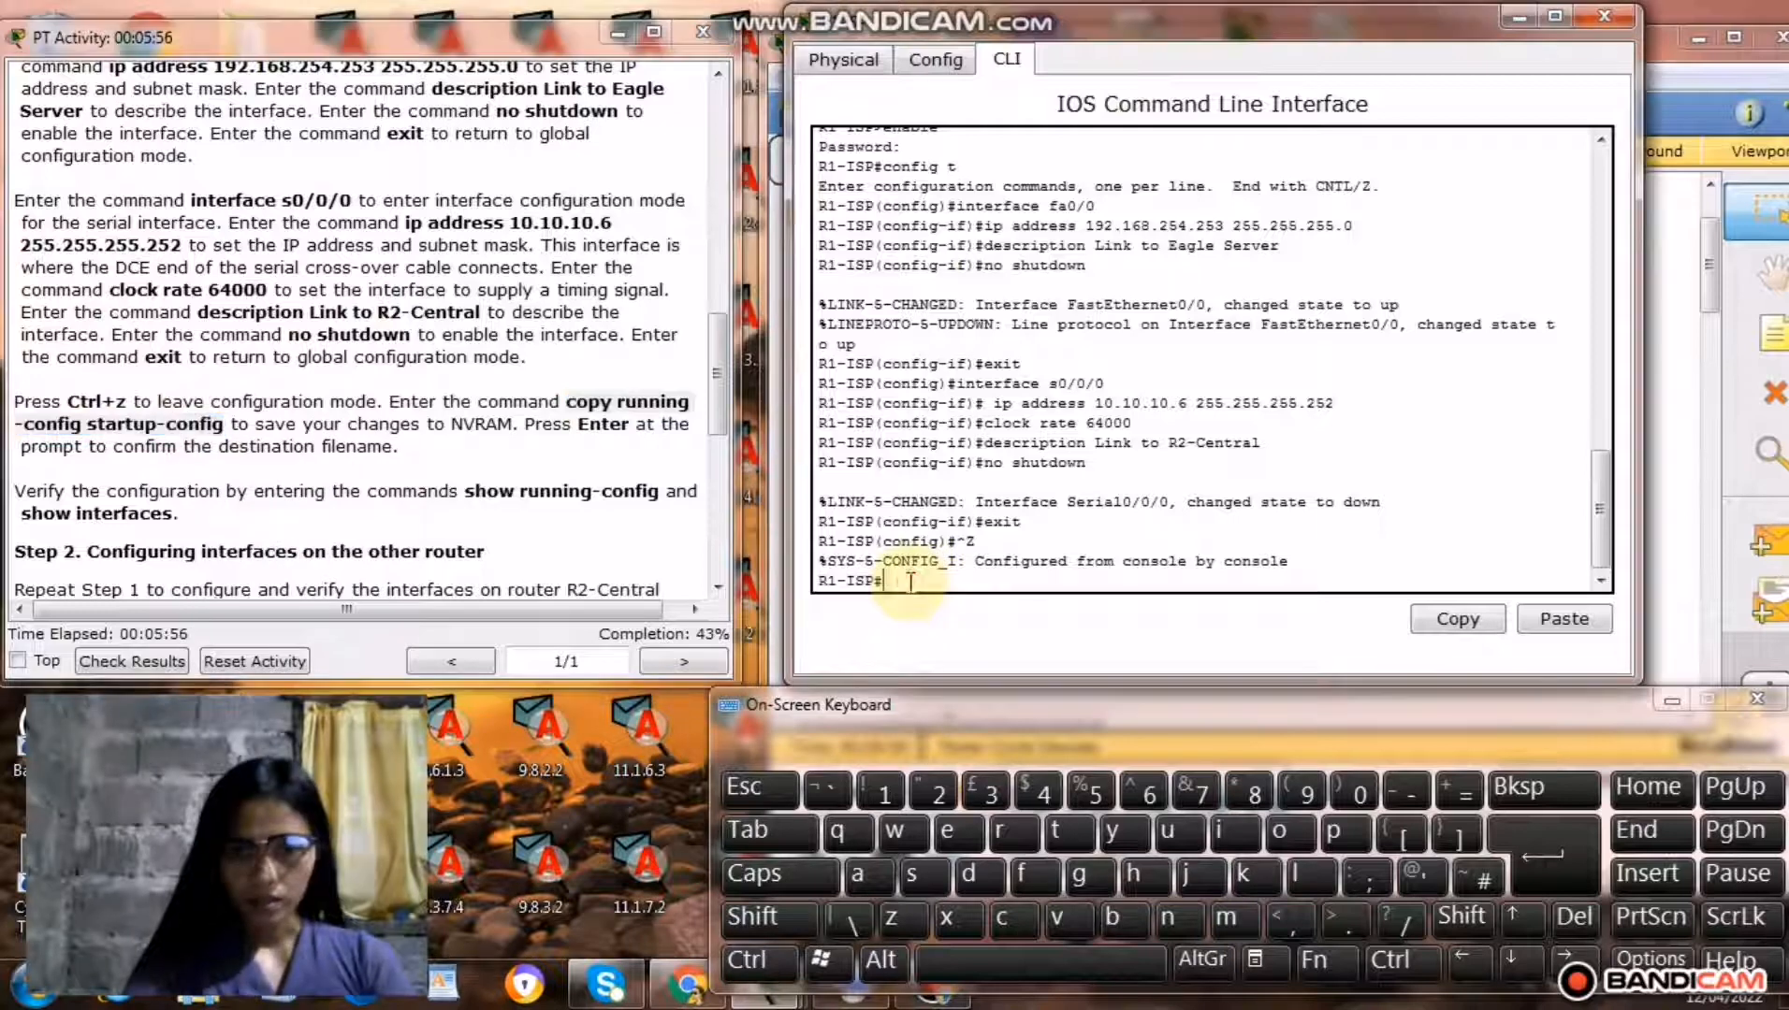
{"action": "right_click", "coordinate": [909, 587]}
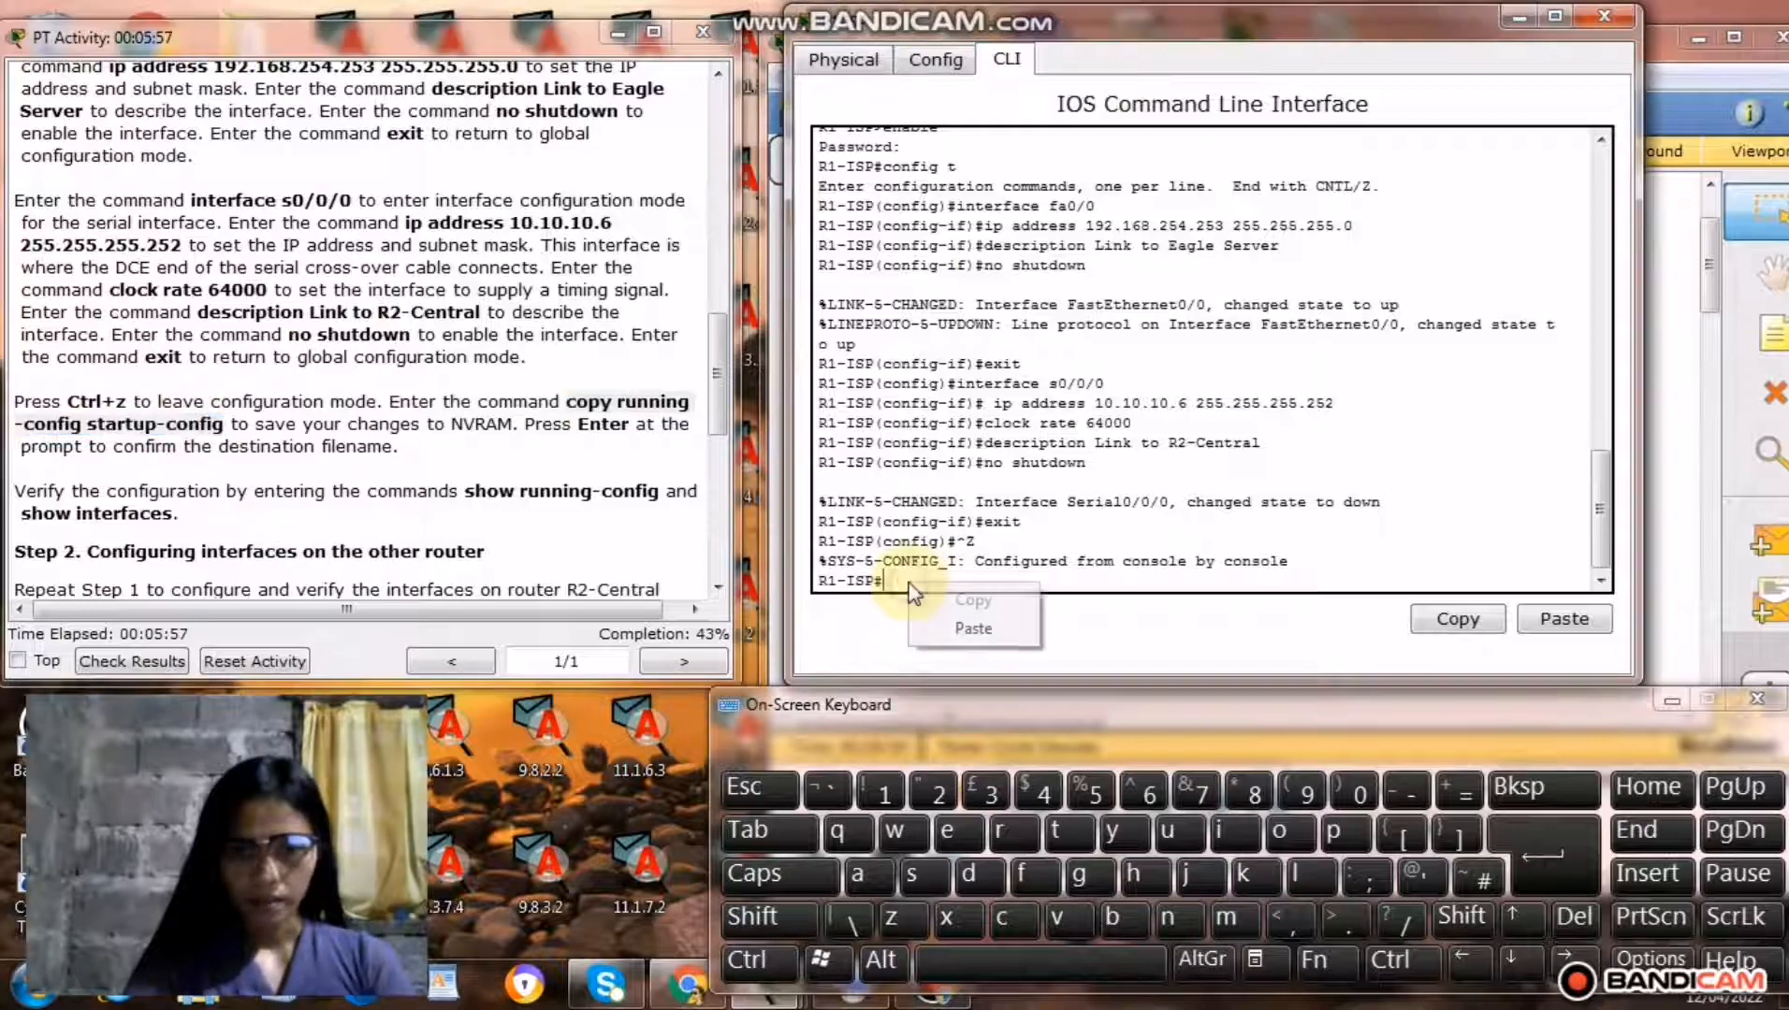
{"action": "left_click", "coordinate": [969, 631]}
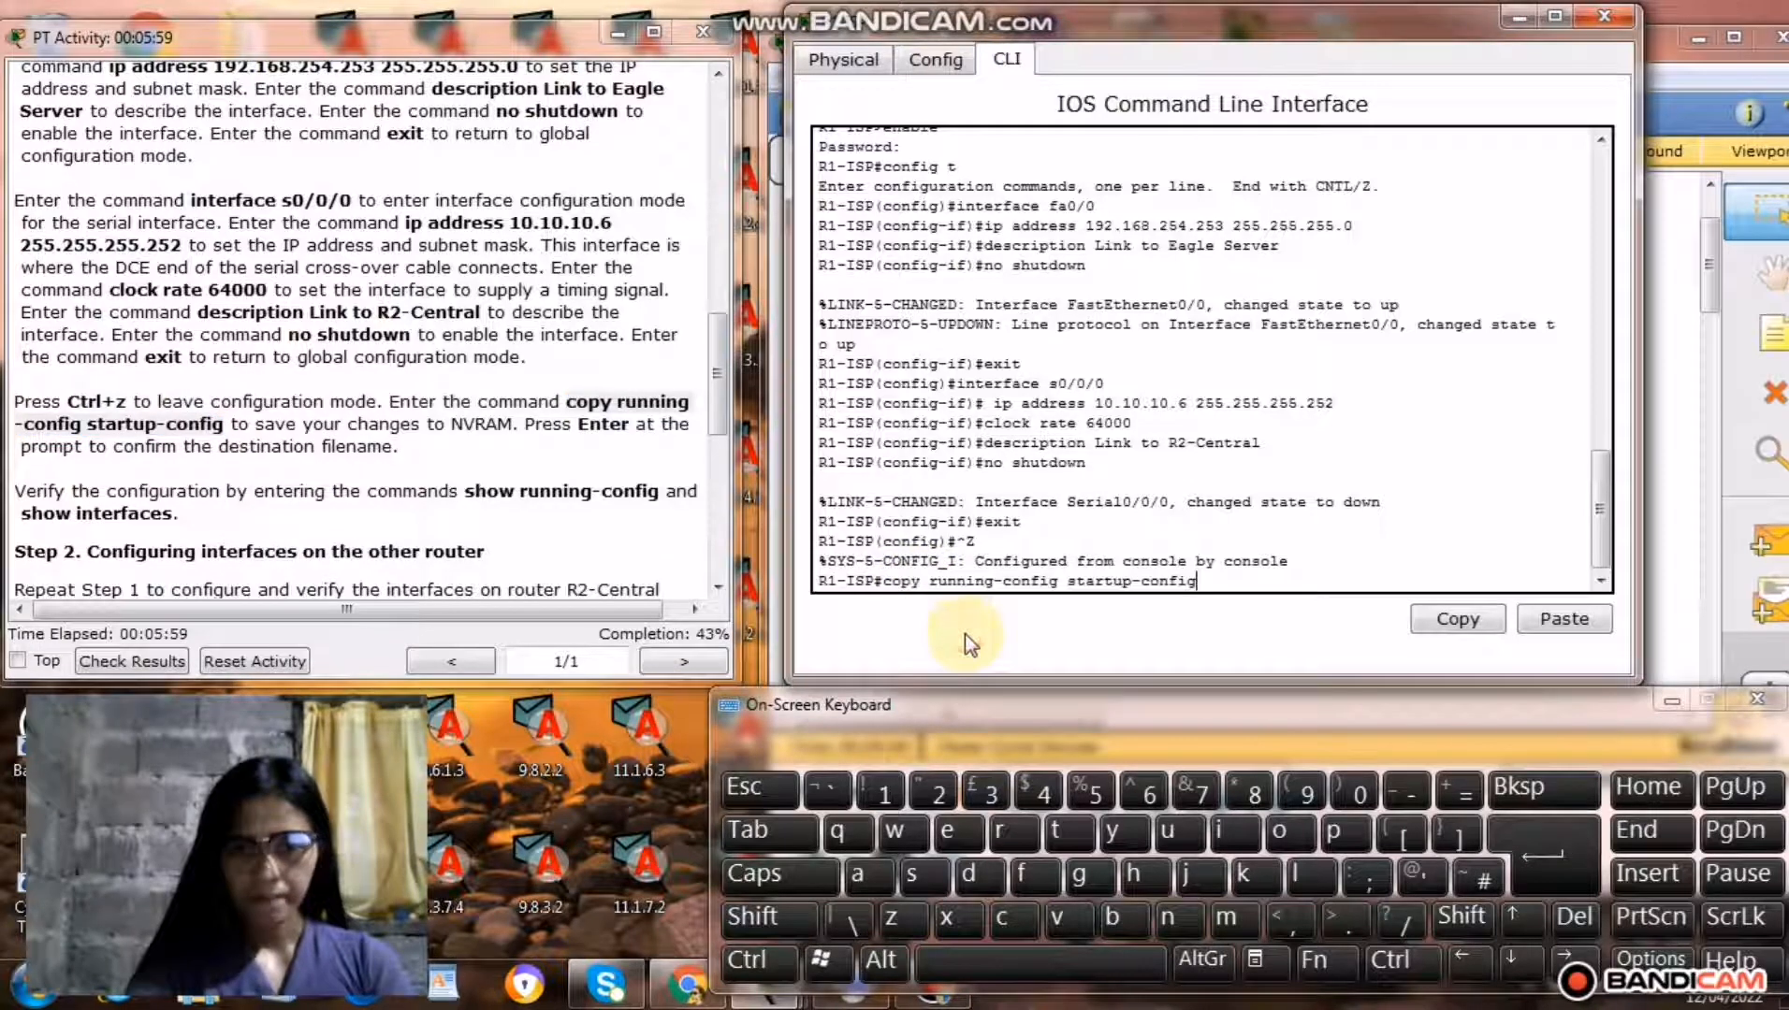
{"action": "left_click", "coordinate": [1528, 857]}
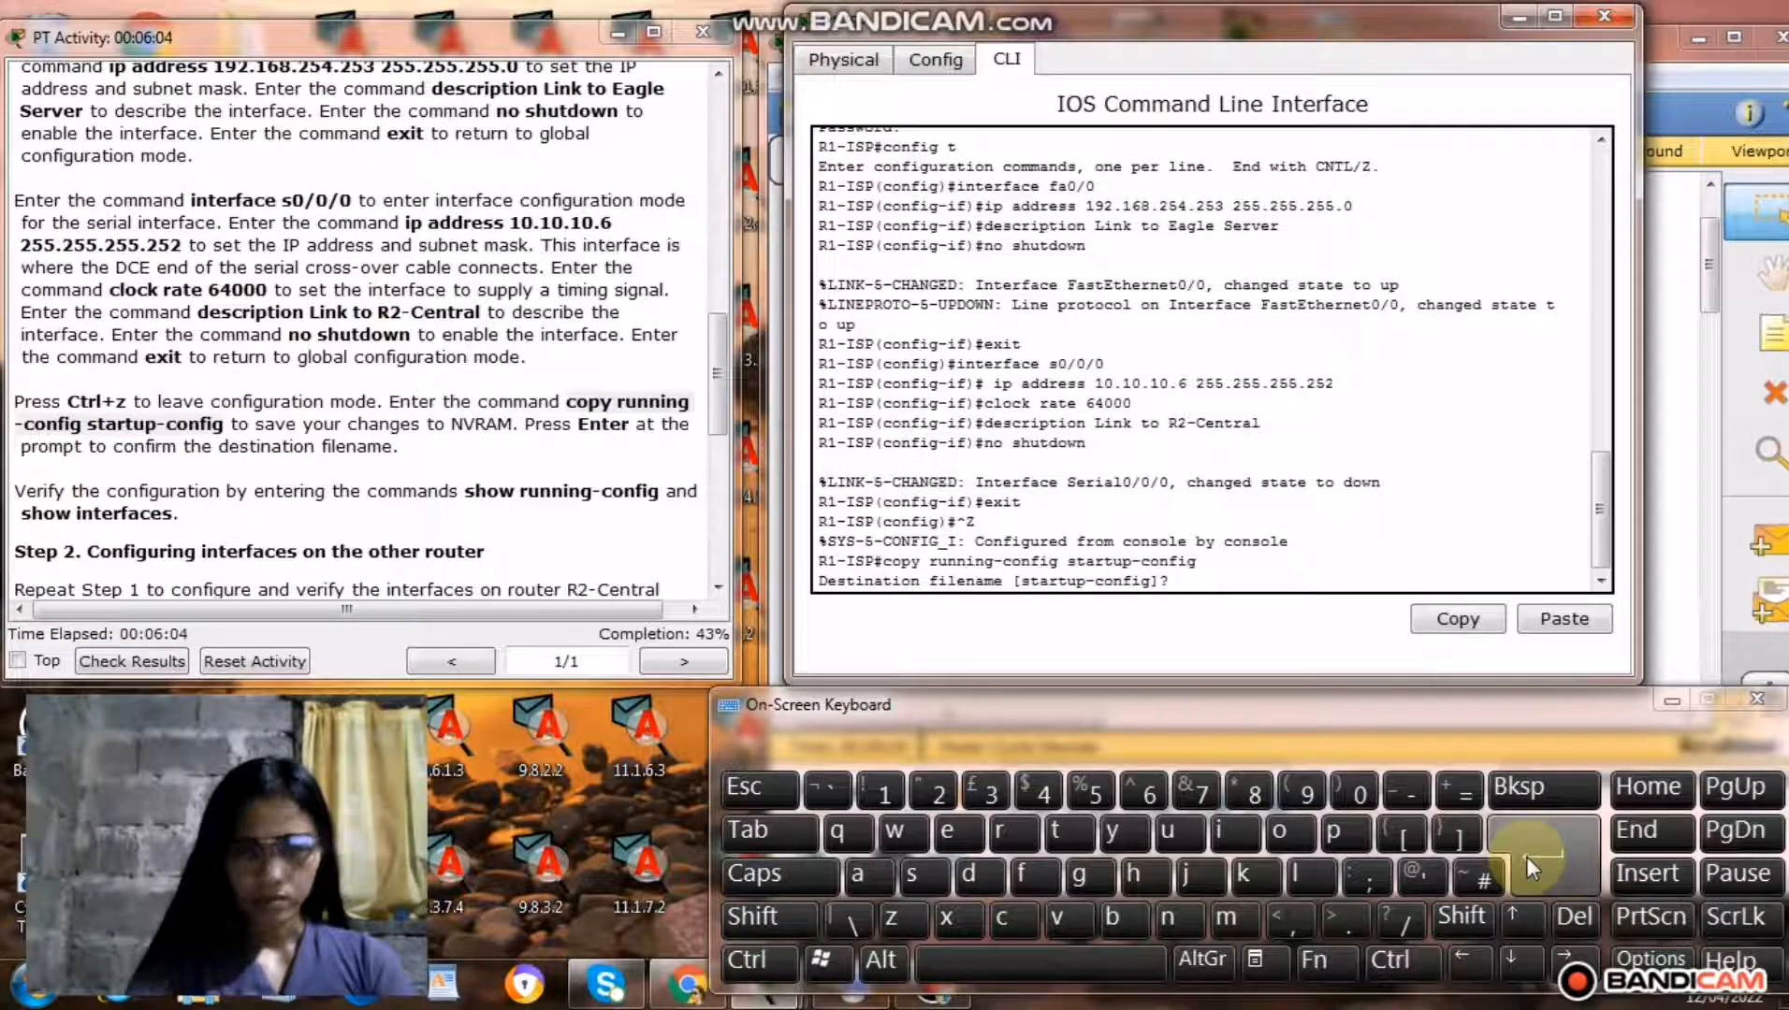
{"action": "left_click", "coordinate": [1525, 857]}
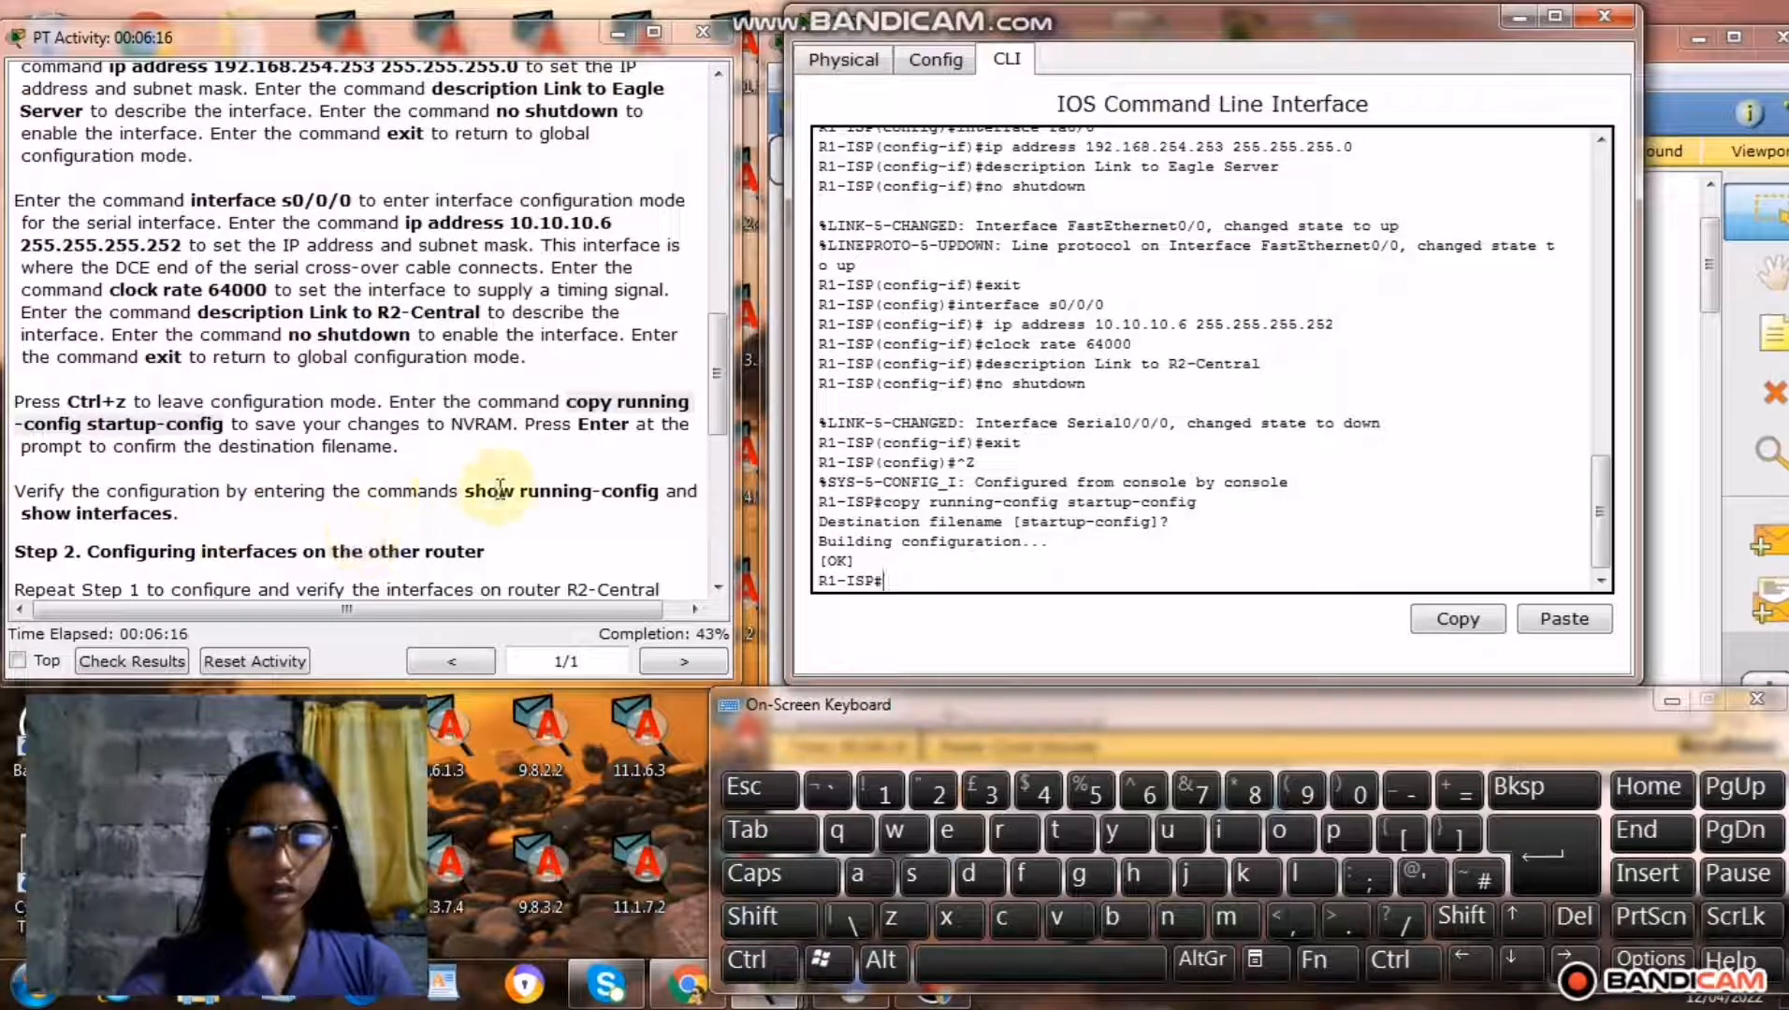
Copy the command show running-config from the instructions and run it on R1-ISP to verify the configuration.
{"action": "left_click_drag", "start_coordinate": [470, 492], "coordinate": [667, 496]}
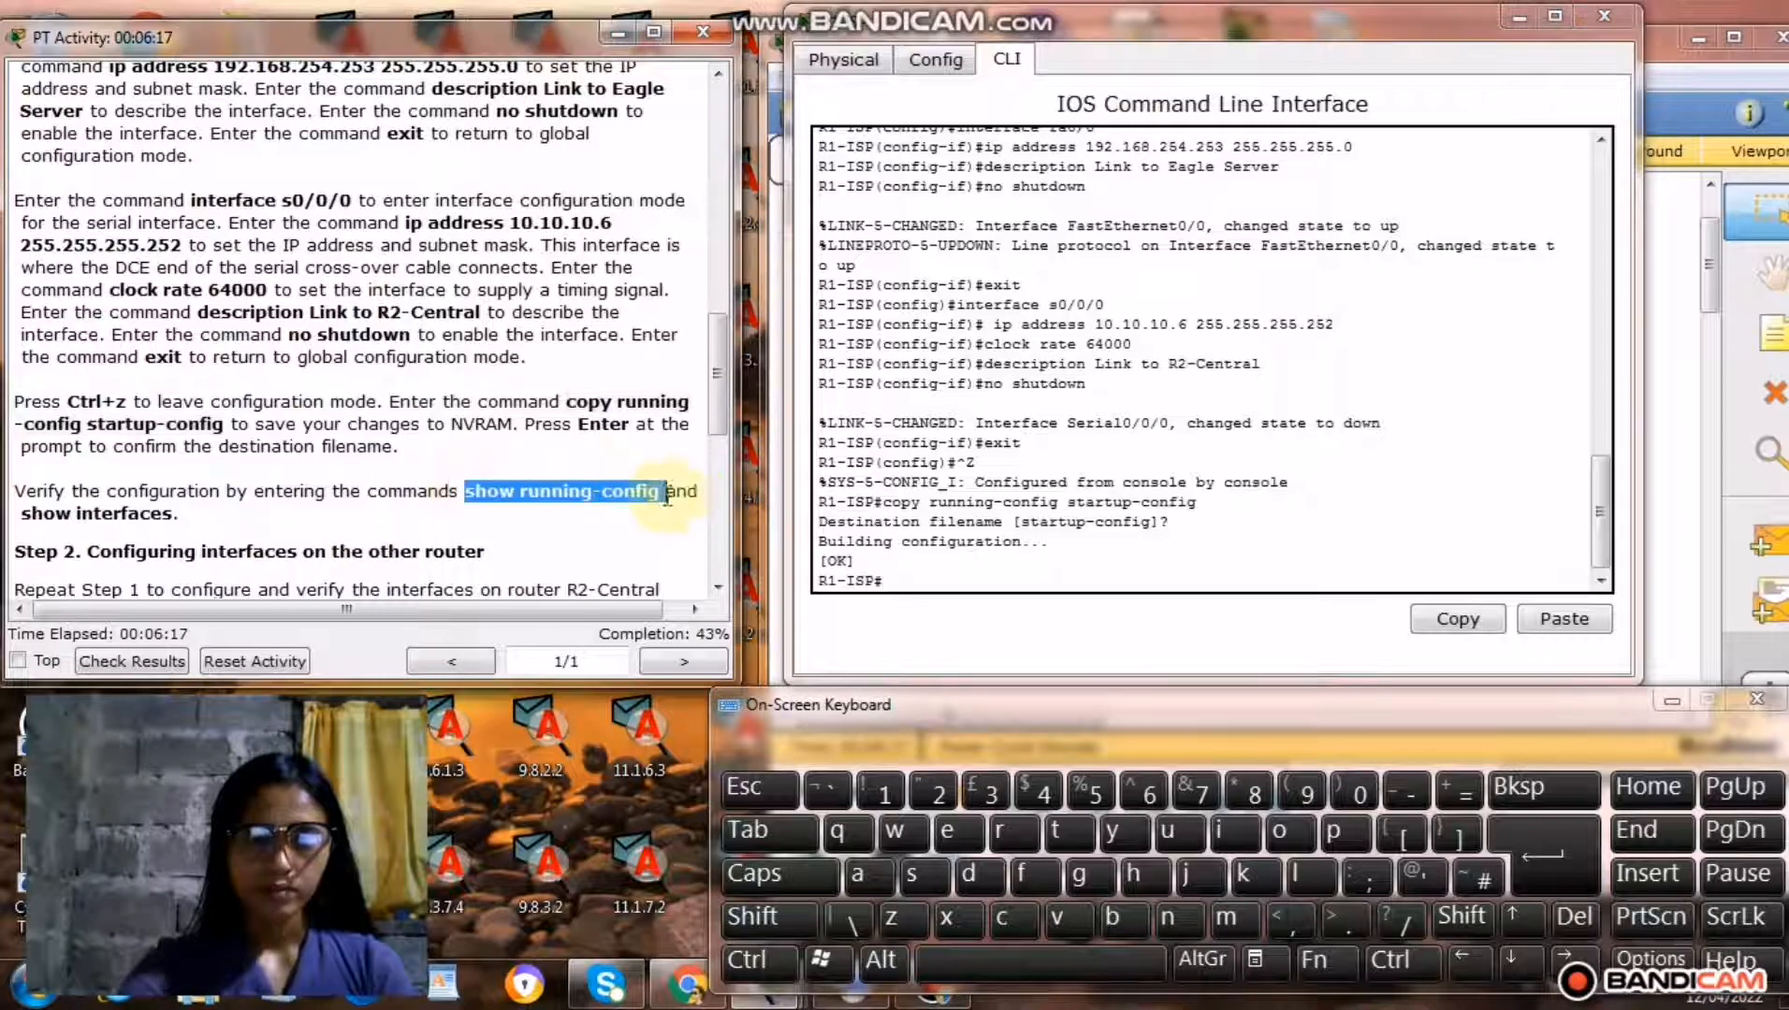
{"action": "right_click", "coordinate": [608, 488]}
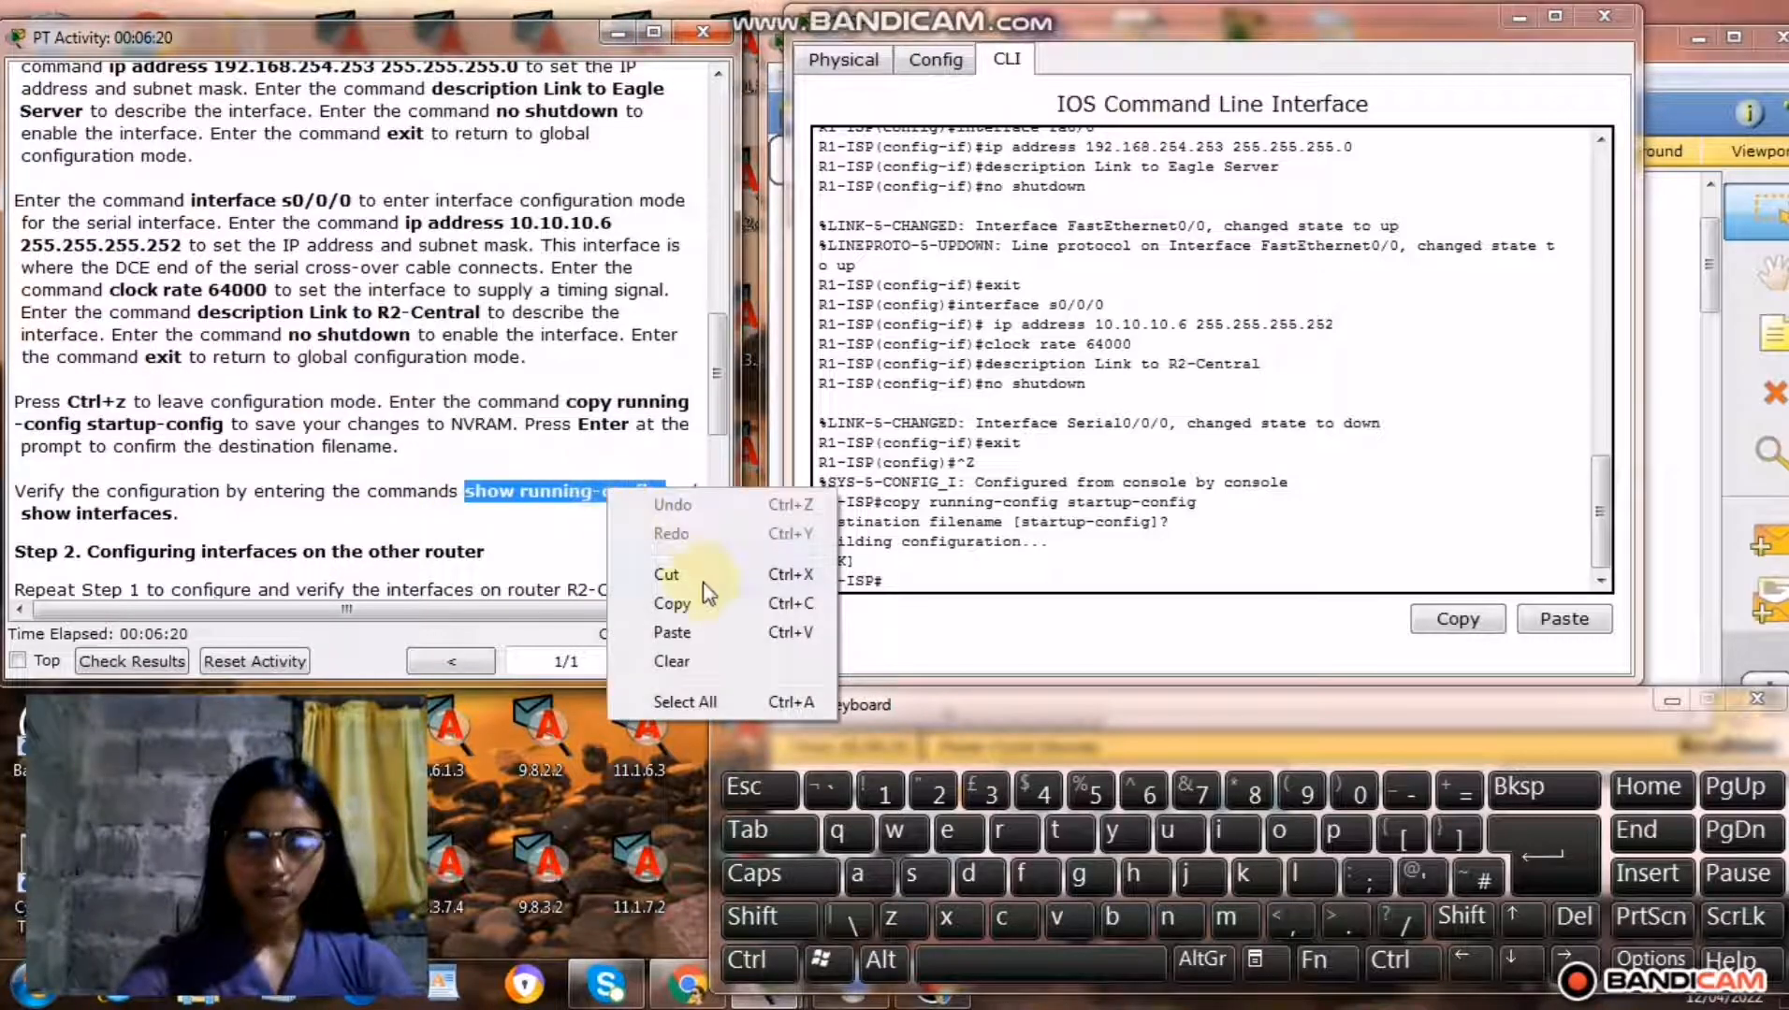
{"action": "left_click", "coordinate": [702, 606]}
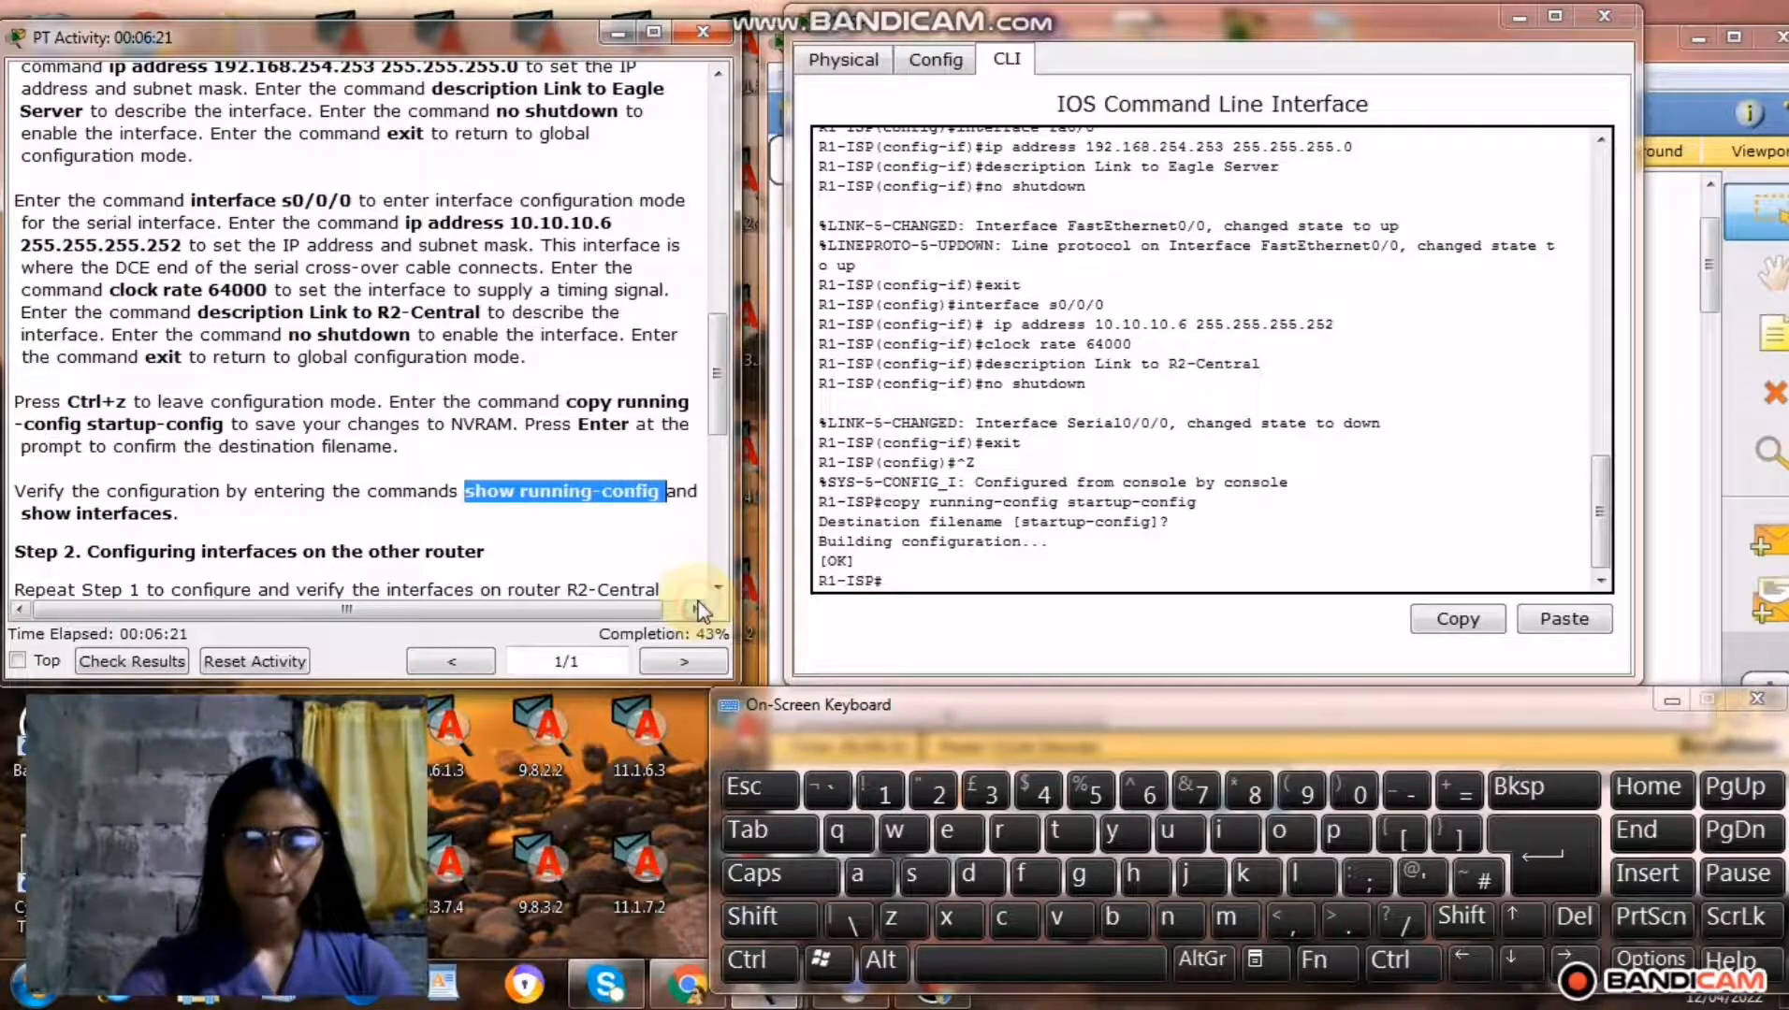
{"action": "left_click", "coordinate": [914, 584]}
{"action": "right_click", "coordinate": [916, 585]}
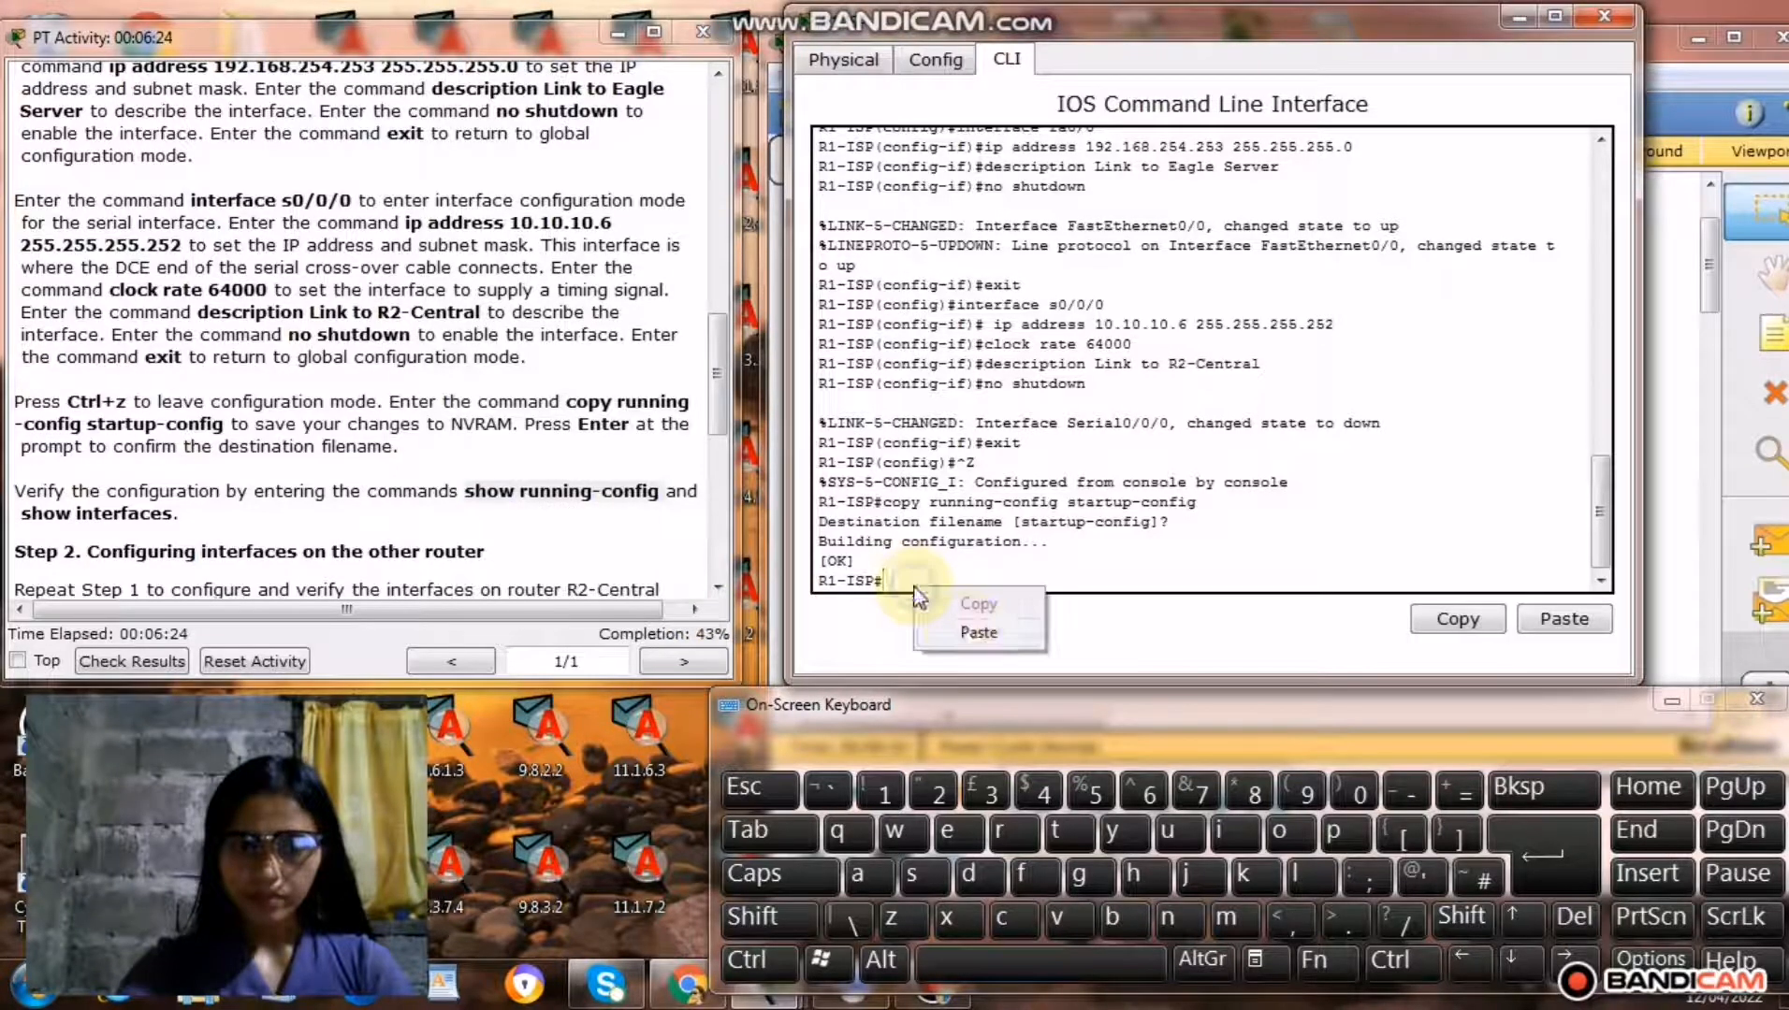
{"action": "left_click", "coordinate": [968, 631]}
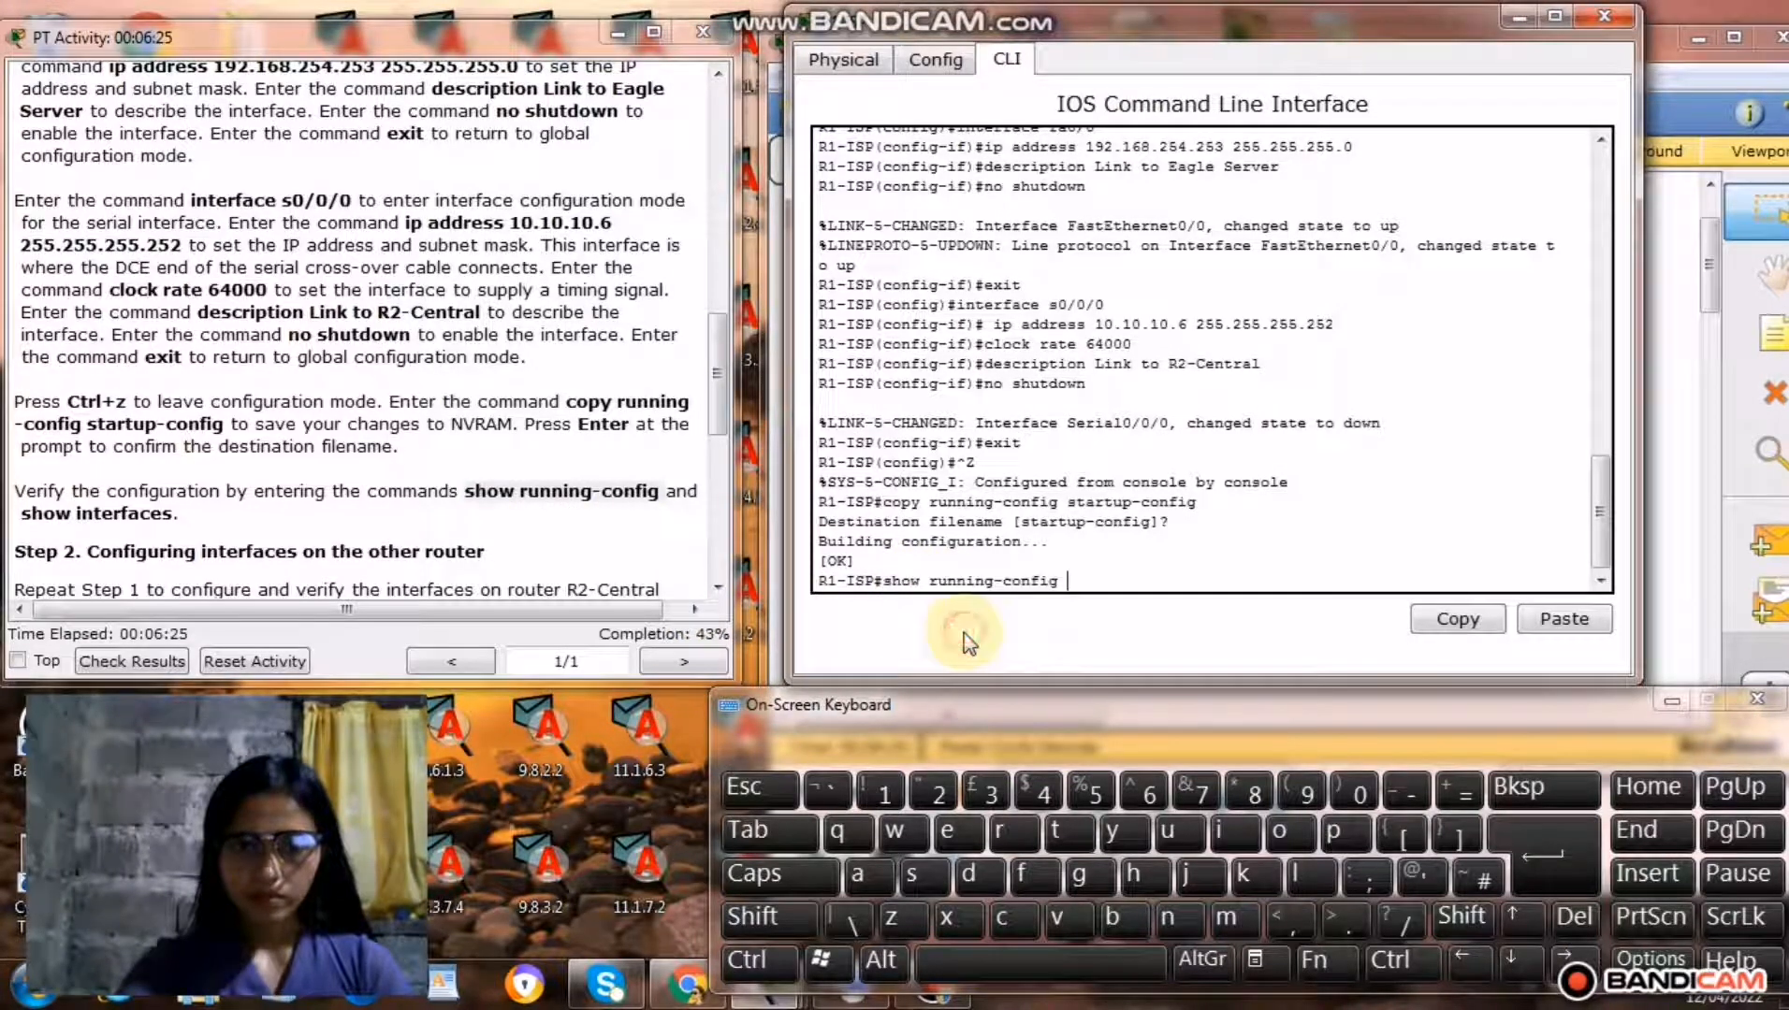
{"action": "left_click", "coordinate": [1541, 851]}
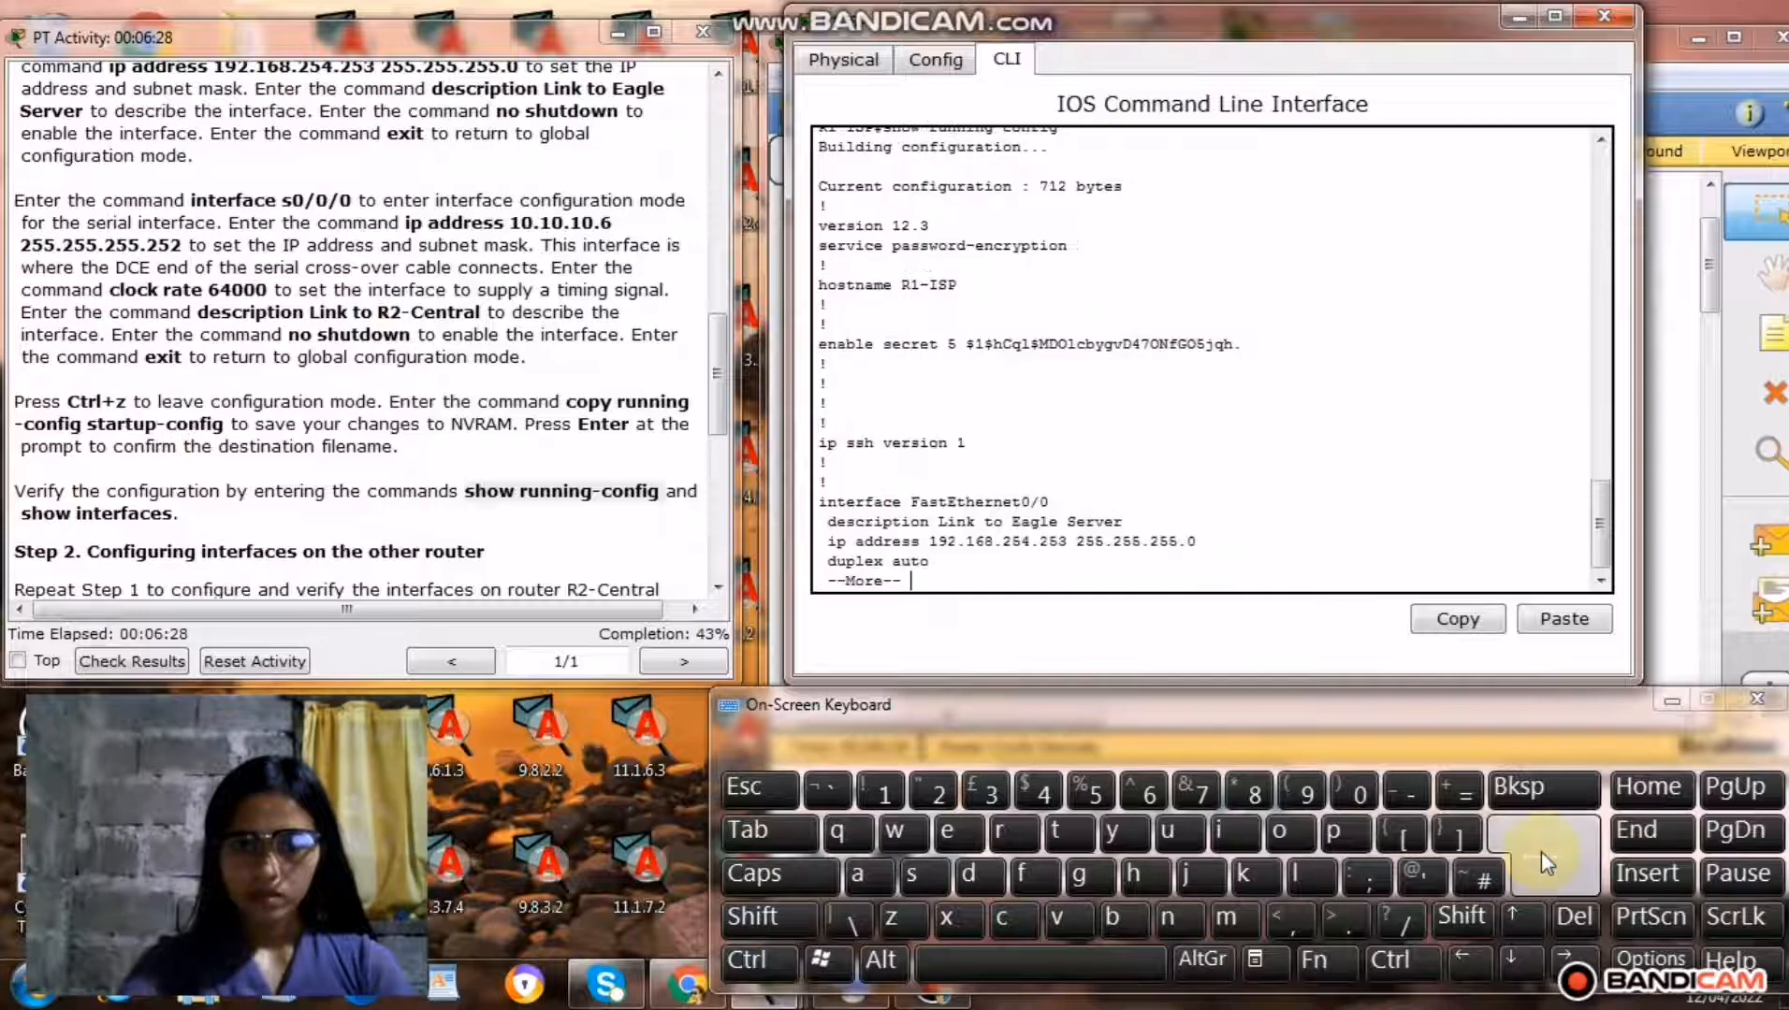
Page through the rest of R1-ISP's running configuration, examining the interface settings, until the command prompt returns.
{"action": "left_click", "coordinate": [1542, 852]}
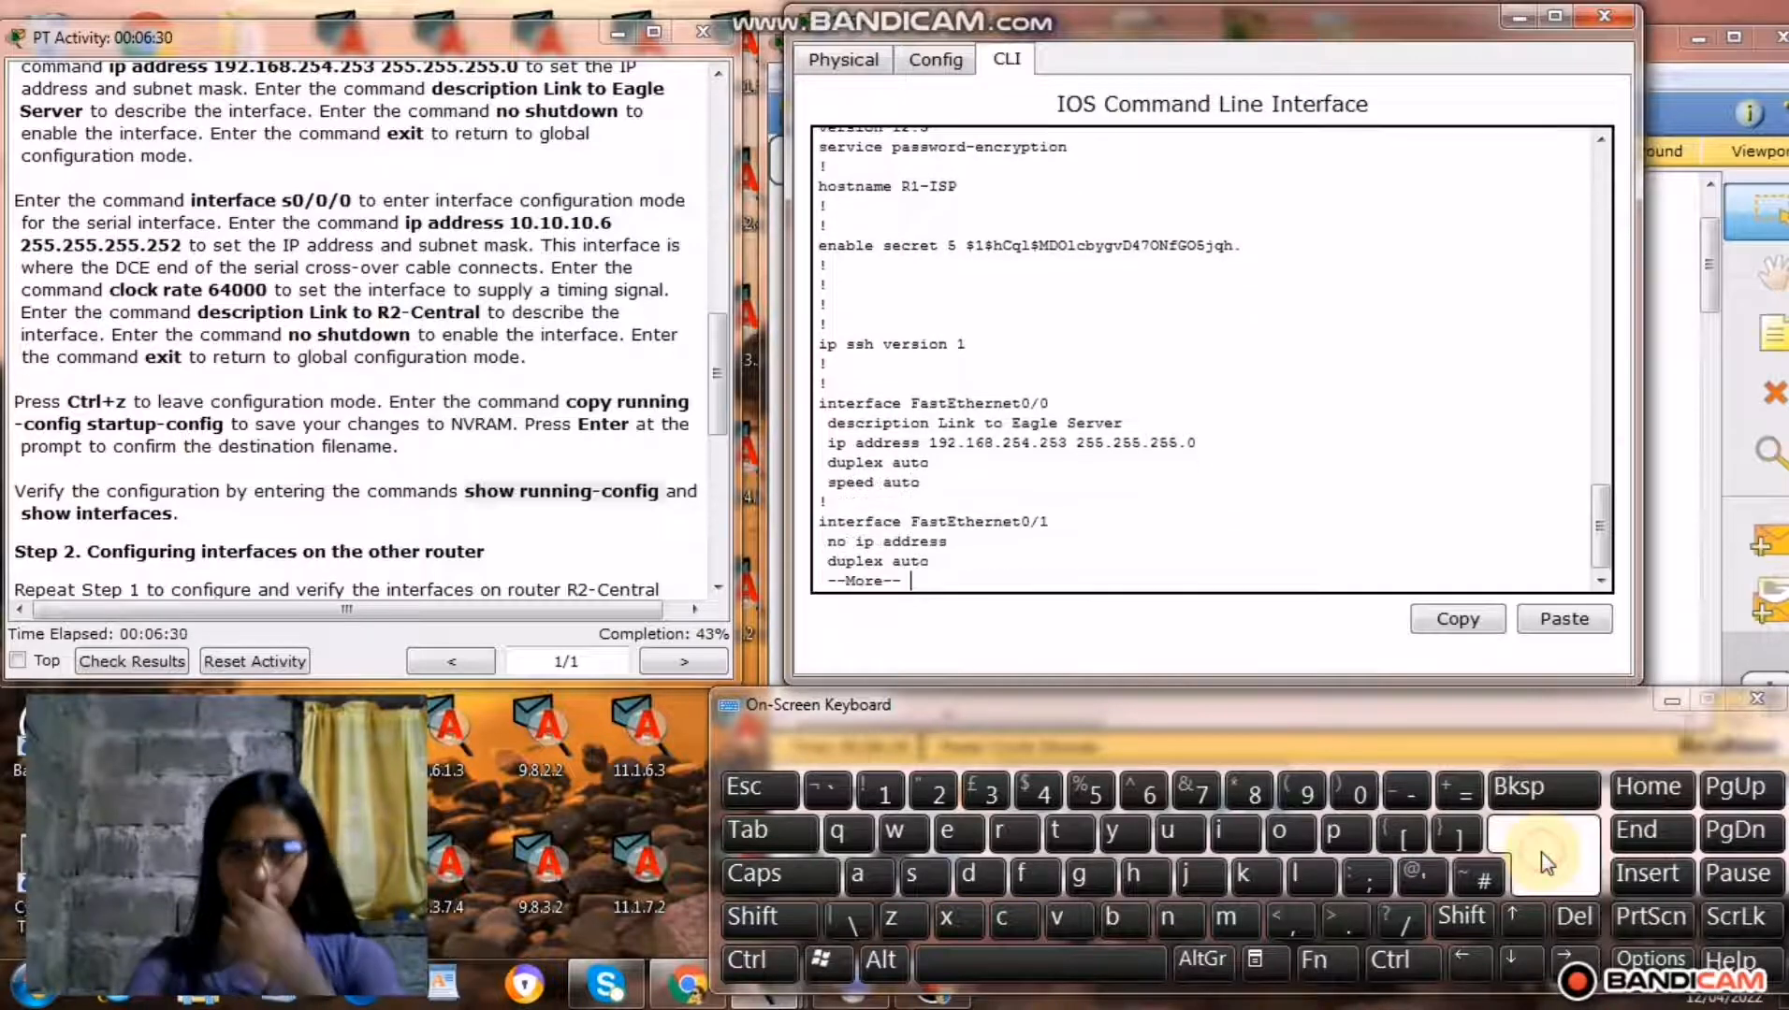
{"action": "left_click", "coordinate": [1544, 854]}
{"action": "left_click", "coordinate": [1544, 854]}
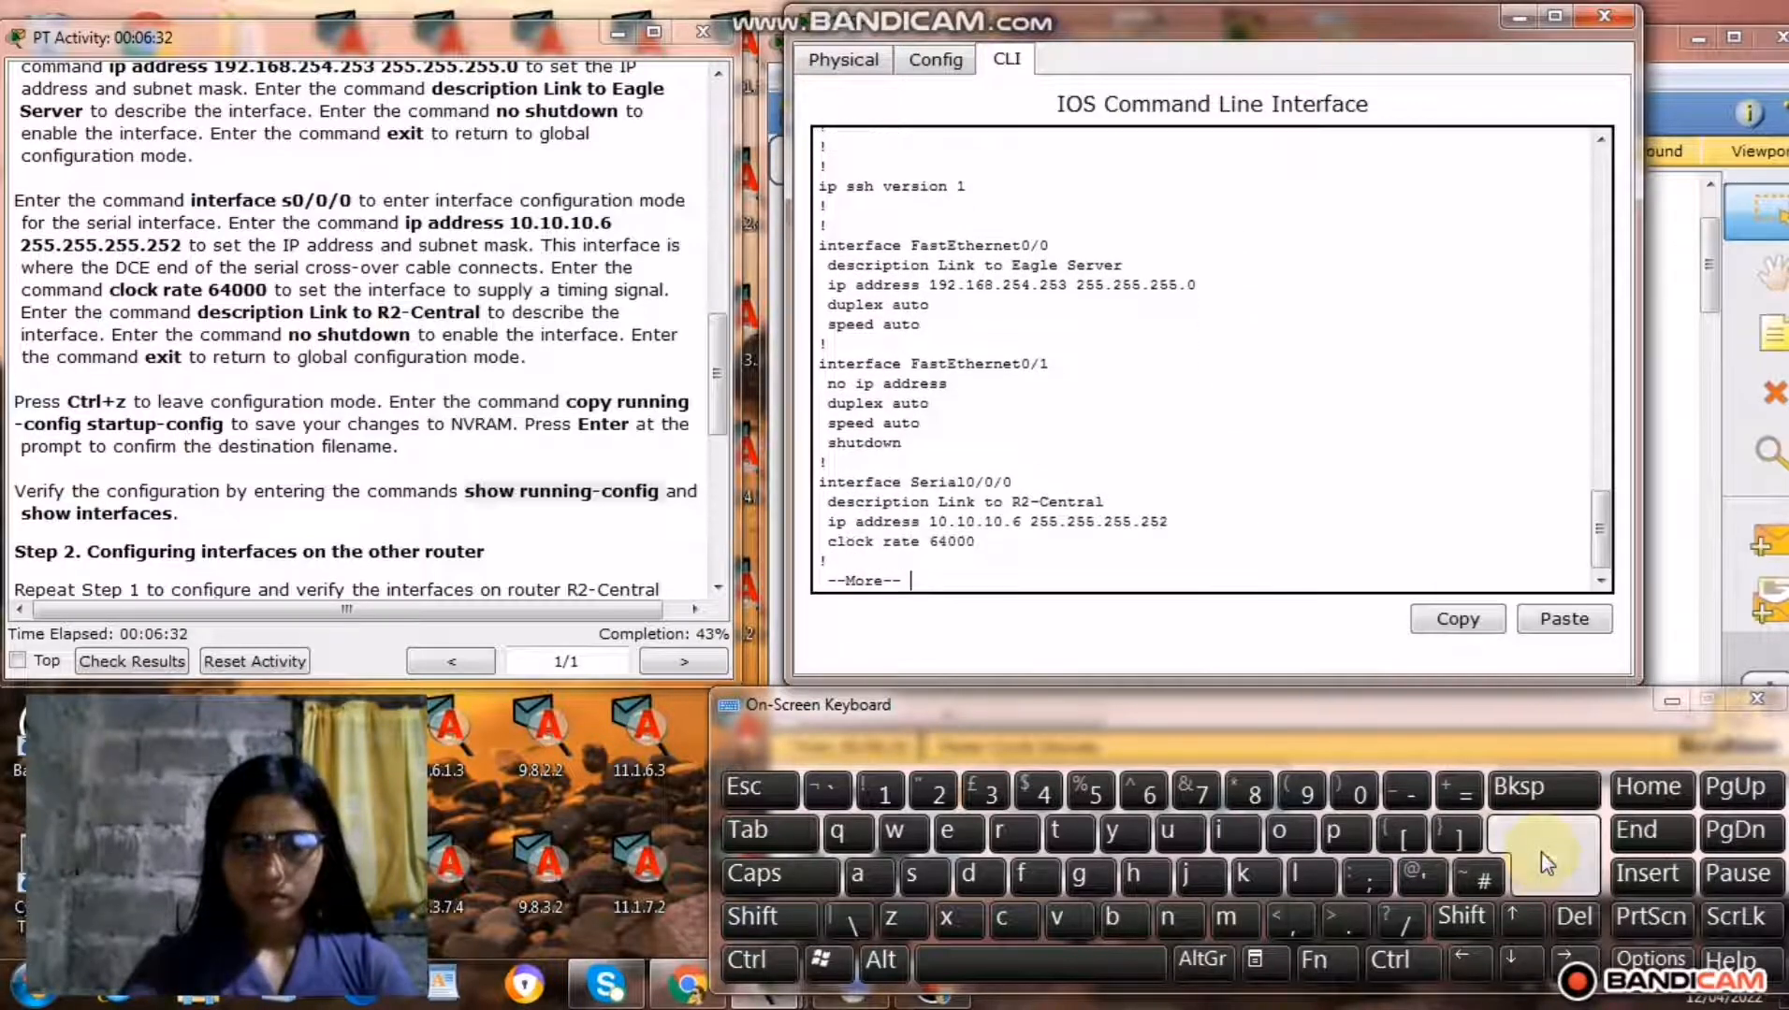
{"action": "left_click", "coordinate": [1543, 853]}
{"action": "left_click", "coordinate": [1544, 854]}
{"action": "left_click", "coordinate": [1542, 852]}
{"action": "left_click", "coordinate": [1542, 851]}
{"action": "left_click", "coordinate": [1542, 852]}
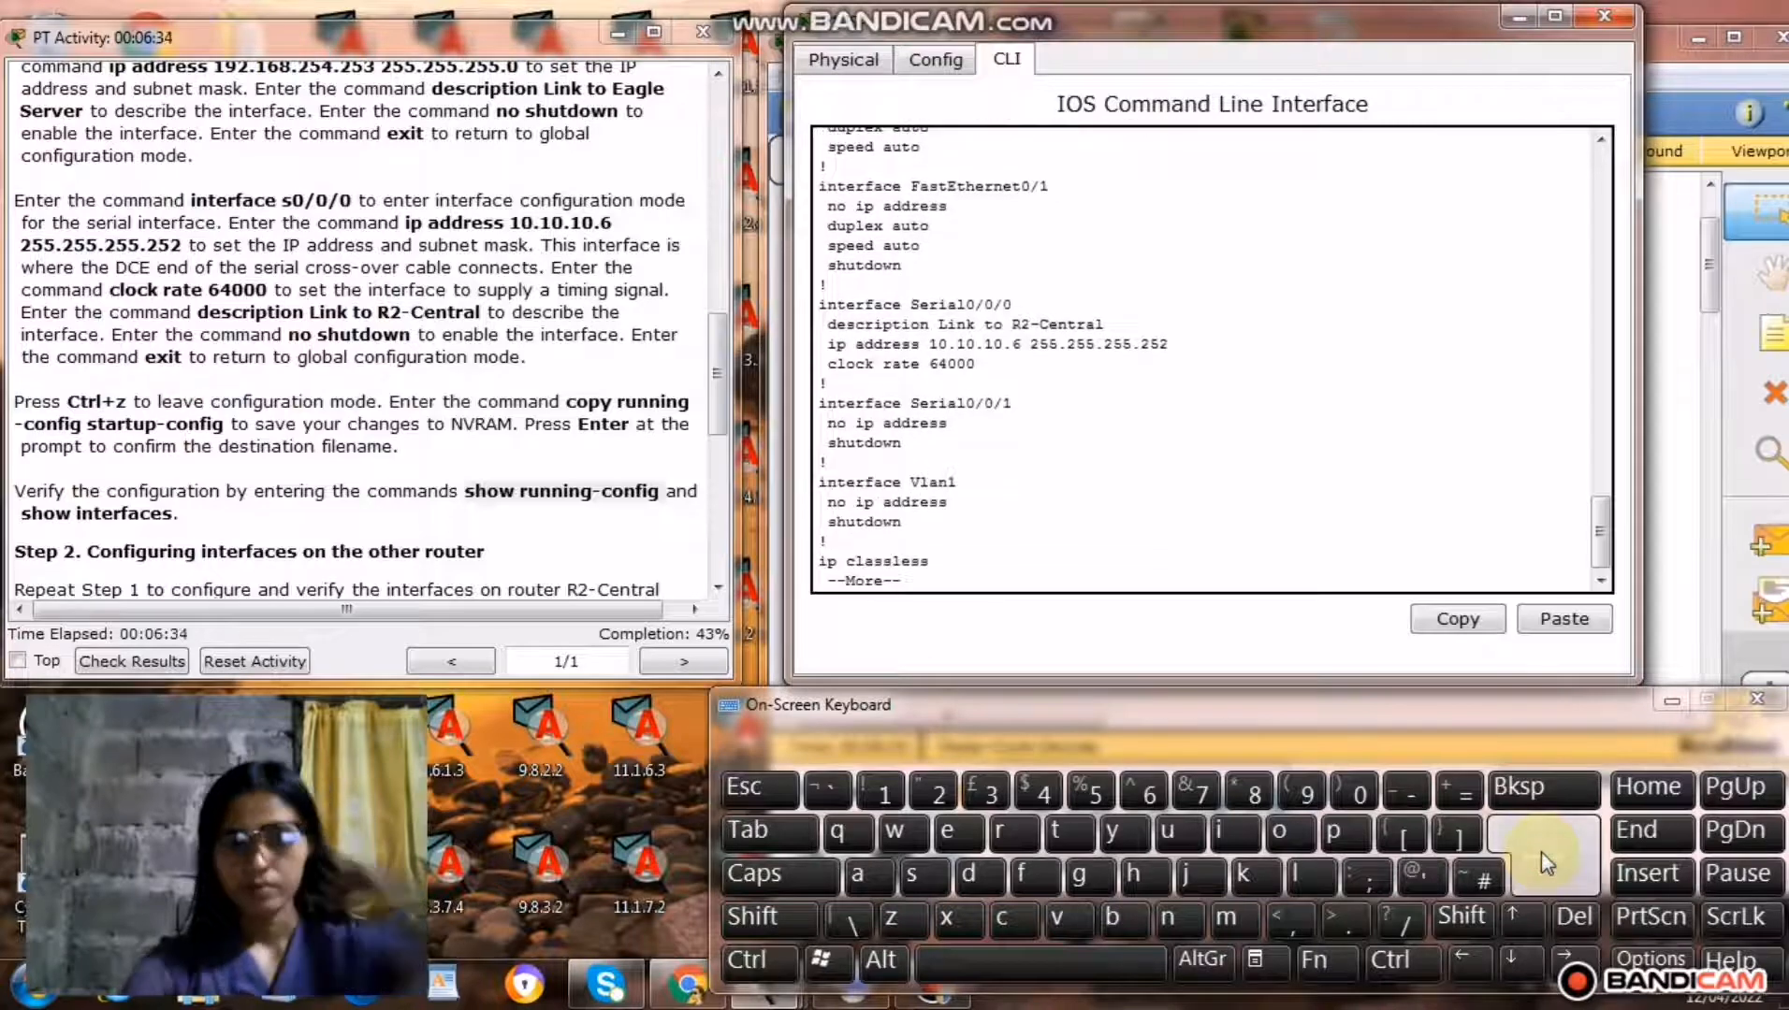
{"action": "left_click", "coordinate": [1542, 851]}
{"action": "left_click", "coordinate": [1542, 851]}
{"action": "left_click", "coordinate": [1541, 851]}
{"action": "left_click", "coordinate": [1542, 851]}
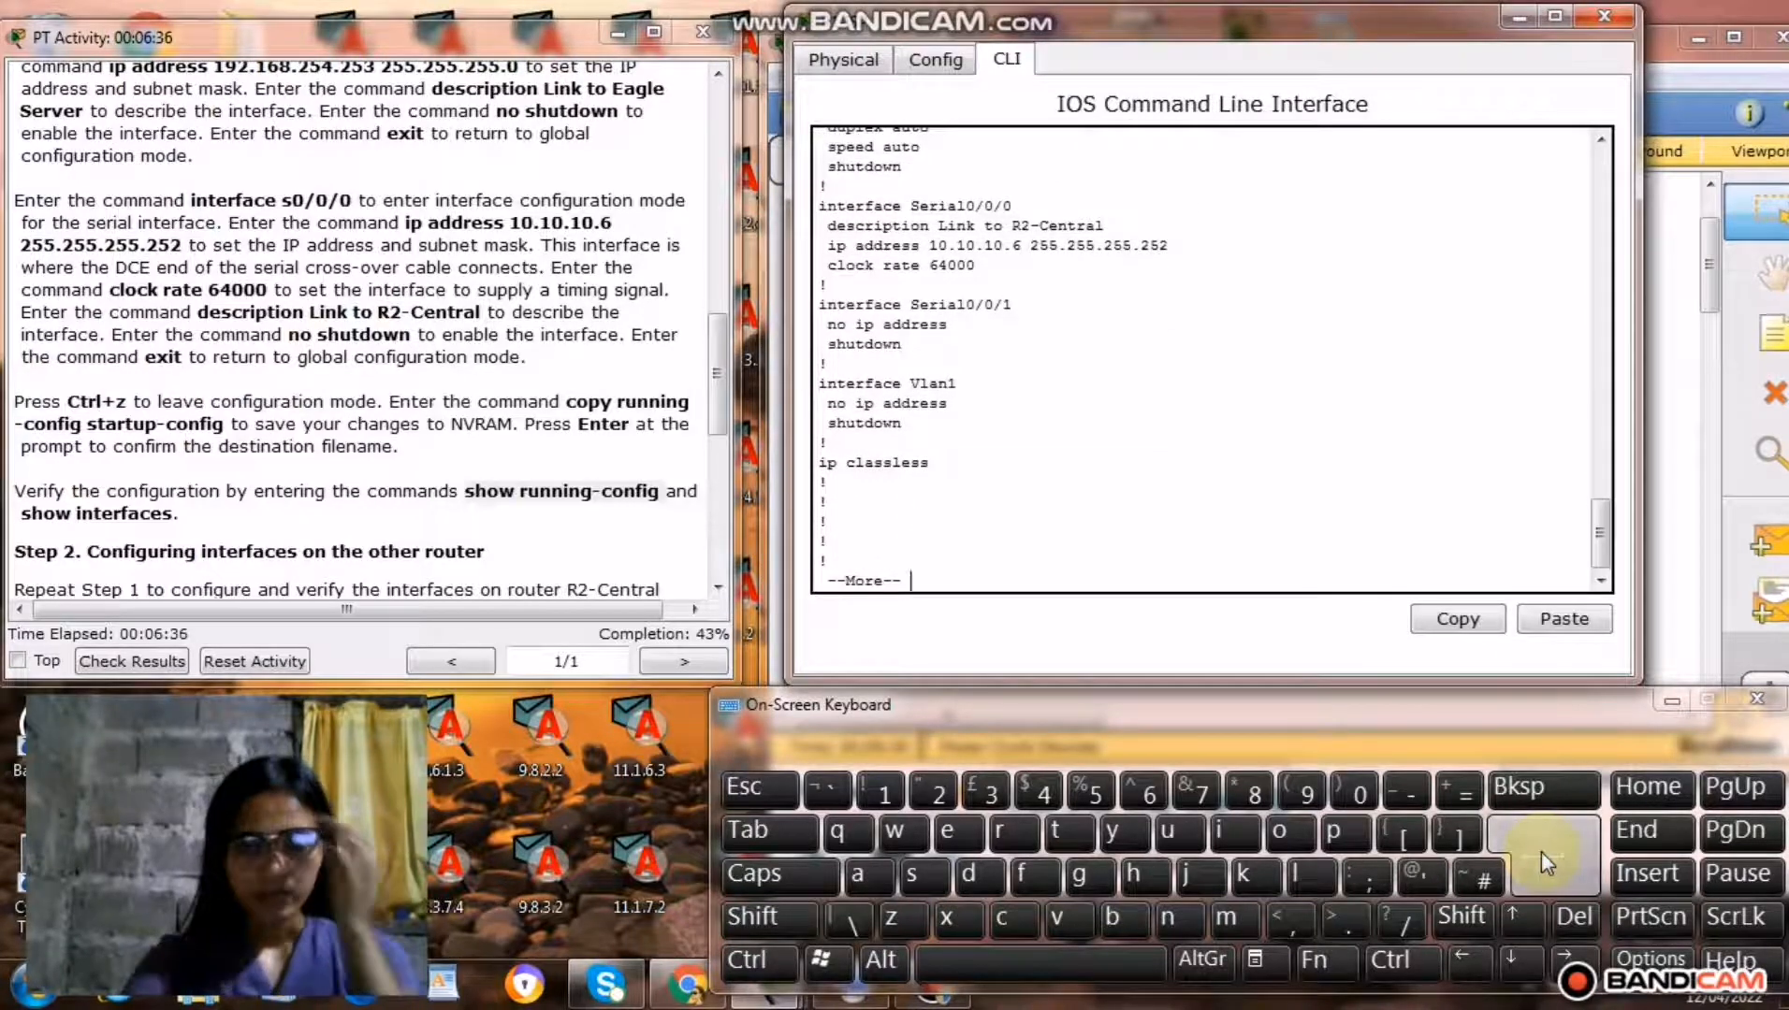
{"action": "left_click", "coordinate": [1542, 851]}
{"action": "left_click", "coordinate": [1542, 851]}
{"action": "left_click", "coordinate": [1542, 852]}
{"action": "left_click", "coordinate": [1542, 851]}
{"action": "left_click", "coordinate": [1542, 854]}
{"action": "left_click", "coordinate": [1542, 853]}
{"action": "left_click", "coordinate": [1542, 853]}
{"action": "left_click", "coordinate": [1542, 853]}
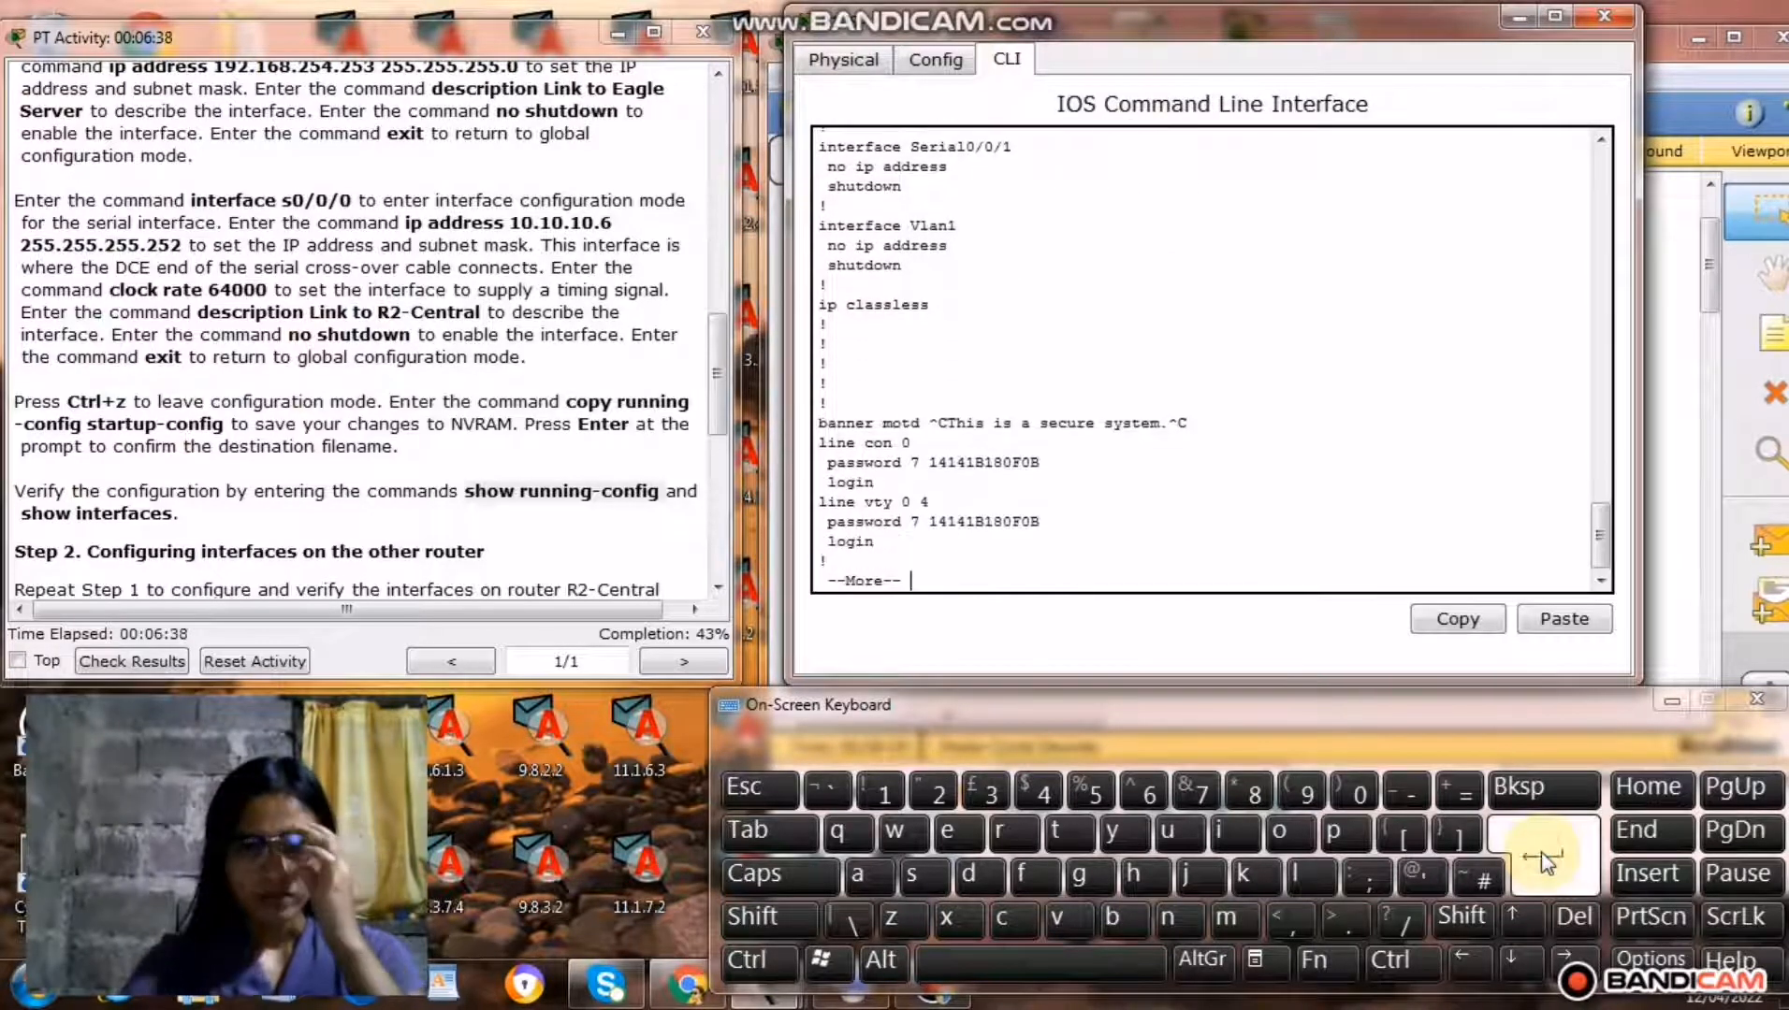
{"action": "left_click", "coordinate": [1542, 853]}
{"action": "left_click", "coordinate": [1542, 853]}
{"action": "left_click", "coordinate": [1541, 853]}
{"action": "left_click", "coordinate": [1542, 853]}
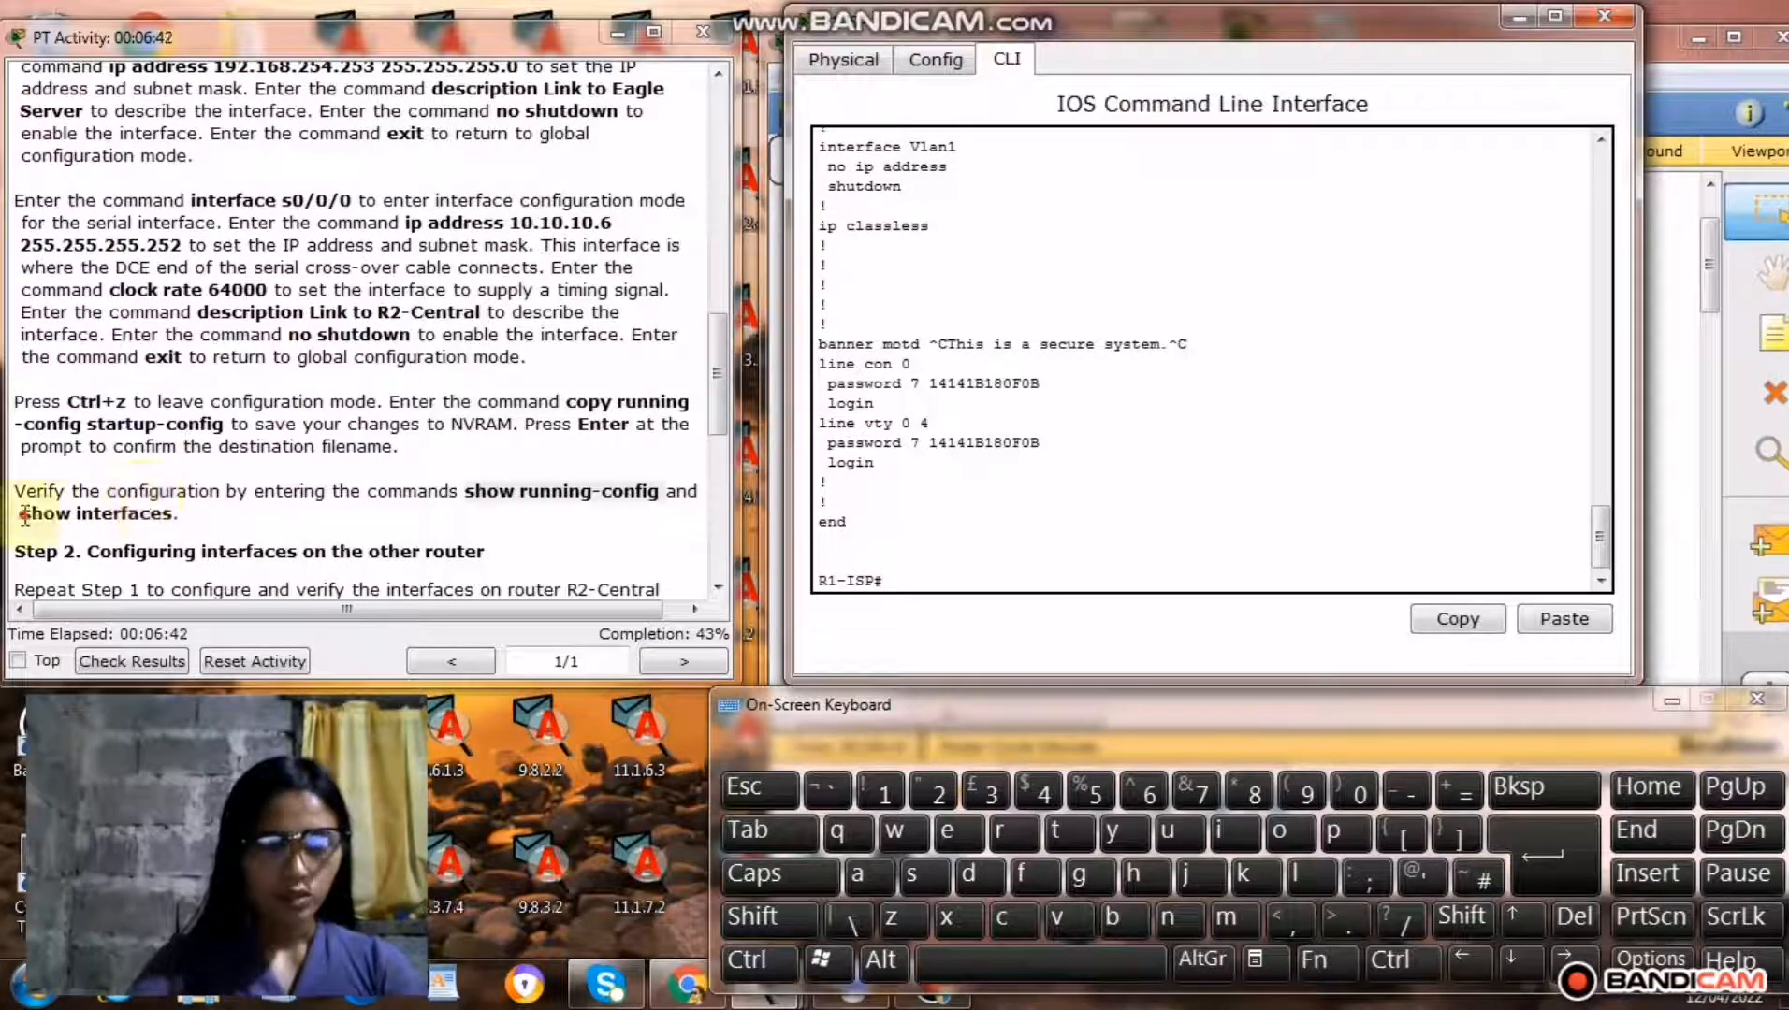
Copy the command show interfaces from the instructions and run it on R1-ISP.
{"action": "left_click_drag", "start_coordinate": [22, 514], "coordinate": [157, 520]}
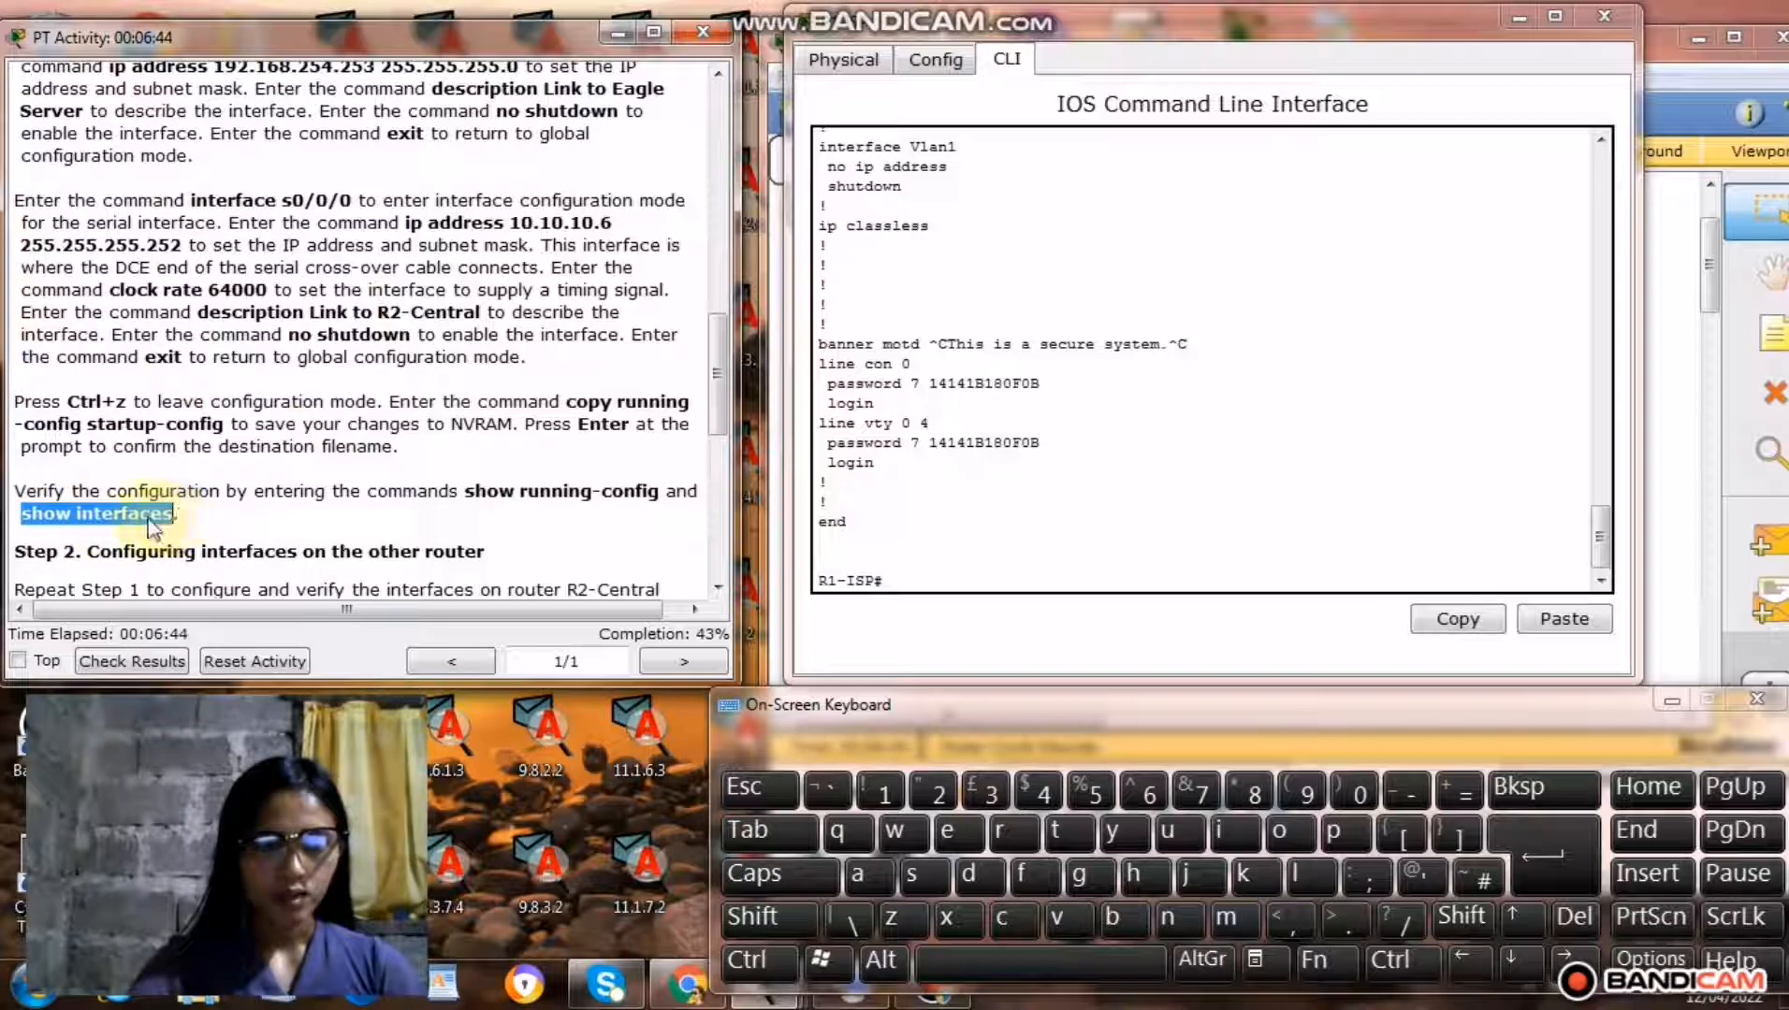
{"action": "right_click", "coordinate": [150, 520]}
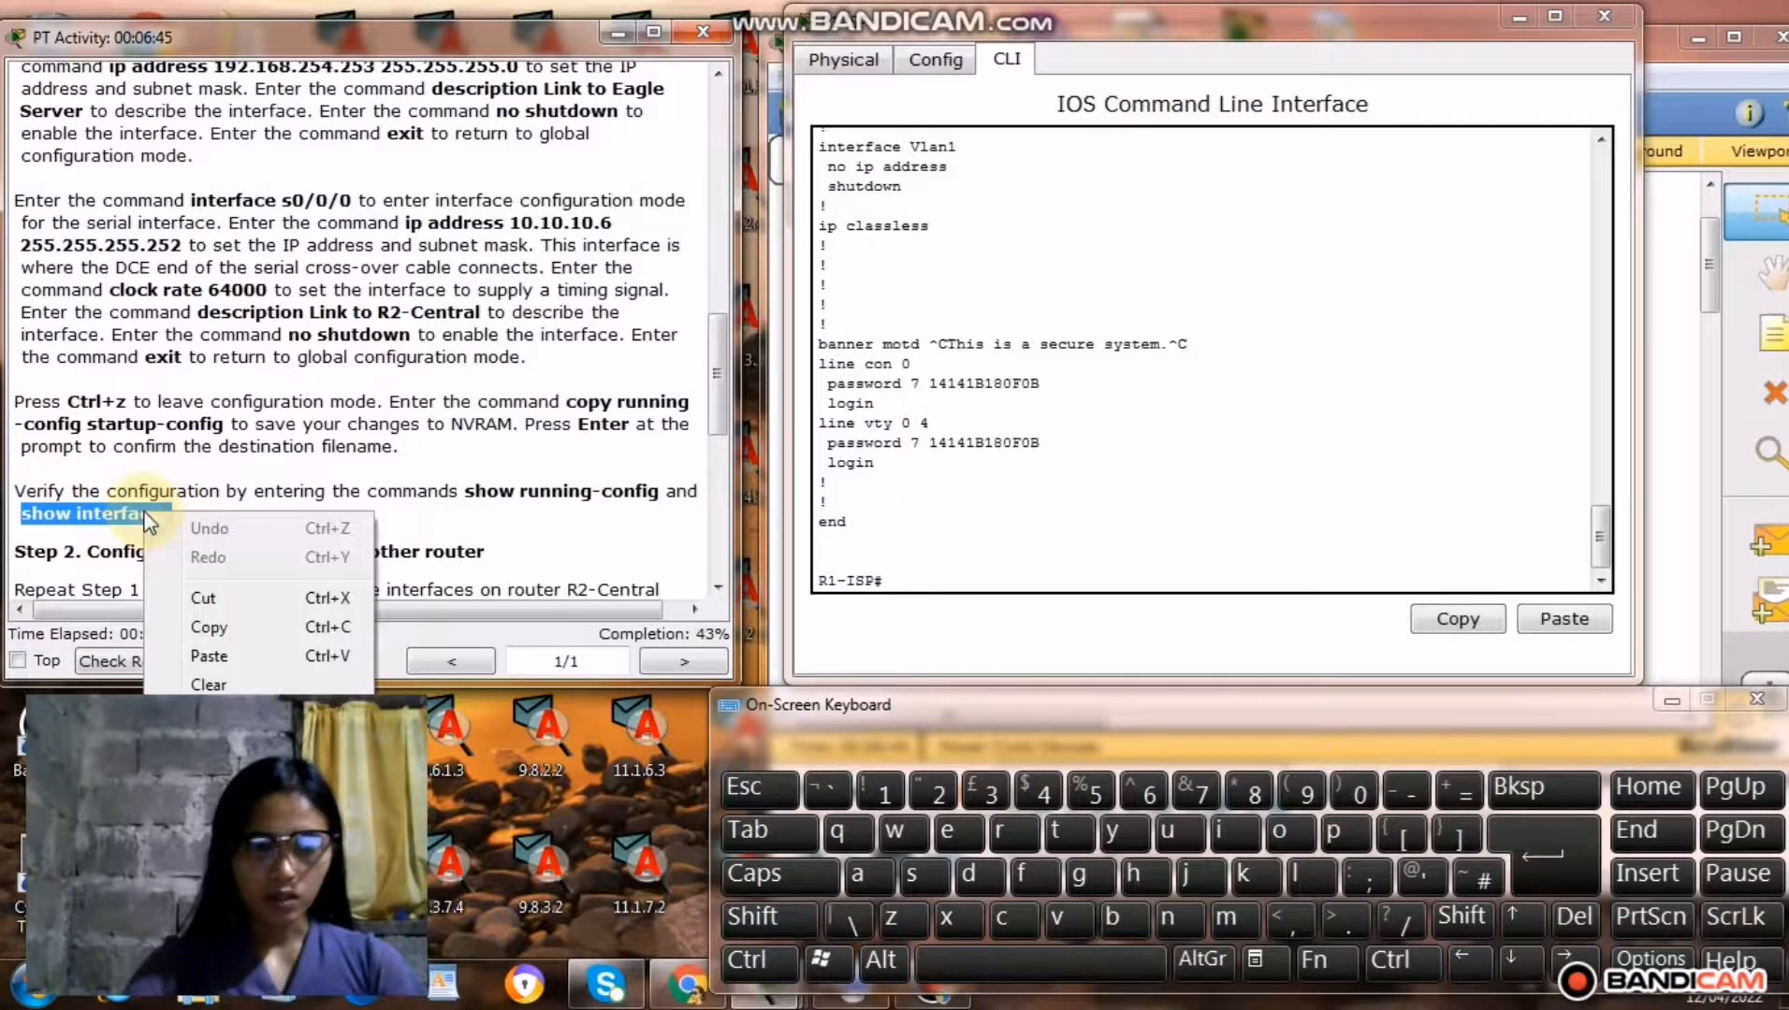
{"action": "left_click", "coordinate": [233, 632]}
{"action": "right_click", "coordinate": [903, 582]}
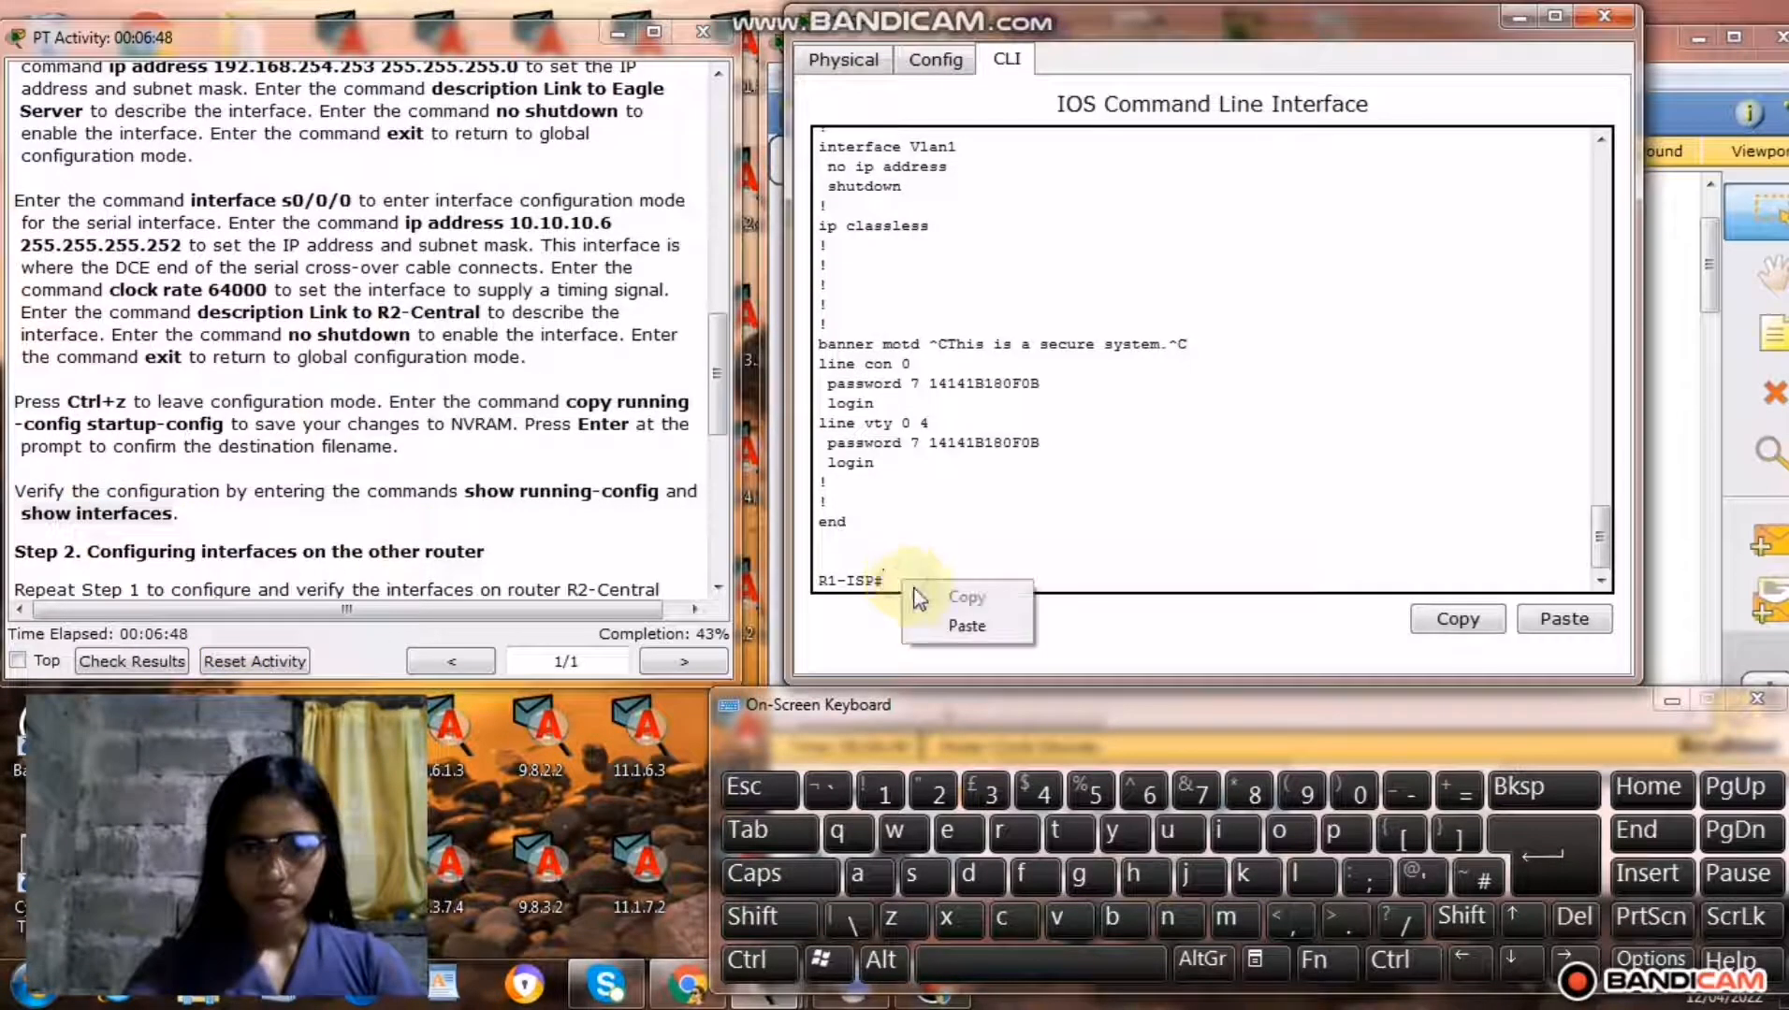
{"action": "left_click", "coordinate": [967, 625]}
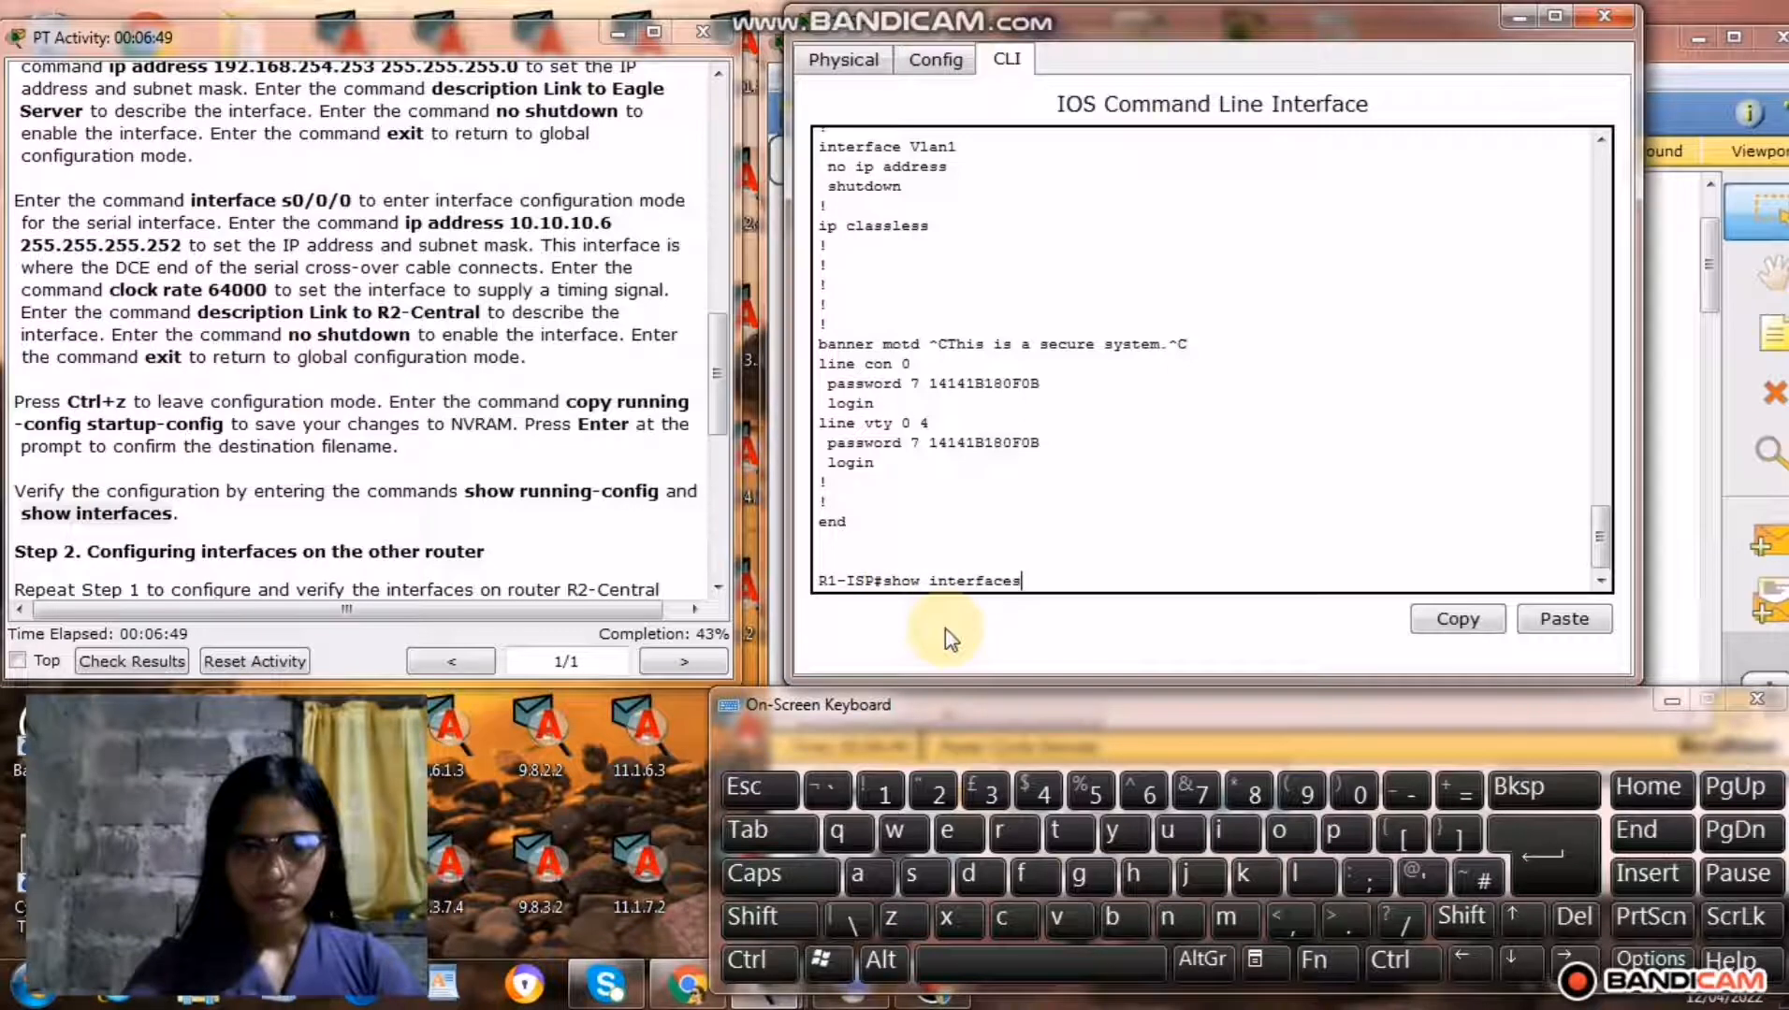
{"action": "left_click", "coordinate": [1556, 872]}
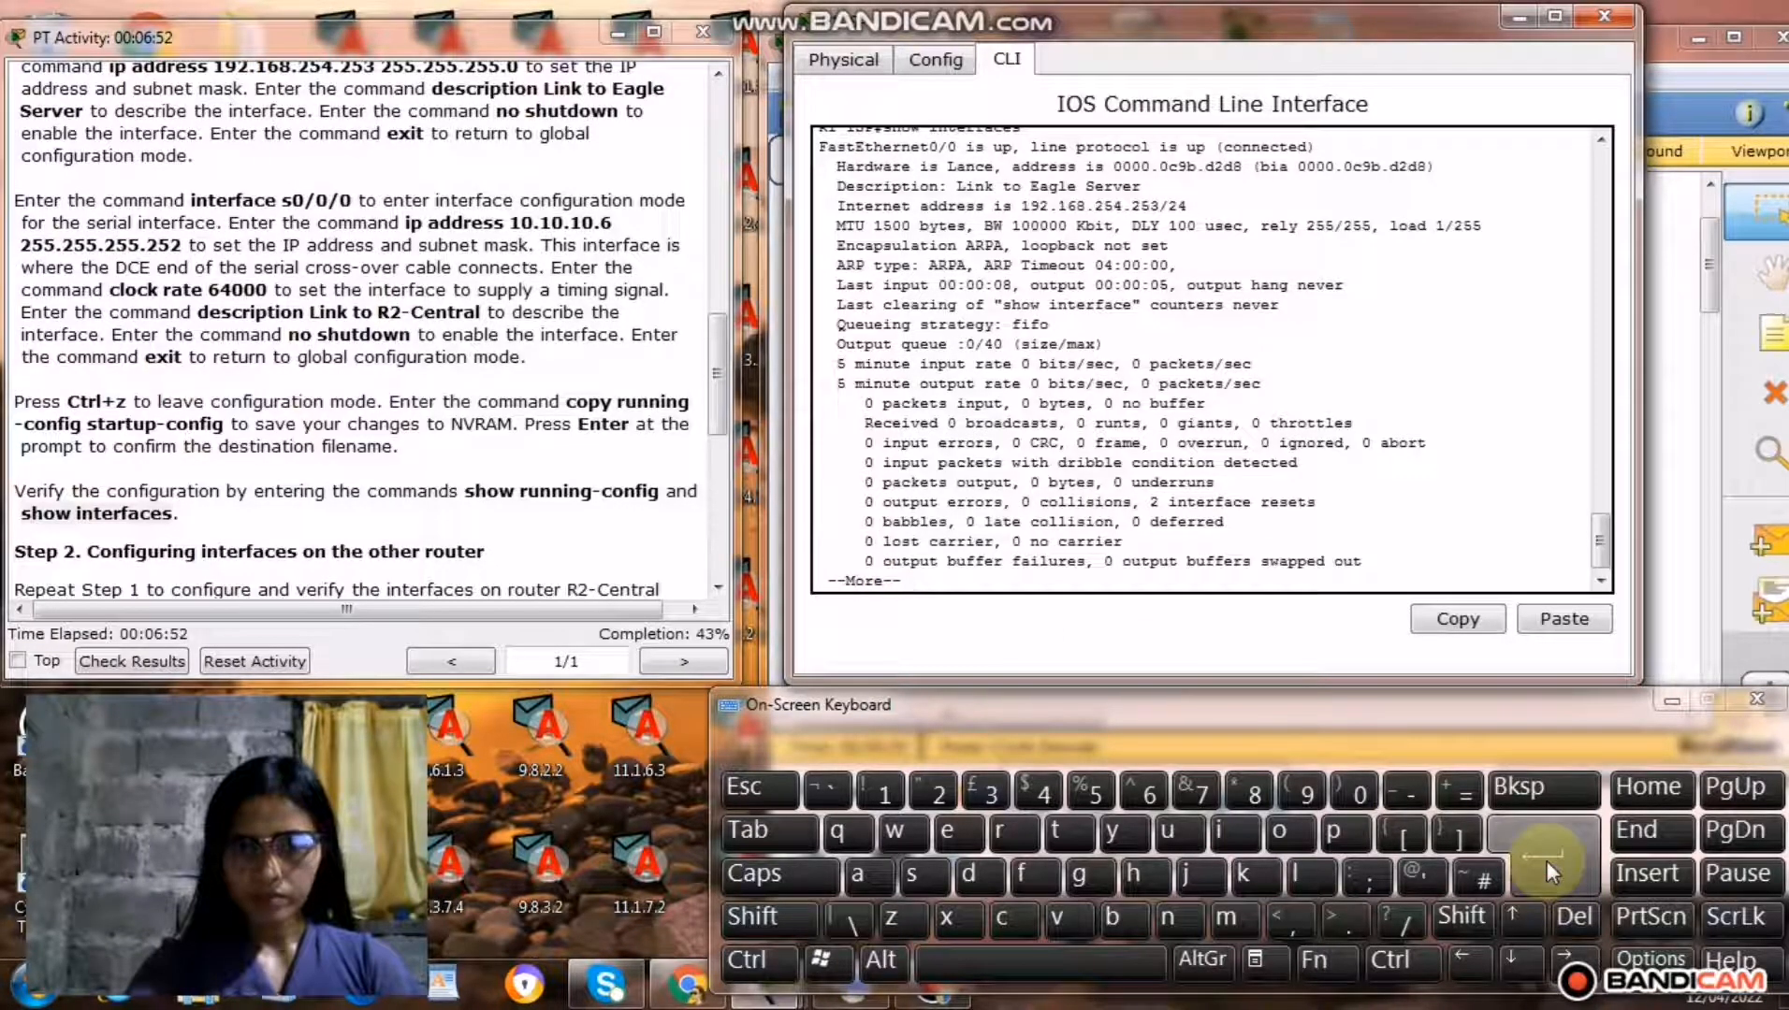
Page through the full show interfaces output on R1-ISP, examining the FastEthernet, serial and Vlan1 interfaces, until the prompt returns.
{"action": "left_click", "coordinate": [1548, 861]}
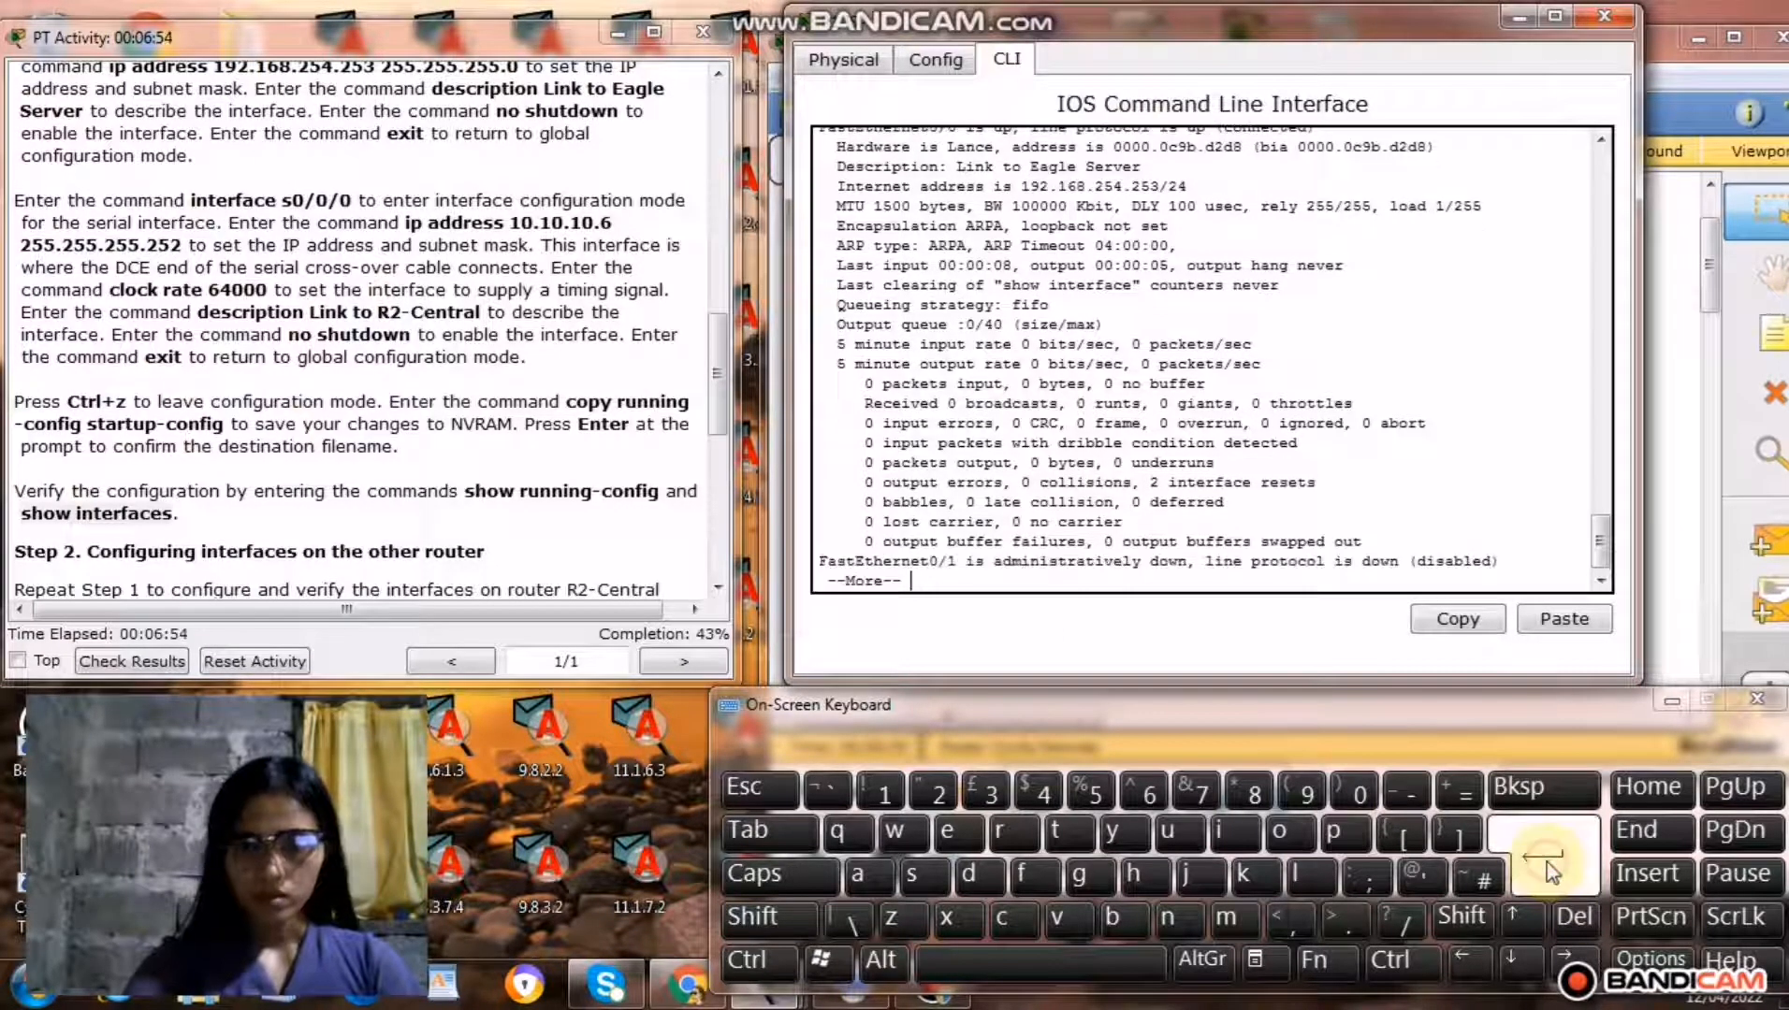
{"action": "left_click", "coordinate": [1547, 870]}
{"action": "left_click", "coordinate": [1548, 871]}
{"action": "left_click", "coordinate": [1548, 870]}
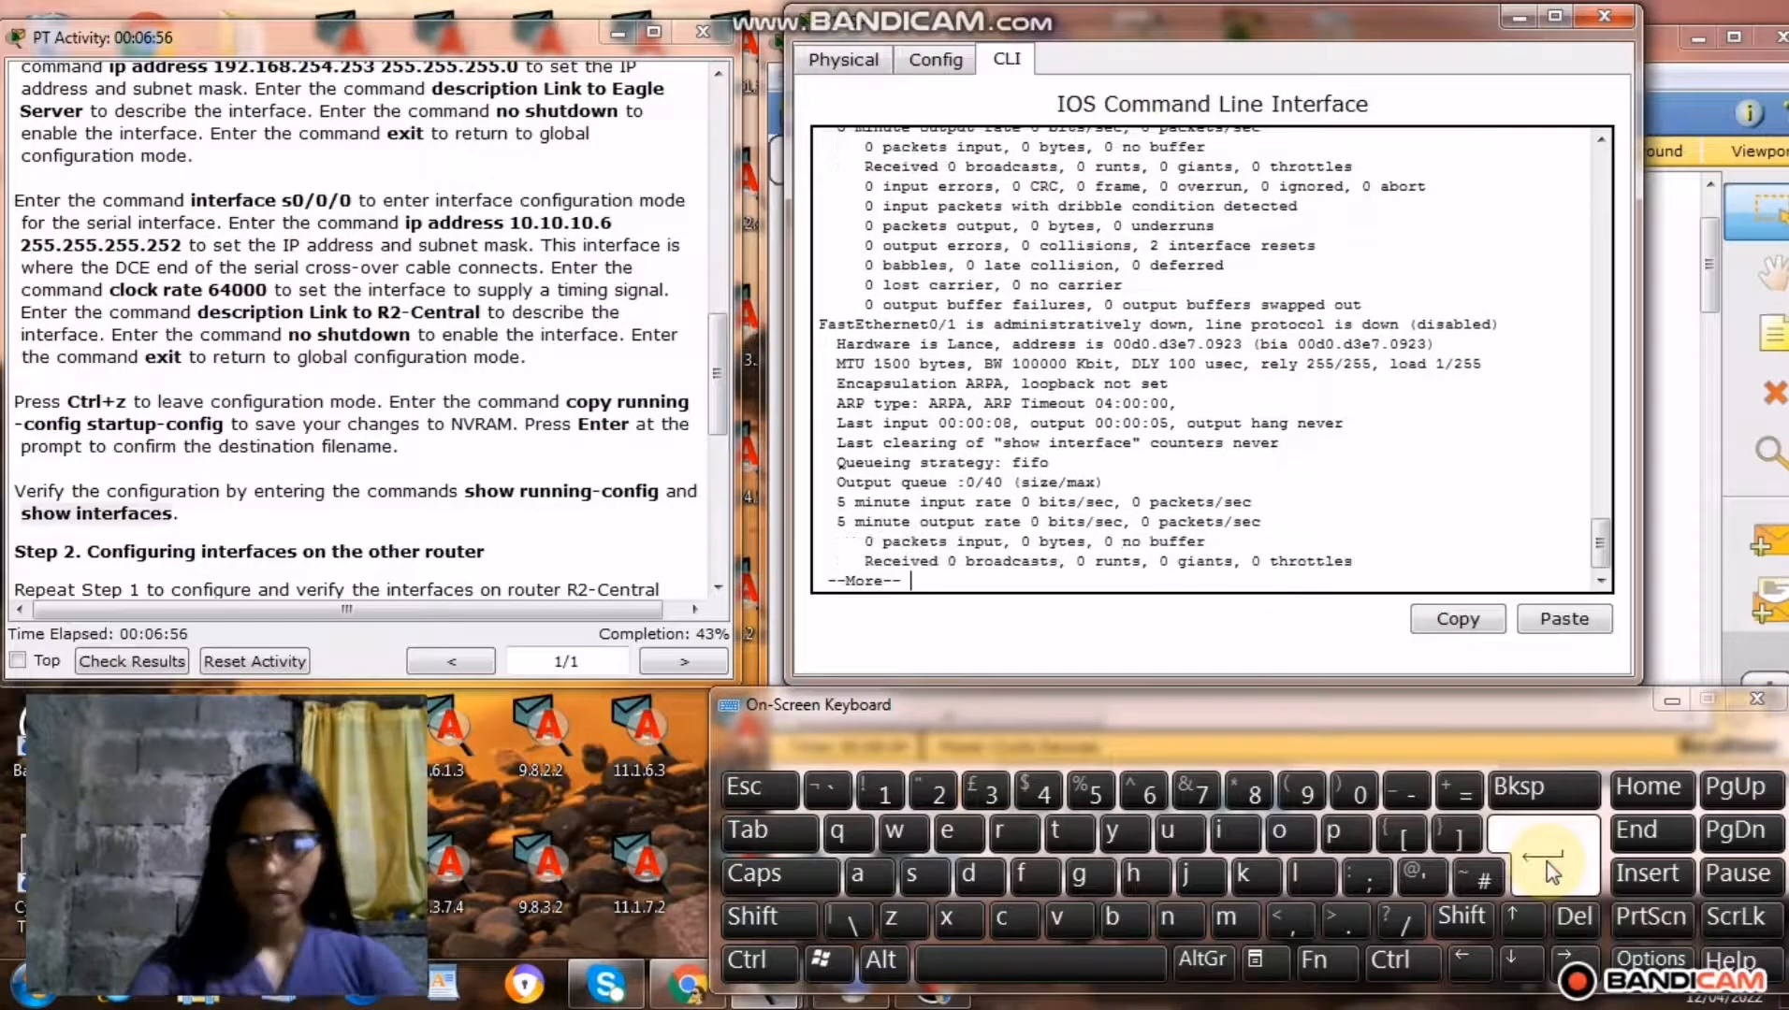
{"action": "left_click", "coordinate": [1549, 872]}
{"action": "left_click", "coordinate": [1548, 872]}
{"action": "left_click", "coordinate": [1548, 872]}
{"action": "left_click", "coordinate": [1549, 872]}
{"action": "left_click", "coordinate": [1549, 872]}
{"action": "left_click", "coordinate": [1549, 872]}
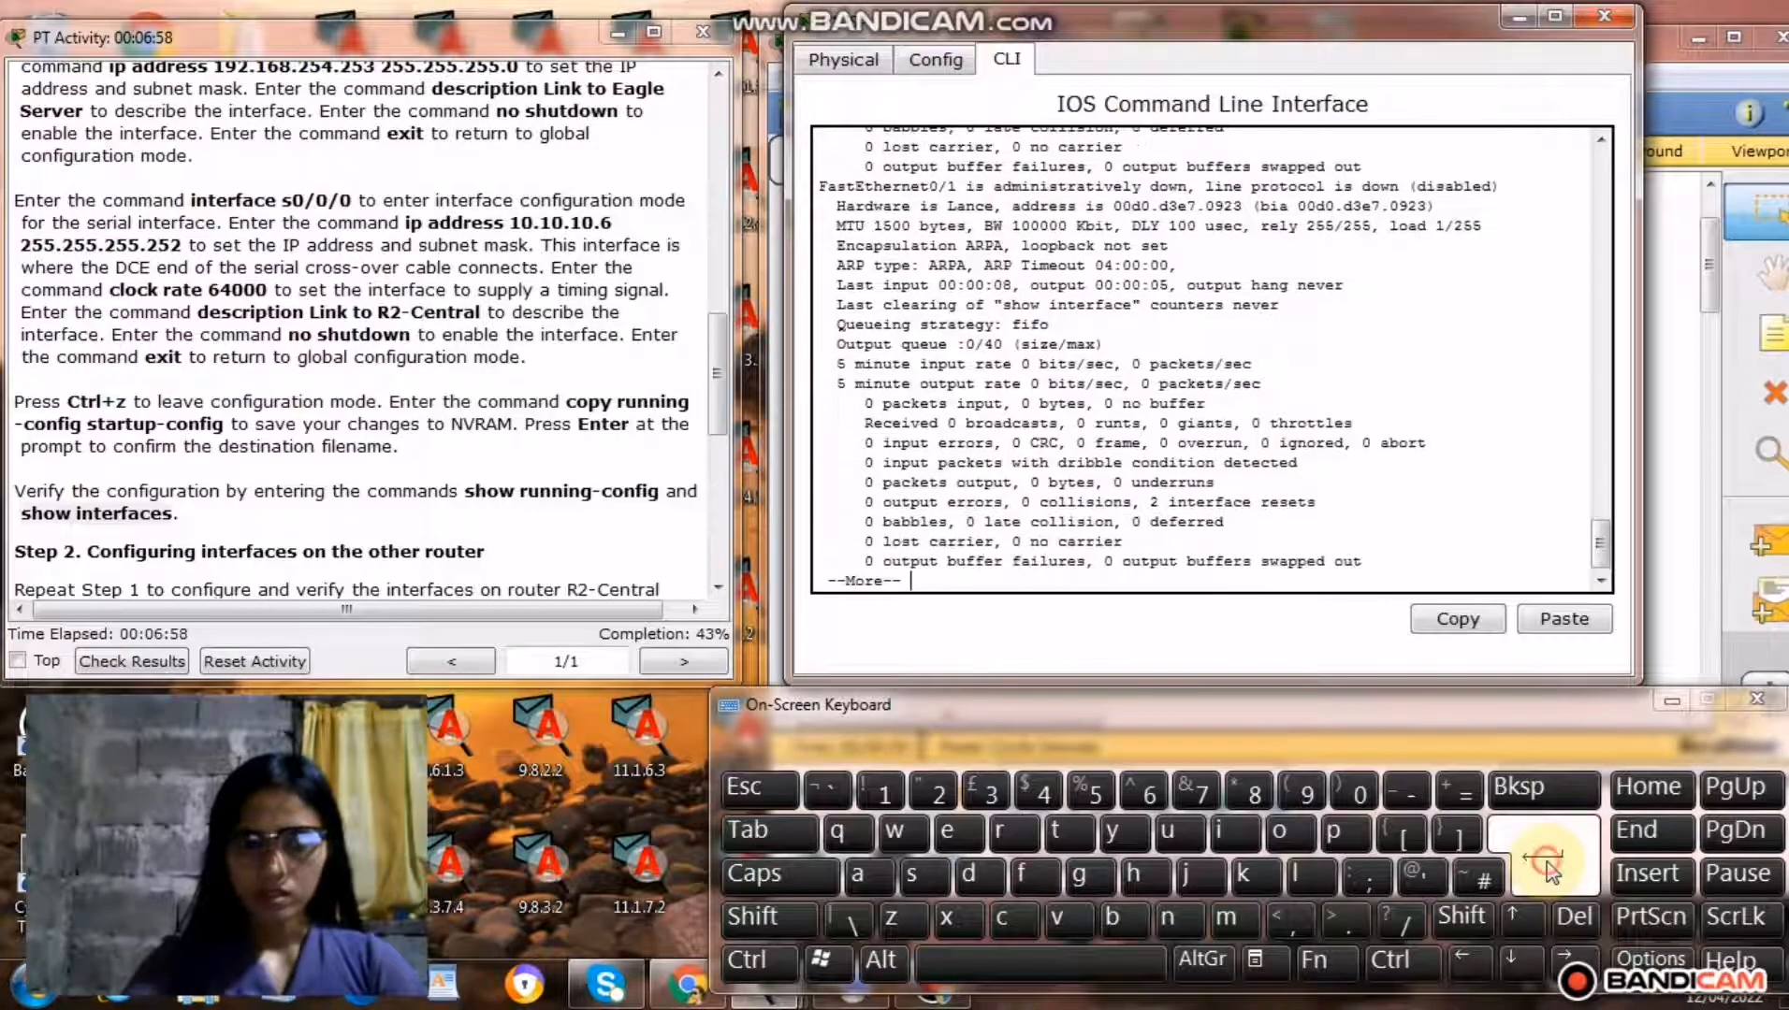
{"action": "left_click", "coordinate": [1548, 872]}
{"action": "left_click", "coordinate": [1548, 872]}
{"action": "left_click", "coordinate": [1549, 872]}
{"action": "left_click", "coordinate": [1548, 872]}
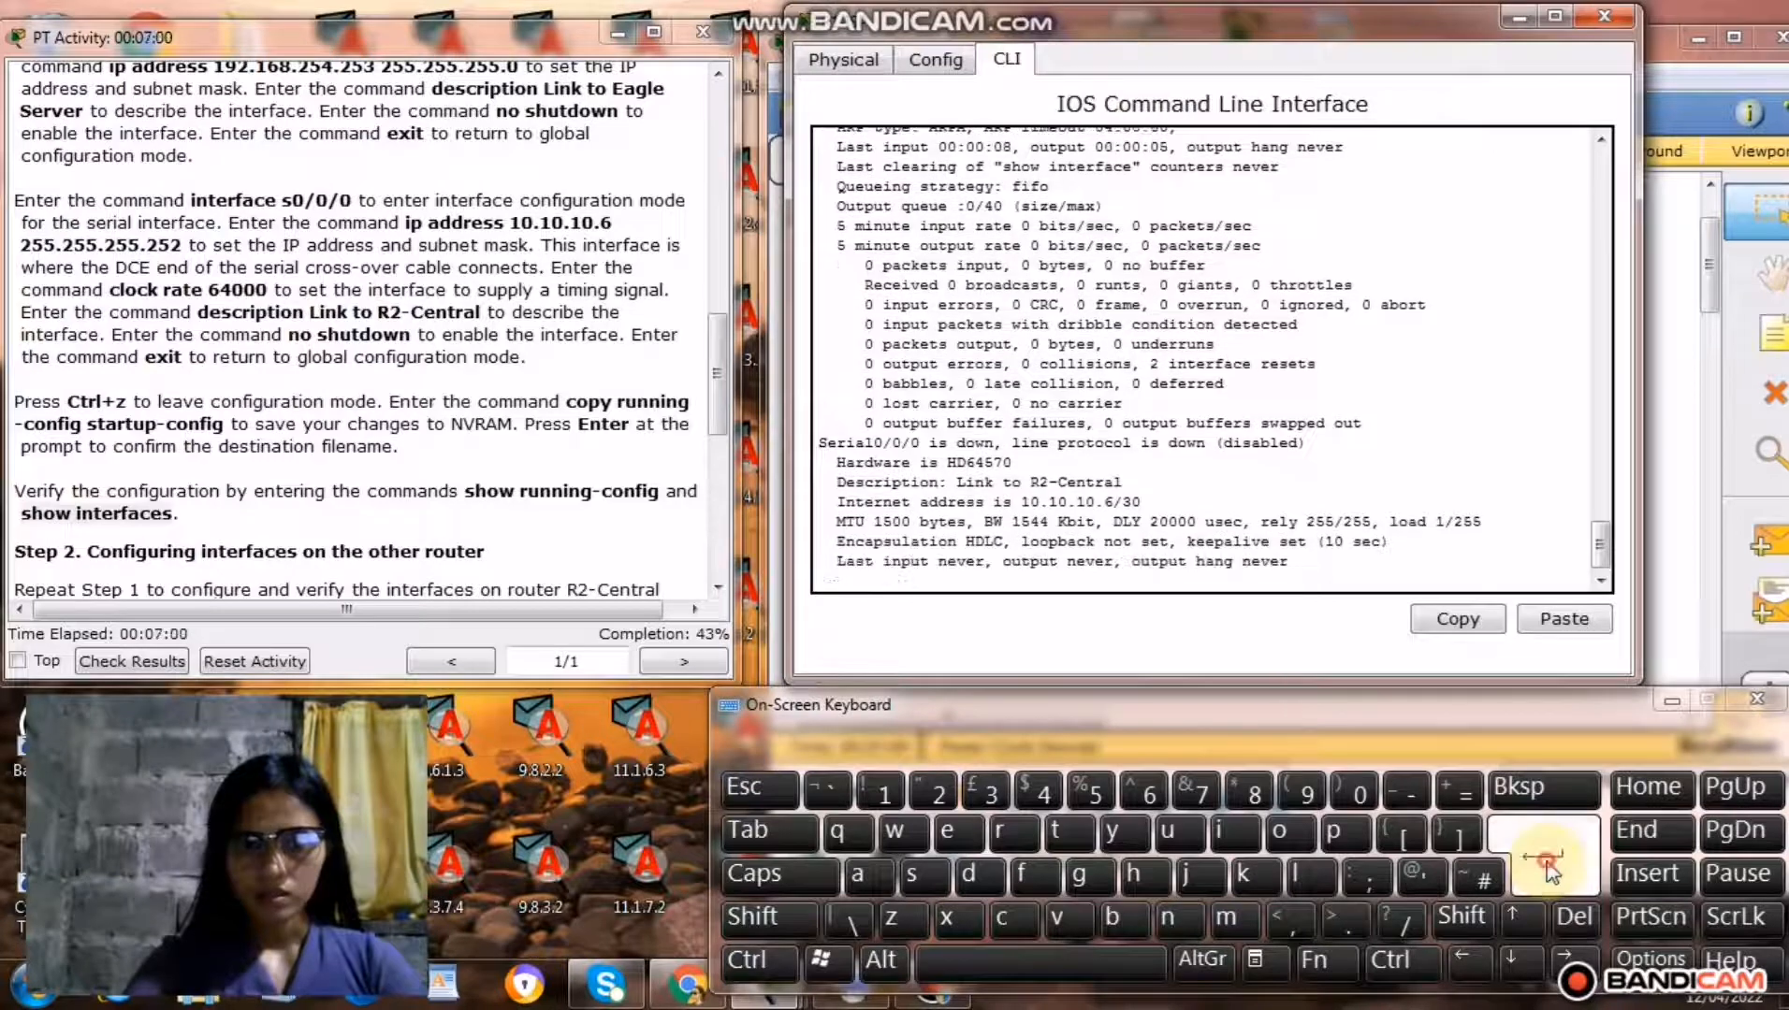
{"action": "left_click", "coordinate": [1548, 864]}
{"action": "left_click", "coordinate": [1548, 863]}
{"action": "left_click", "coordinate": [1548, 863]}
{"action": "left_click", "coordinate": [1547, 865]}
{"action": "left_click", "coordinate": [1547, 863]}
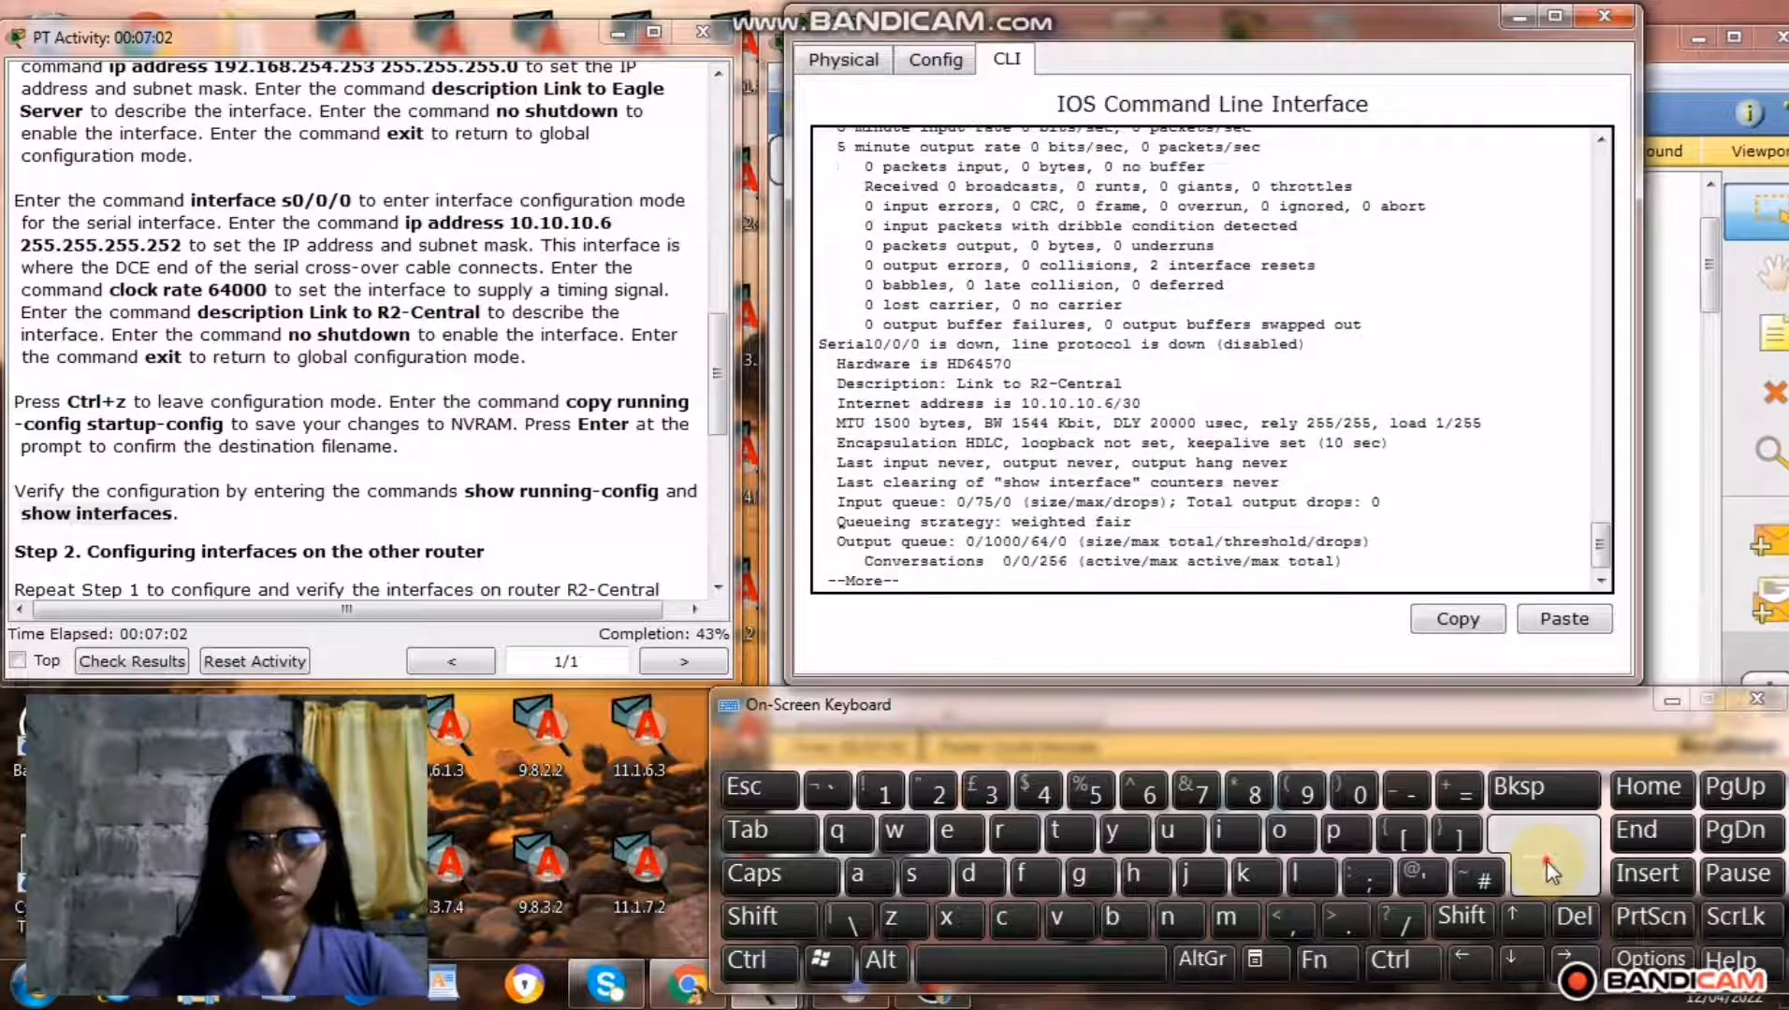
{"action": "left_click", "coordinate": [1547, 863]}
{"action": "left_click", "coordinate": [1547, 863]}
{"action": "left_click", "coordinate": [1548, 863]}
{"action": "left_click", "coordinate": [1548, 866]}
{"action": "left_click", "coordinate": [1547, 864]}
{"action": "left_click", "coordinate": [1547, 864]}
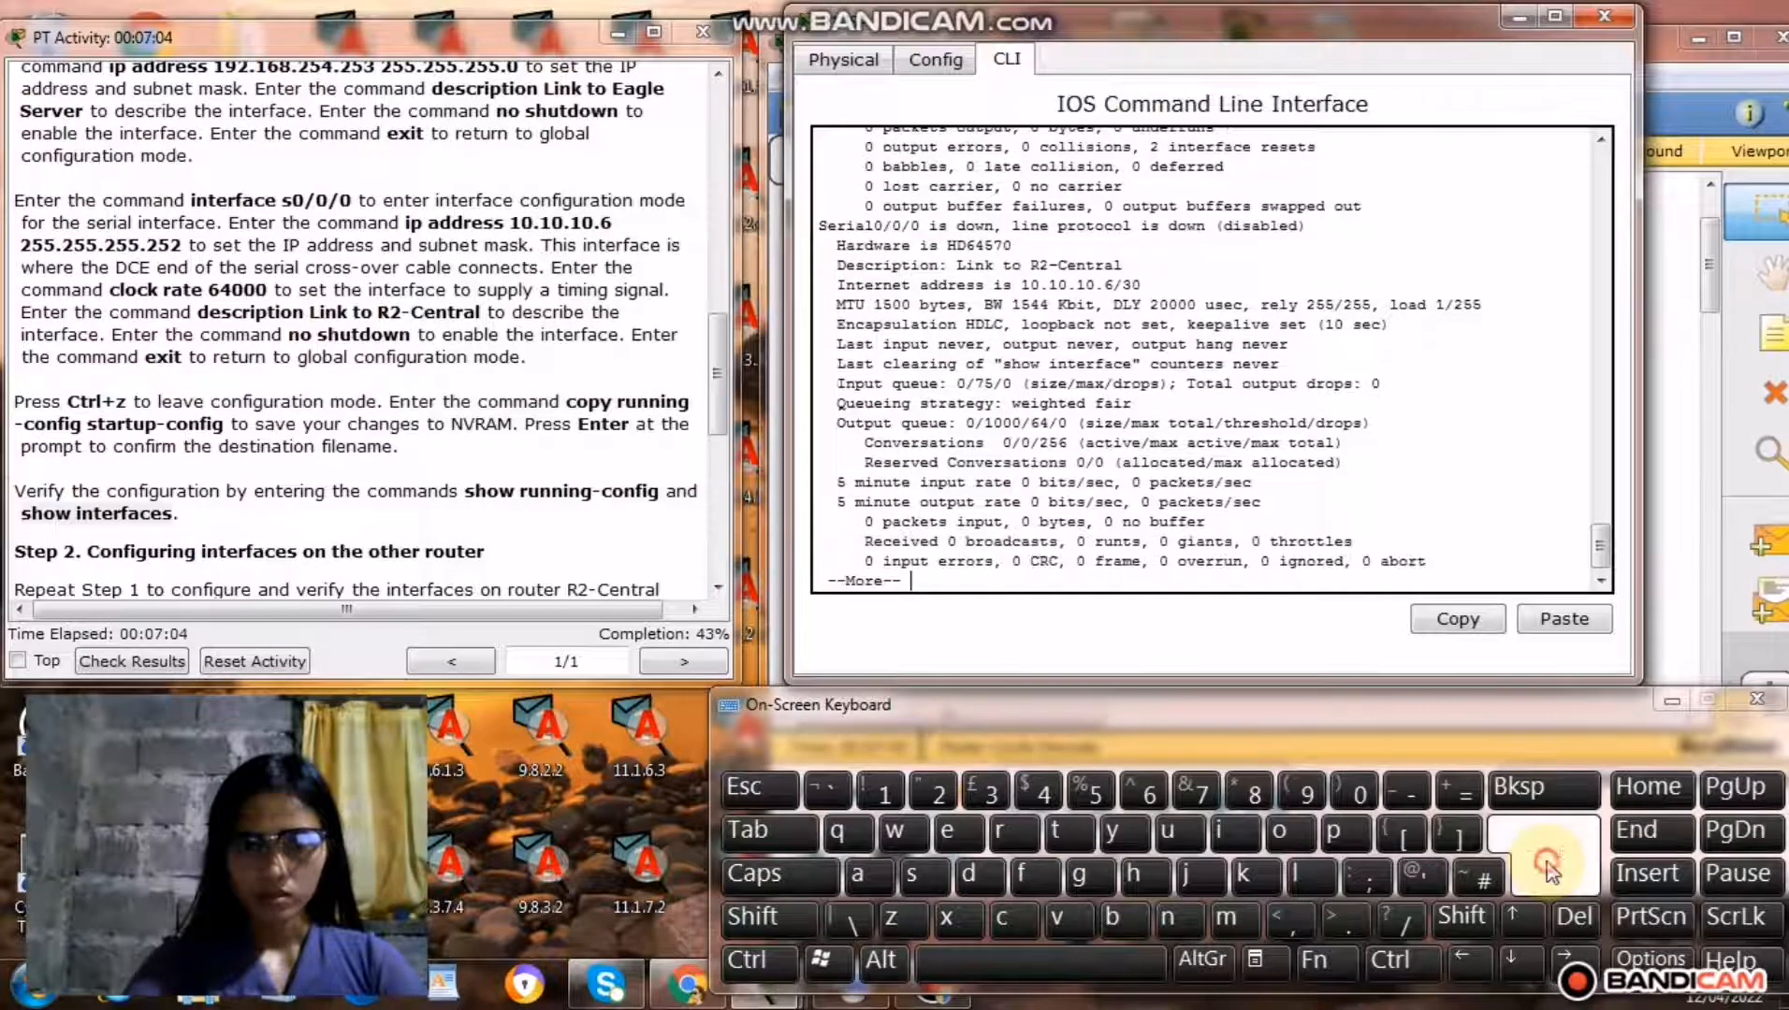
{"action": "left_click", "coordinate": [1547, 864]}
{"action": "left_click", "coordinate": [1548, 863]}
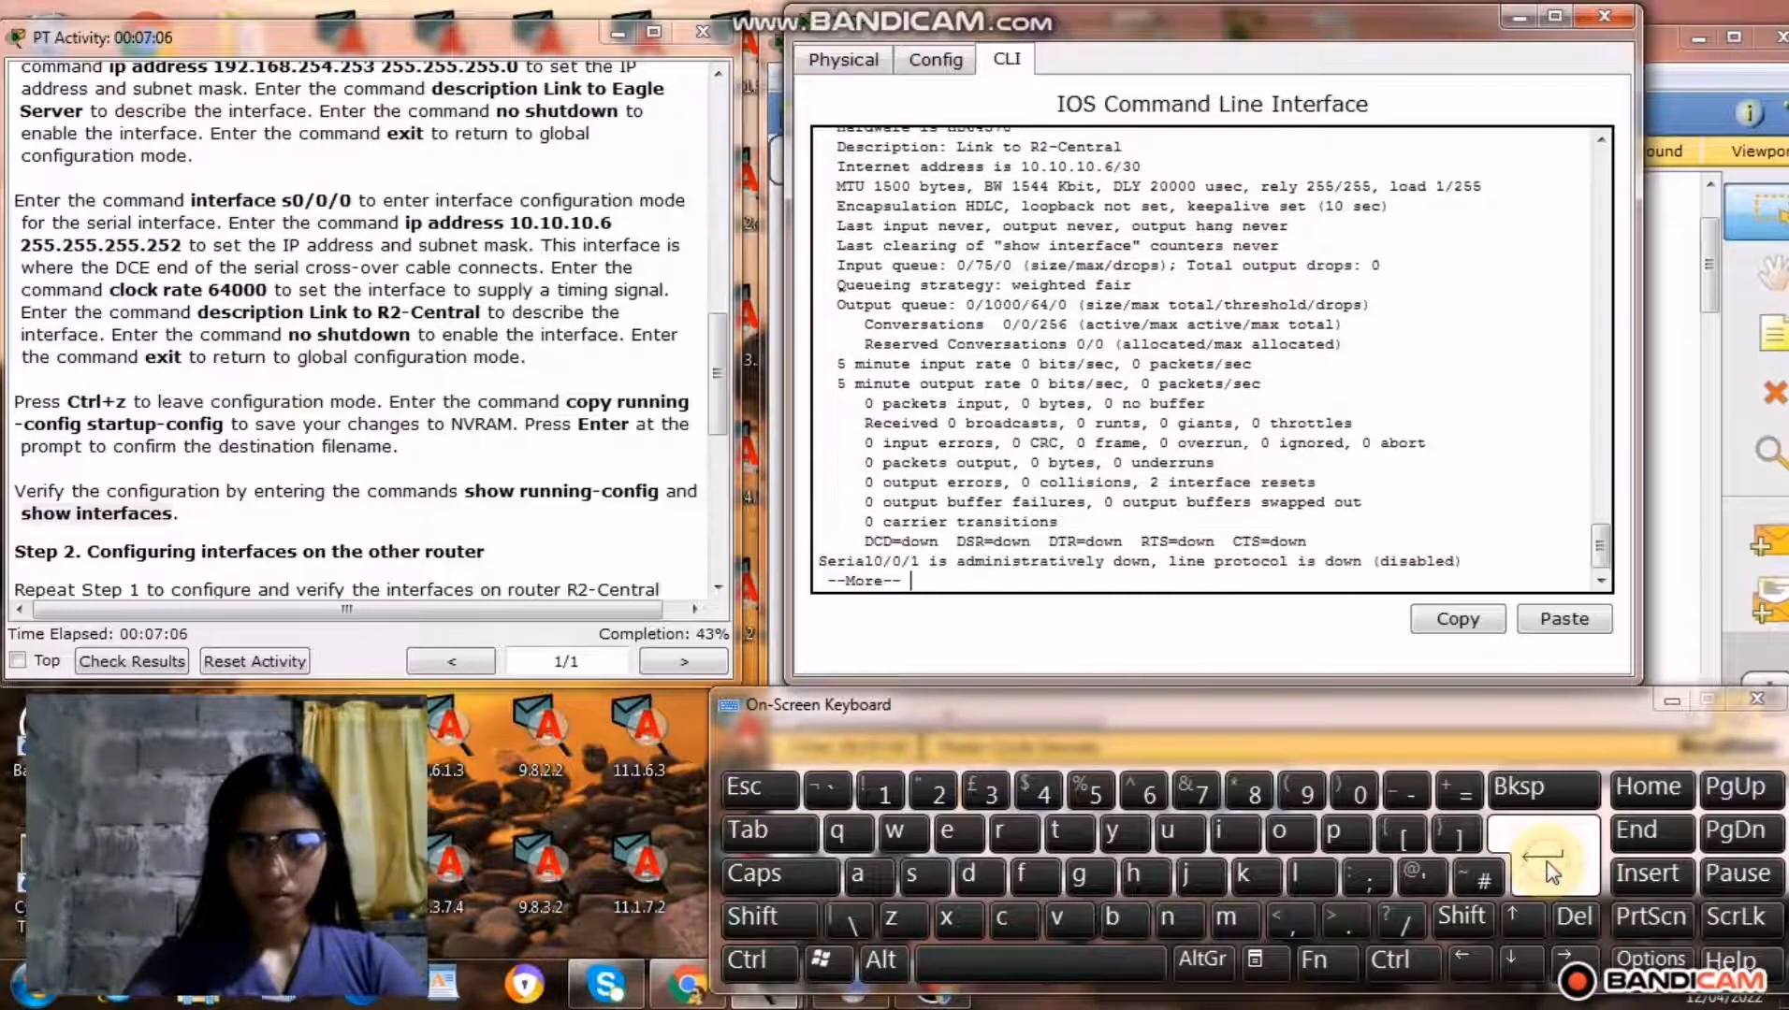
{"action": "left_click", "coordinate": [1547, 864]}
{"action": "left_click", "coordinate": [1548, 864]}
{"action": "left_click", "coordinate": [1547, 865]}
{"action": "left_click", "coordinate": [1547, 863]}
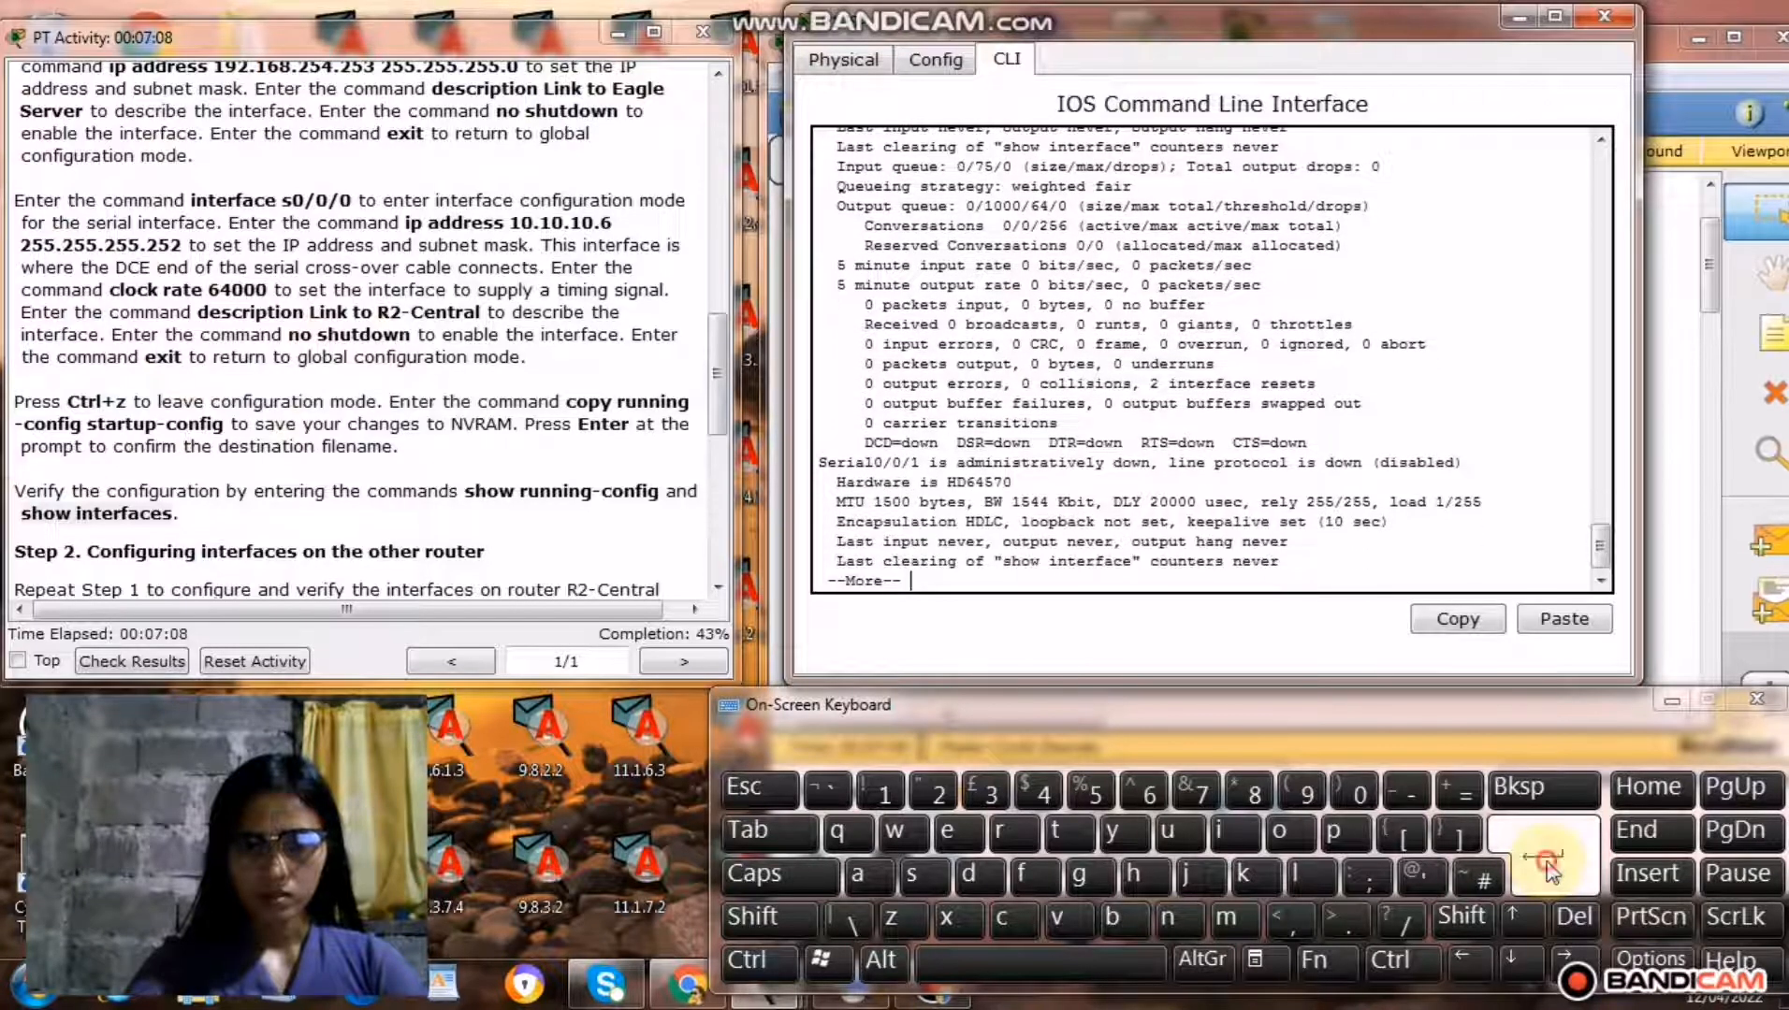
{"action": "left_click", "coordinate": [1548, 863]}
{"action": "left_click", "coordinate": [1547, 864]}
{"action": "left_click", "coordinate": [1547, 864]}
{"action": "left_click", "coordinate": [1547, 864]}
{"action": "left_click", "coordinate": [1548, 863]}
{"action": "left_click", "coordinate": [1548, 862]}
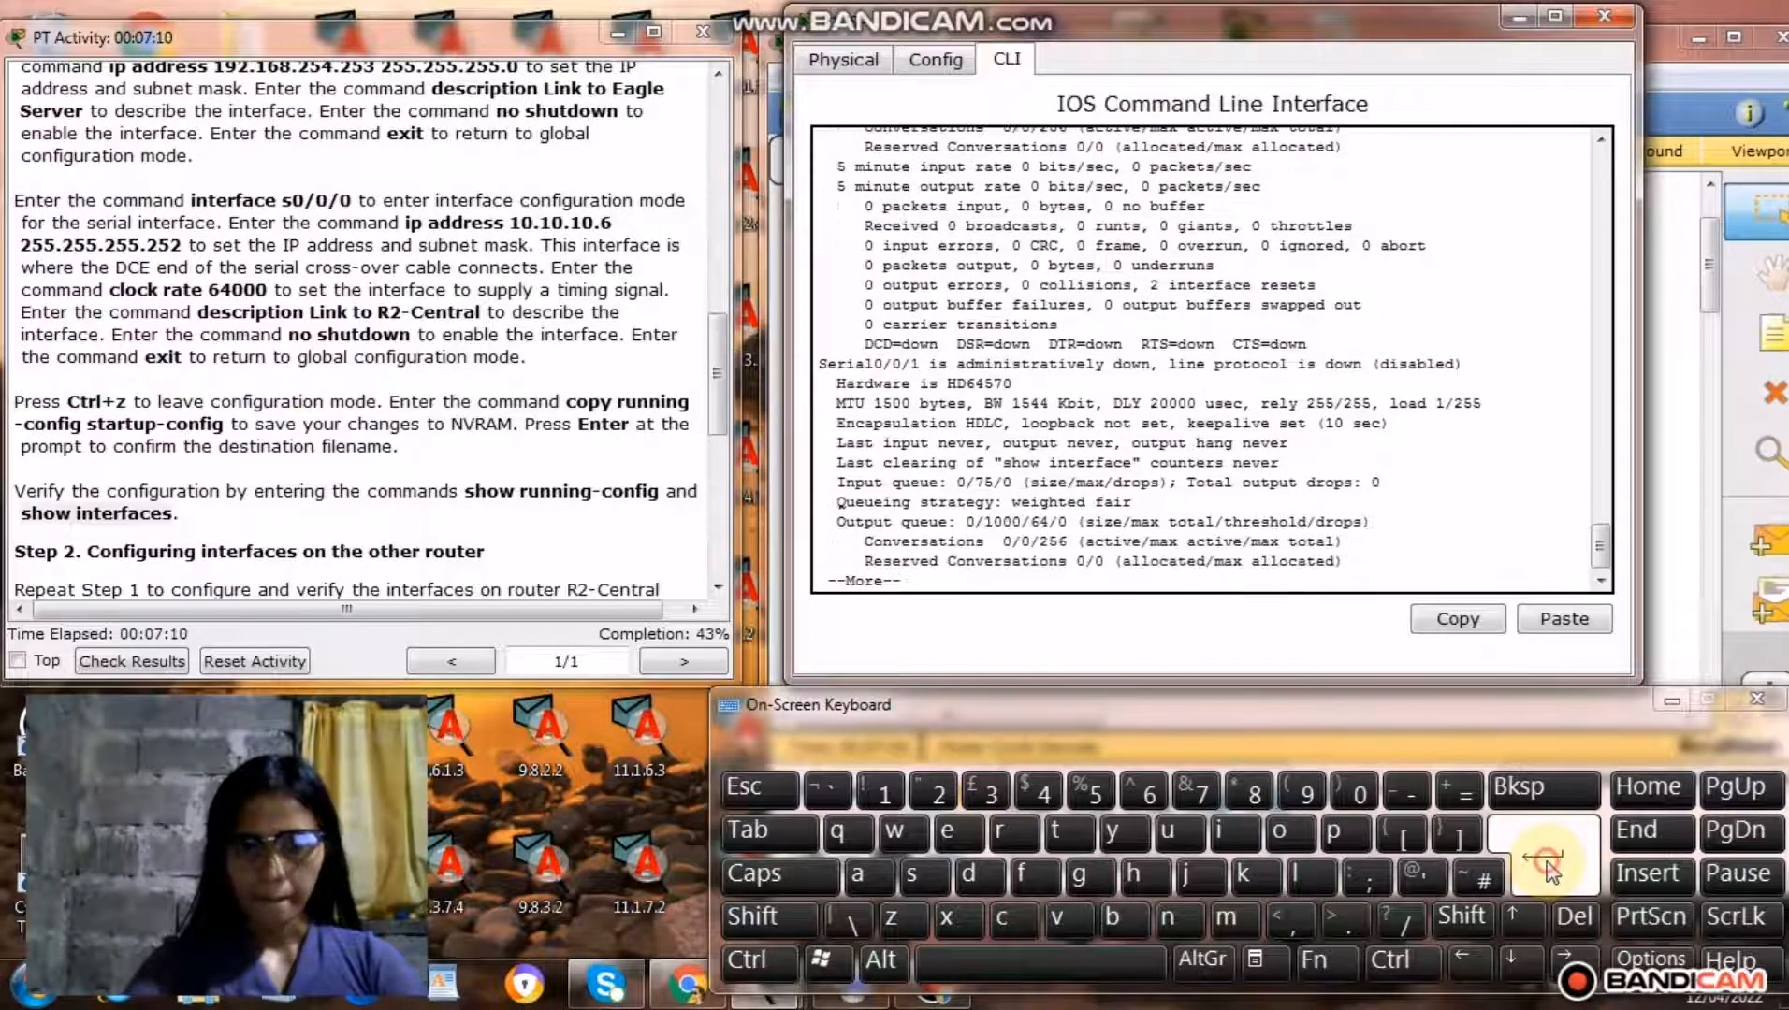
{"action": "left_click", "coordinate": [1547, 863]}
{"action": "left_click", "coordinate": [1547, 862]}
{"action": "left_click", "coordinate": [1547, 863]}
{"action": "left_click", "coordinate": [1548, 862]}
{"action": "left_click", "coordinate": [1547, 863]}
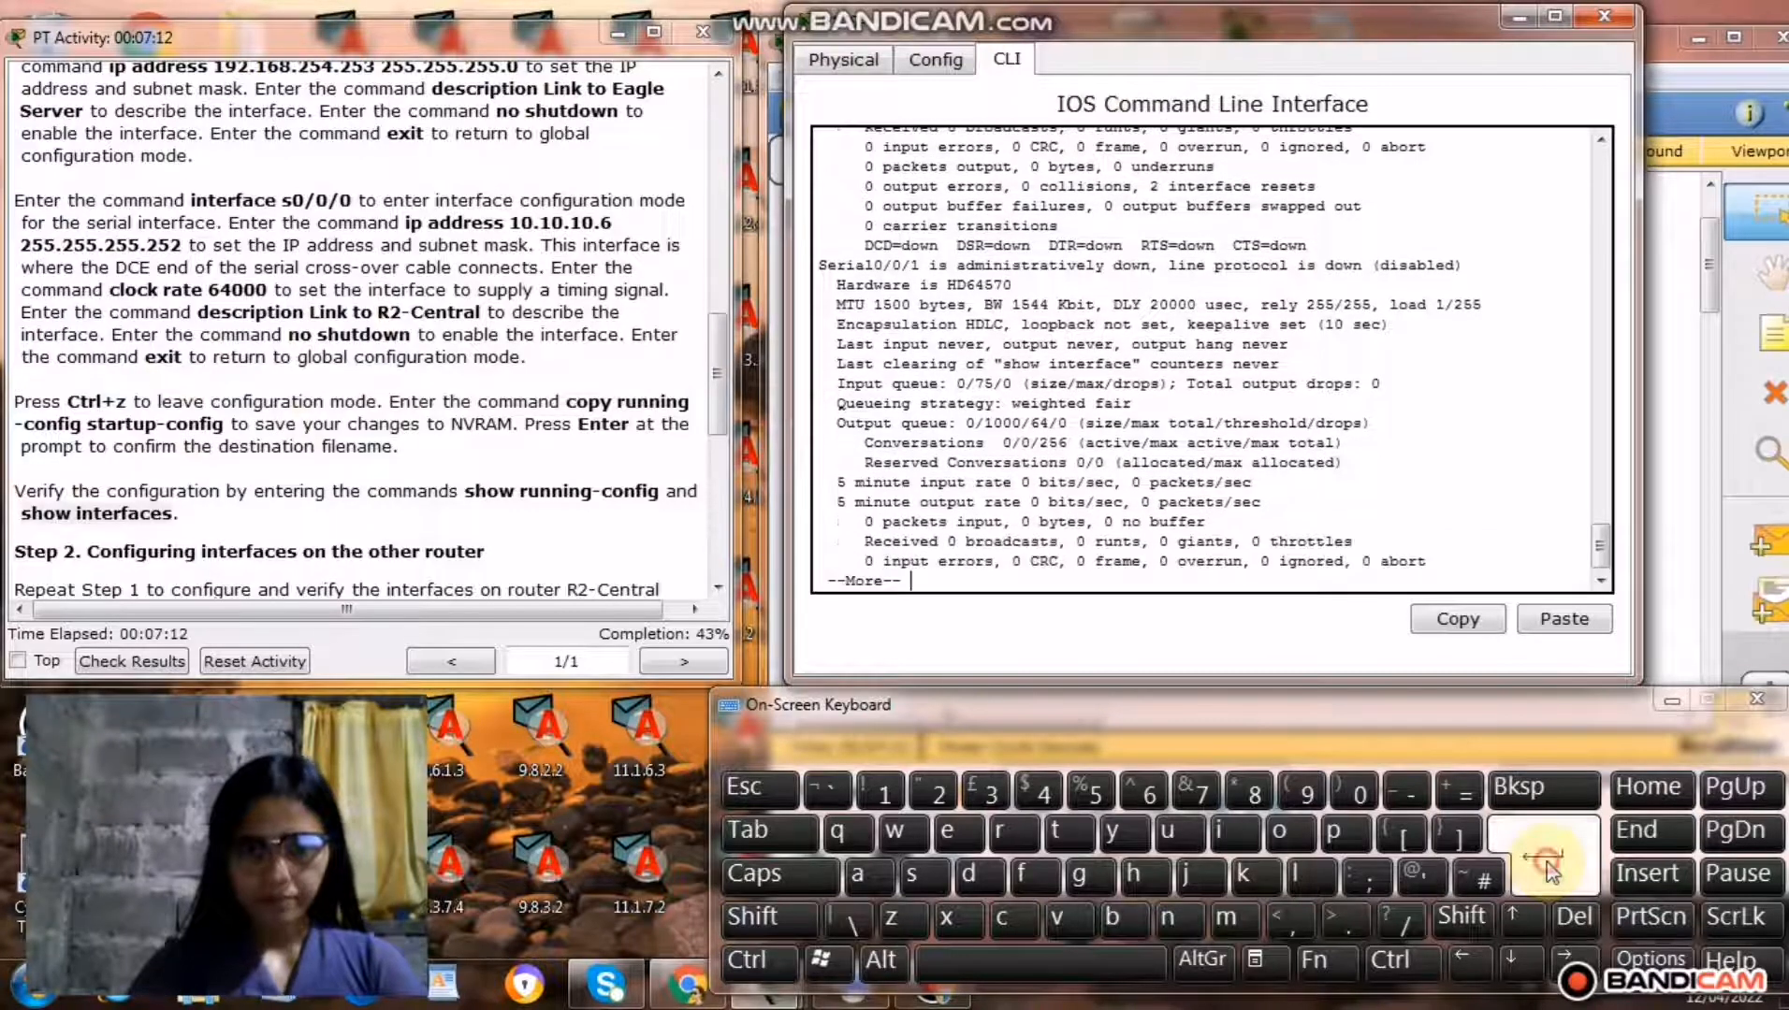
{"action": "left_click", "coordinate": [1548, 863]}
{"action": "left_click", "coordinate": [1548, 863]}
{"action": "left_click", "coordinate": [1547, 863]}
{"action": "left_click", "coordinate": [1547, 862]}
{"action": "left_click", "coordinate": [1545, 863]}
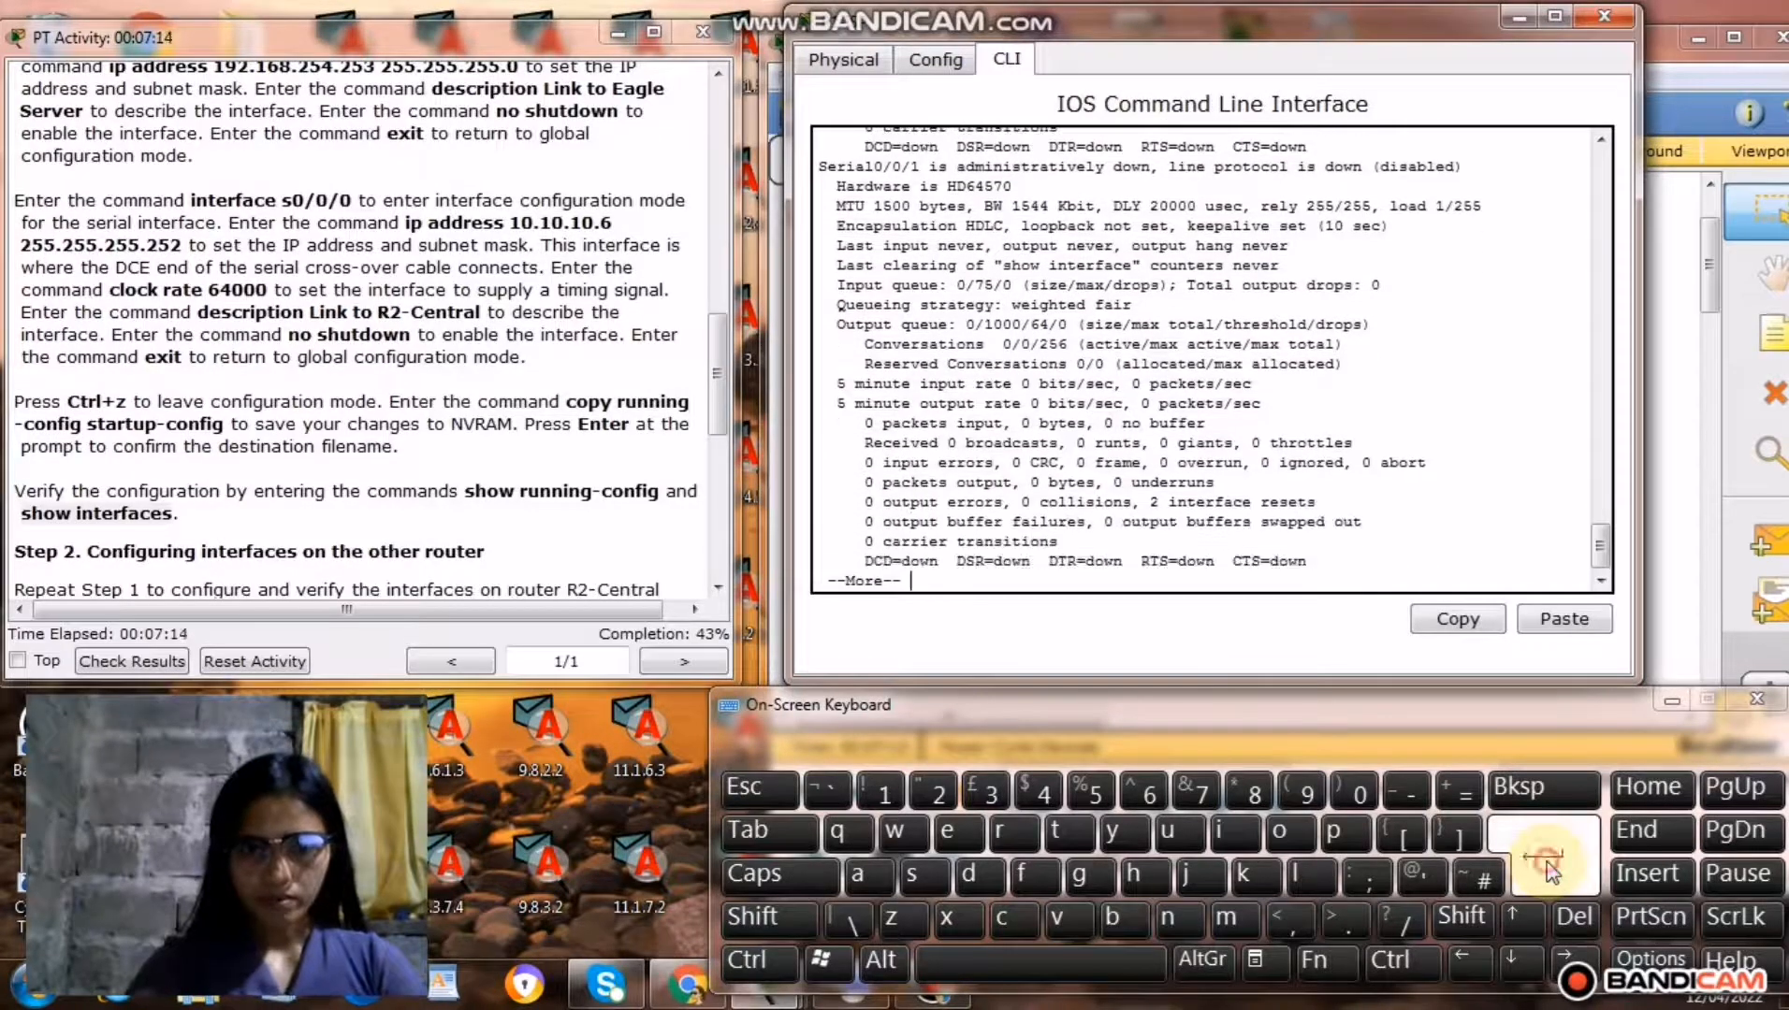
{"action": "left_click", "coordinate": [1544, 864]}
{"action": "left_click", "coordinate": [1531, 858]}
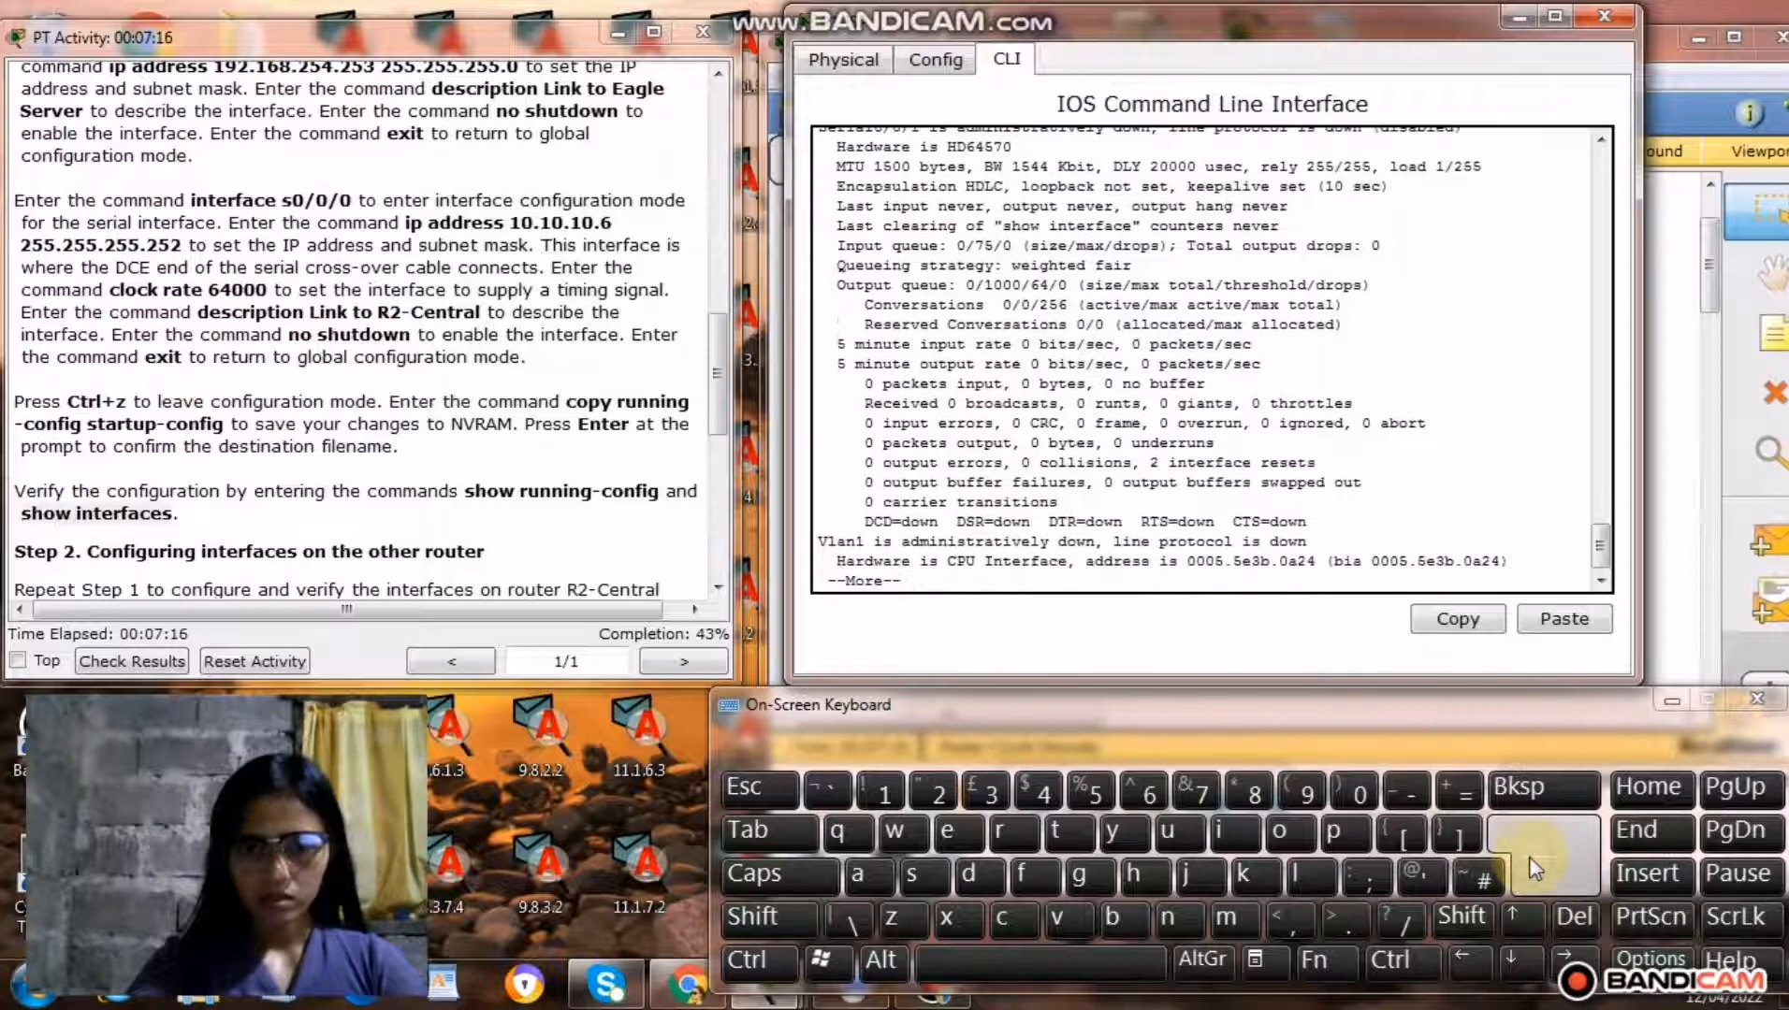
{"action": "left_click", "coordinate": [1549, 856]}
{"action": "left_click", "coordinate": [1550, 856]}
{"action": "left_click", "coordinate": [1551, 857]}
{"action": "left_click", "coordinate": [1551, 866]}
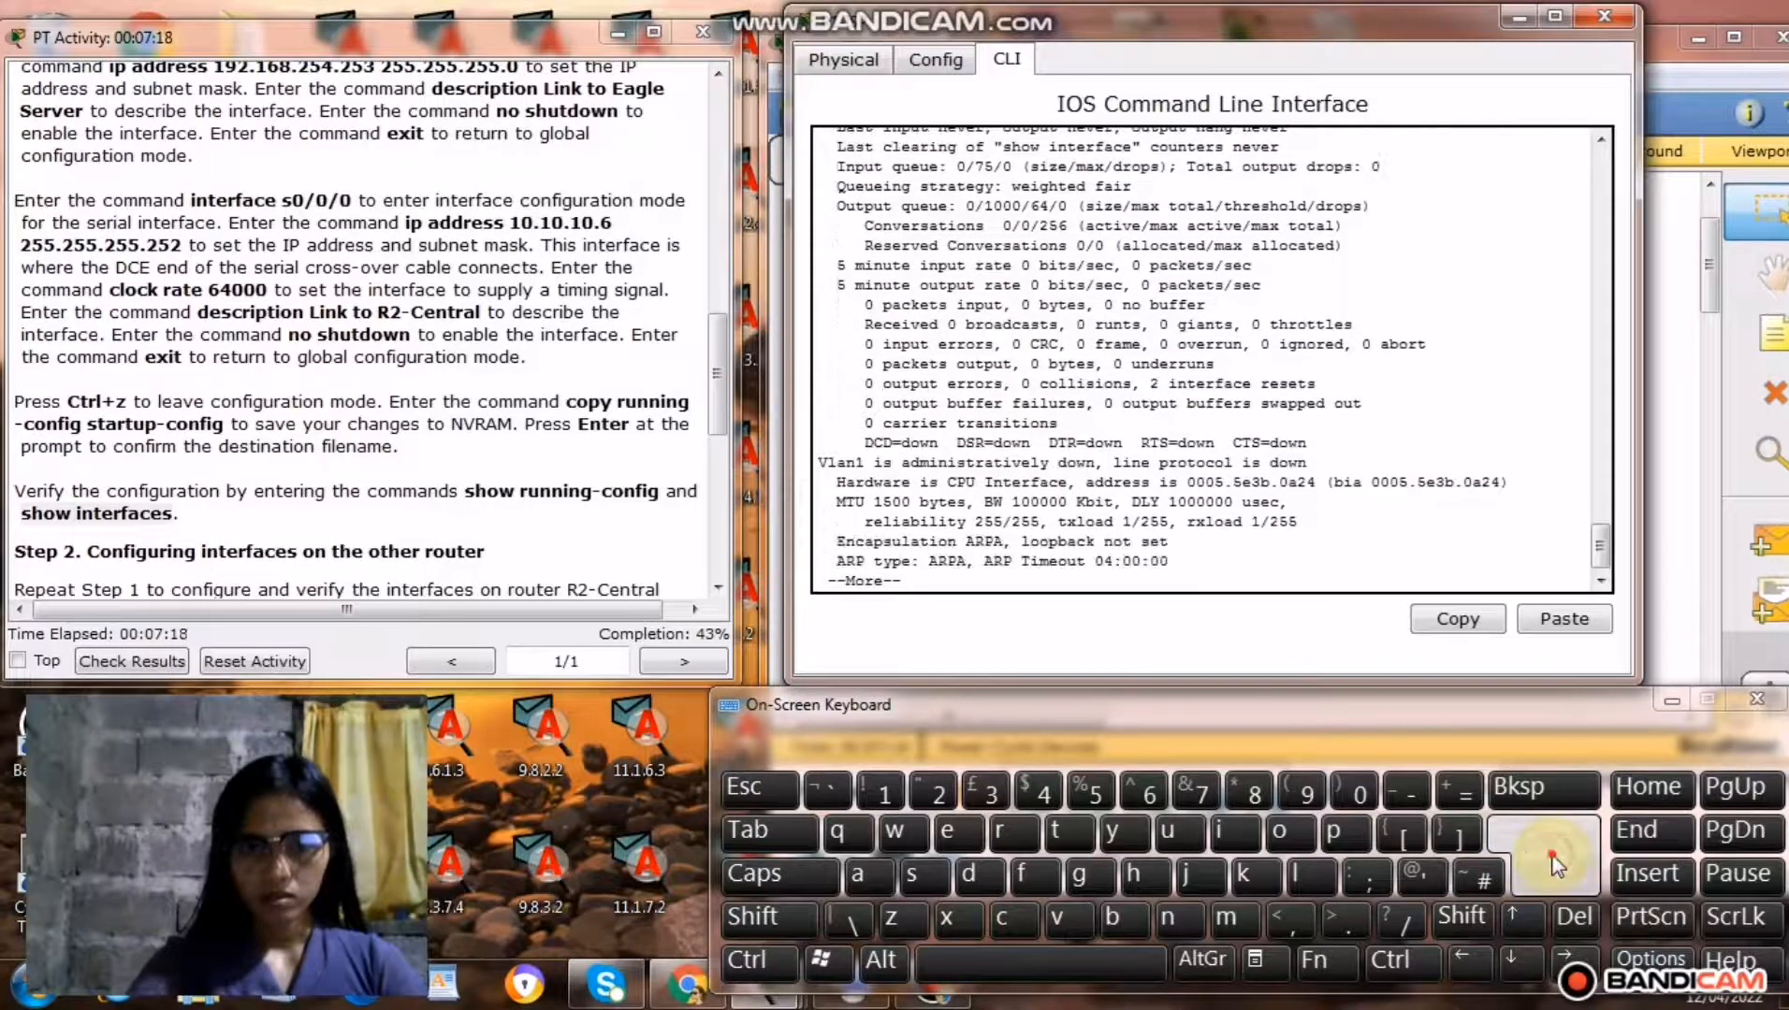
{"action": "left_click", "coordinate": [1551, 865]}
{"action": "left_click", "coordinate": [1551, 866]}
{"action": "left_click", "coordinate": [1551, 866]}
{"action": "left_click", "coordinate": [1551, 865]}
{"action": "left_click", "coordinate": [1551, 865]}
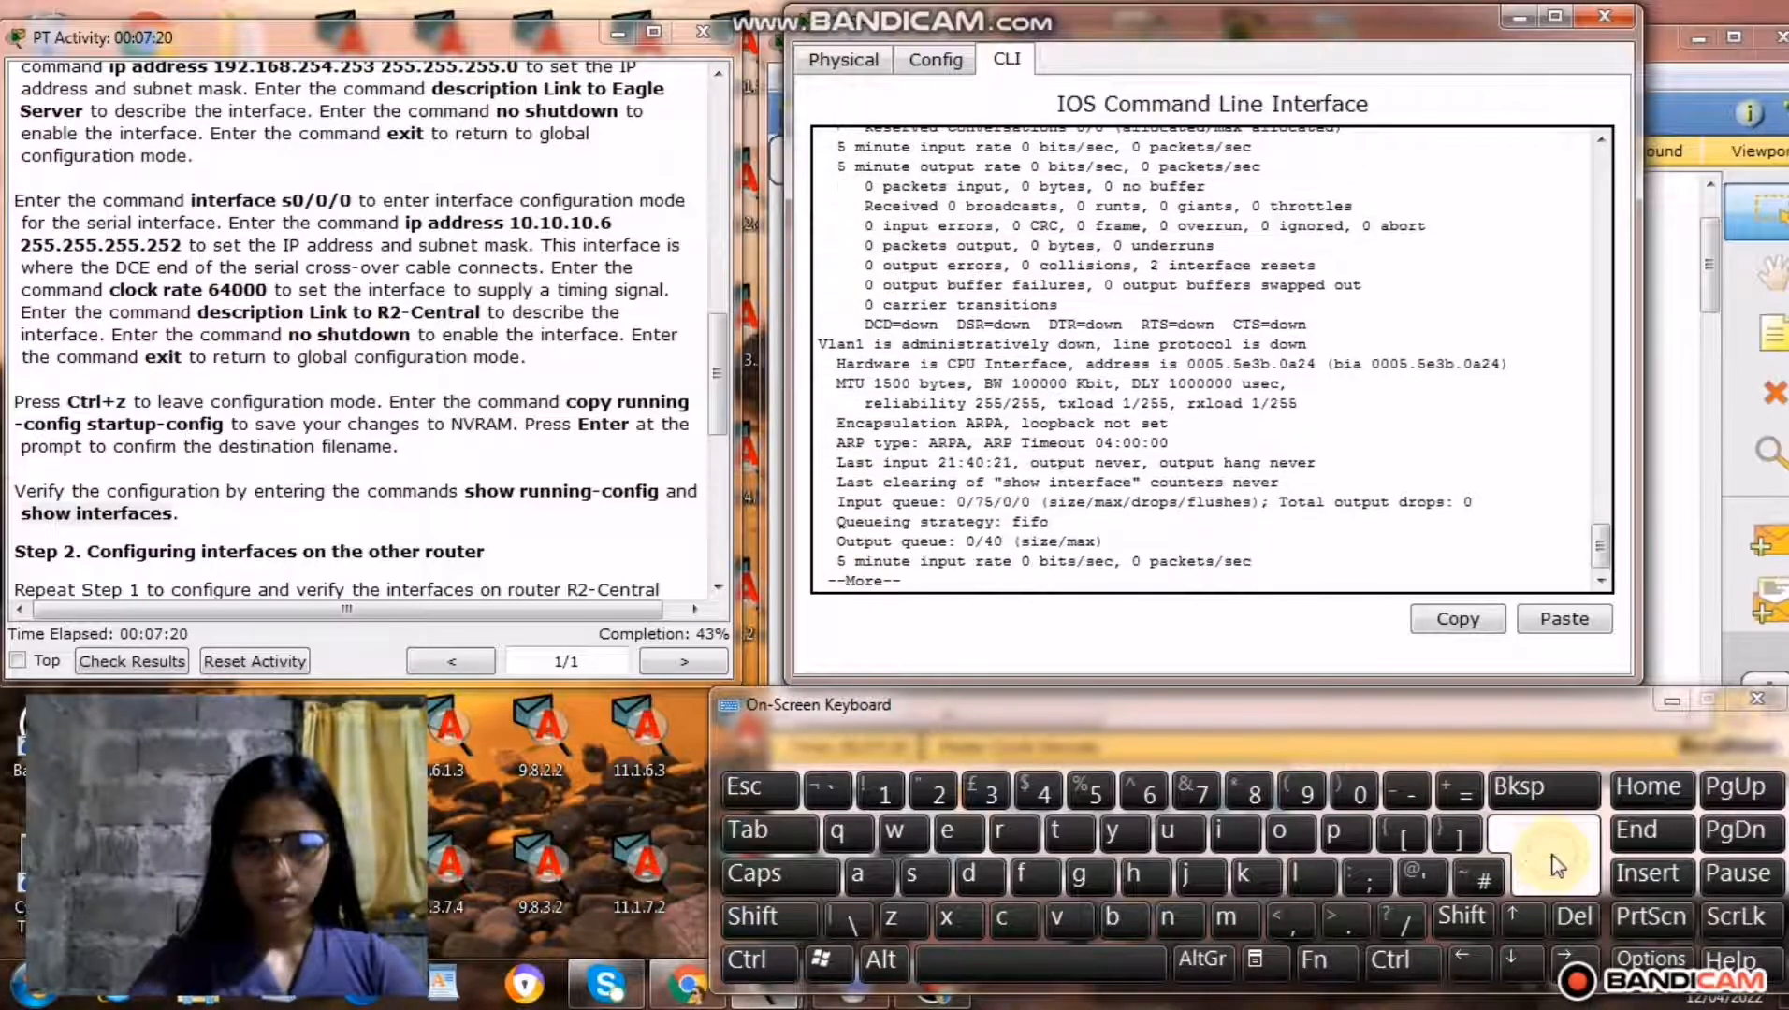
{"action": "left_click", "coordinate": [1551, 865]}
{"action": "left_click", "coordinate": [1551, 865]}
{"action": "left_click", "coordinate": [1551, 866]}
{"action": "left_click", "coordinate": [1551, 865]}
{"action": "left_click", "coordinate": [1551, 865]}
{"action": "left_click", "coordinate": [1551, 865]}
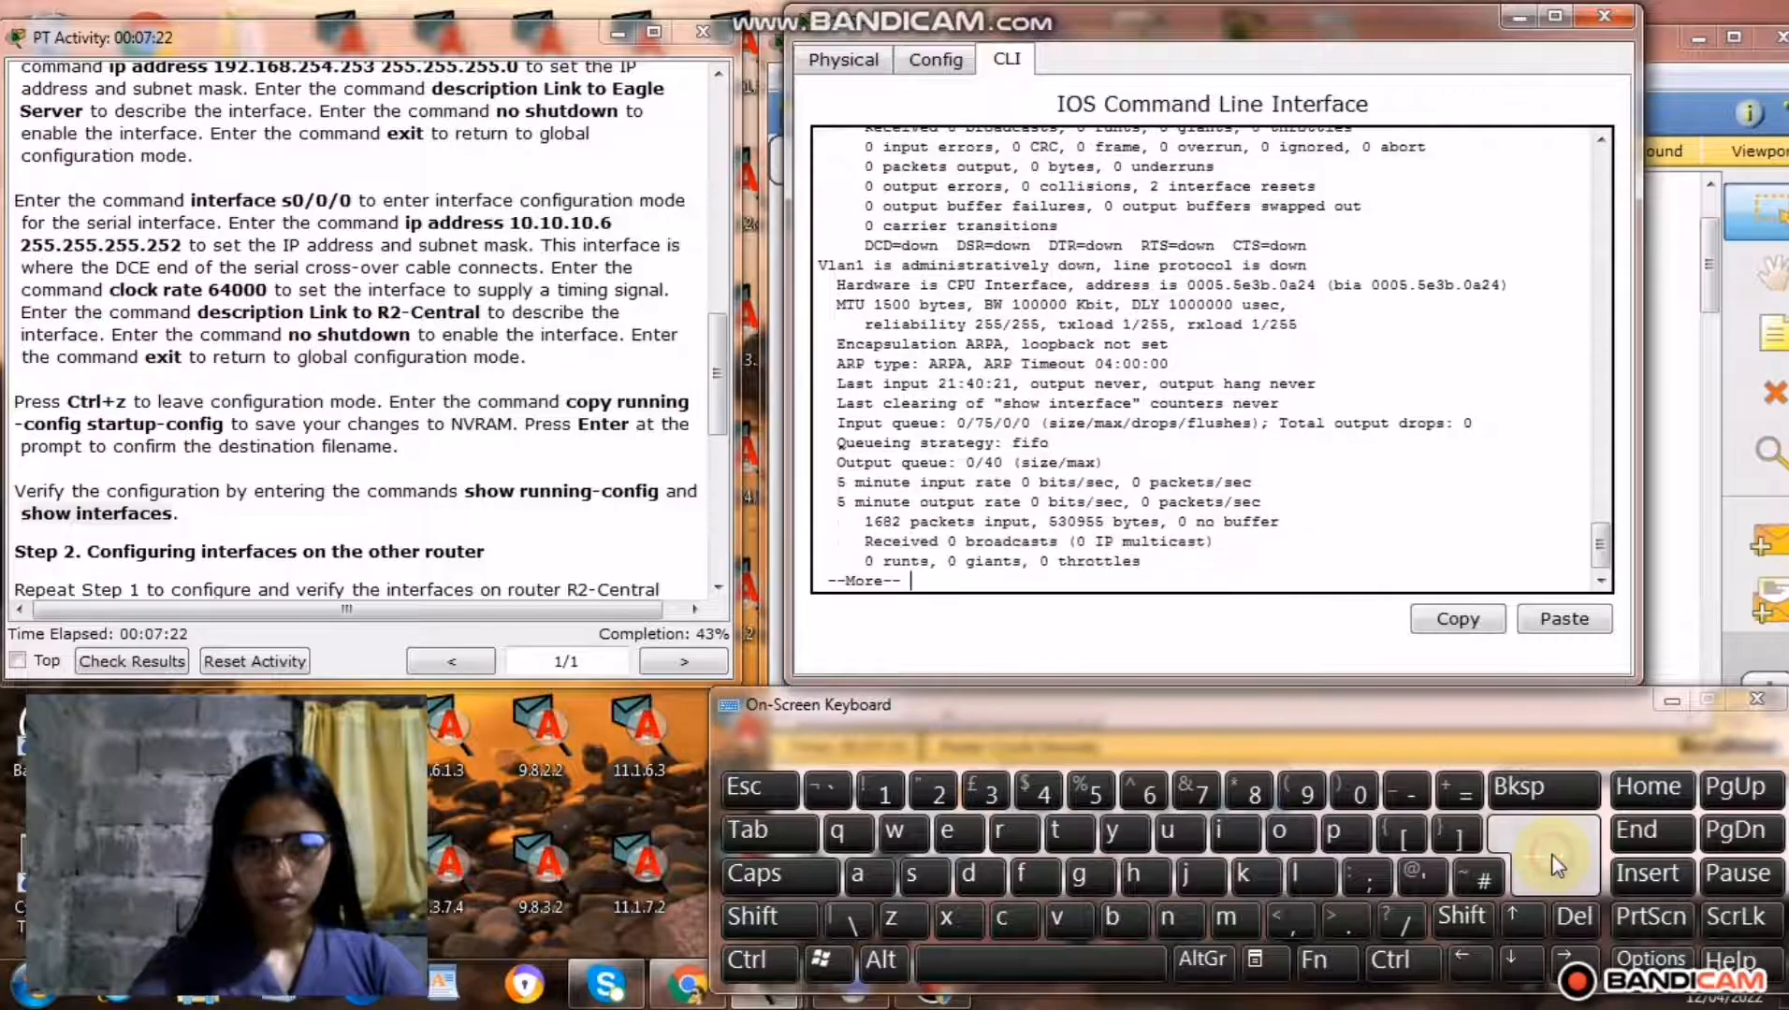
{"action": "left_click", "coordinate": [1551, 865]}
{"action": "left_click", "coordinate": [1551, 865]}
{"action": "left_click", "coordinate": [1551, 865]}
{"action": "left_click", "coordinate": [1551, 865]}
{"action": "left_click", "coordinate": [1553, 865]}
{"action": "left_click", "coordinate": [1551, 860]}
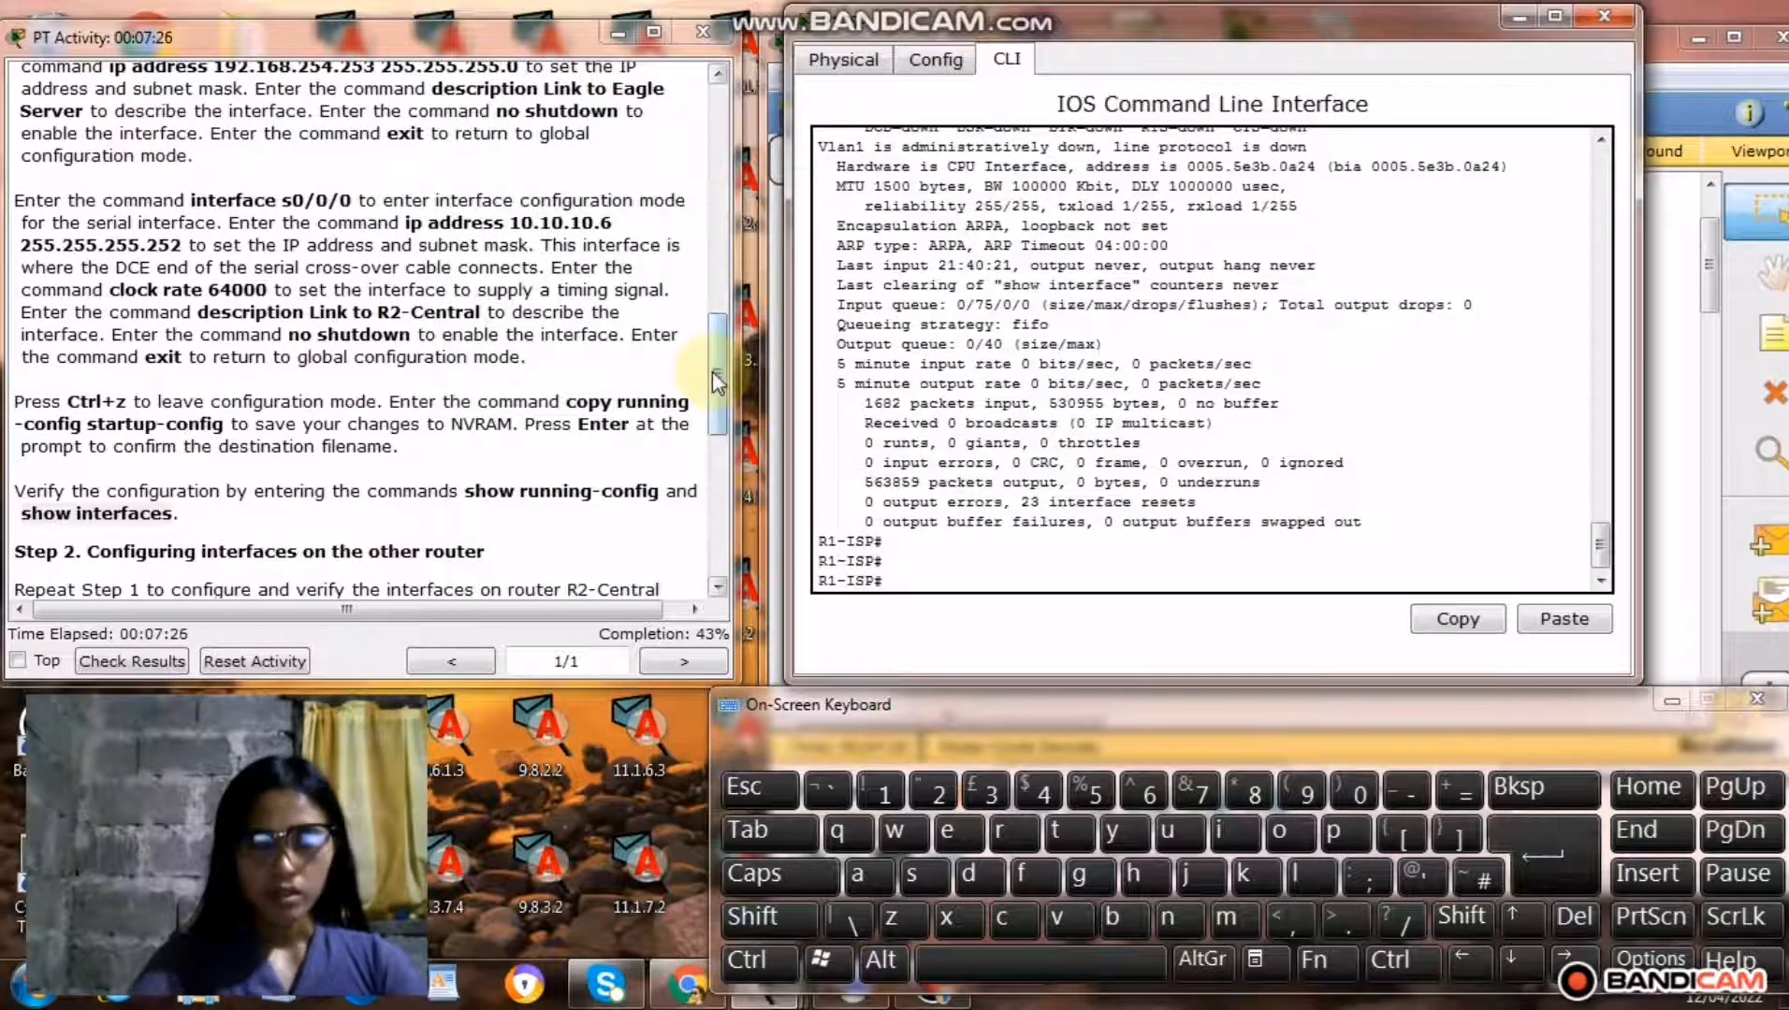
Close R1-ISP's window and open router R2-Central's command line, placed beside the Step 2 instructions.
{"action": "left_click_drag", "start_coordinate": [717, 379], "coordinate": [714, 421]}
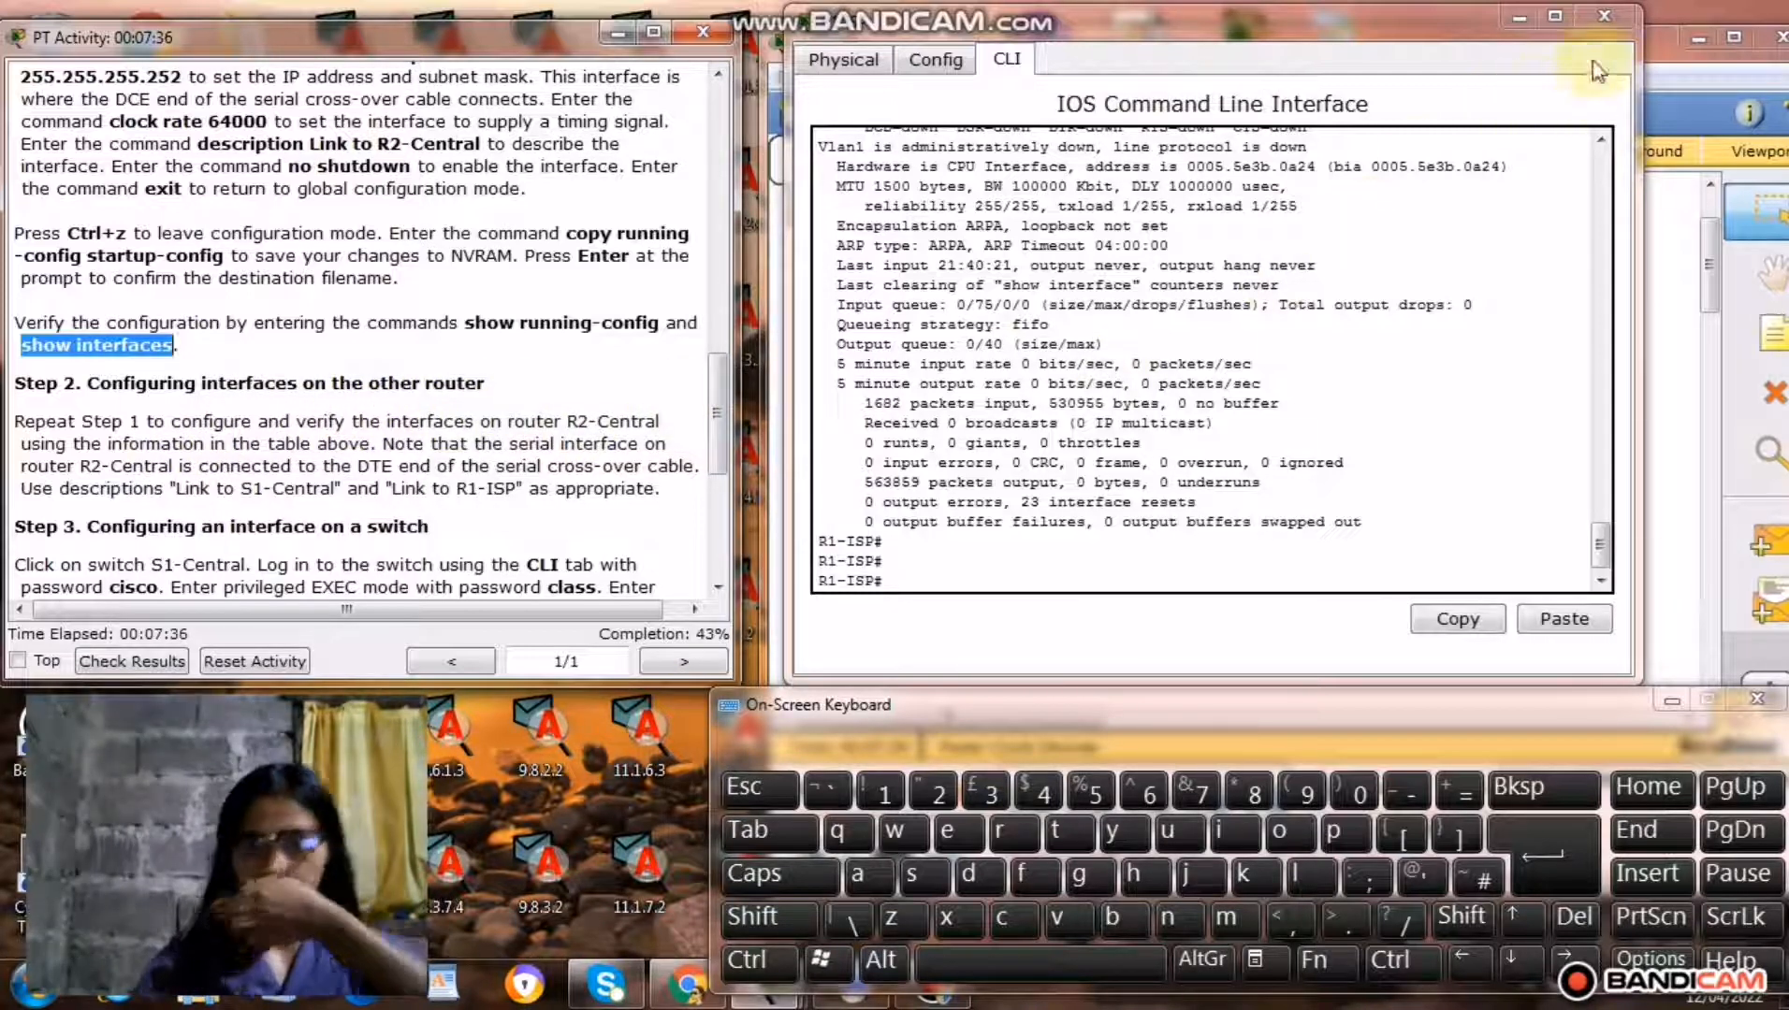
{"action": "left_click", "coordinate": [1603, 16]}
{"action": "left_click", "coordinate": [1445, 384]}
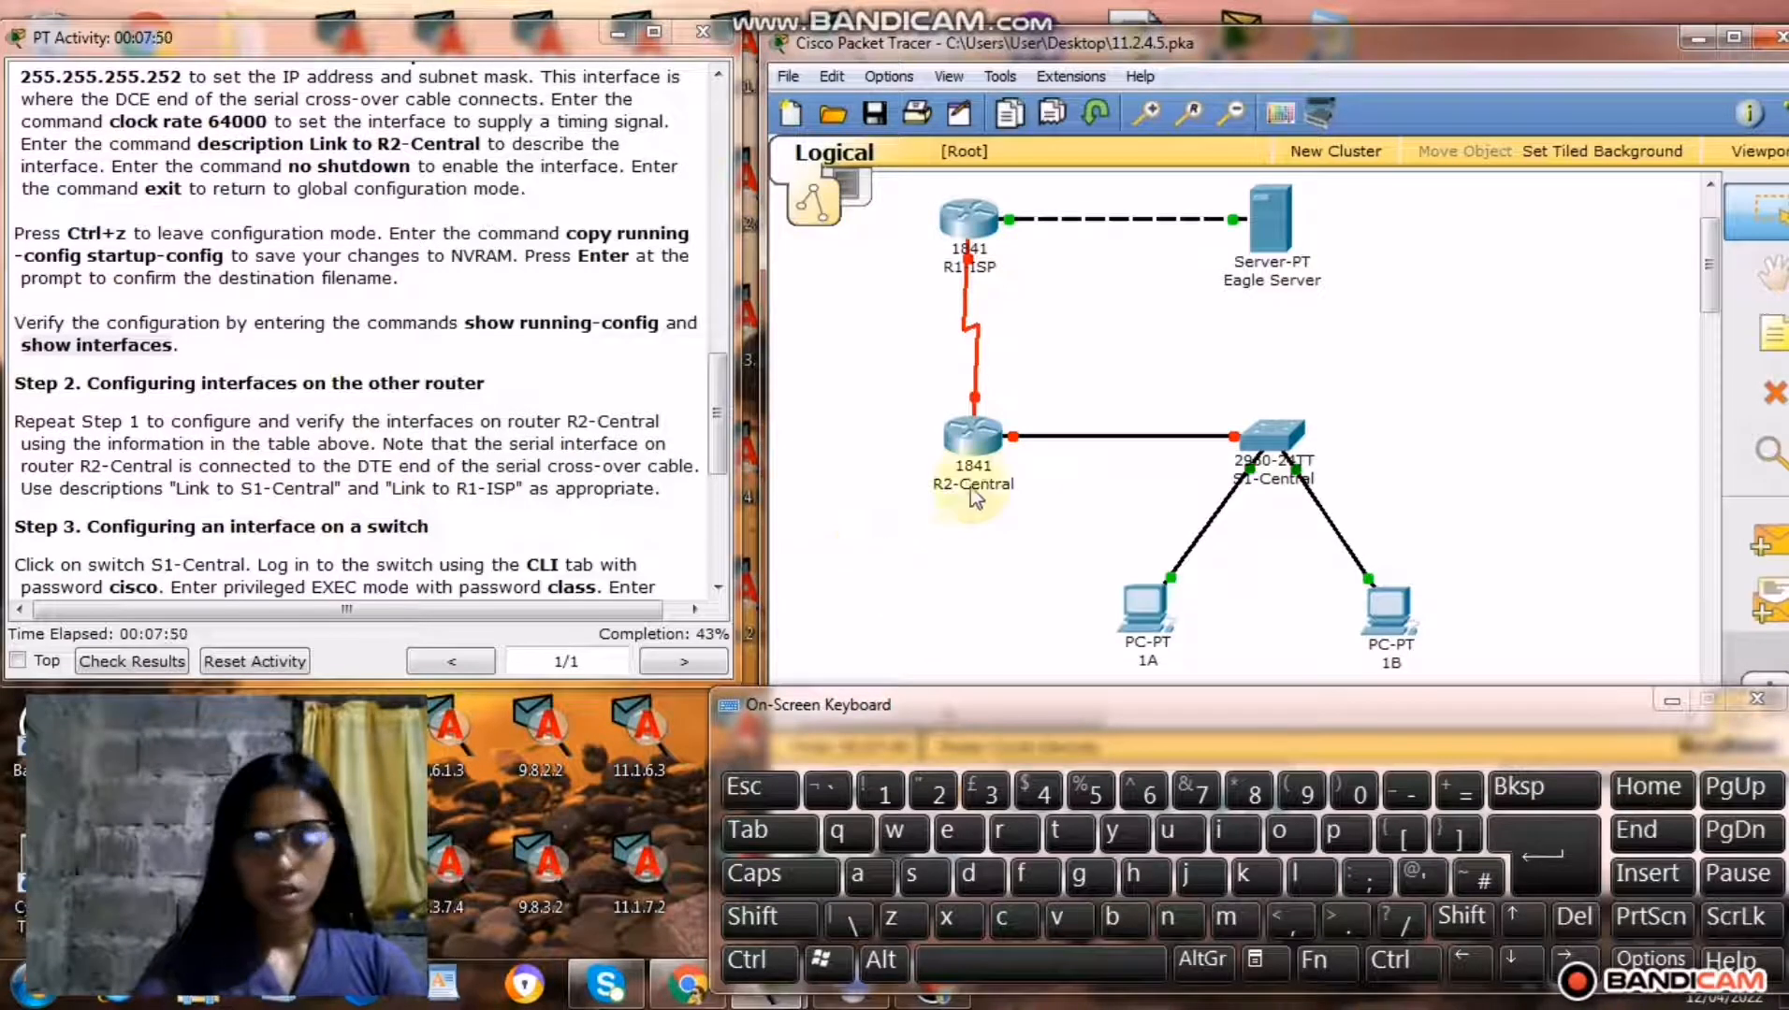
{"action": "left_click", "coordinate": [977, 440]}
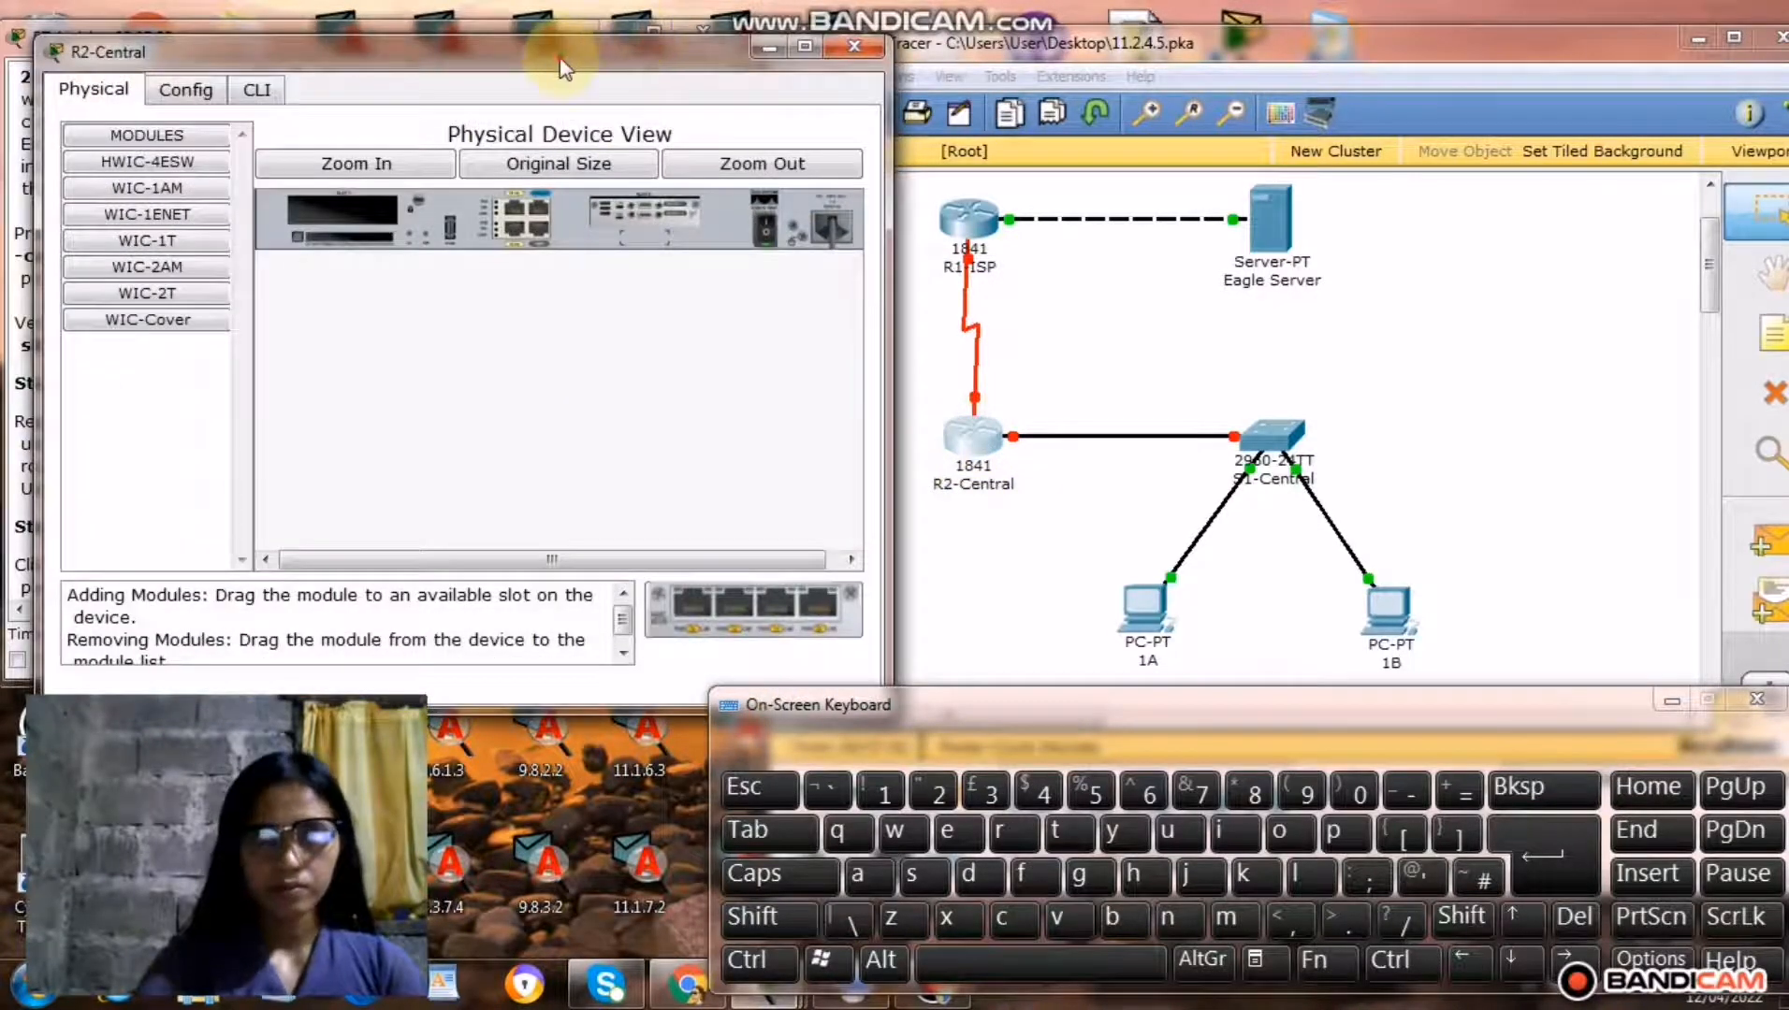
{"action": "left_click_drag", "start_coordinate": [561, 65], "coordinate": [1230, 56]}
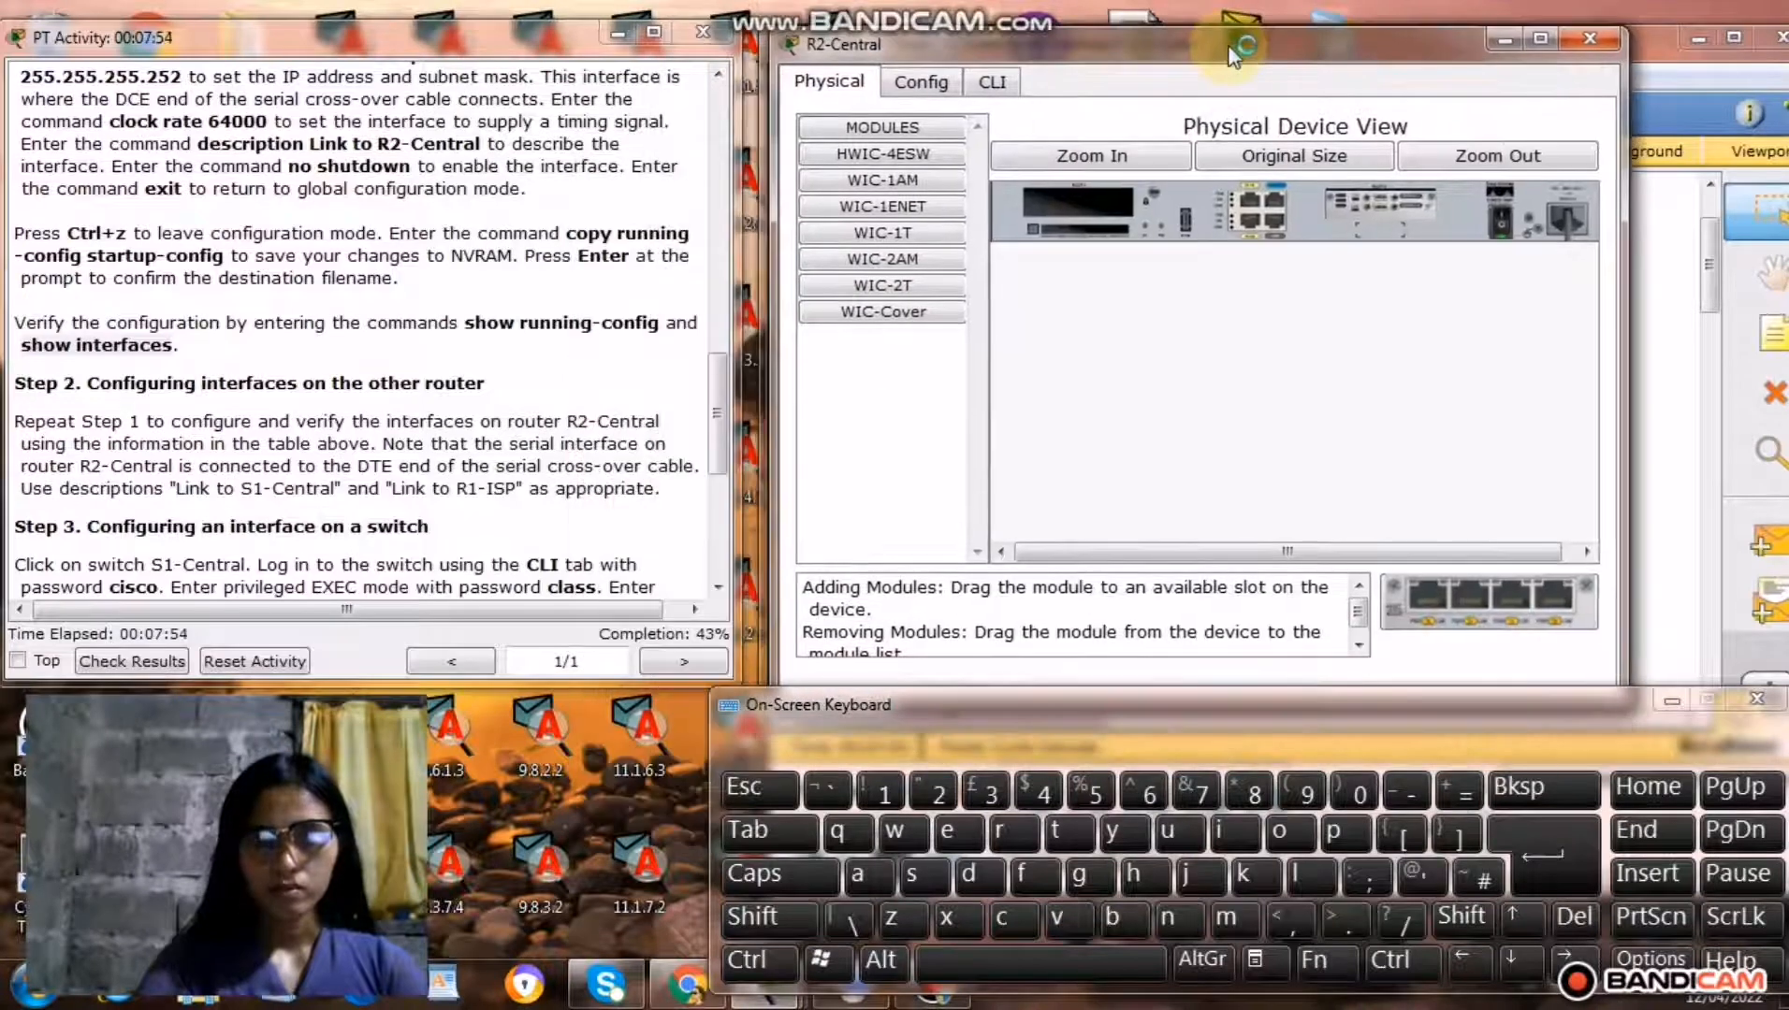
{"action": "left_click", "coordinate": [993, 81]}
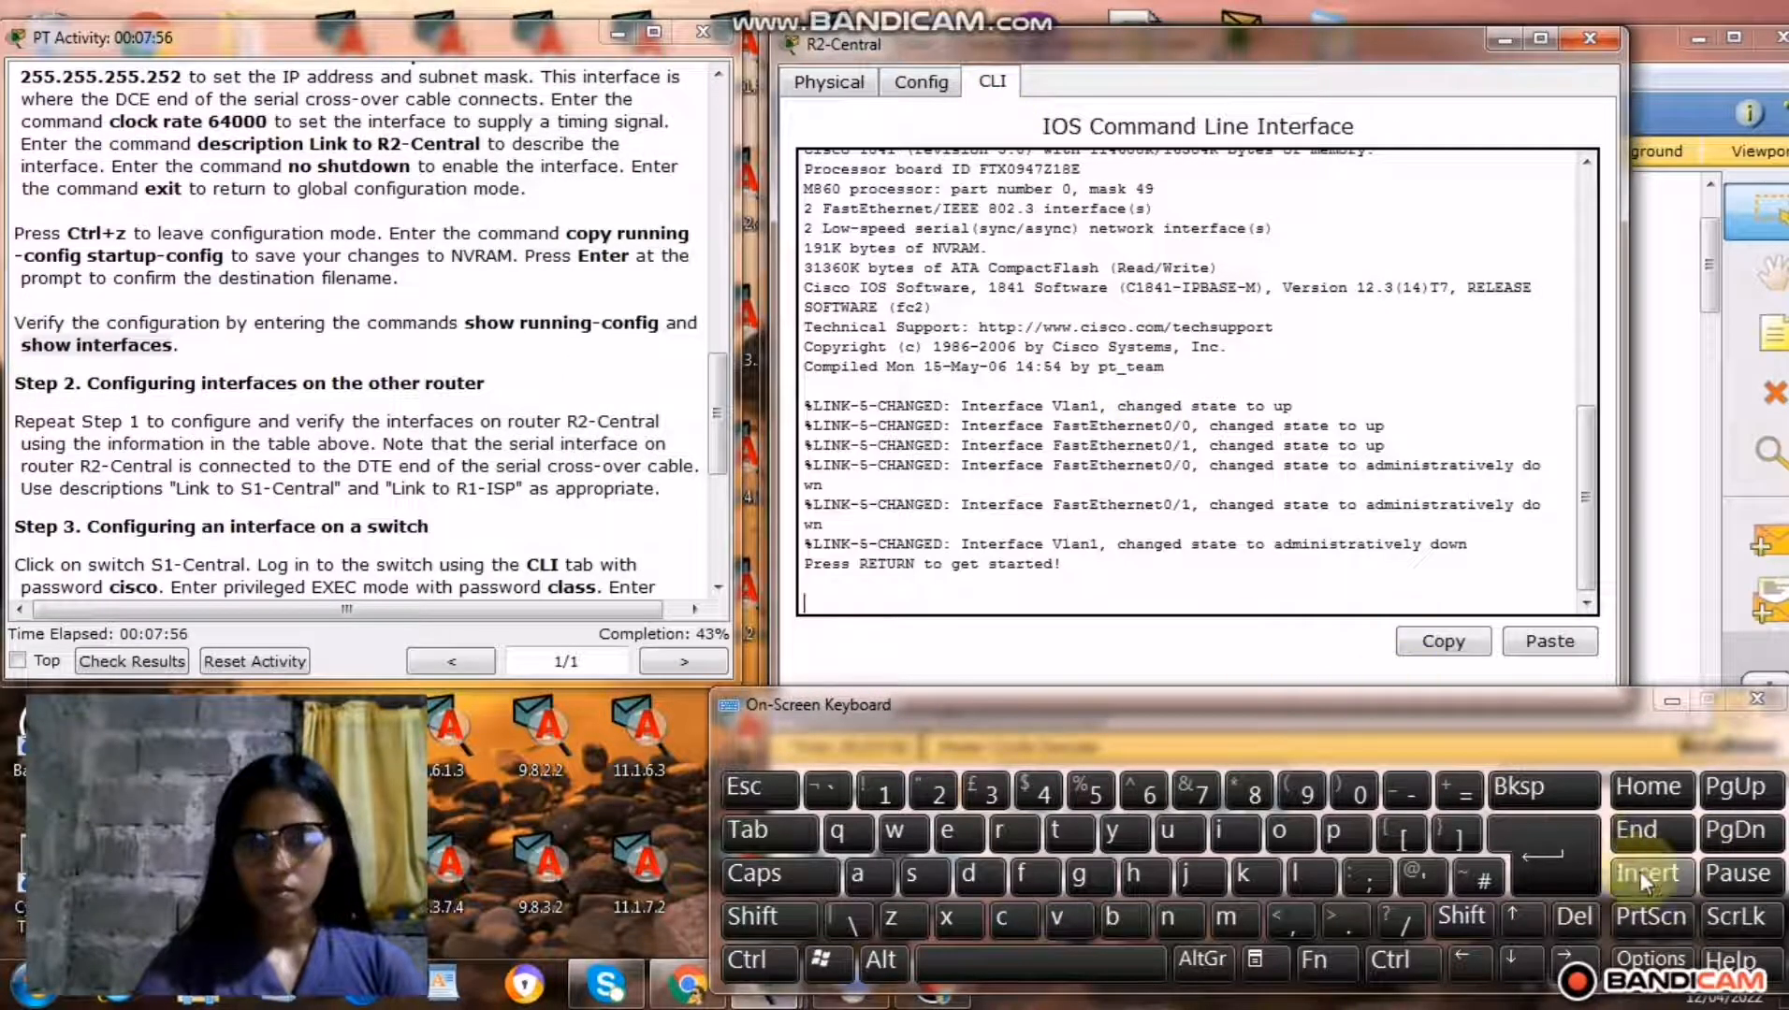
Start the console session on R2-Central and log in with the user access password.
{"action": "left_click", "coordinate": [1581, 851]}
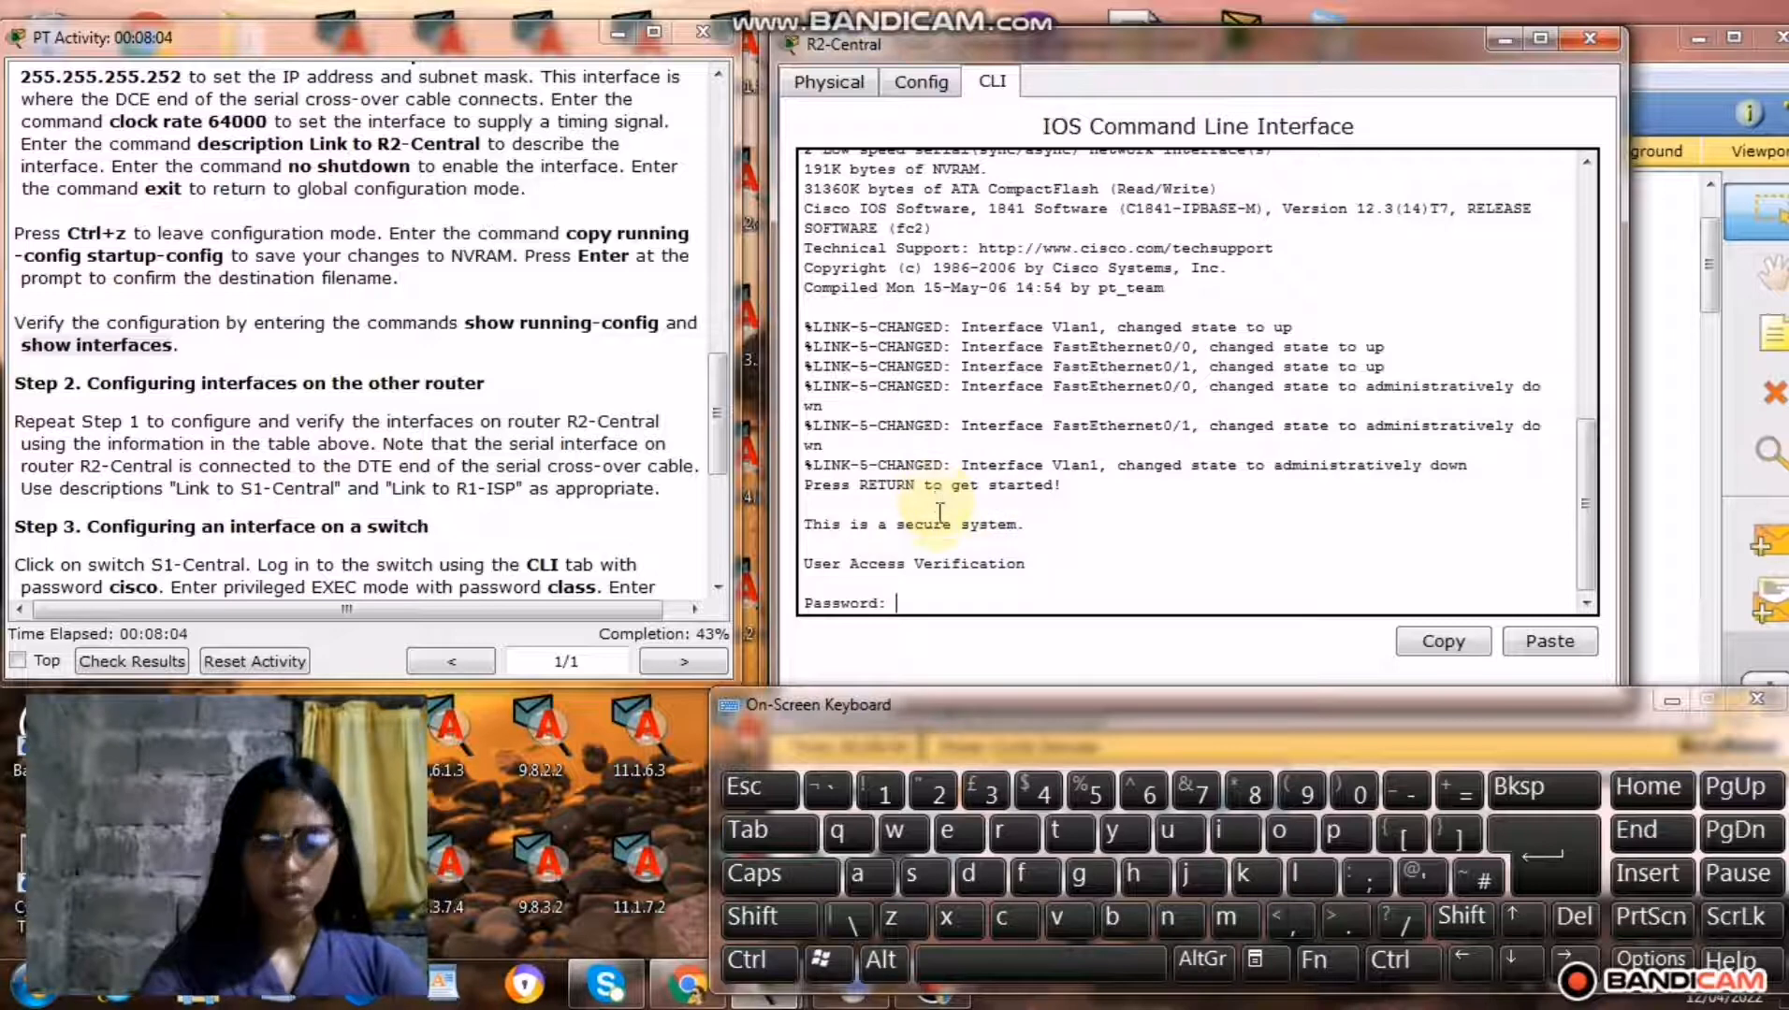
{"action": "left_click", "coordinate": [1007, 926]}
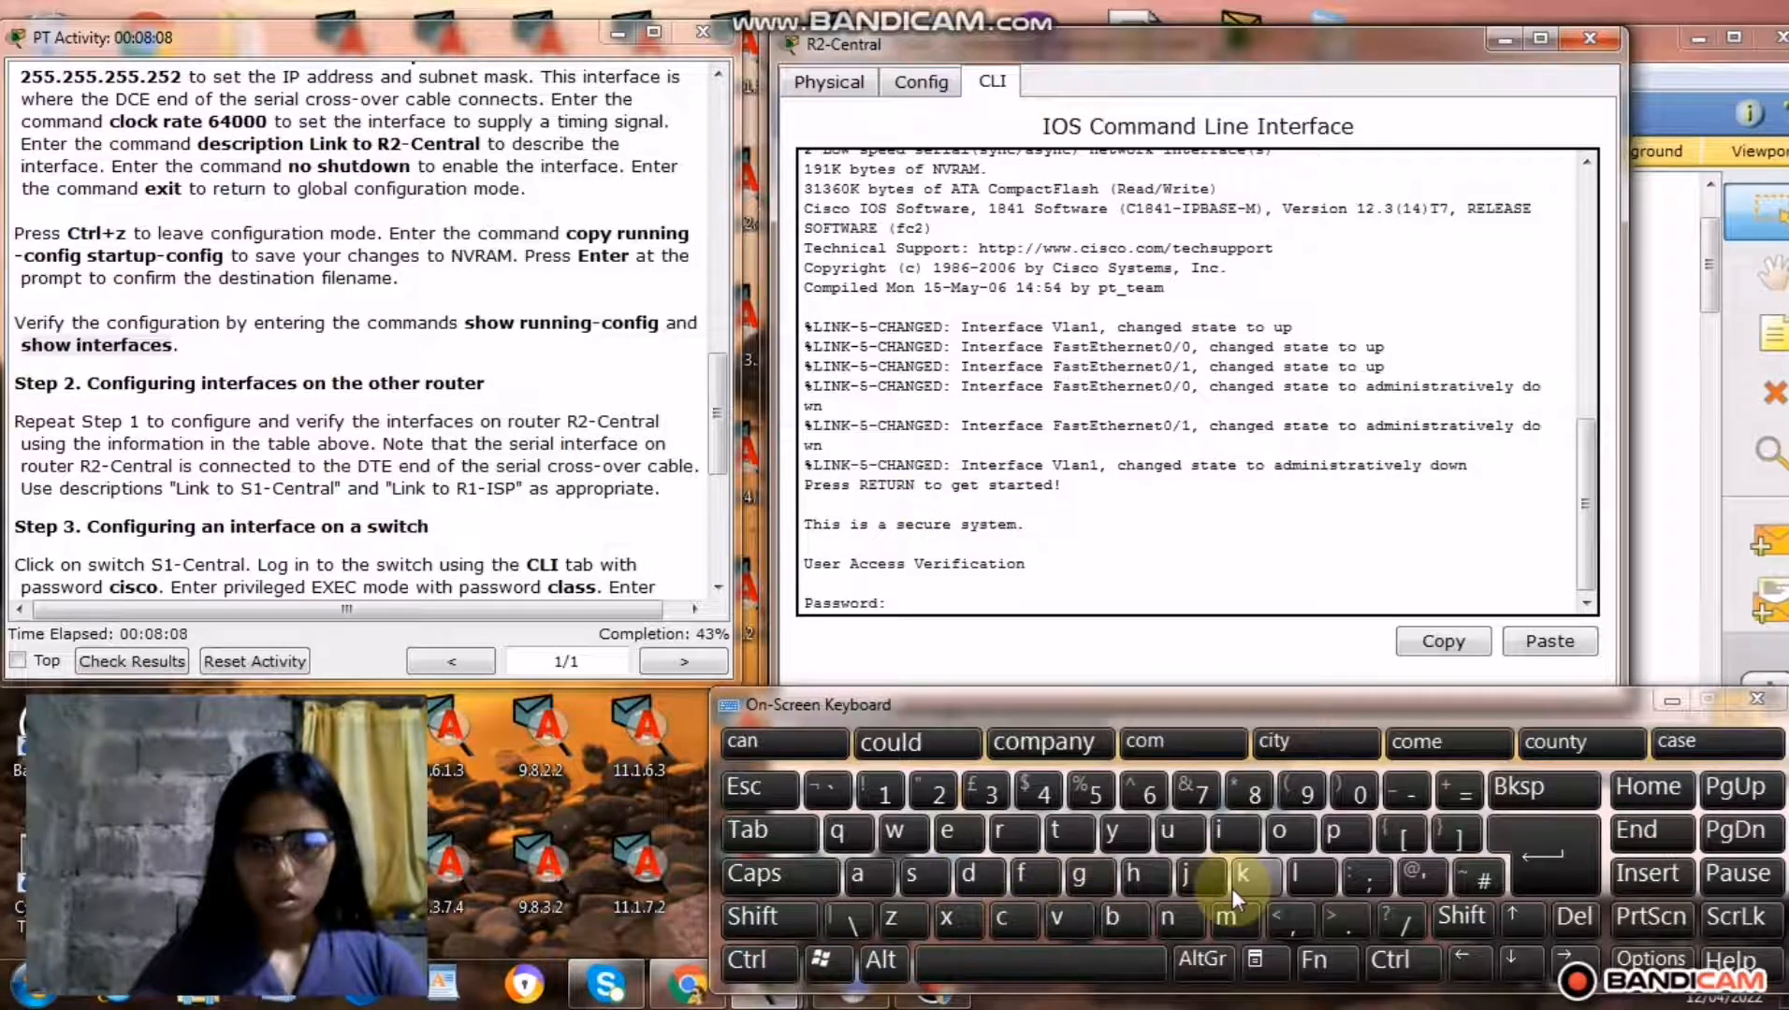
{"action": "left_click", "coordinate": [1229, 841]}
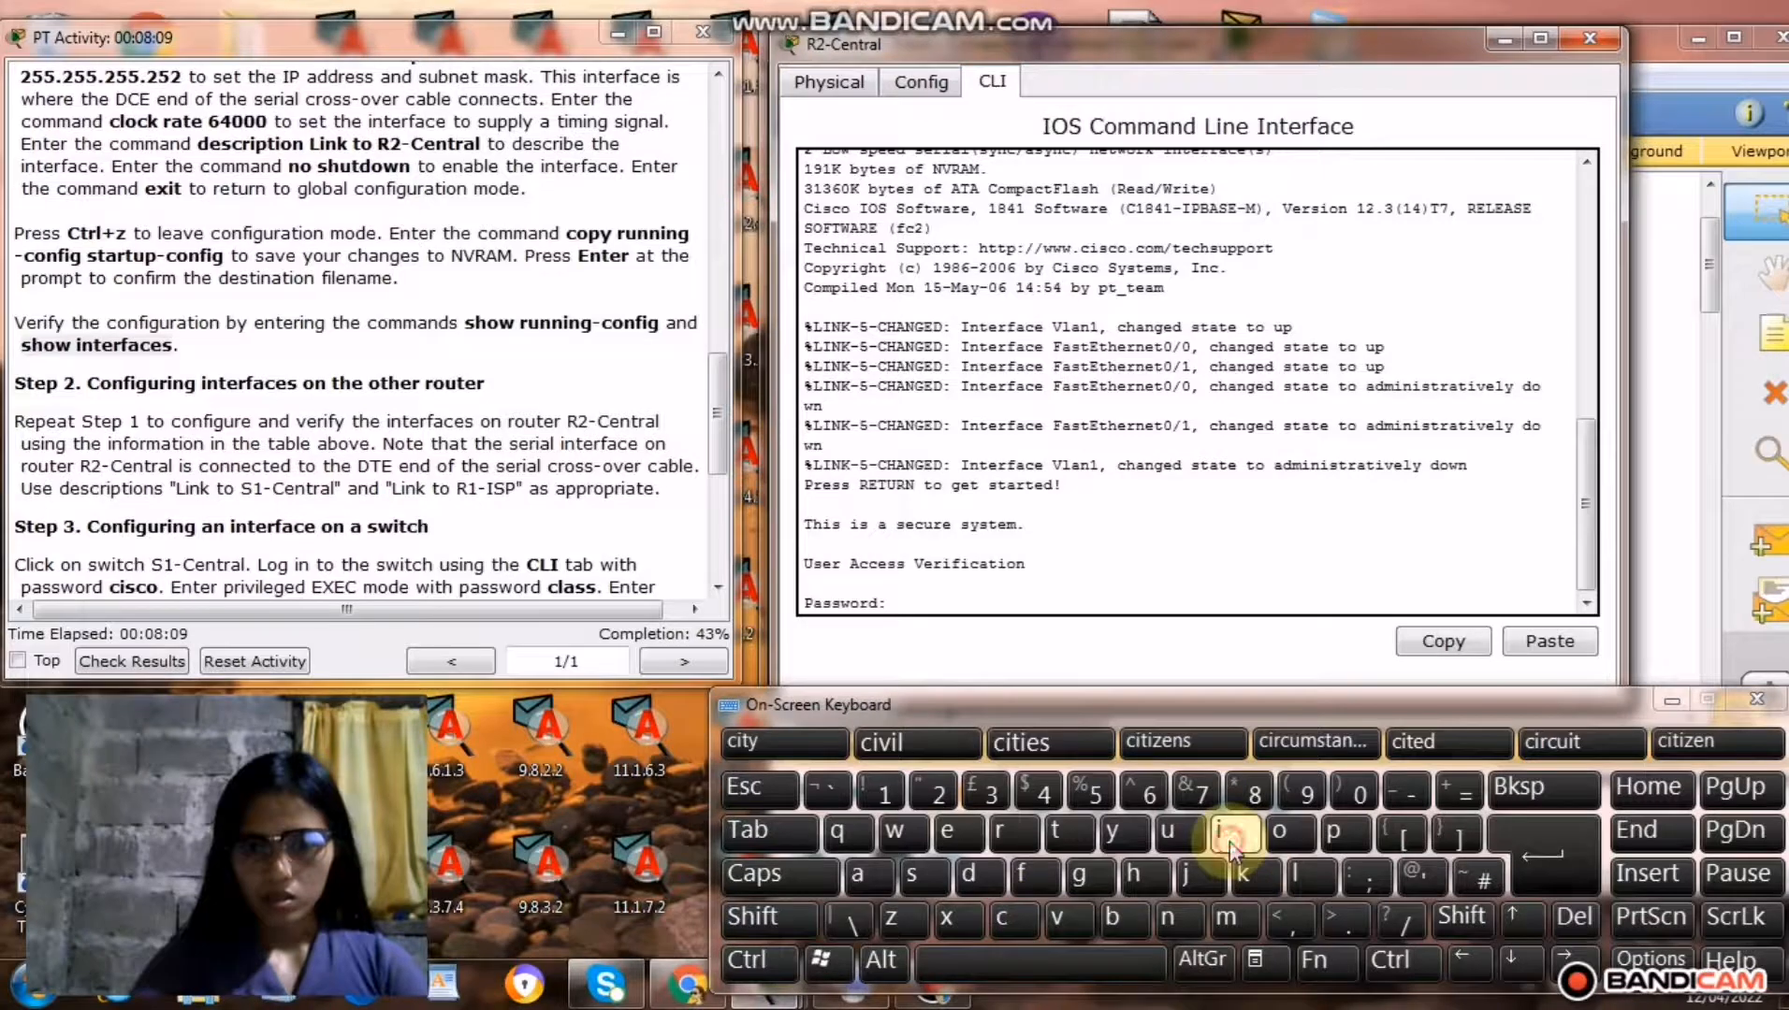
{"action": "left_click", "coordinate": [935, 875]}
{"action": "left_click", "coordinate": [1001, 909]}
{"action": "left_click", "coordinate": [1280, 834]}
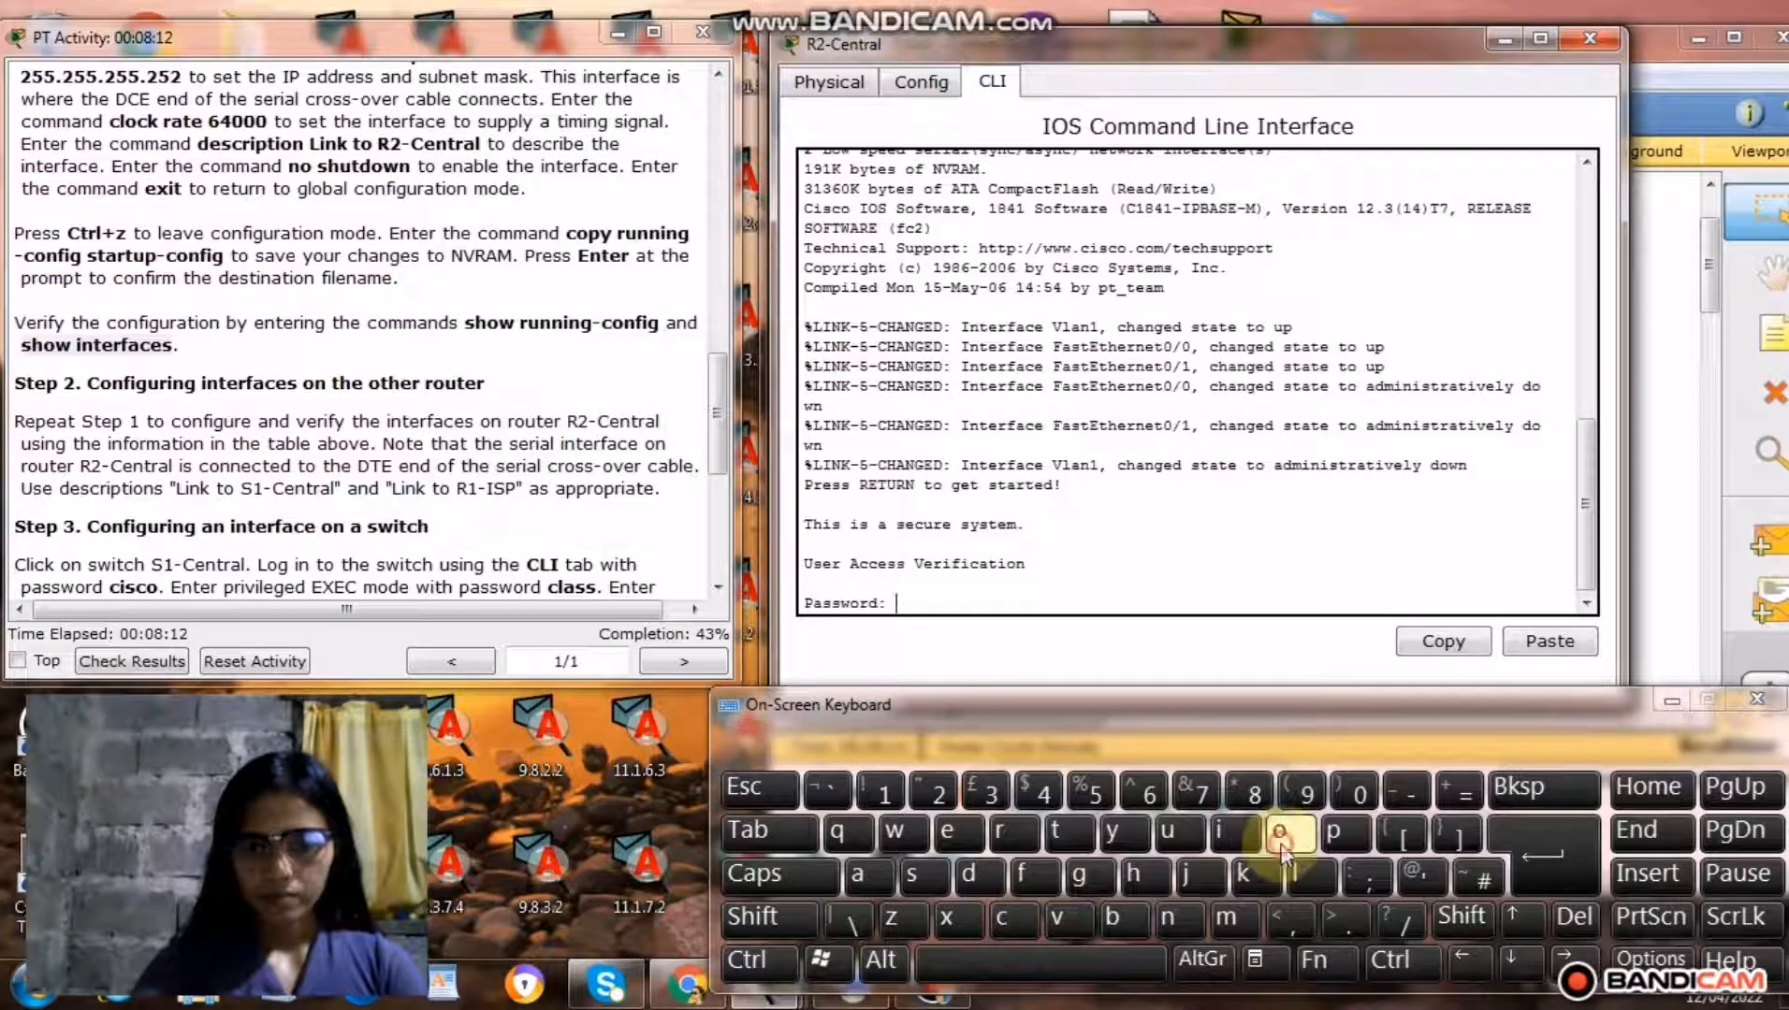
{"action": "left_click", "coordinate": [1562, 868]}
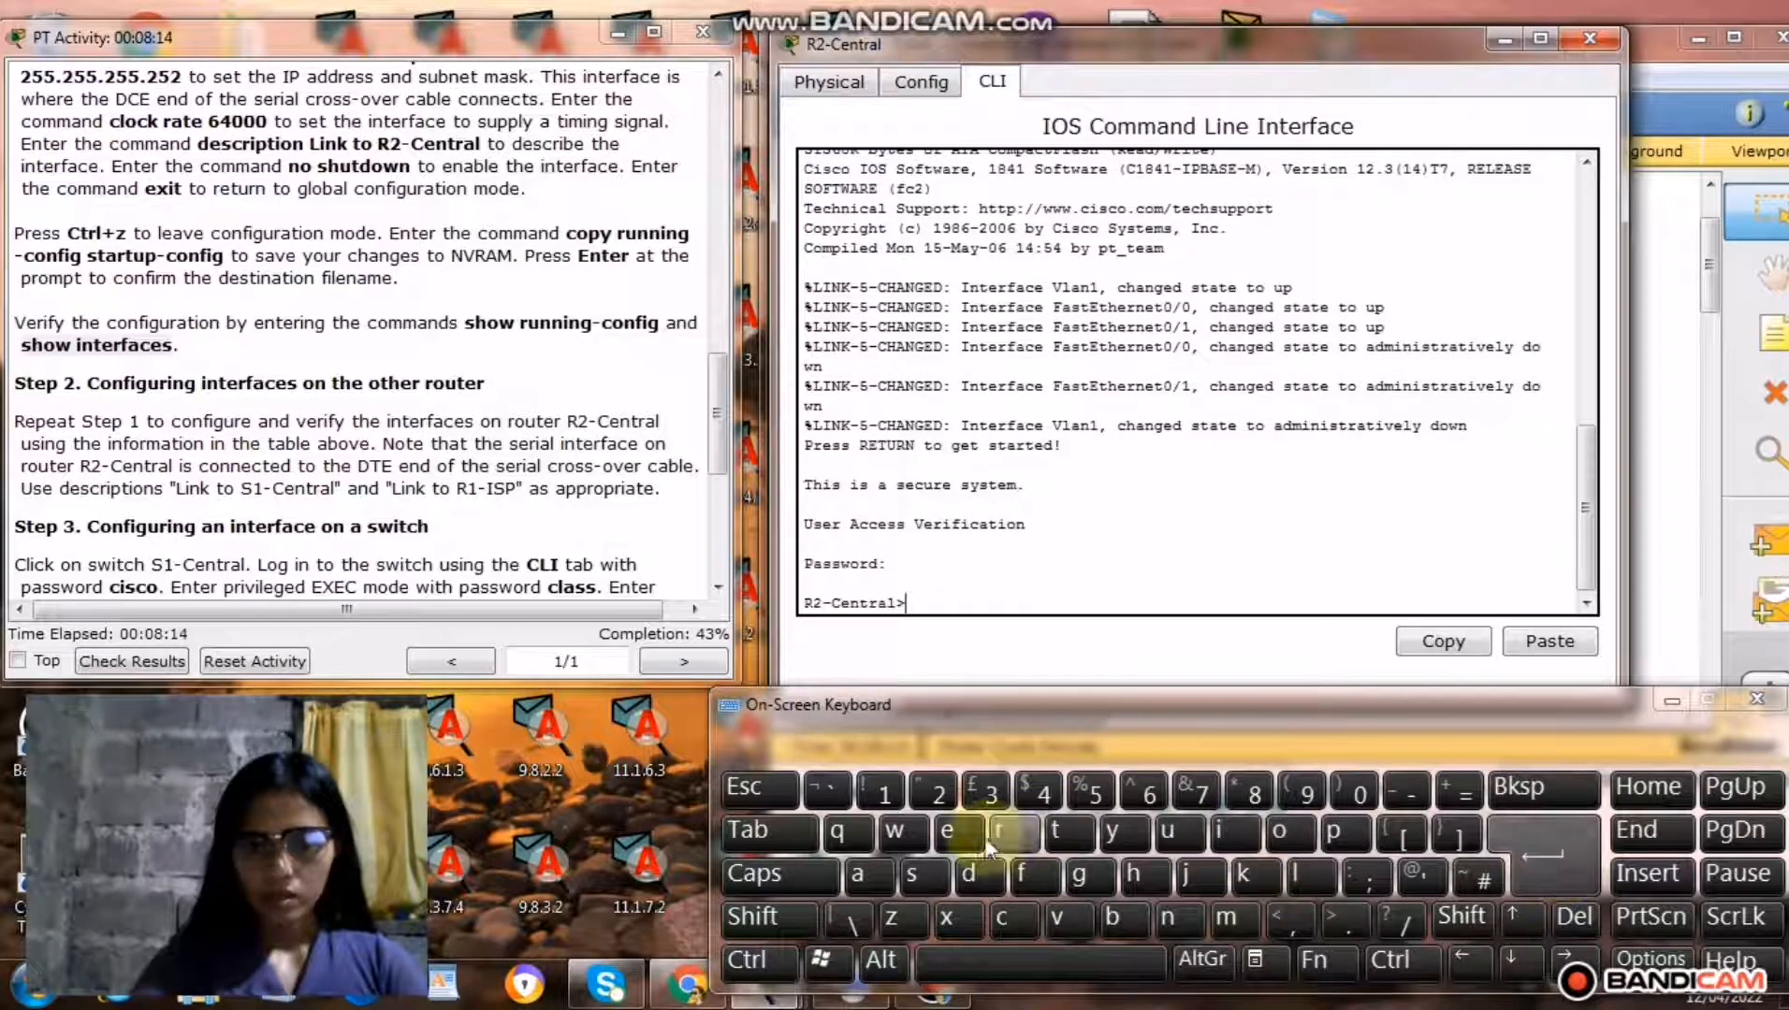
Run the enable command on R2-Central to request privileged EXEC mode.
{"action": "left_click", "coordinate": [954, 835]}
{"action": "left_click", "coordinate": [1167, 917]}
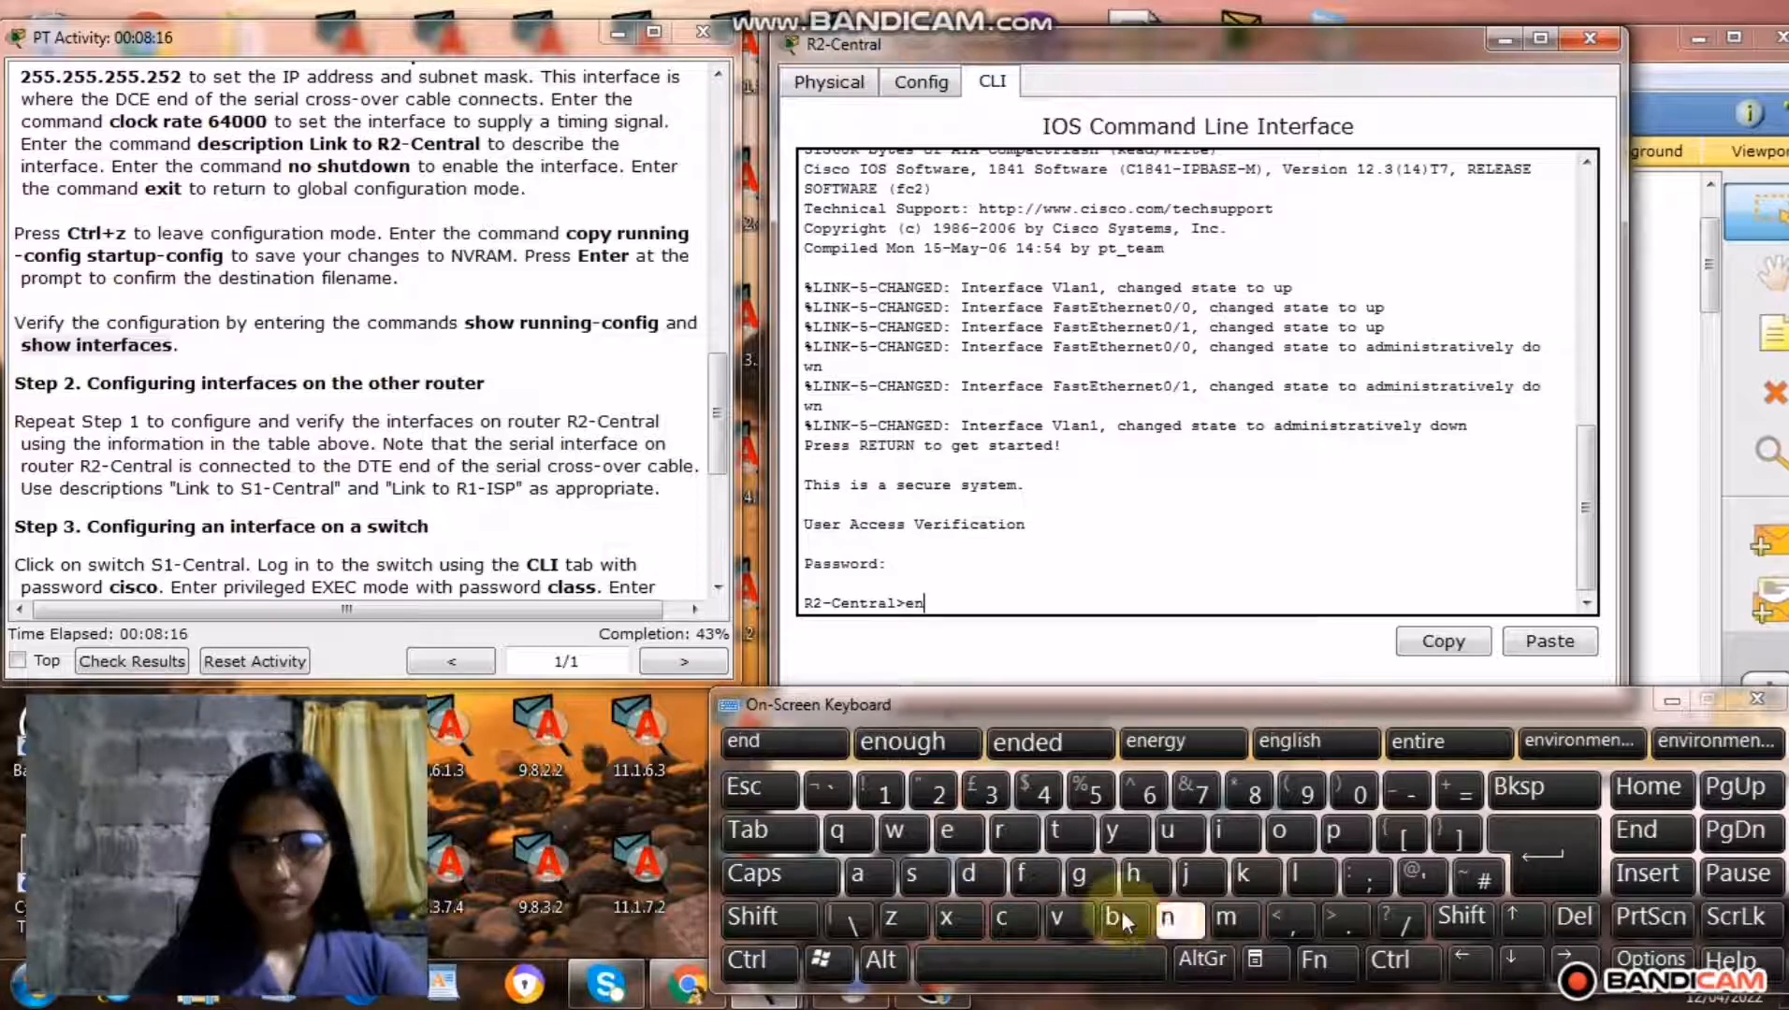
{"action": "left_click", "coordinate": [855, 874]}
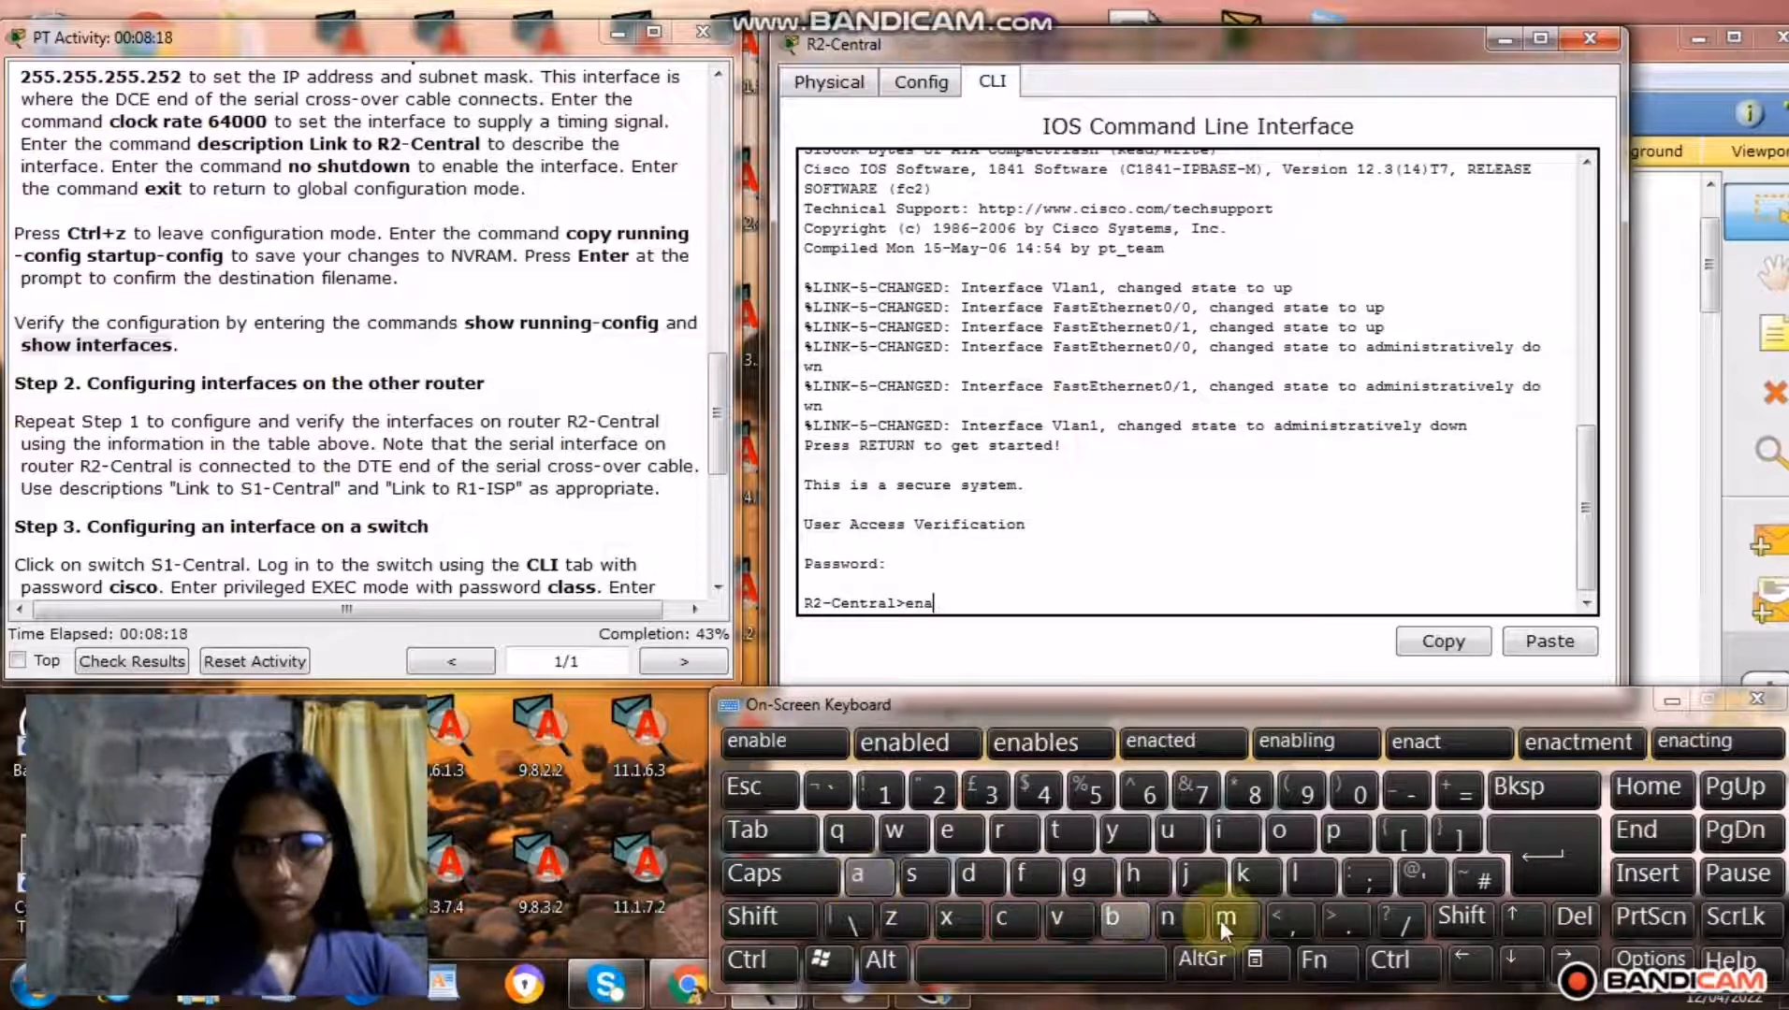
{"action": "left_click", "coordinate": [1124, 918]}
{"action": "left_click", "coordinate": [1307, 883]}
{"action": "left_click", "coordinate": [956, 831]}
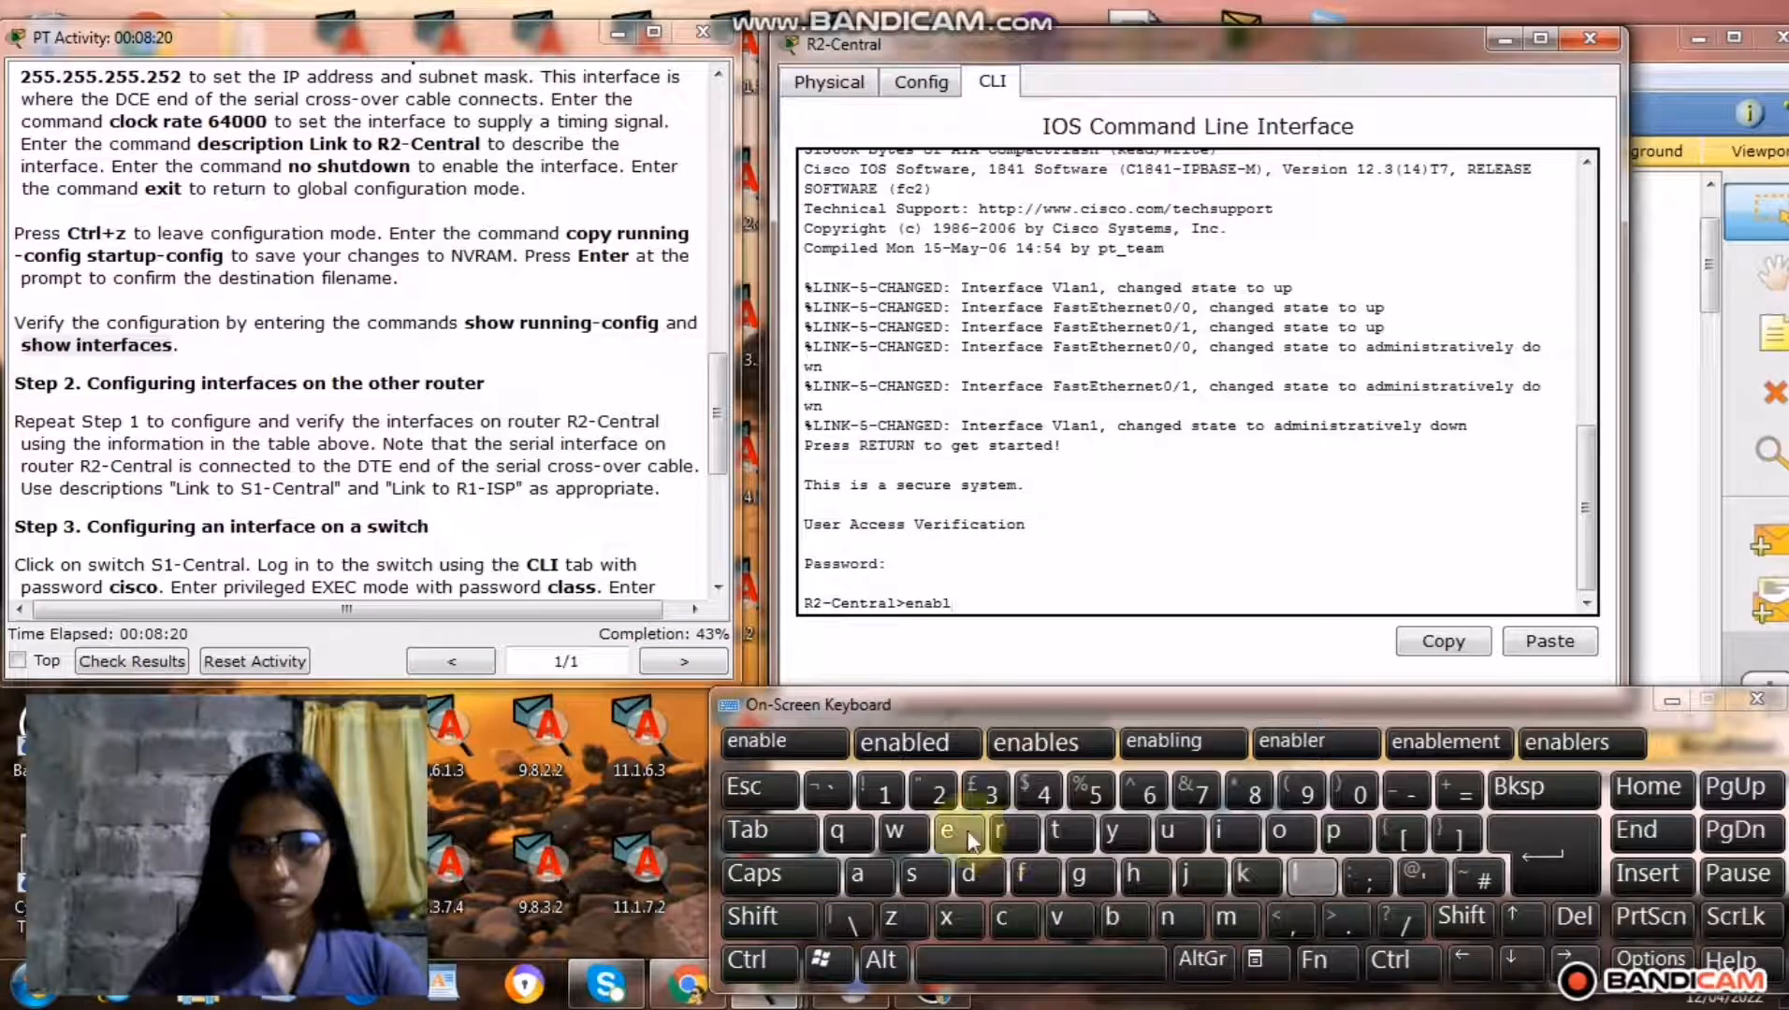
{"action": "left_click", "coordinate": [1512, 866]}
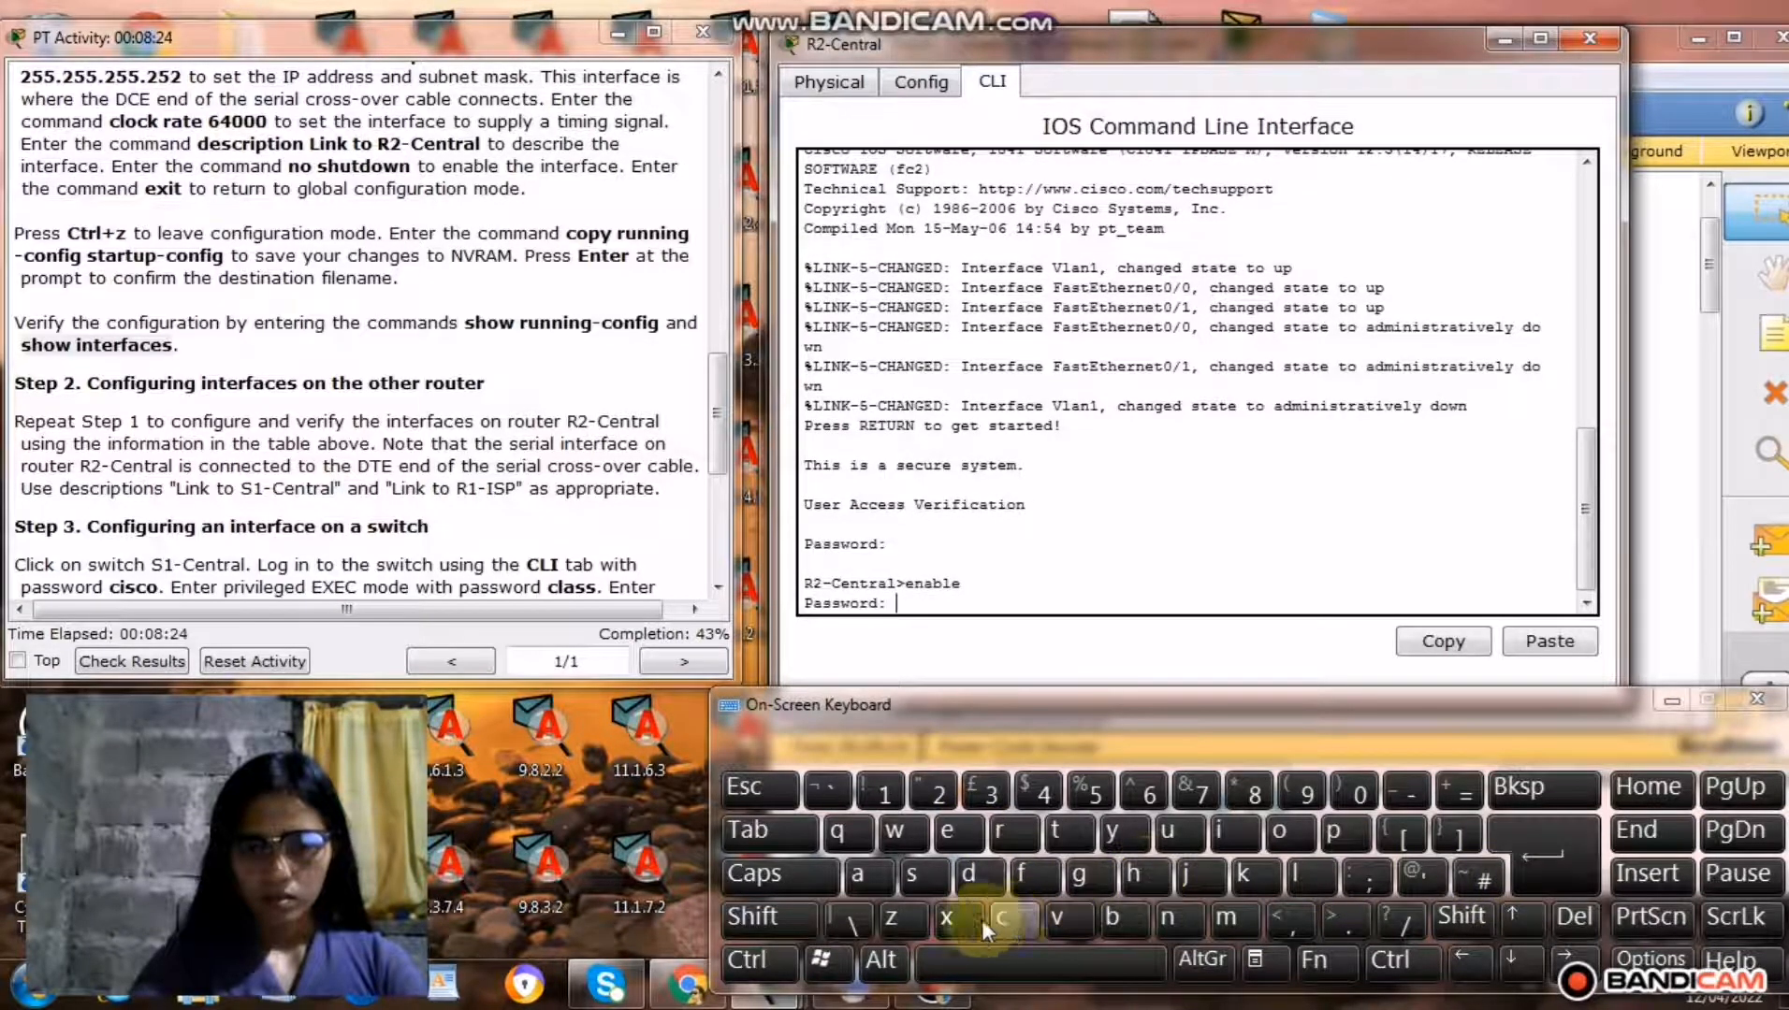
Enter the privileged EXEC password on R2-Central.
{"action": "left_click", "coordinate": [1007, 920]}
{"action": "left_click", "coordinate": [1308, 873]}
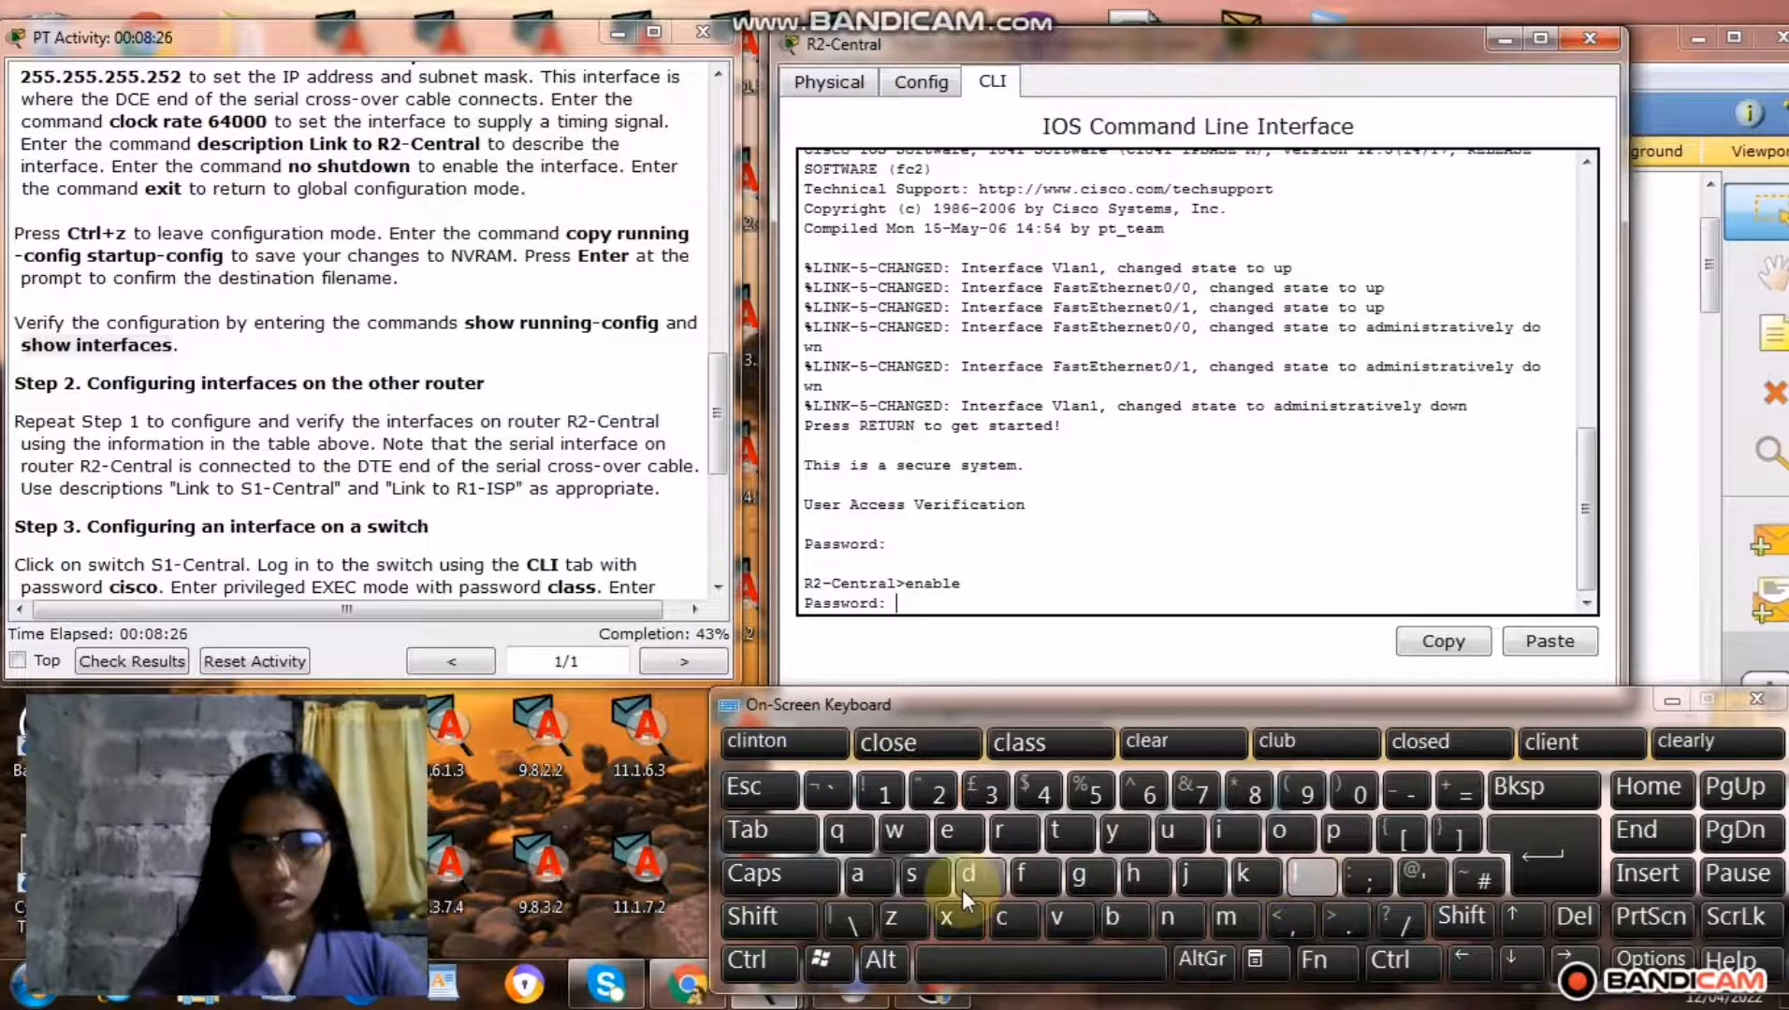
{"action": "left_click", "coordinate": [874, 873]}
{"action": "left_click", "coordinate": [915, 874]}
{"action": "left_click", "coordinate": [915, 875]}
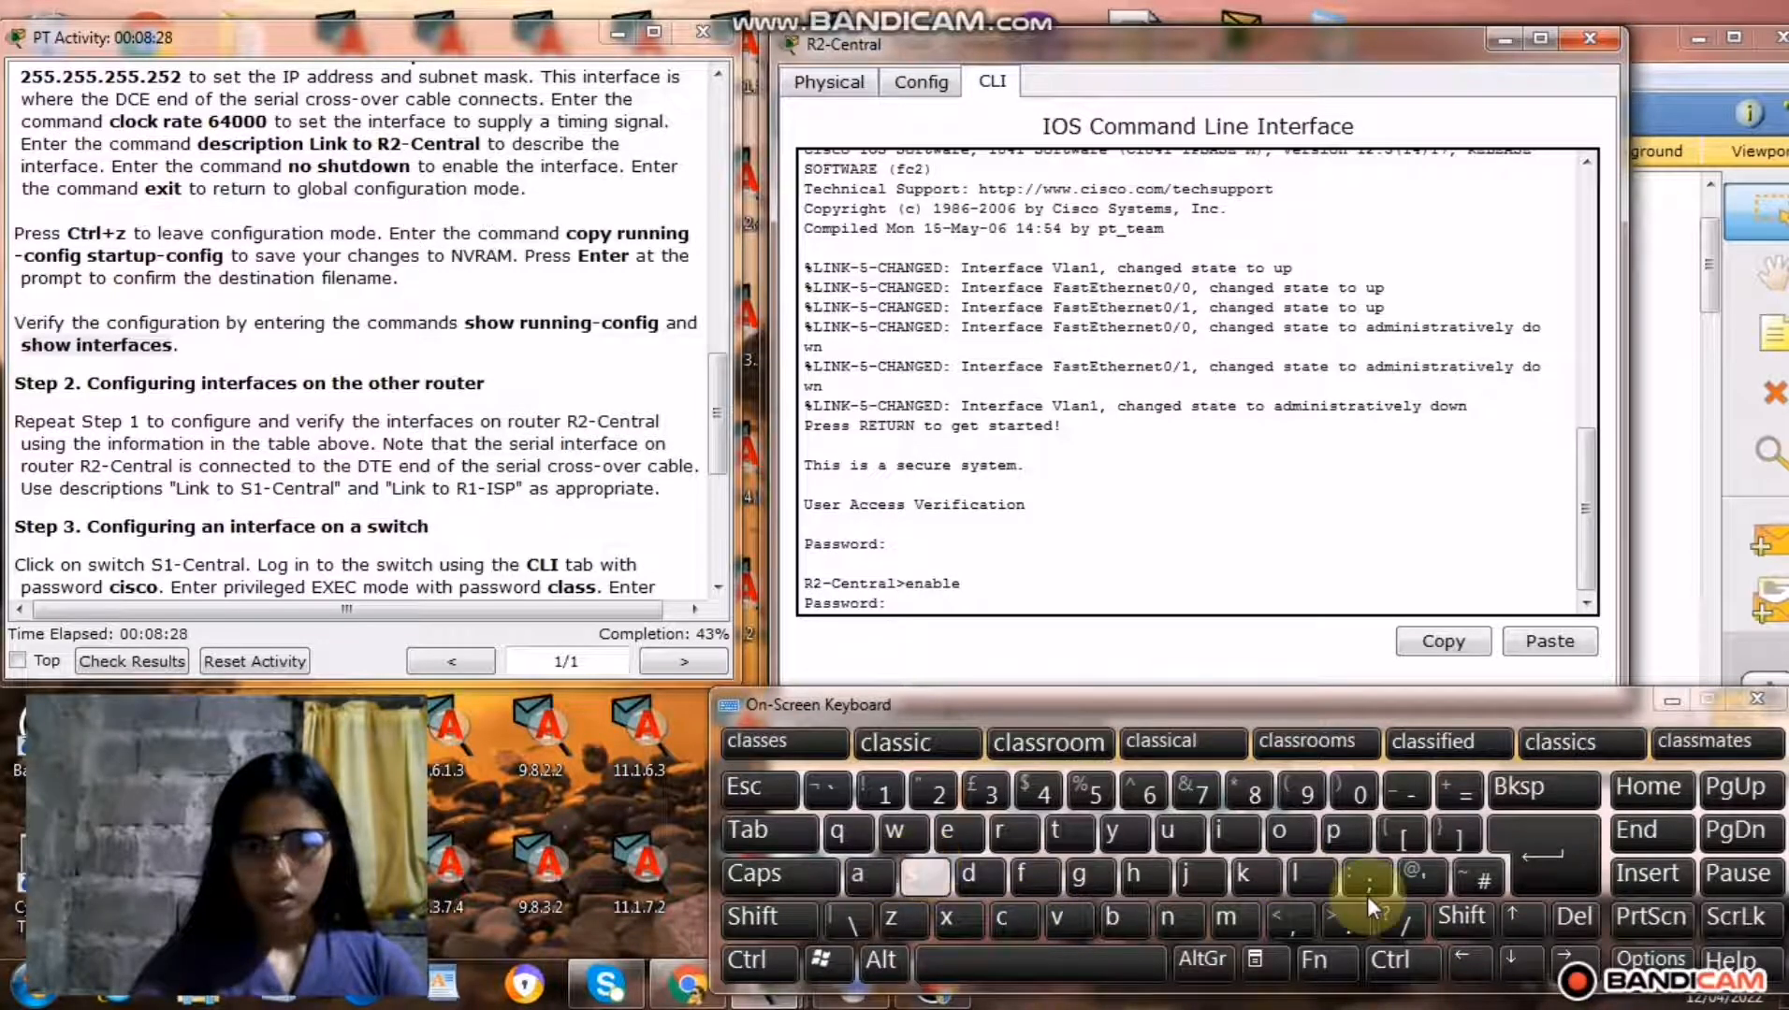
{"action": "left_click", "coordinate": [1529, 869]}
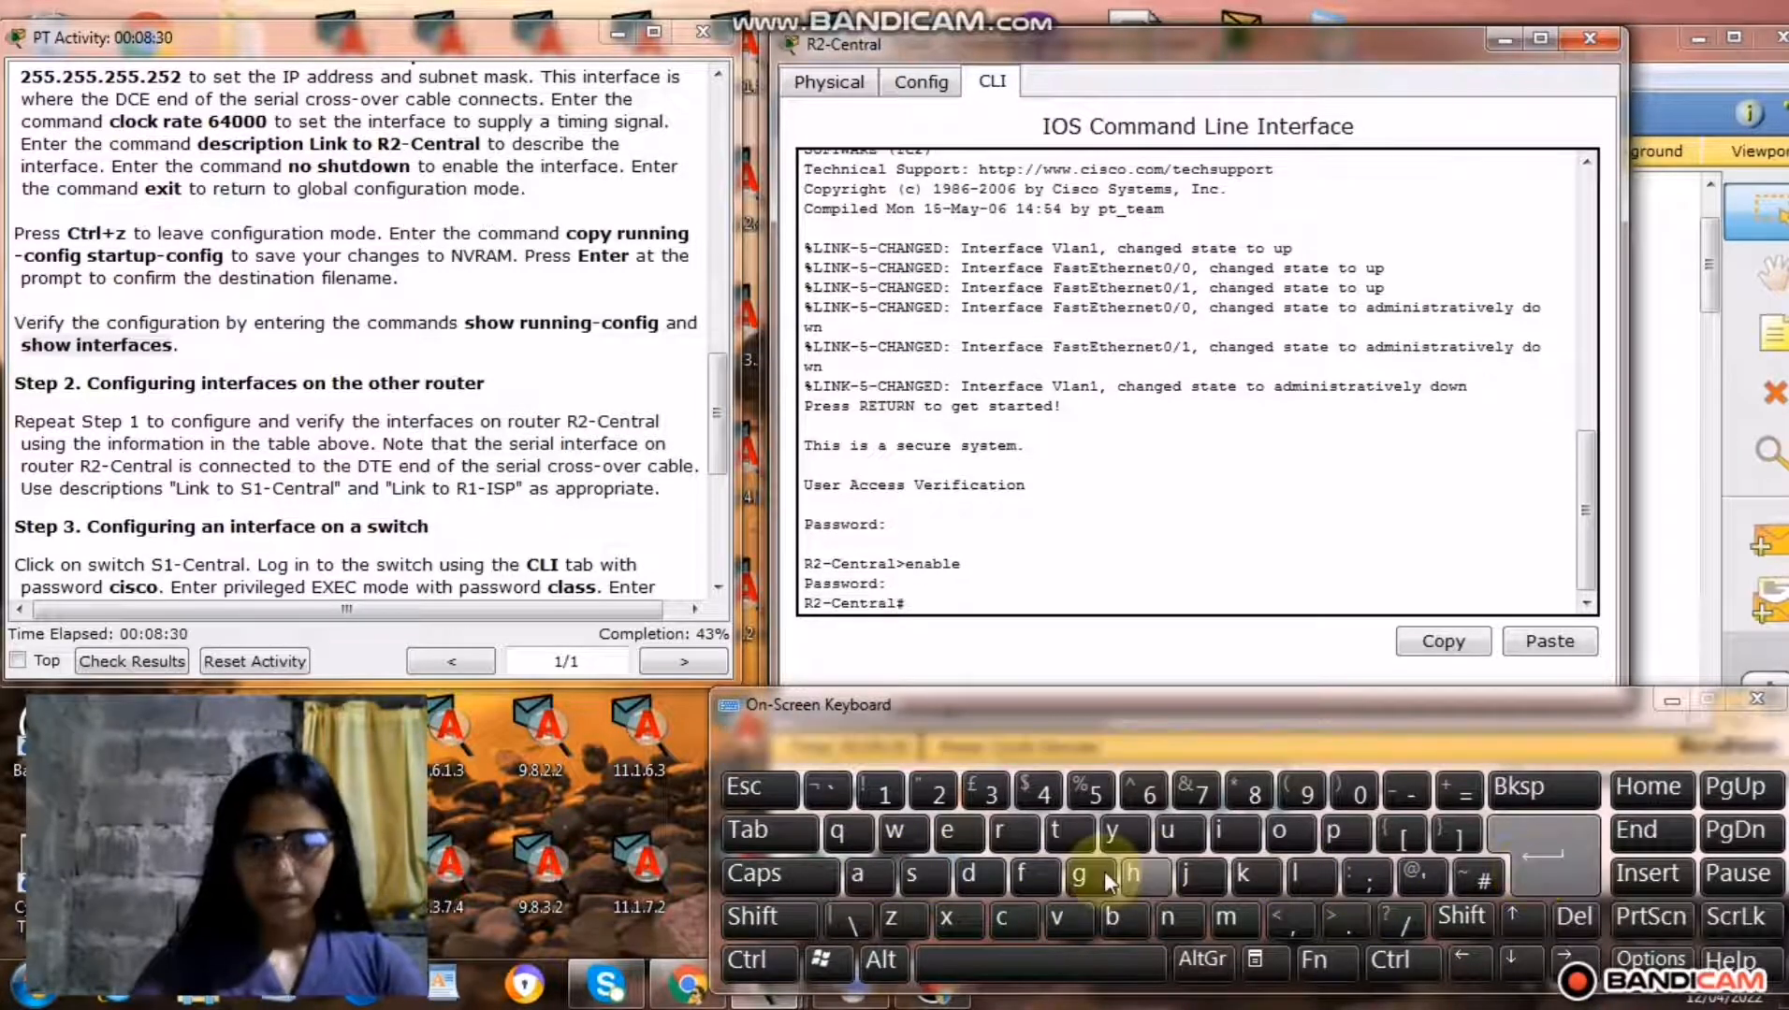
Enter global configuration mode on R2-Central with the command config t.
{"action": "left_click", "coordinate": [1014, 919]}
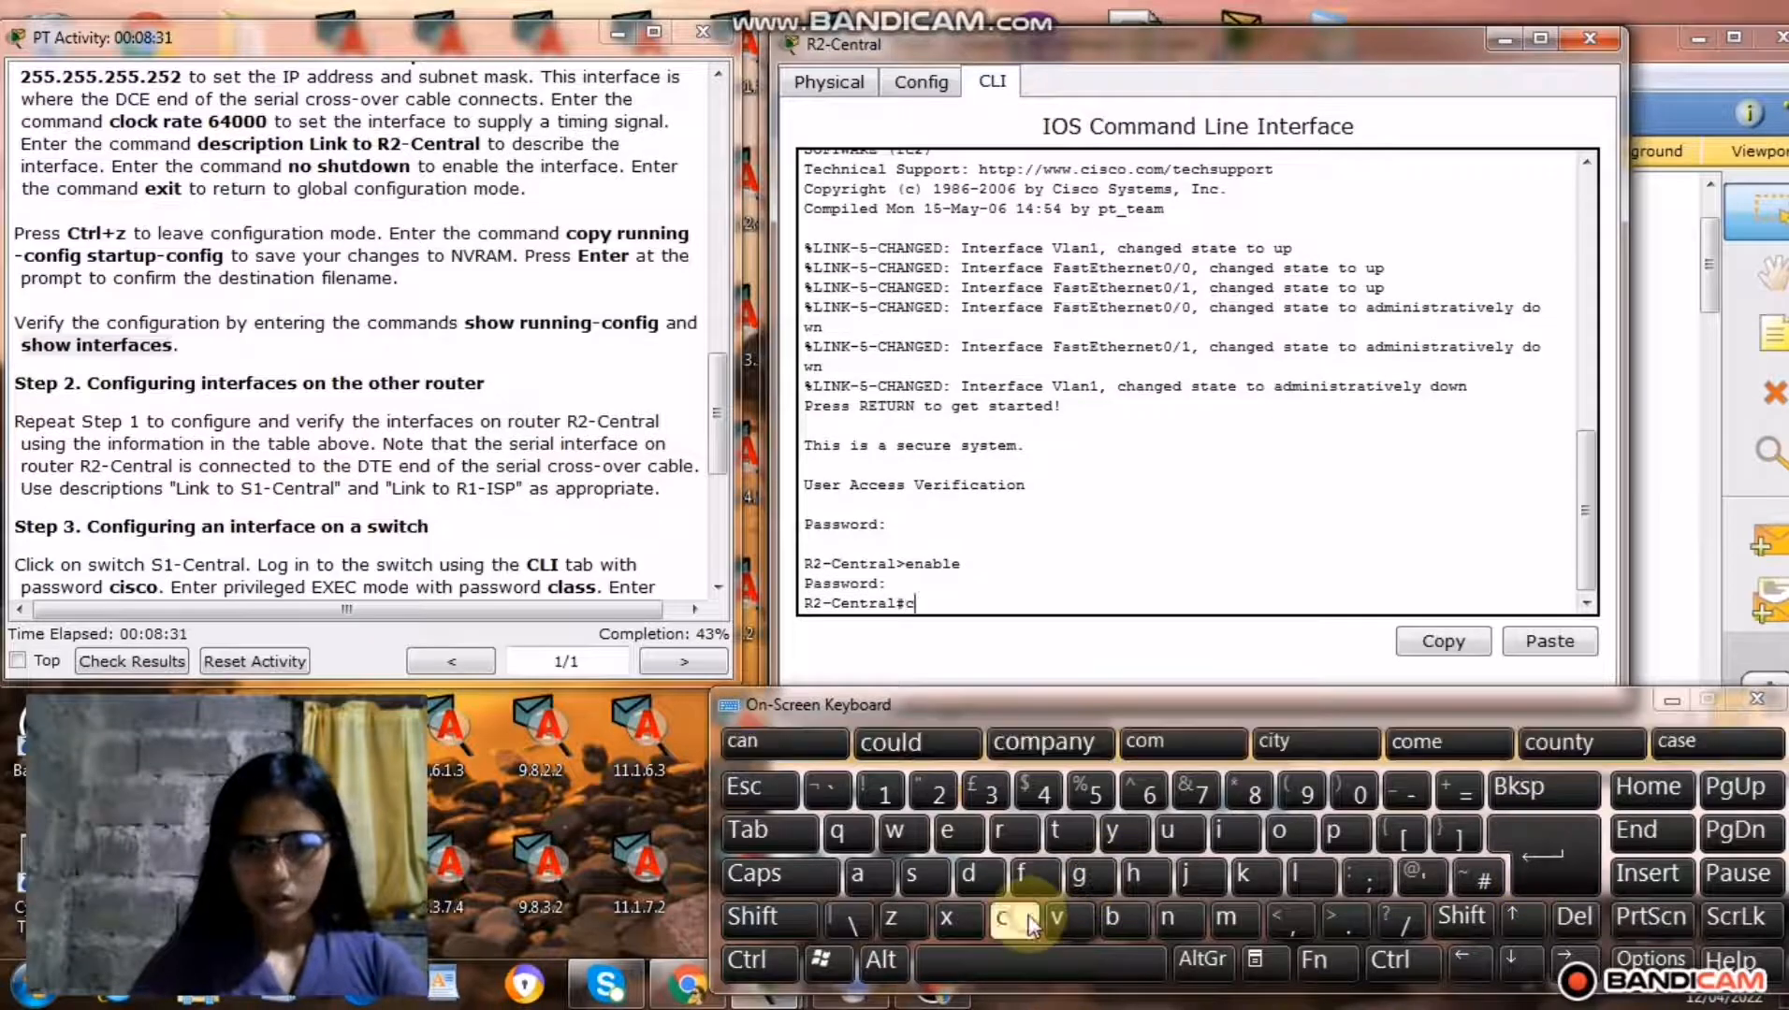
{"action": "left_click", "coordinate": [1287, 833]}
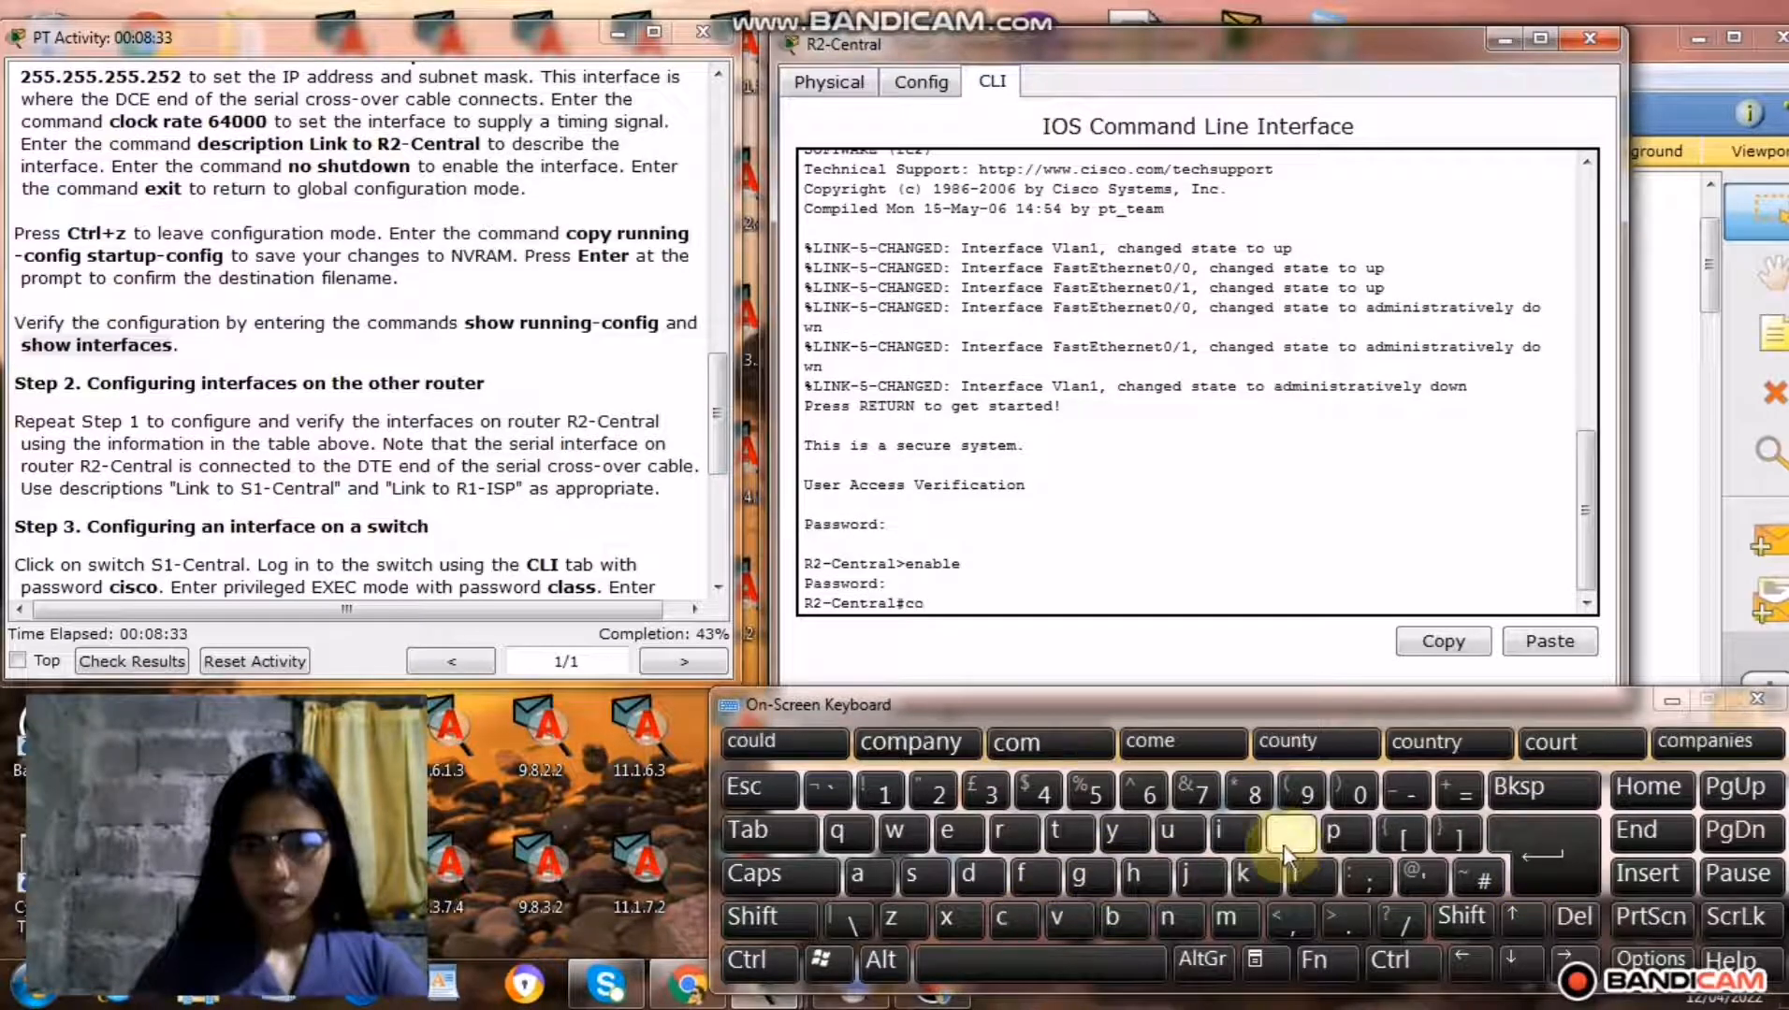
{"action": "left_click", "coordinate": [1171, 924]}
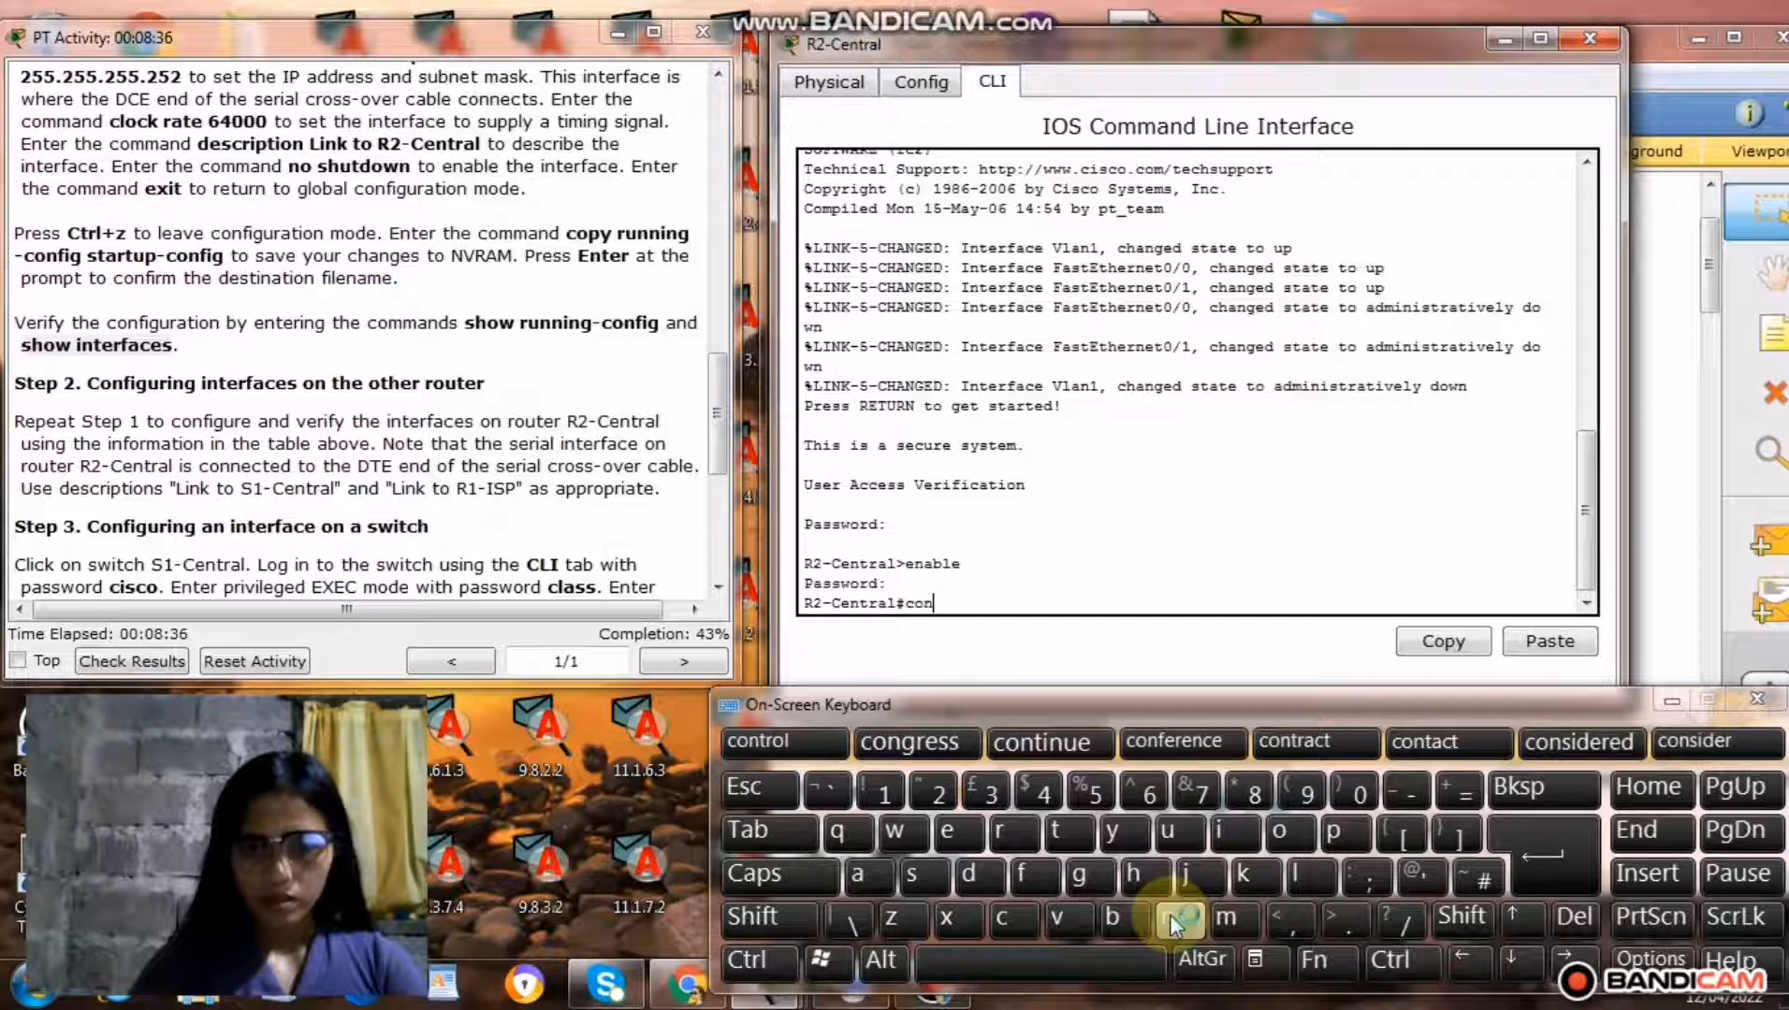
{"action": "left_click", "coordinate": [1039, 872]}
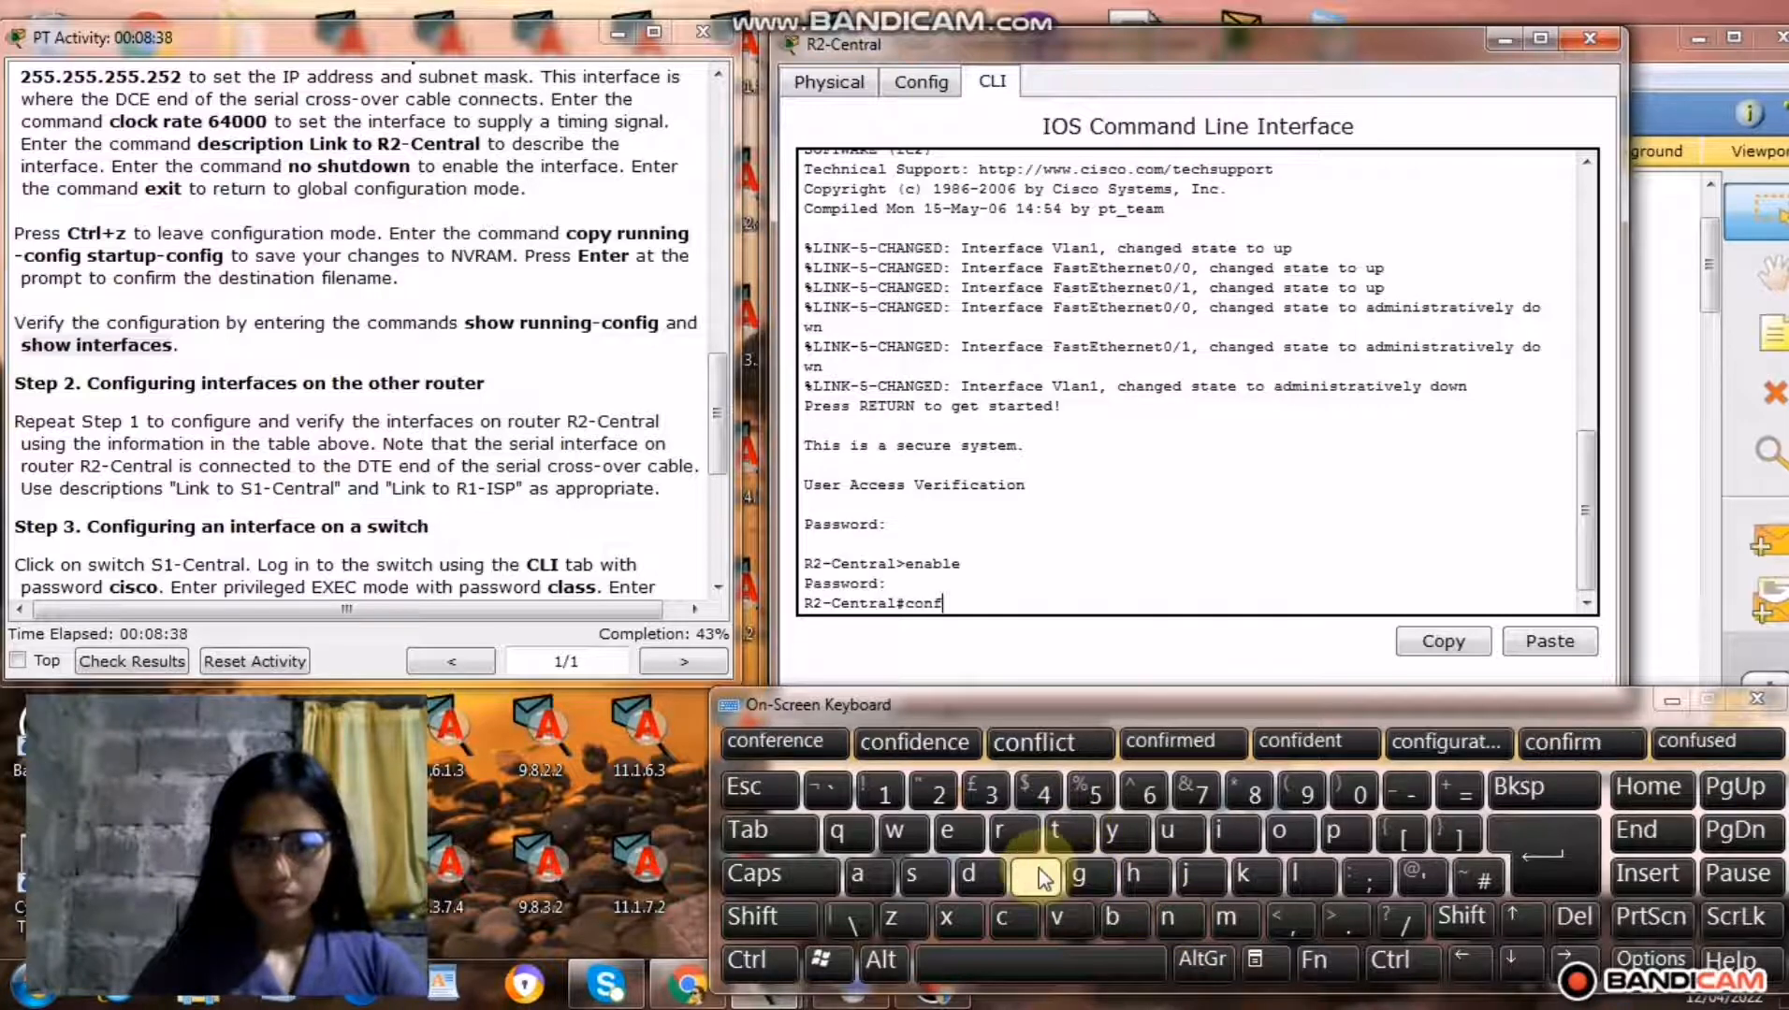
{"action": "left_click", "coordinate": [1235, 831]}
{"action": "left_click", "coordinate": [1094, 872]}
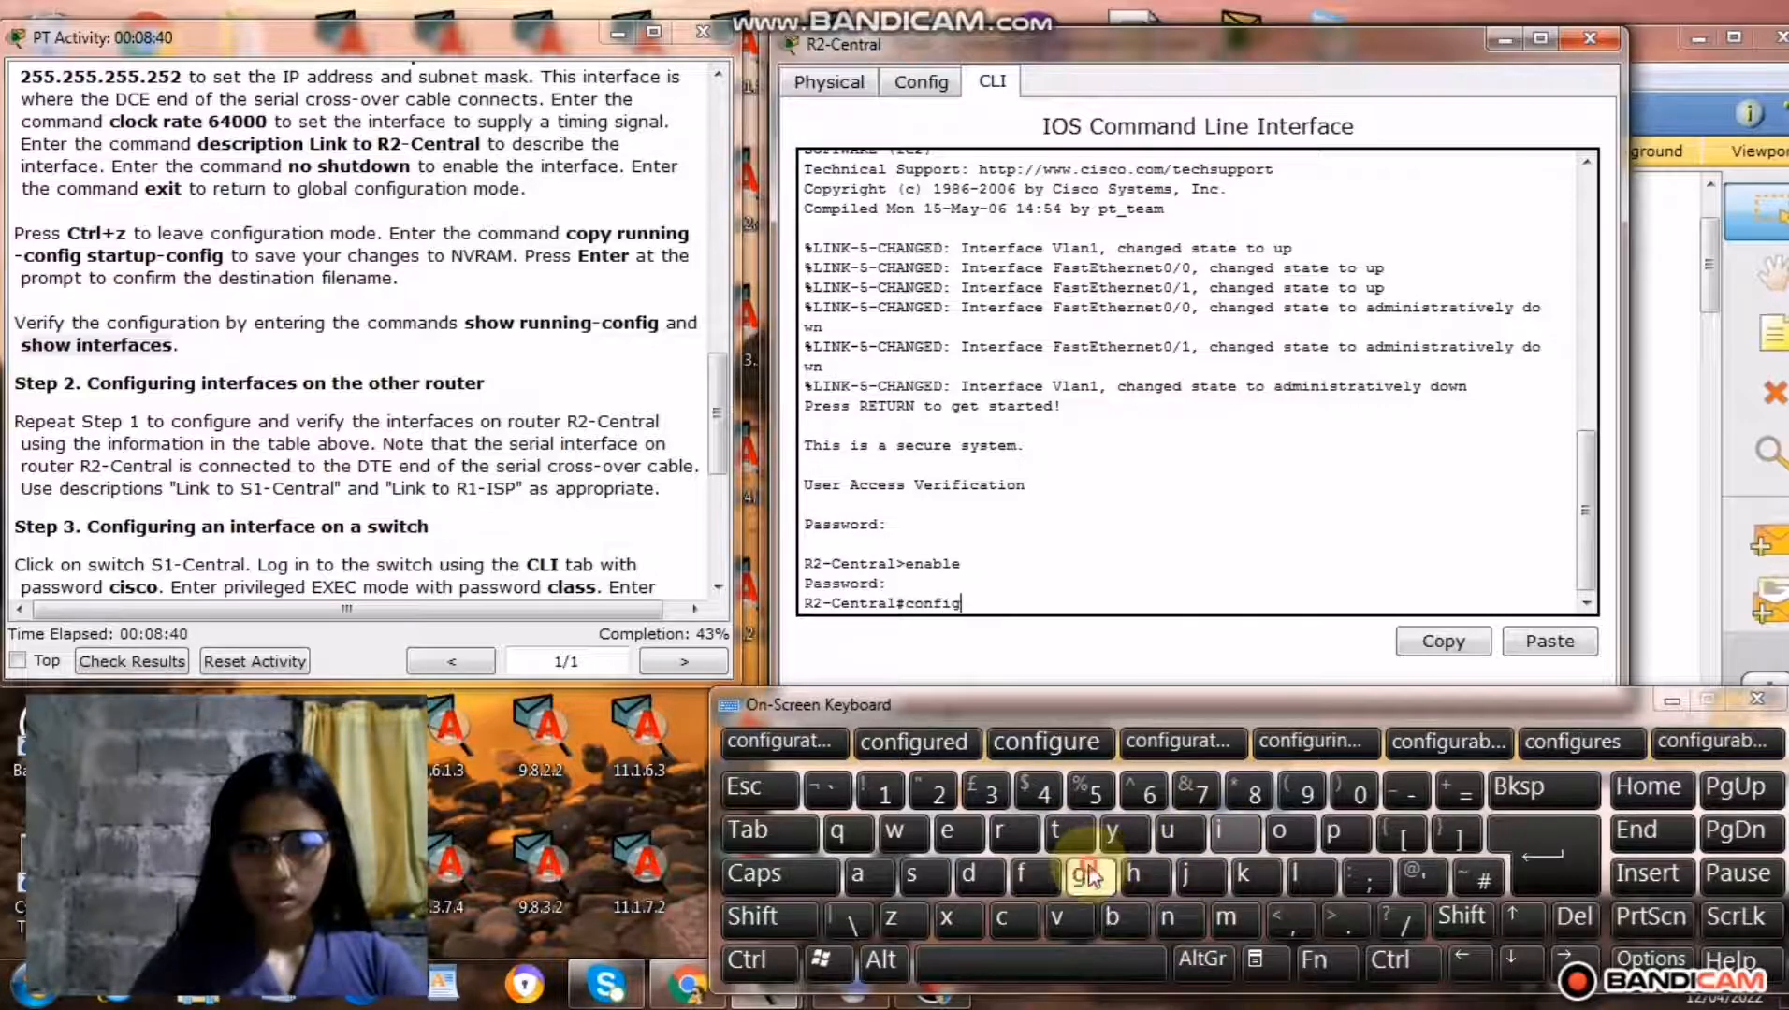
{"action": "left_click", "coordinate": [1019, 974]}
{"action": "left_click", "coordinate": [1072, 840]}
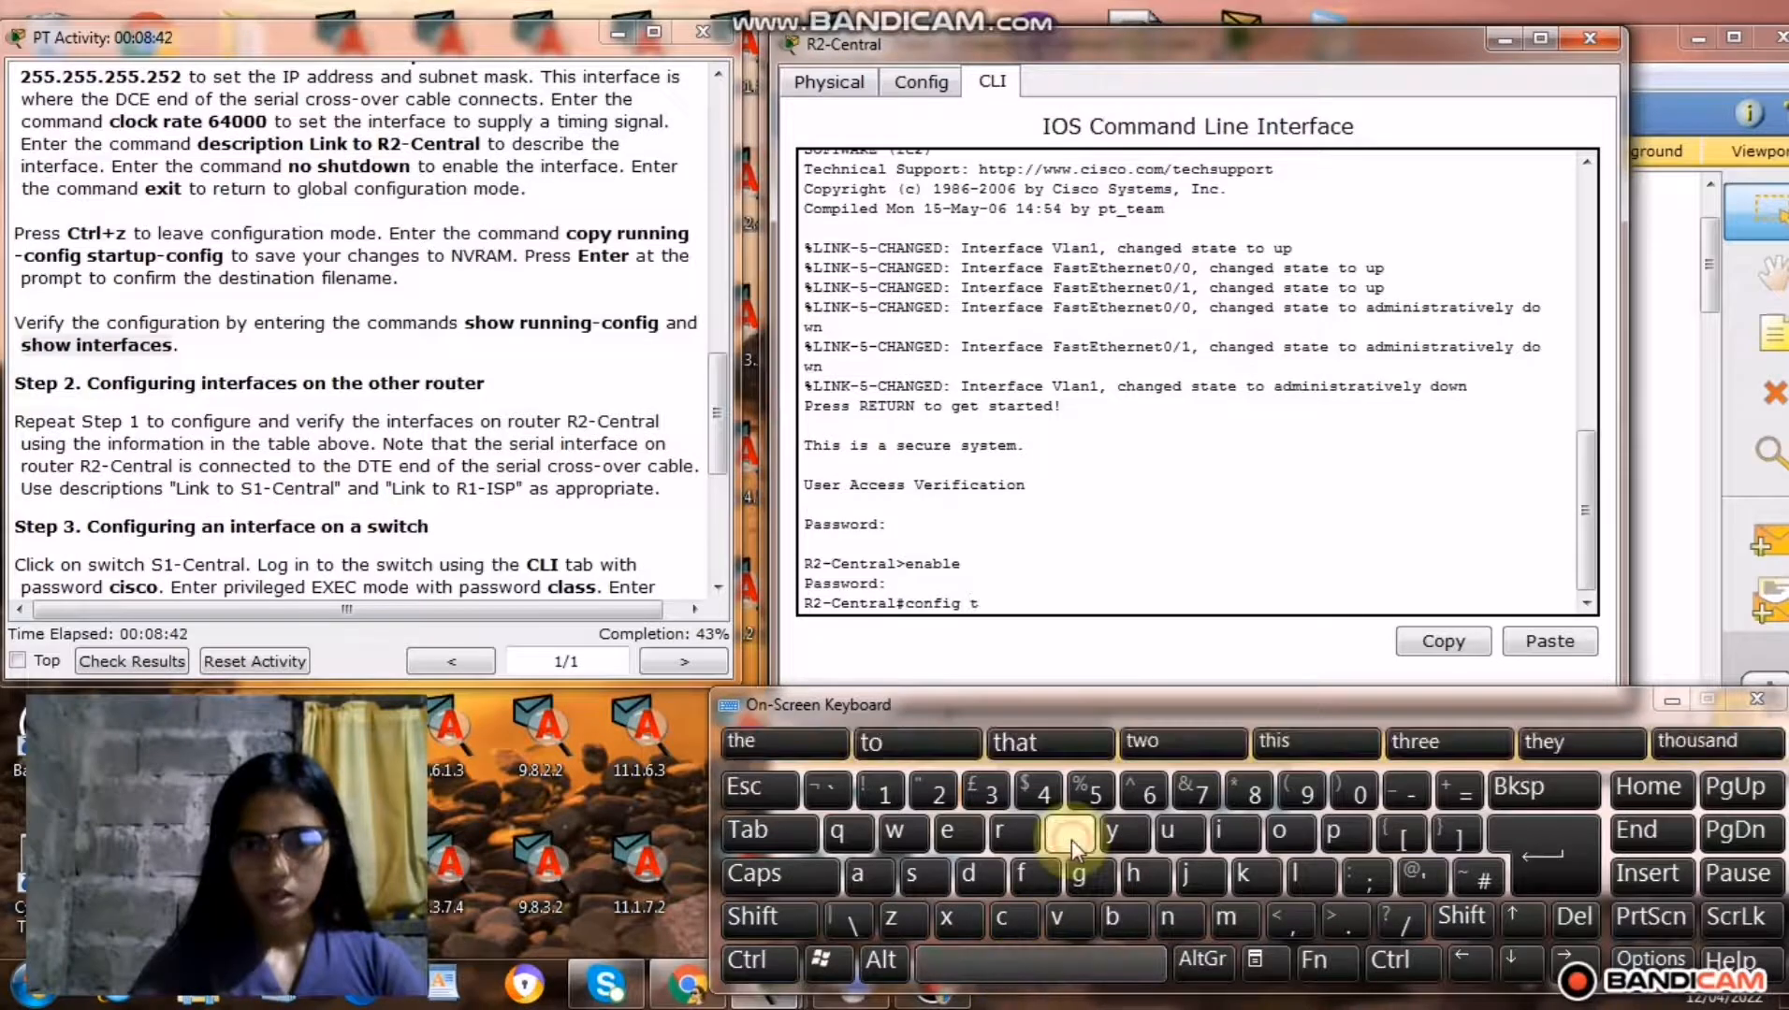
{"action": "left_click", "coordinate": [1552, 846]}
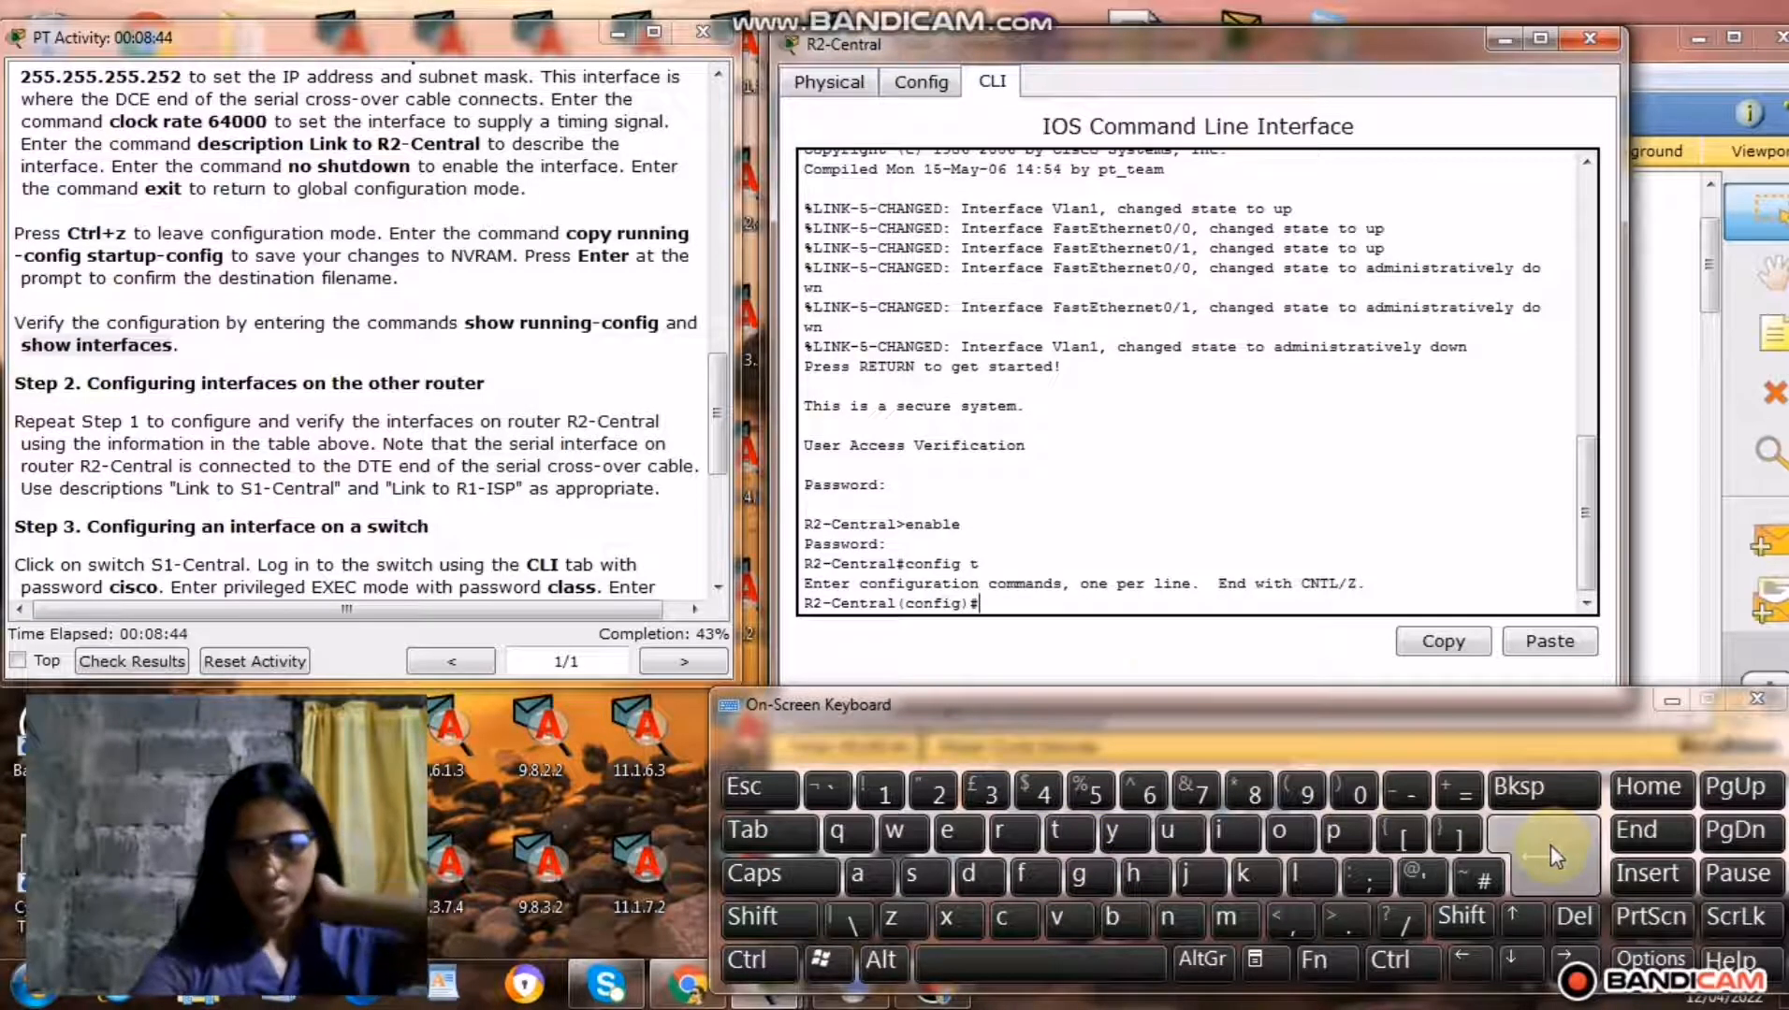
Copy the command interface fa0/0 from the Step 1 instructions and run it on R2-Central.
{"action": "left_click_drag", "start_coordinate": [719, 435], "coordinate": [731, 327]}
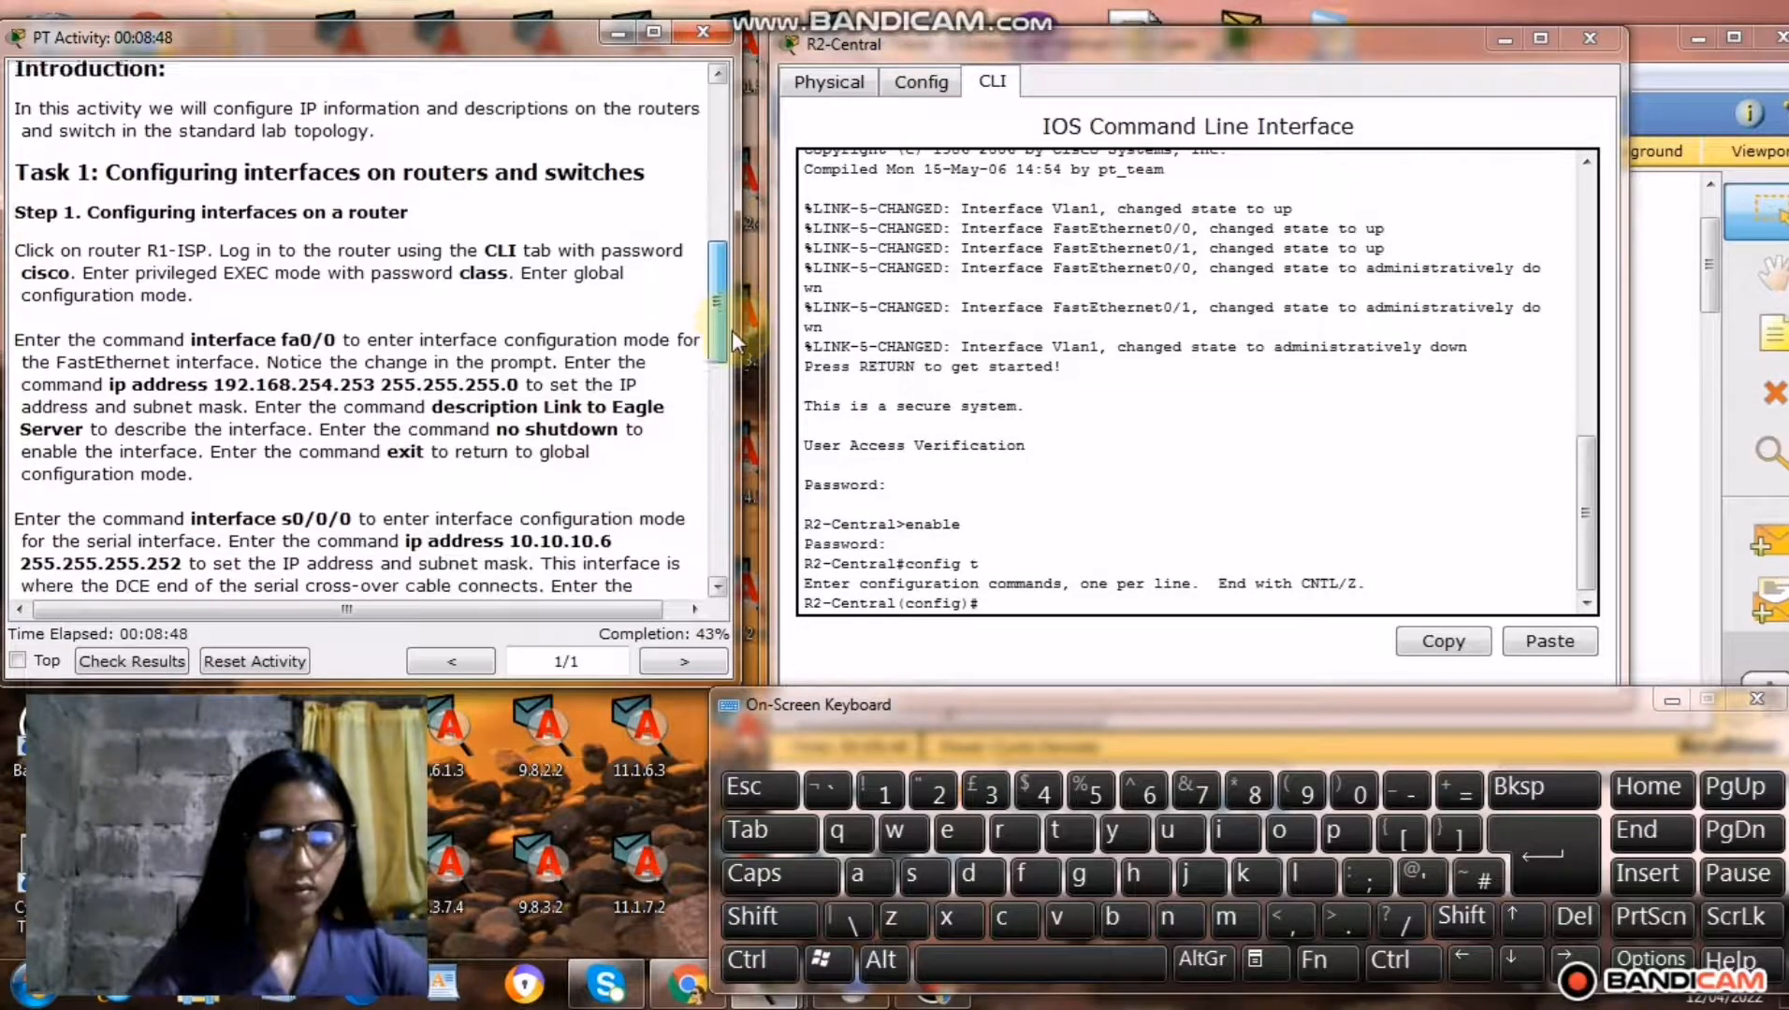
{"action": "scroll", "coordinate": [598, 327], "scroll_direction": "down", "scroll_amount": 3}
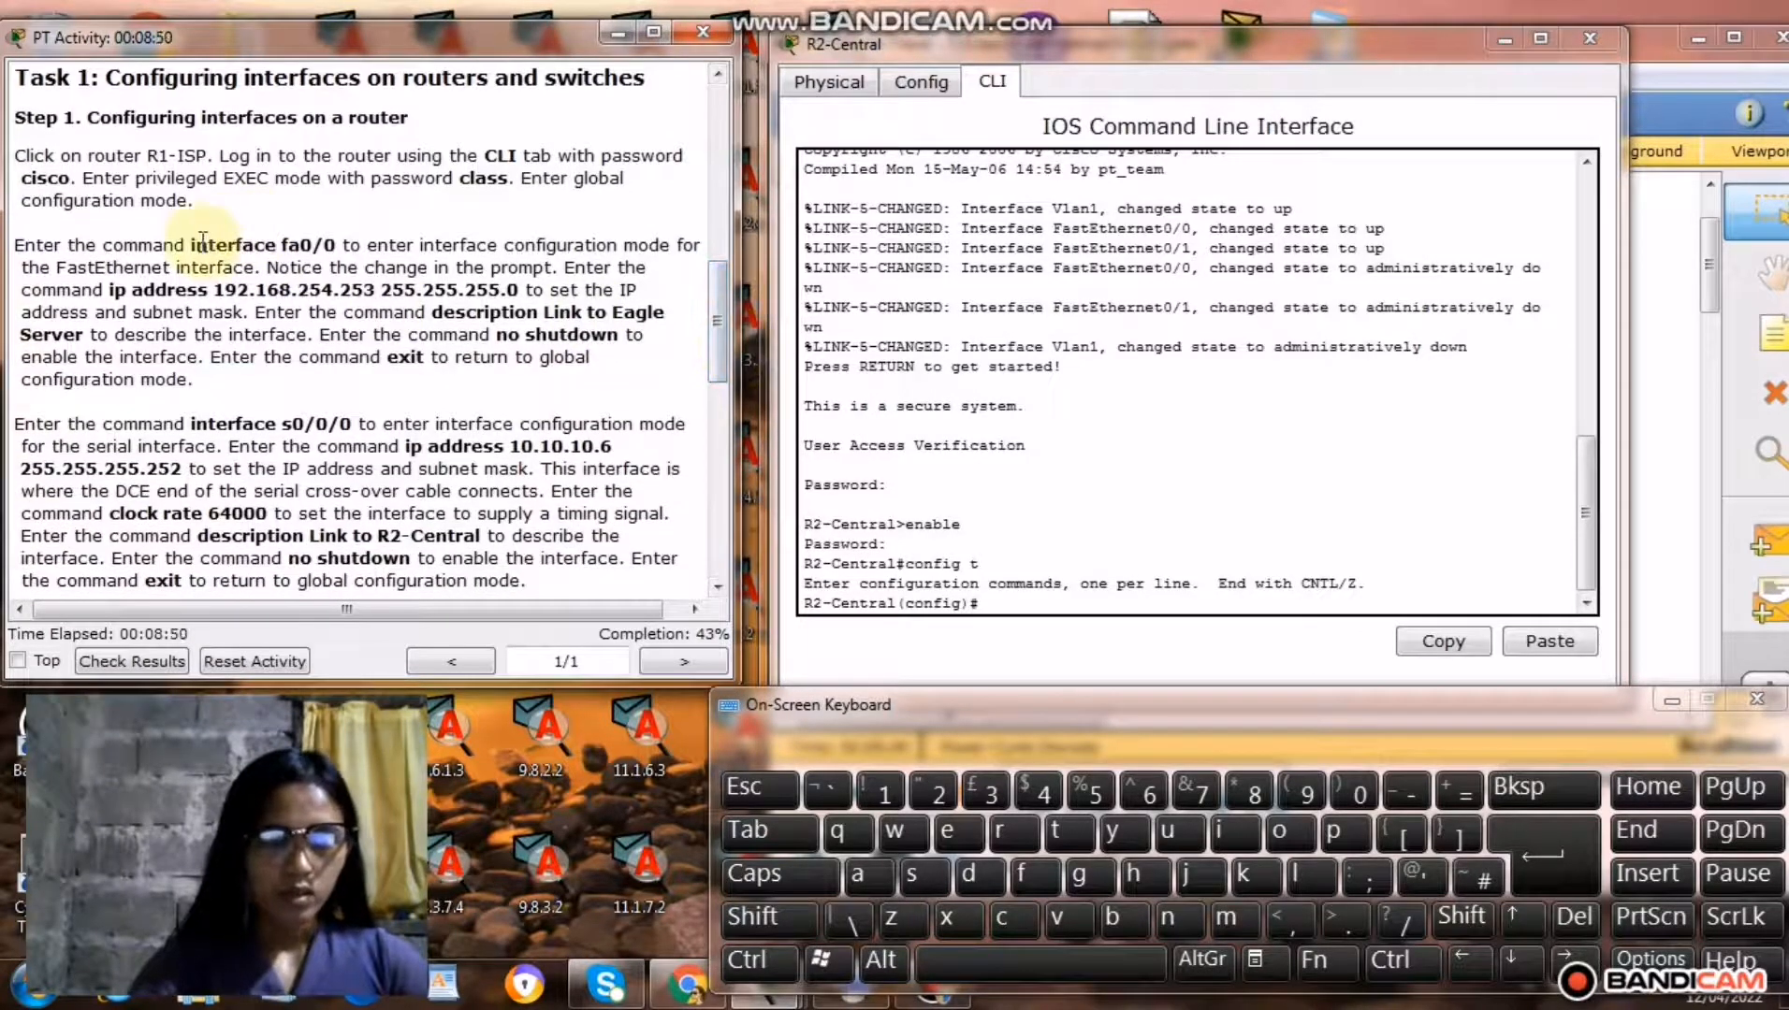
{"action": "left_click_drag", "start_coordinate": [192, 244], "coordinate": [328, 251]}
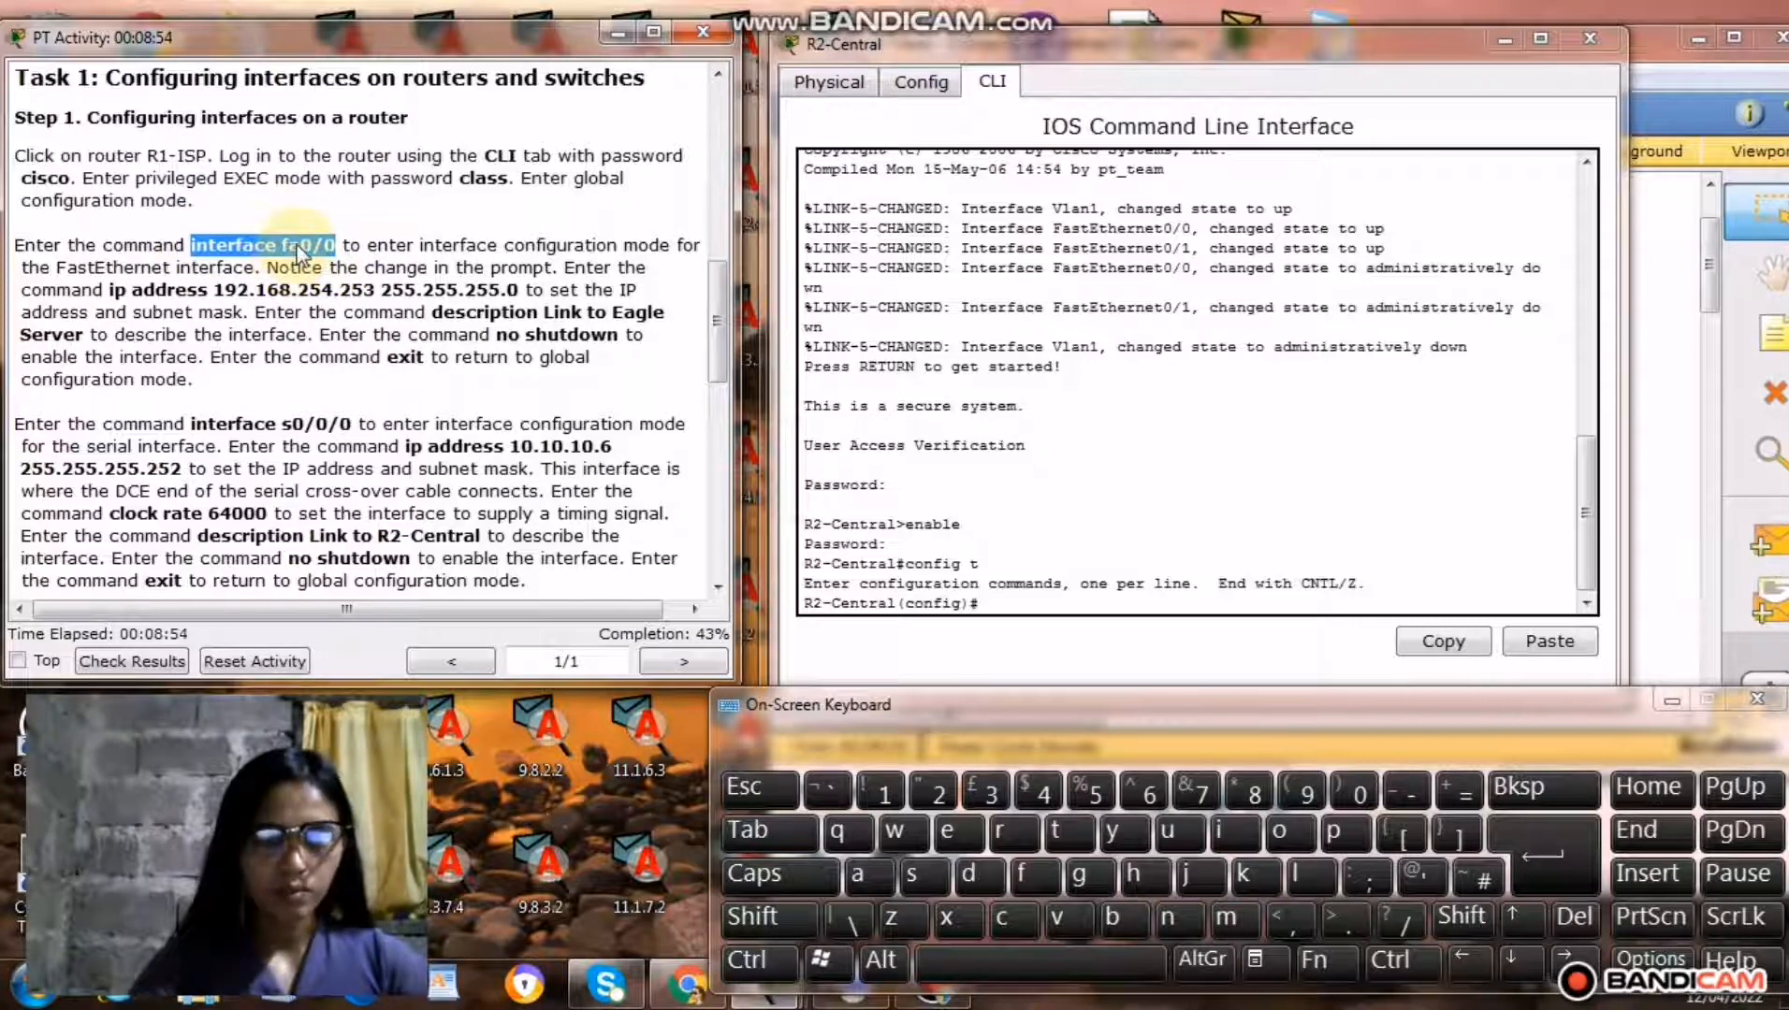
{"action": "right_click", "coordinate": [298, 250]}
{"action": "left_click", "coordinate": [365, 361]}
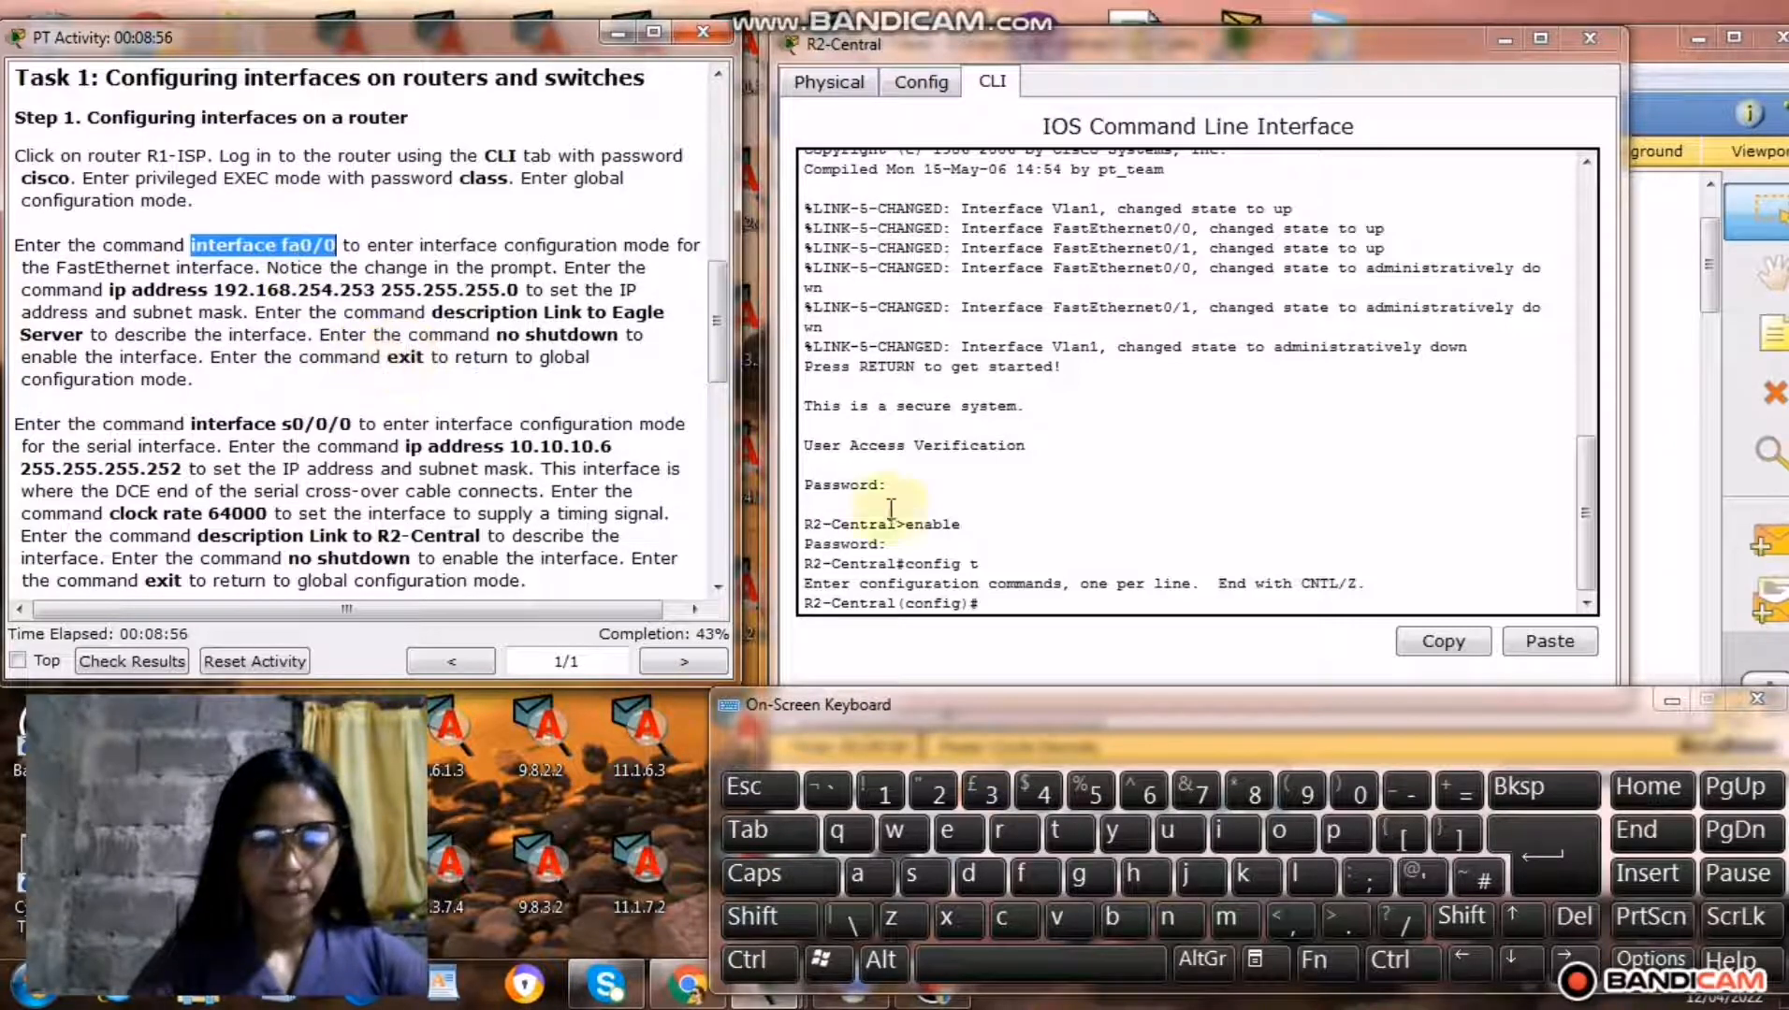
{"action": "right_click", "coordinate": [1000, 604]}
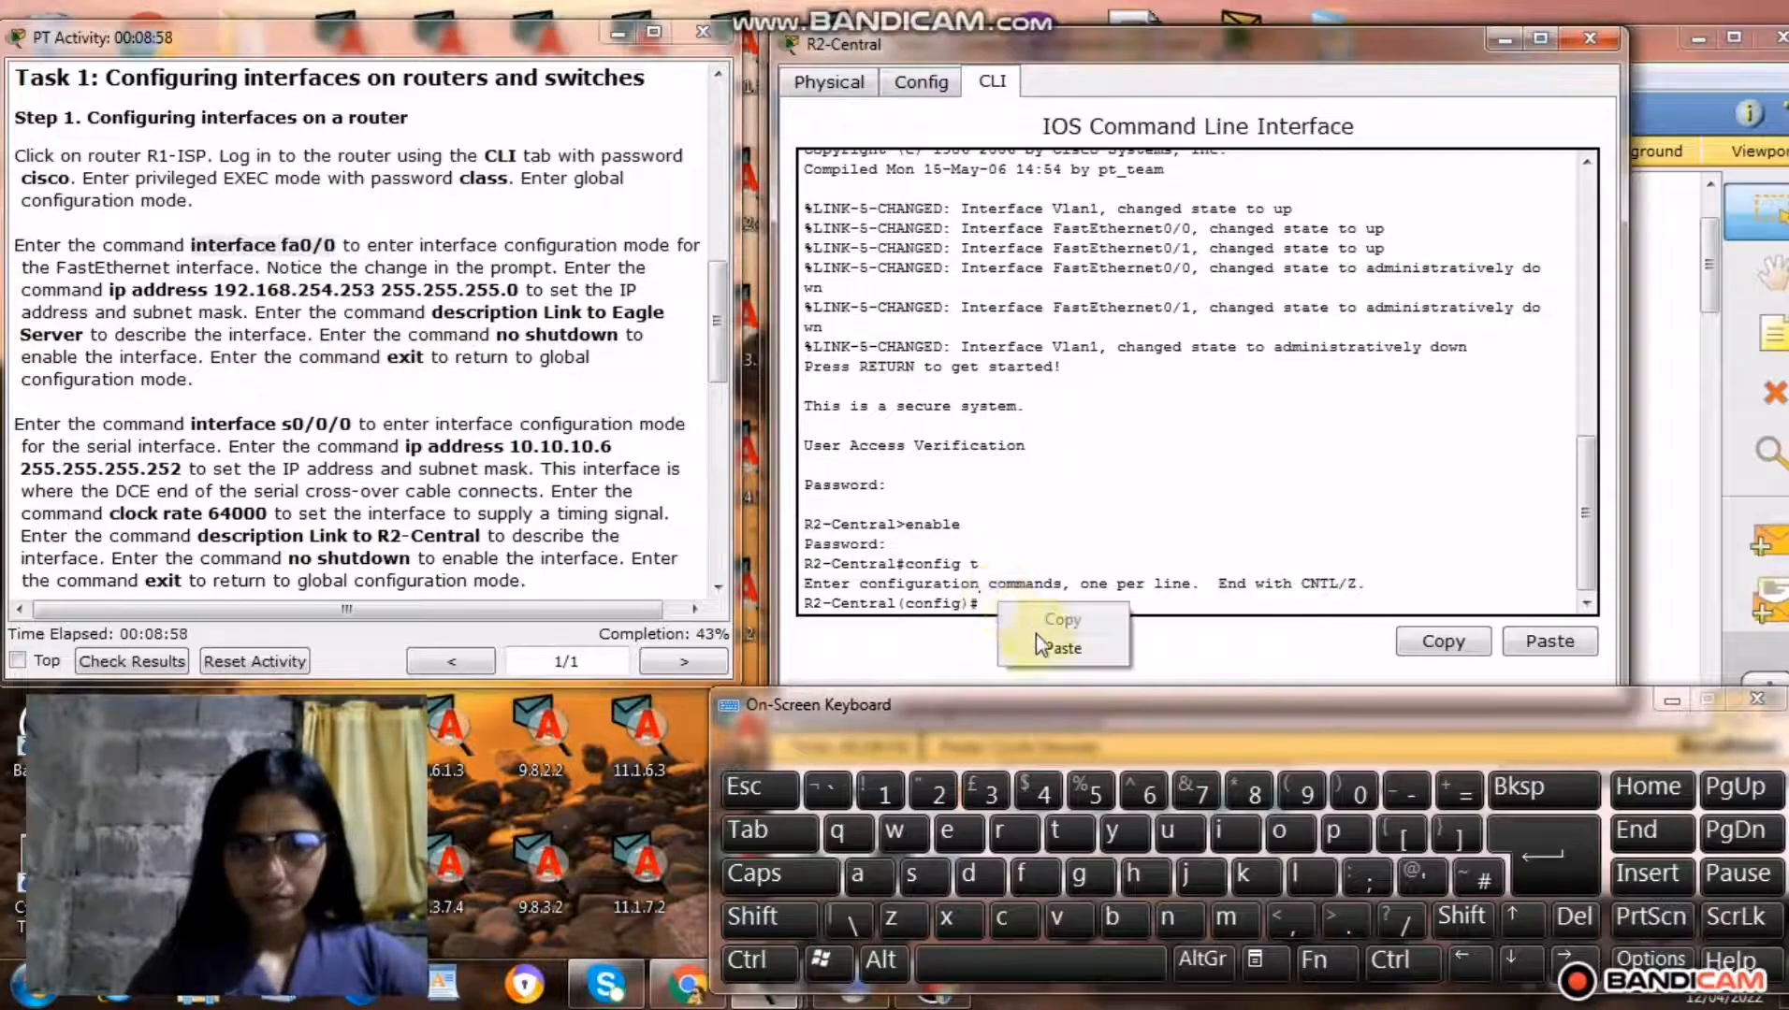
{"action": "left_click", "coordinate": [1057, 649]}
{"action": "left_click", "coordinate": [1527, 843]}
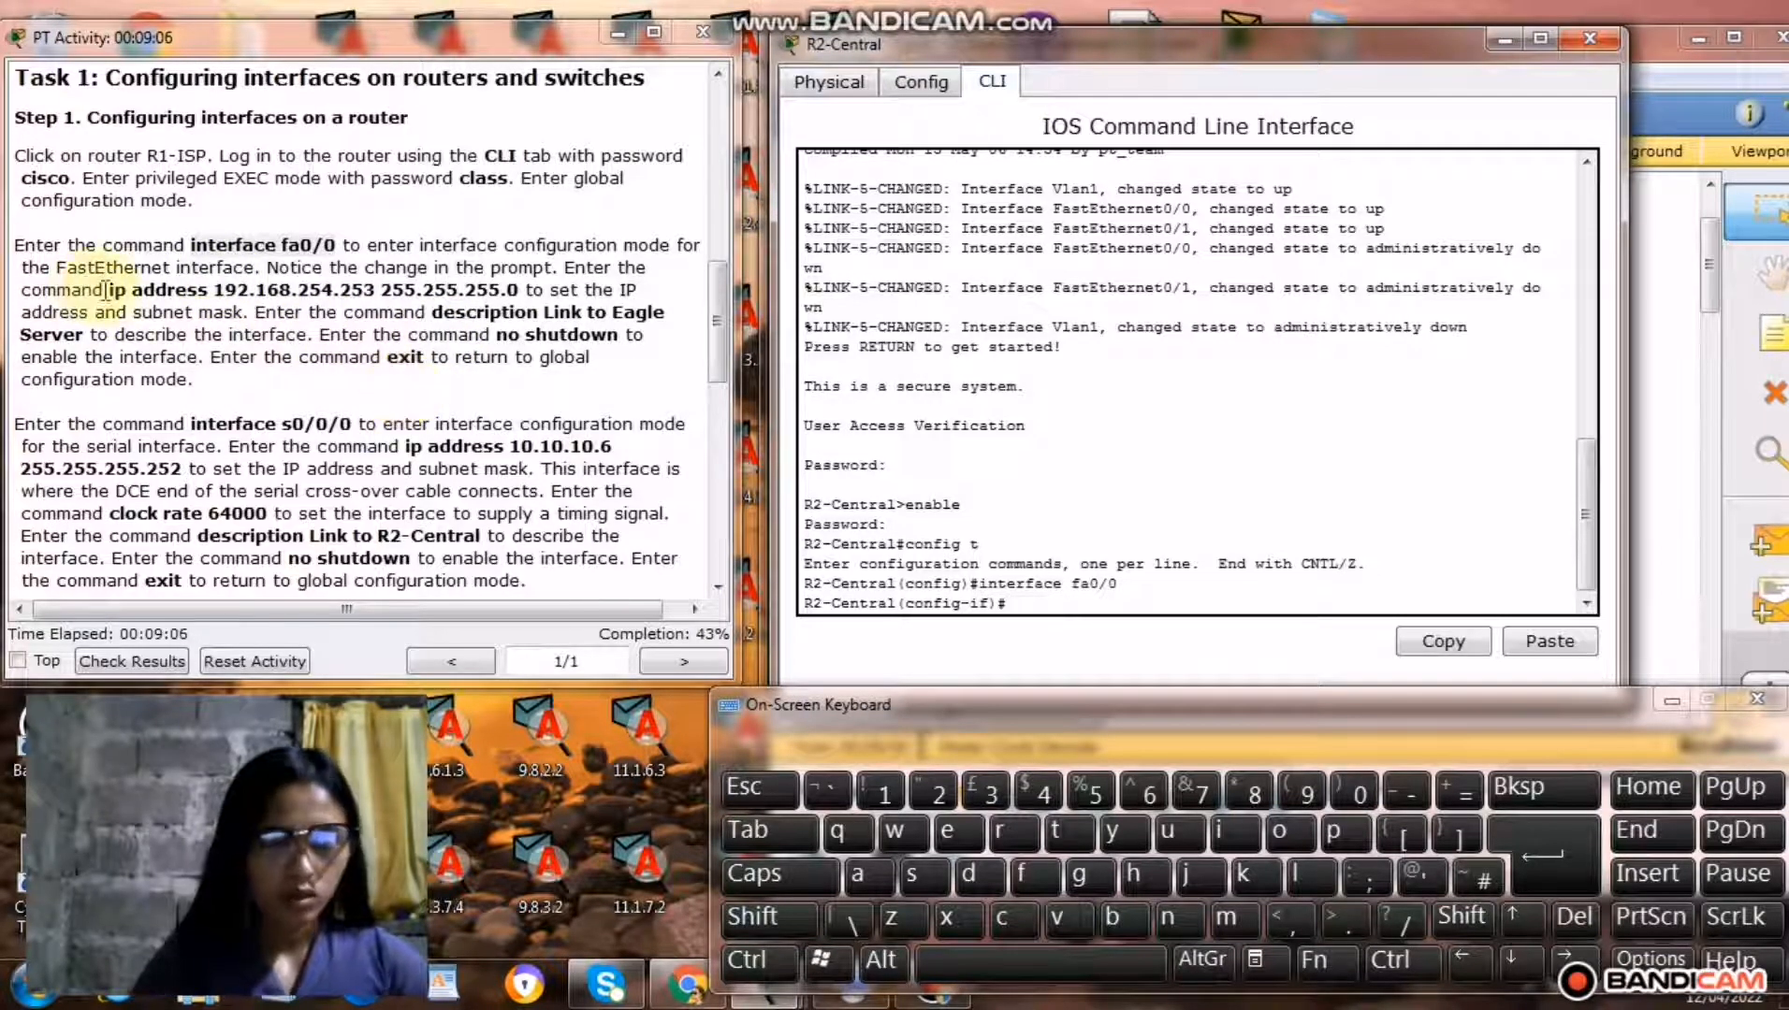
Copy only the words ip address from the instructions into R2-Central's interface prompt, followed by a space.
{"action": "left_click_drag", "start_coordinate": [107, 290], "coordinate": [214, 295]}
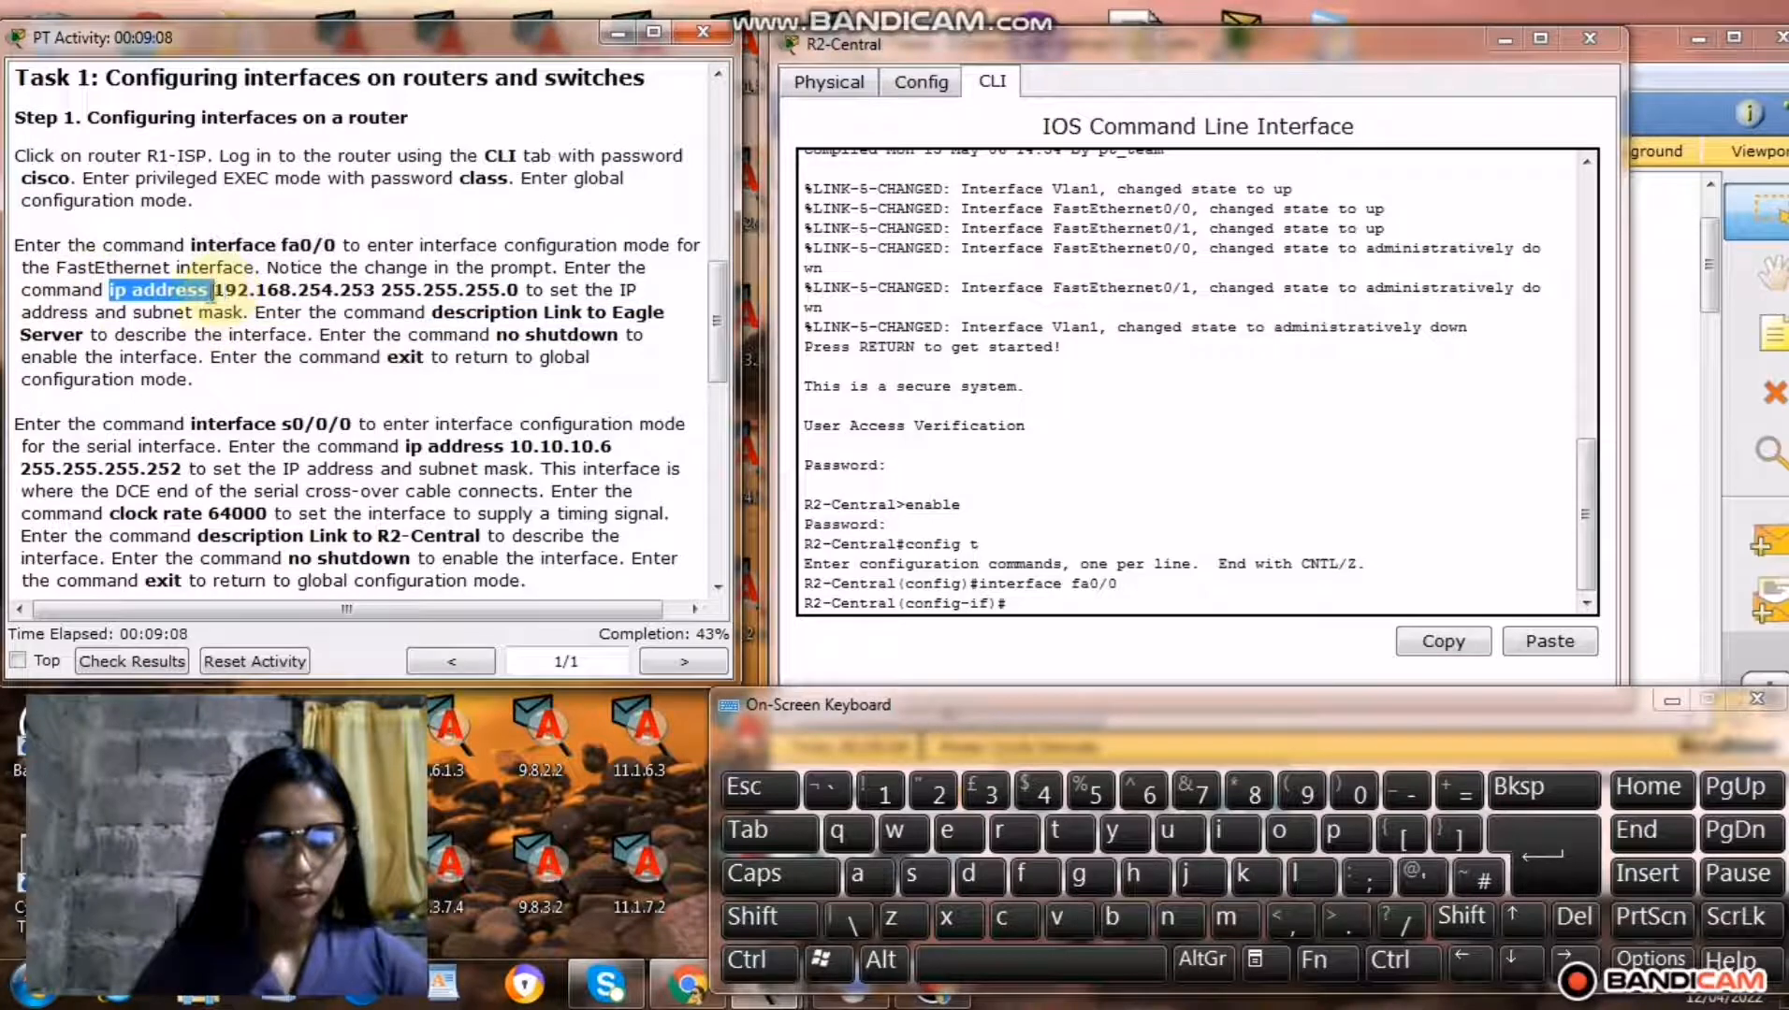
{"action": "right_click", "coordinate": [168, 292]}
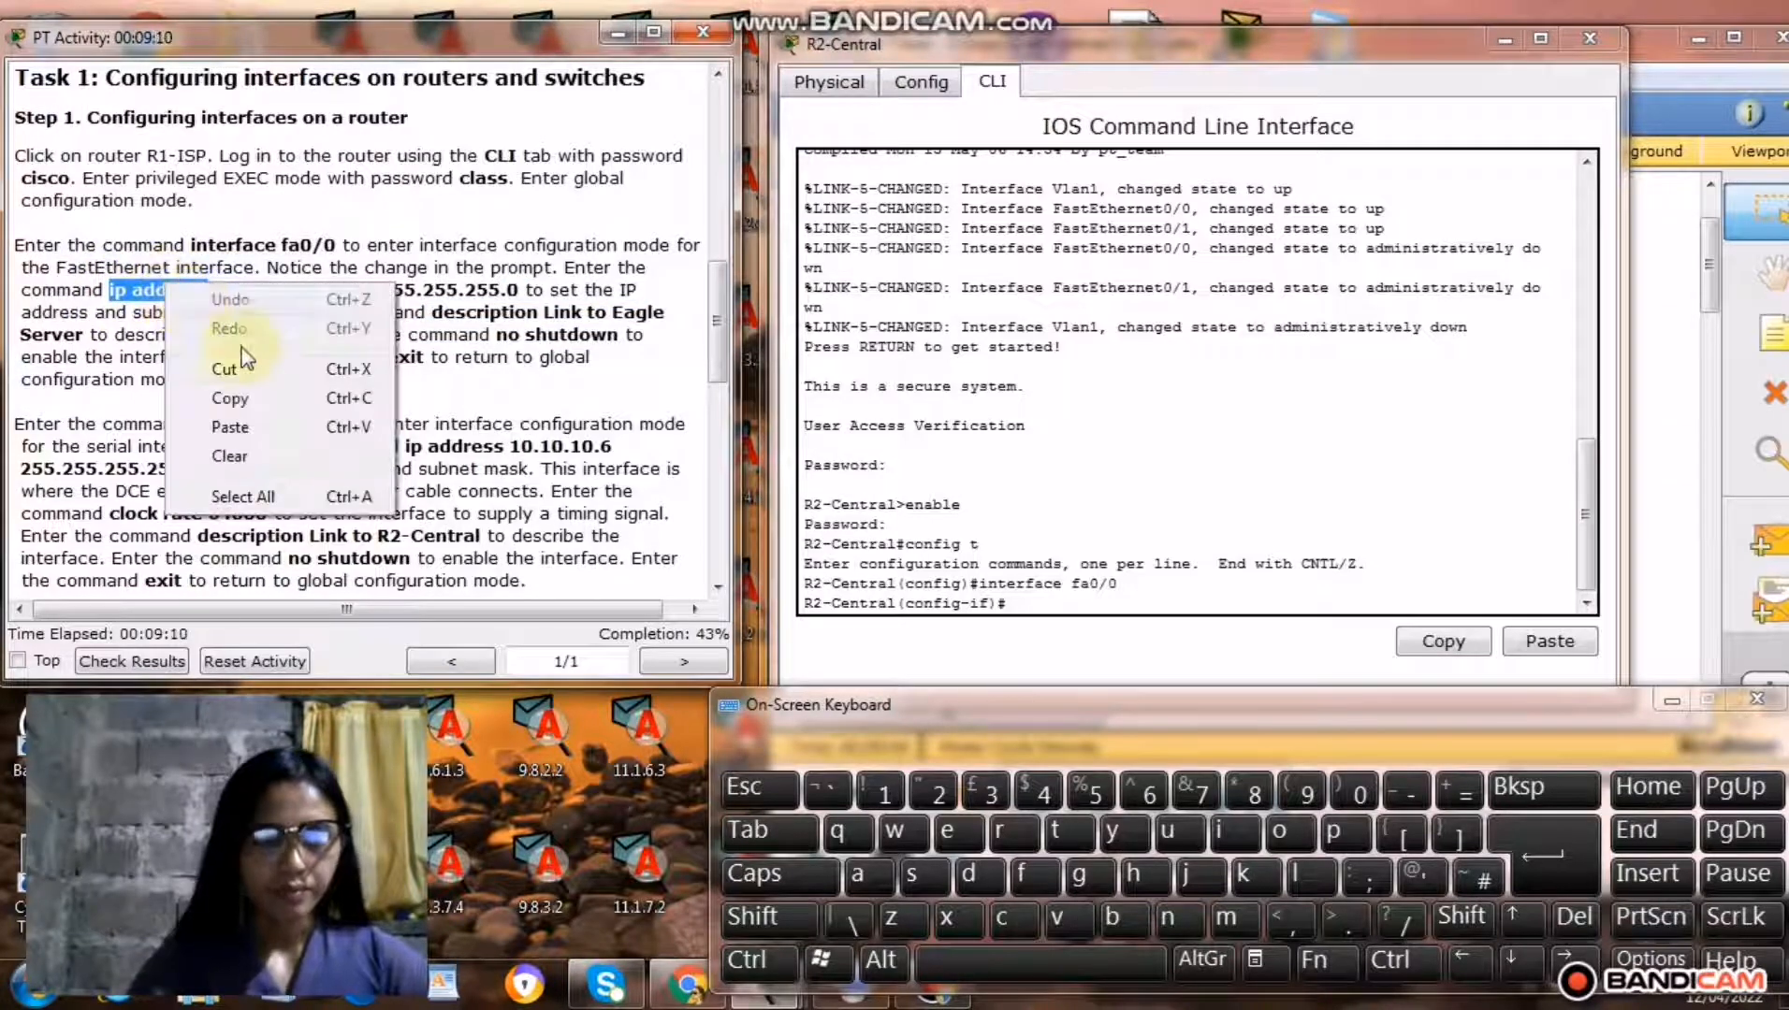
{"action": "left_click", "coordinate": [245, 400]}
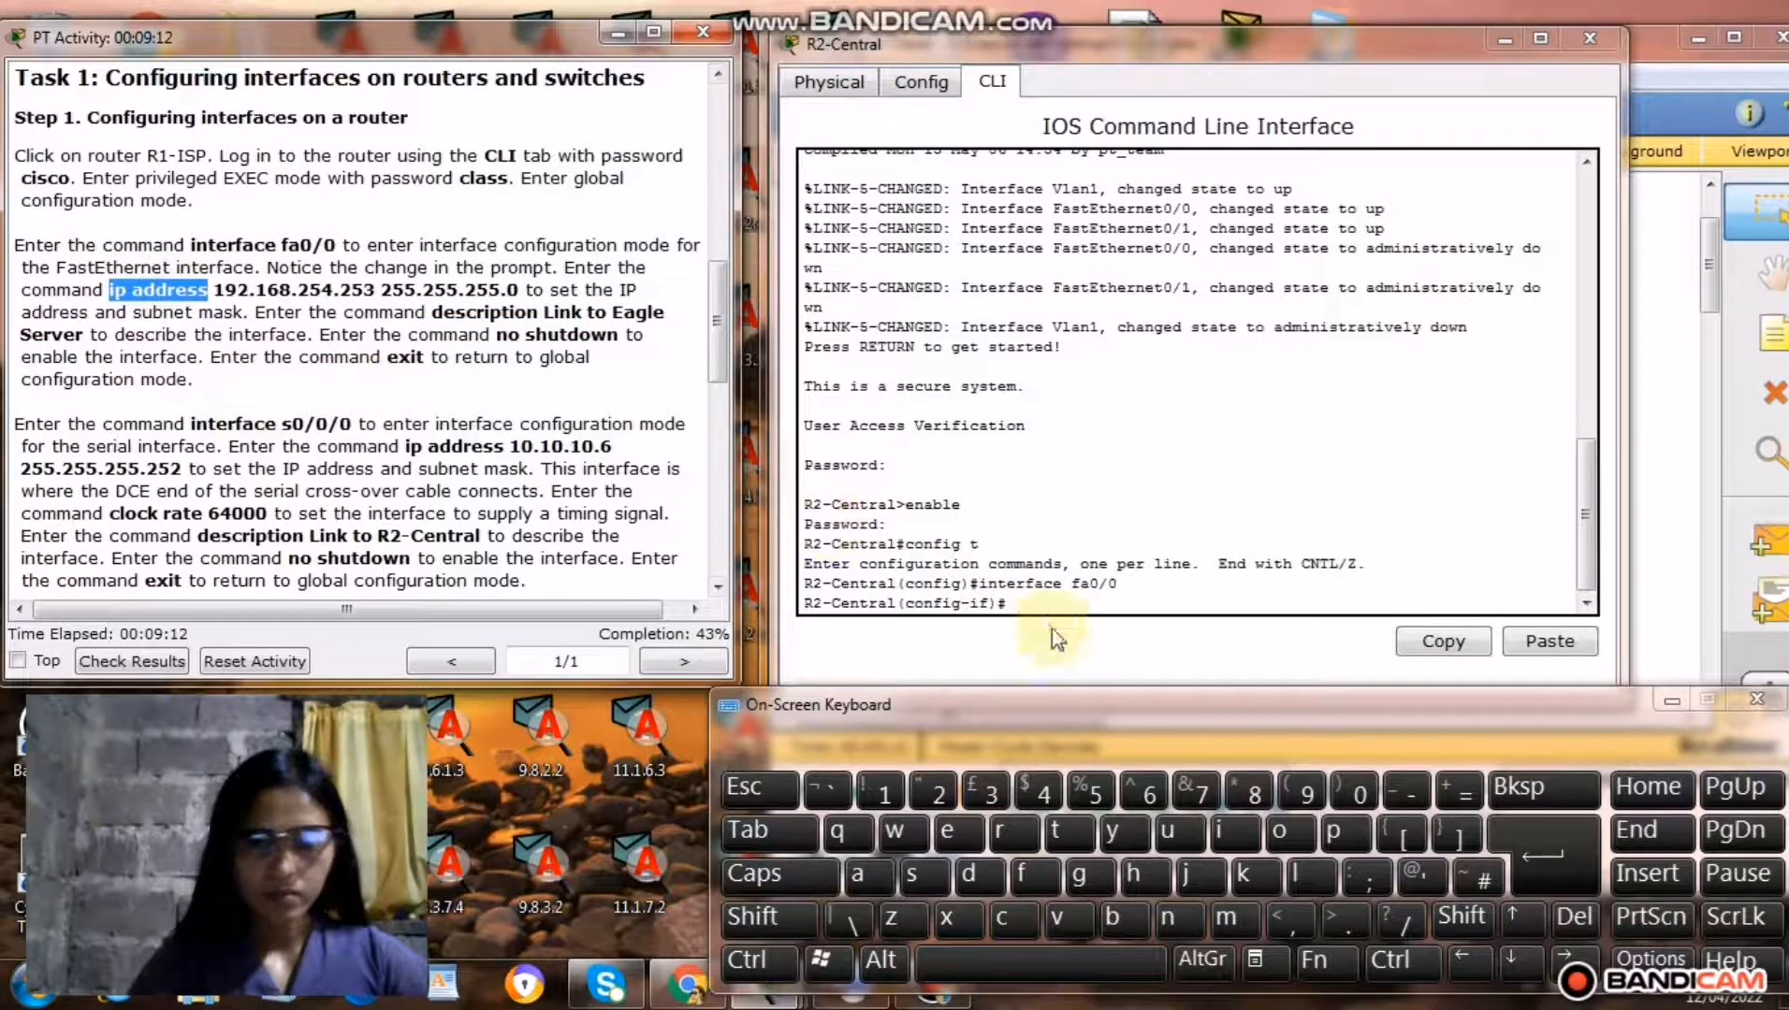
{"action": "left_click", "coordinate": [1011, 603]}
{"action": "right_click", "coordinate": [1015, 605]}
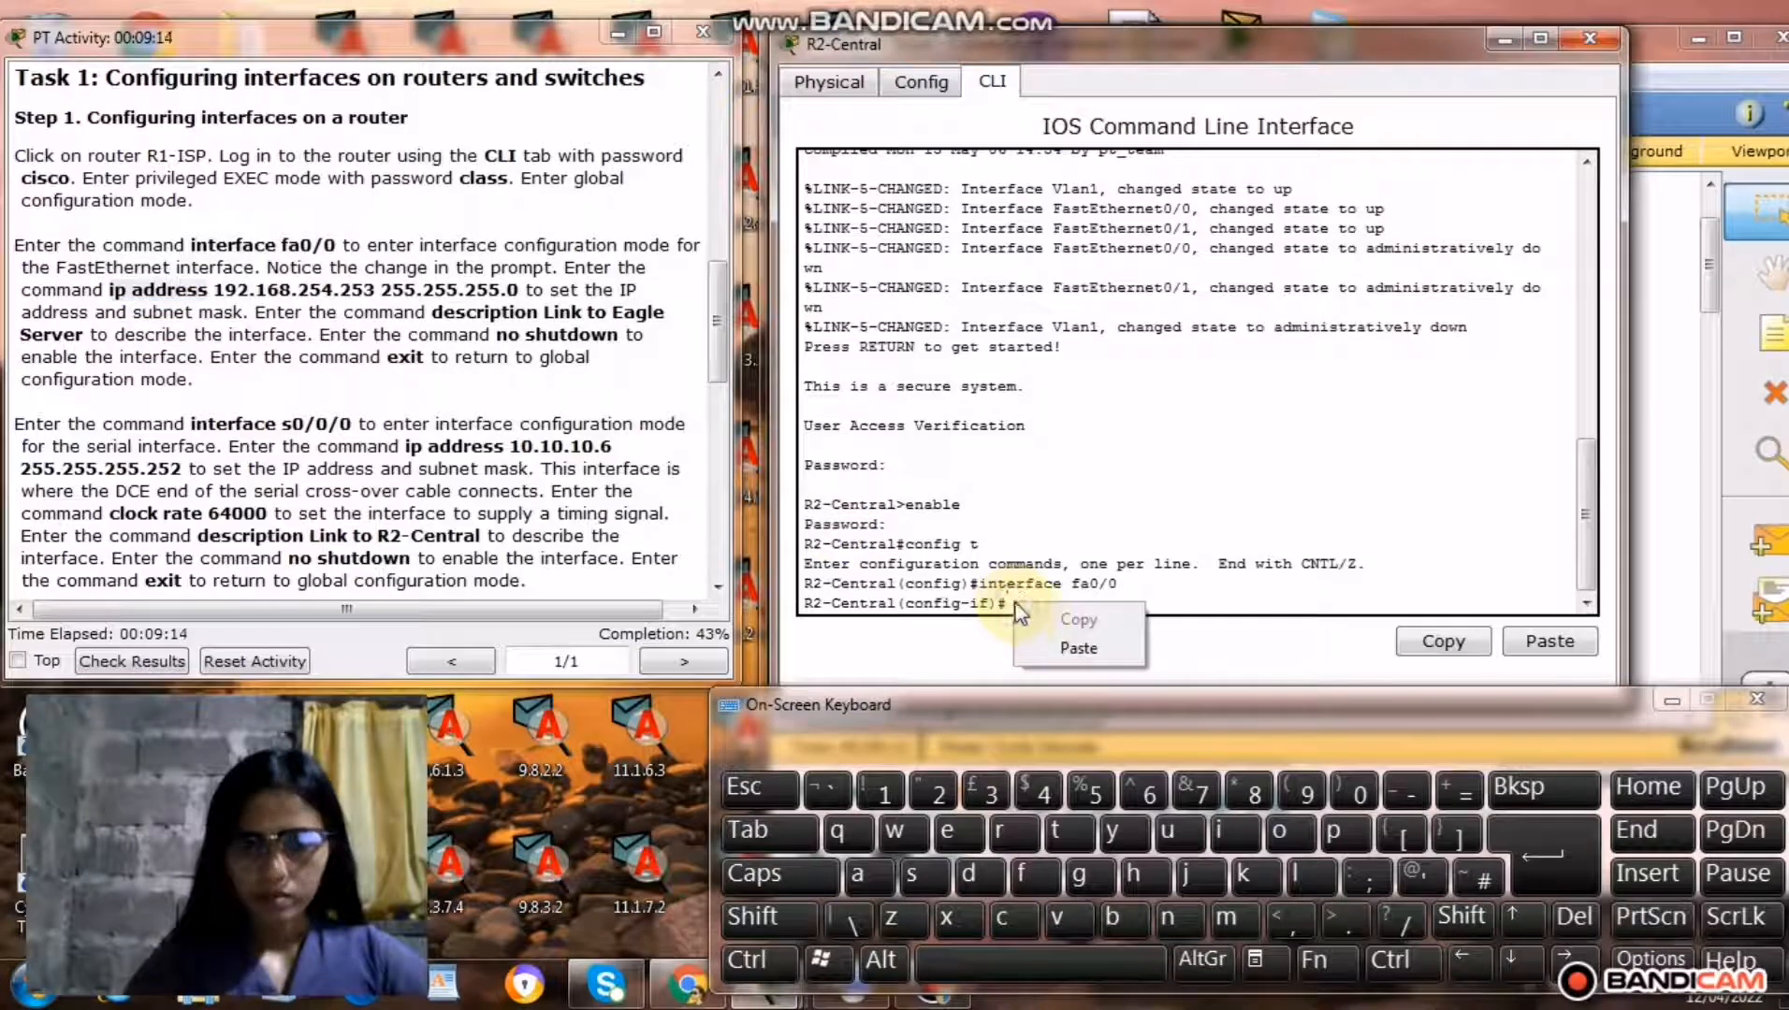
{"action": "left_click", "coordinate": [1054, 649]}
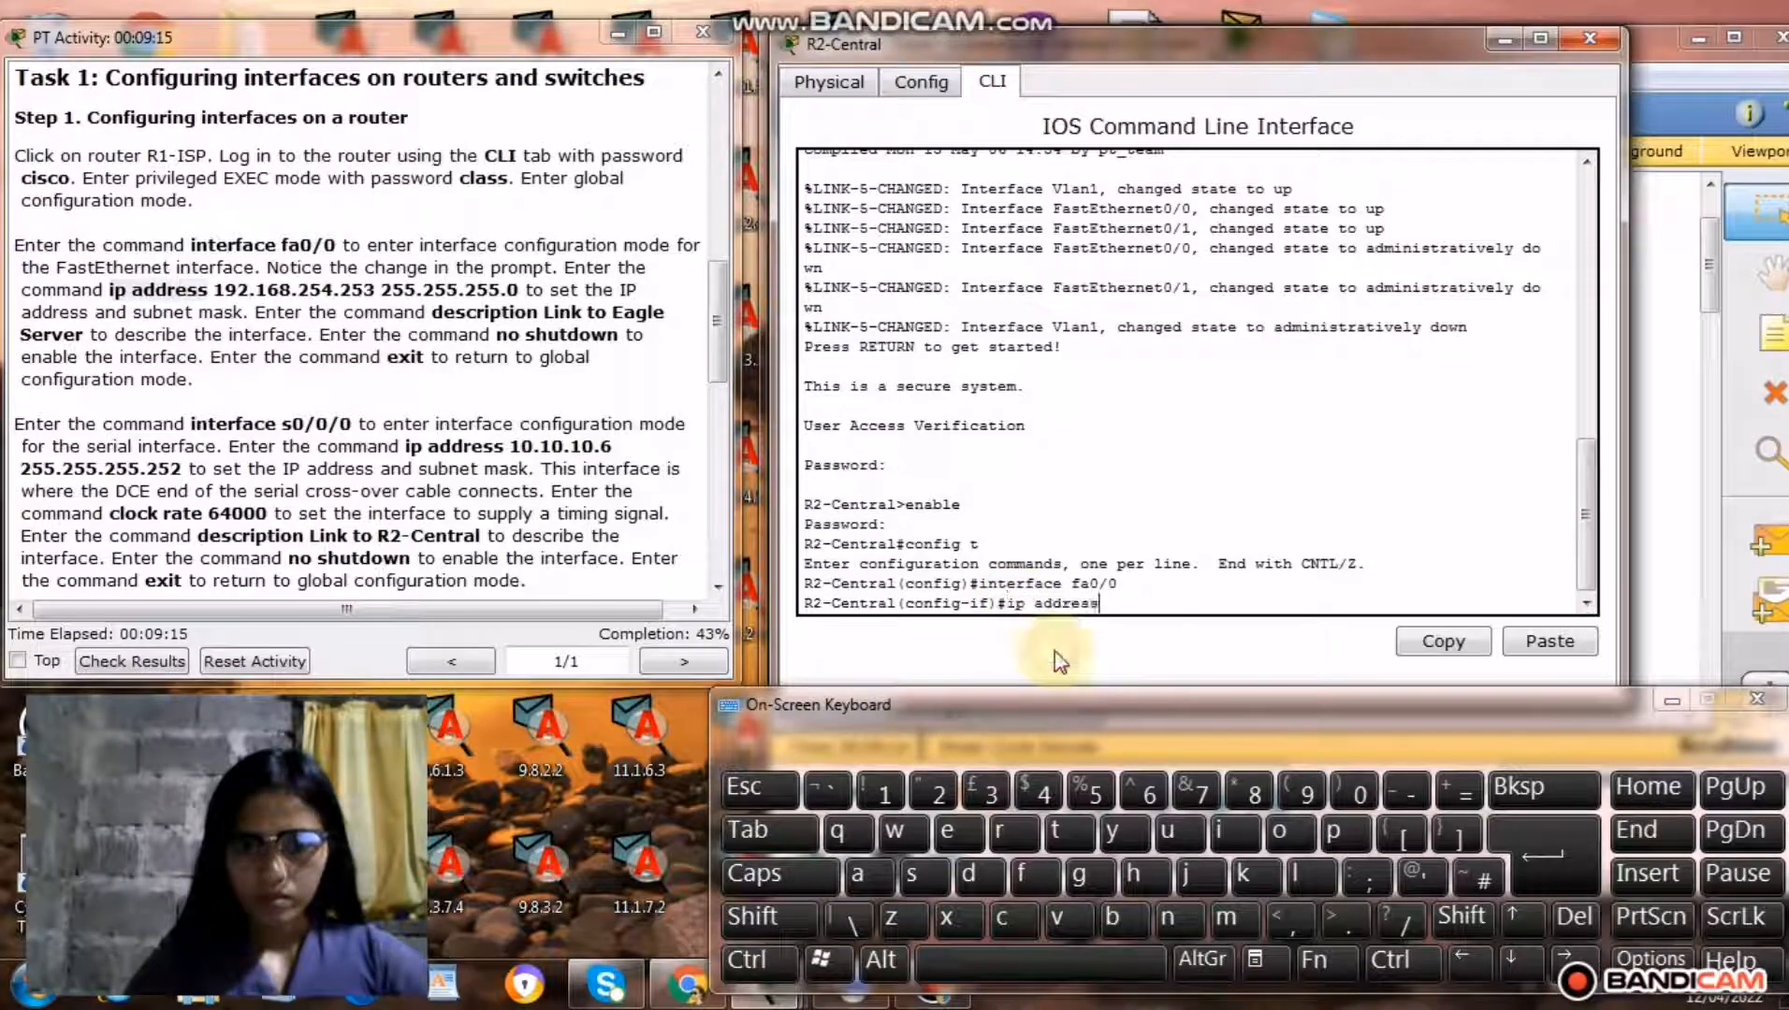
{"action": "left_click", "coordinate": [999, 966]}
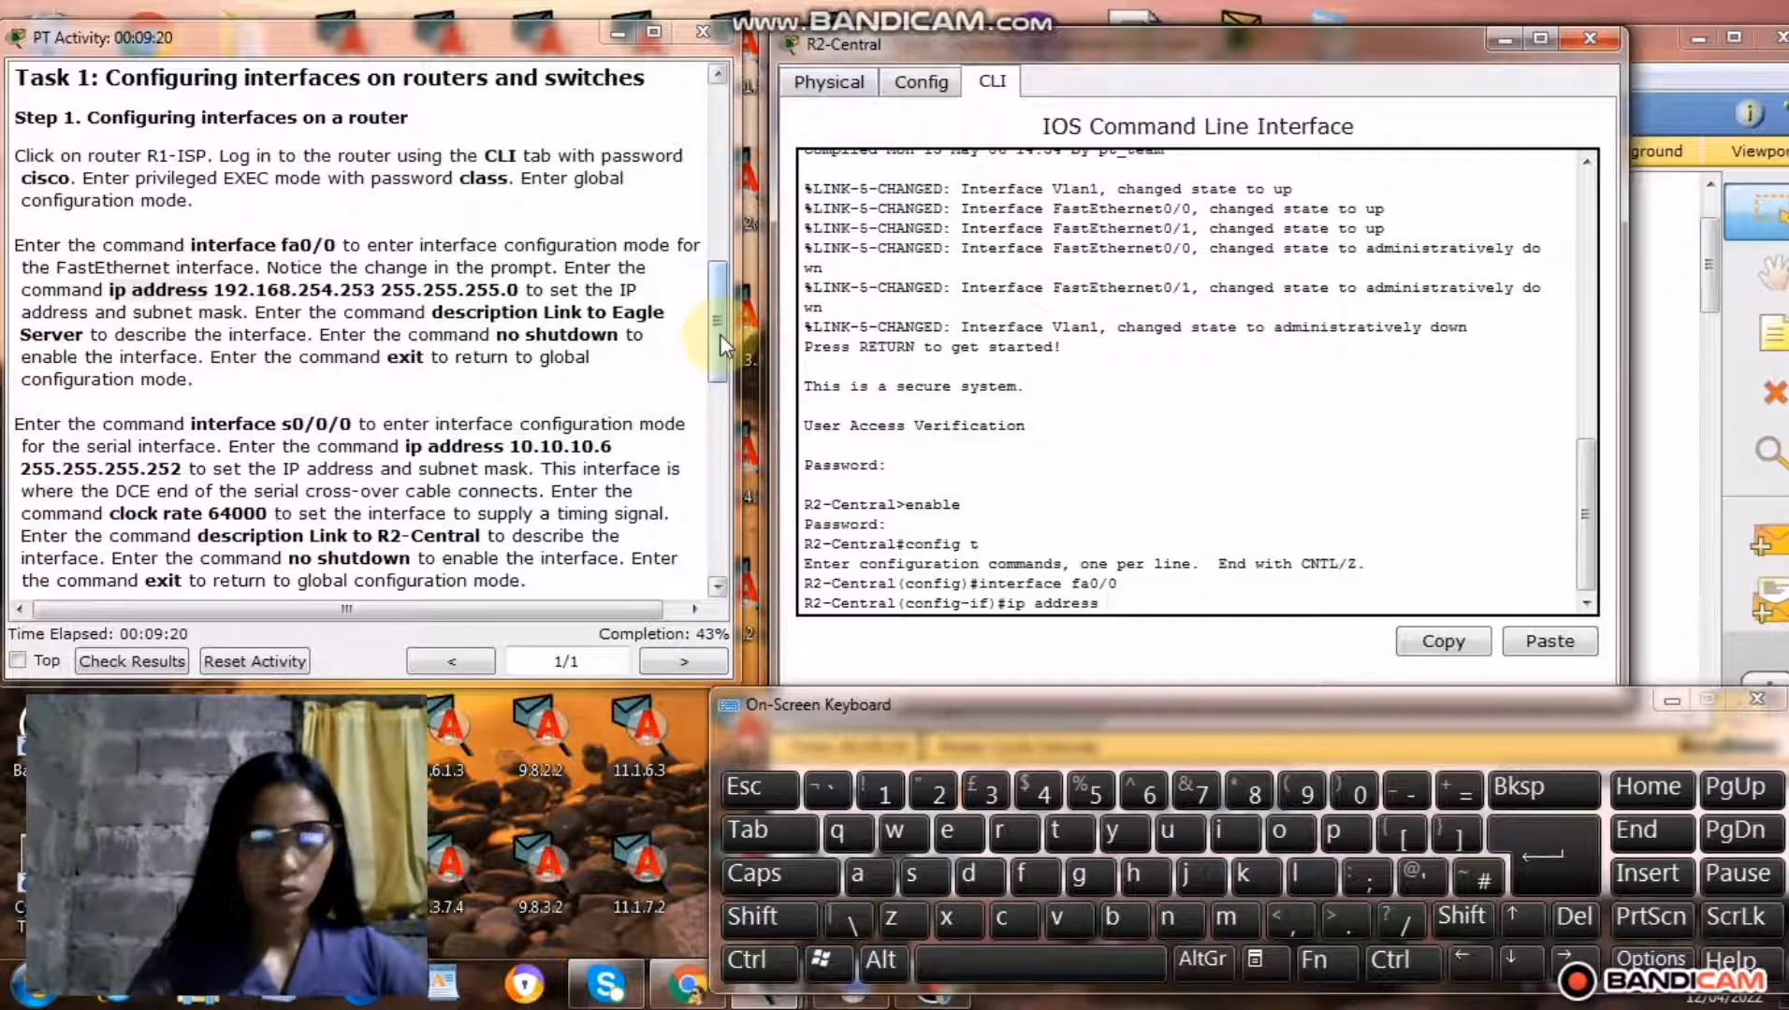
Copy R2-Central's Fa0/0 address 172.16.255.254 from the addressing table into the unfinished ip address command, followed by a space.
{"action": "left_click_drag", "start_coordinate": [720, 334], "coordinate": [721, 178]}
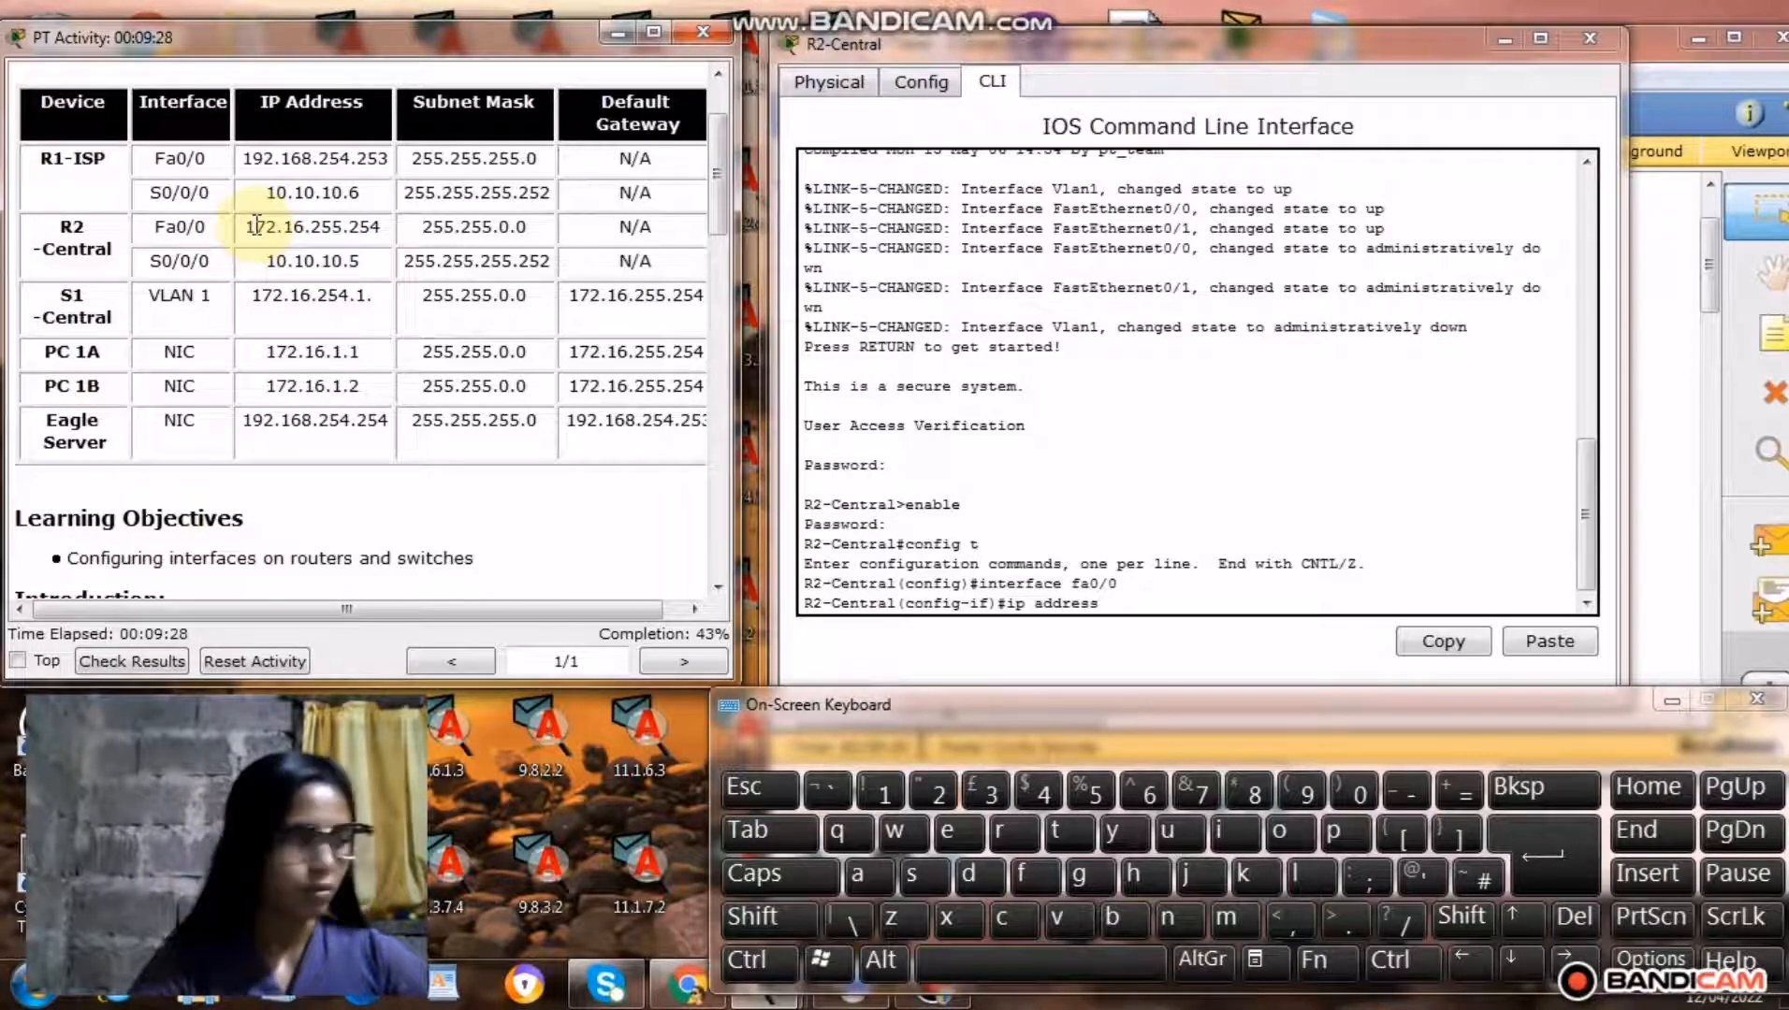
{"action": "left_click_drag", "start_coordinate": [247, 228], "coordinate": [379, 226]}
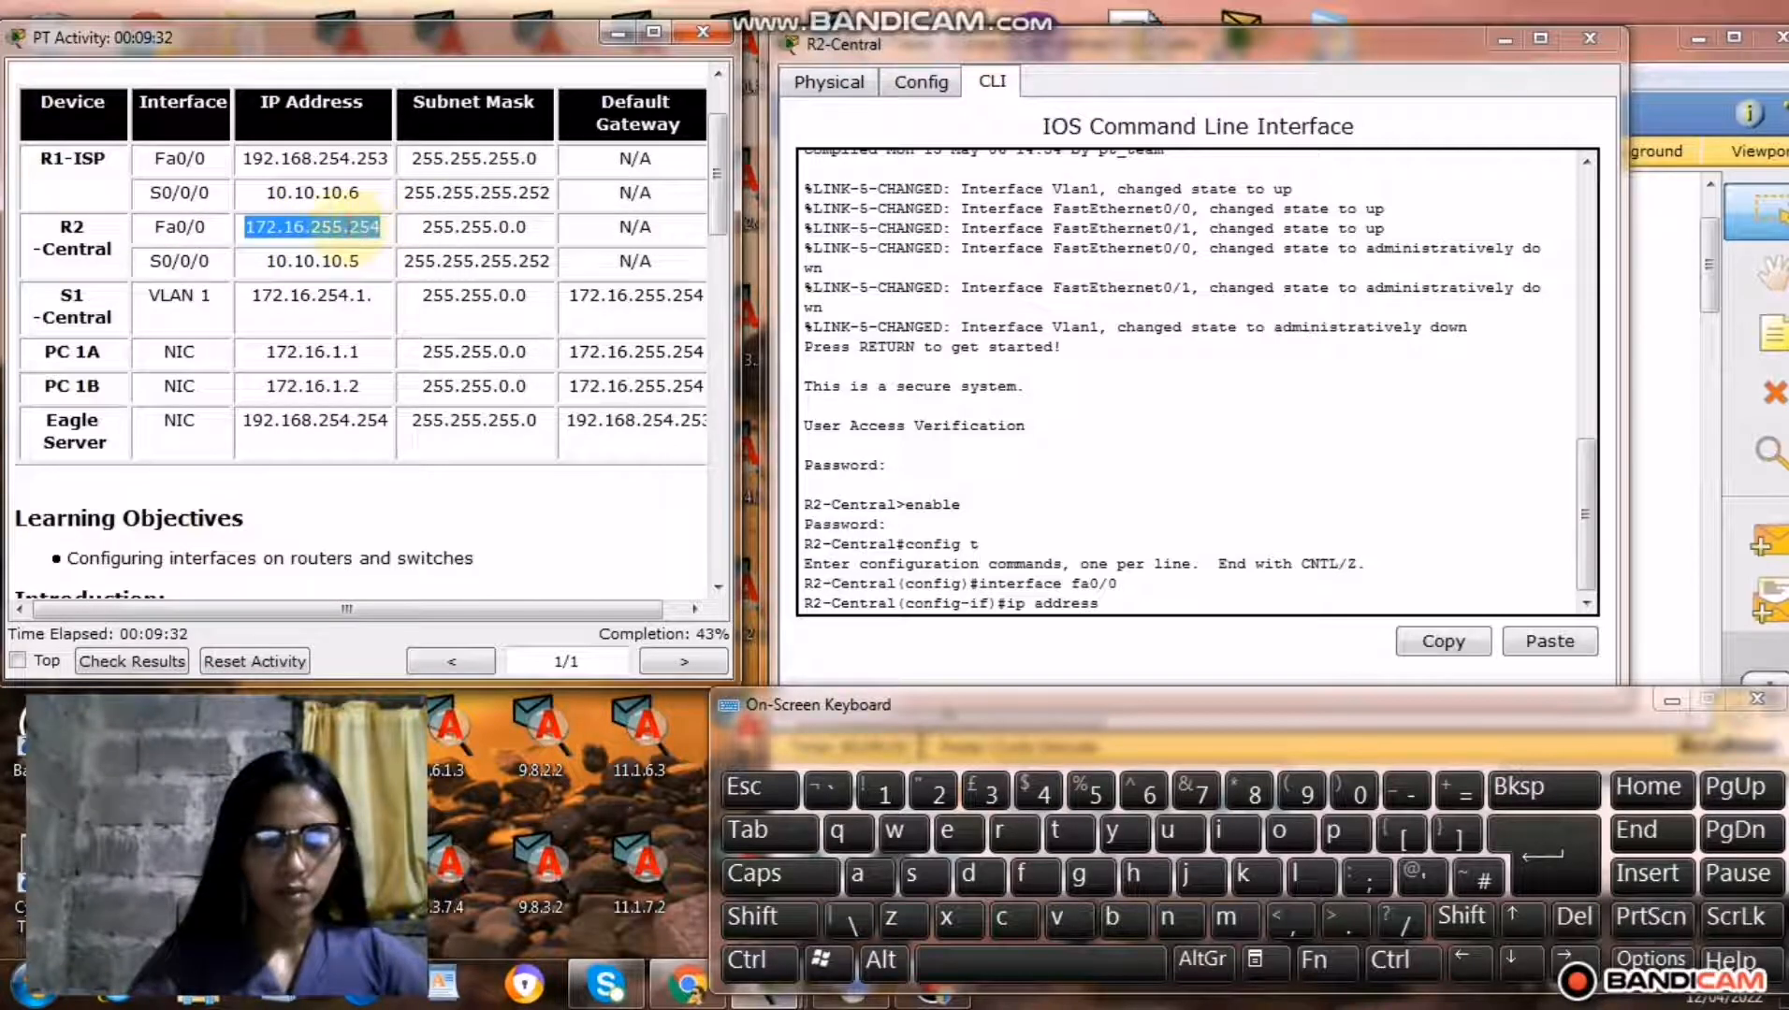
{"action": "right_click", "coordinate": [347, 228]}
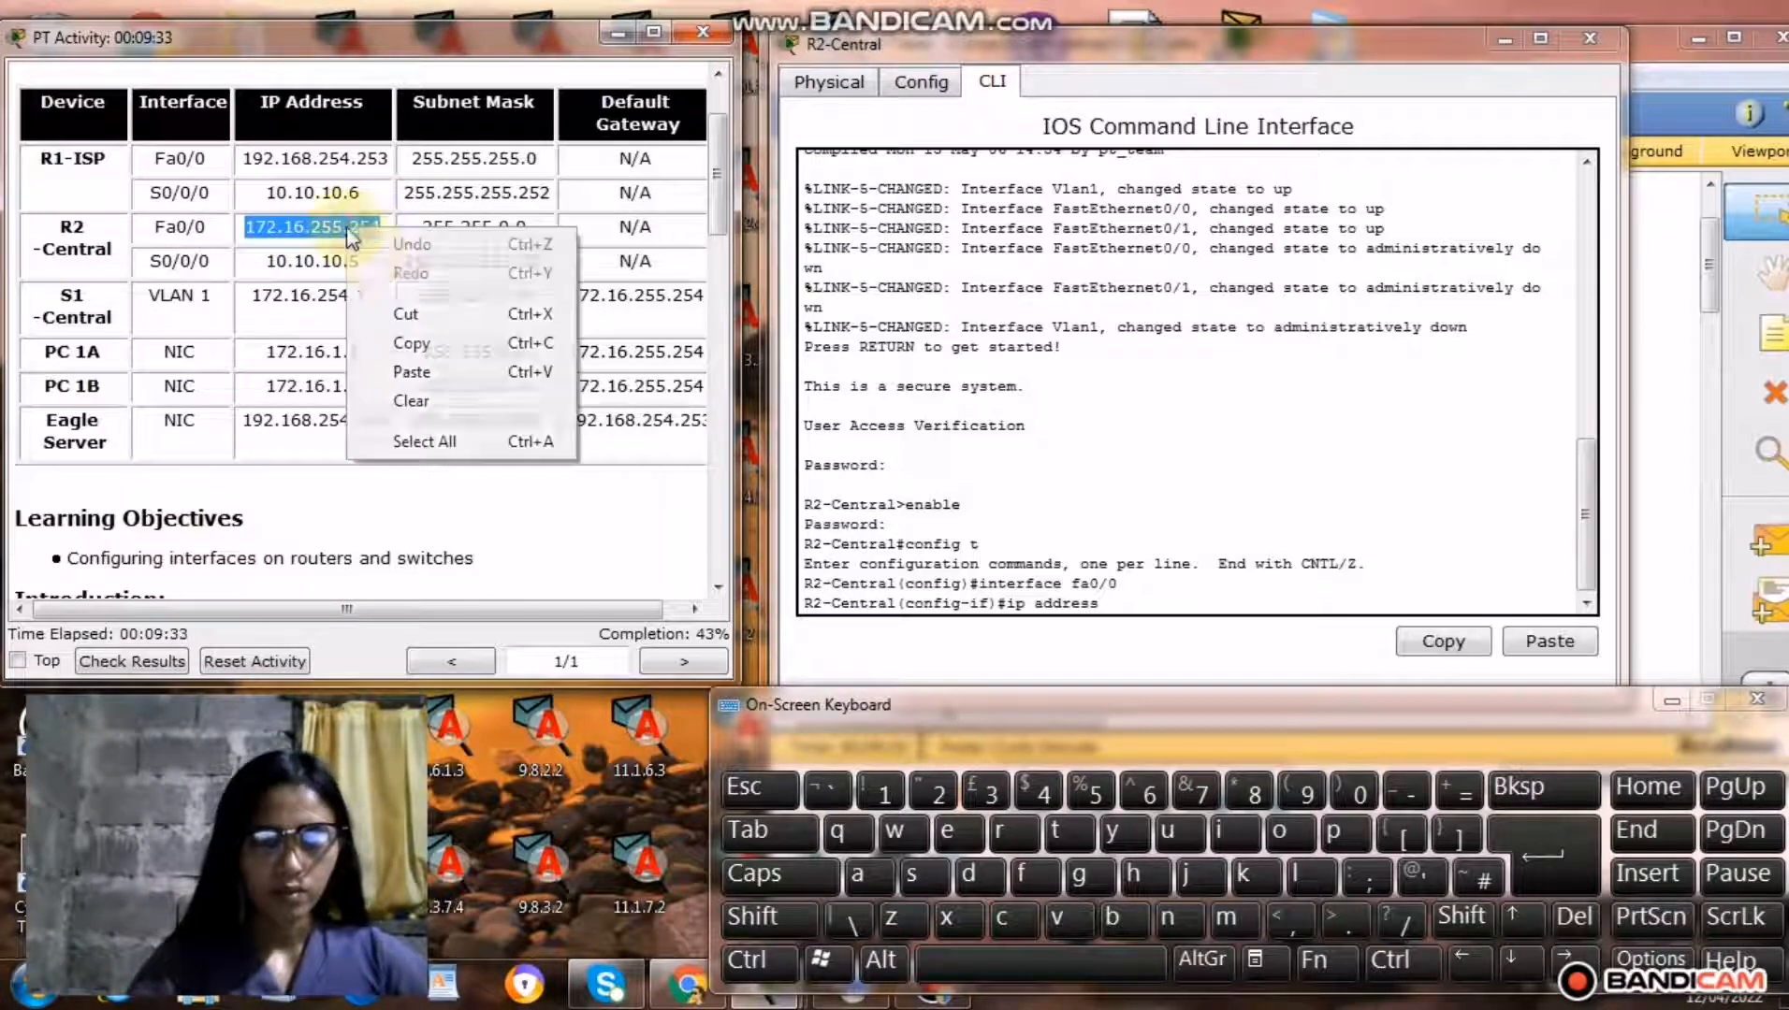
{"action": "left_click", "coordinate": [412, 343]}
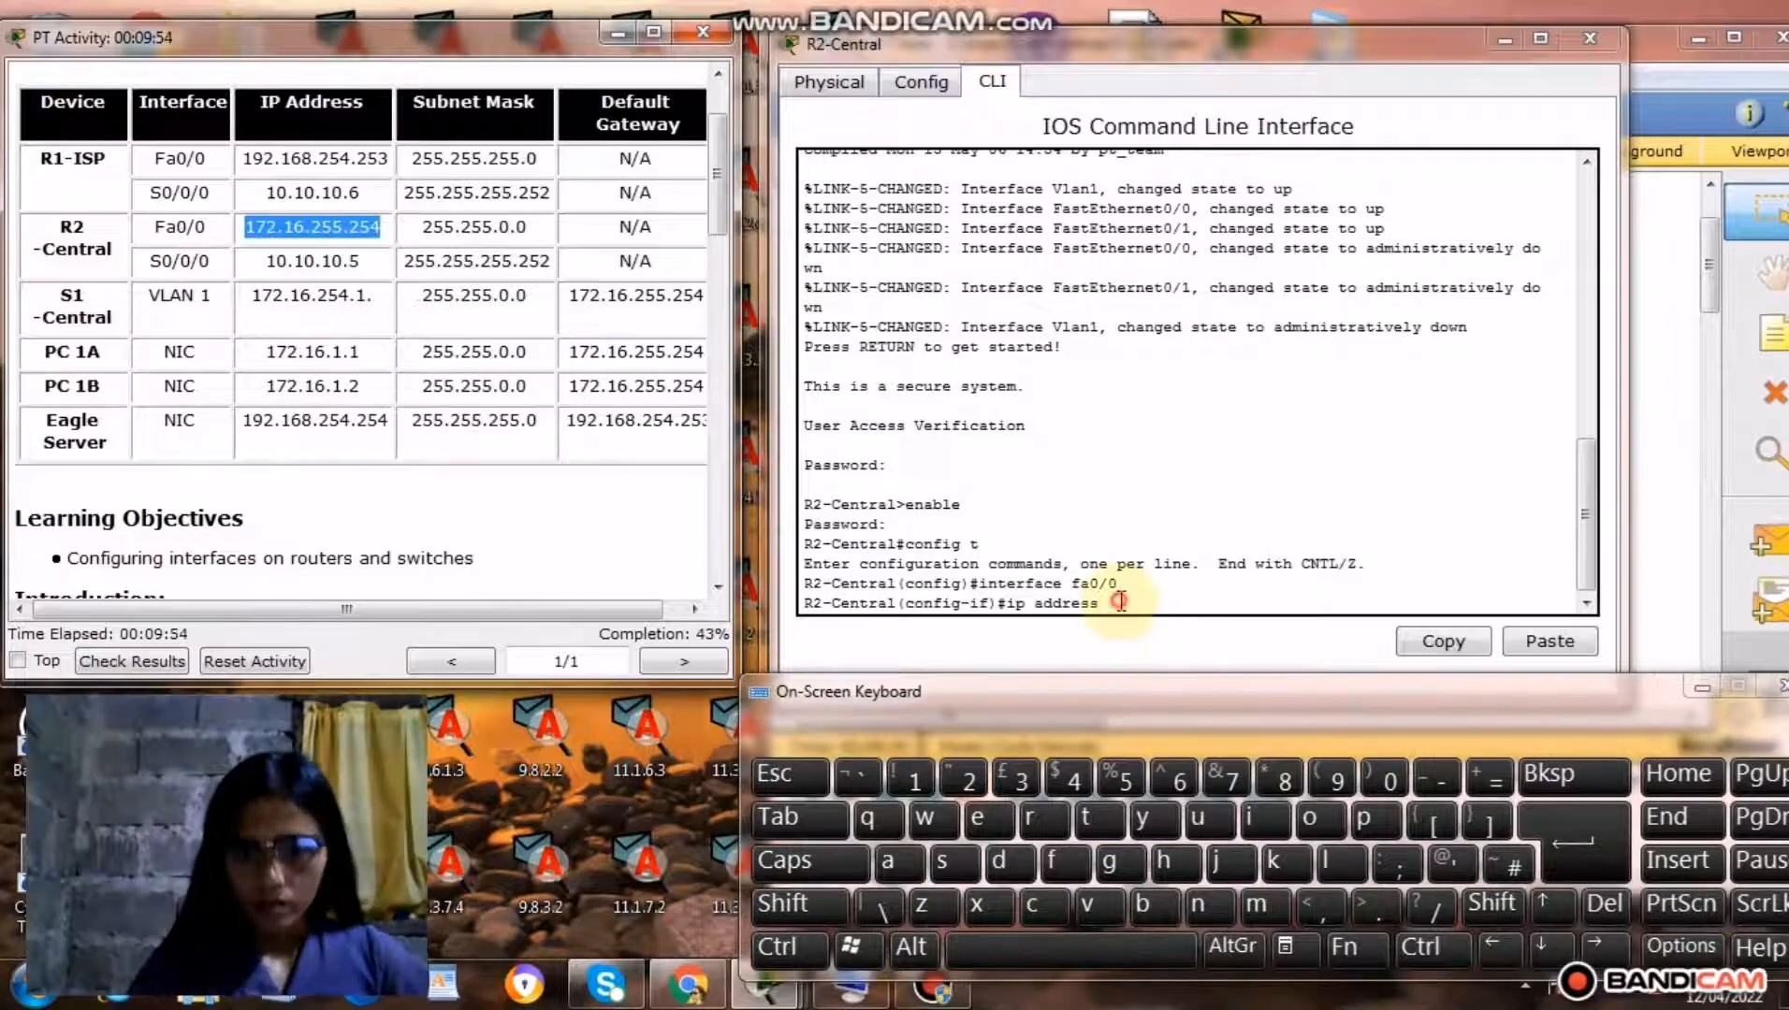
{"action": "left_click", "coordinate": [1119, 601]}
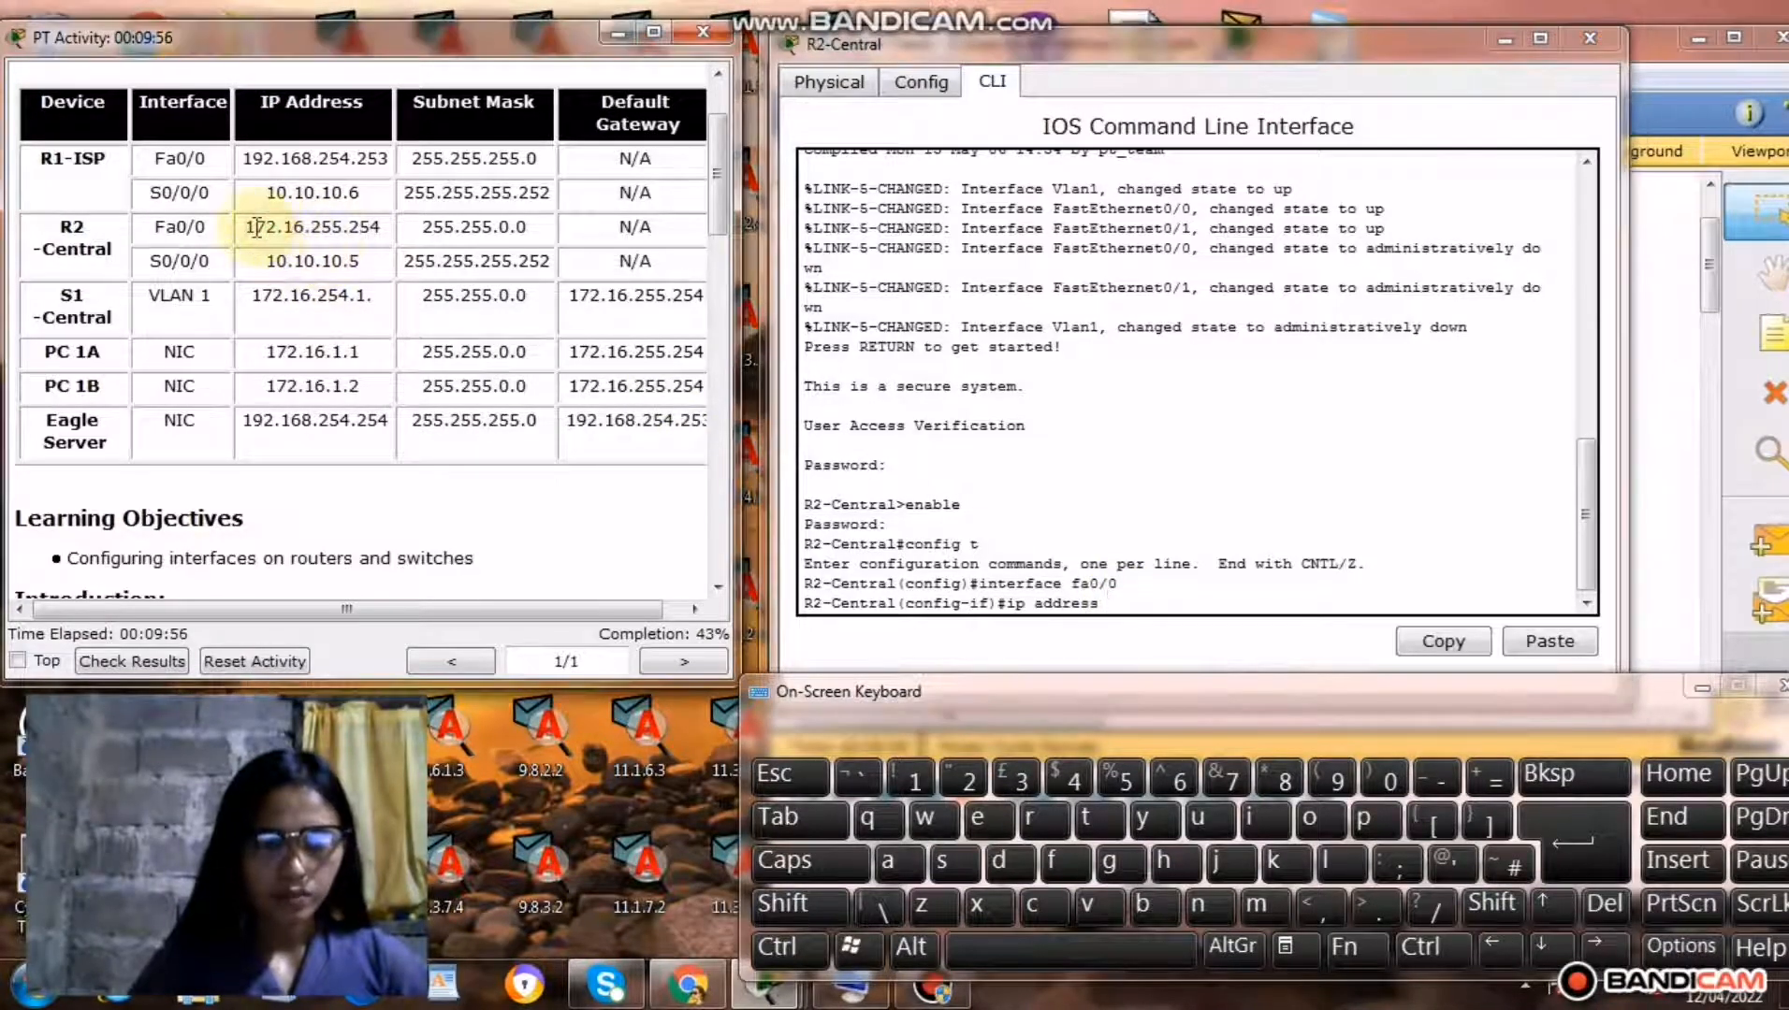
{"action": "left_click_drag", "start_coordinate": [246, 229], "coordinate": [375, 229]}
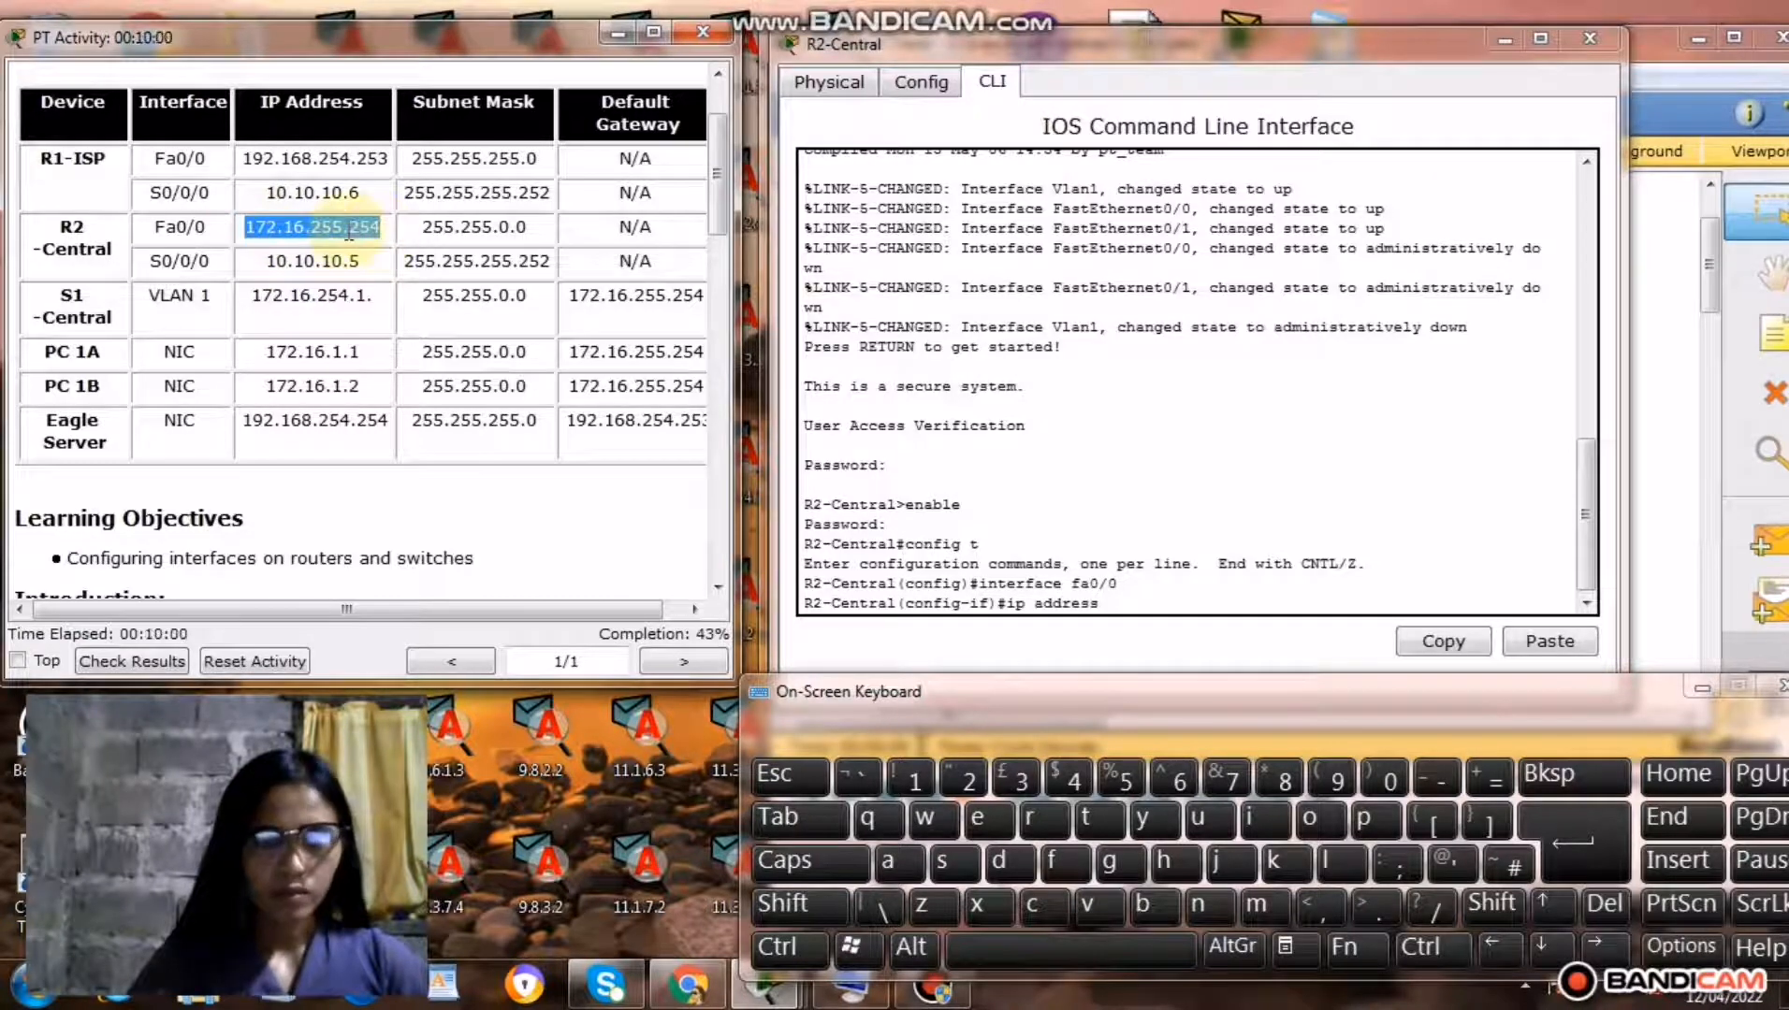
{"action": "right_click", "coordinate": [350, 239]}
{"action": "left_click", "coordinate": [412, 346]}
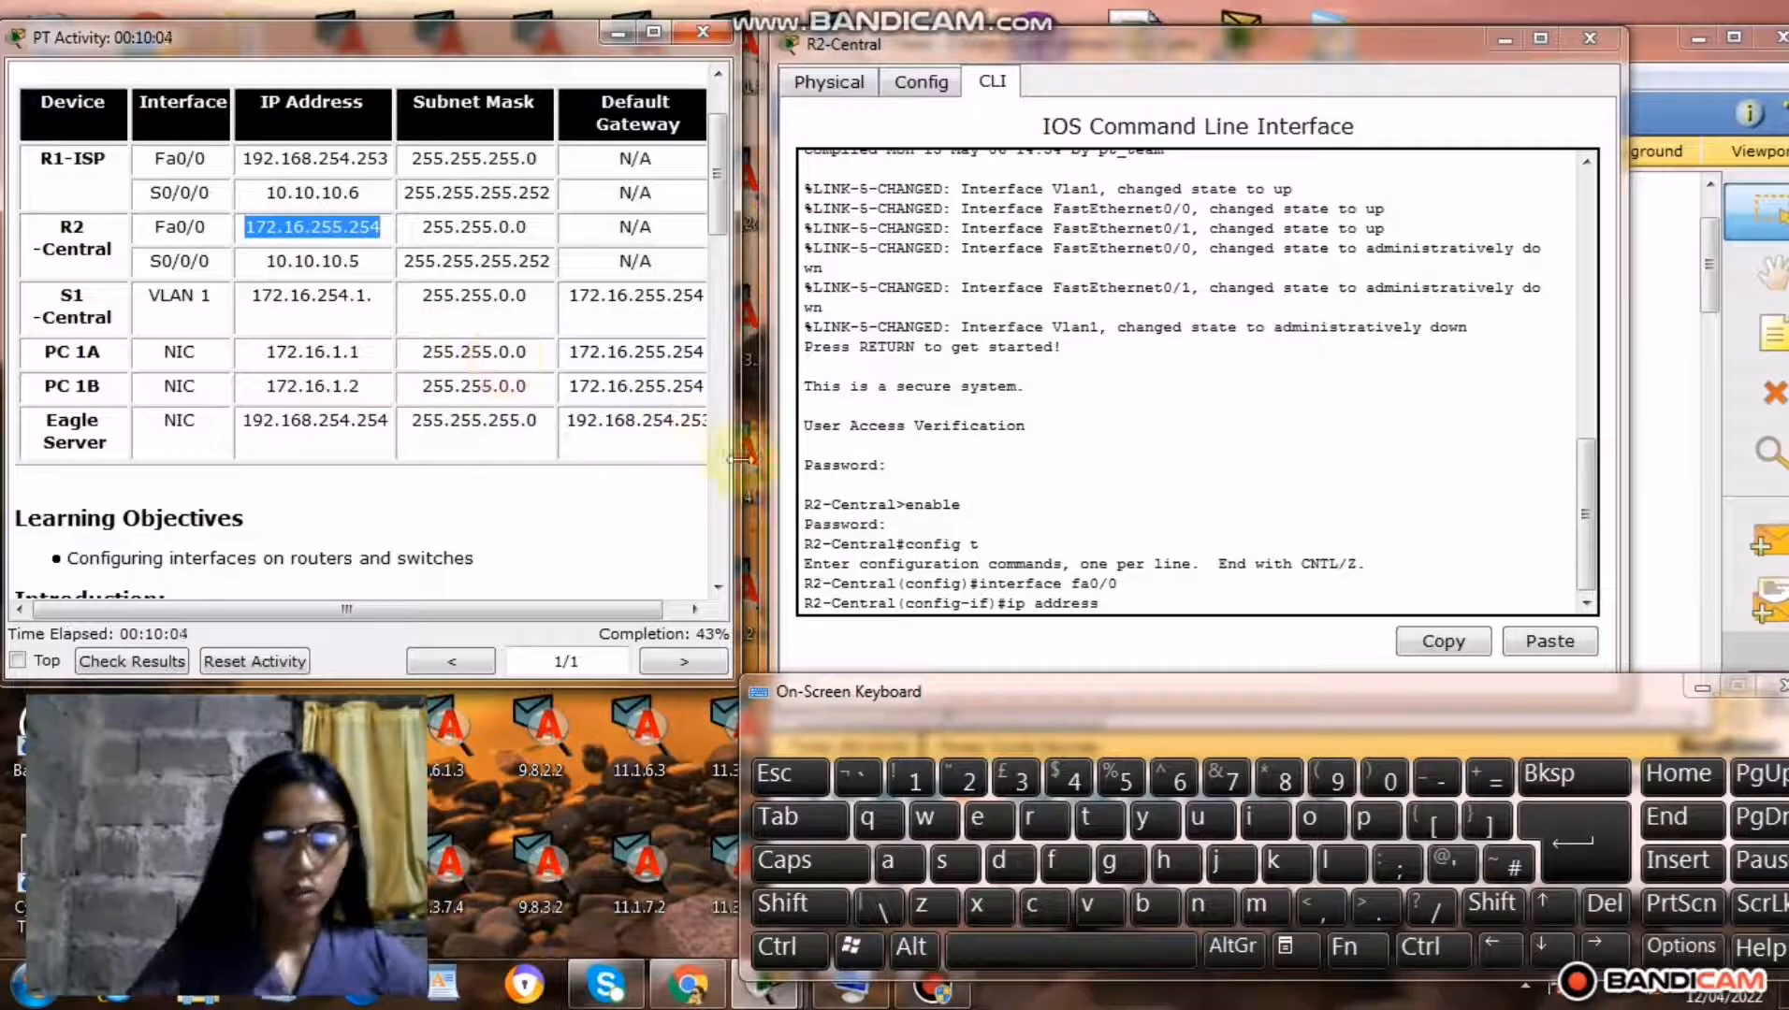
{"action": "left_click", "coordinate": [1120, 604]}
{"action": "right_click", "coordinate": [1121, 604]}
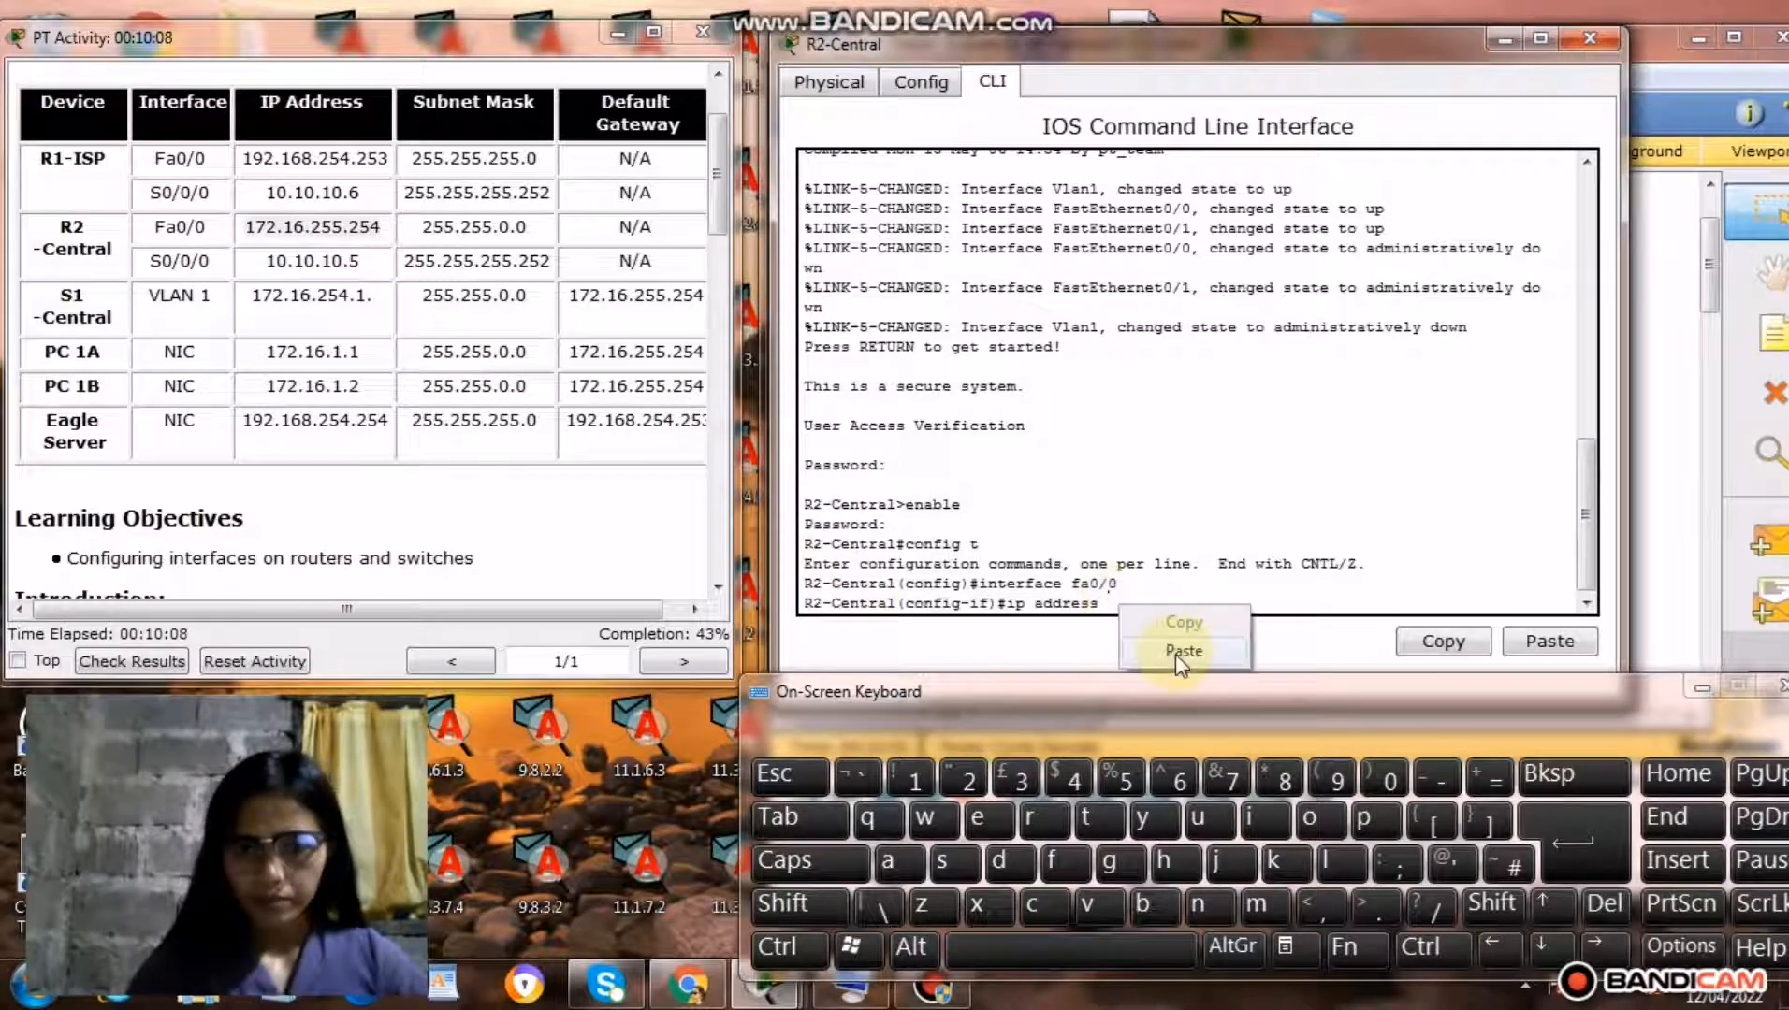
{"action": "left_click", "coordinate": [1181, 653]}
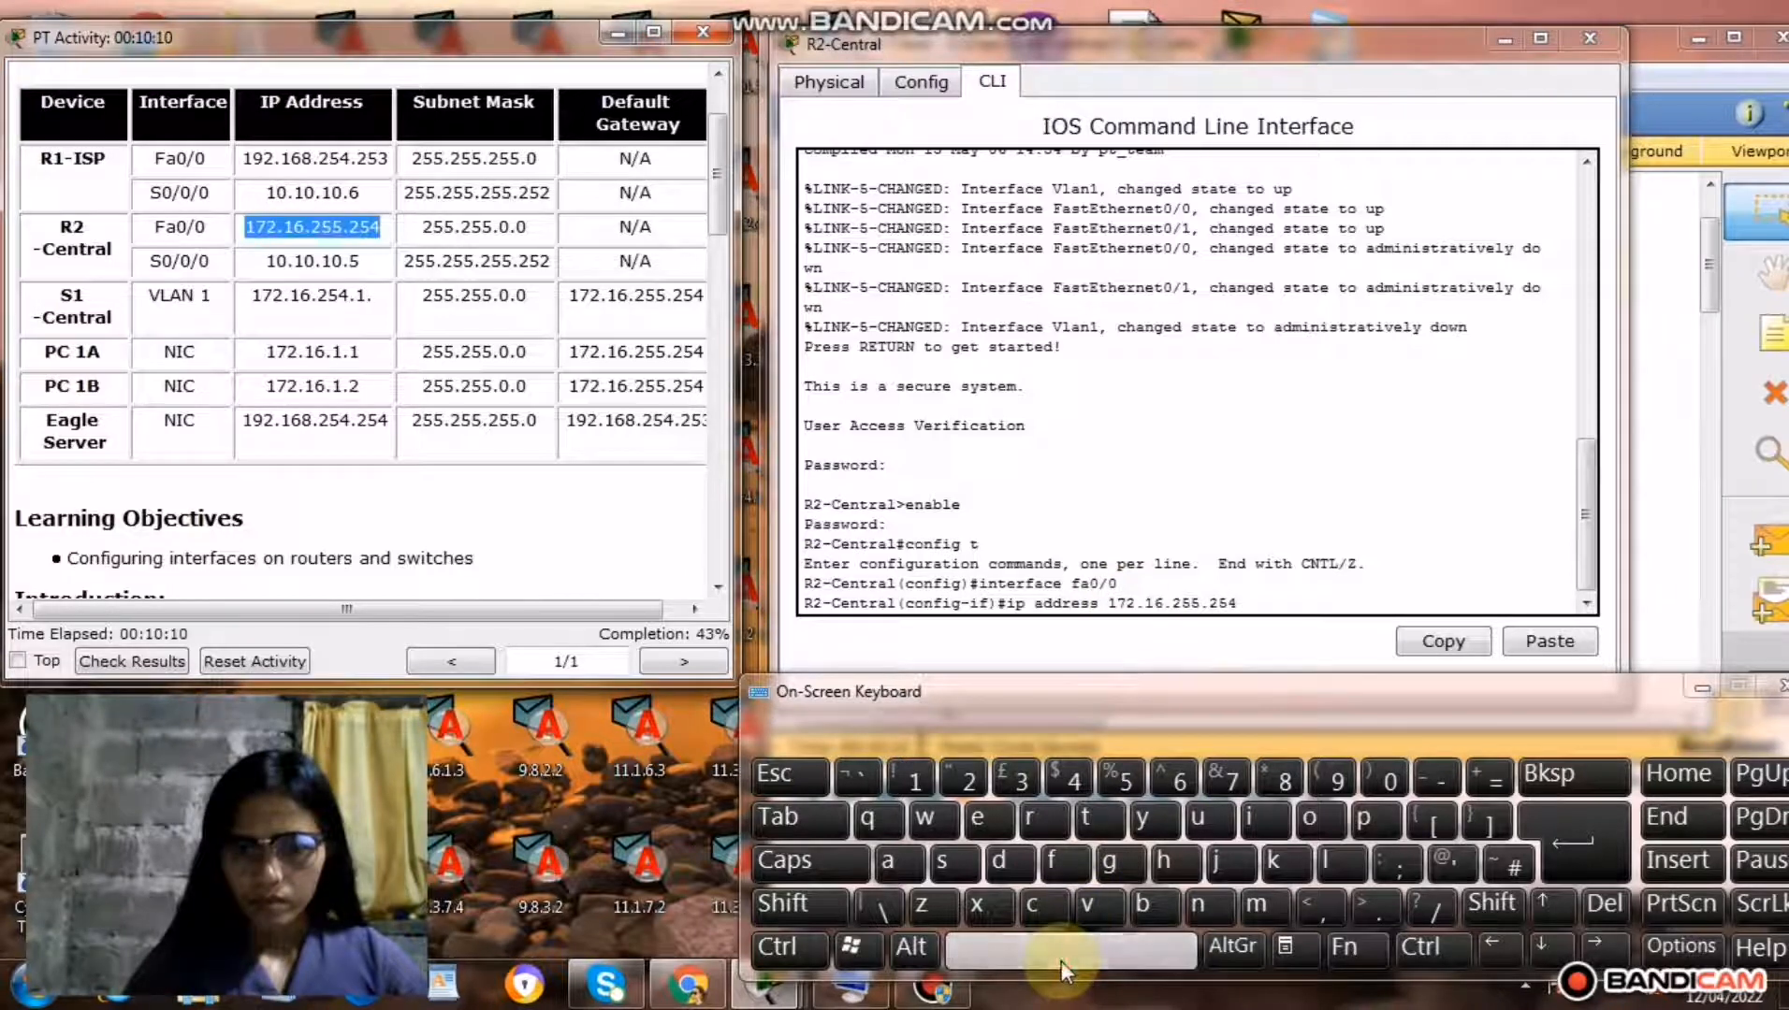
{"action": "left_click", "coordinate": [1266, 605]}
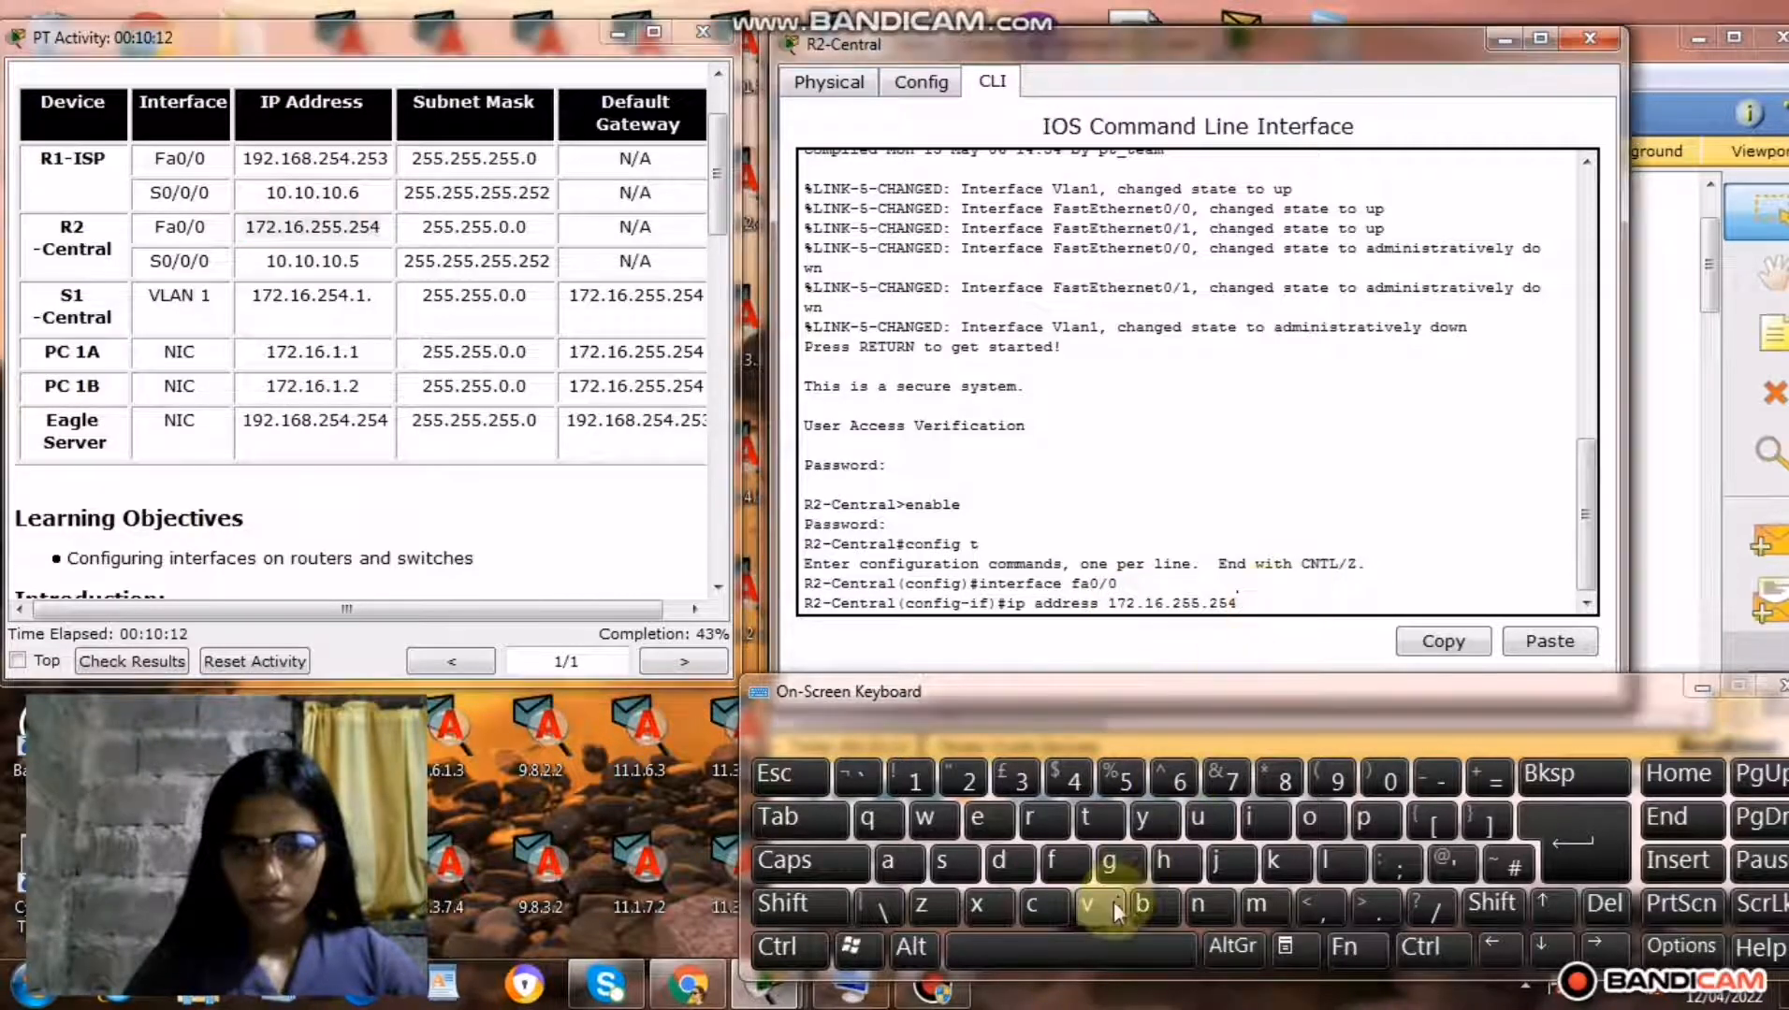
{"action": "left_click", "coordinate": [1083, 945]}
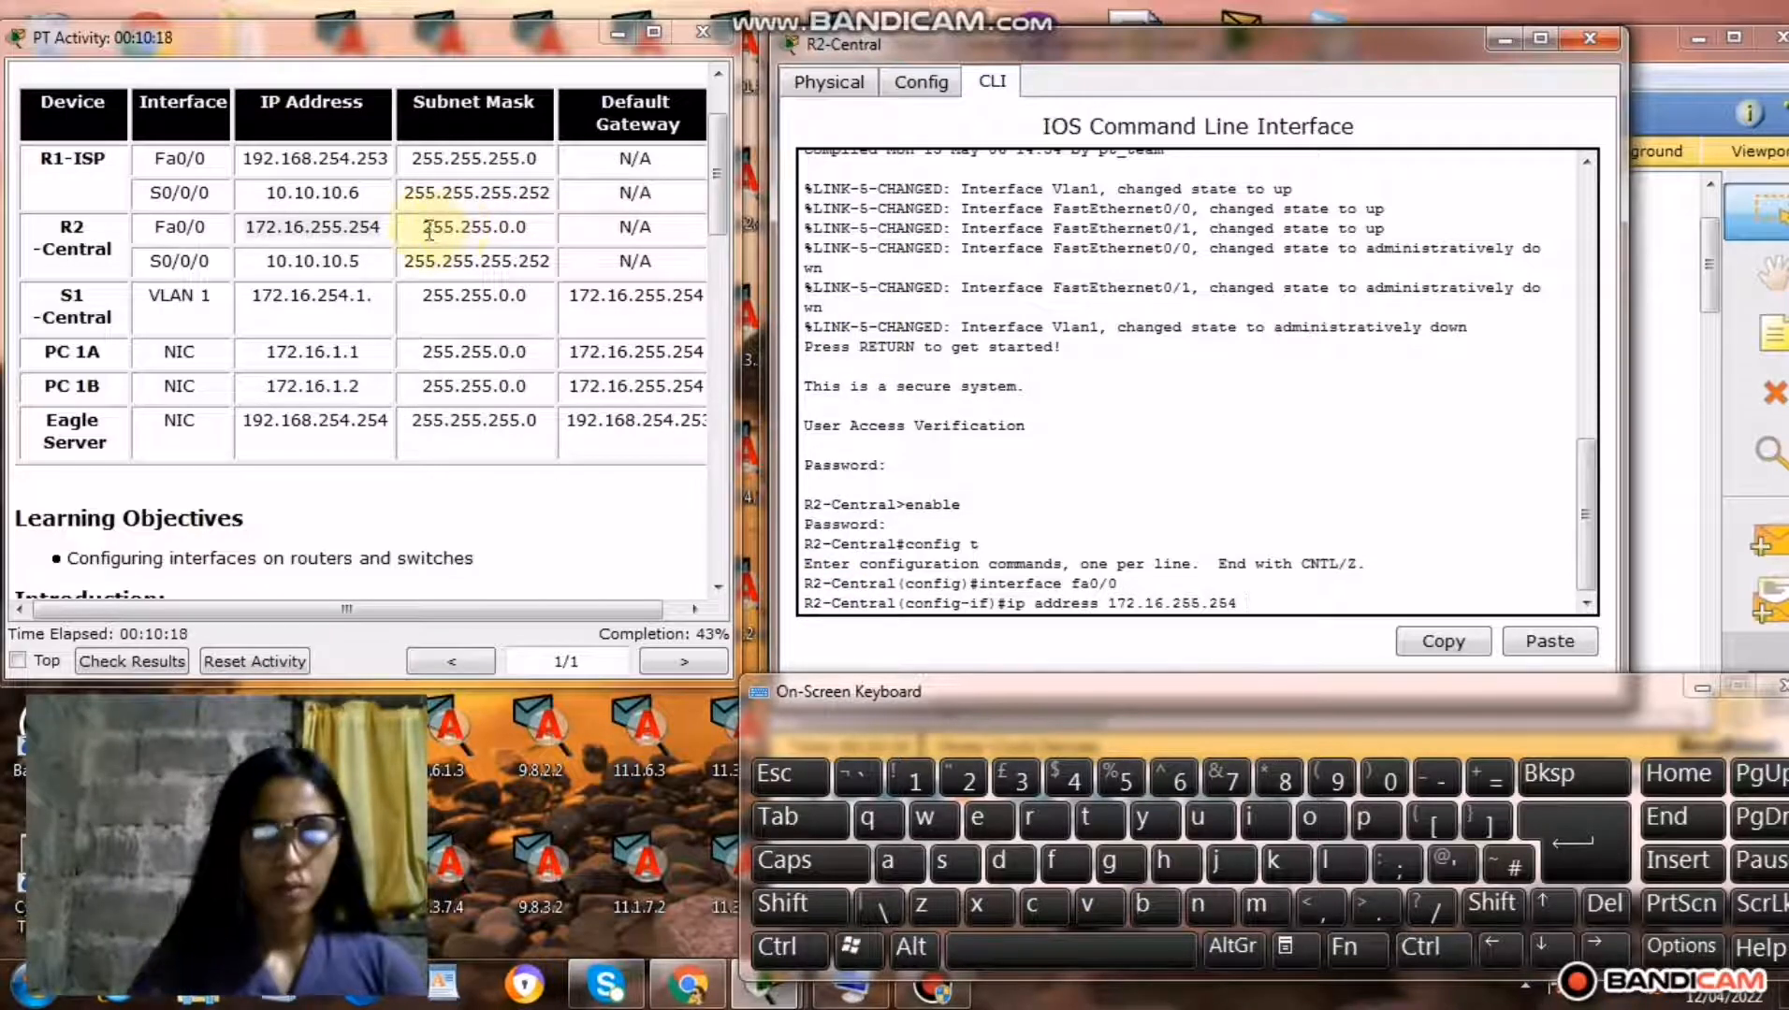
Add the Fa0/0 subnet mask 255.255.0.0 from the addressing table to the ip address command and run it on R2-Central.
{"action": "left_click_drag", "start_coordinate": [425, 226], "coordinate": [503, 227]}
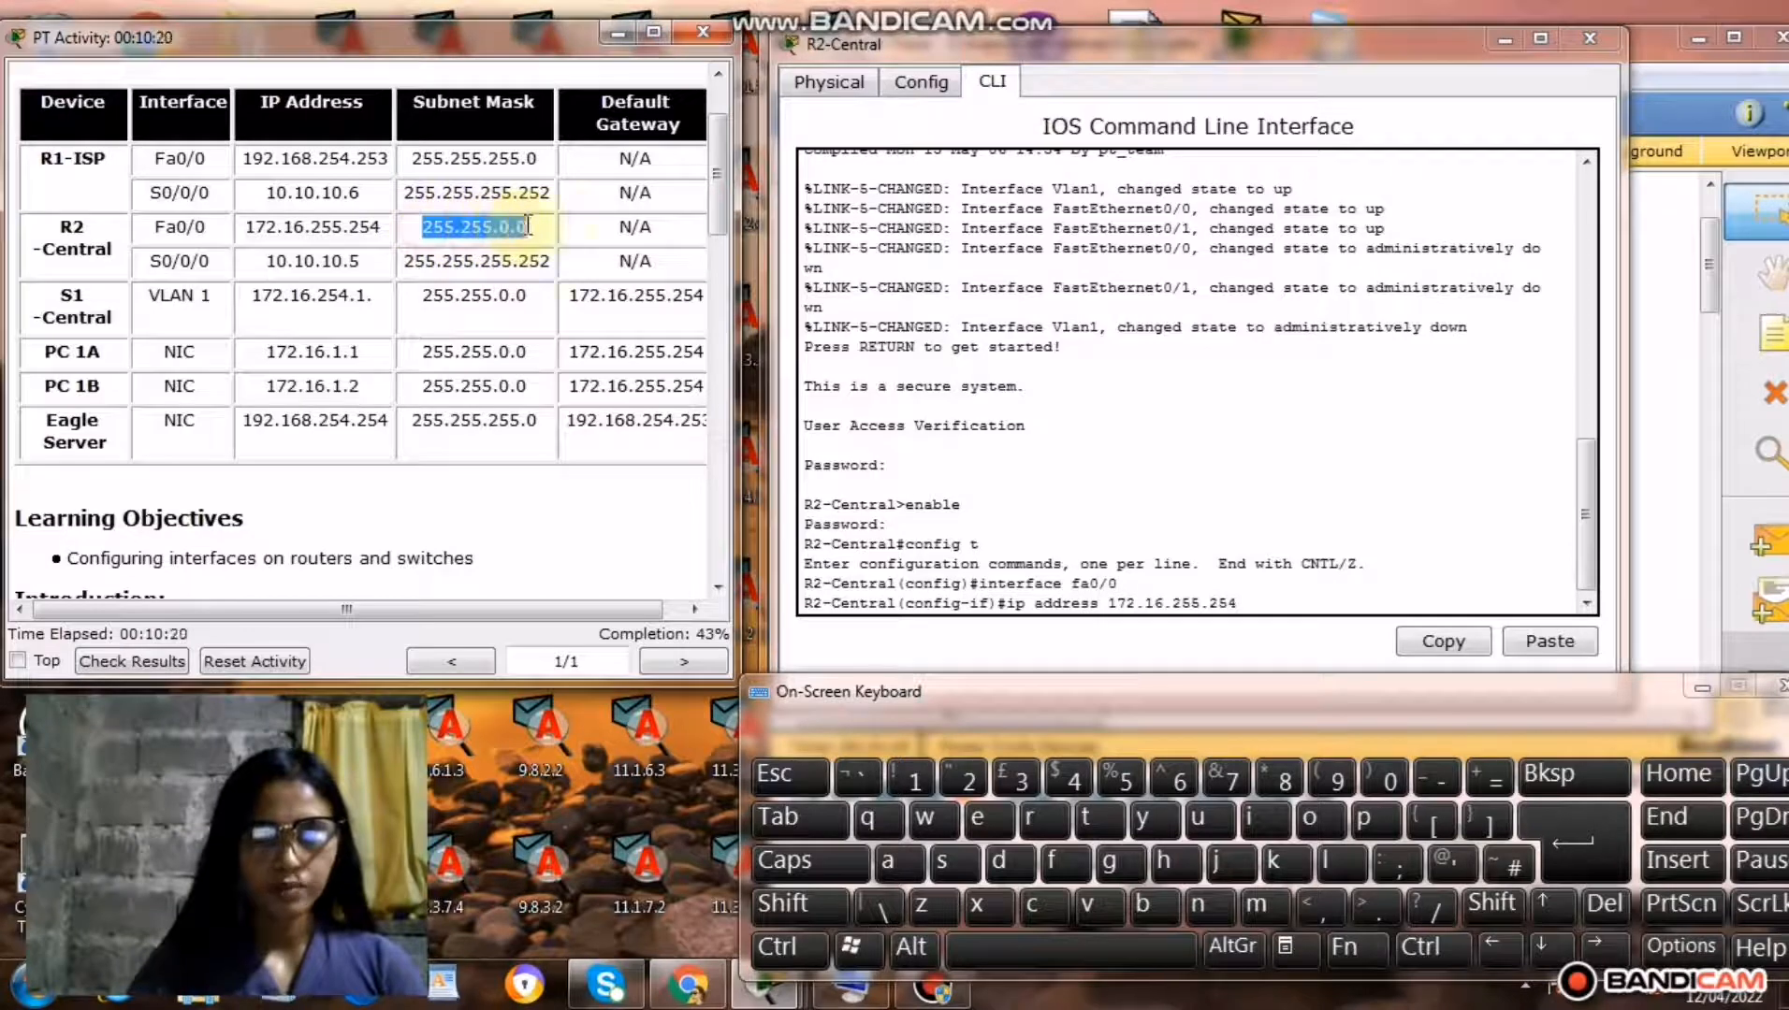
{"action": "right_click", "coordinate": [503, 234]}
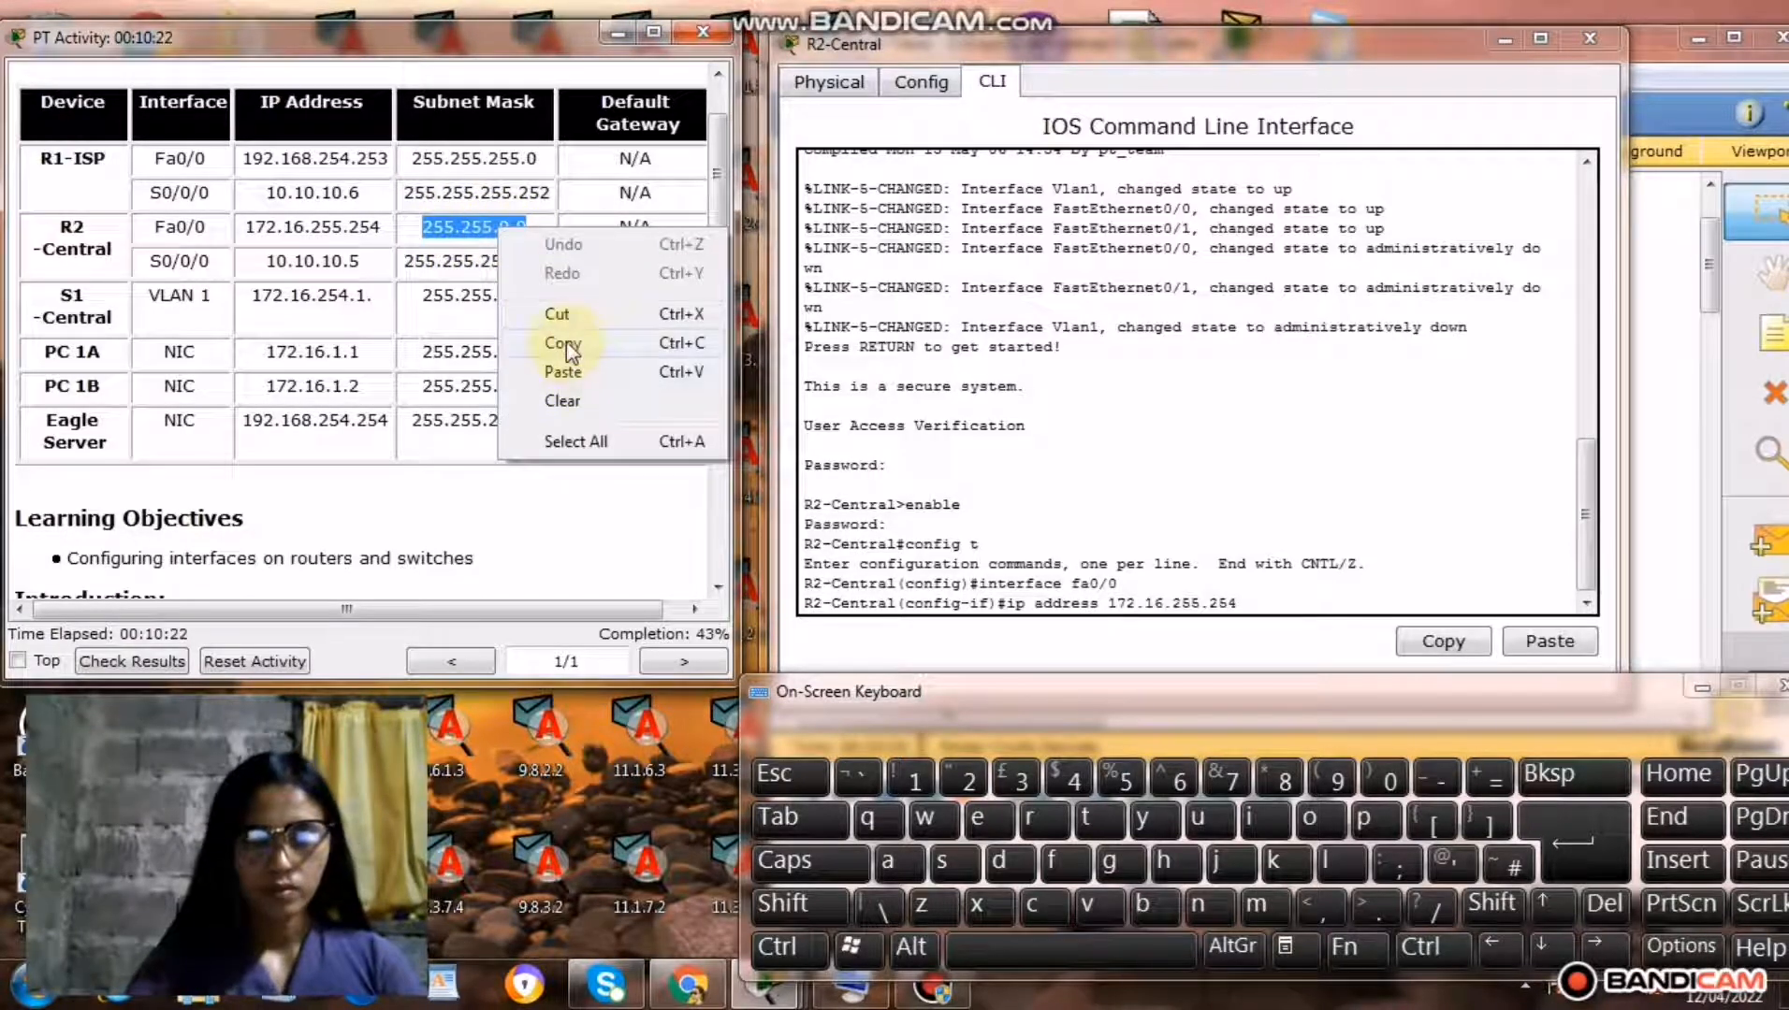
{"action": "left_click", "coordinate": [565, 341]}
{"action": "left_click", "coordinate": [1240, 603]}
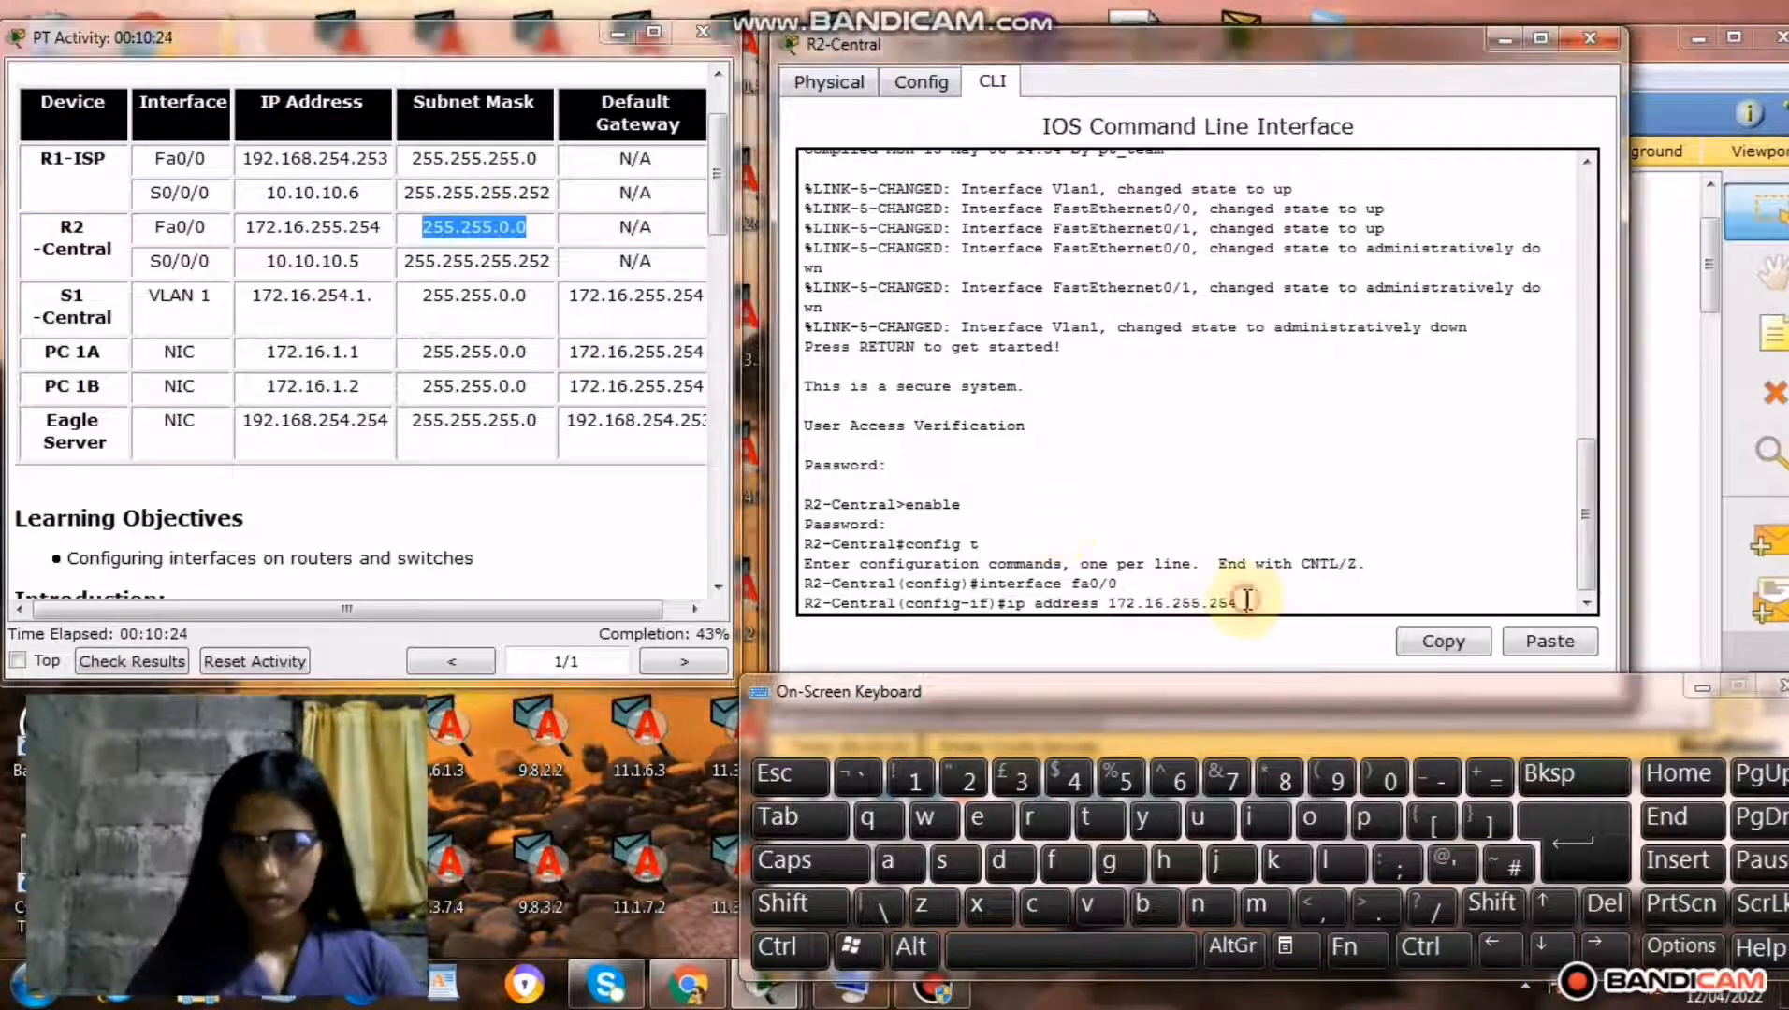
{"action": "right_click", "coordinate": [1248, 604]}
{"action": "left_click", "coordinate": [1300, 647]}
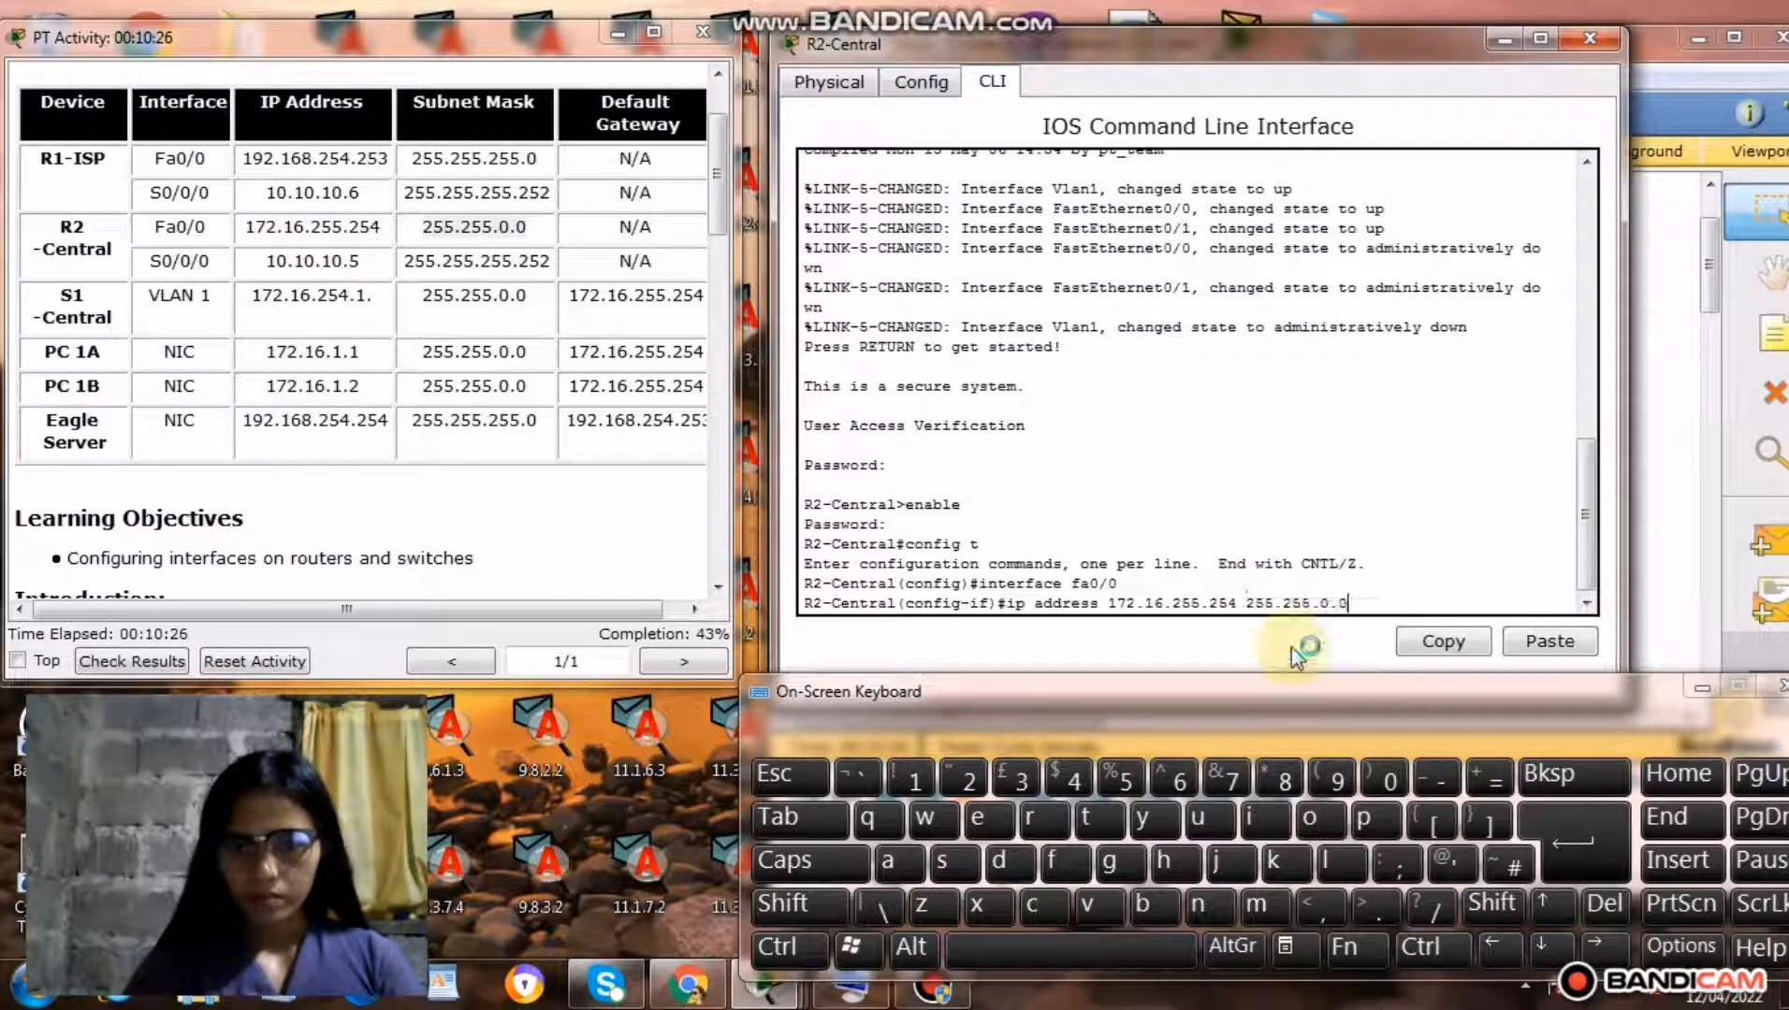
{"action": "left_click", "coordinate": [1576, 850]}
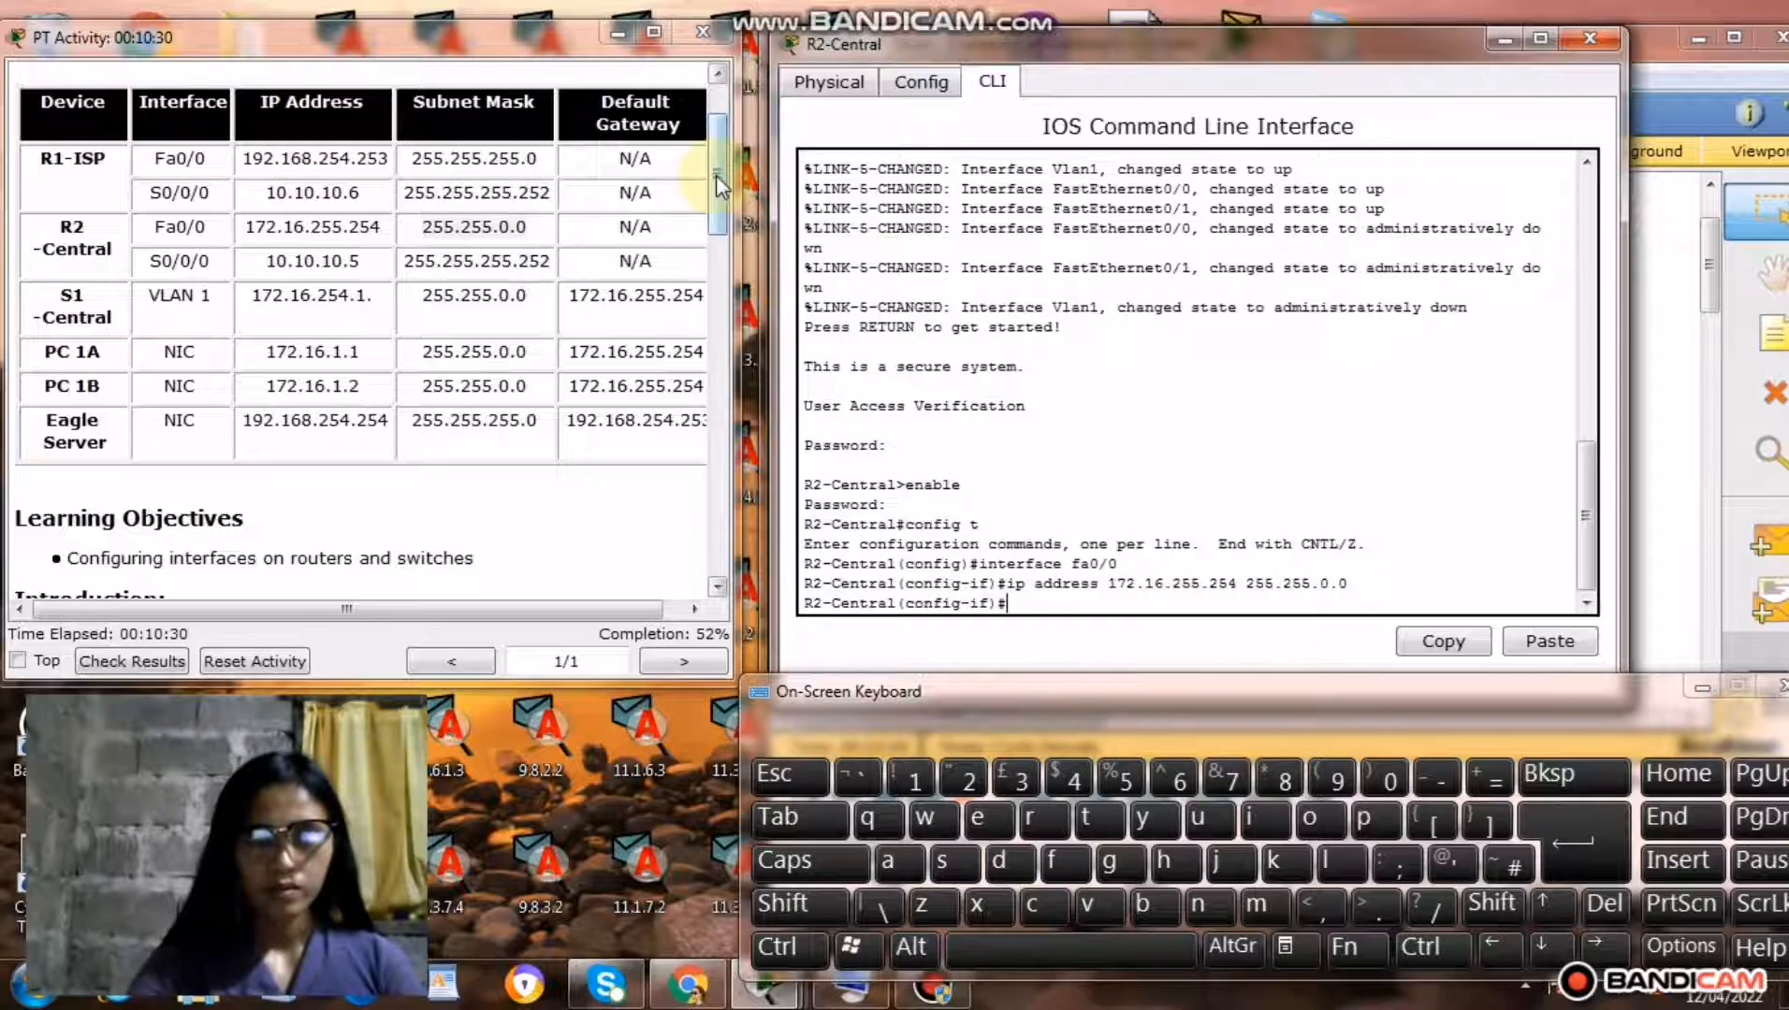
Copy only the words description Link to from the Step 1 instructions into R2-Central's interface prompt, followed by a space.
{"action": "left_click_drag", "start_coordinate": [716, 175], "coordinate": [716, 334]}
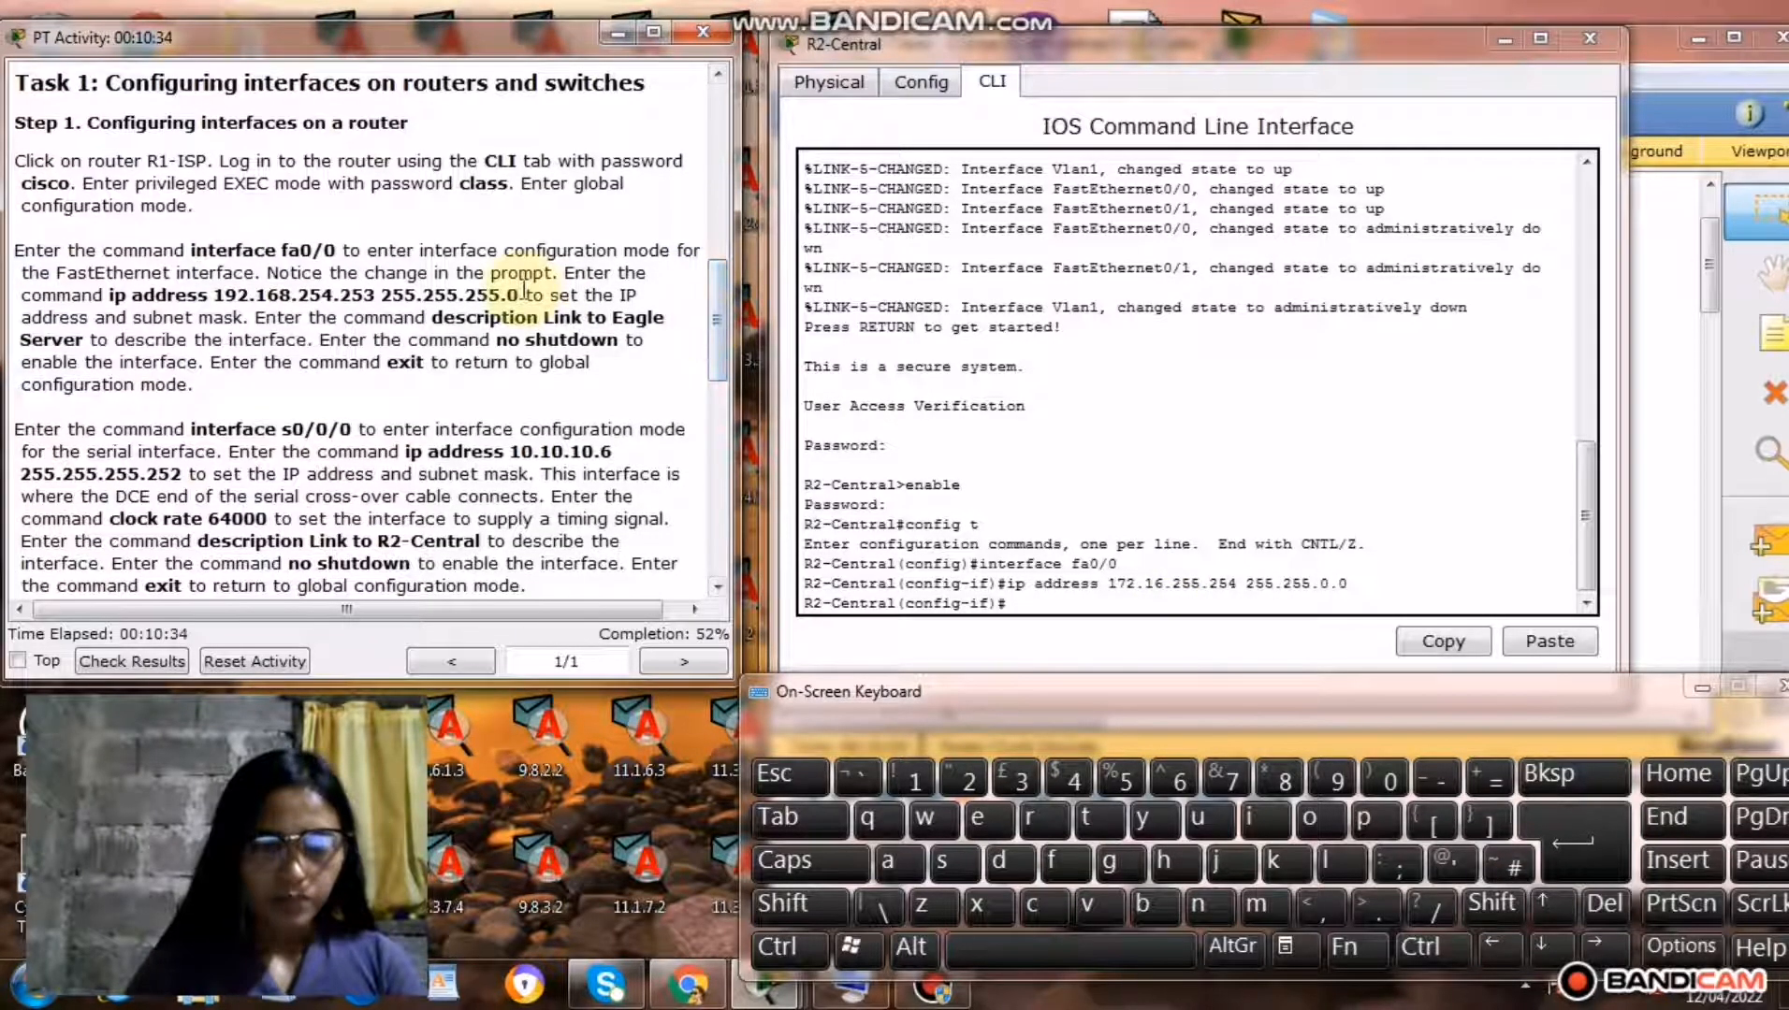
{"action": "left_click_drag", "start_coordinate": [435, 320], "coordinate": [610, 323]}
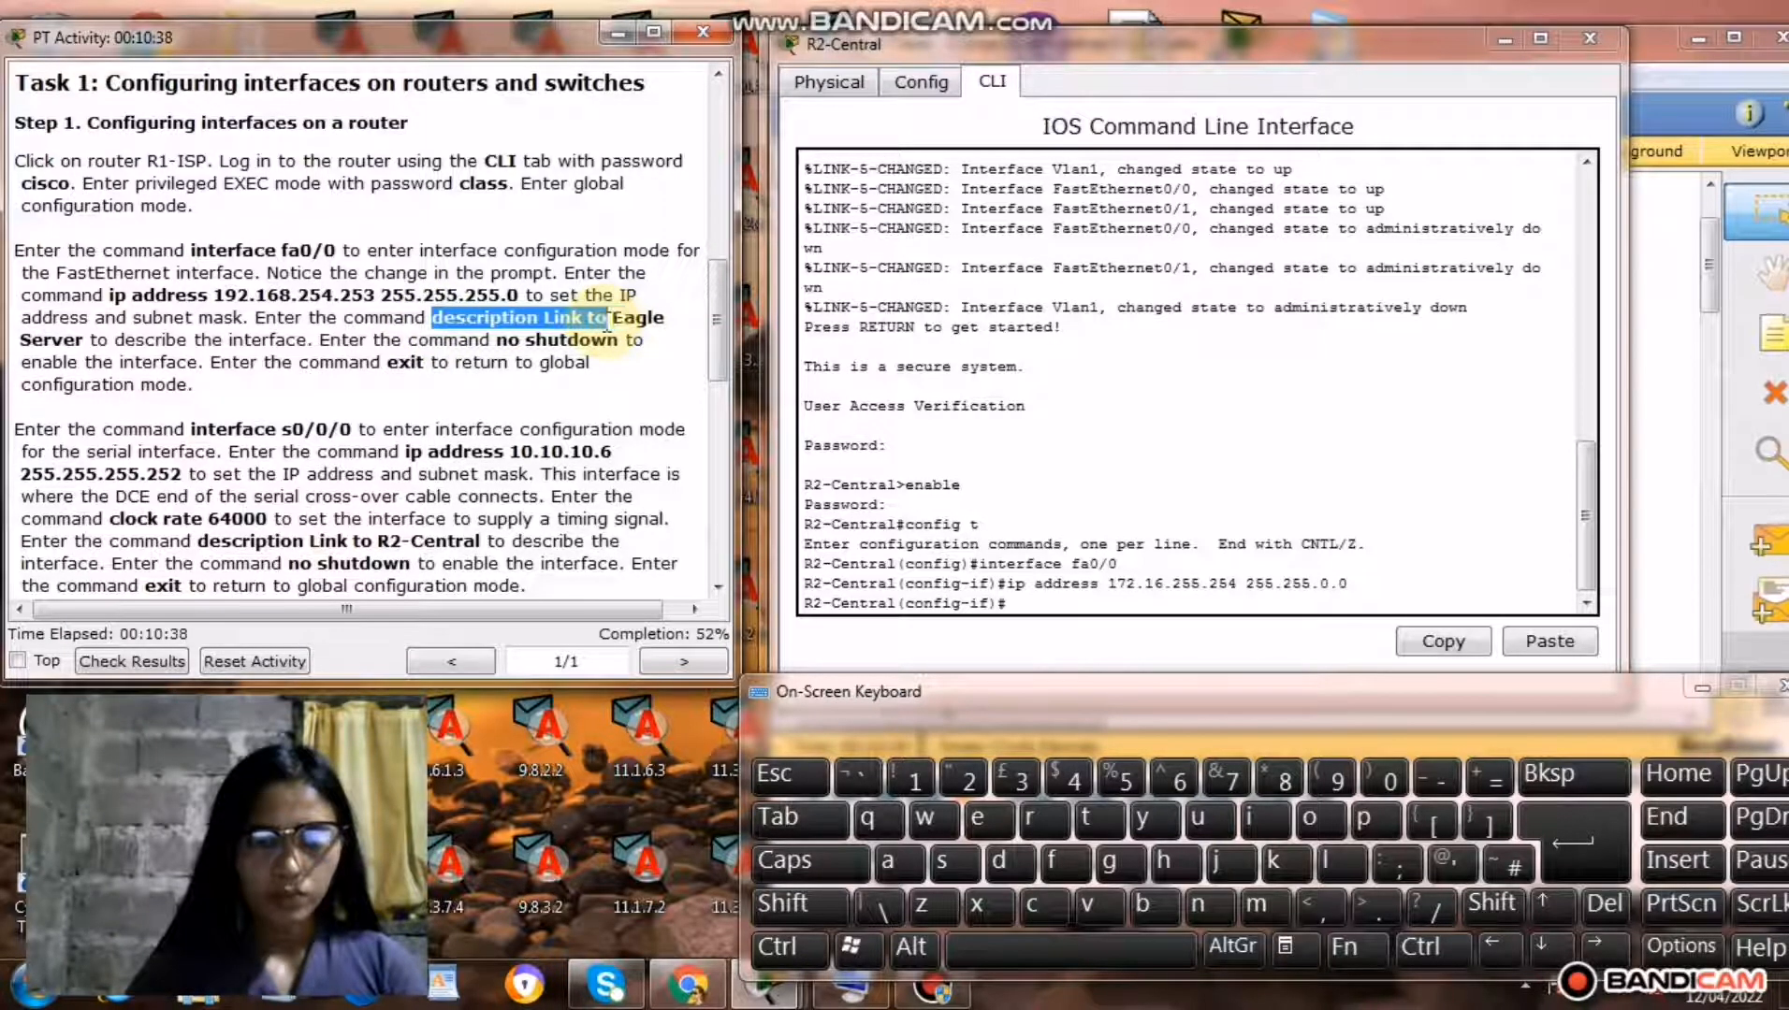
{"action": "right_click", "coordinate": [559, 314]}
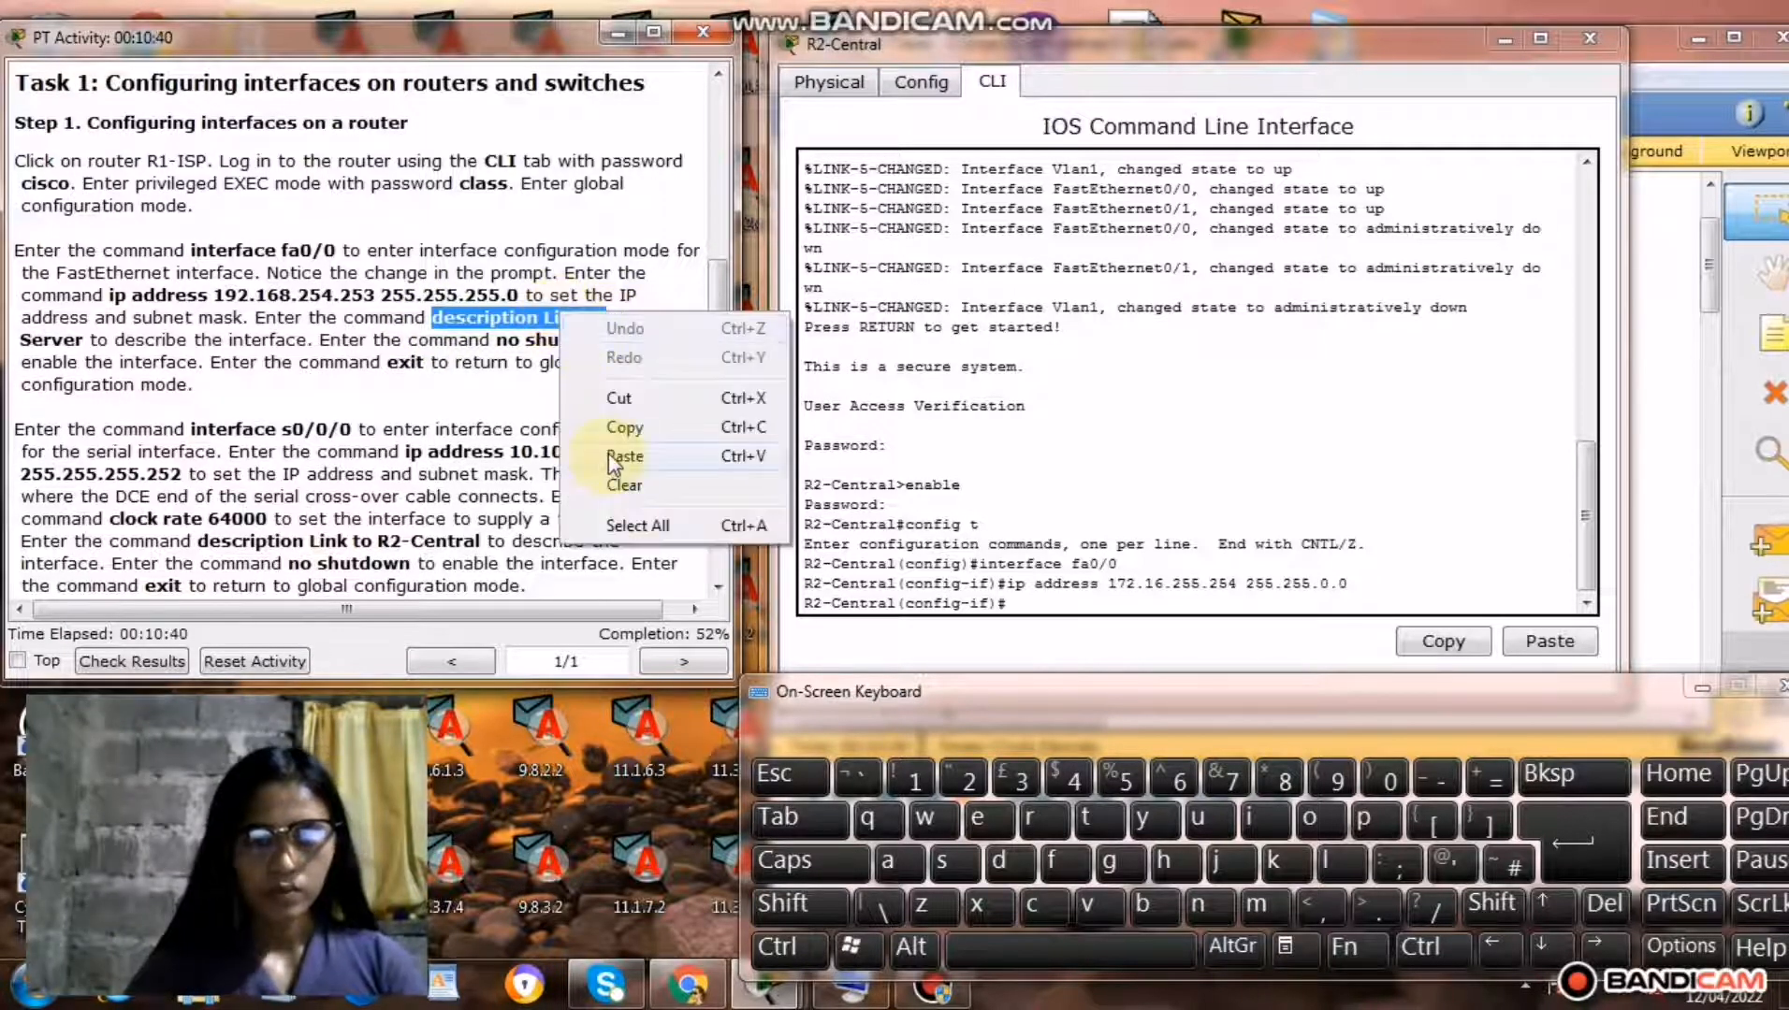
{"action": "left_click", "coordinate": [621, 429]}
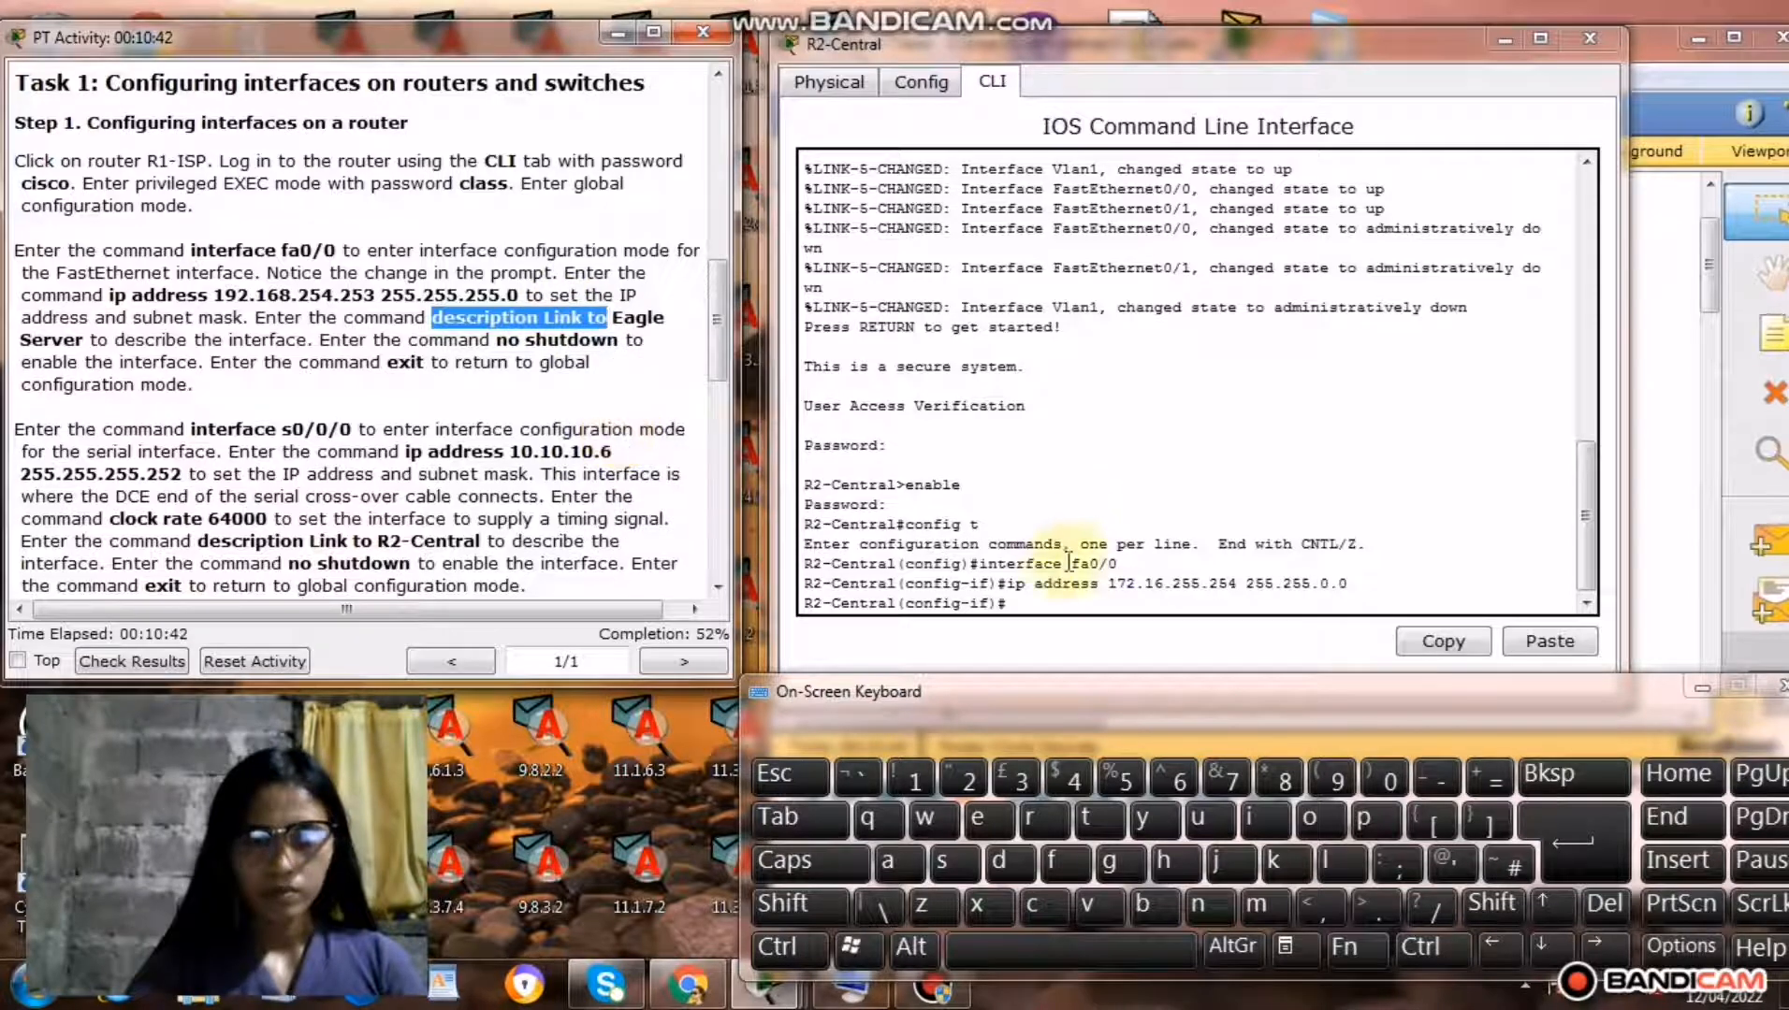
{"action": "left_click", "coordinate": [1029, 609]}
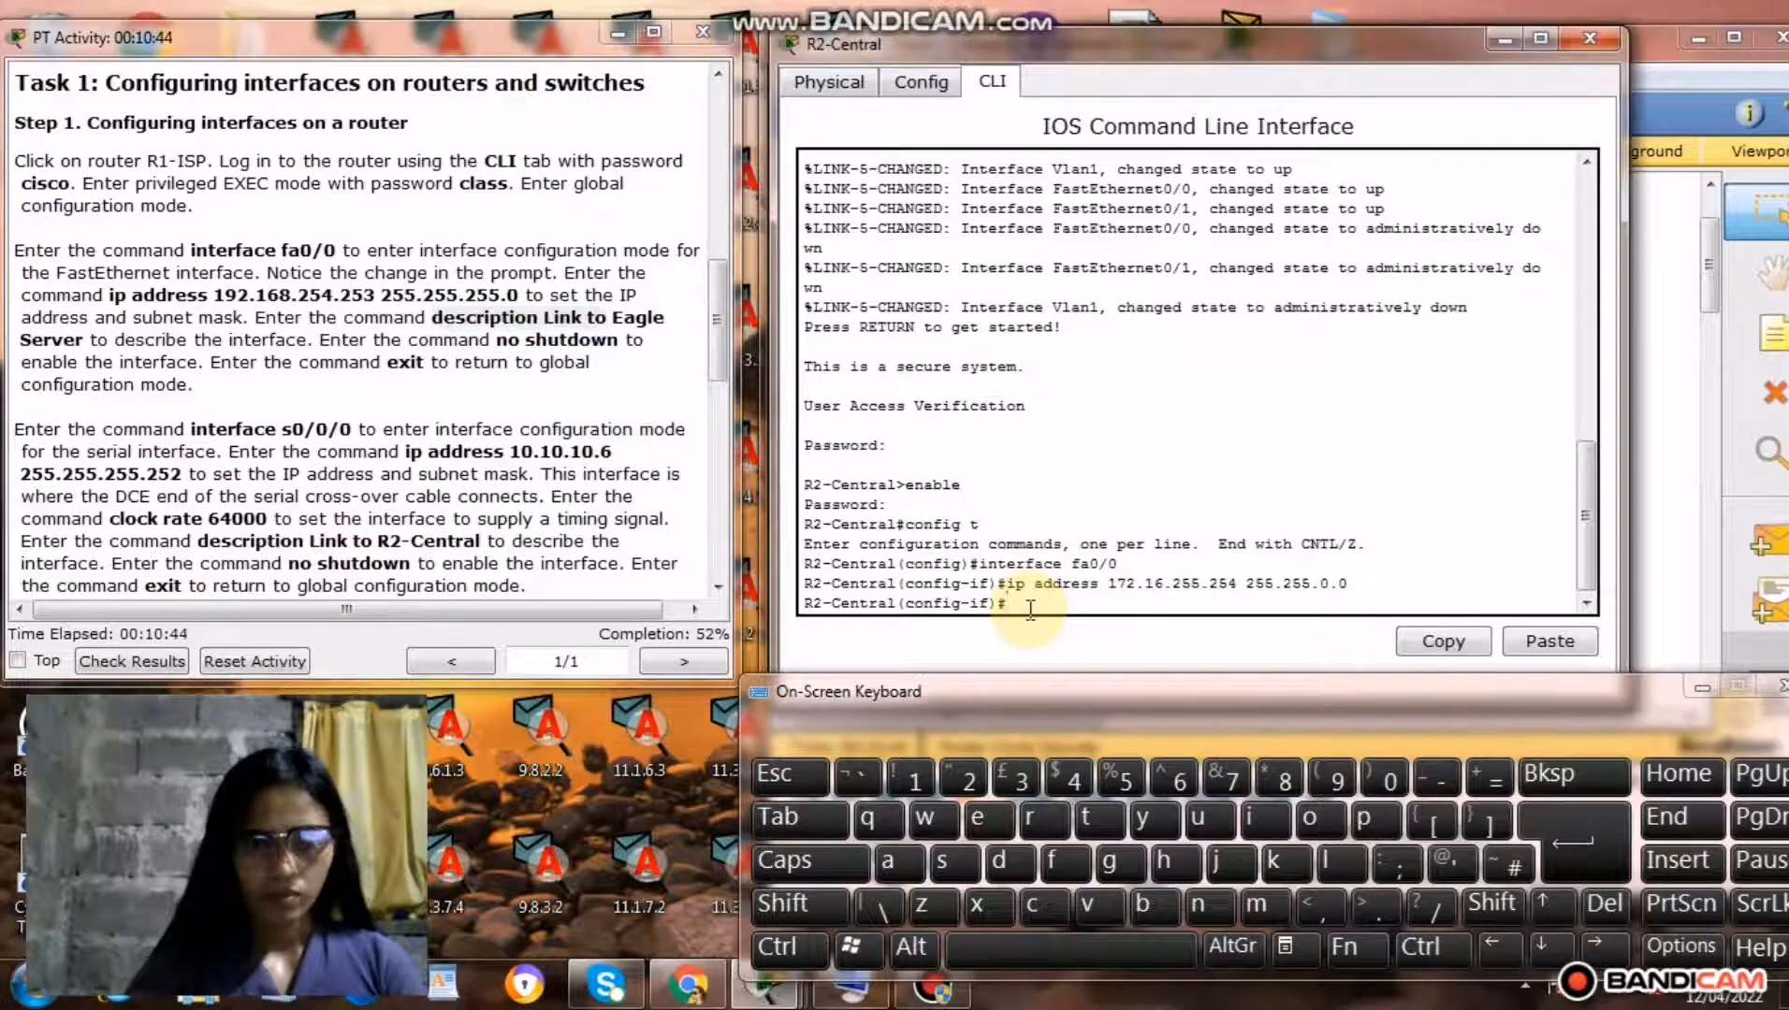
{"action": "right_click", "coordinate": [1029, 609]}
{"action": "left_click", "coordinate": [1071, 666]}
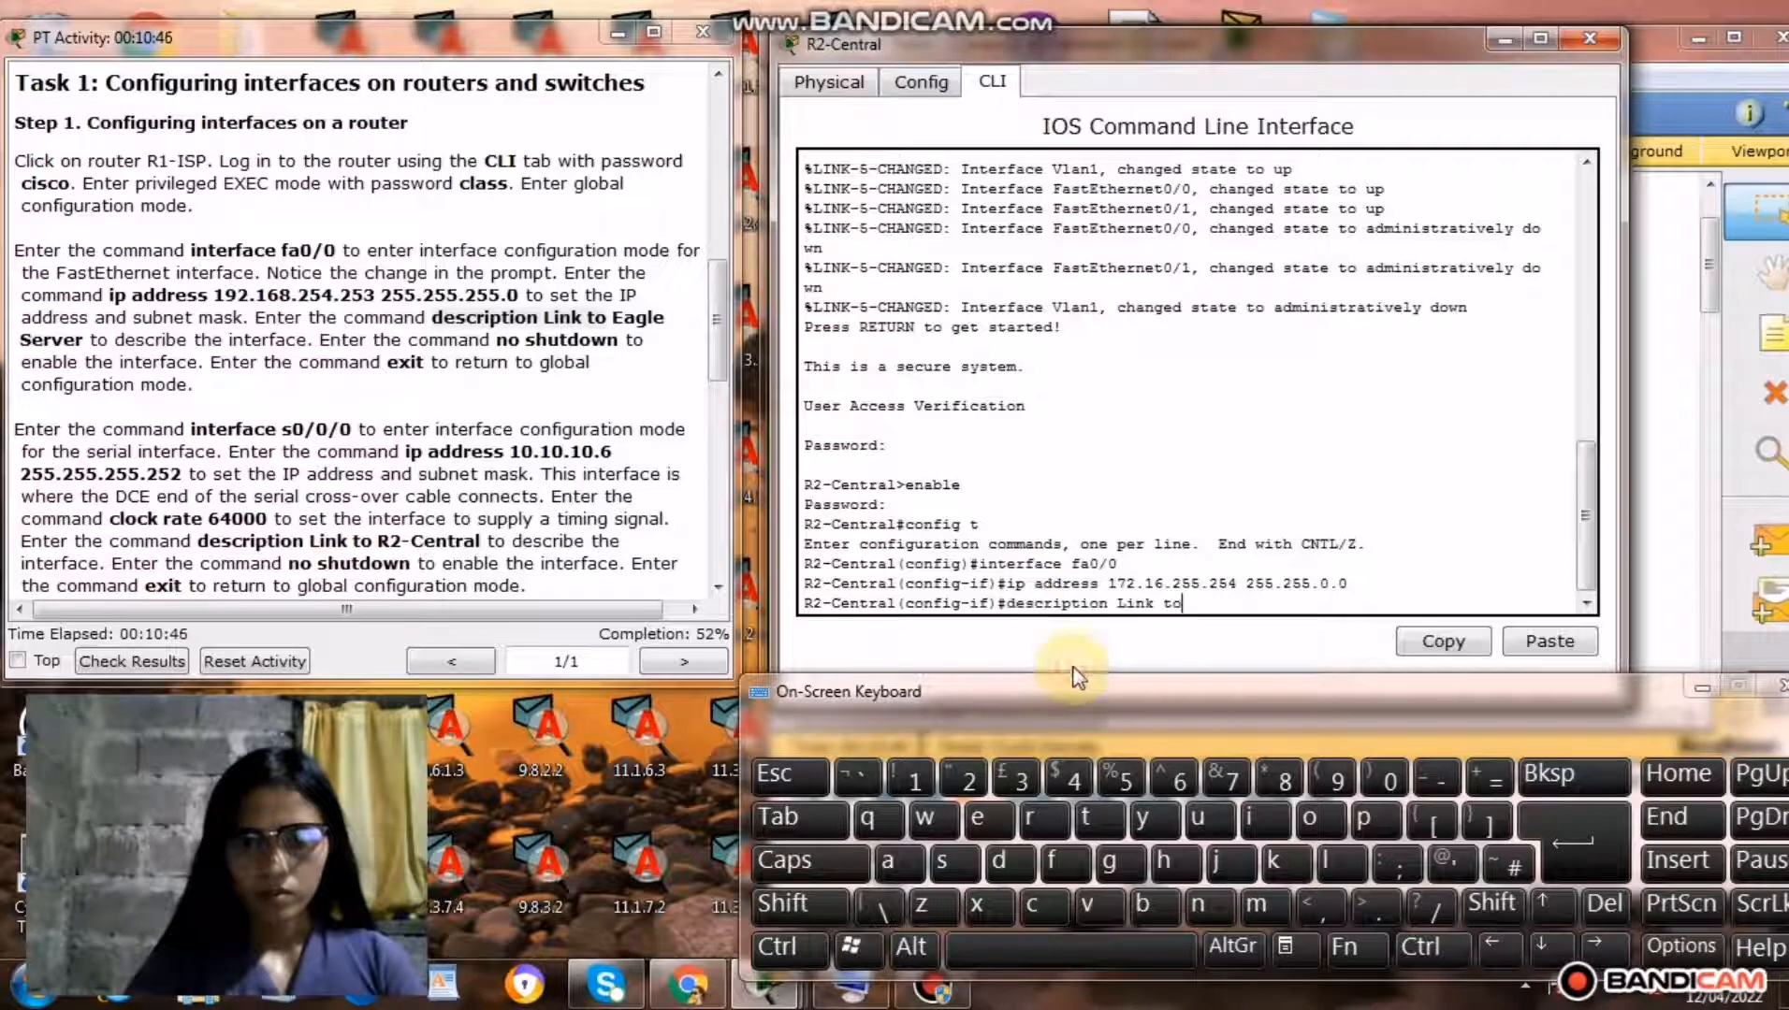
{"action": "left_click", "coordinate": [1025, 958]}
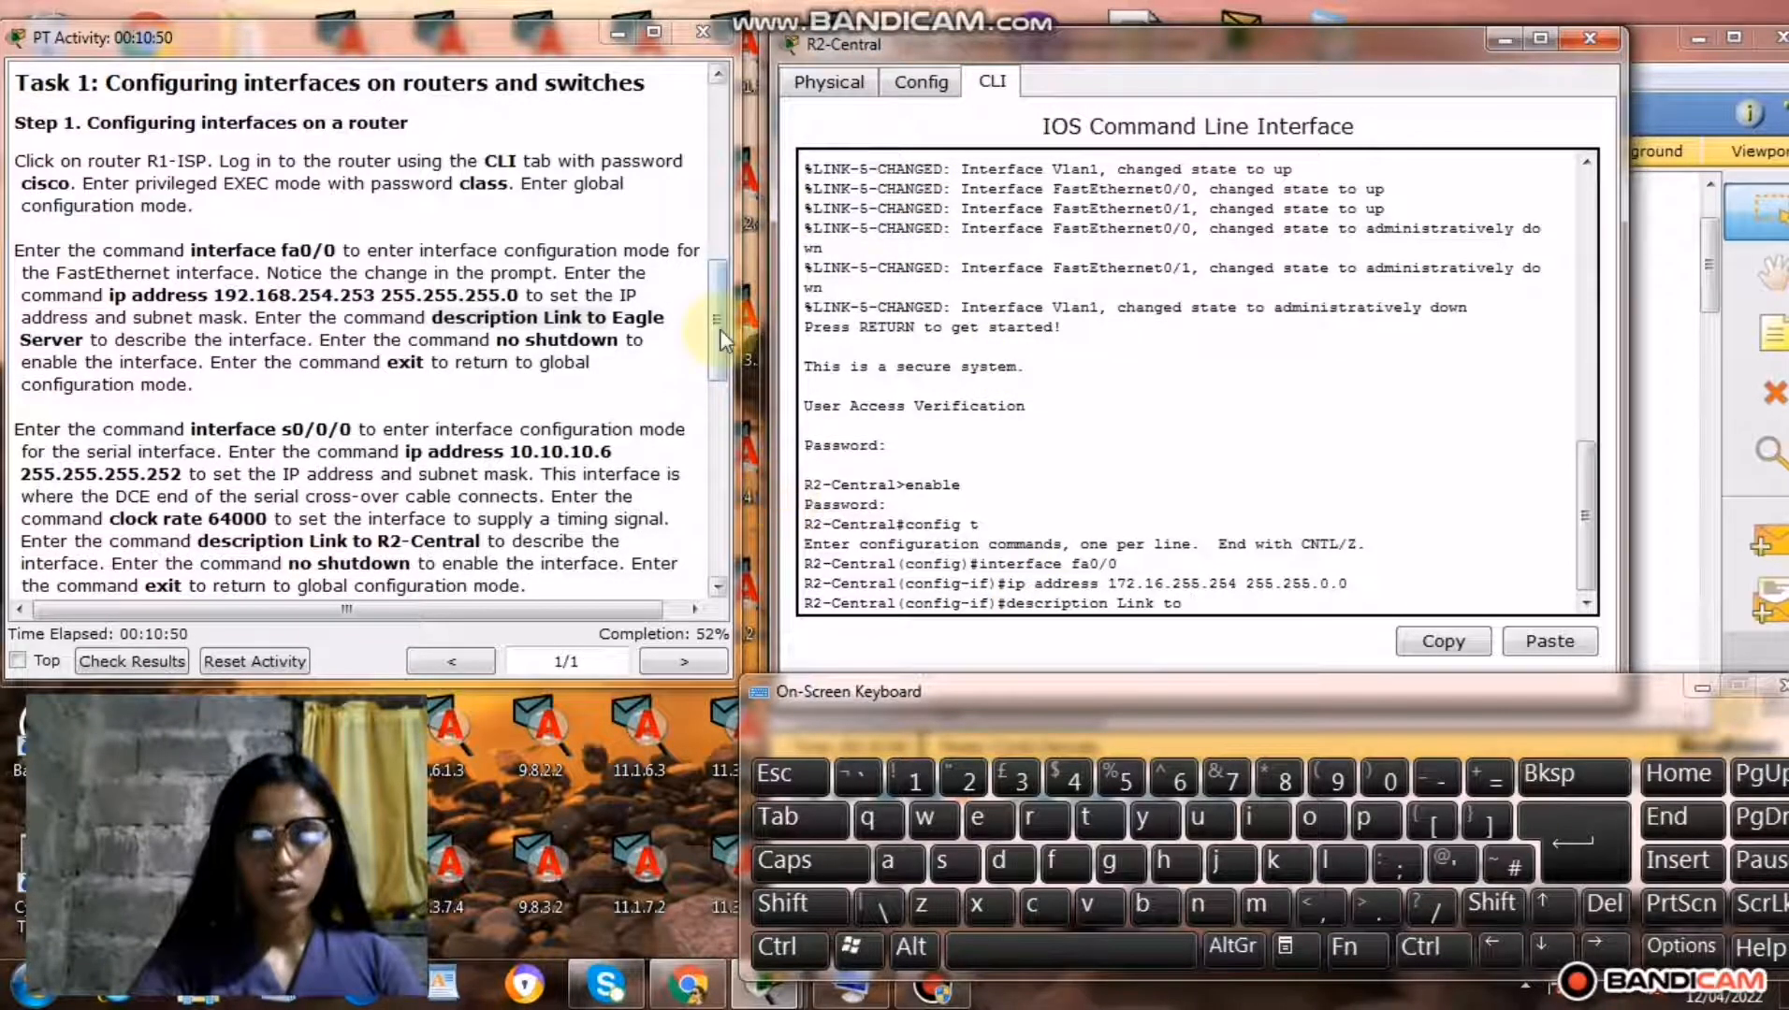
Complete the description command with S1-Central copied from the Step 2 instructions and run it.
{"action": "left_click_drag", "start_coordinate": [721, 340], "coordinate": [713, 434]}
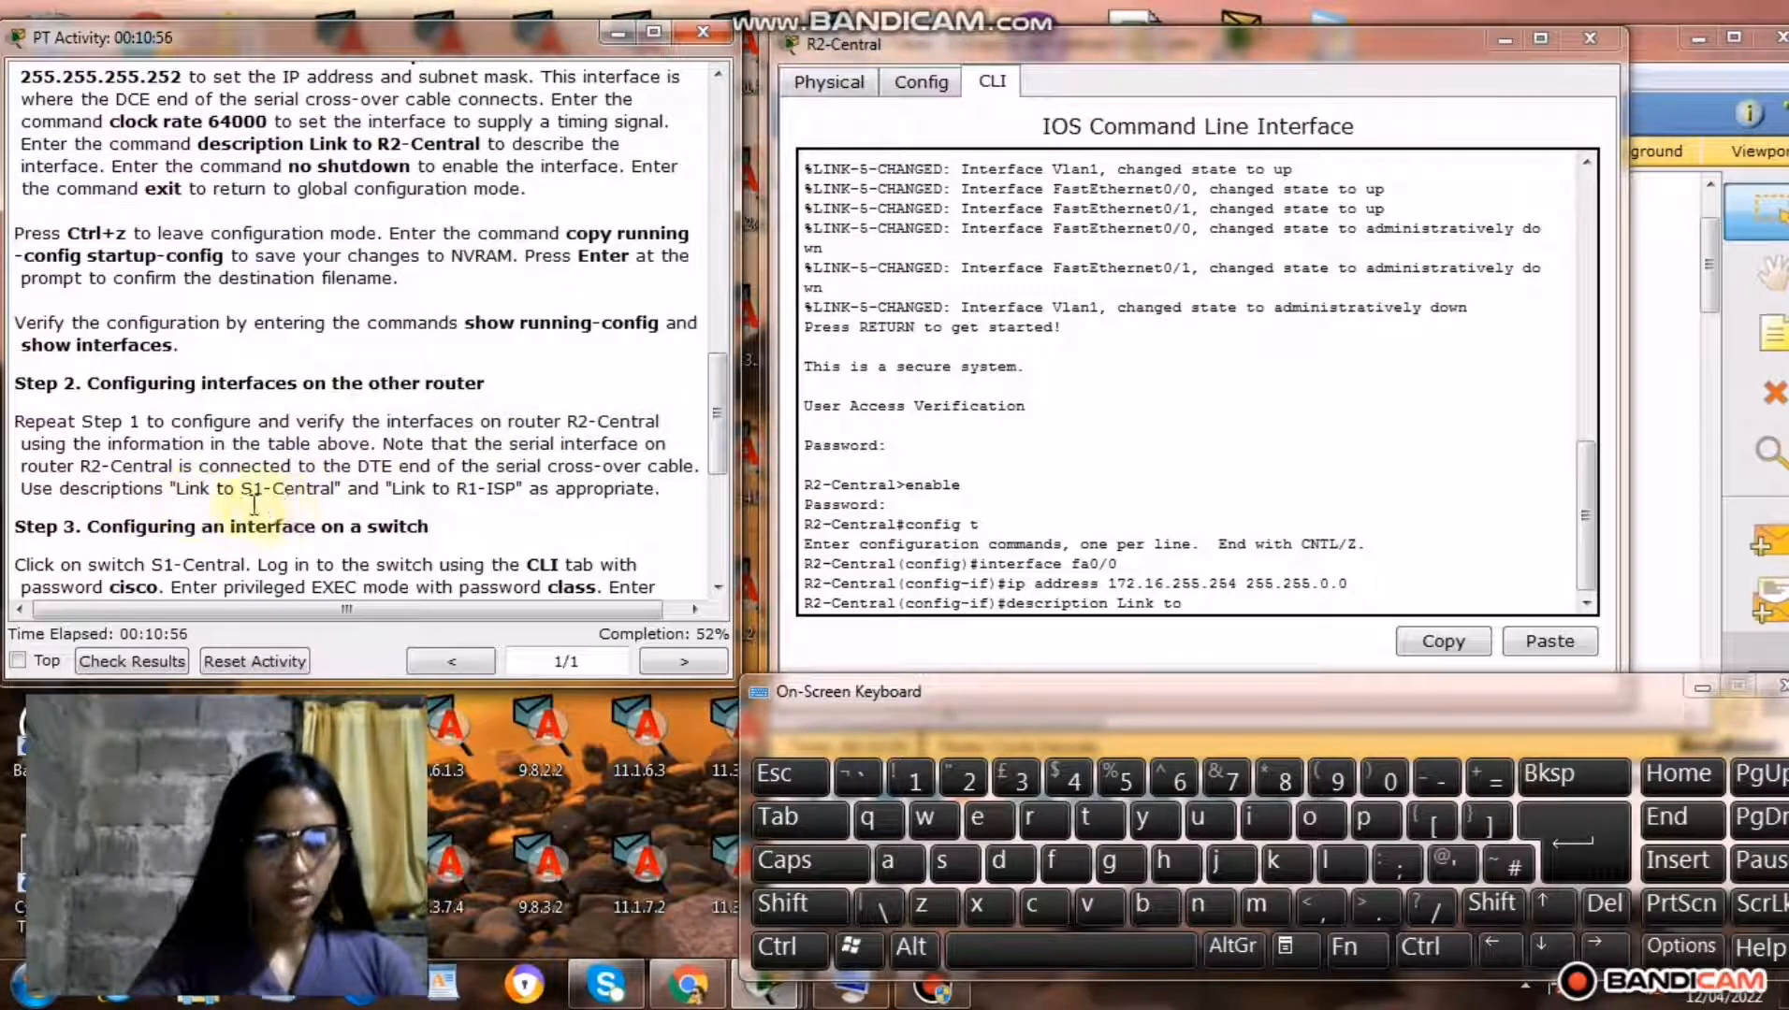
{"action": "left_click_drag", "start_coordinate": [272, 490], "coordinate": [336, 493]}
{"action": "right_click", "coordinate": [297, 487]}
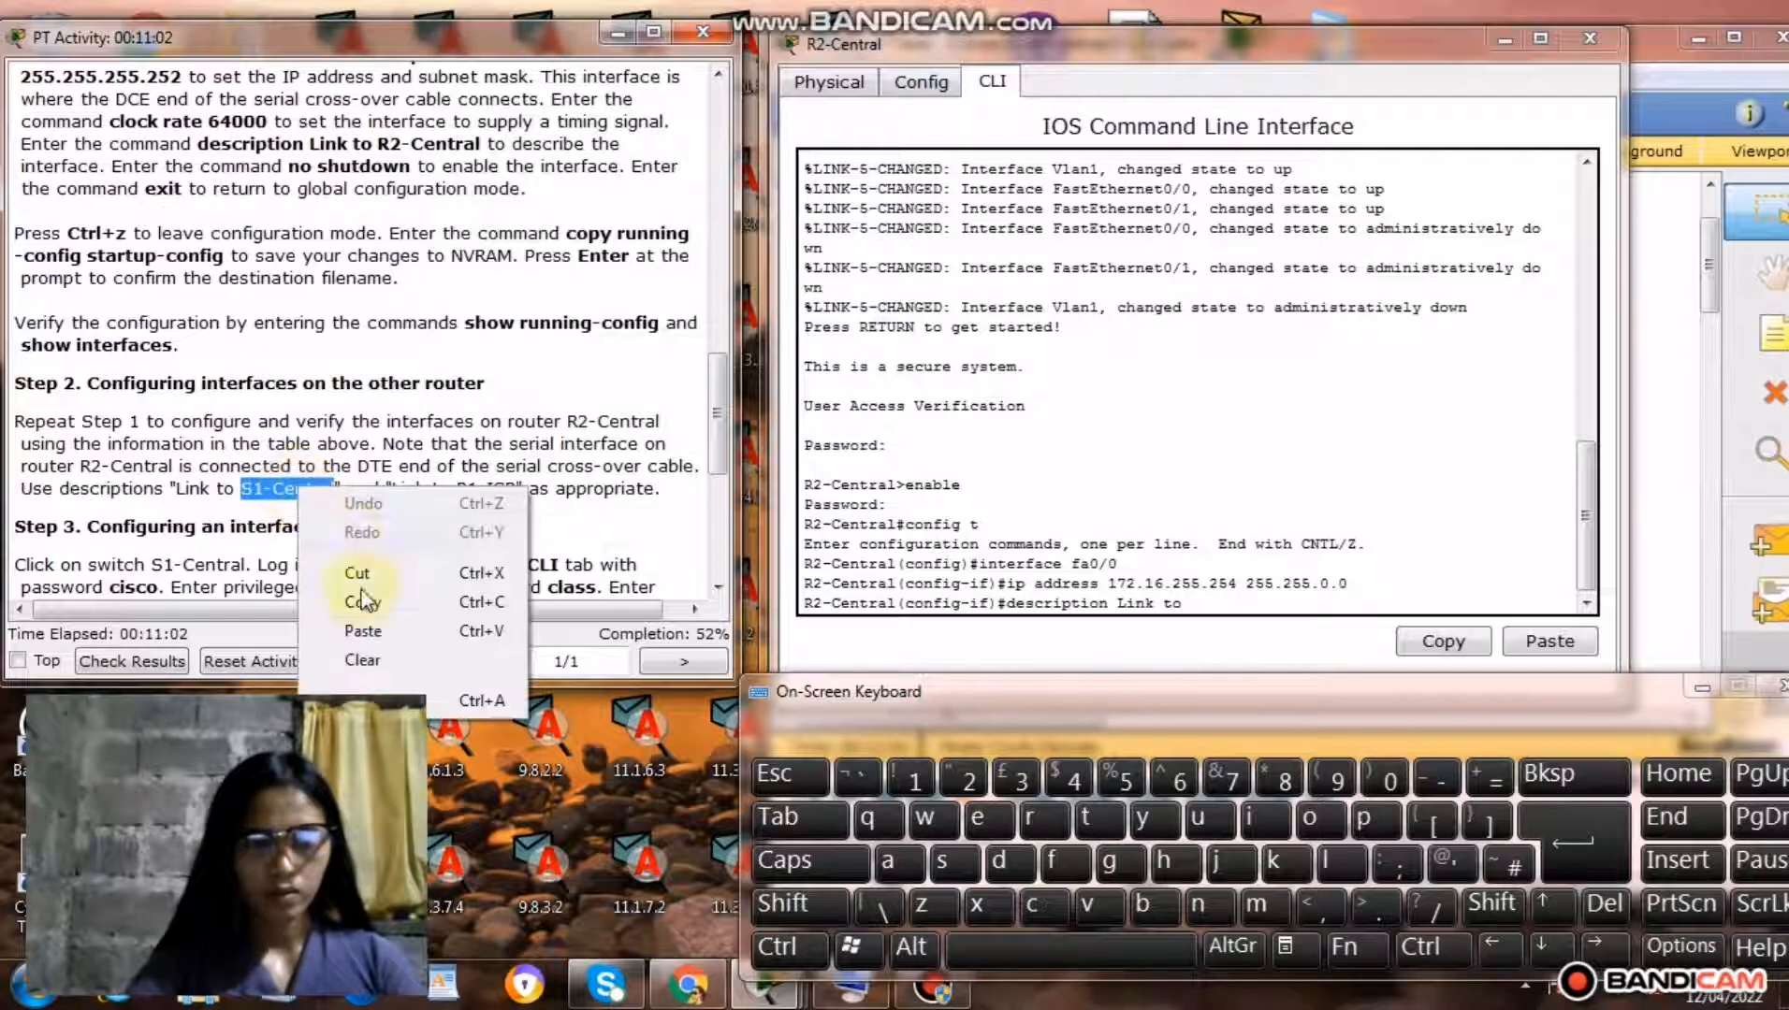
{"action": "left_click", "coordinate": [365, 604]}
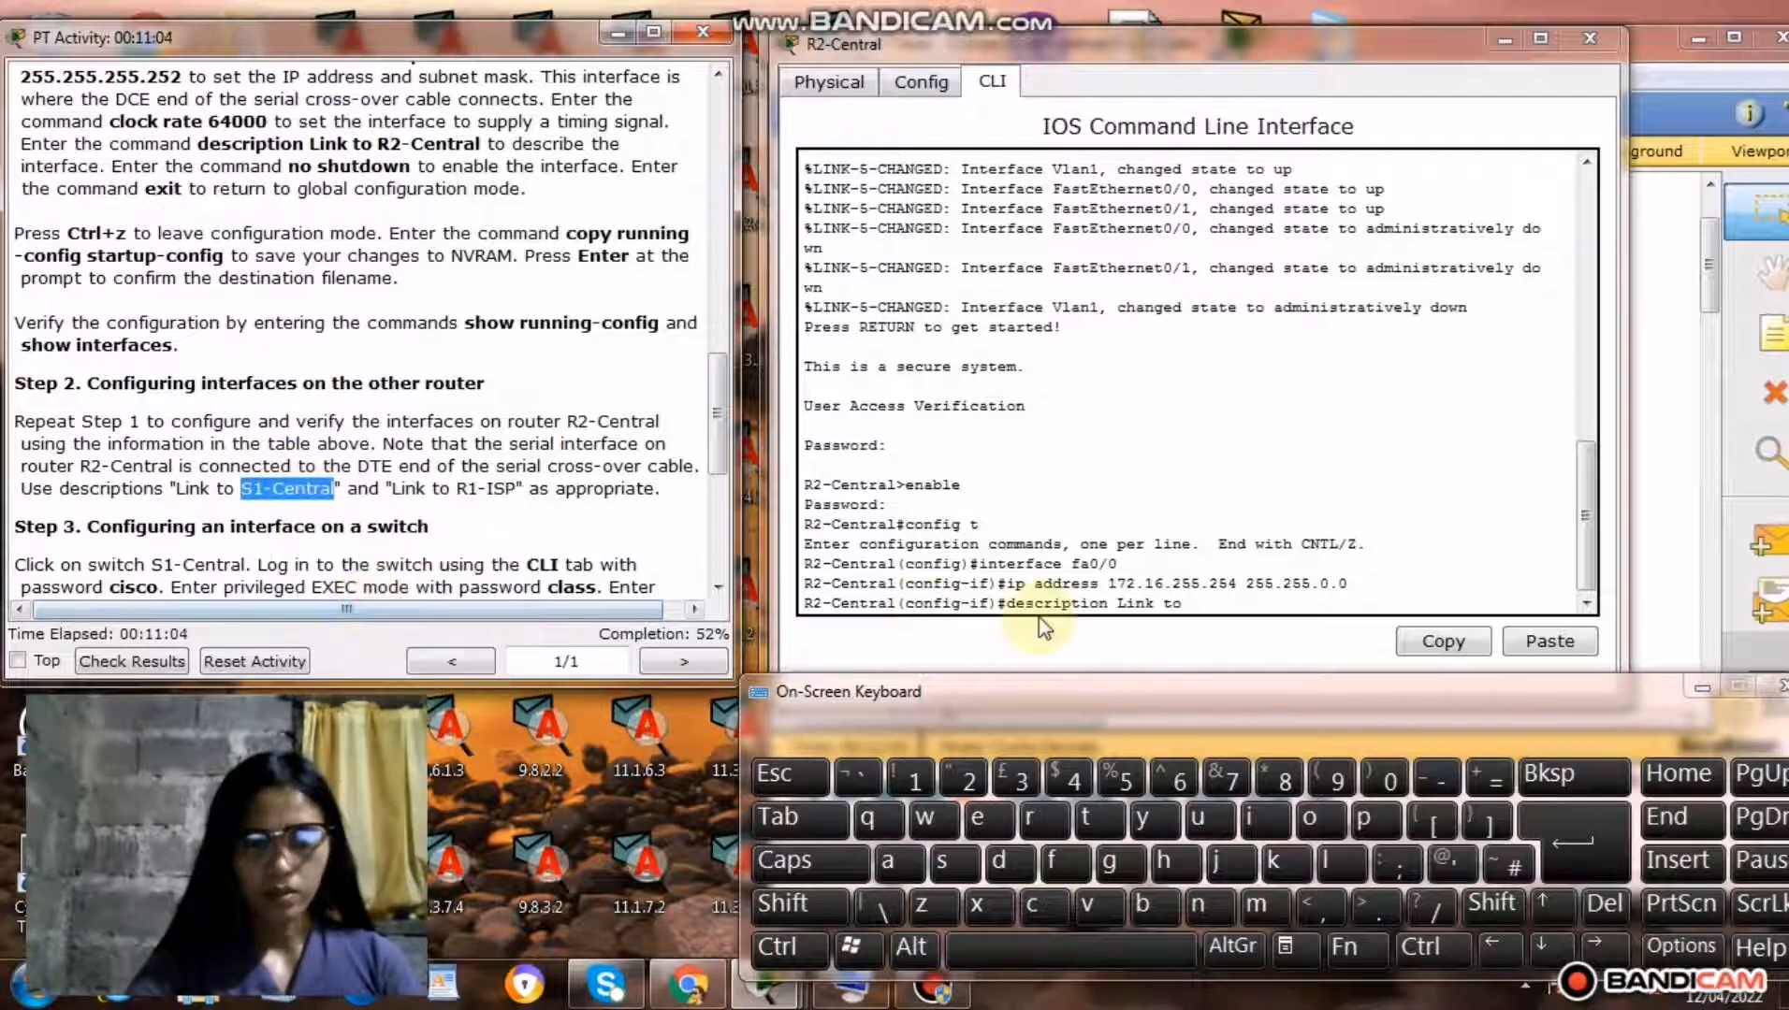
{"action": "left_click", "coordinate": [1196, 603]}
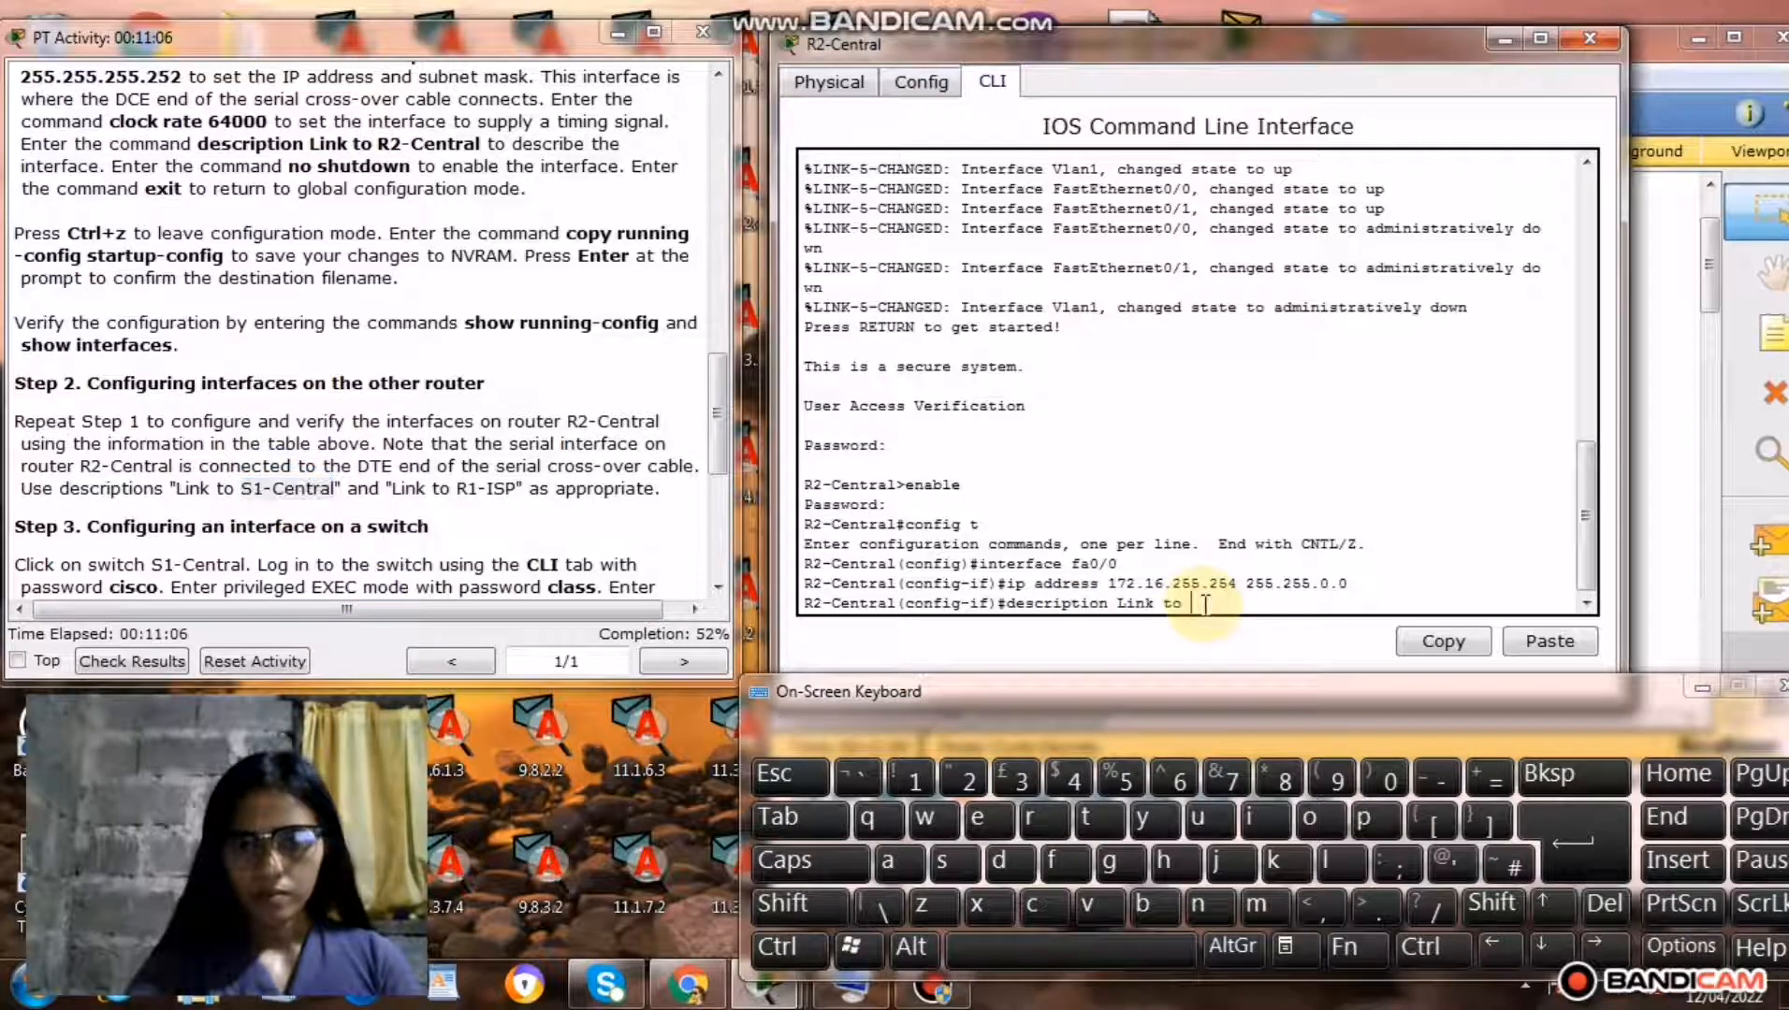
{"action": "right_click", "coordinate": [1198, 605]}
{"action": "left_click", "coordinate": [1244, 655]}
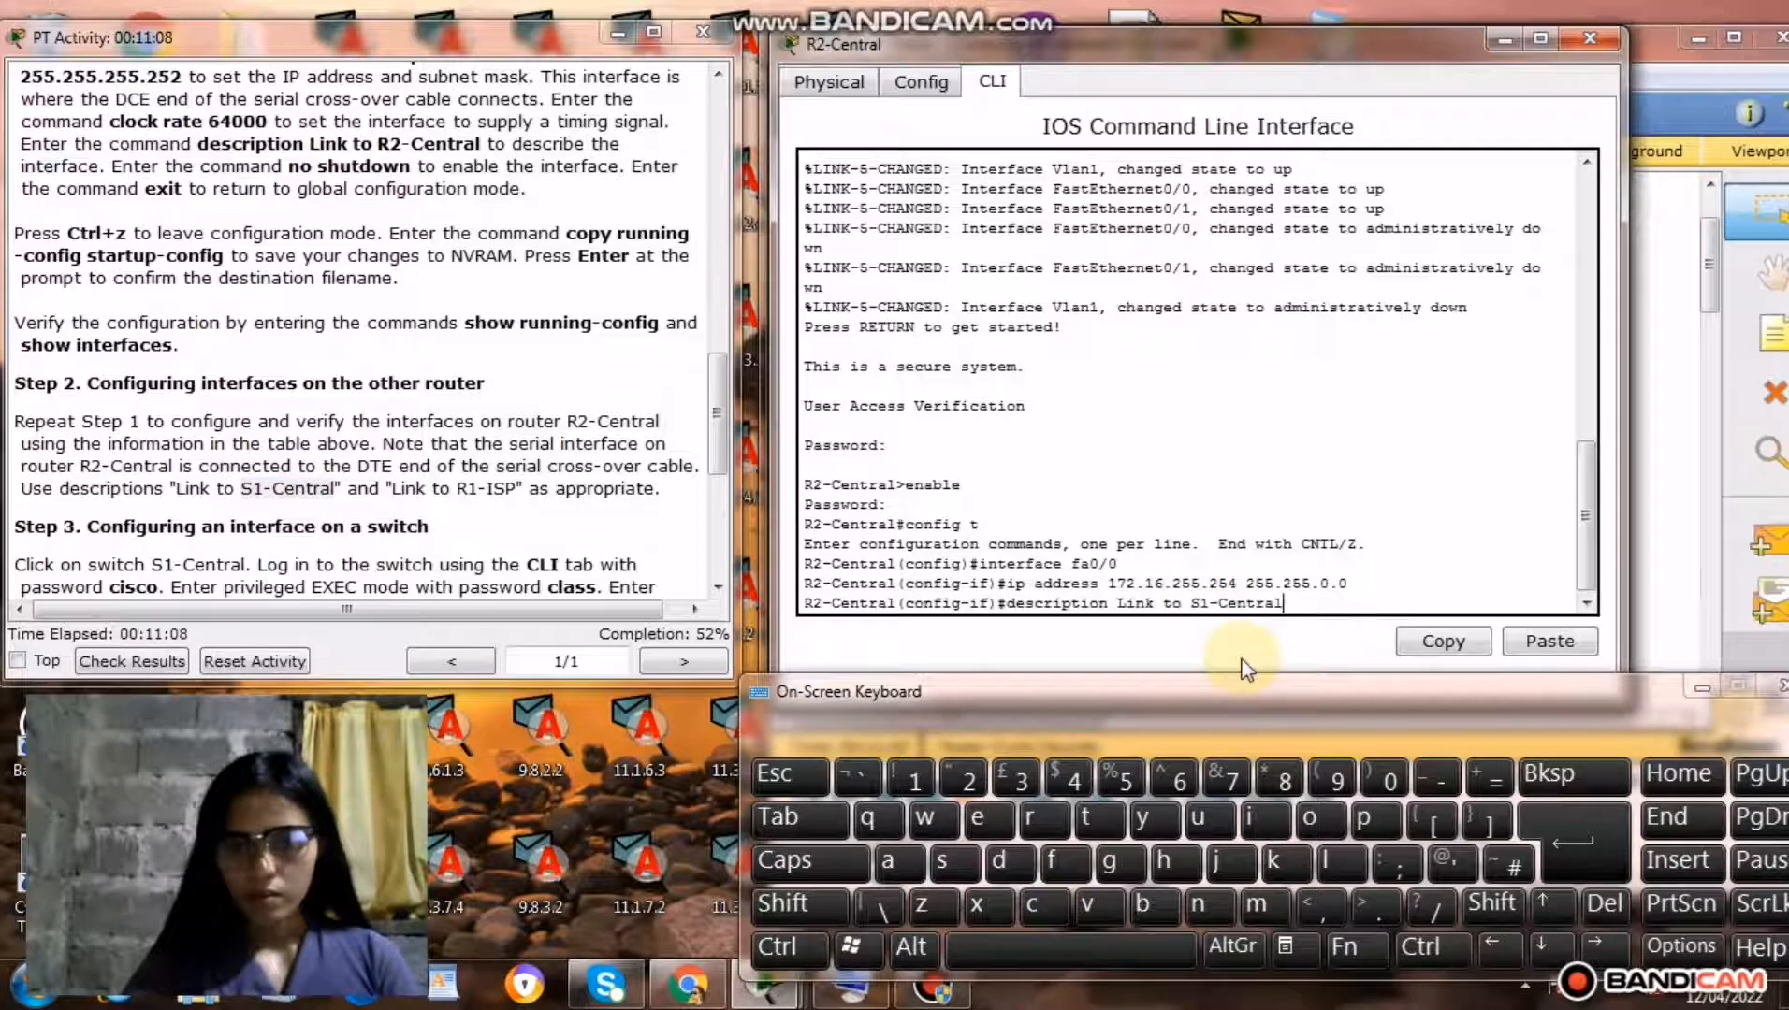
{"action": "left_click", "coordinate": [1572, 859]}
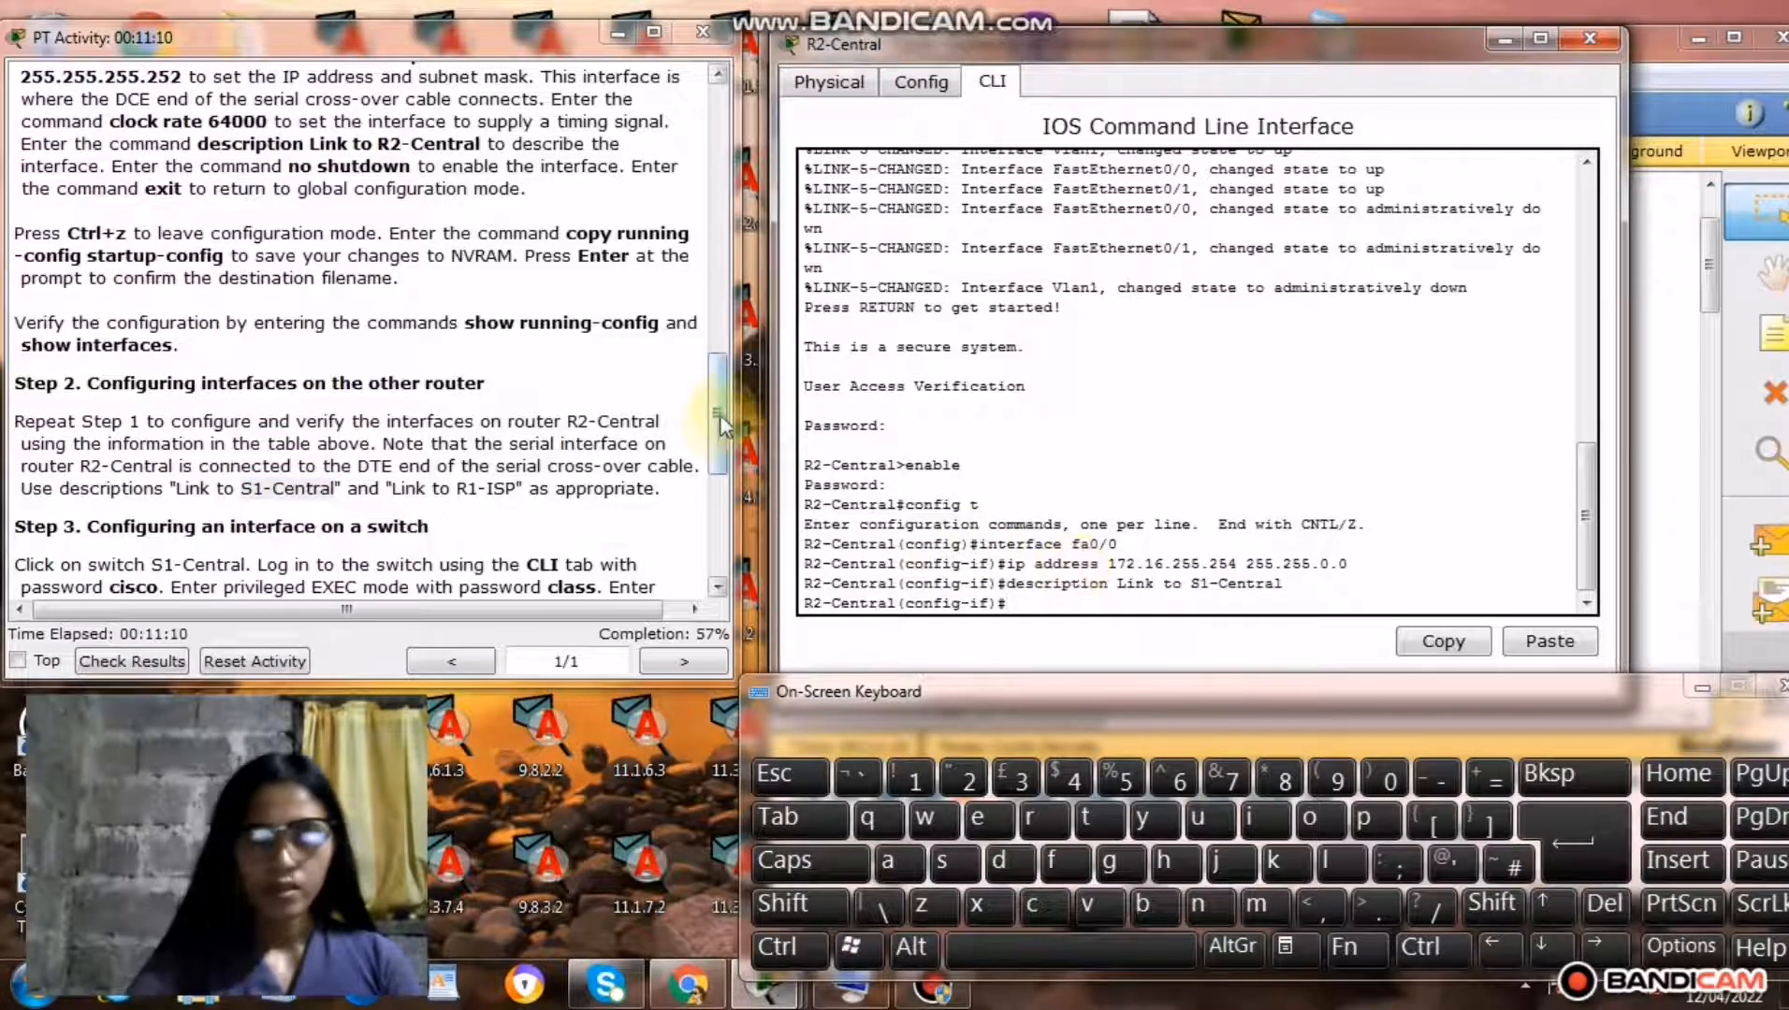
Copy the command no shutdown from the Step 1 instructions and run it to enable R2-Central's Fa0/0 interface.
{"action": "left_click_drag", "start_coordinate": [718, 421], "coordinate": [725, 333]}
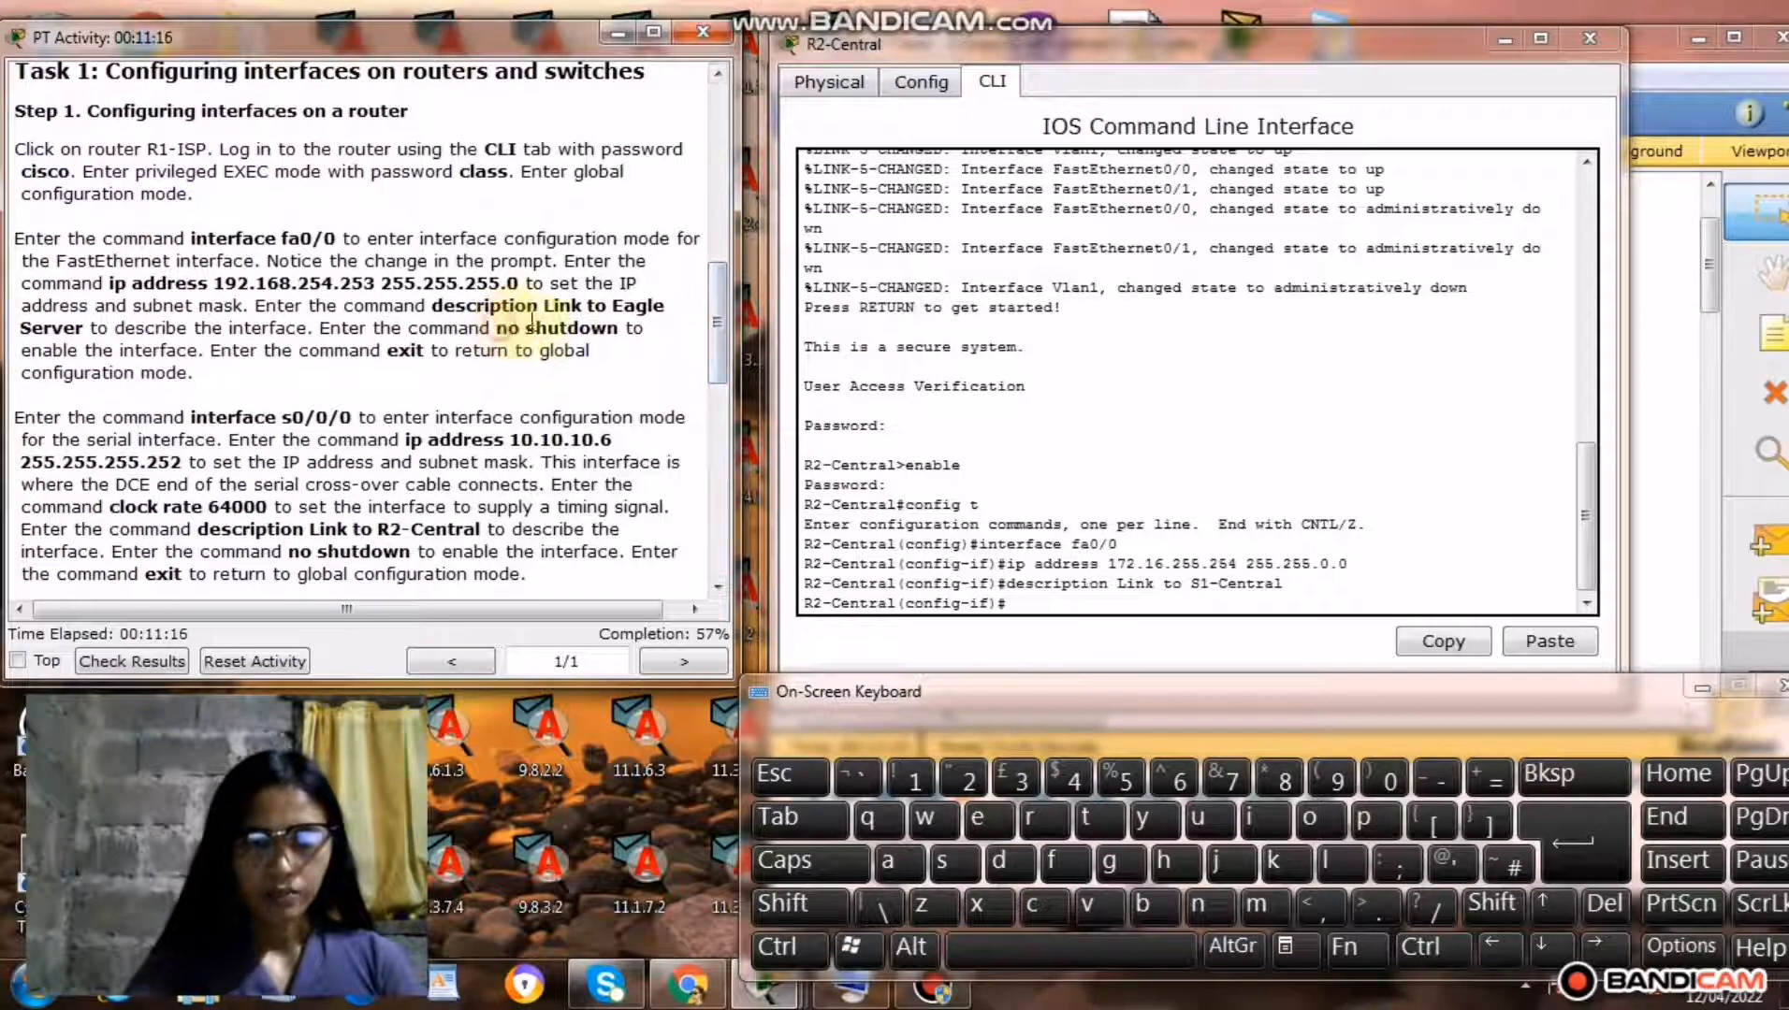
{"action": "left_click_drag", "start_coordinate": [495, 328], "coordinate": [623, 329]}
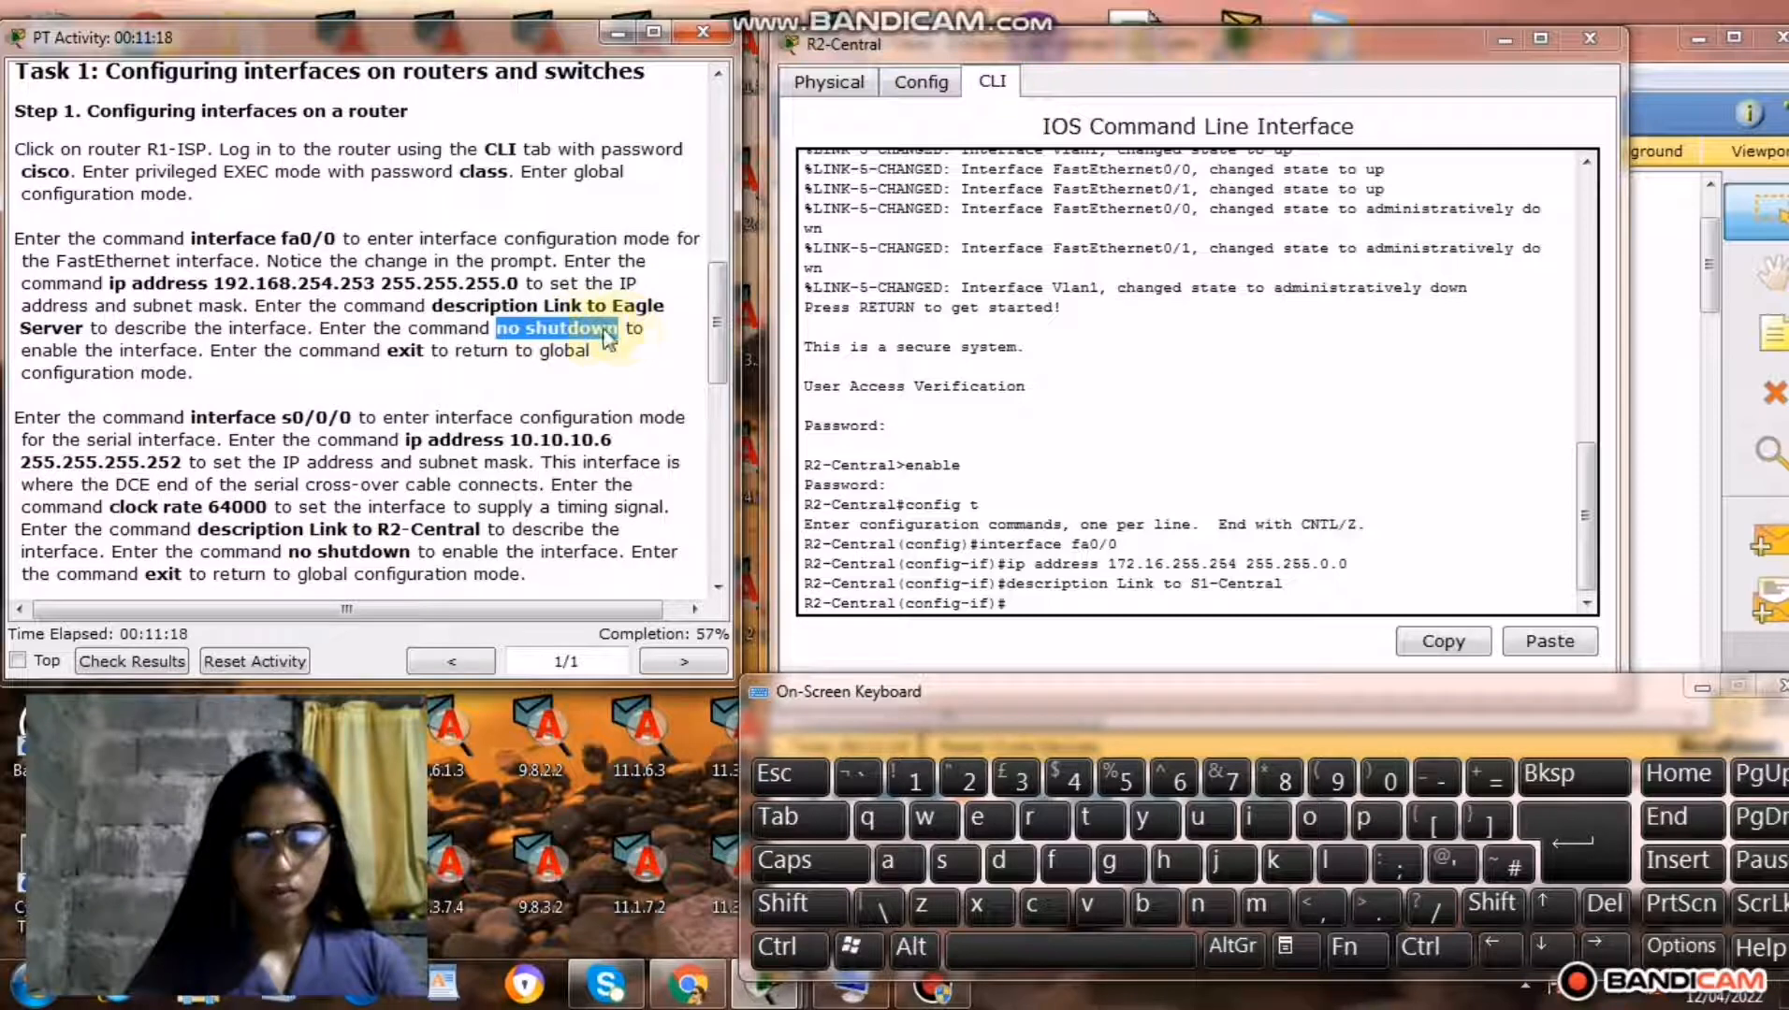
{"action": "right_click", "coordinate": [586, 328]}
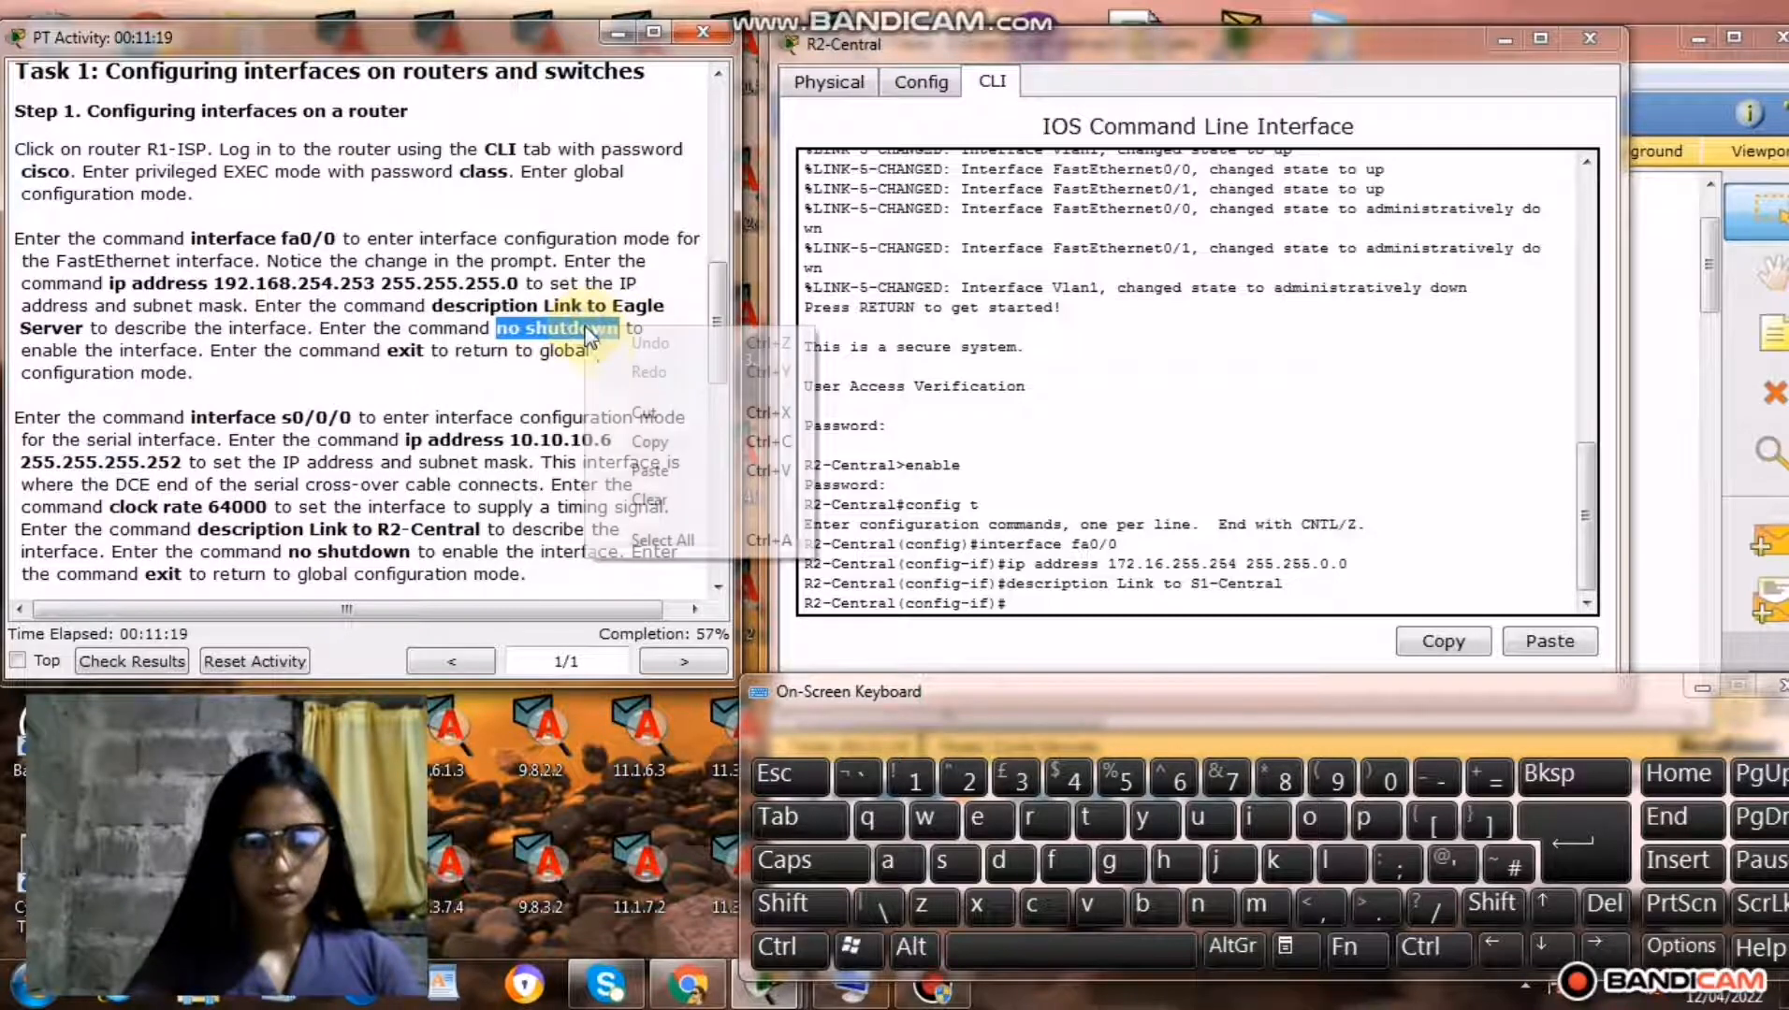
{"action": "left_click", "coordinate": [642, 456]}
{"action": "left_click", "coordinate": [1035, 595]}
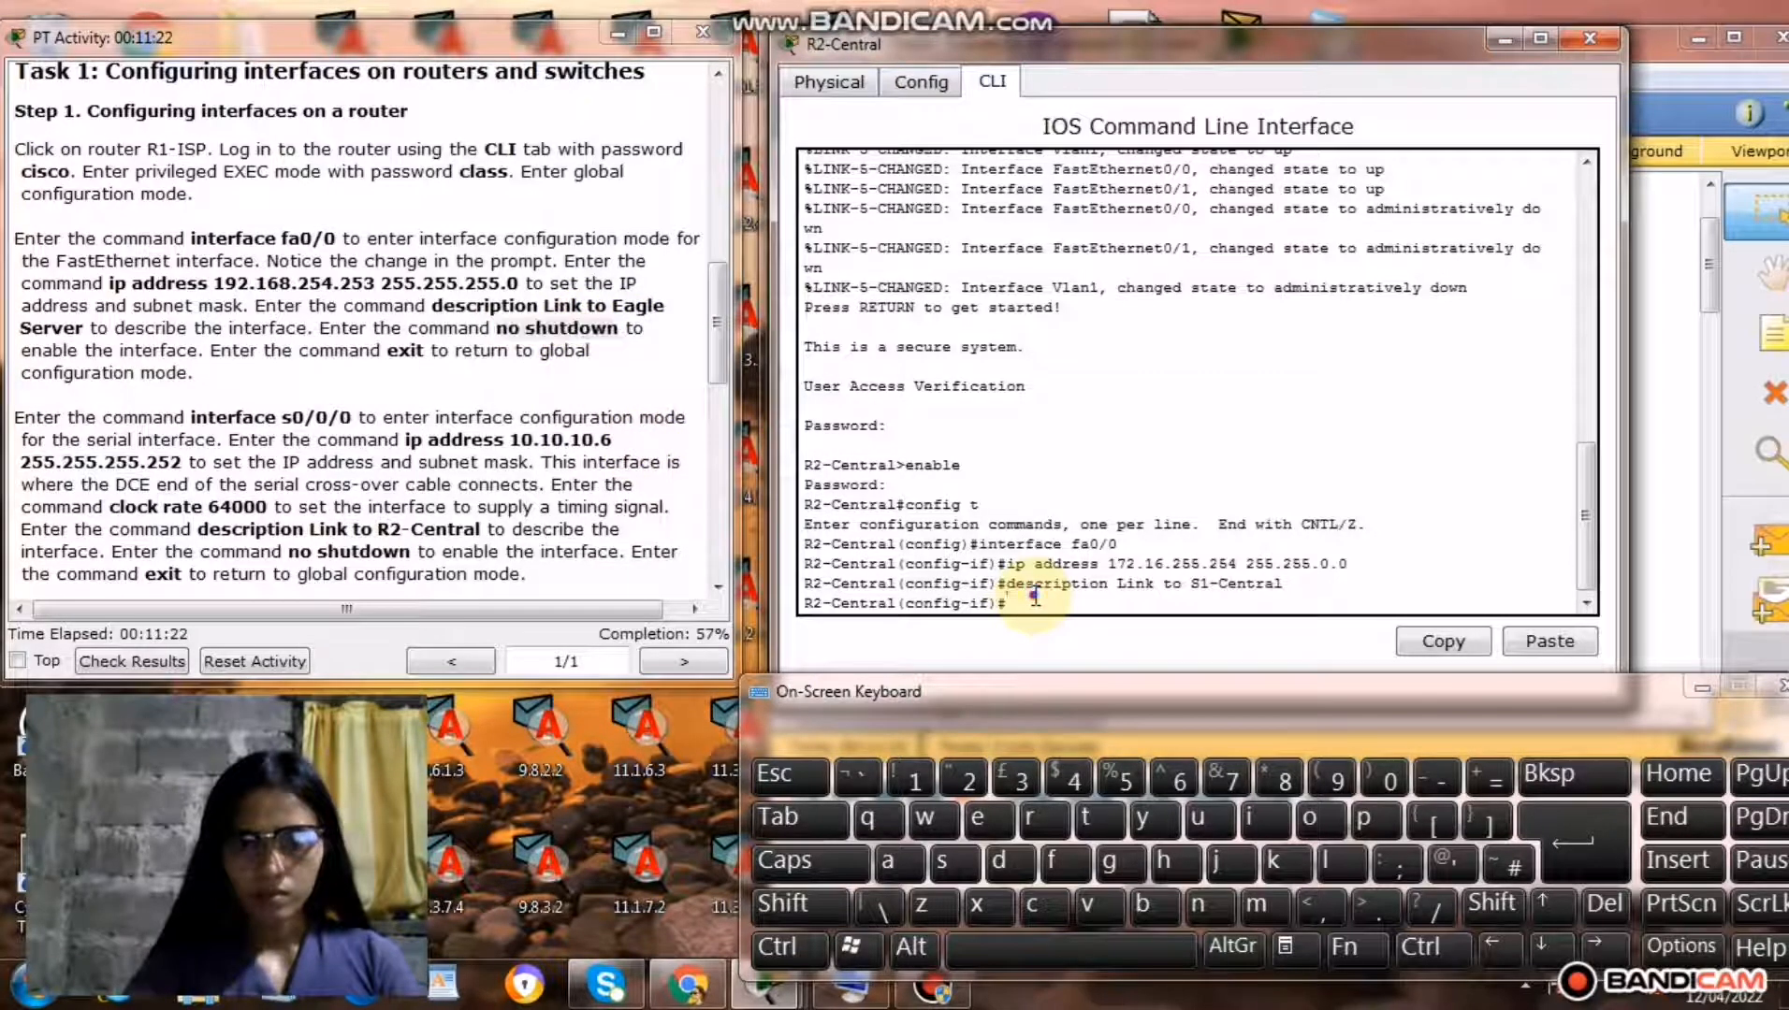
{"action": "right_click", "coordinate": [1035, 599]}
{"action": "left_click", "coordinate": [1097, 642]}
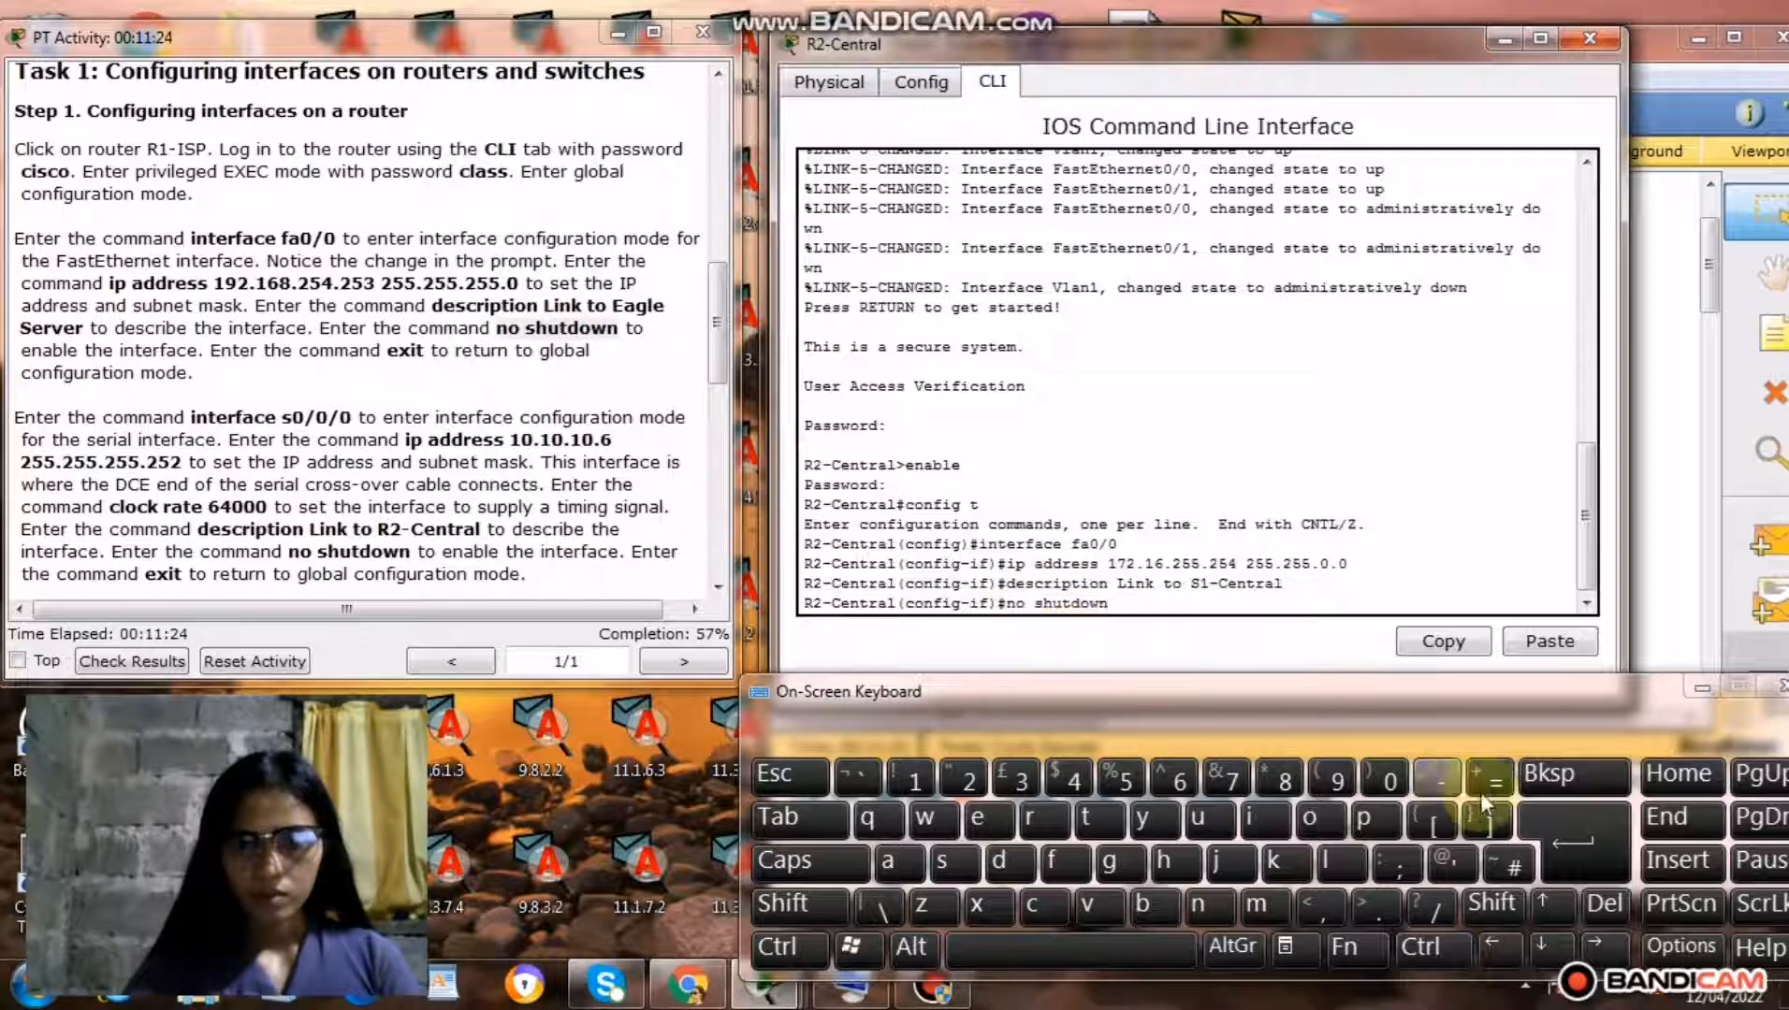
{"action": "left_click", "coordinate": [1550, 835]}
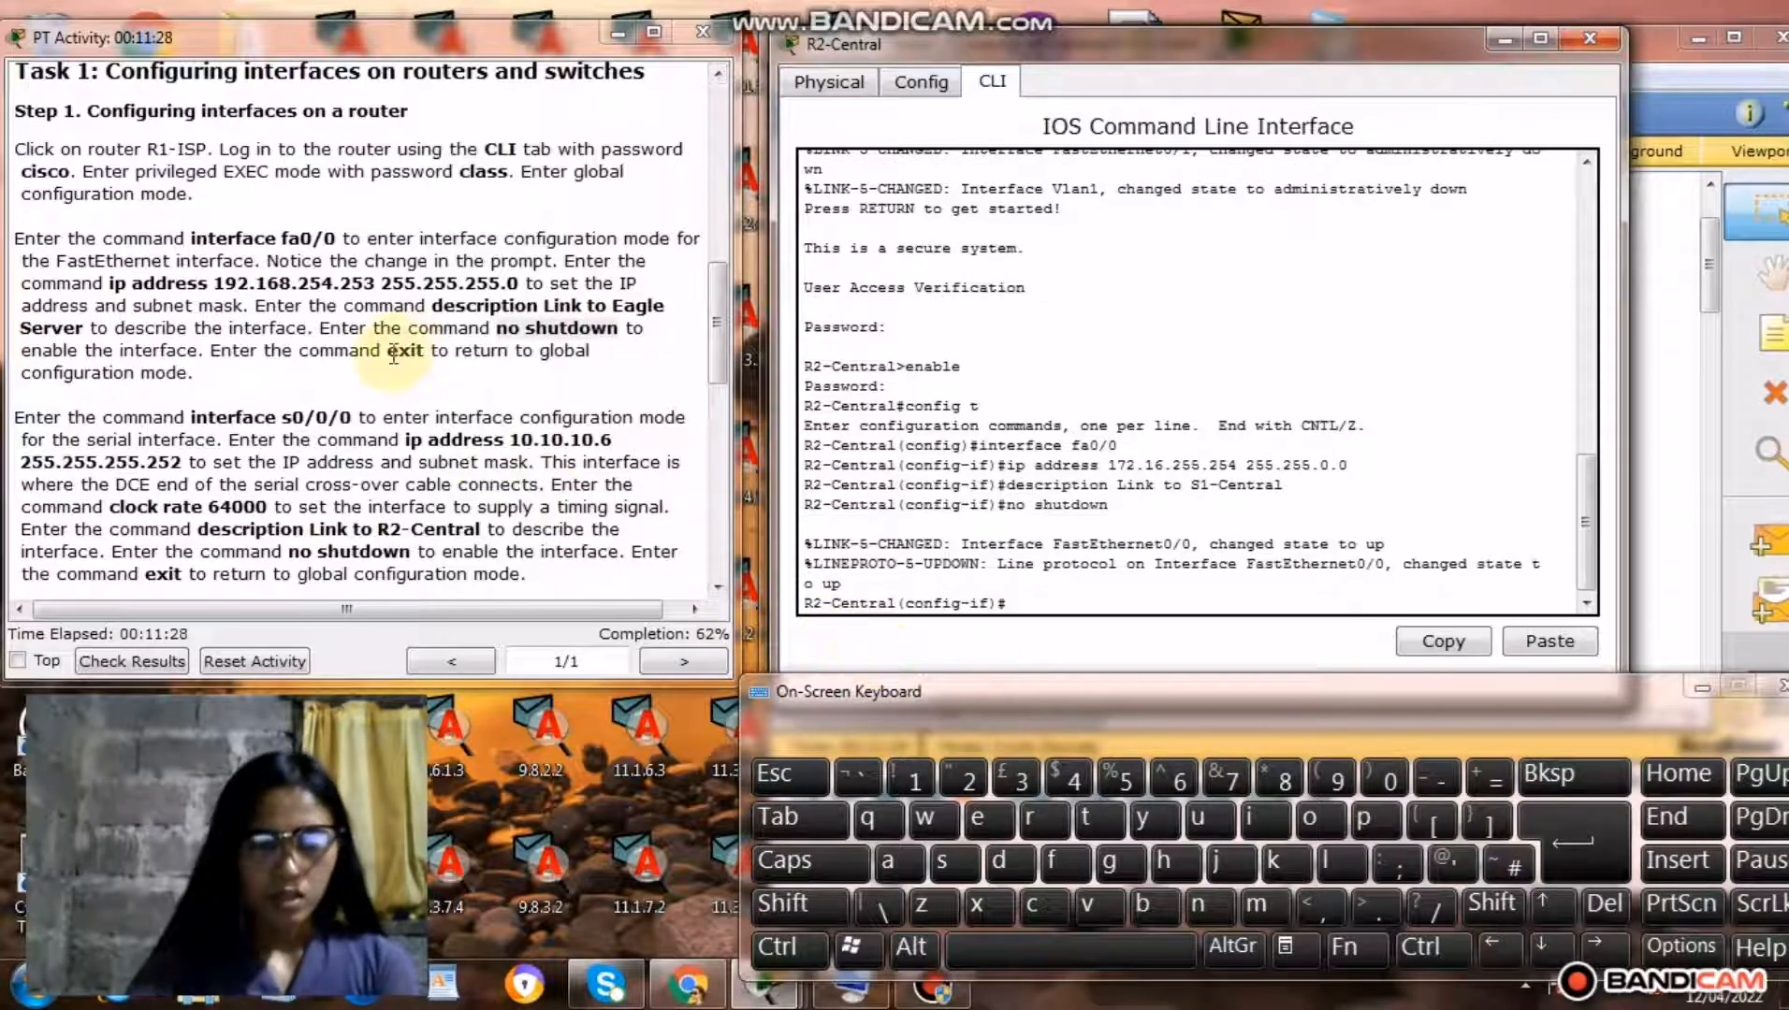
Copy the command exit from the Step 1 instructions and run it on R2-Central to return to global configuration mode.
{"action": "left_click_drag", "start_coordinate": [390, 355], "coordinate": [426, 356]}
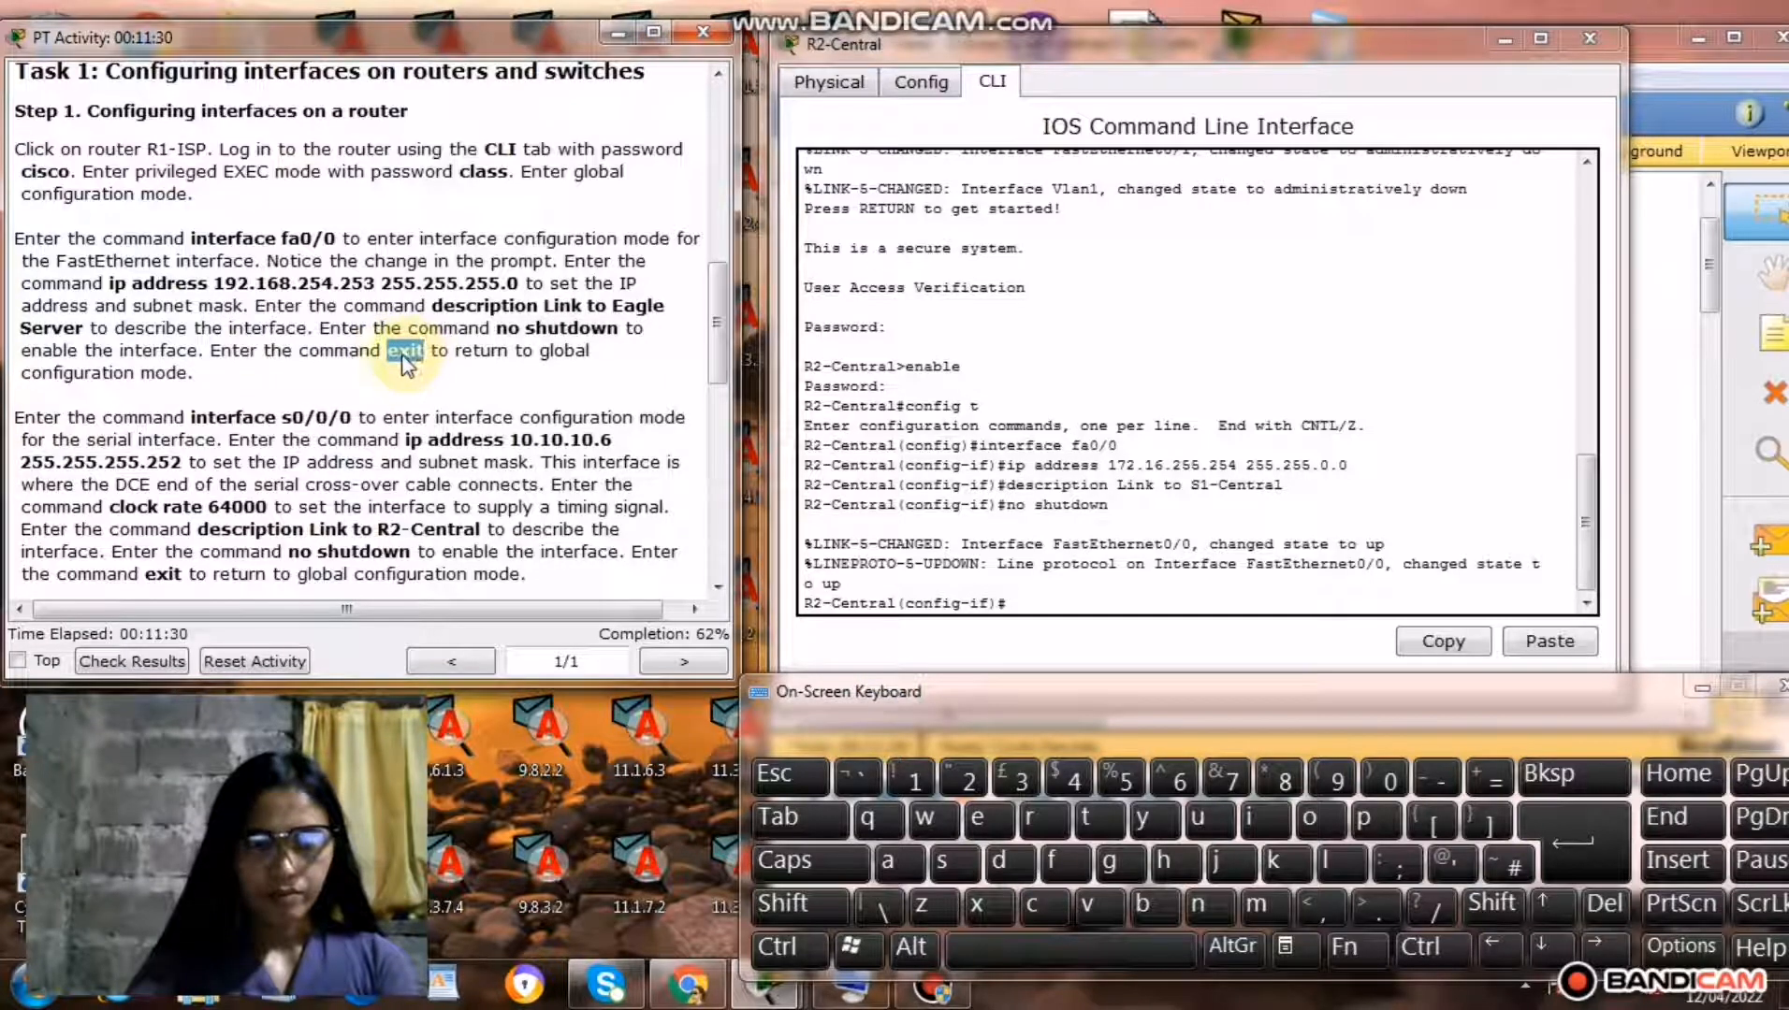
{"action": "right_click", "coordinate": [401, 354]}
{"action": "left_click", "coordinate": [464, 472]}
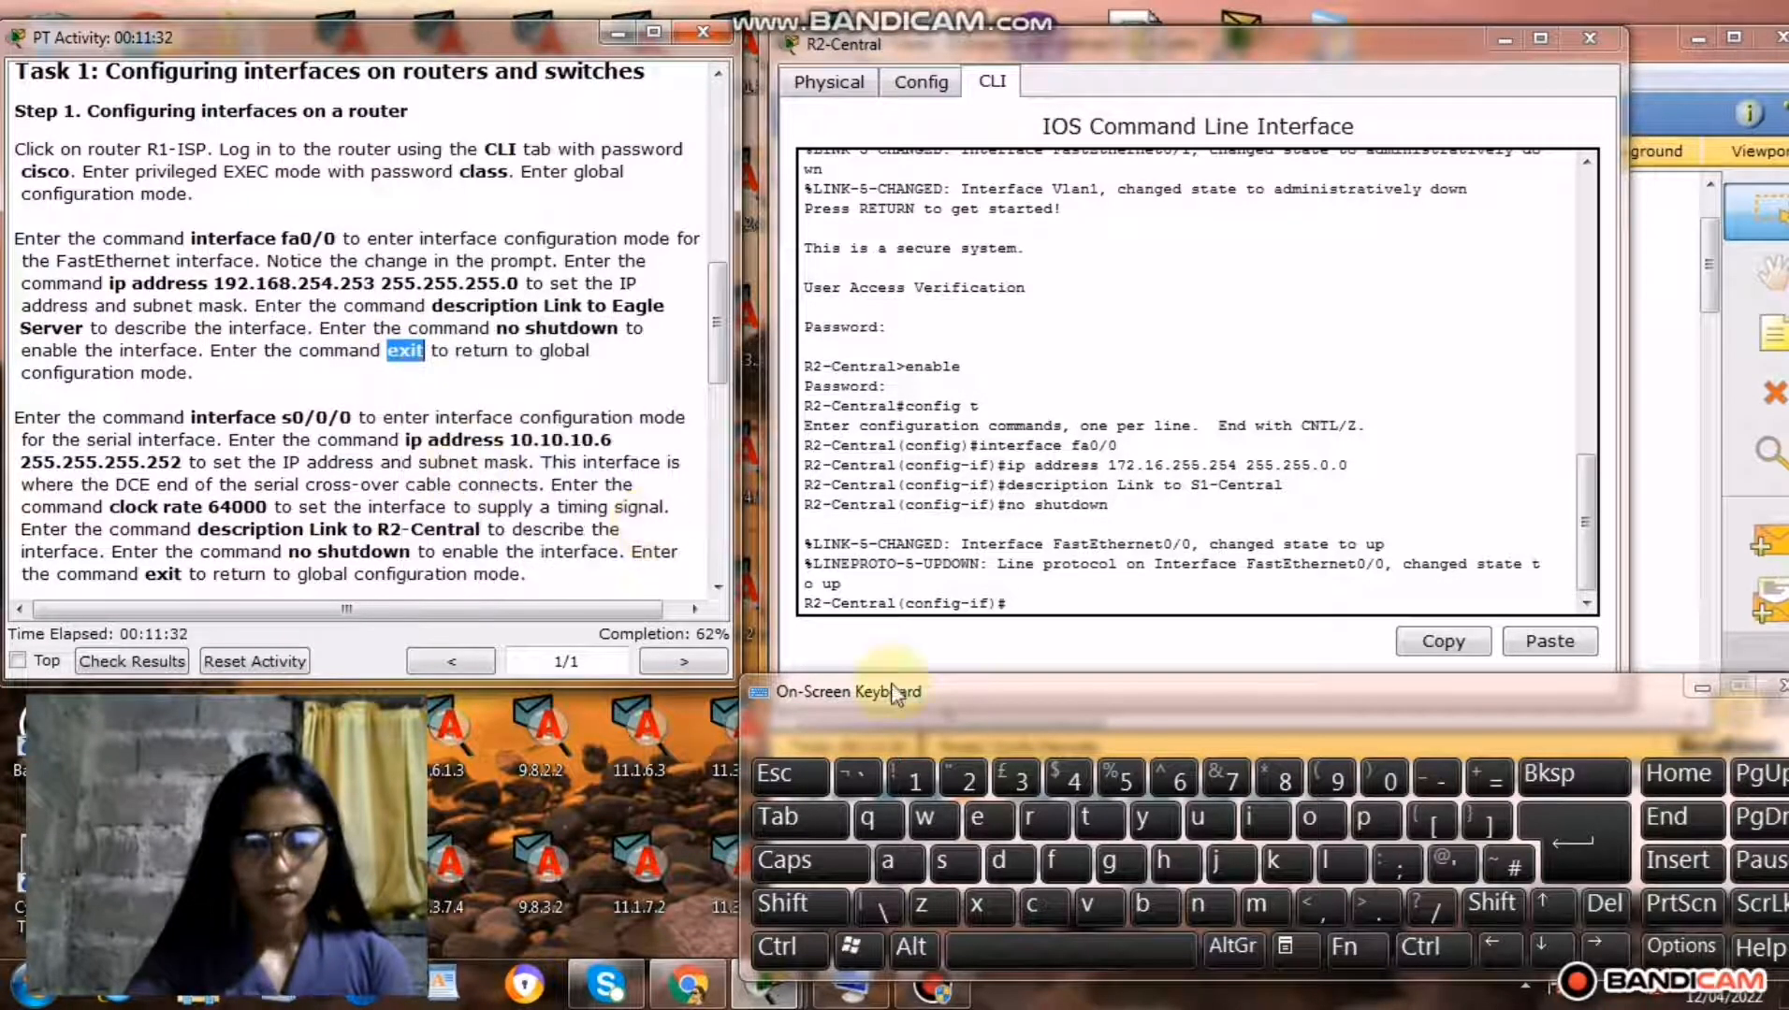
{"action": "left_click", "coordinate": [1022, 606]}
{"action": "right_click", "coordinate": [1022, 606]}
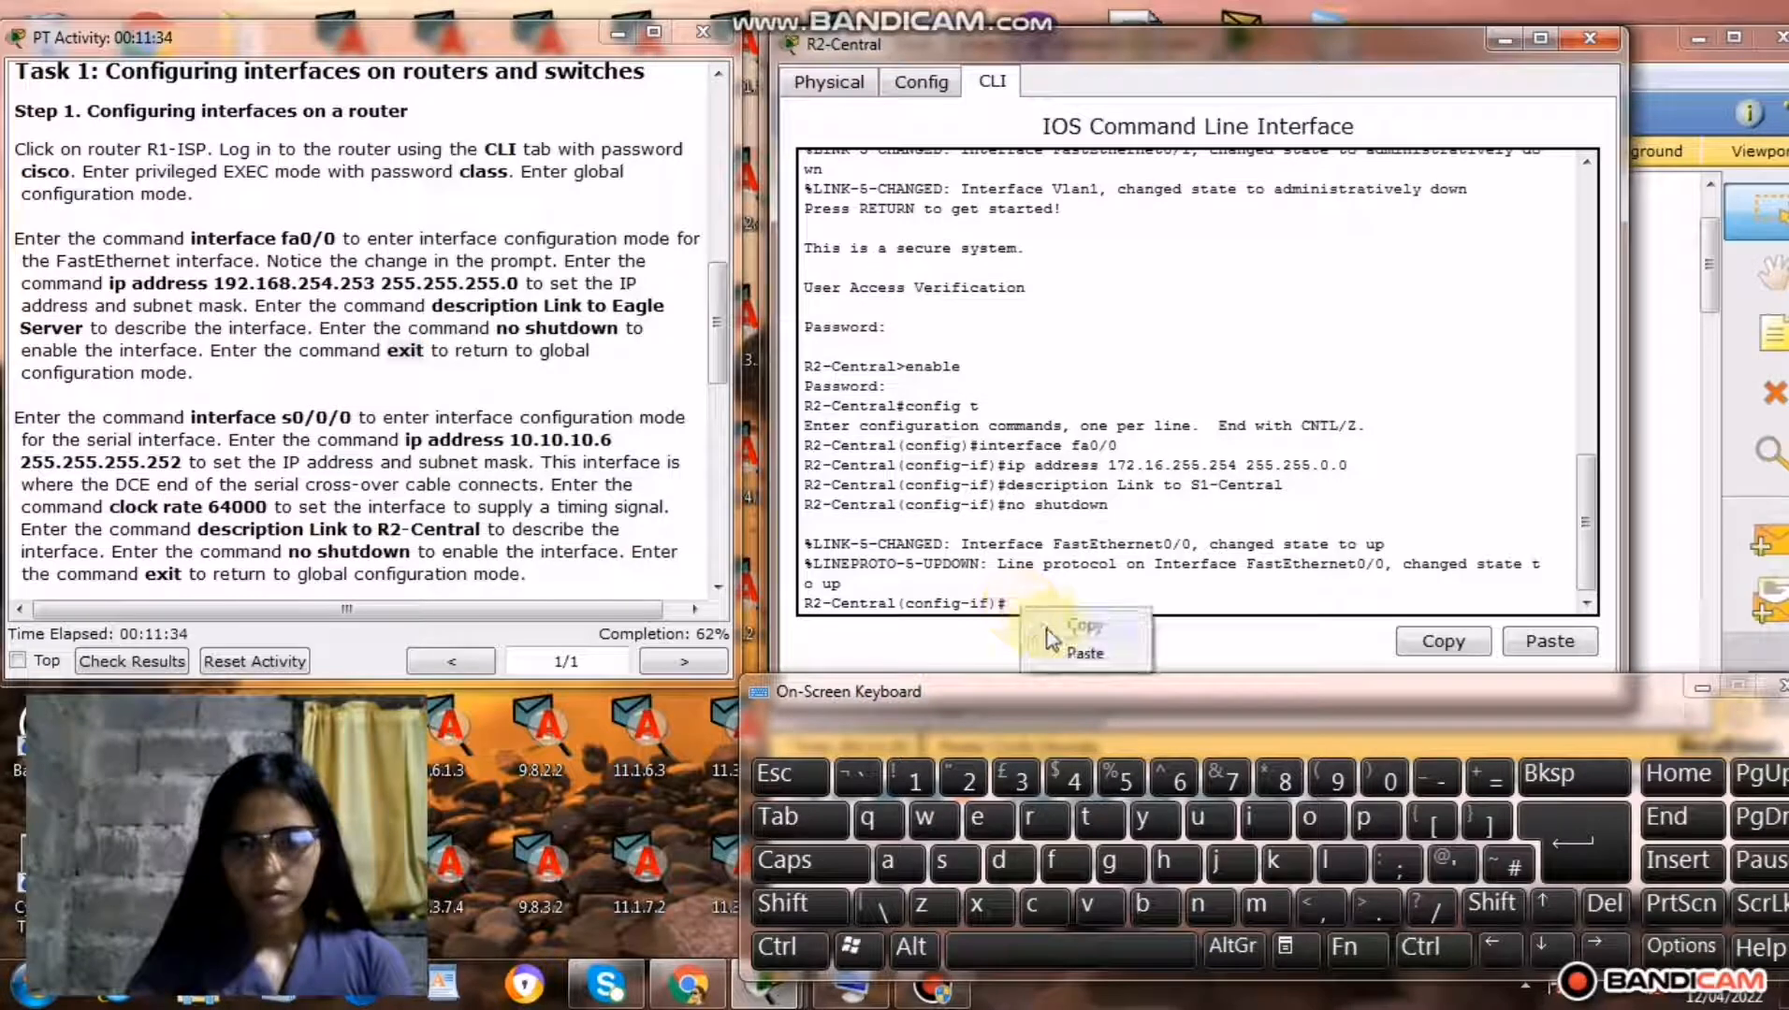
{"action": "left_click", "coordinate": [1067, 668]}
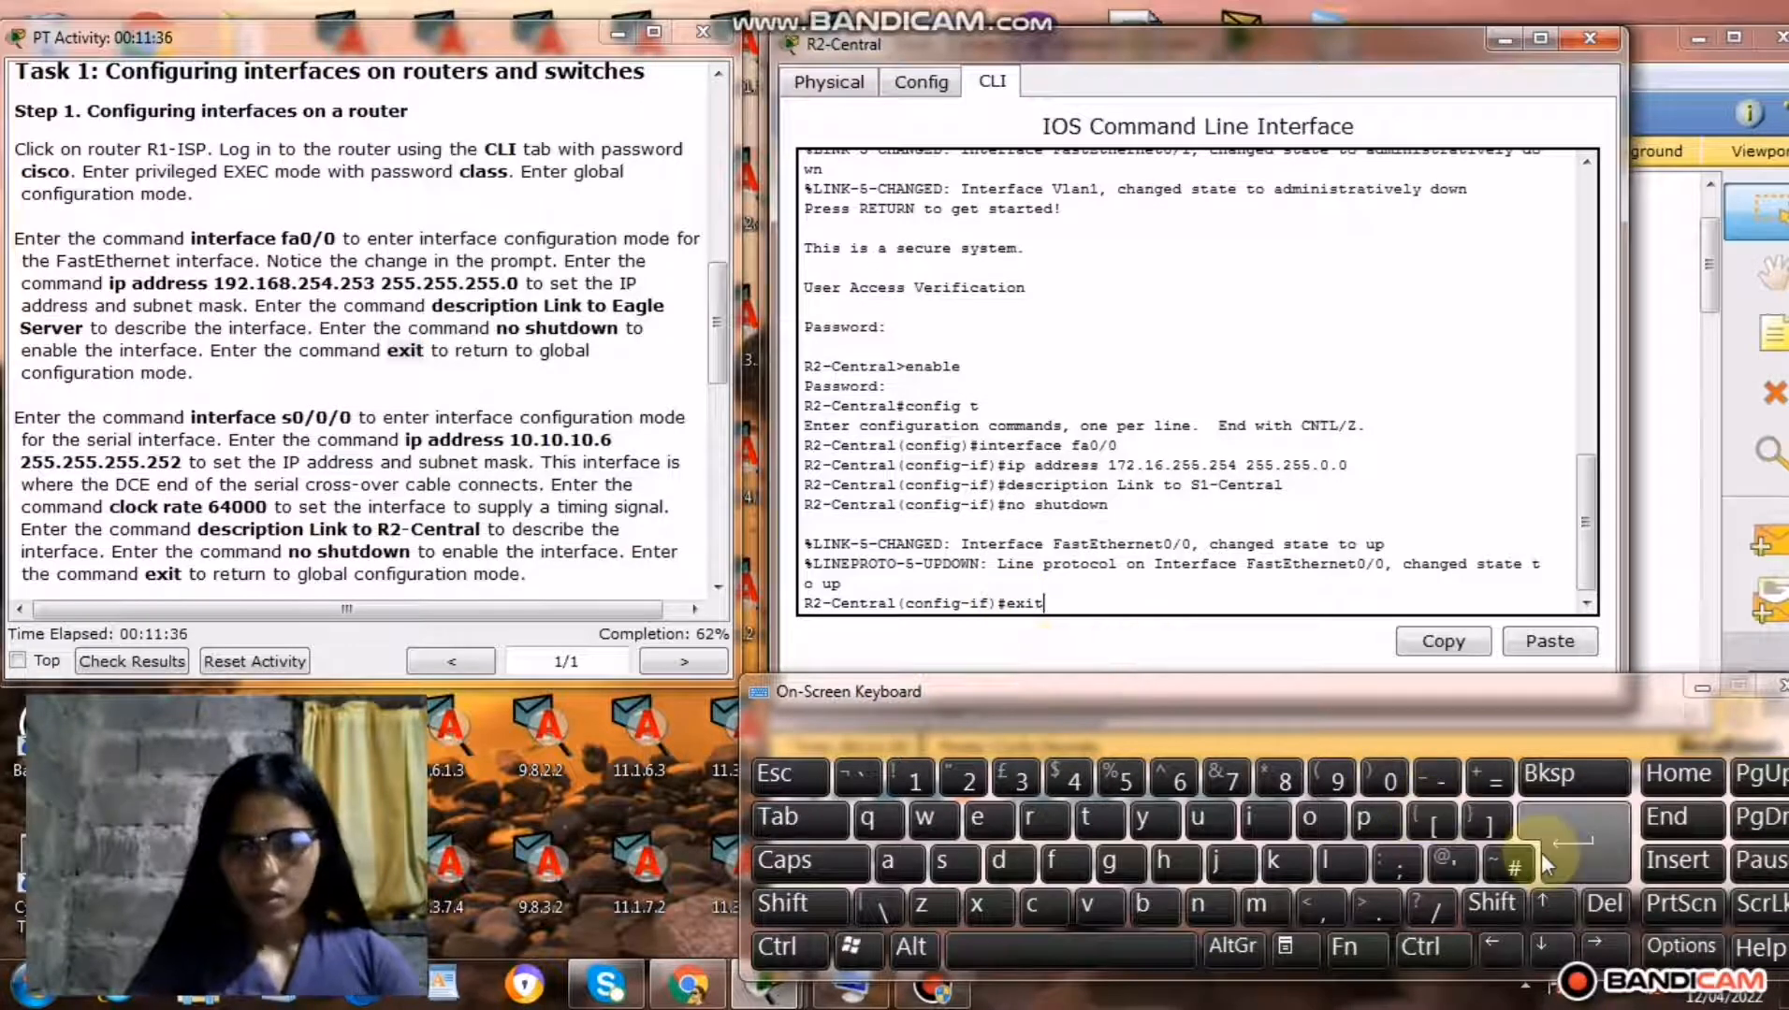
{"action": "left_click", "coordinate": [1564, 843]}
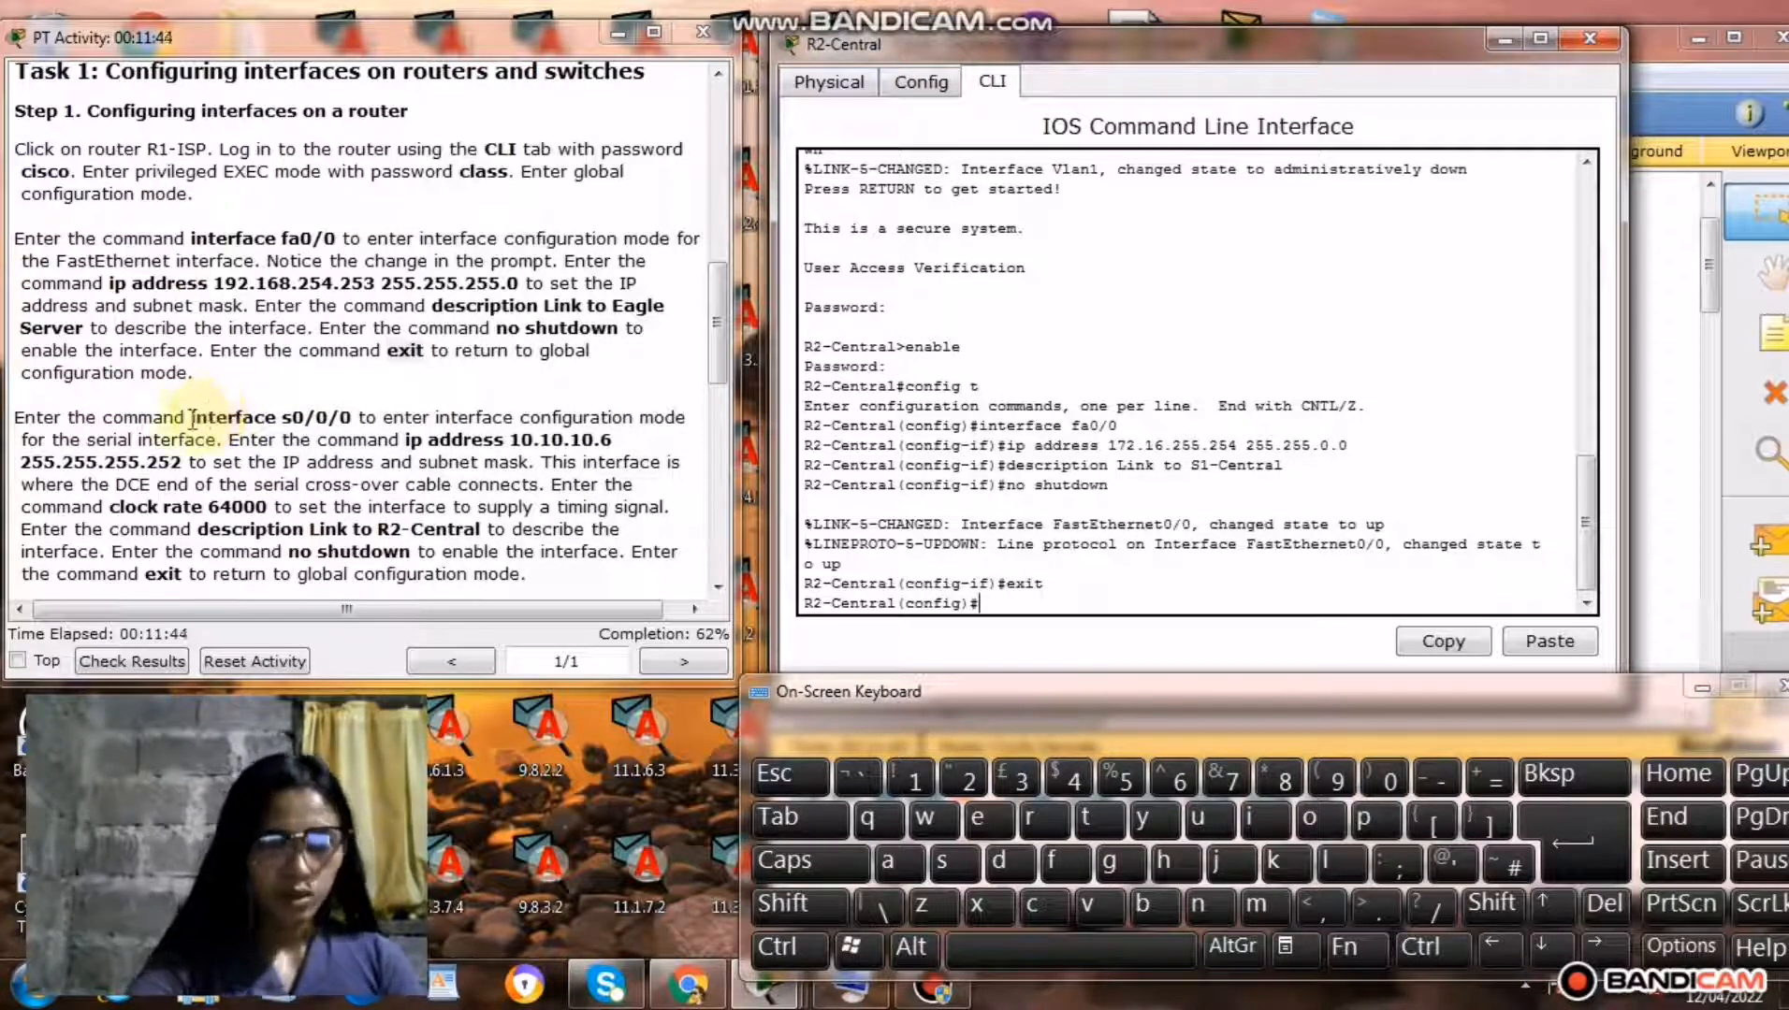
Copy the command interface s0/0/0 from the Step 1 instructions and run it on R2-Central to enter serial interface configuration mode.
{"action": "left_click_drag", "start_coordinate": [192, 418], "coordinate": [340, 412]}
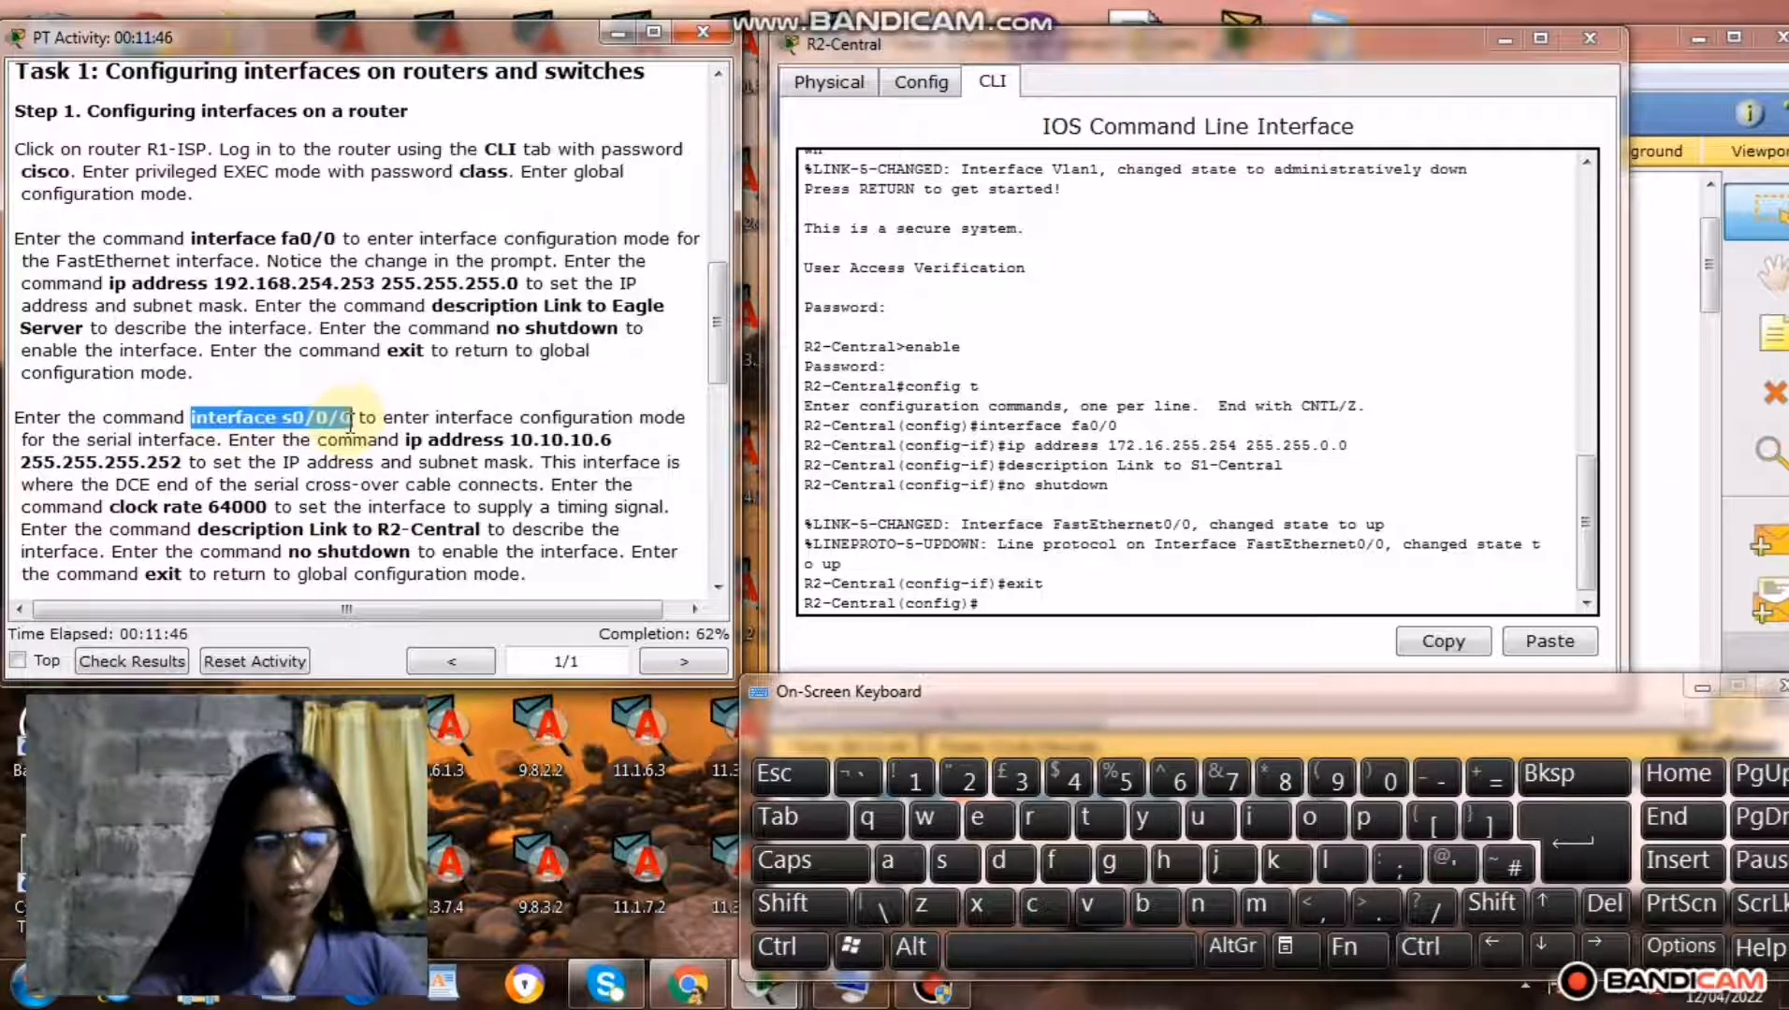
{"action": "right_click", "coordinate": [323, 421]}
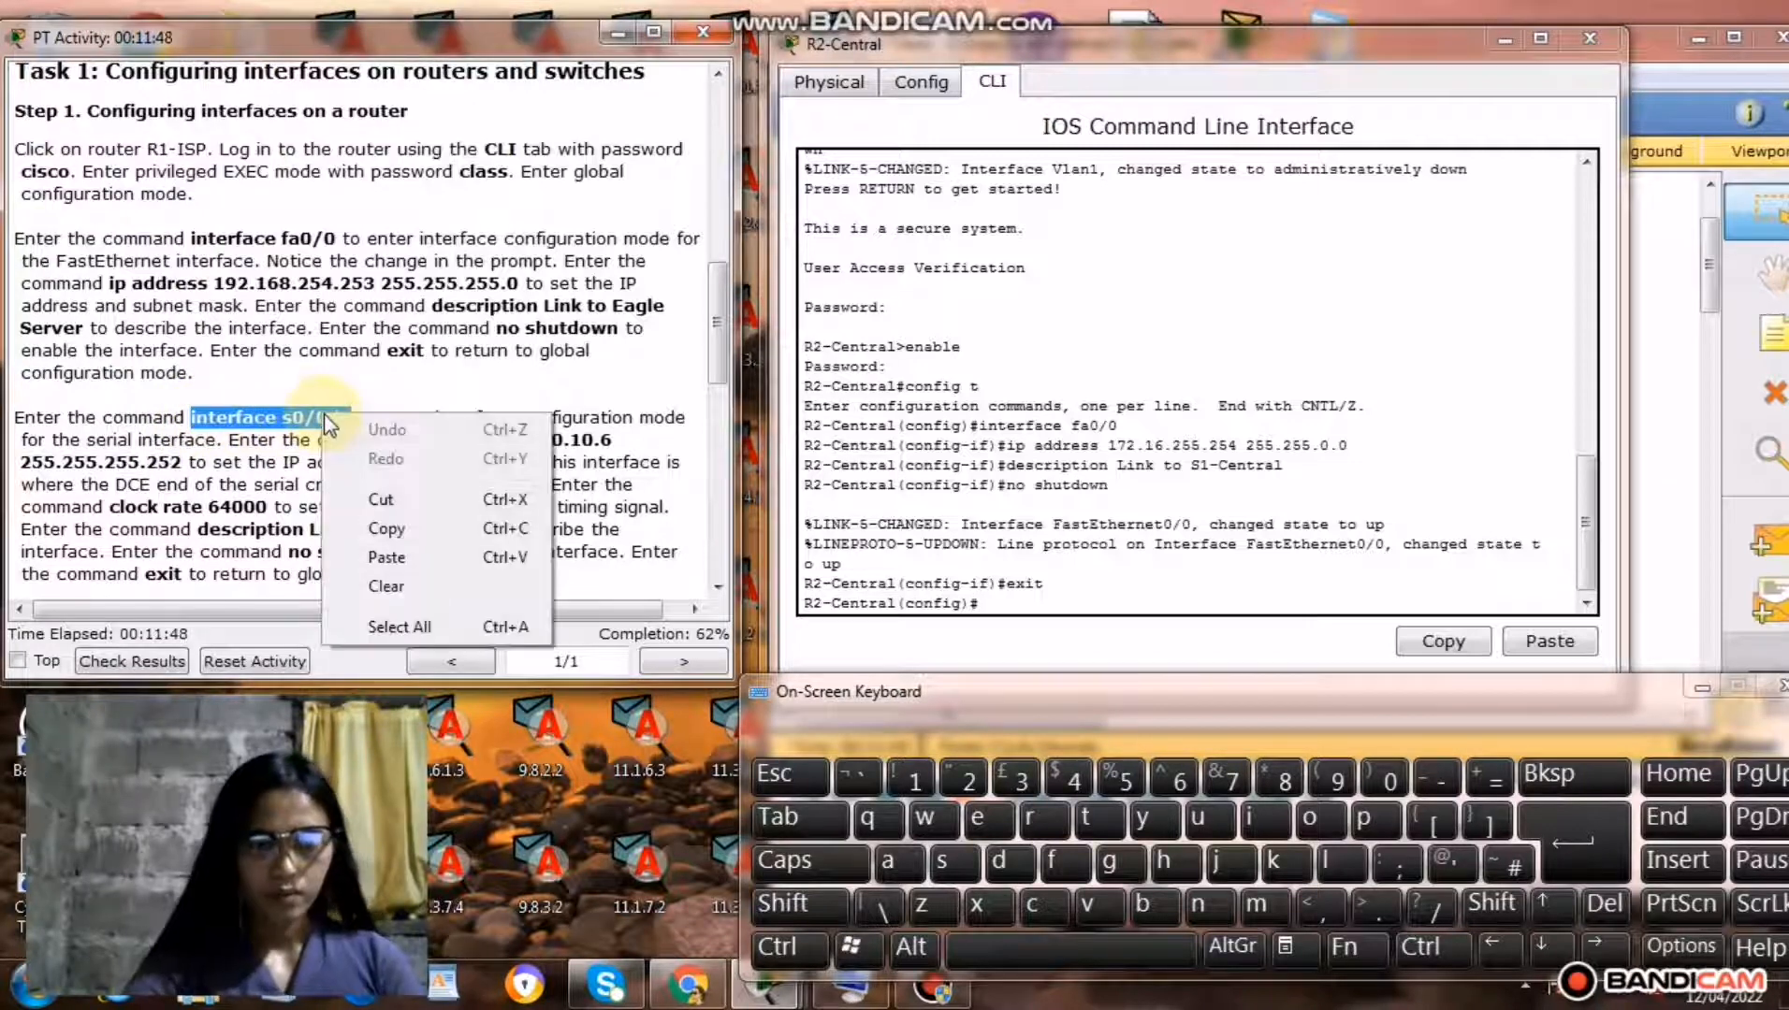
{"action": "left_click", "coordinate": [388, 529]}
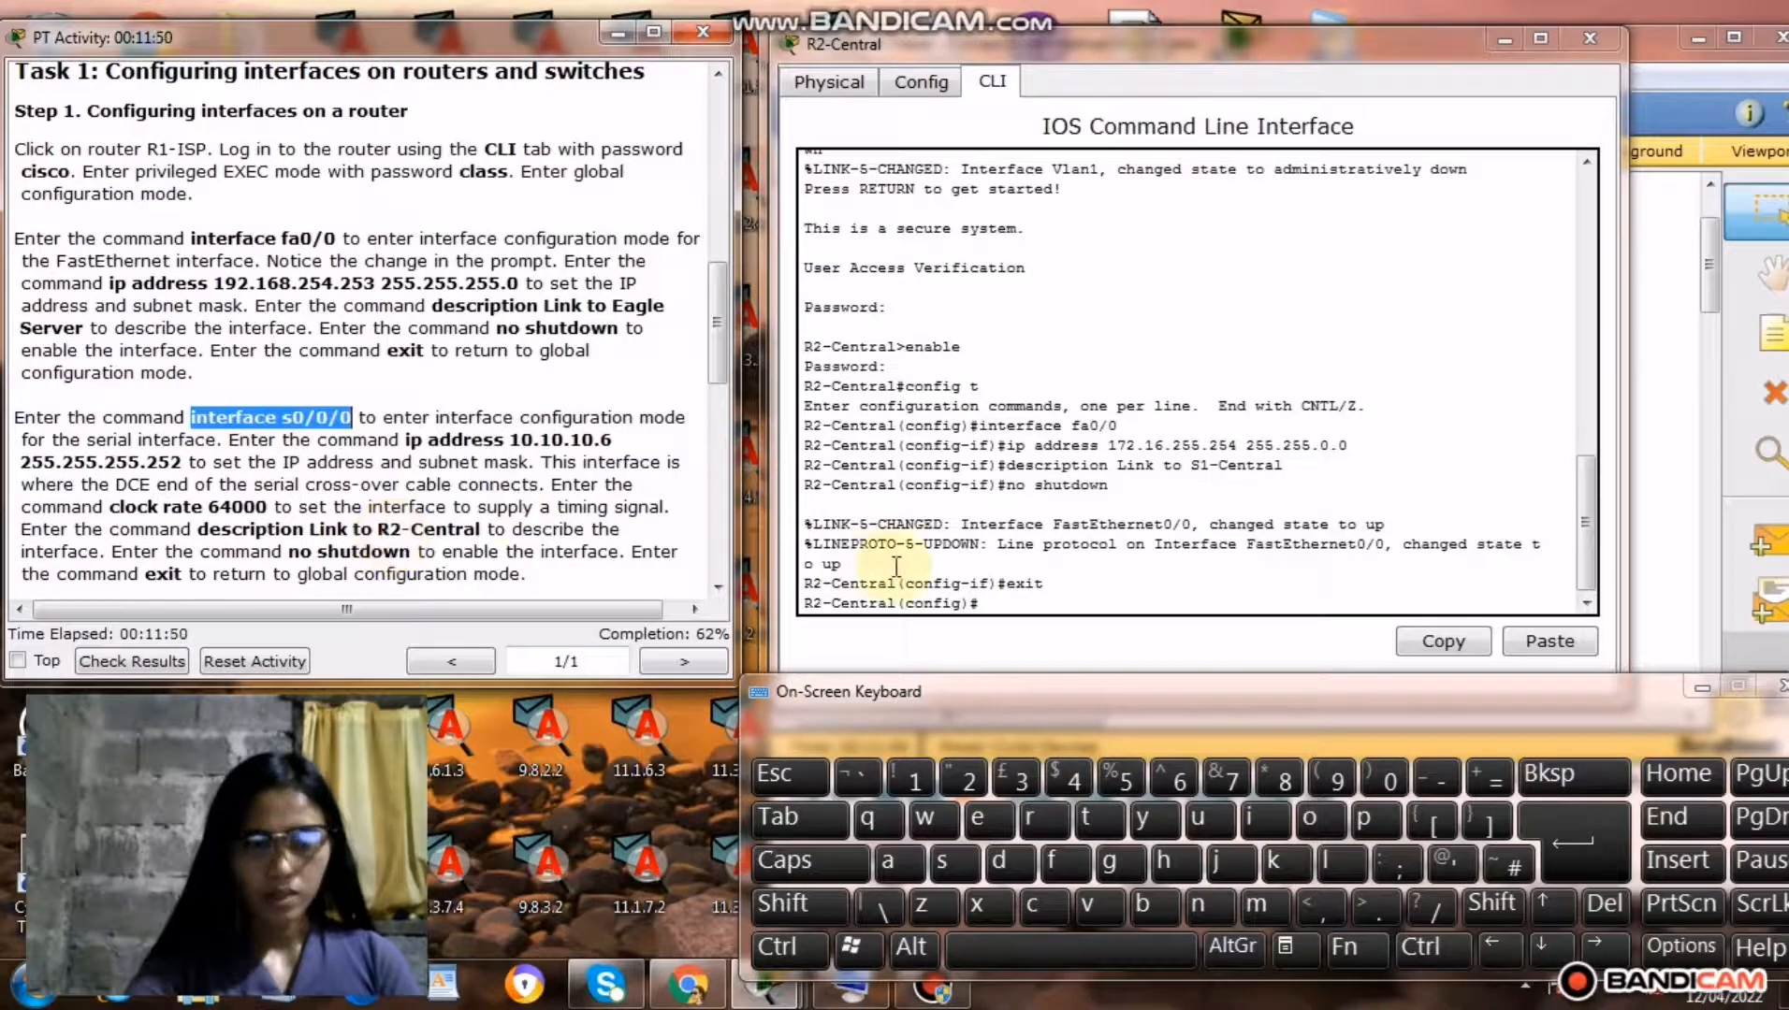
{"action": "left_click", "coordinate": [999, 606]}
{"action": "right_click", "coordinate": [997, 606]}
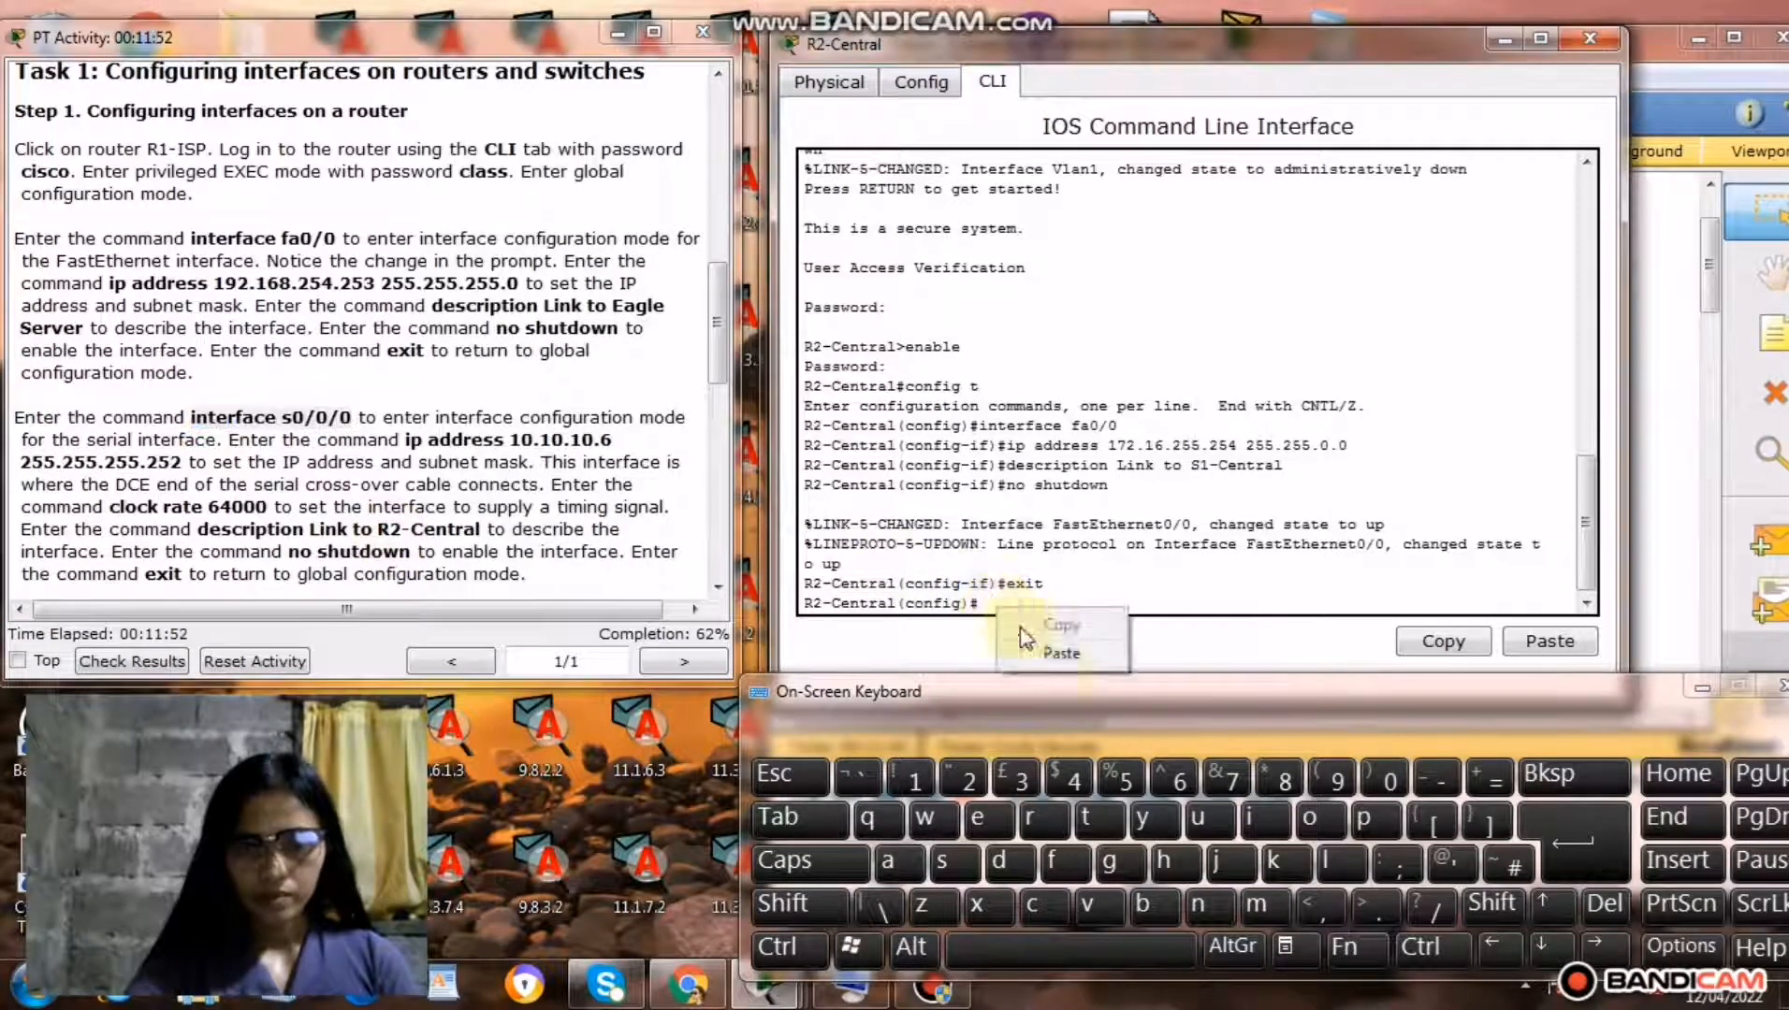
{"action": "left_click", "coordinate": [1059, 654]}
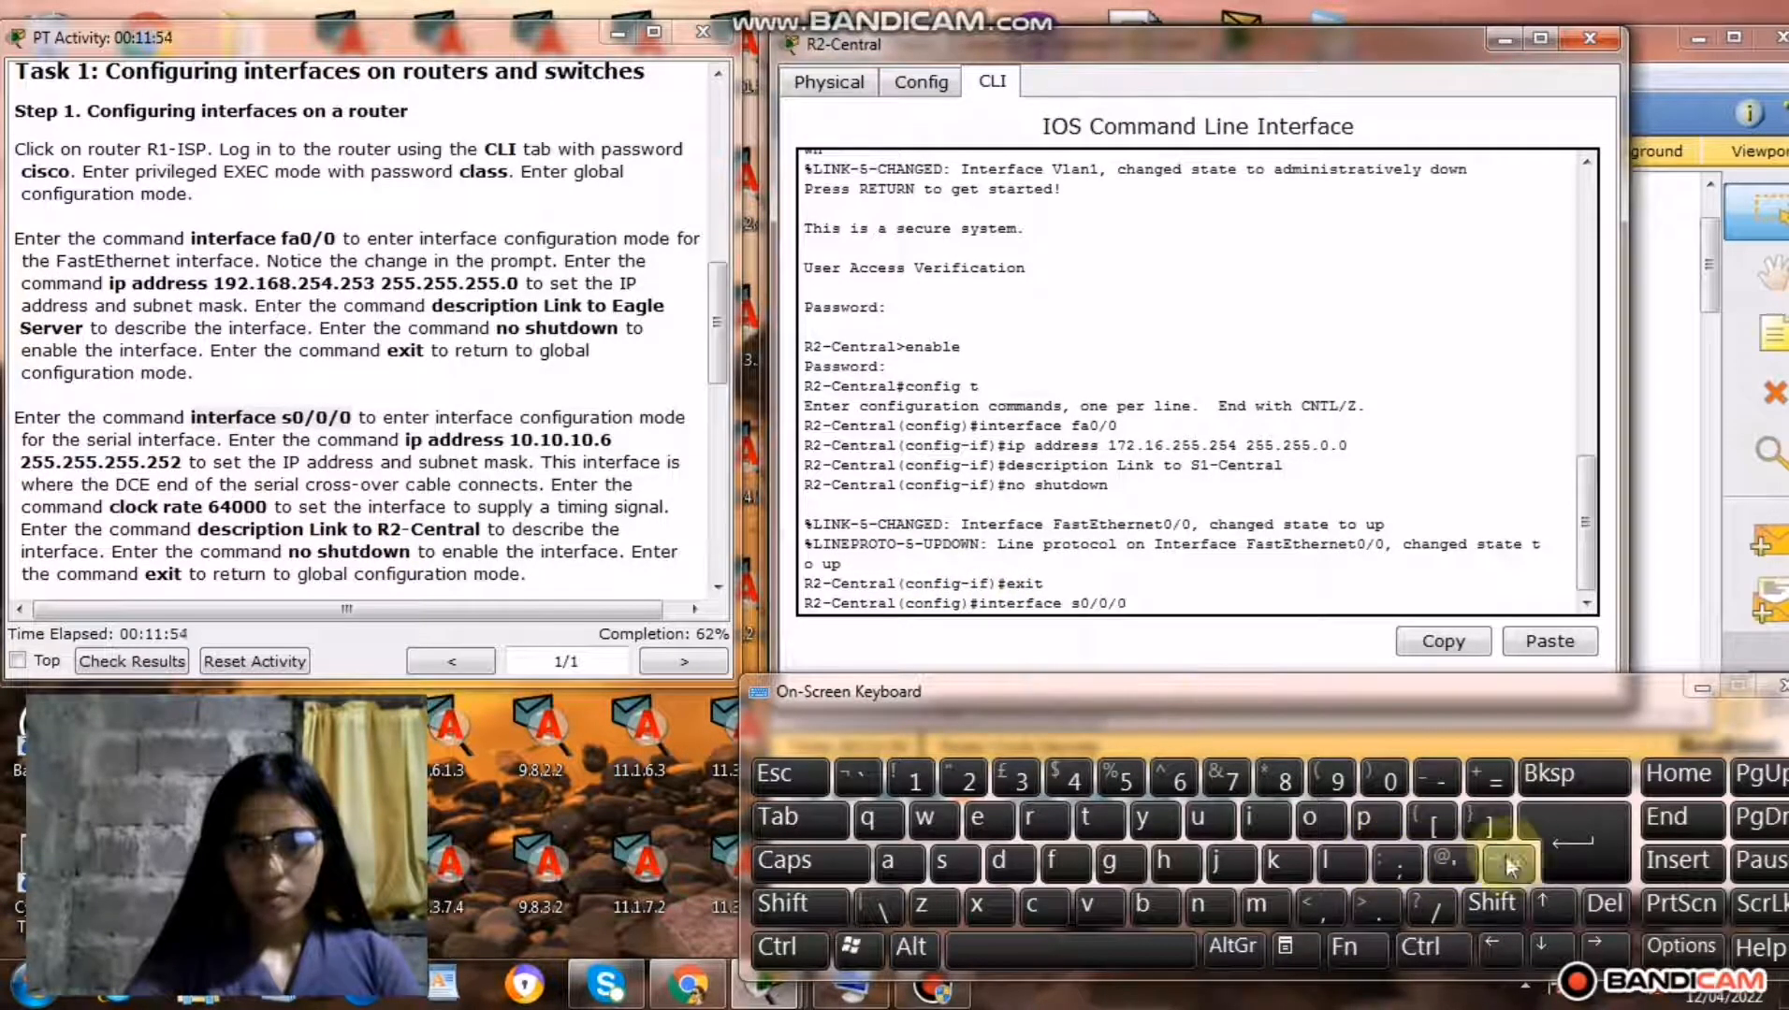
{"action": "left_click", "coordinate": [1547, 843]}
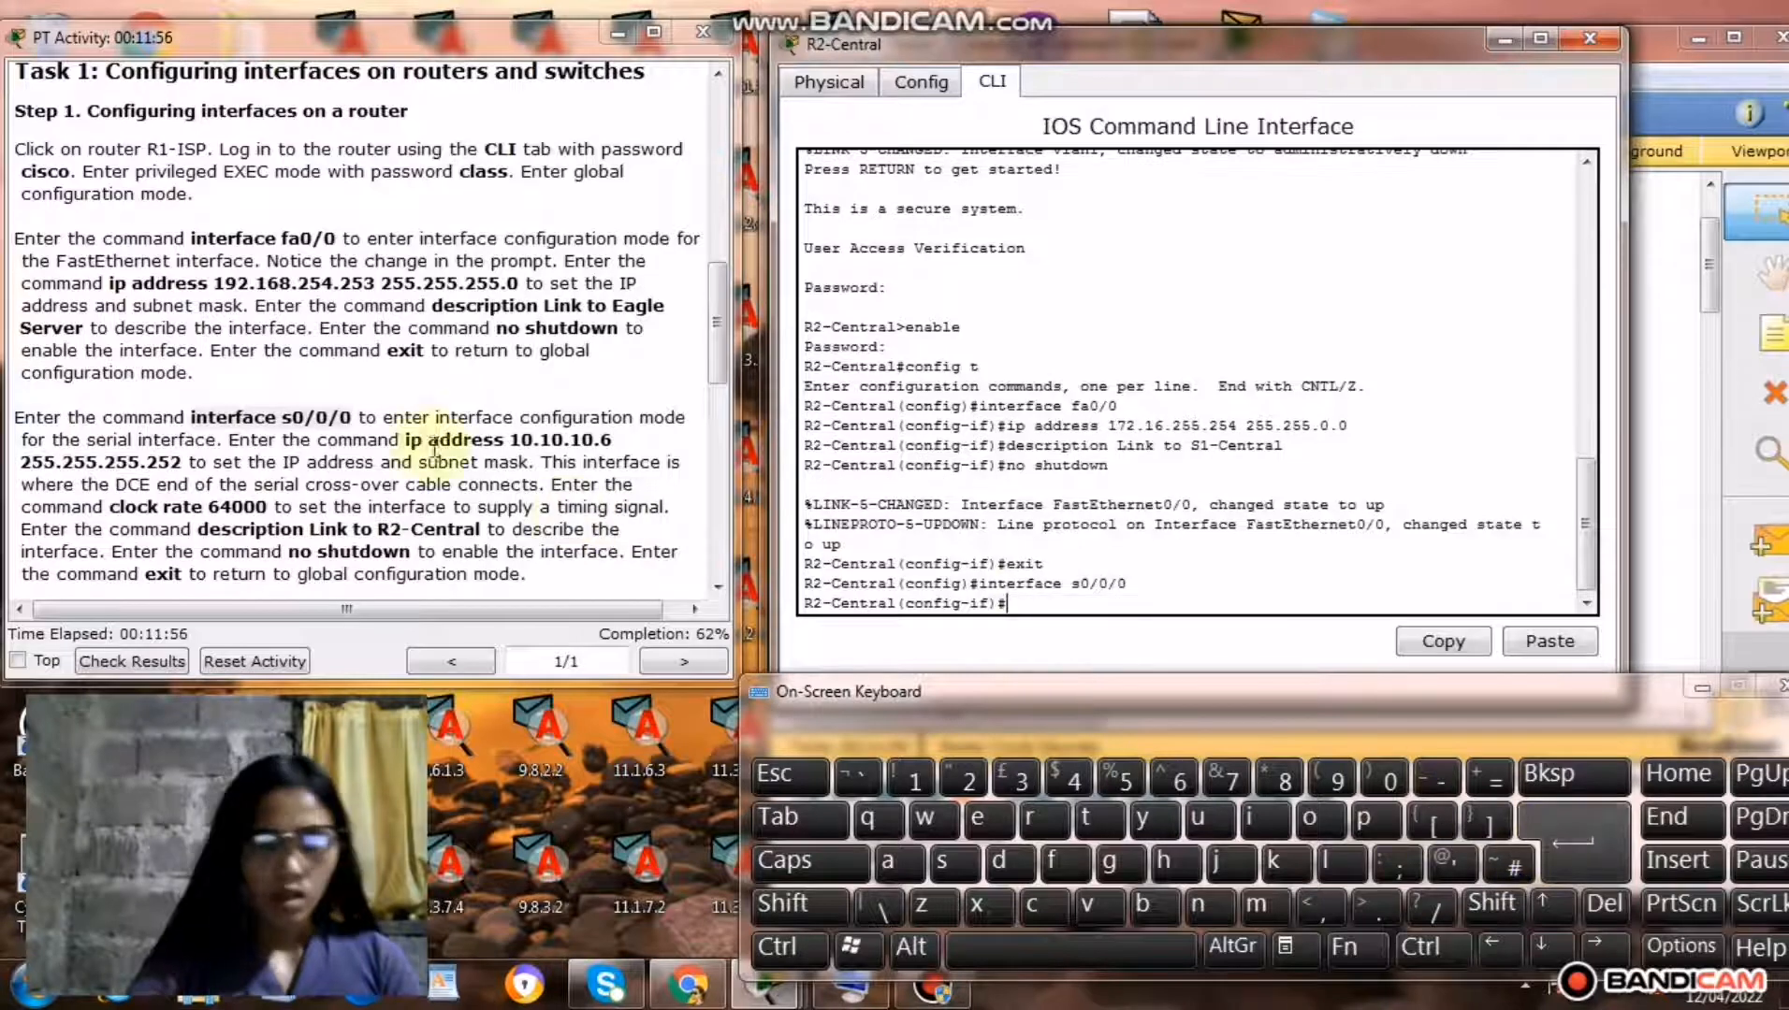
Copy only the words ip address from the Step 1 serial instructions into R2-Central's interface prompt, followed by a space.
{"action": "left_click_drag", "start_coordinate": [406, 439], "coordinate": [516, 439]}
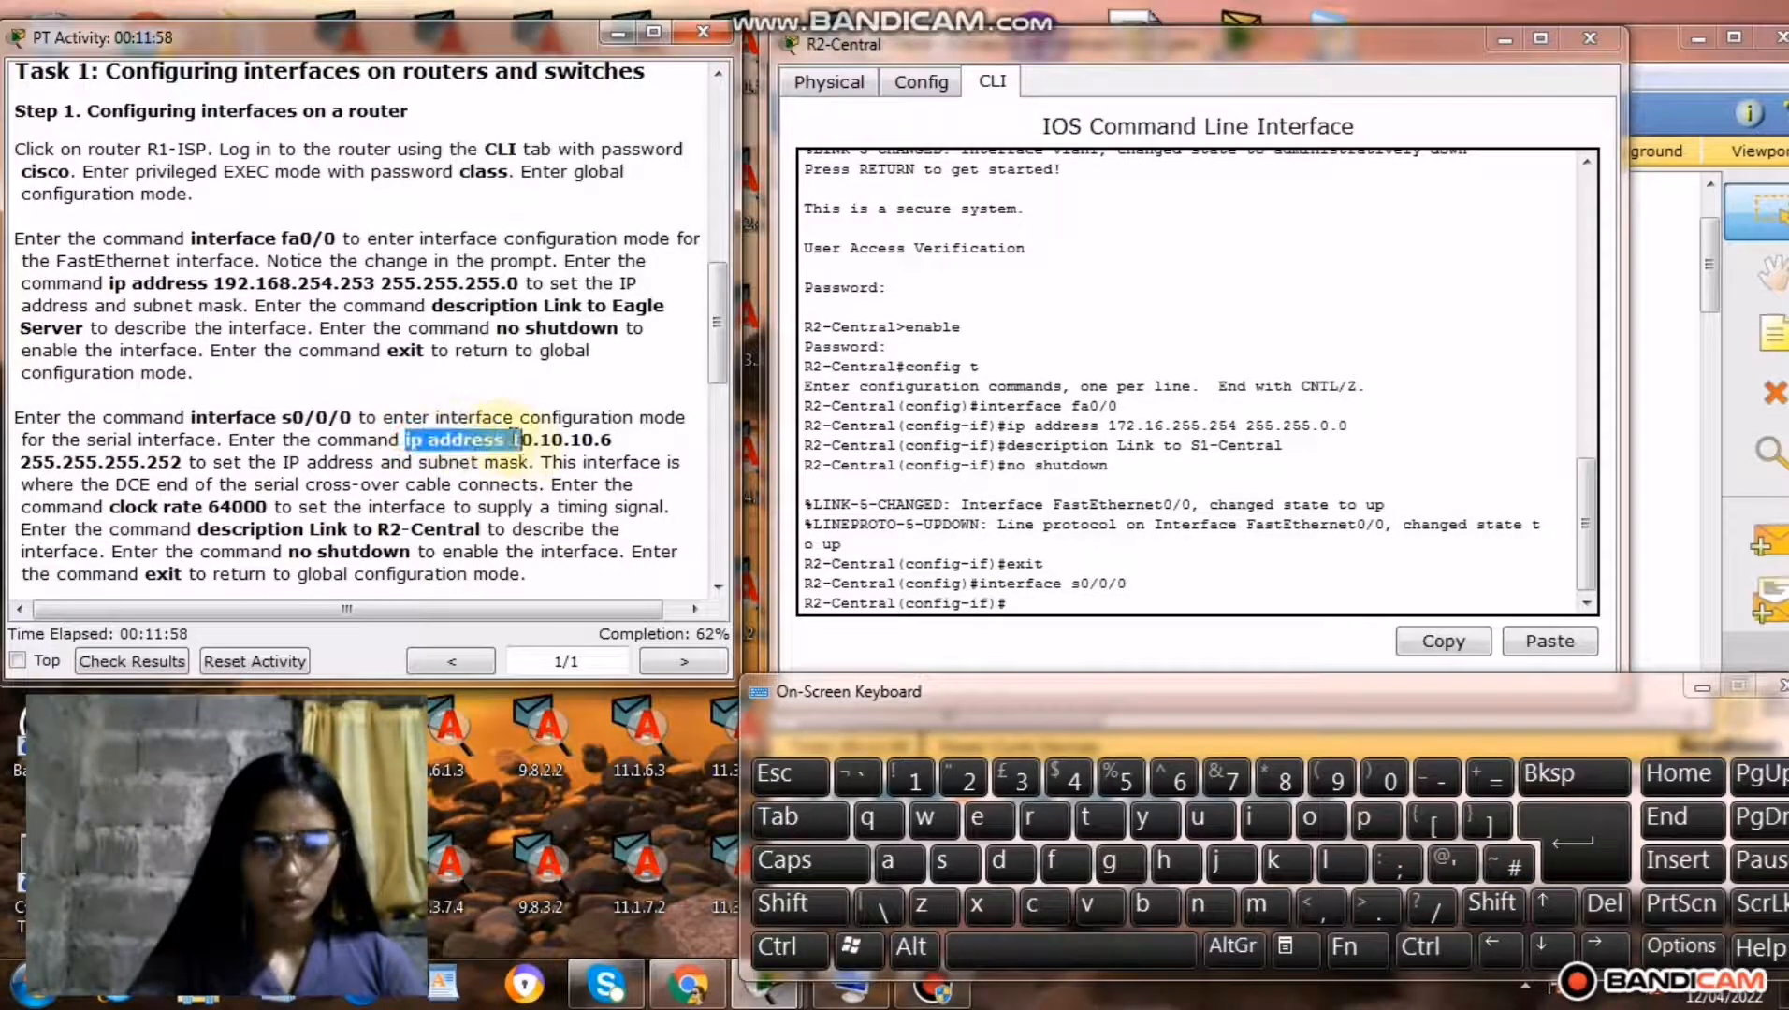
{"action": "right_click", "coordinate": [474, 441]}
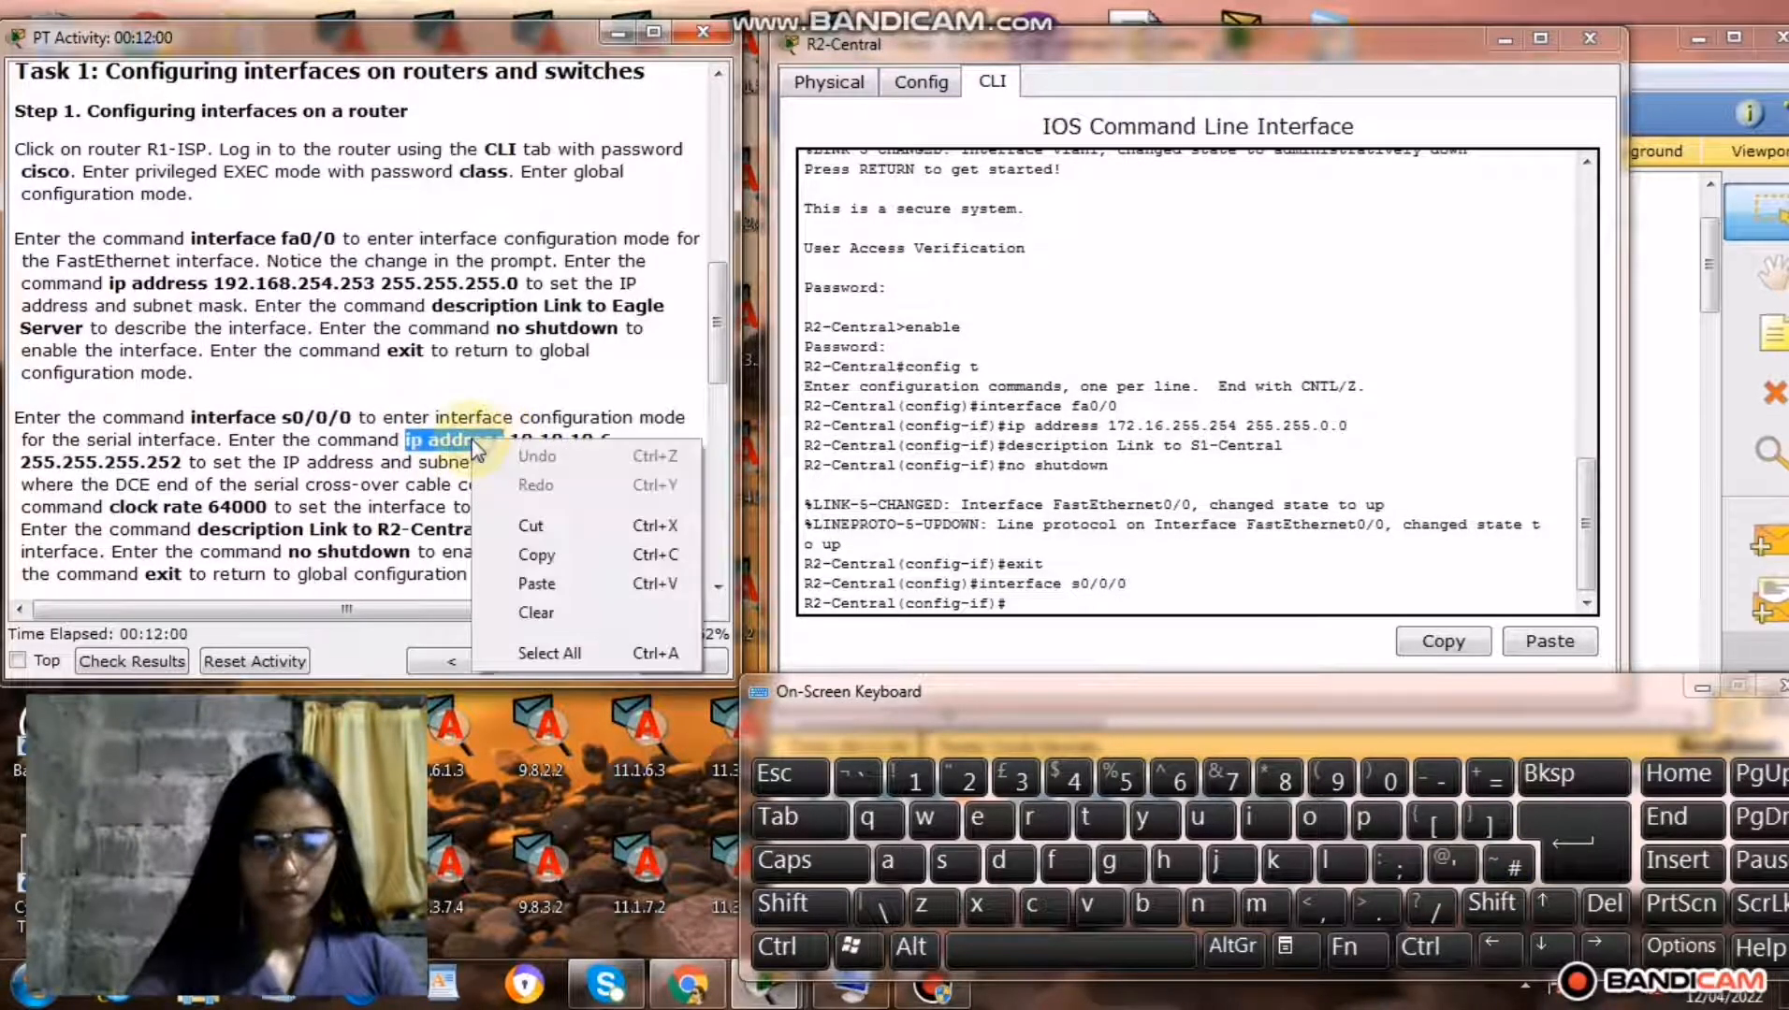
{"action": "left_click", "coordinate": [537, 555]}
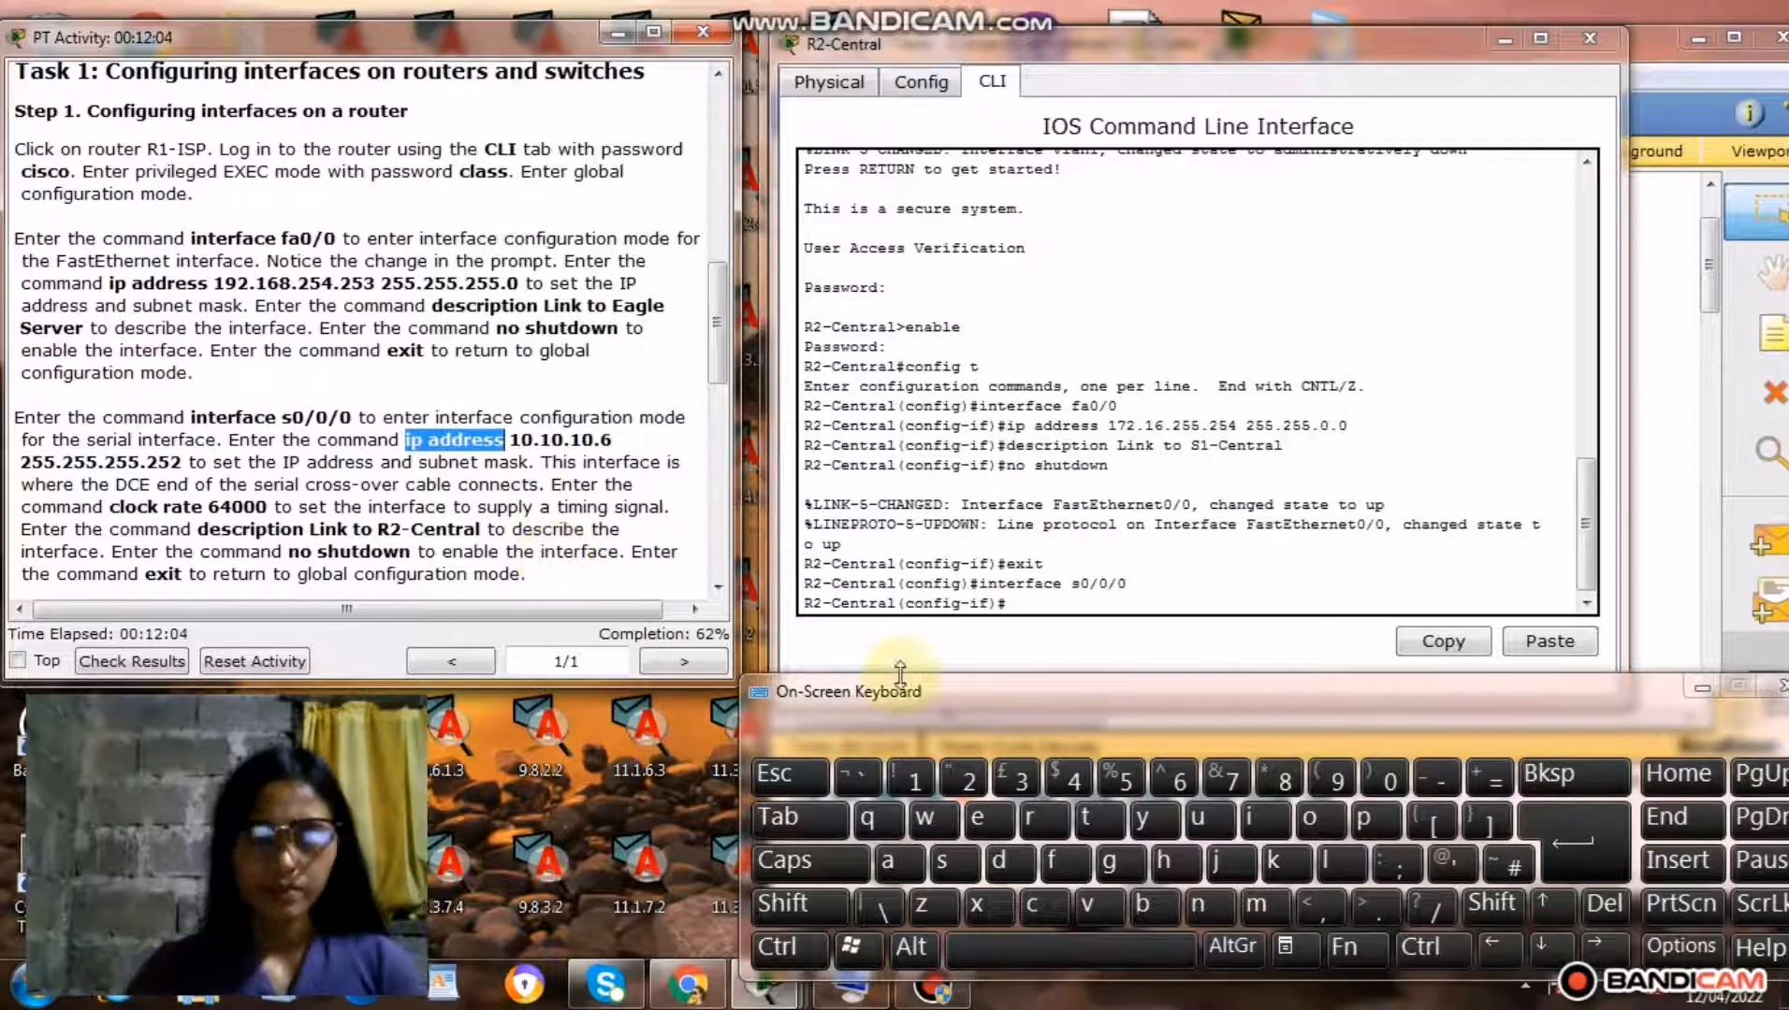
{"action": "left_click", "coordinate": [1027, 604]}
{"action": "right_click", "coordinate": [1026, 604]}
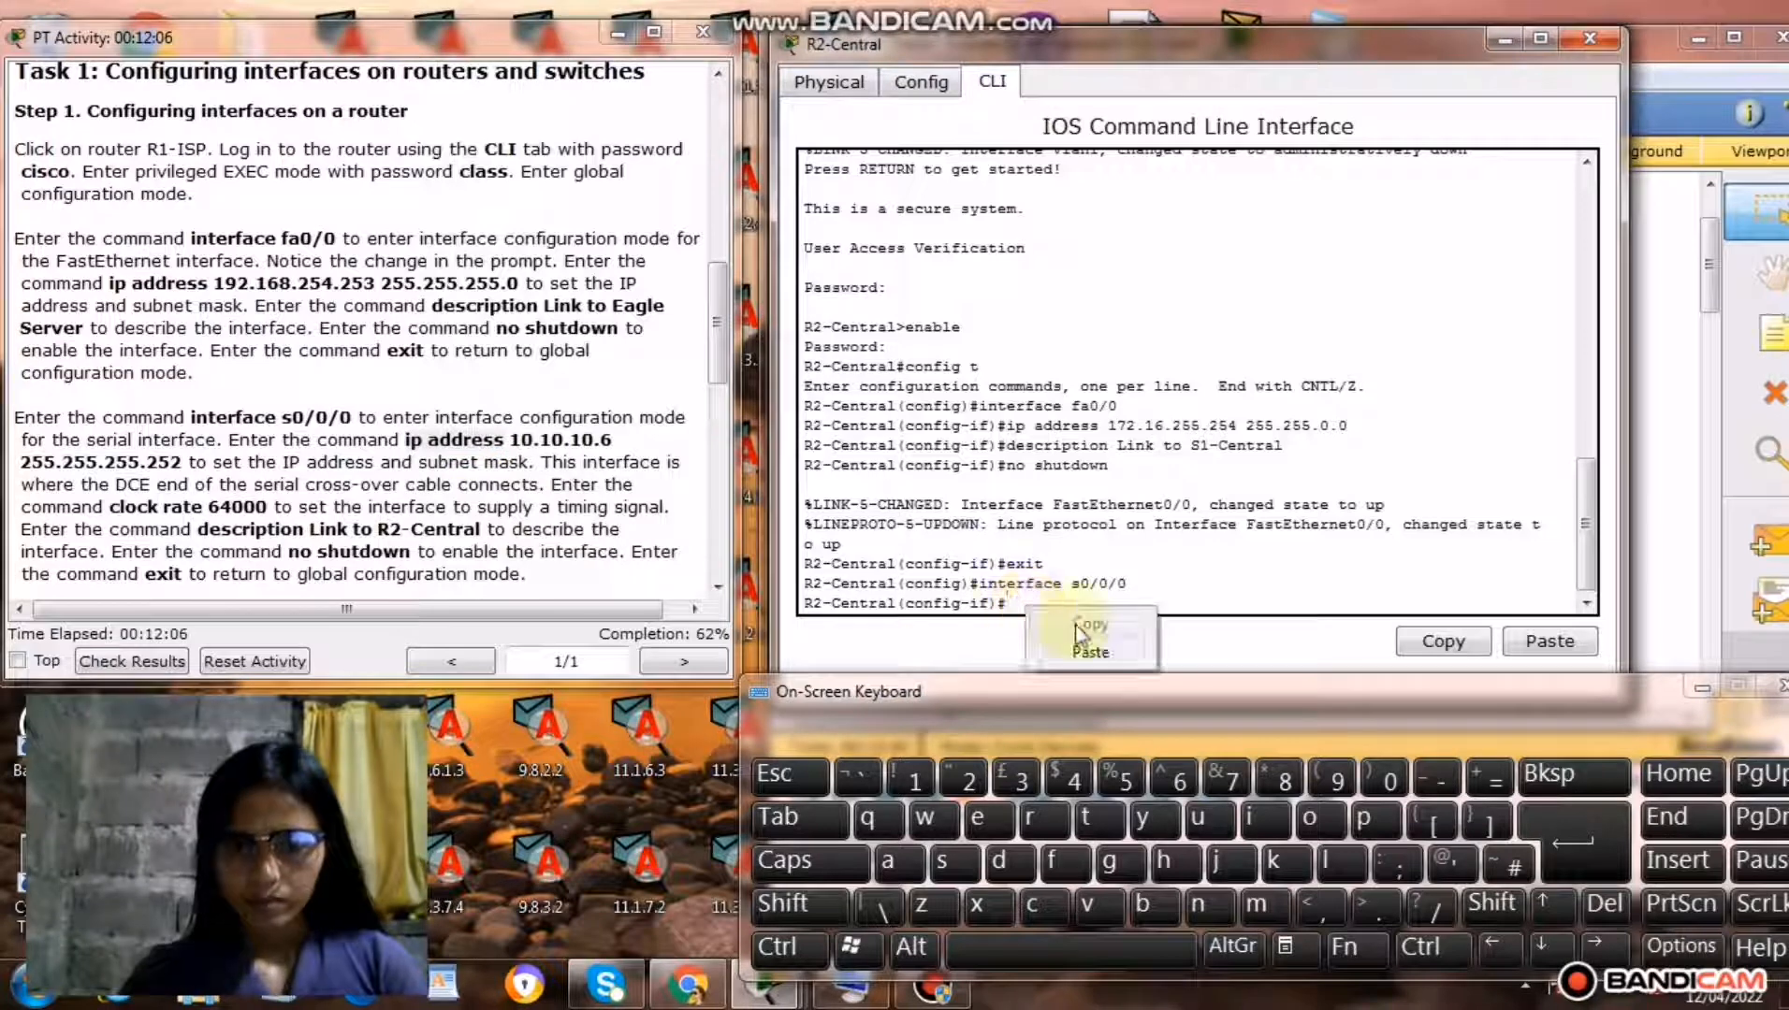
{"action": "left_click", "coordinate": [1078, 651]}
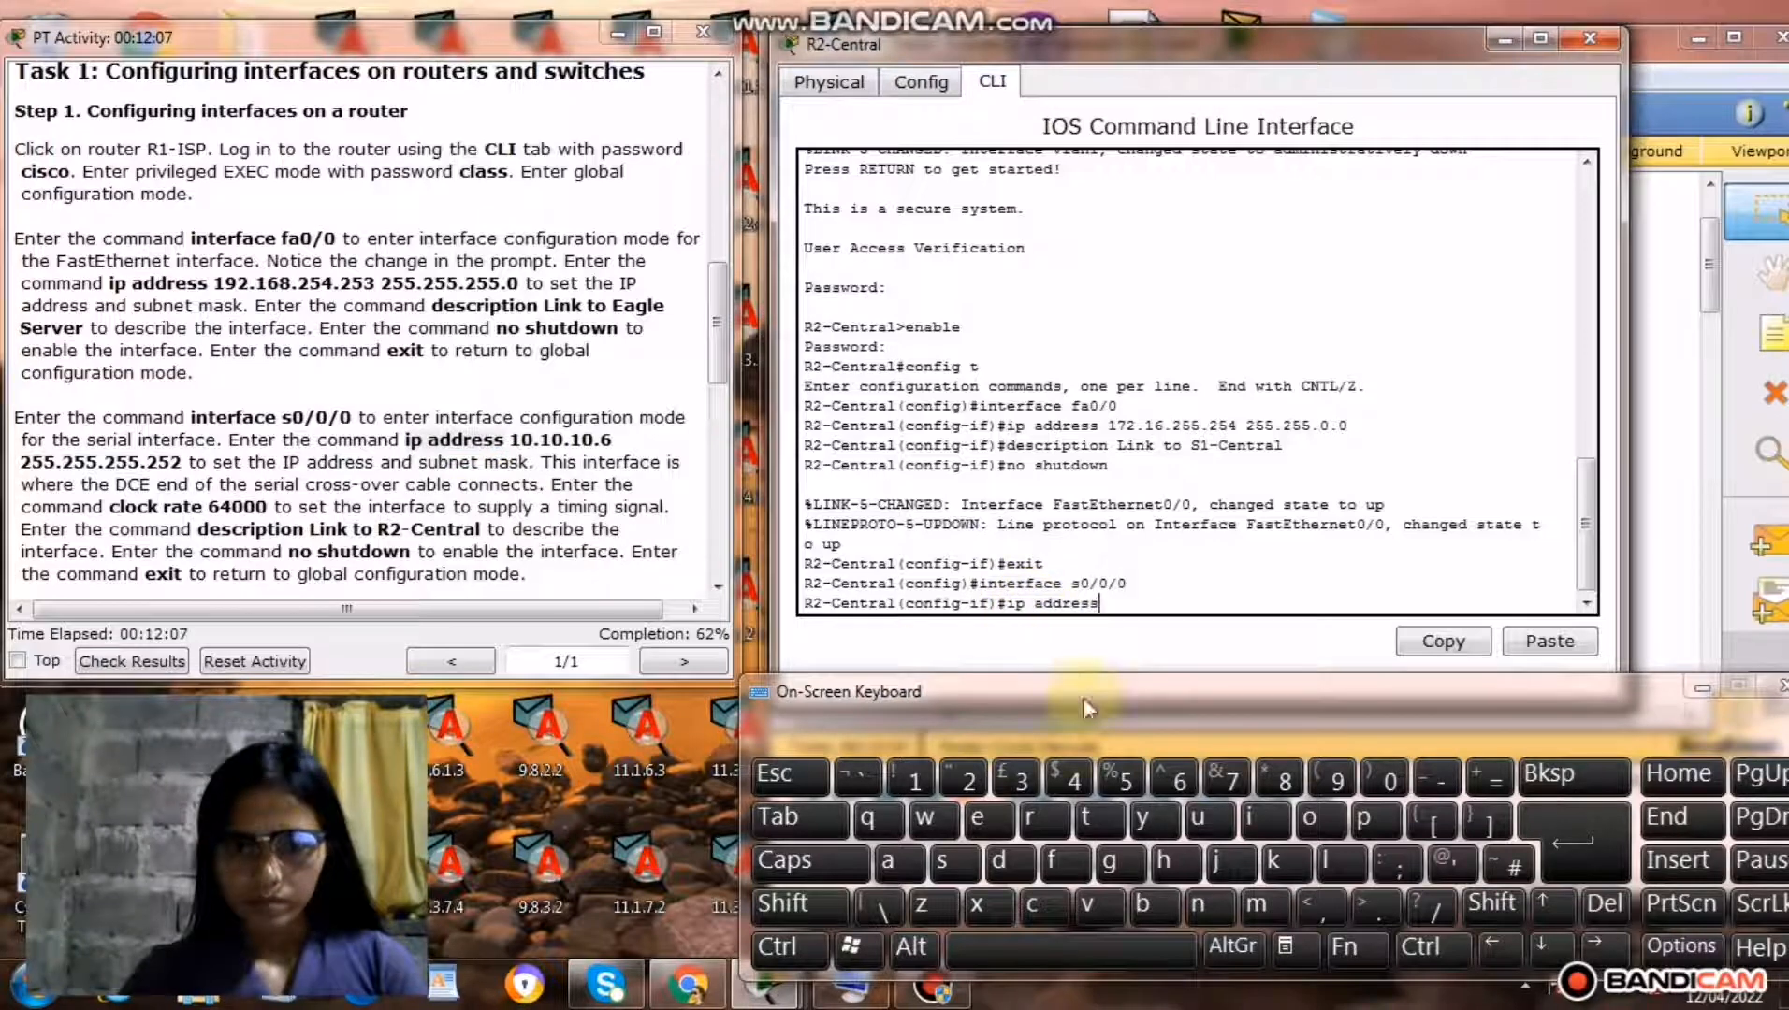
{"action": "left_click", "coordinate": [1072, 956]}
Add R2-Central's S0/0/0 address 10.10.10.5 from the addressing table to the ip address command, followed by a space.
{"action": "left_click_drag", "start_coordinate": [721, 319], "coordinate": [725, 178]}
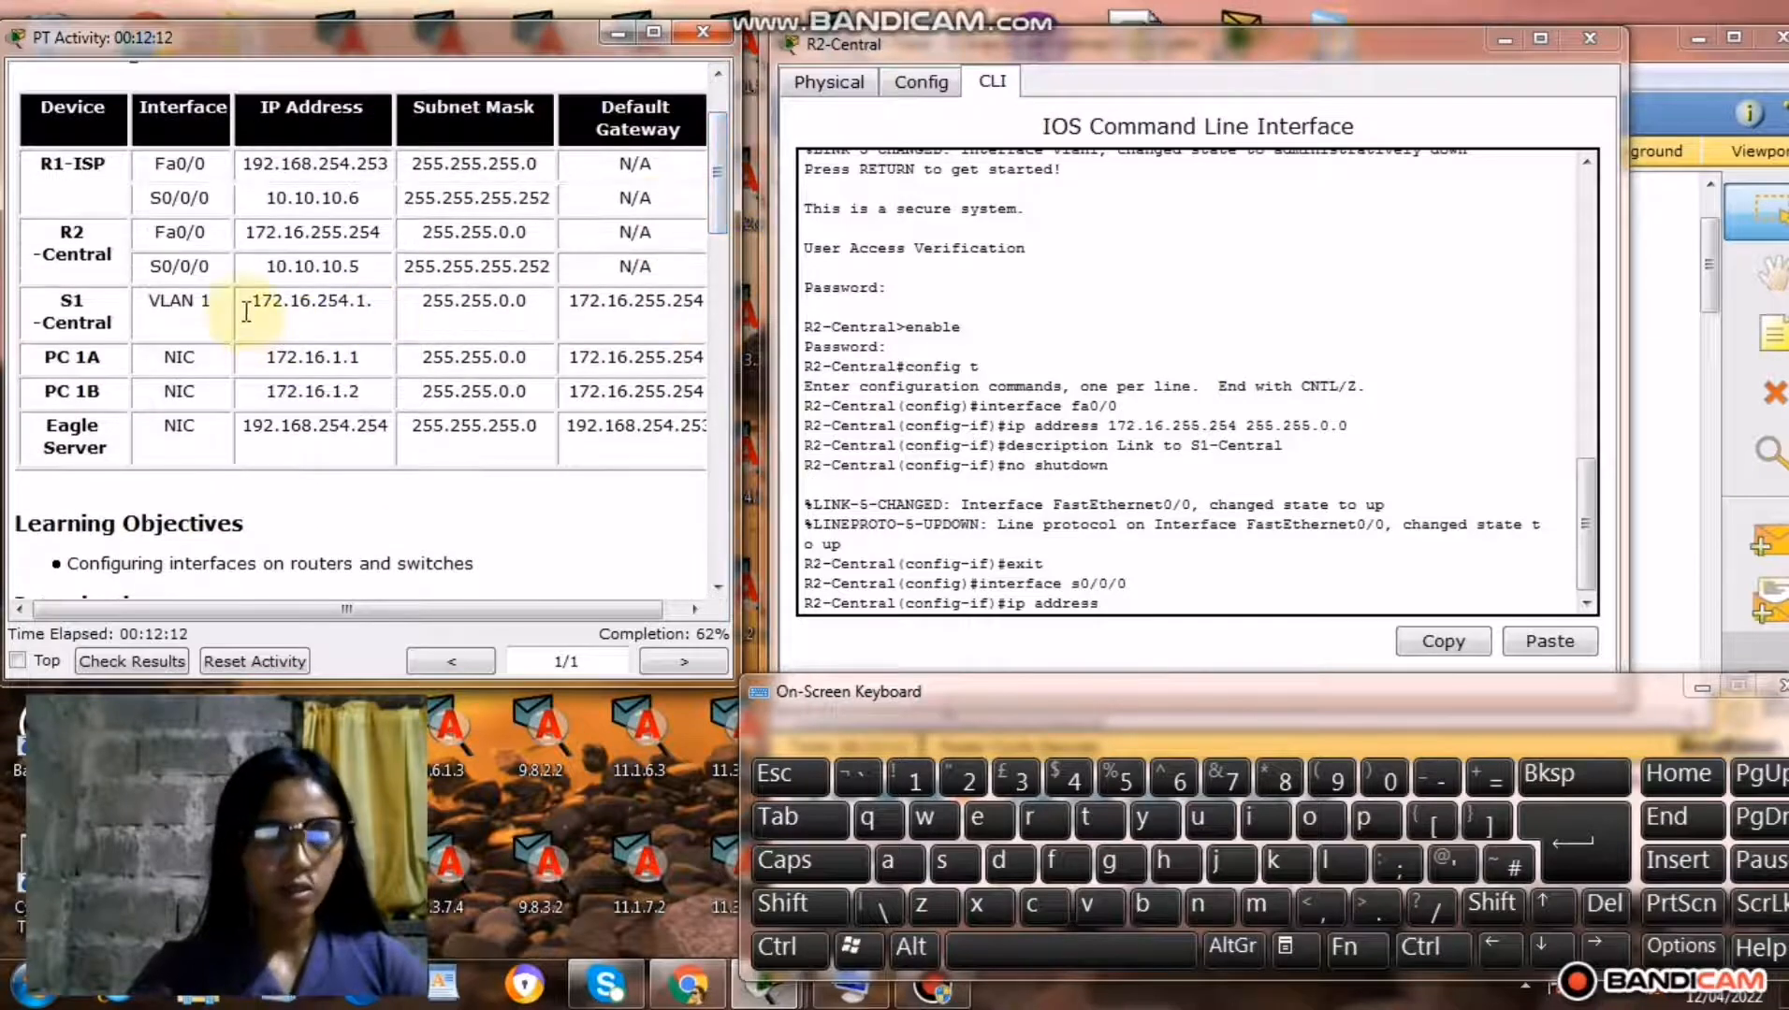
{"action": "left_click_drag", "start_coordinate": [268, 270], "coordinate": [359, 270]}
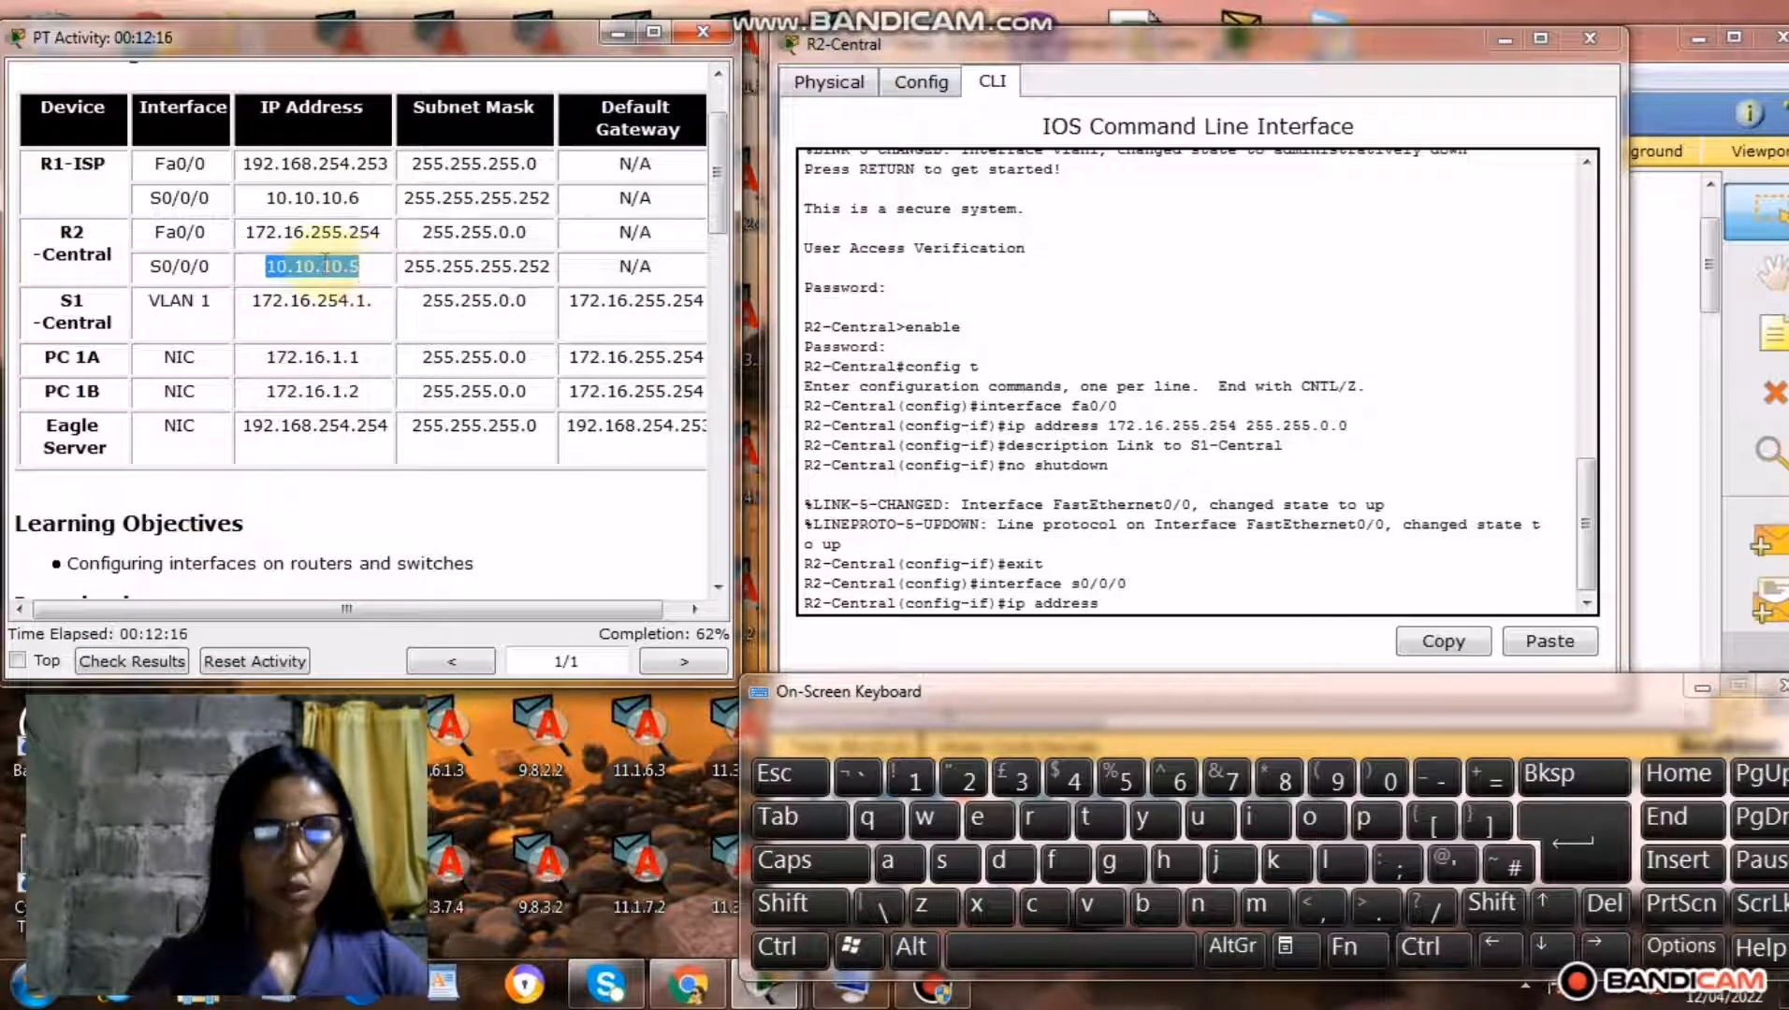
{"action": "right_click", "coordinate": [323, 267]}
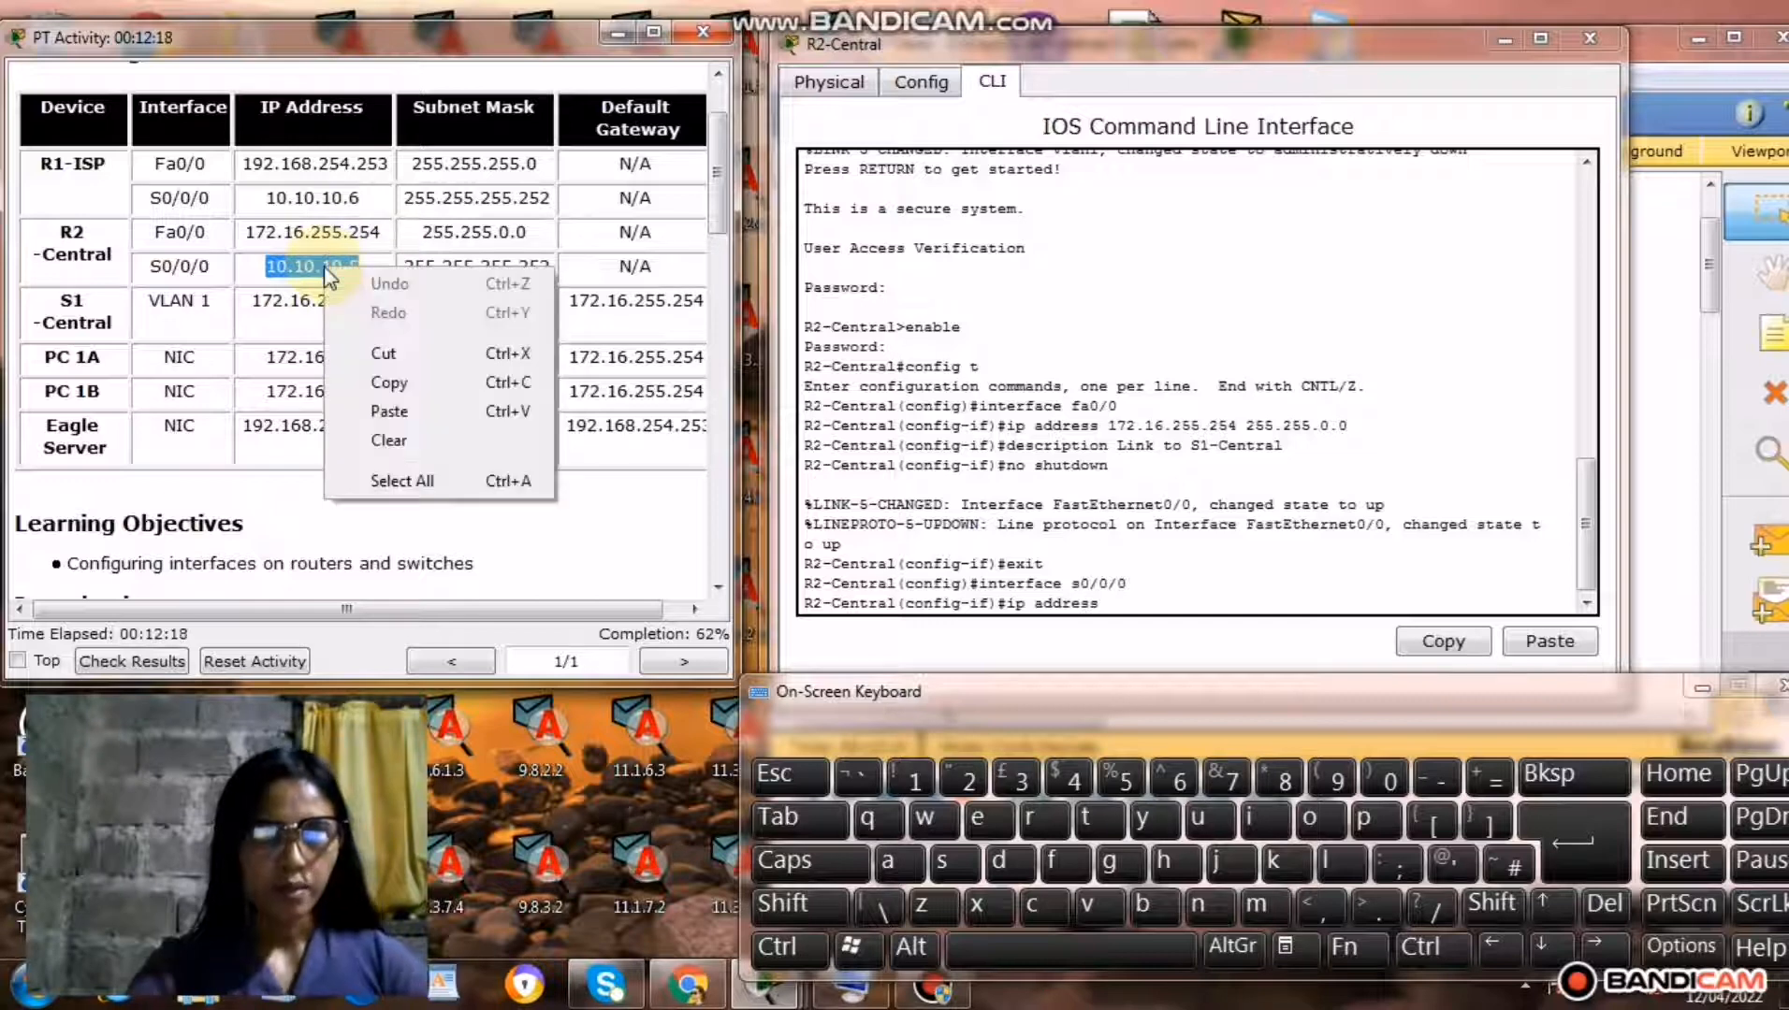
{"action": "left_click", "coordinate": [407, 384]}
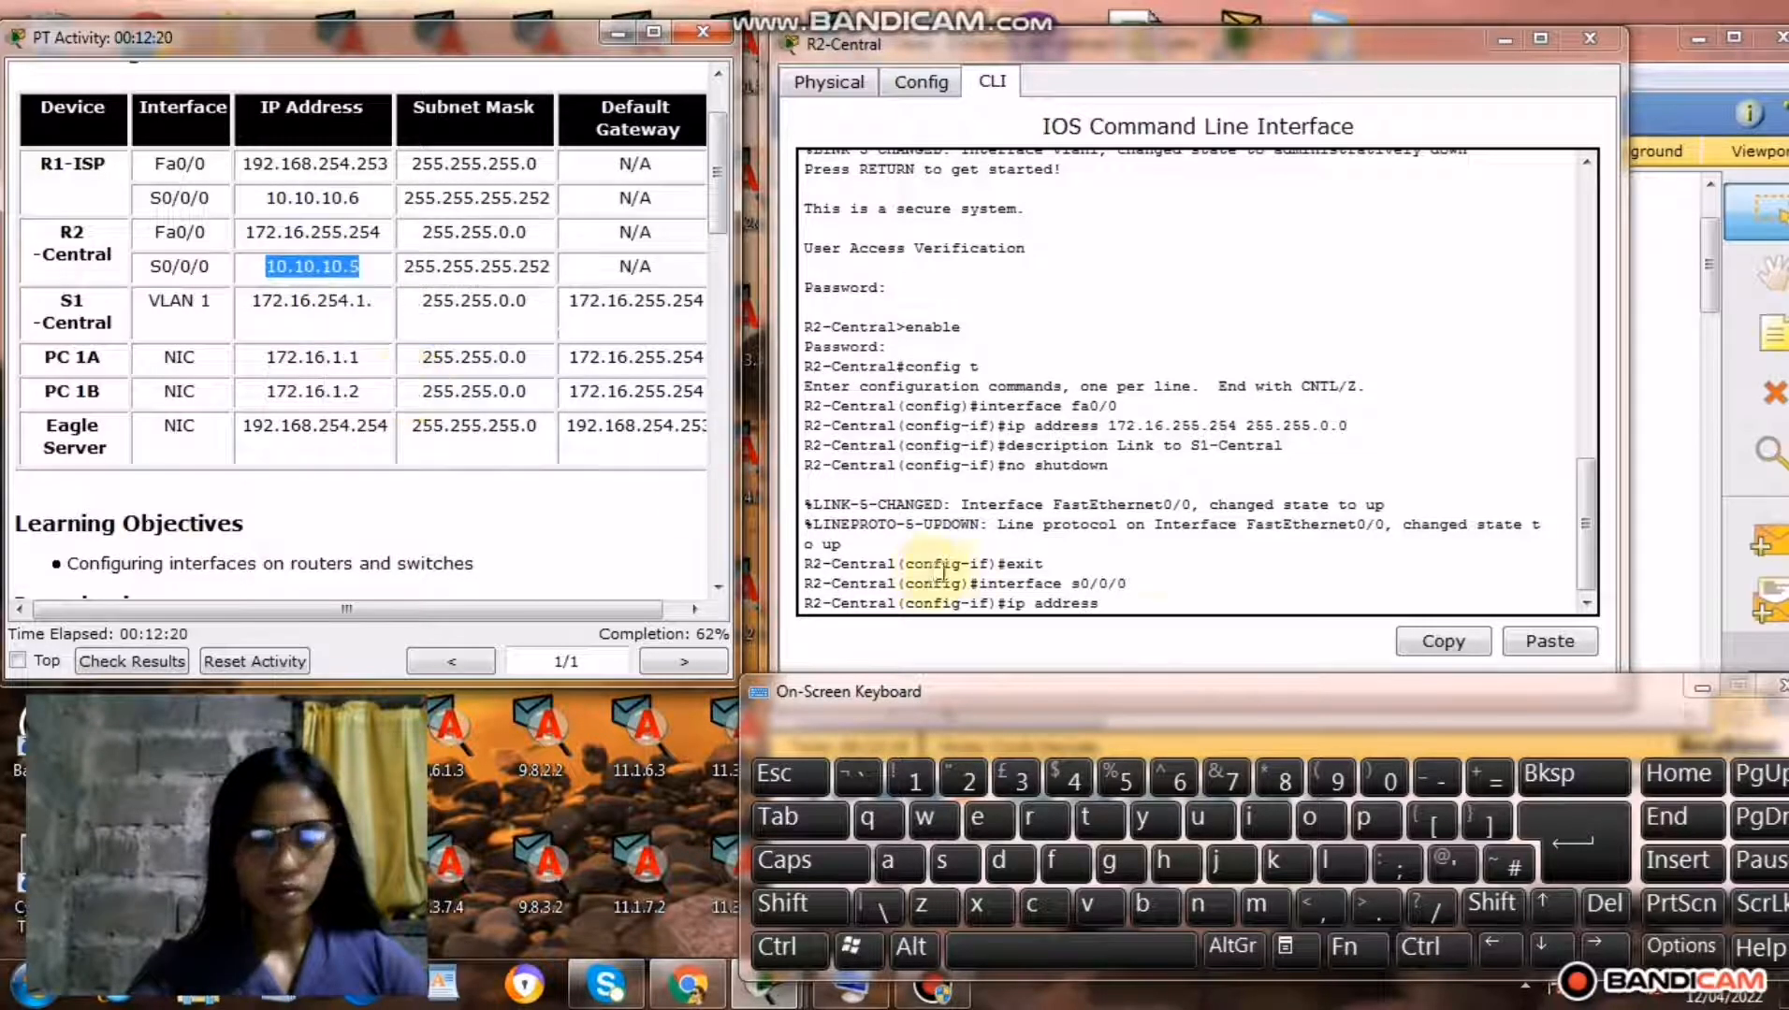
{"action": "right_click", "coordinate": [1119, 603]}
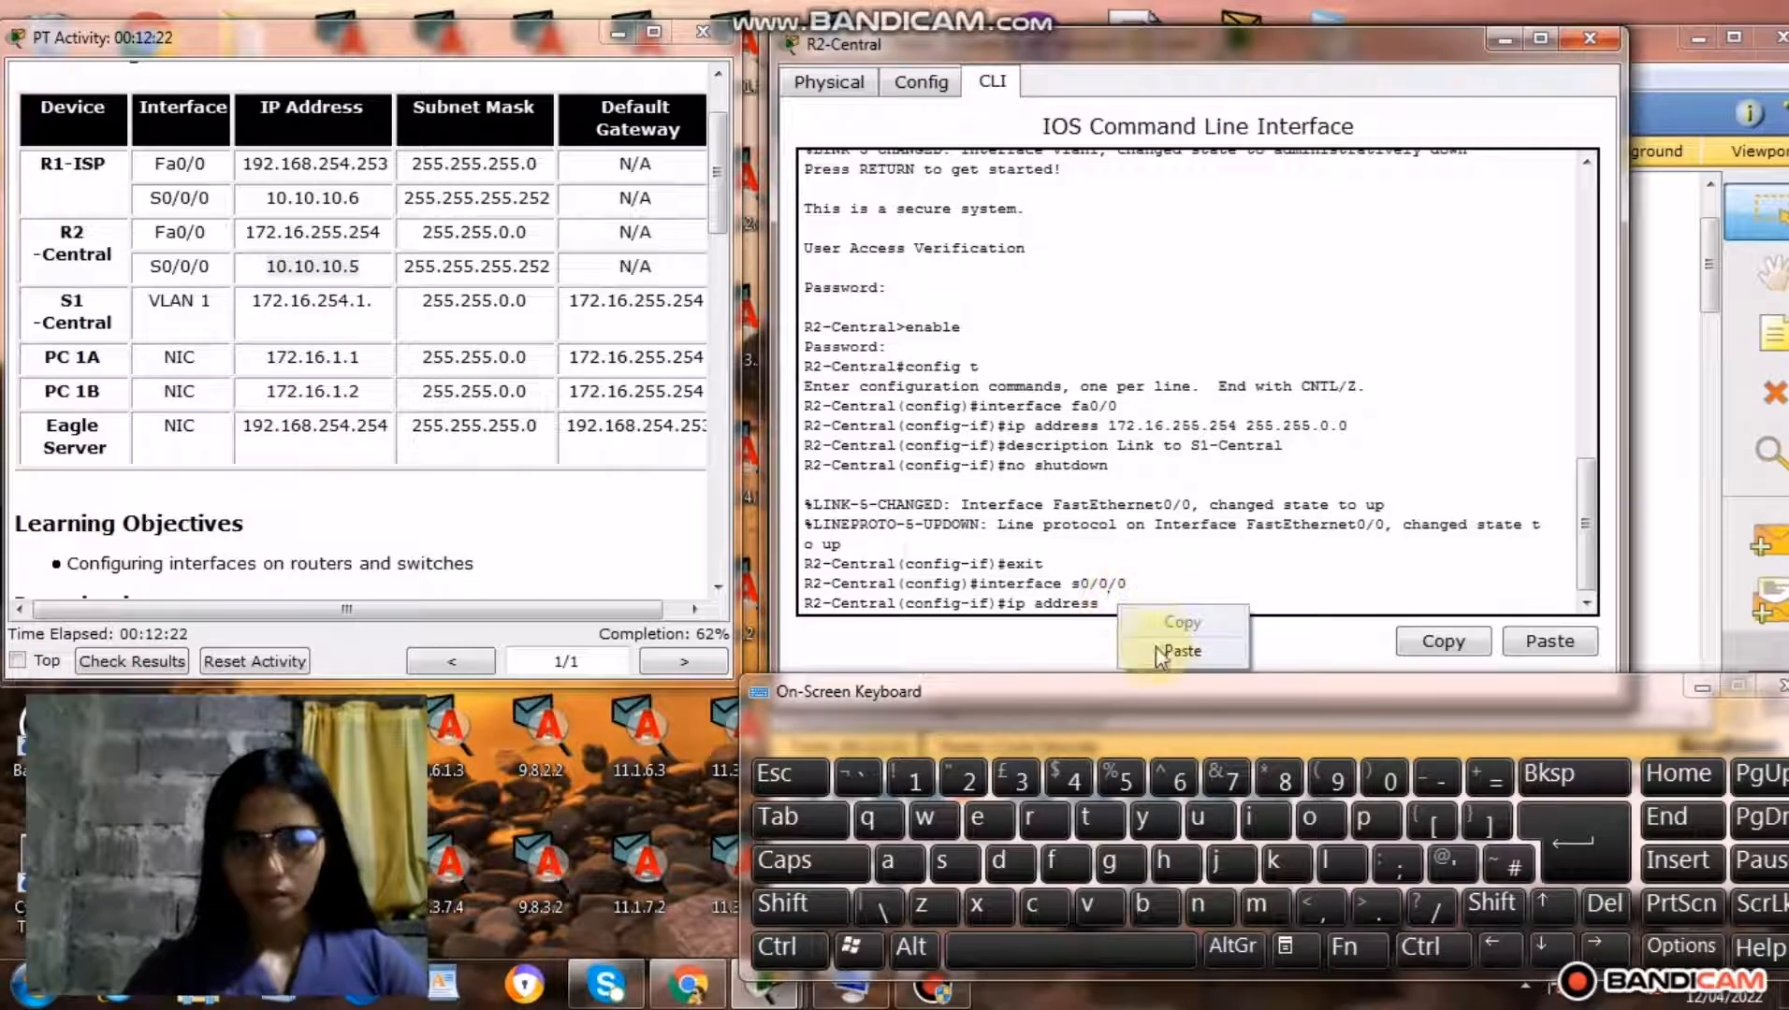
{"action": "left_click", "coordinate": [1158, 658]}
{"action": "left_click", "coordinate": [1062, 955]}
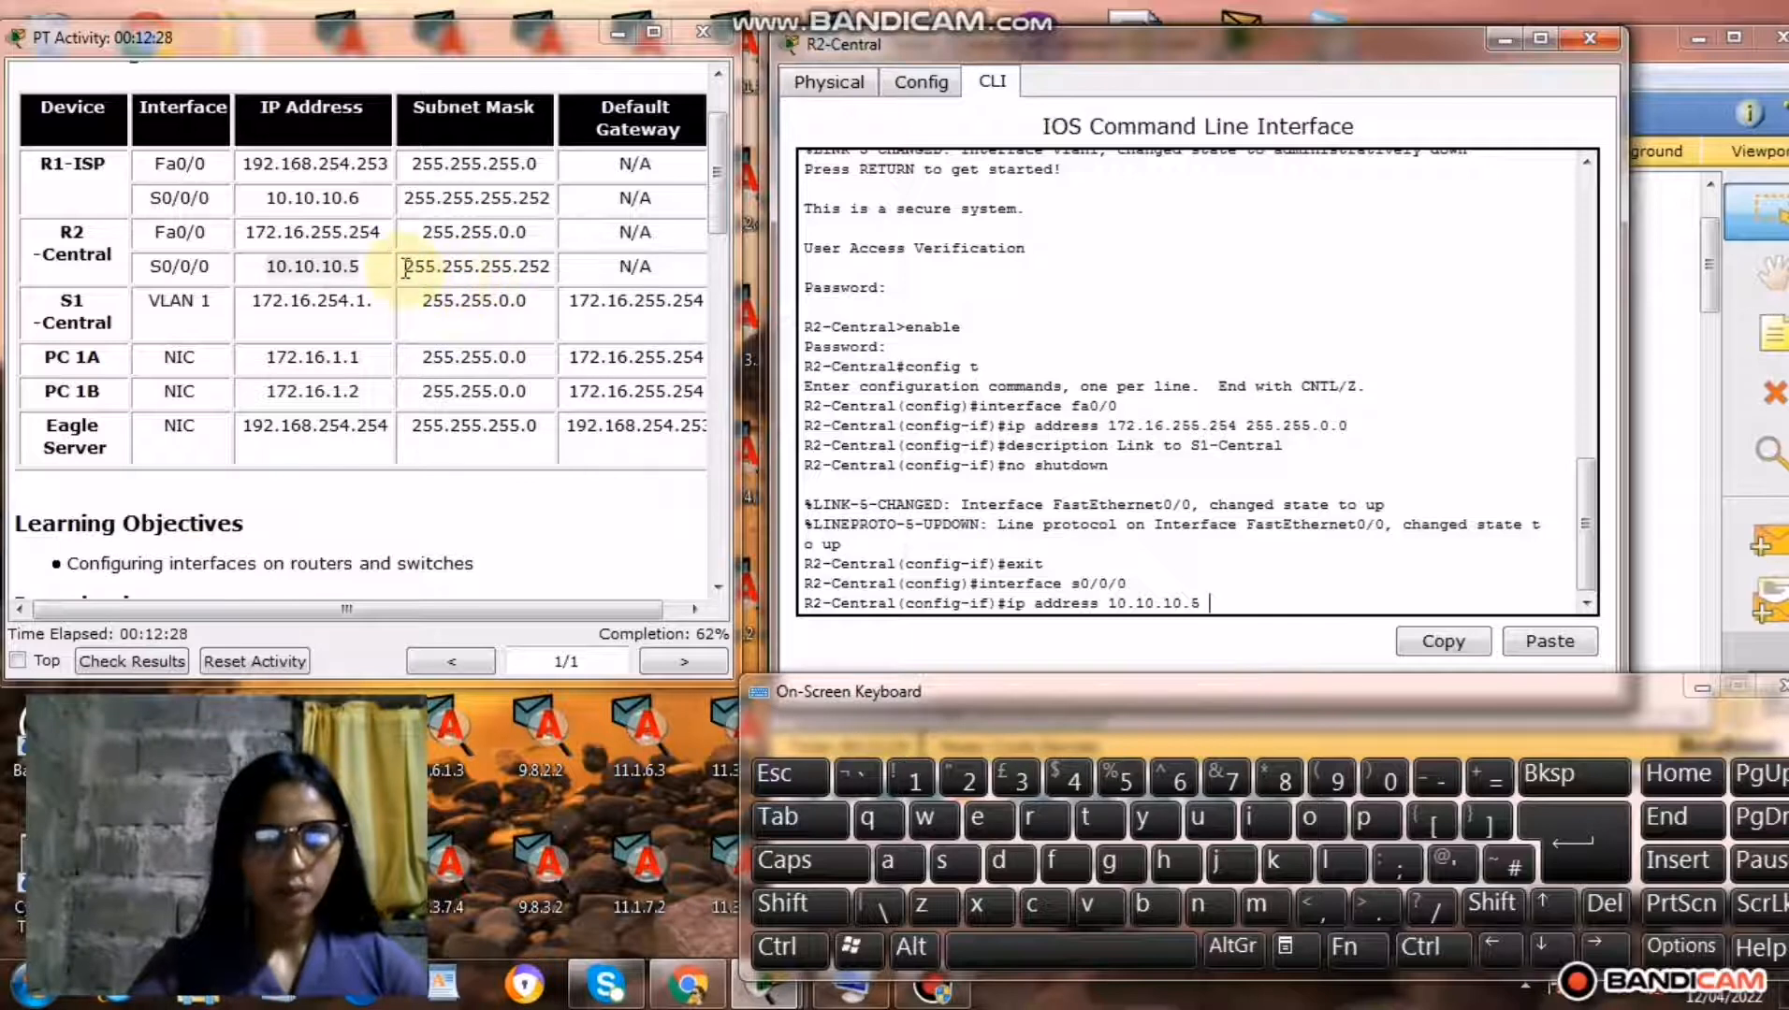
Add the S0/0/0 subnet mask 255.255.255.252 from the addressing table to the ip address command and run it on R2-Central.
{"action": "left_click_drag", "start_coordinate": [405, 268], "coordinate": [586, 271]}
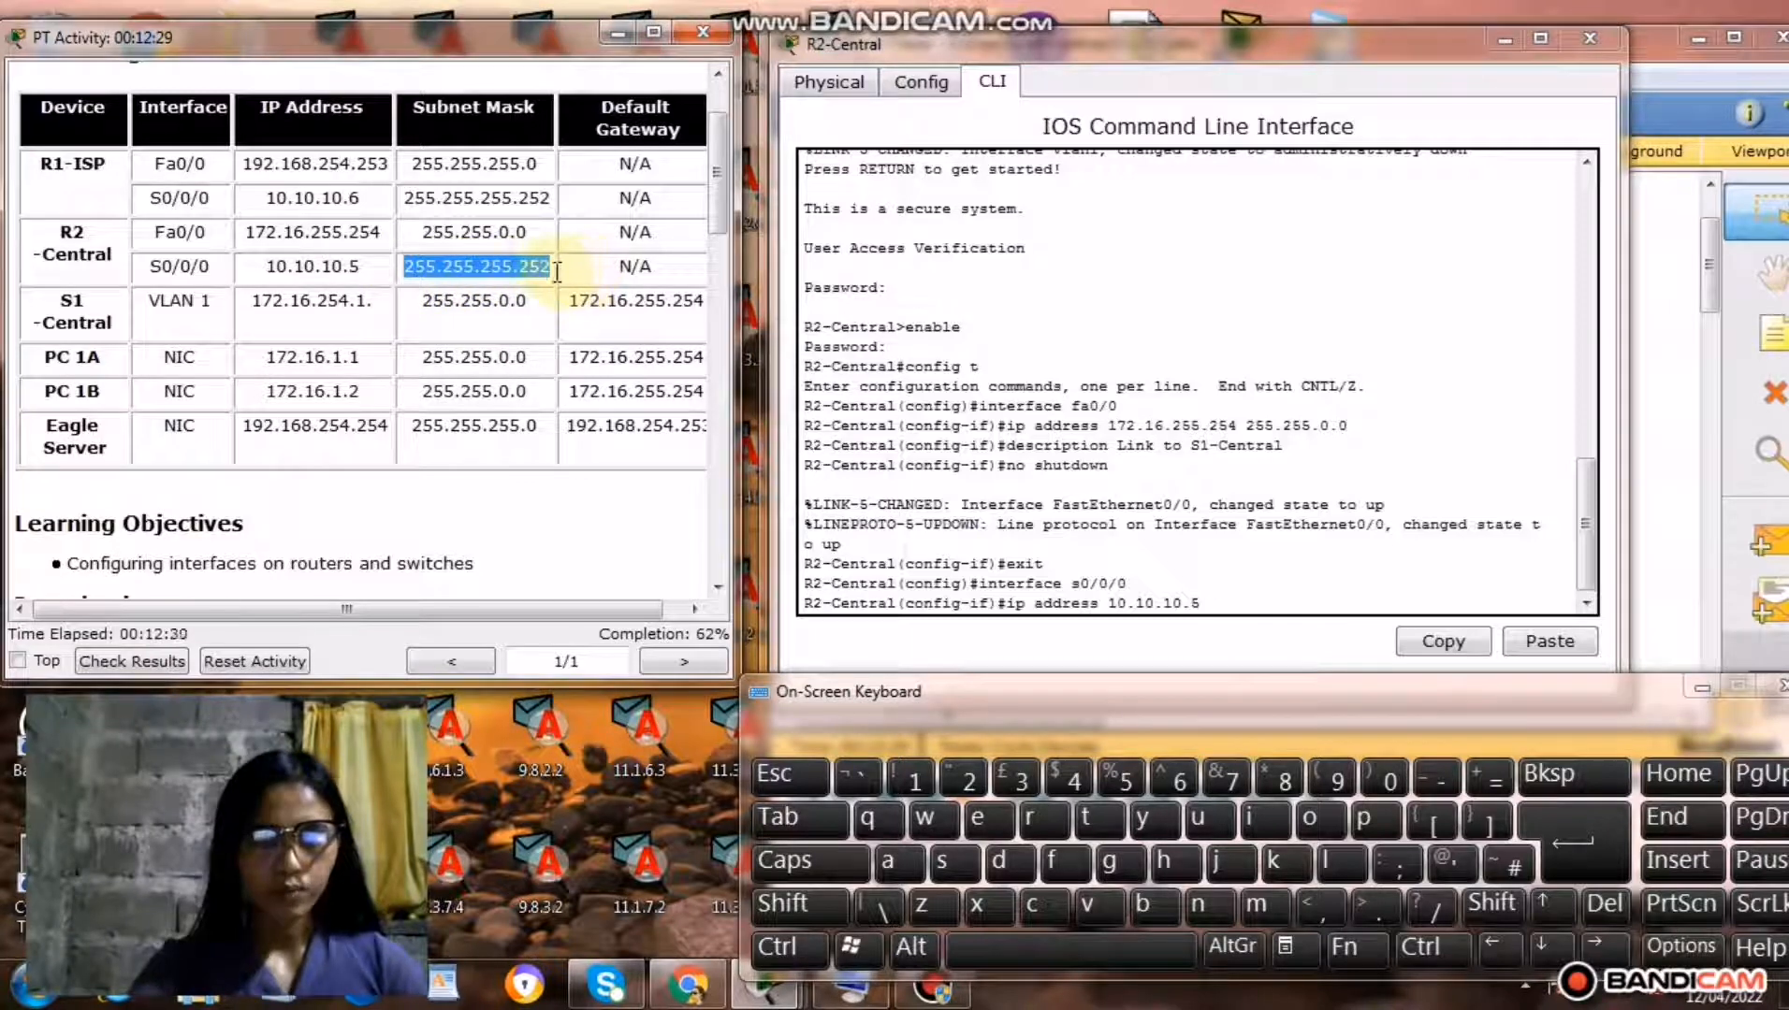
{"action": "right_click", "coordinate": [497, 266]}
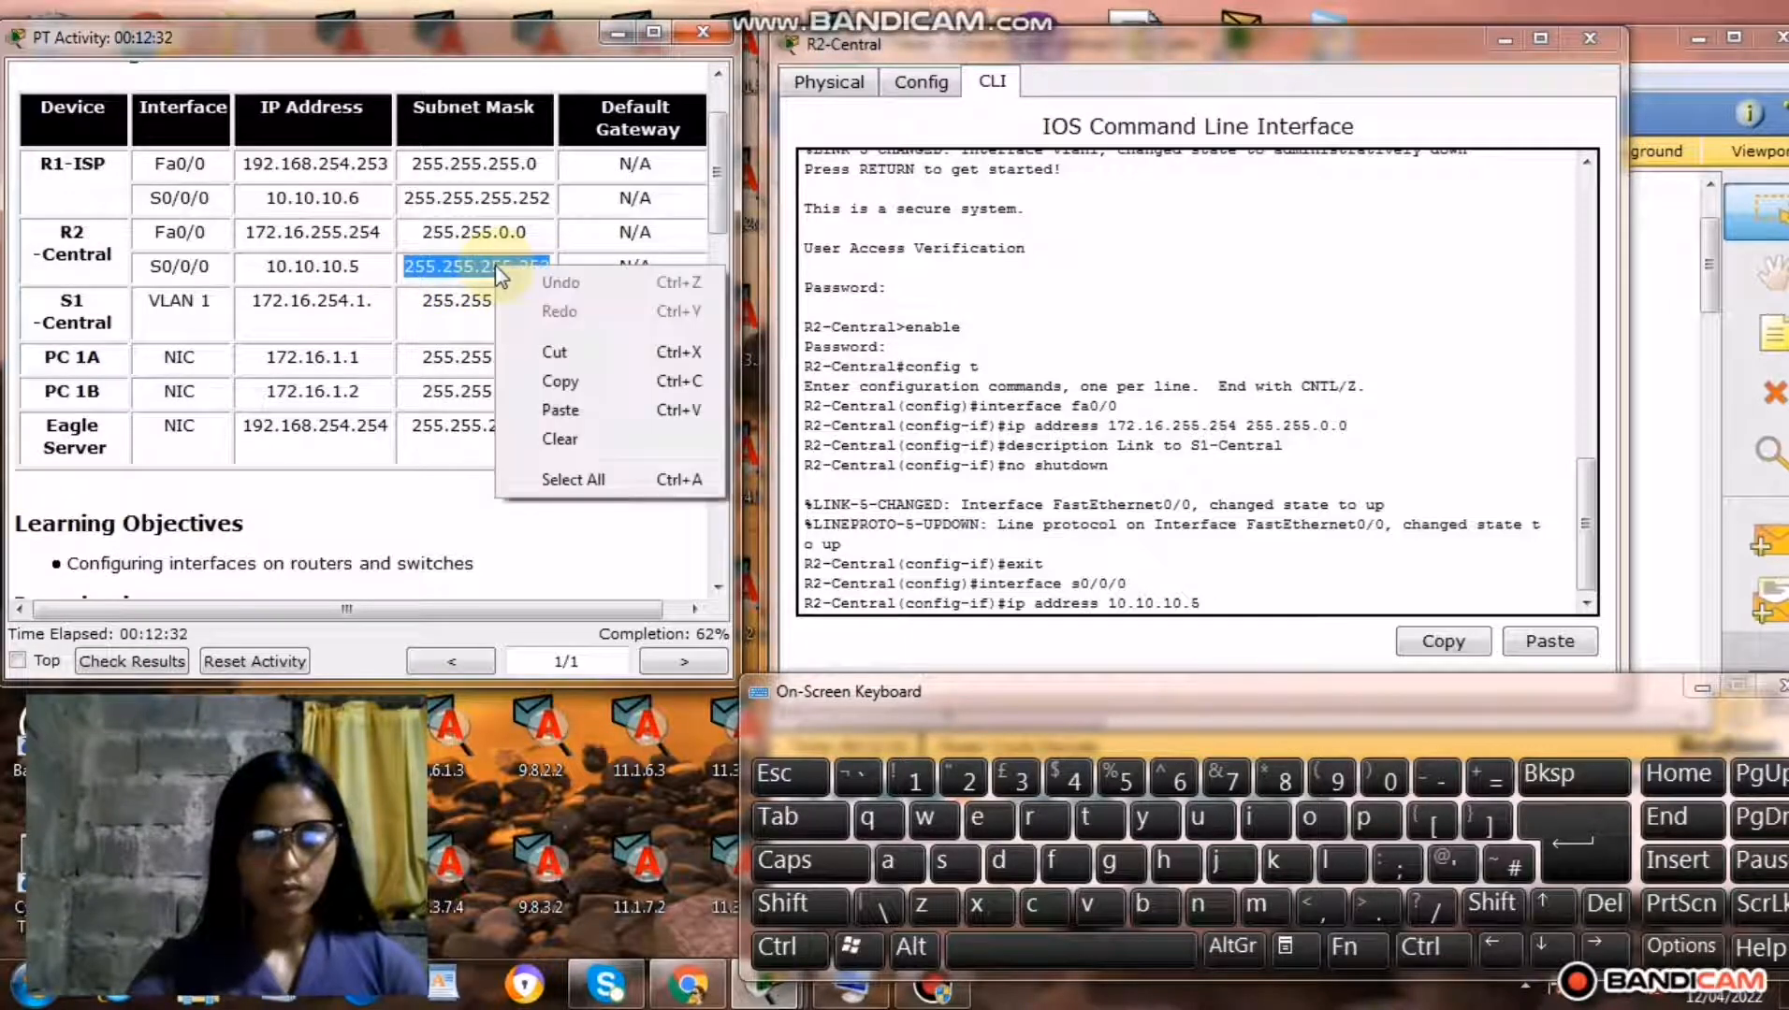
{"action": "left_click", "coordinate": [575, 379]}
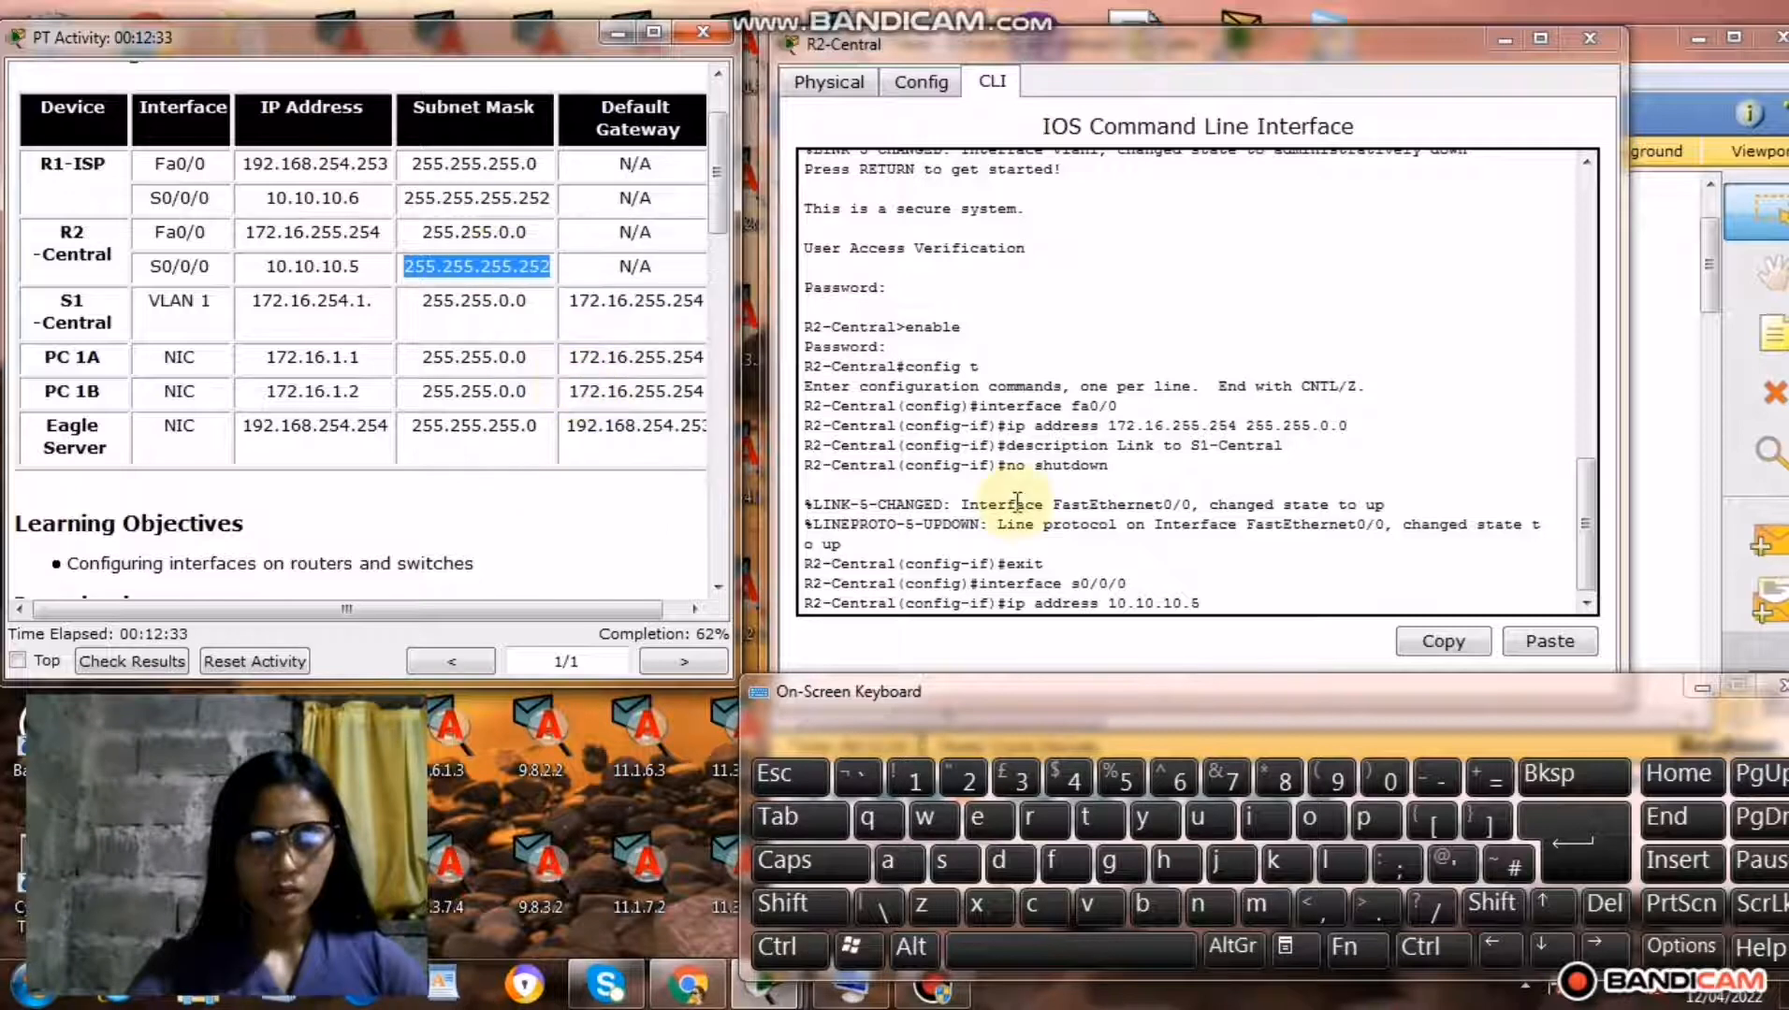
{"action": "right_click", "coordinate": [1226, 605]}
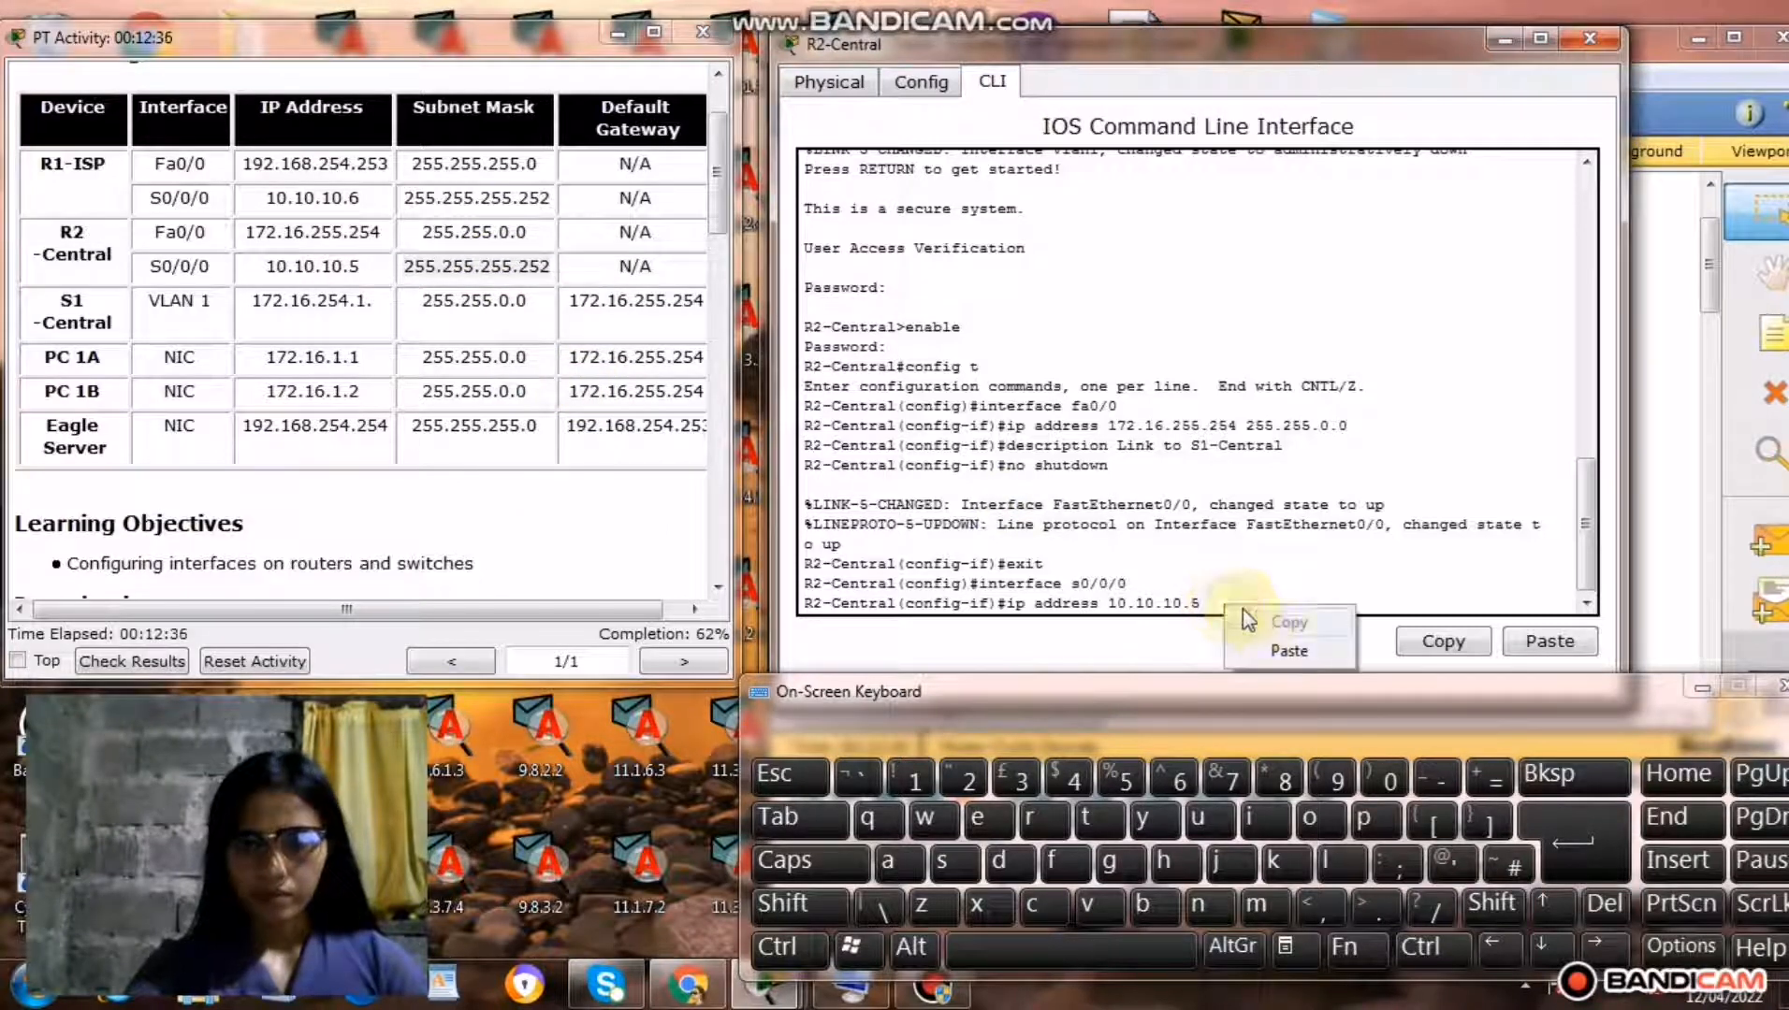
{"action": "left_click", "coordinate": [1286, 651]}
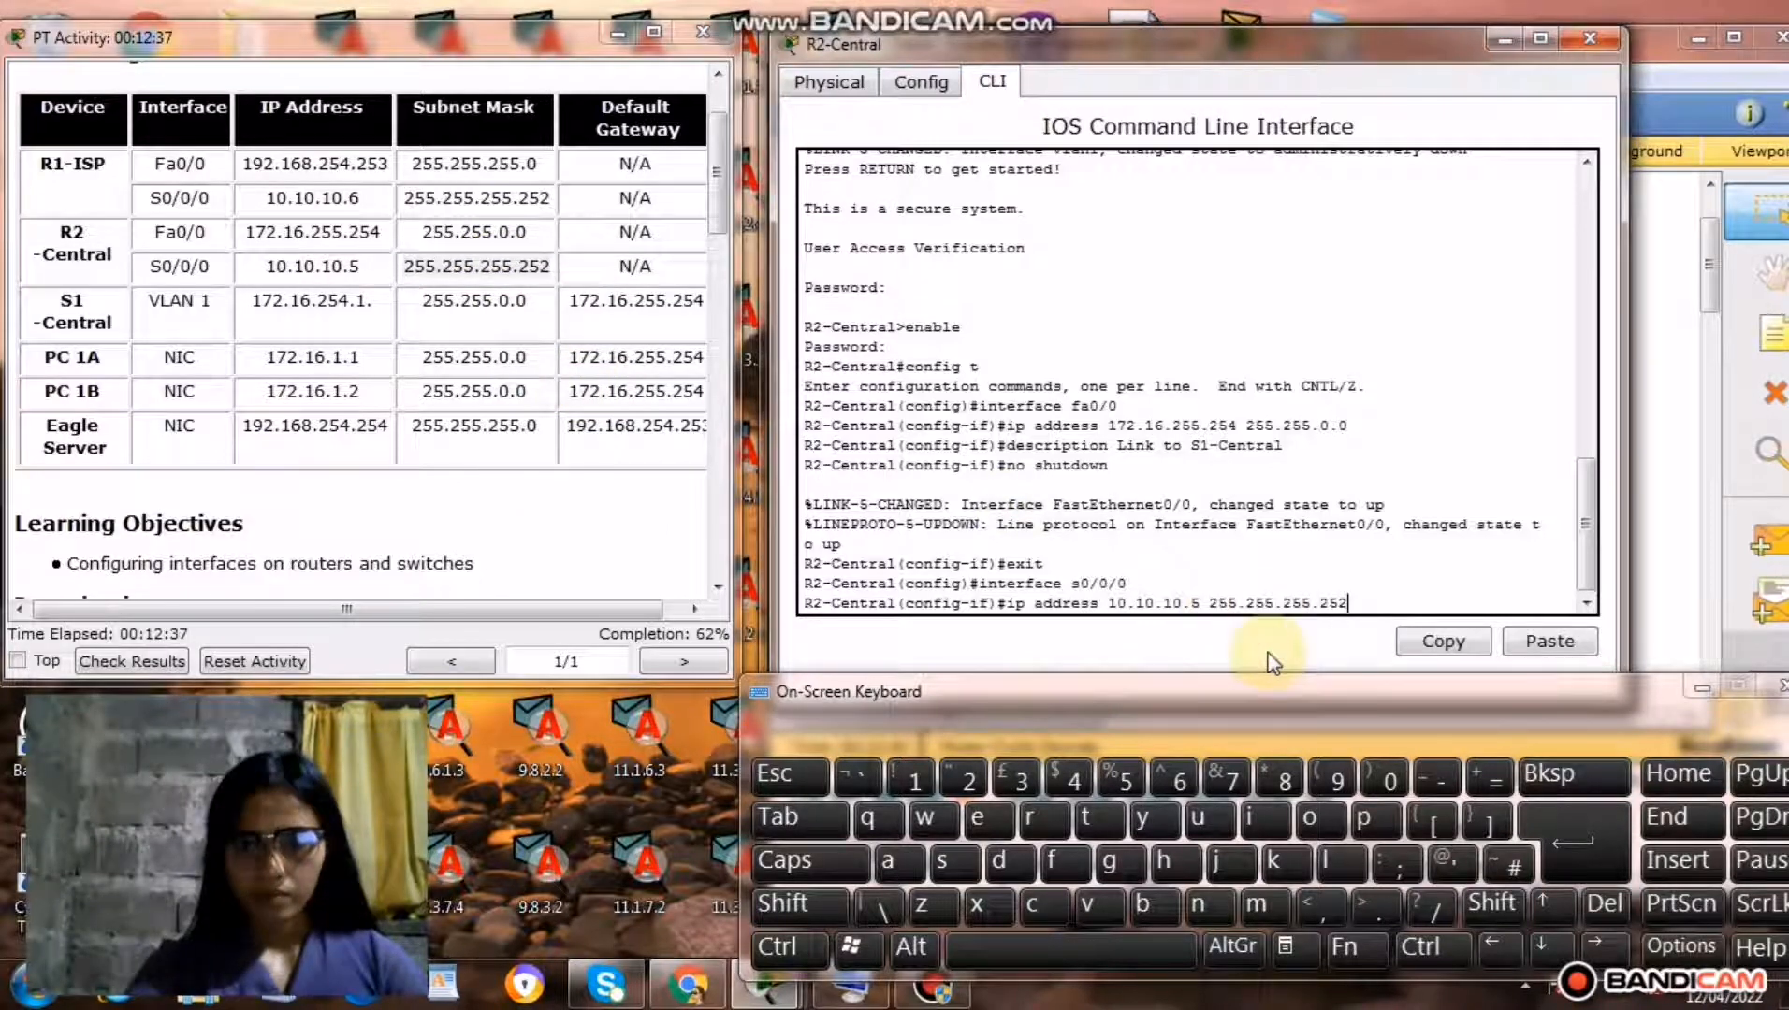
{"action": "left_click", "coordinate": [1560, 855]}
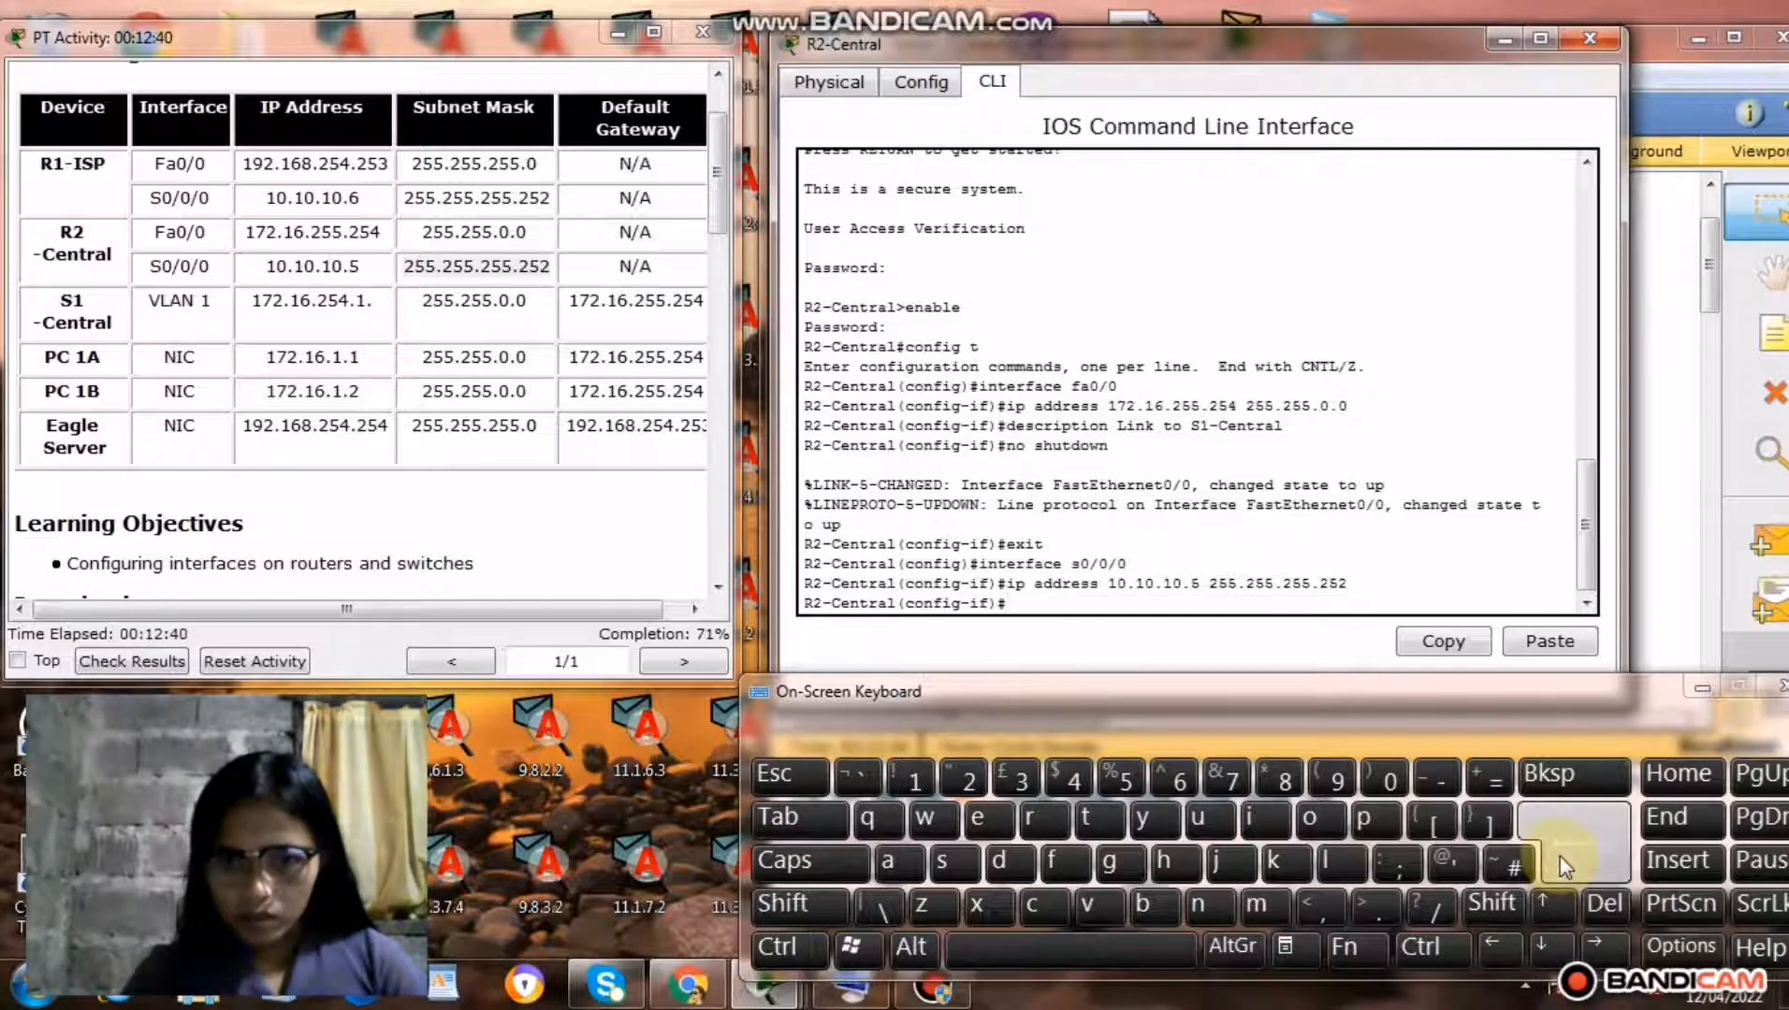
Copy the command clock rate 64000 from the Step 1 instructions and run it on R2-Central's serial interface.
{"action": "left_click_drag", "start_coordinate": [718, 217], "coordinate": [722, 381]}
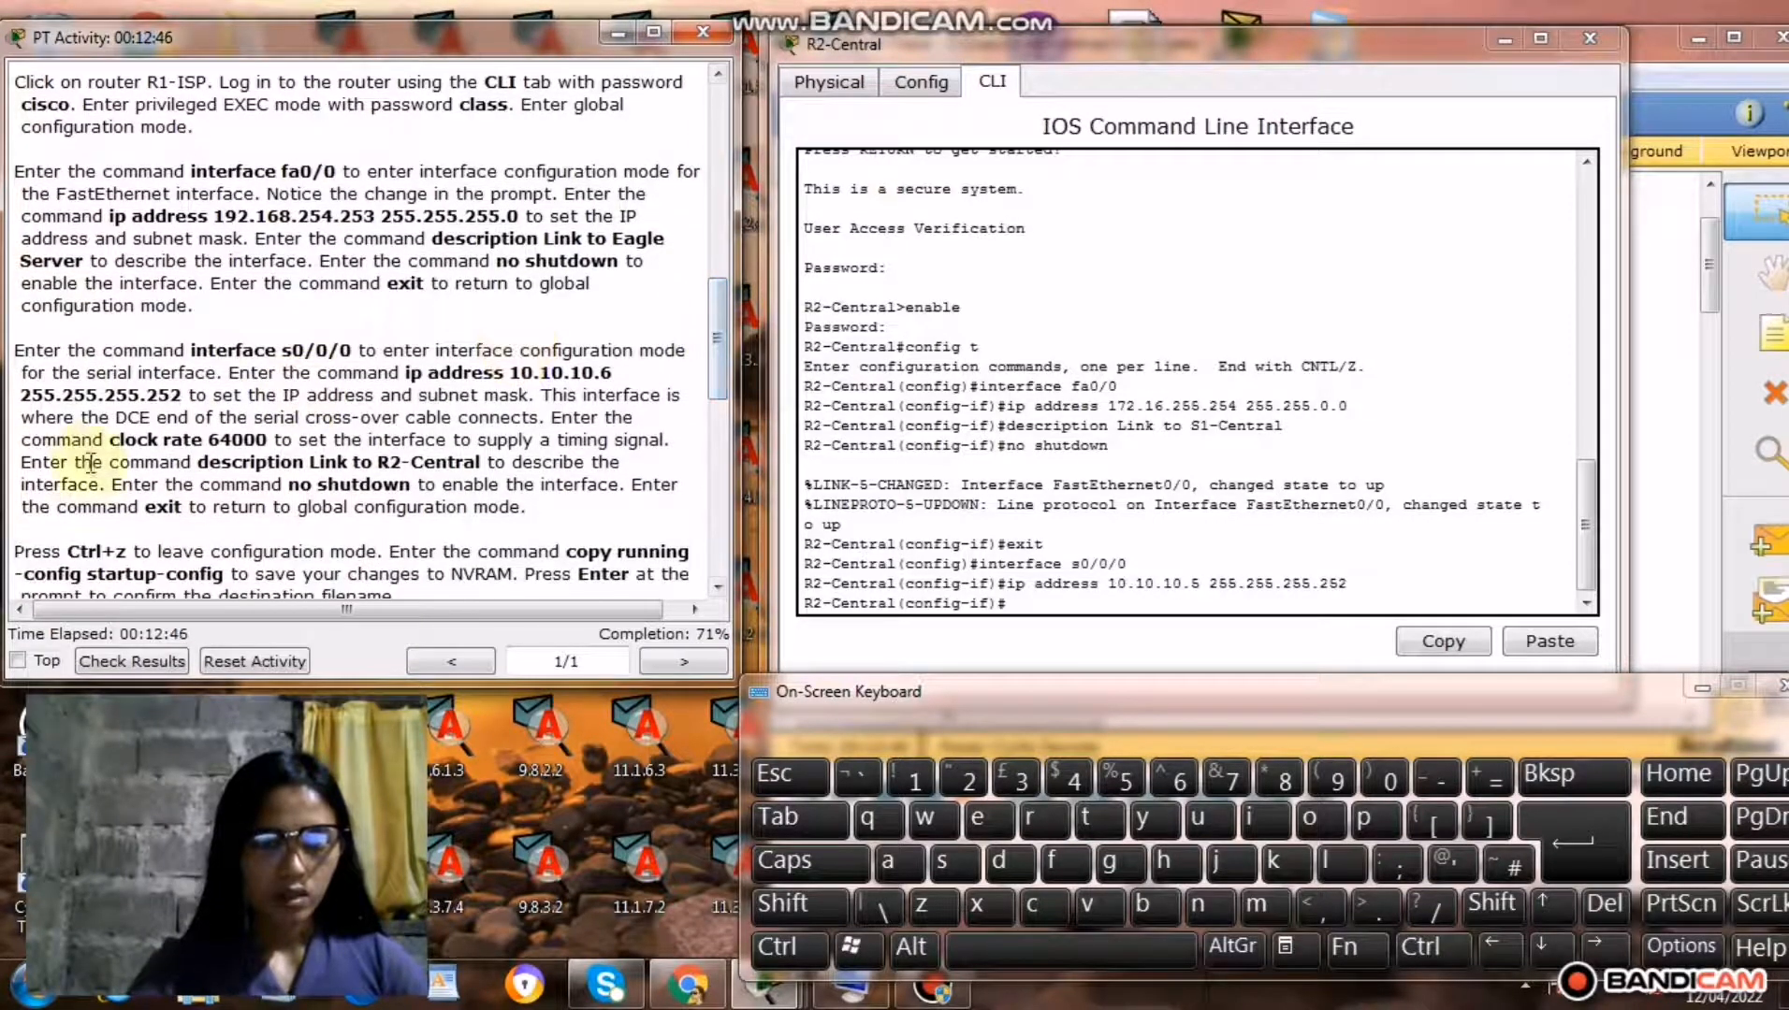
{"action": "left_click_drag", "start_coordinate": [111, 438], "coordinate": [278, 438]}
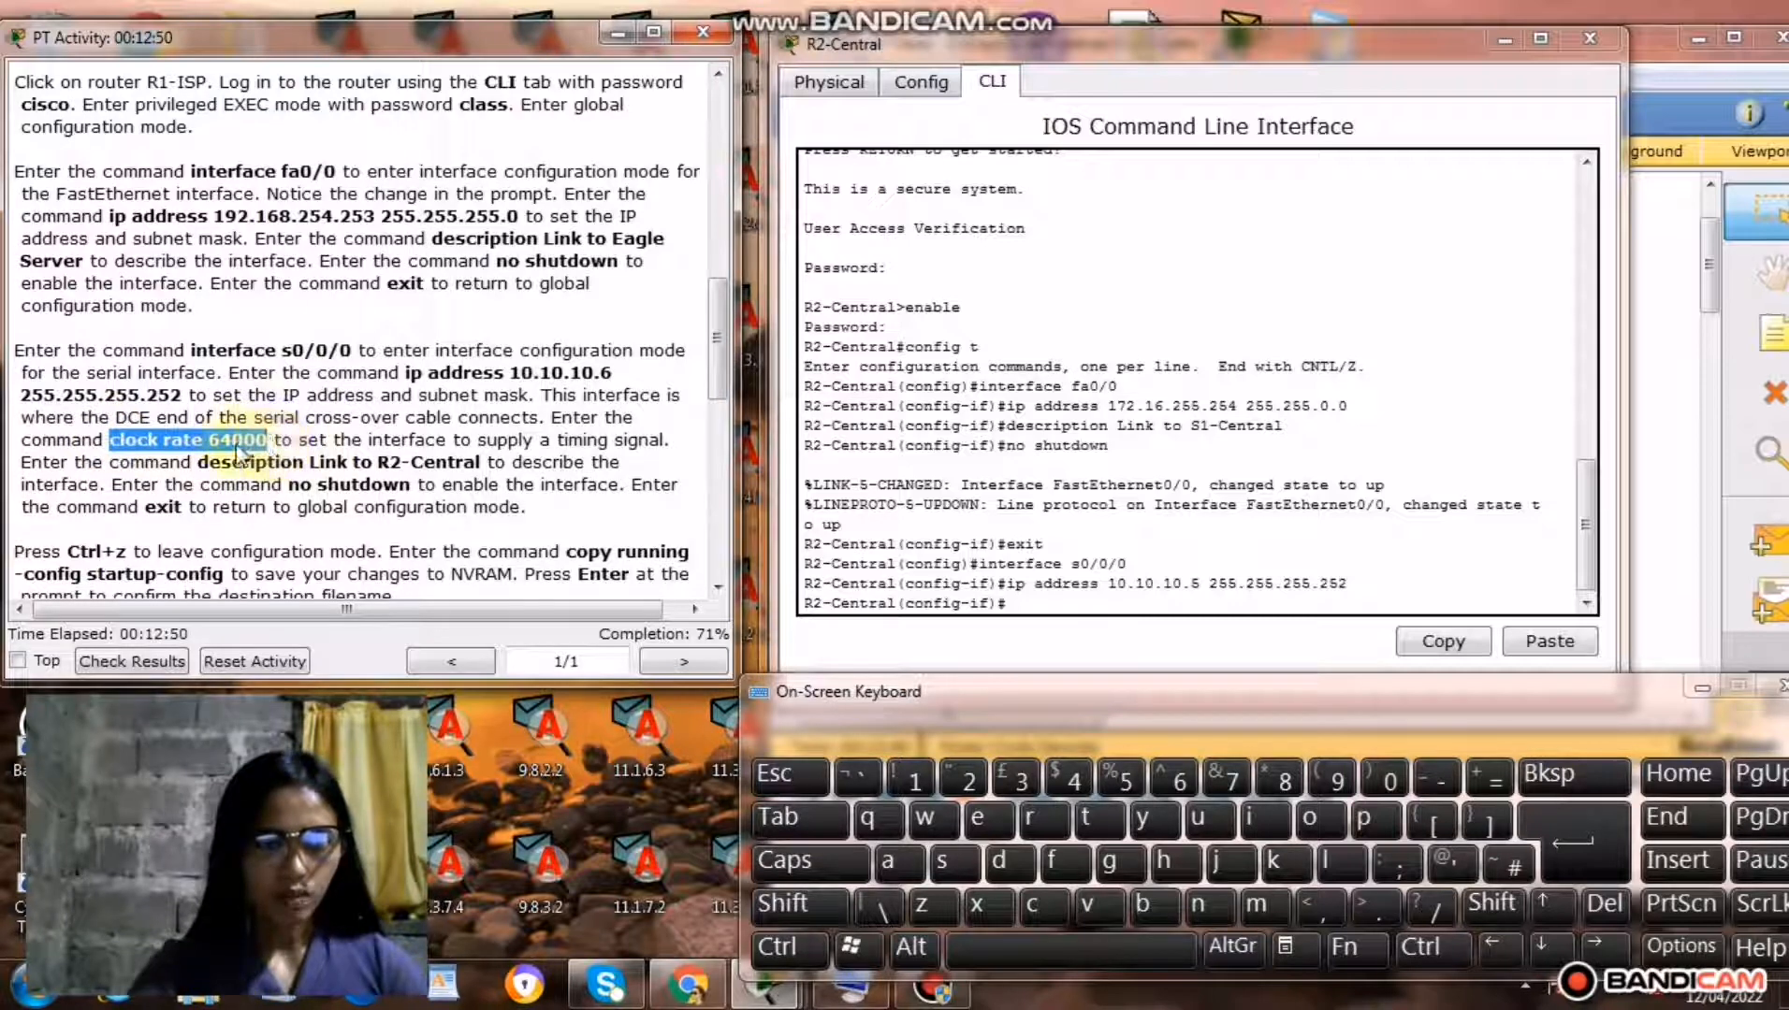
{"action": "right_click", "coordinate": [233, 447]}
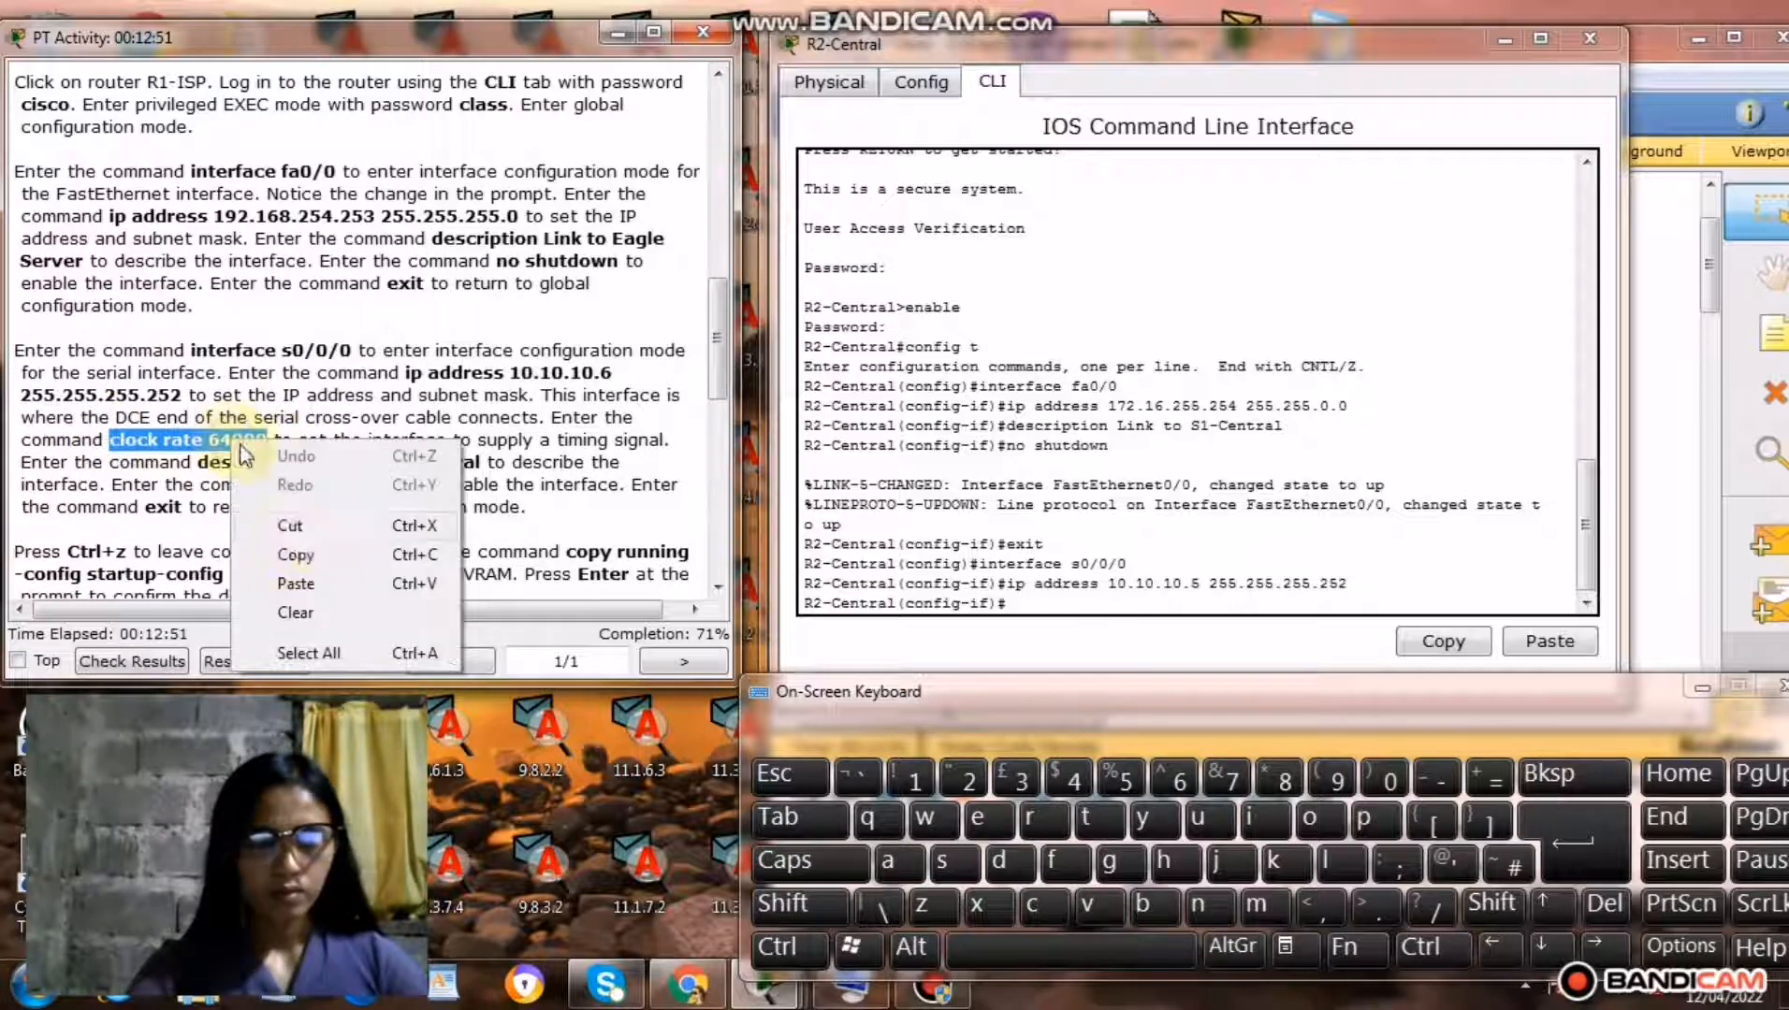
{"action": "left_click", "coordinate": [296, 556]}
{"action": "left_click", "coordinate": [1029, 603]}
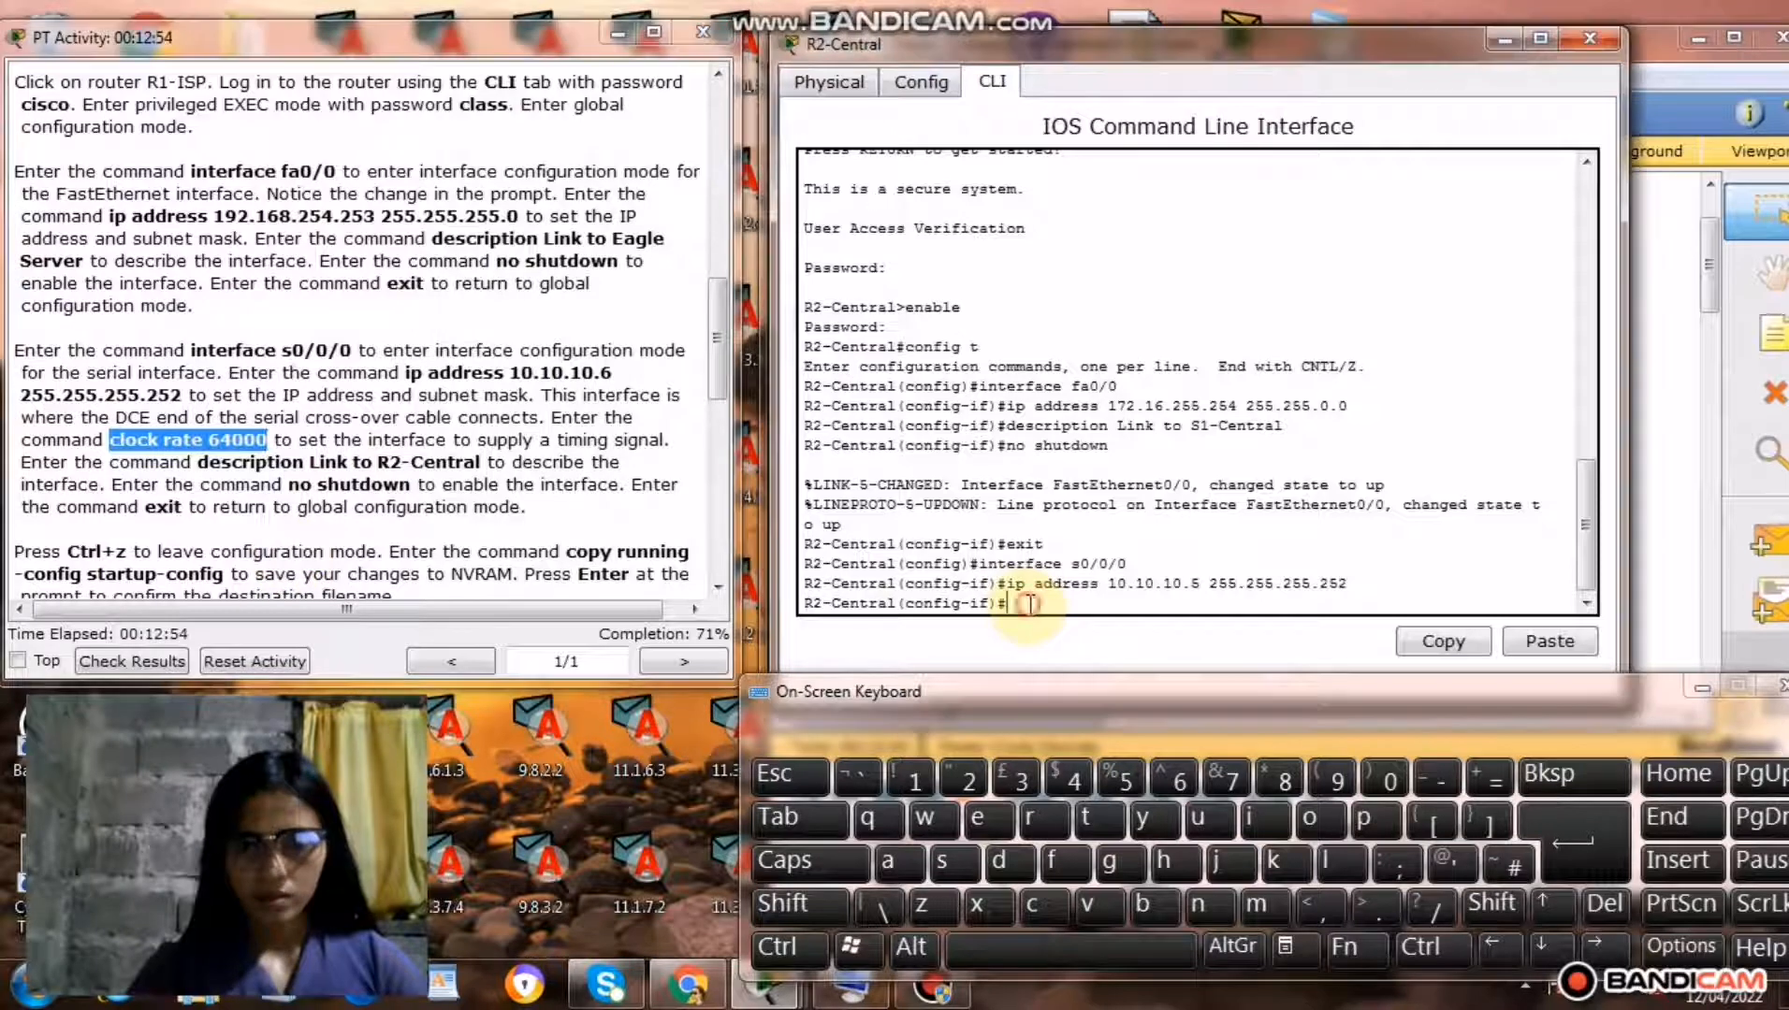
{"action": "right_click", "coordinate": [1030, 606]}
{"action": "left_click", "coordinate": [1083, 652]}
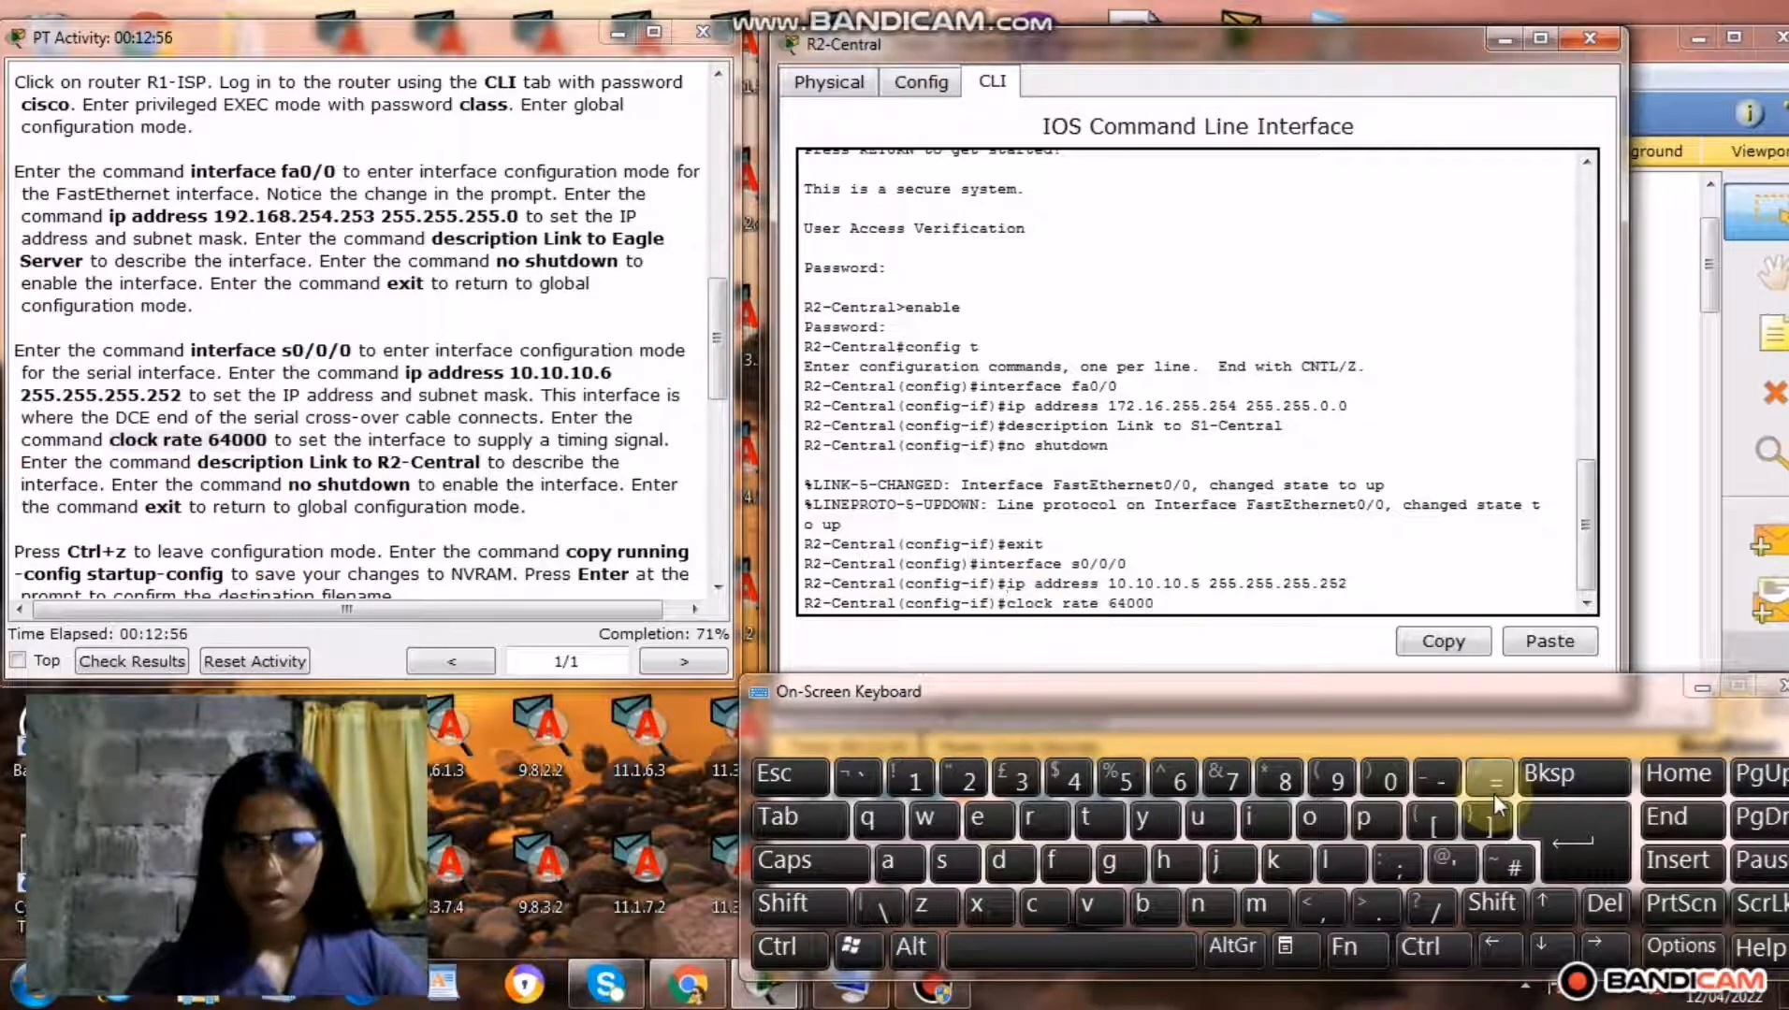
{"action": "left_click", "coordinate": [1558, 843]}
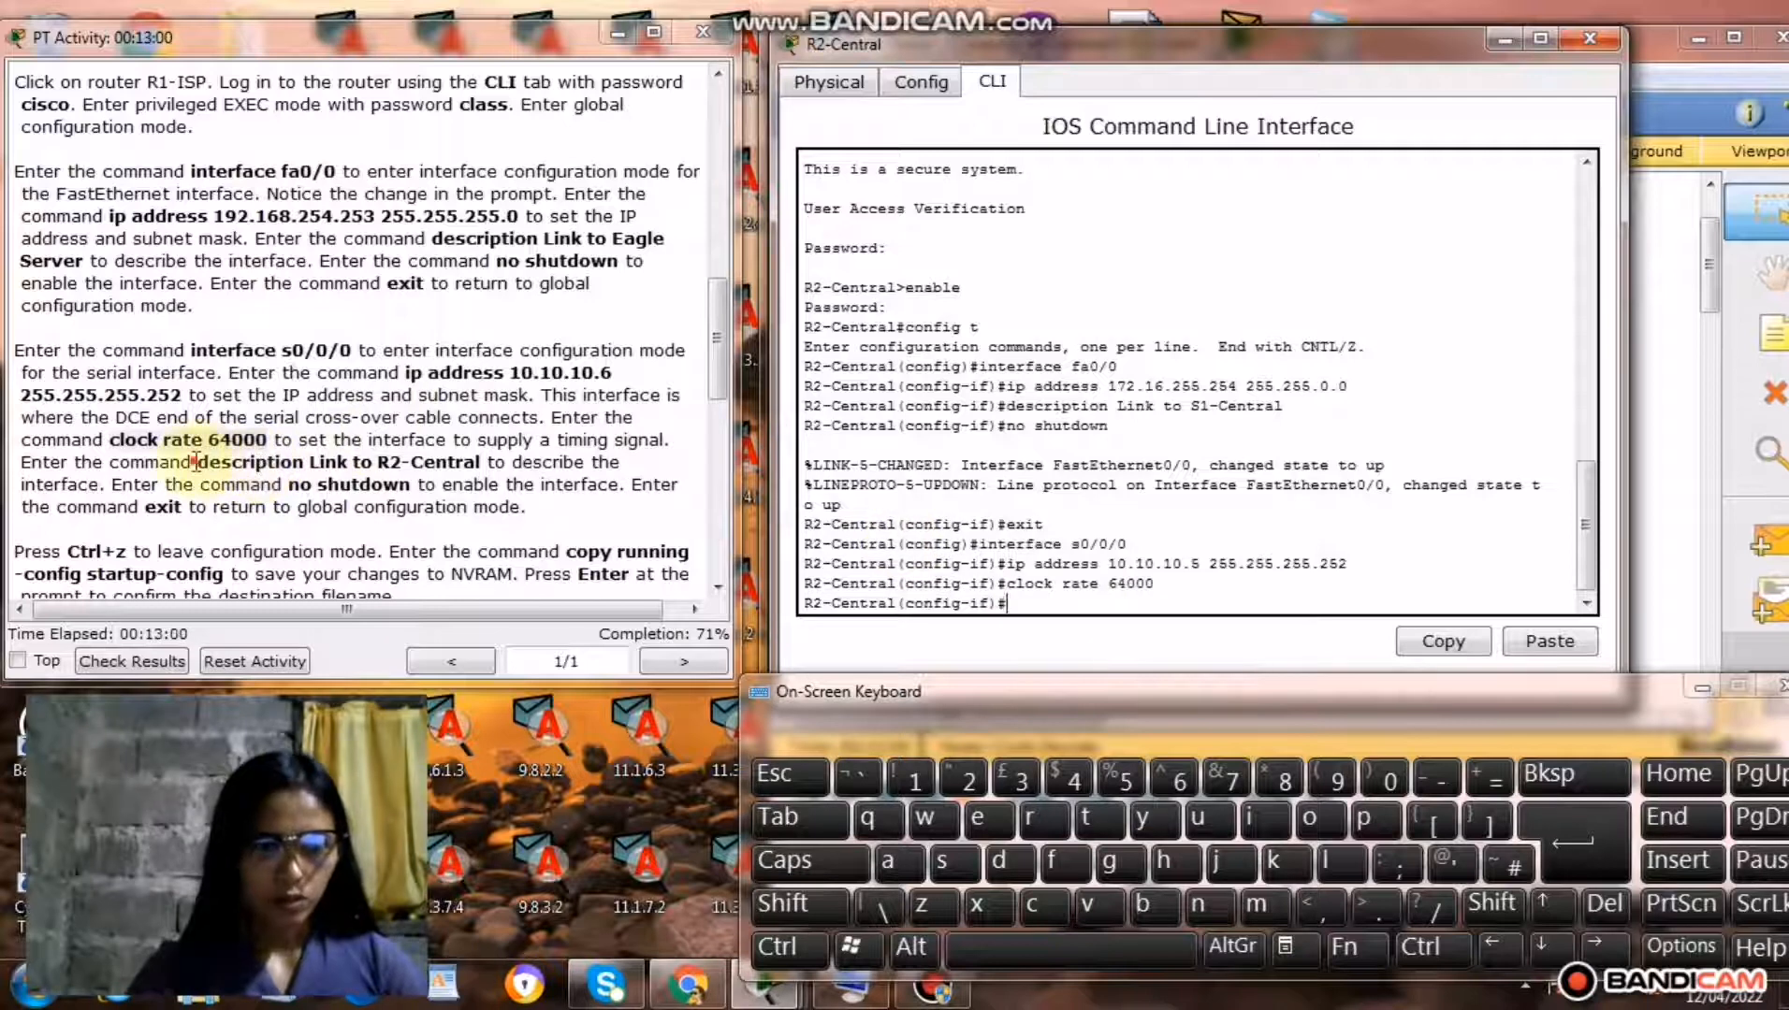
Copy only the words description Link to from the Step 1 serial instructions into R2-Central's interface prompt.
{"action": "left_click_drag", "start_coordinate": [195, 461], "coordinate": [408, 468]}
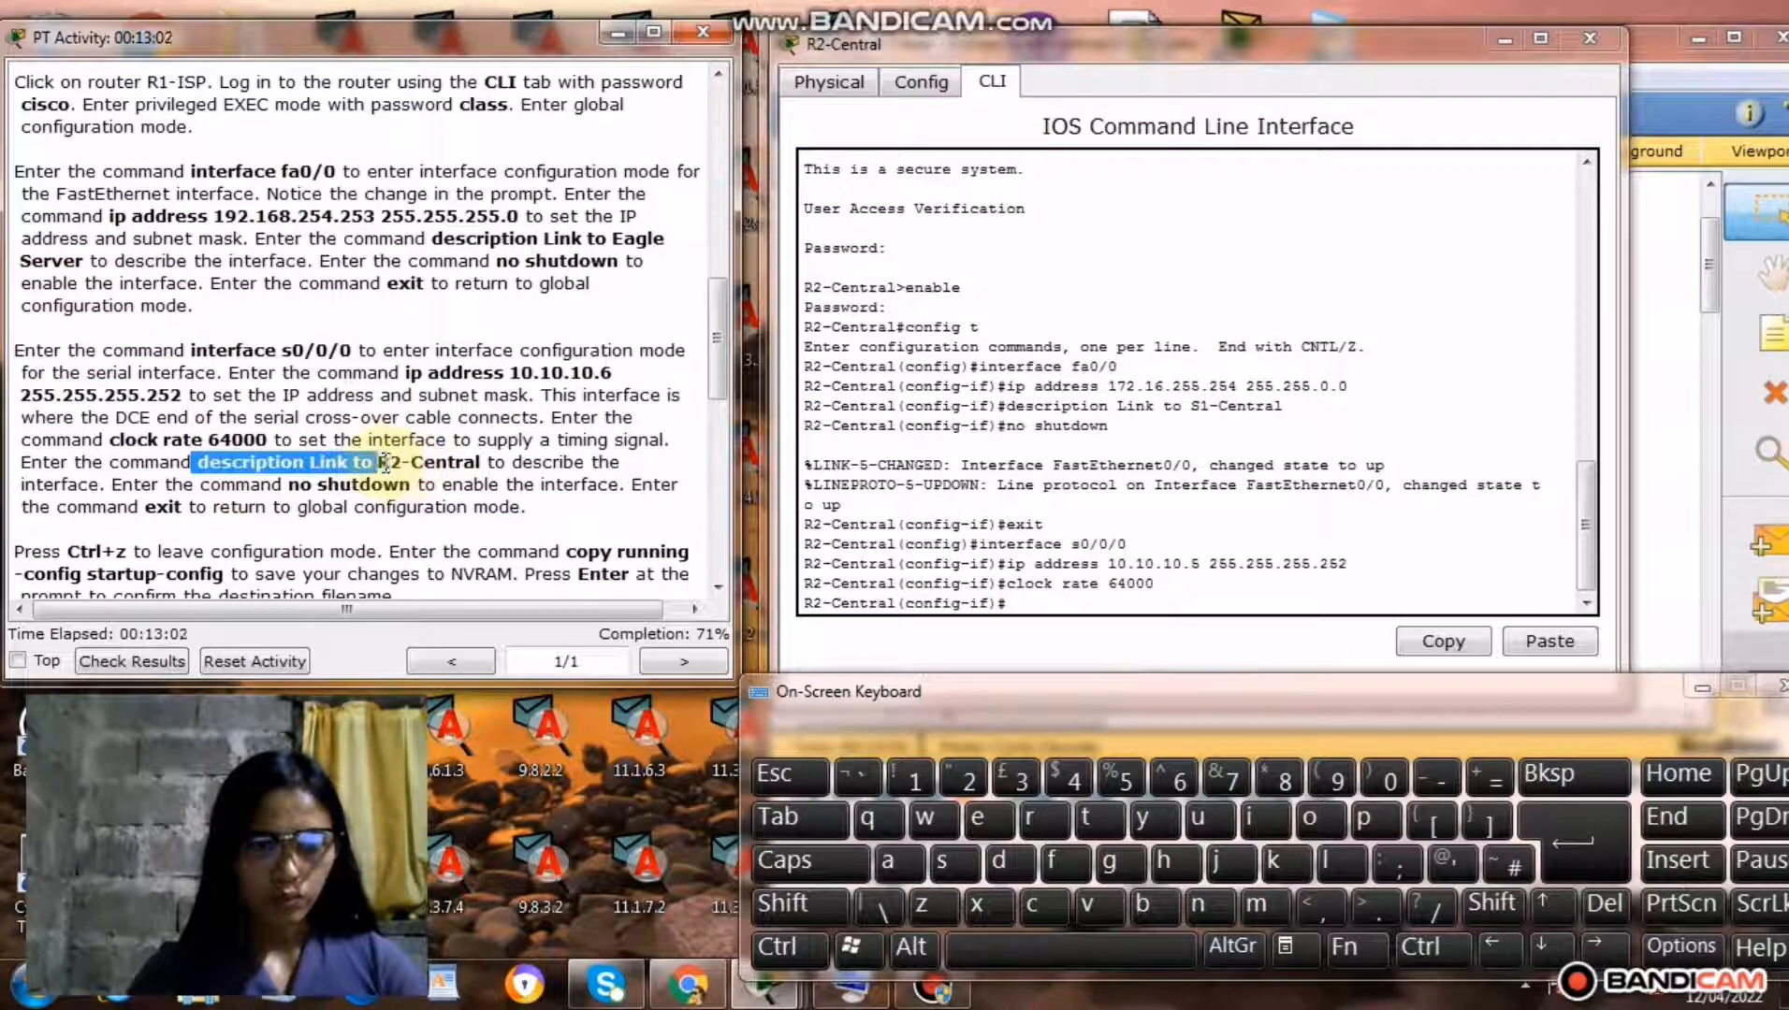
{"action": "right_click", "coordinate": [334, 465]}
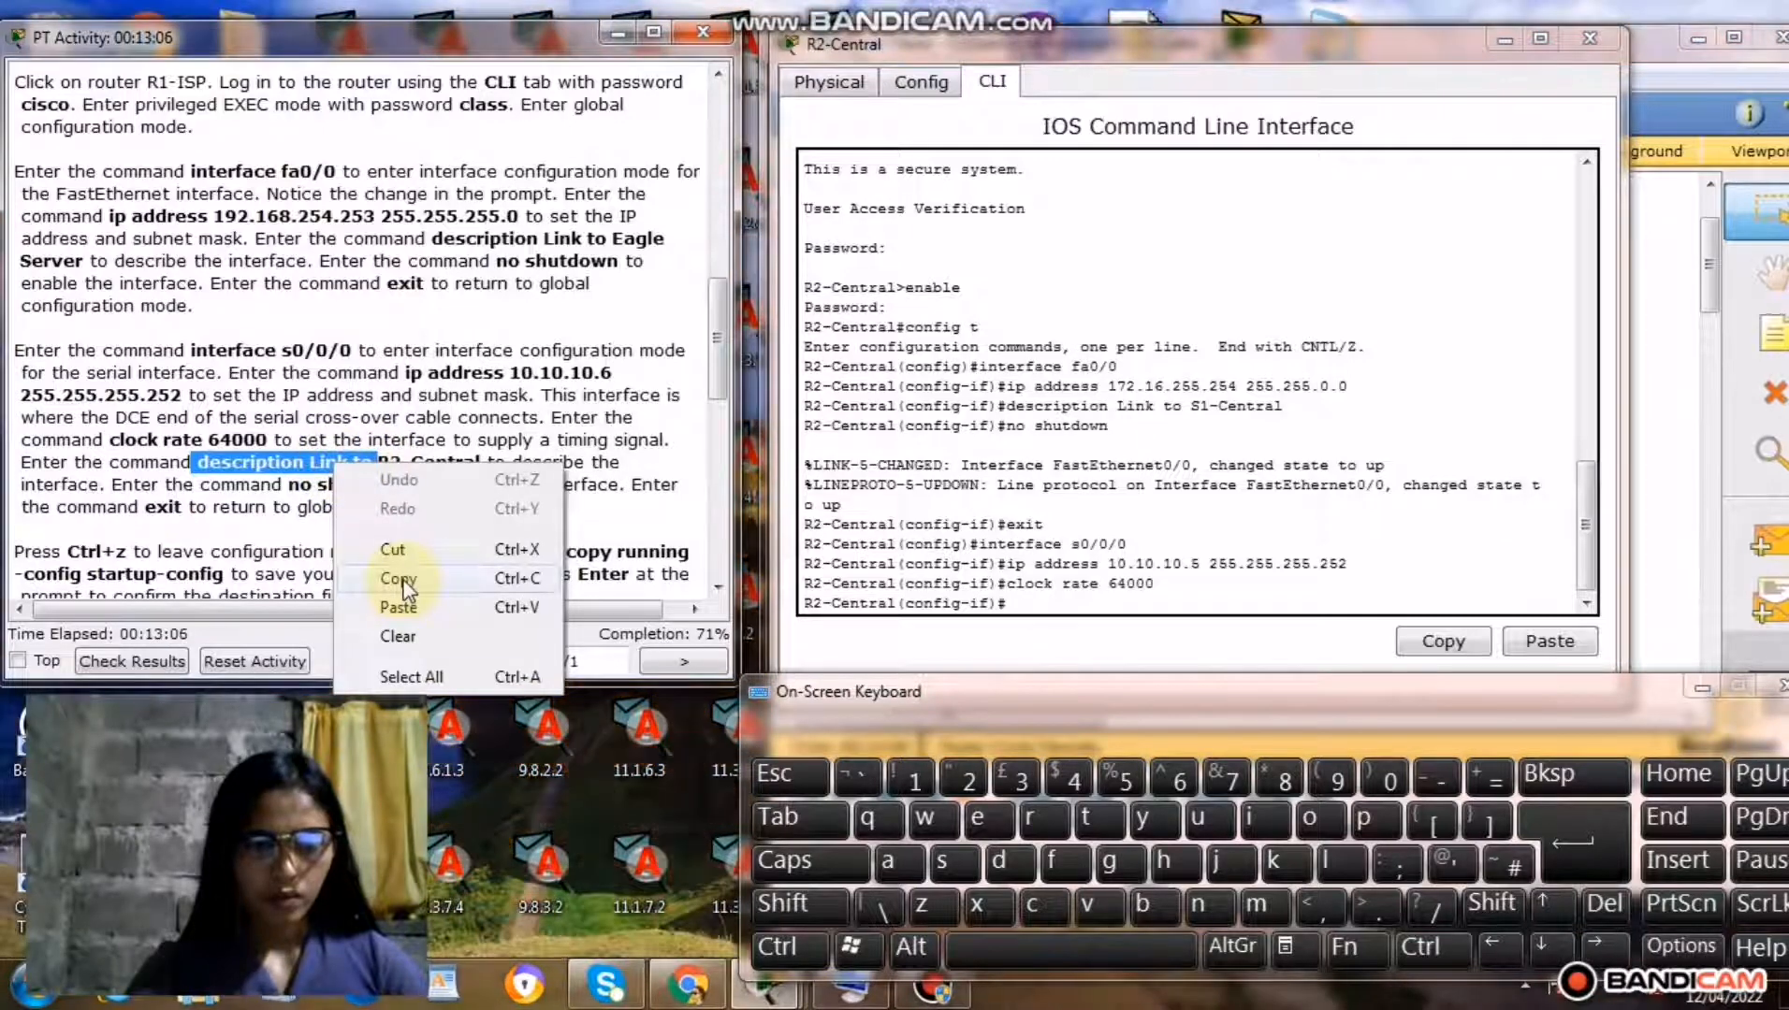
{"action": "left_click", "coordinate": [401, 580]}
{"action": "right_click", "coordinate": [1024, 607]}
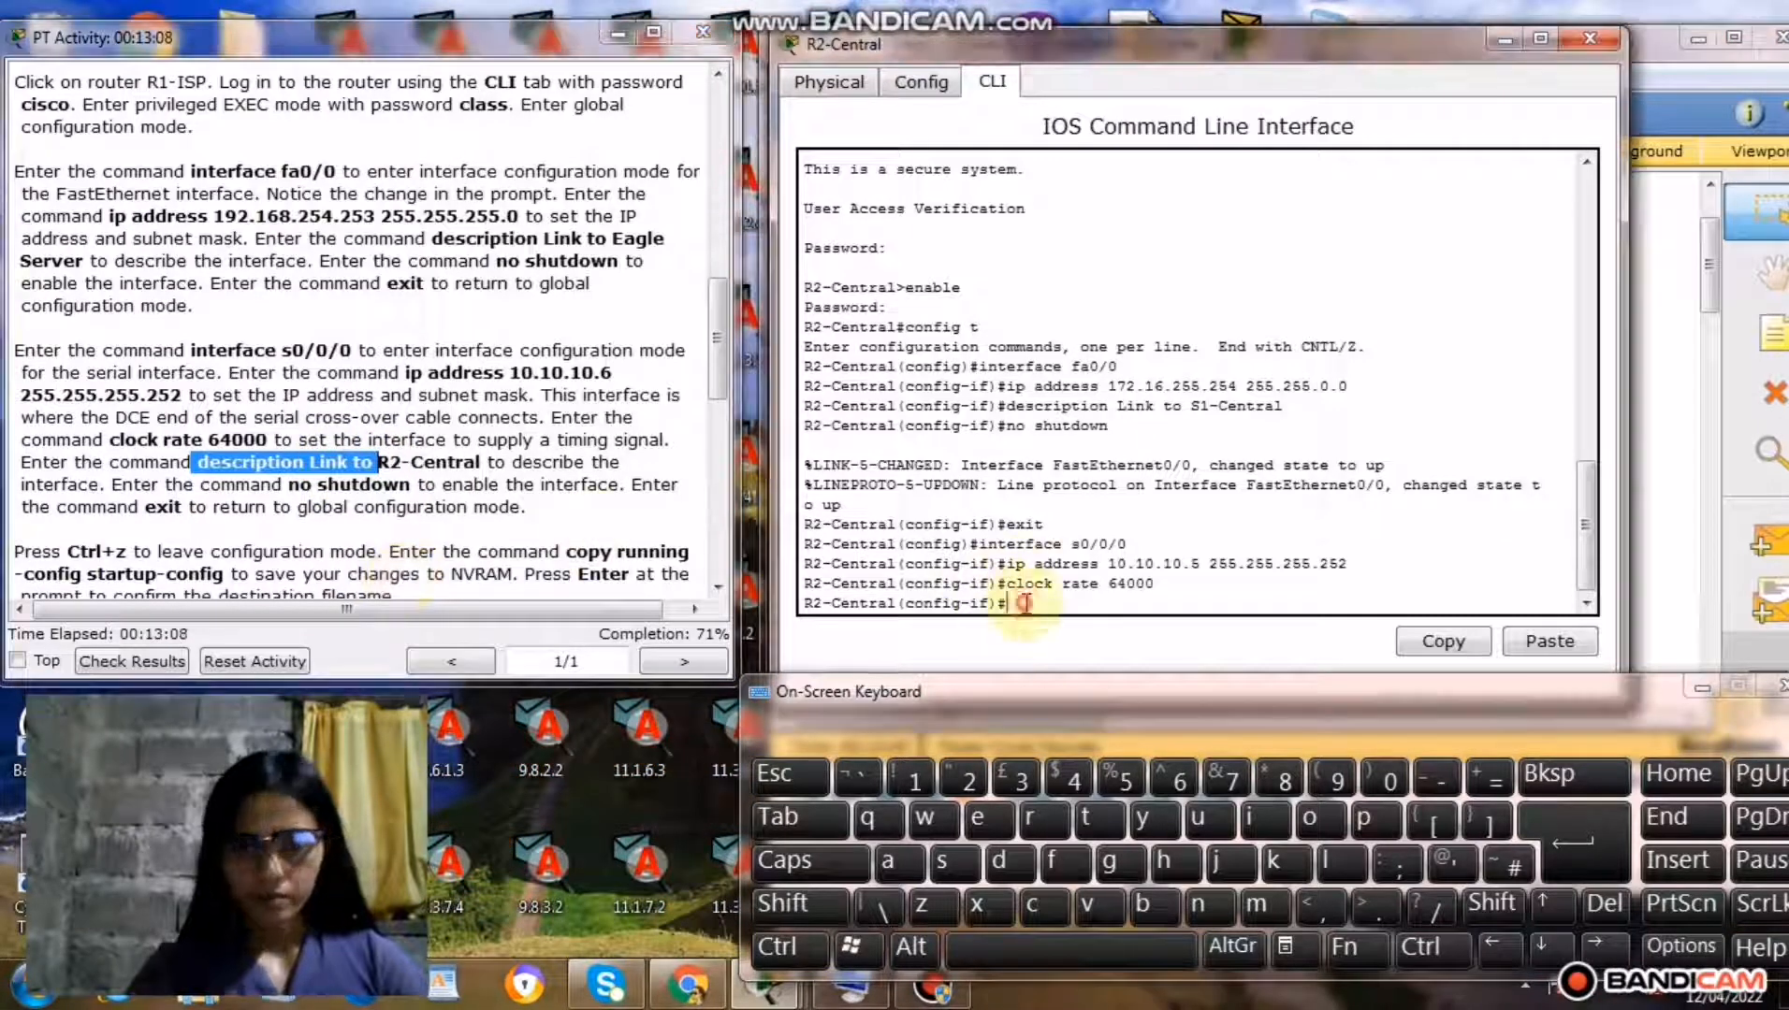
{"action": "left_click", "coordinate": [1089, 649]}
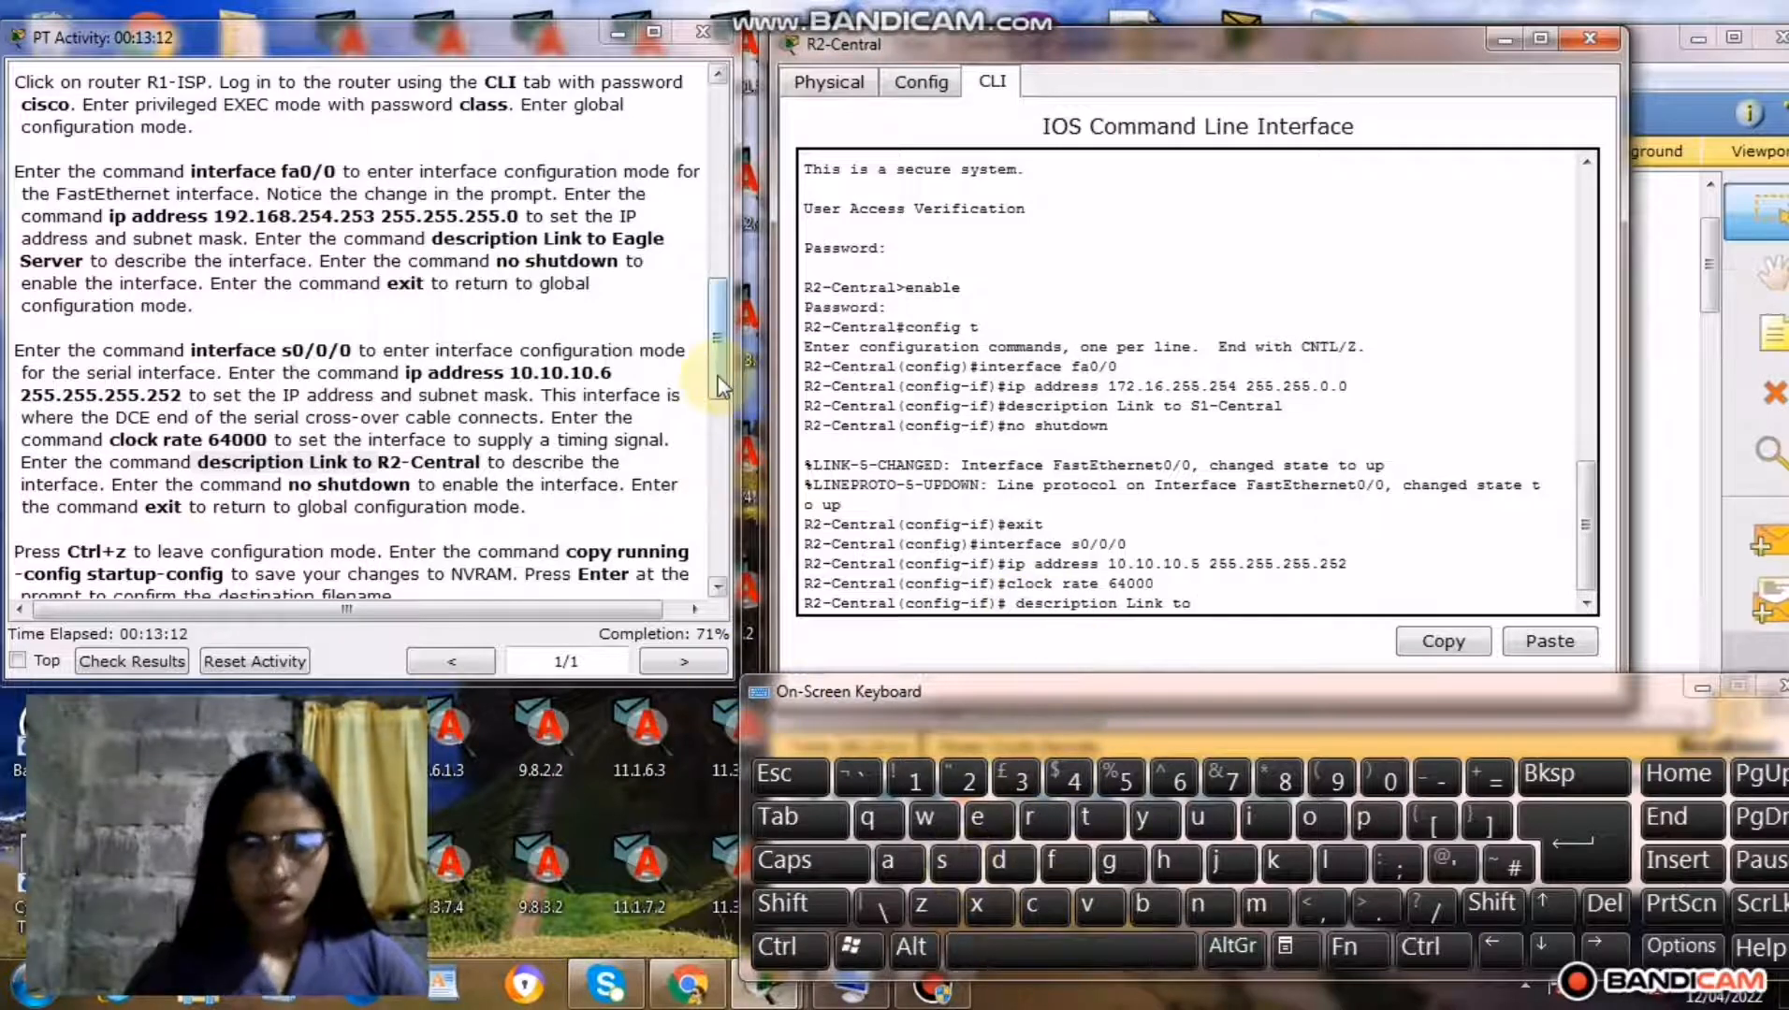
Complete the description command with R1-ISP from the Step 2 instructions and run it on R2-Central's serial interface.
{"action": "left_click_drag", "start_coordinate": [717, 376], "coordinate": [720, 458]}
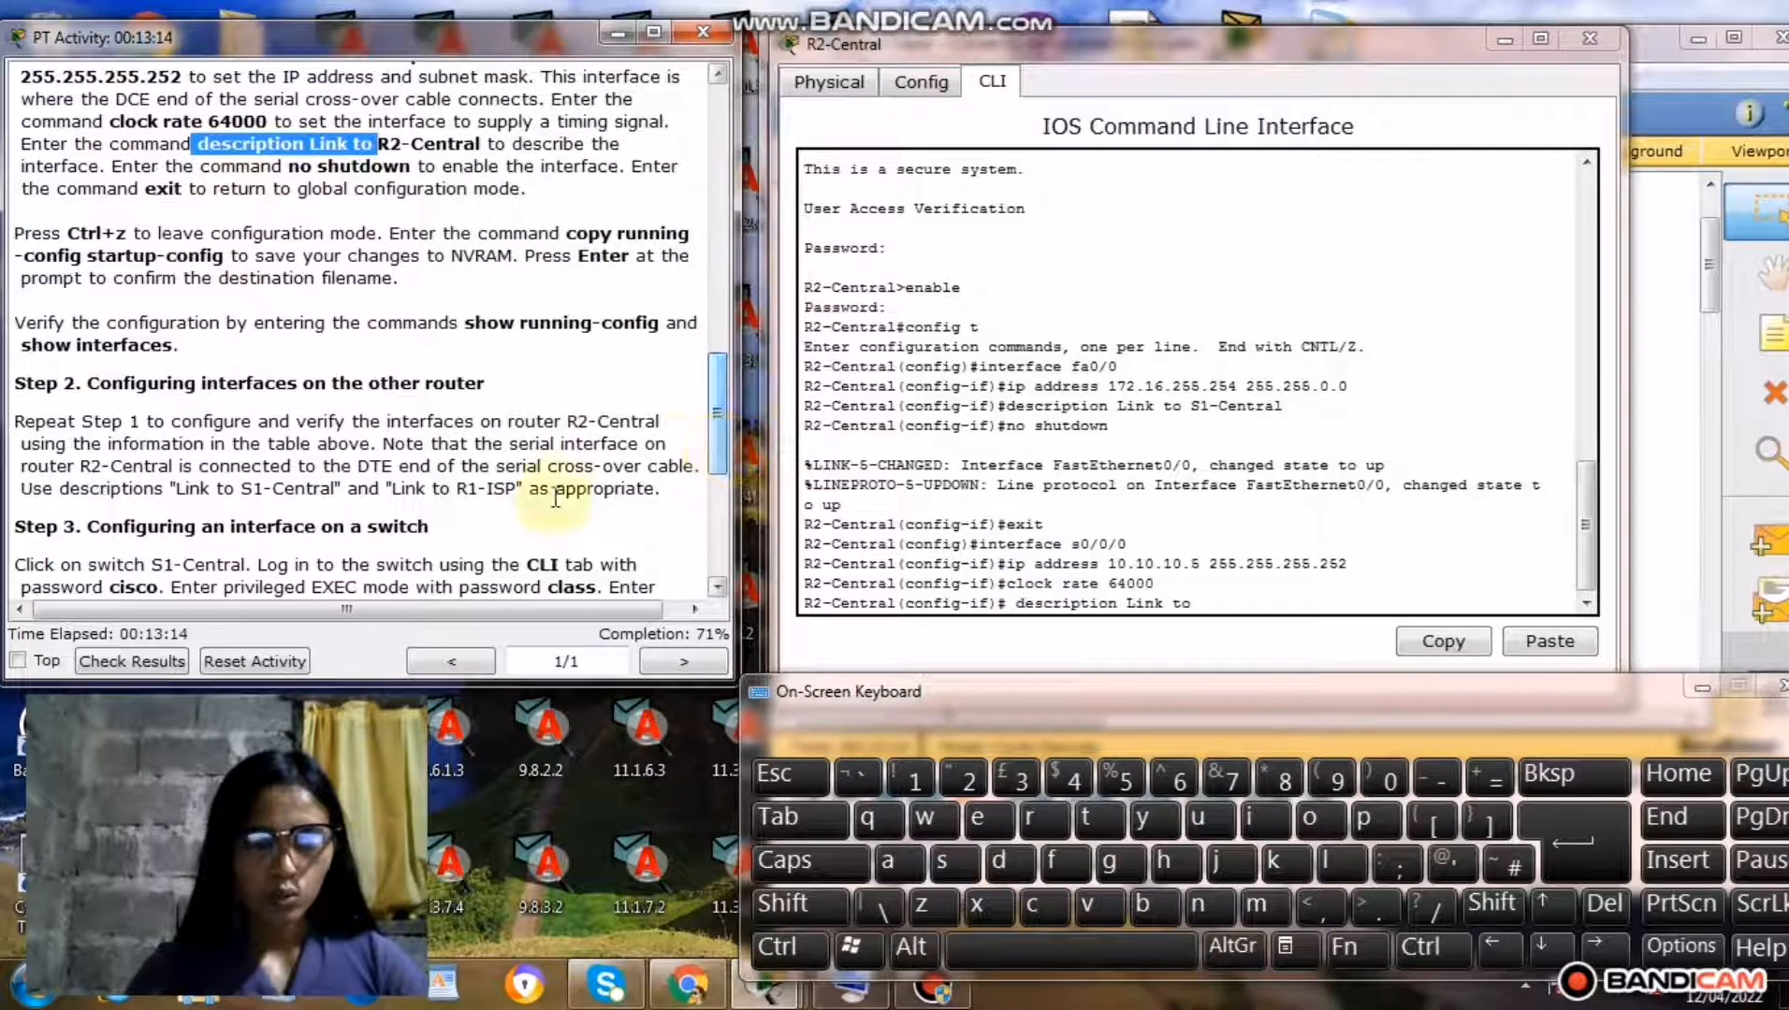
{"action": "left_click_drag", "start_coordinate": [458, 489], "coordinate": [511, 495]}
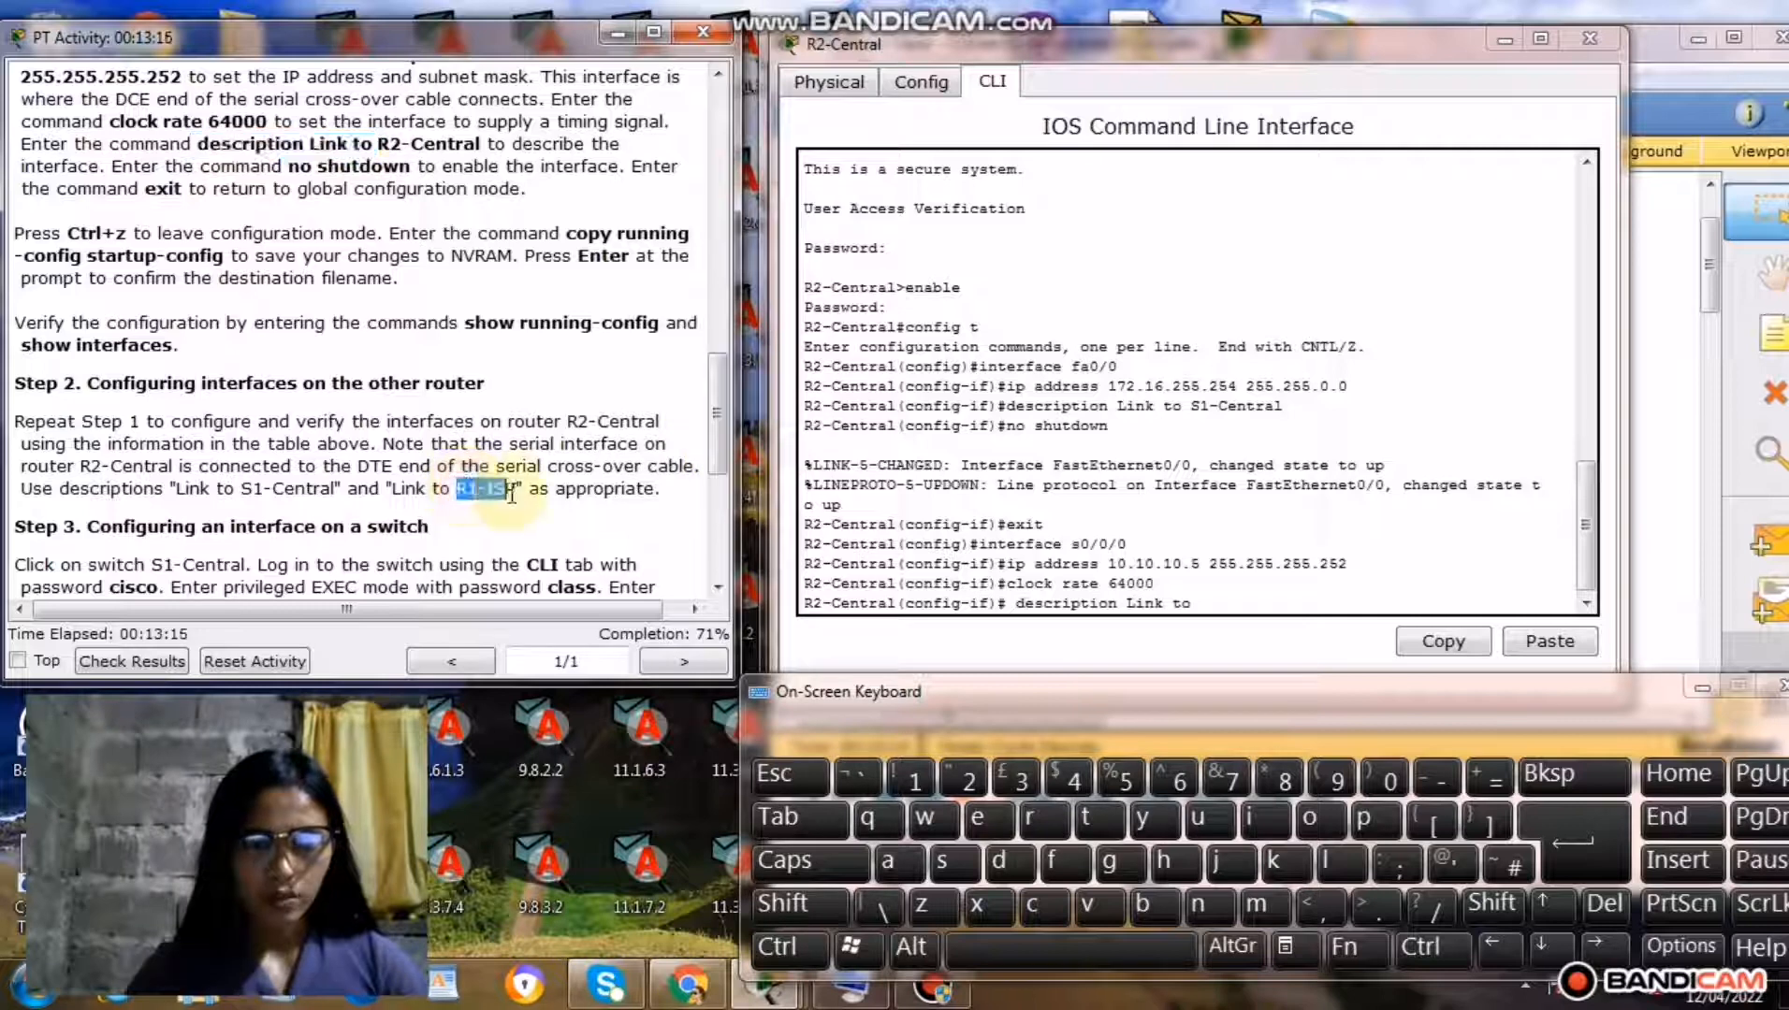
{"action": "right_click", "coordinate": [488, 501]}
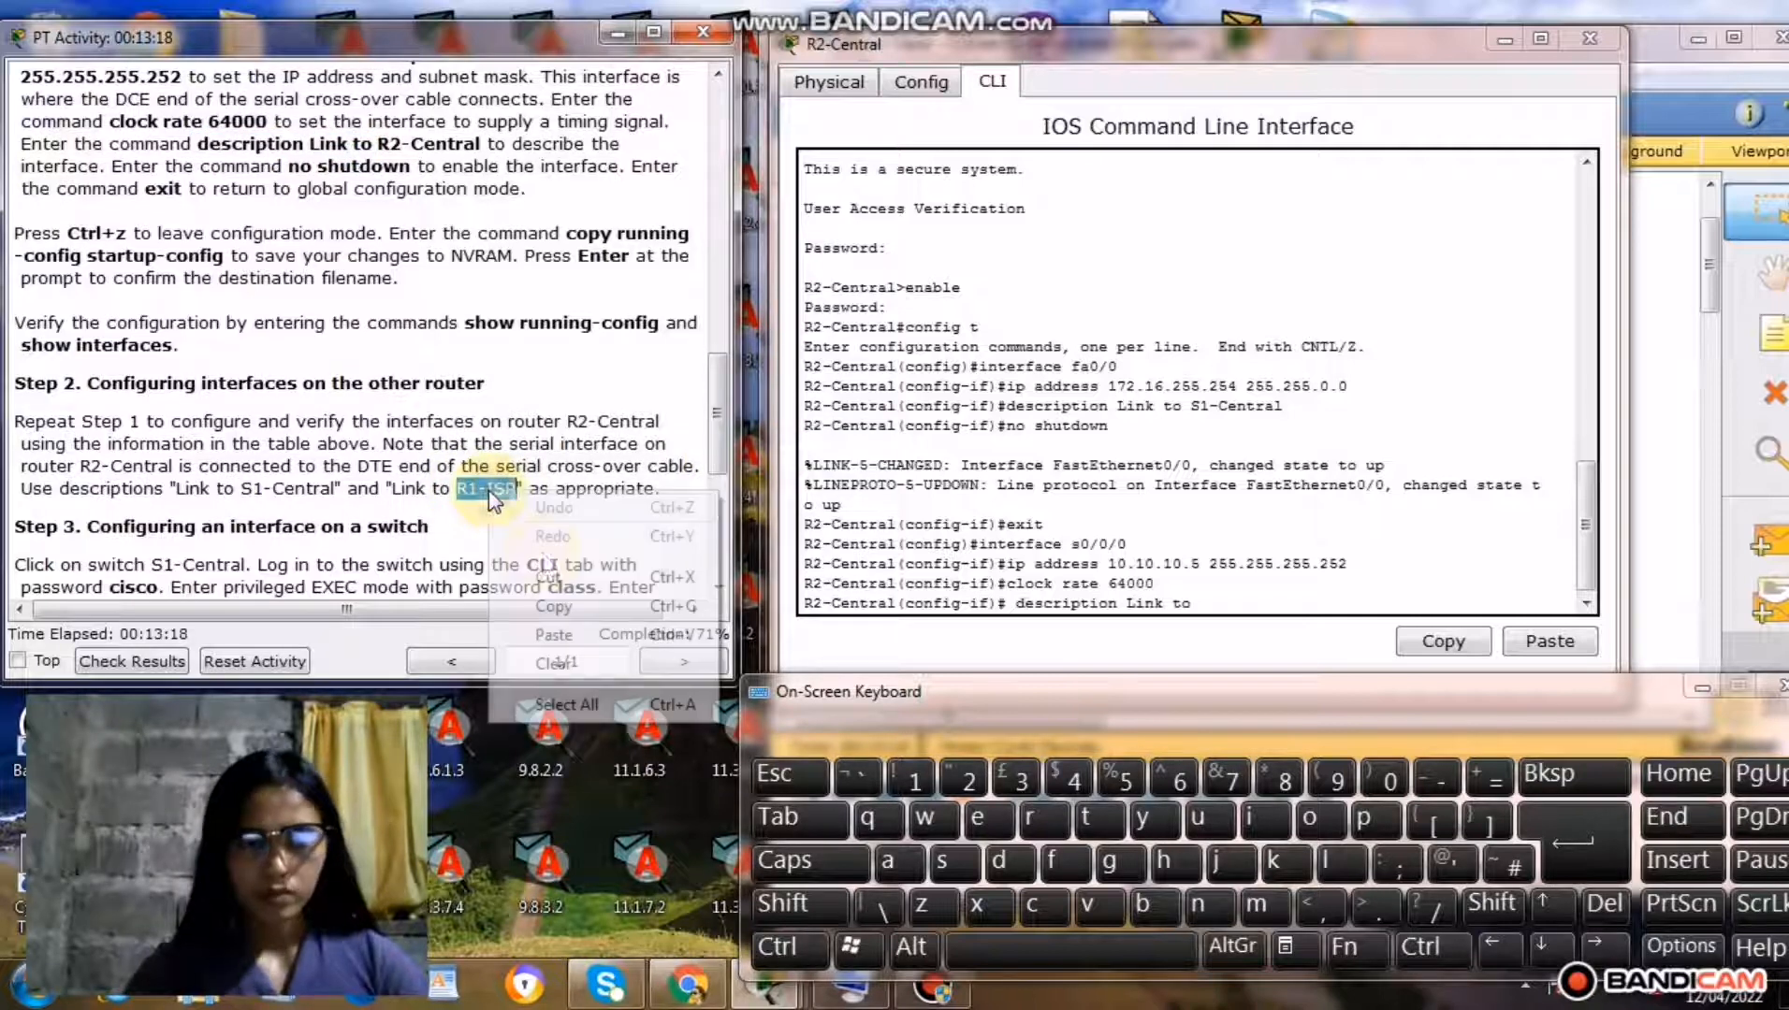
{"action": "left_click", "coordinate": [559, 608]}
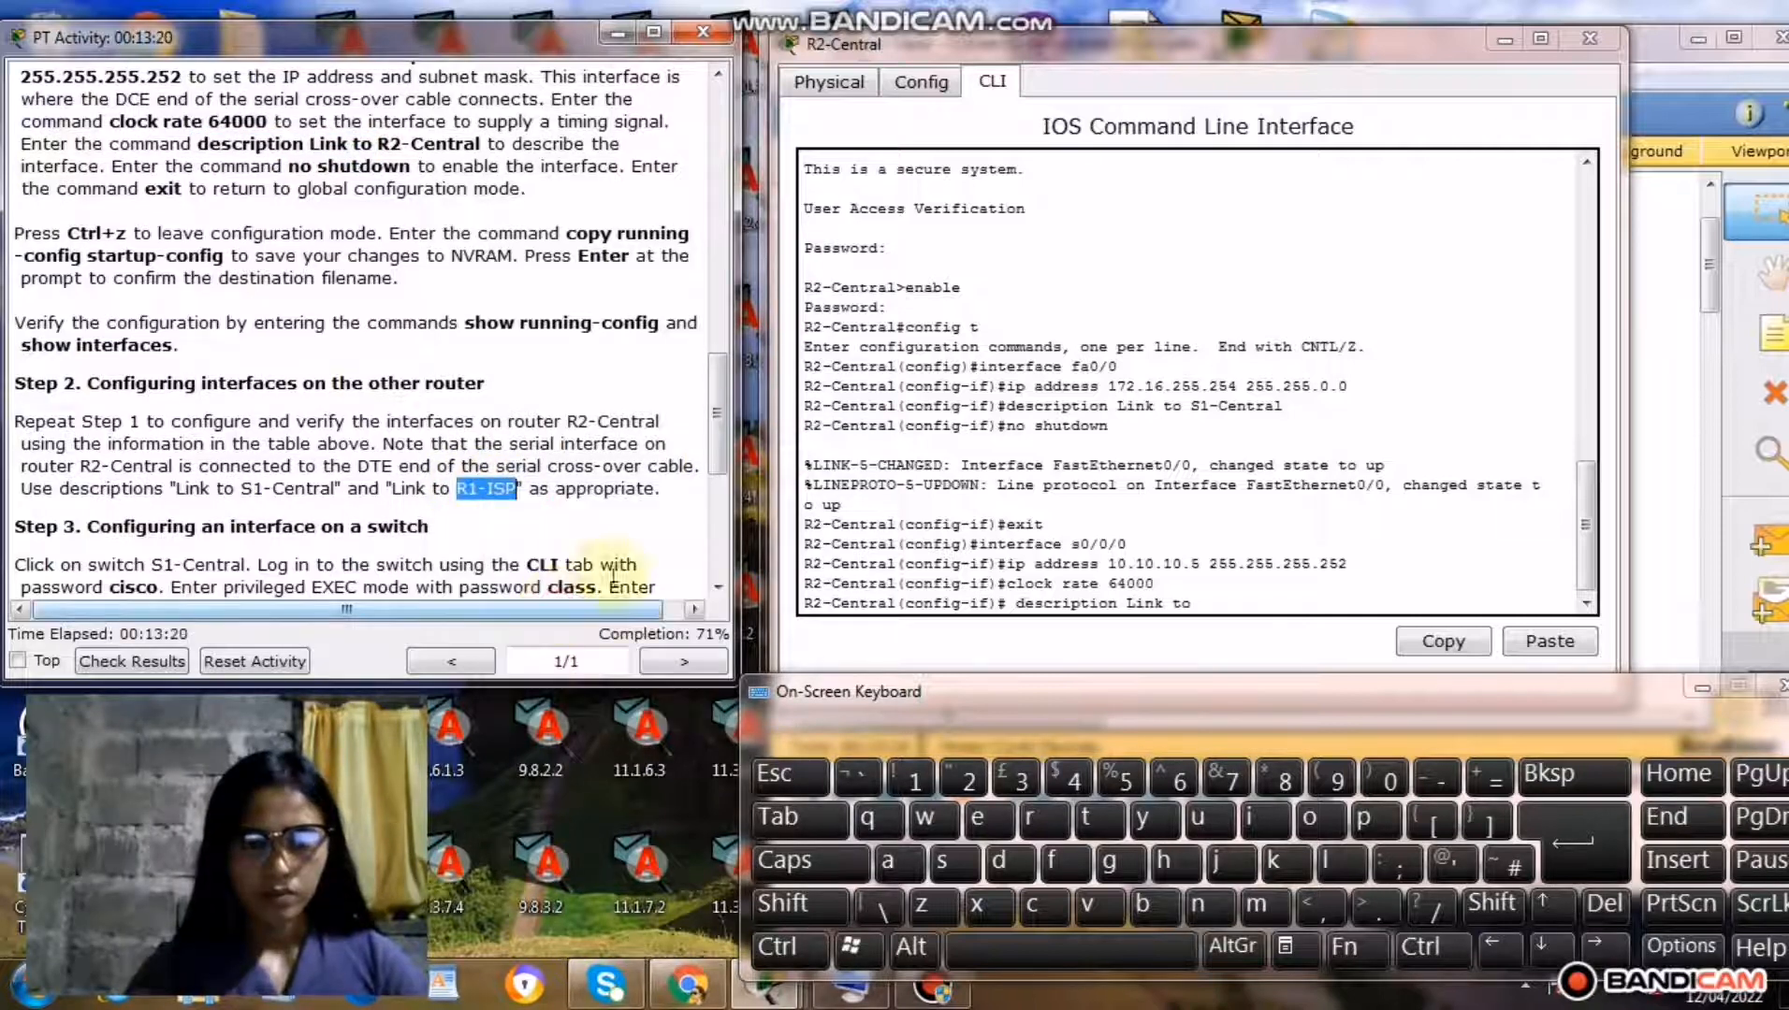
{"action": "left_click", "coordinate": [1228, 596]}
{"action": "right_click", "coordinate": [1226, 596]}
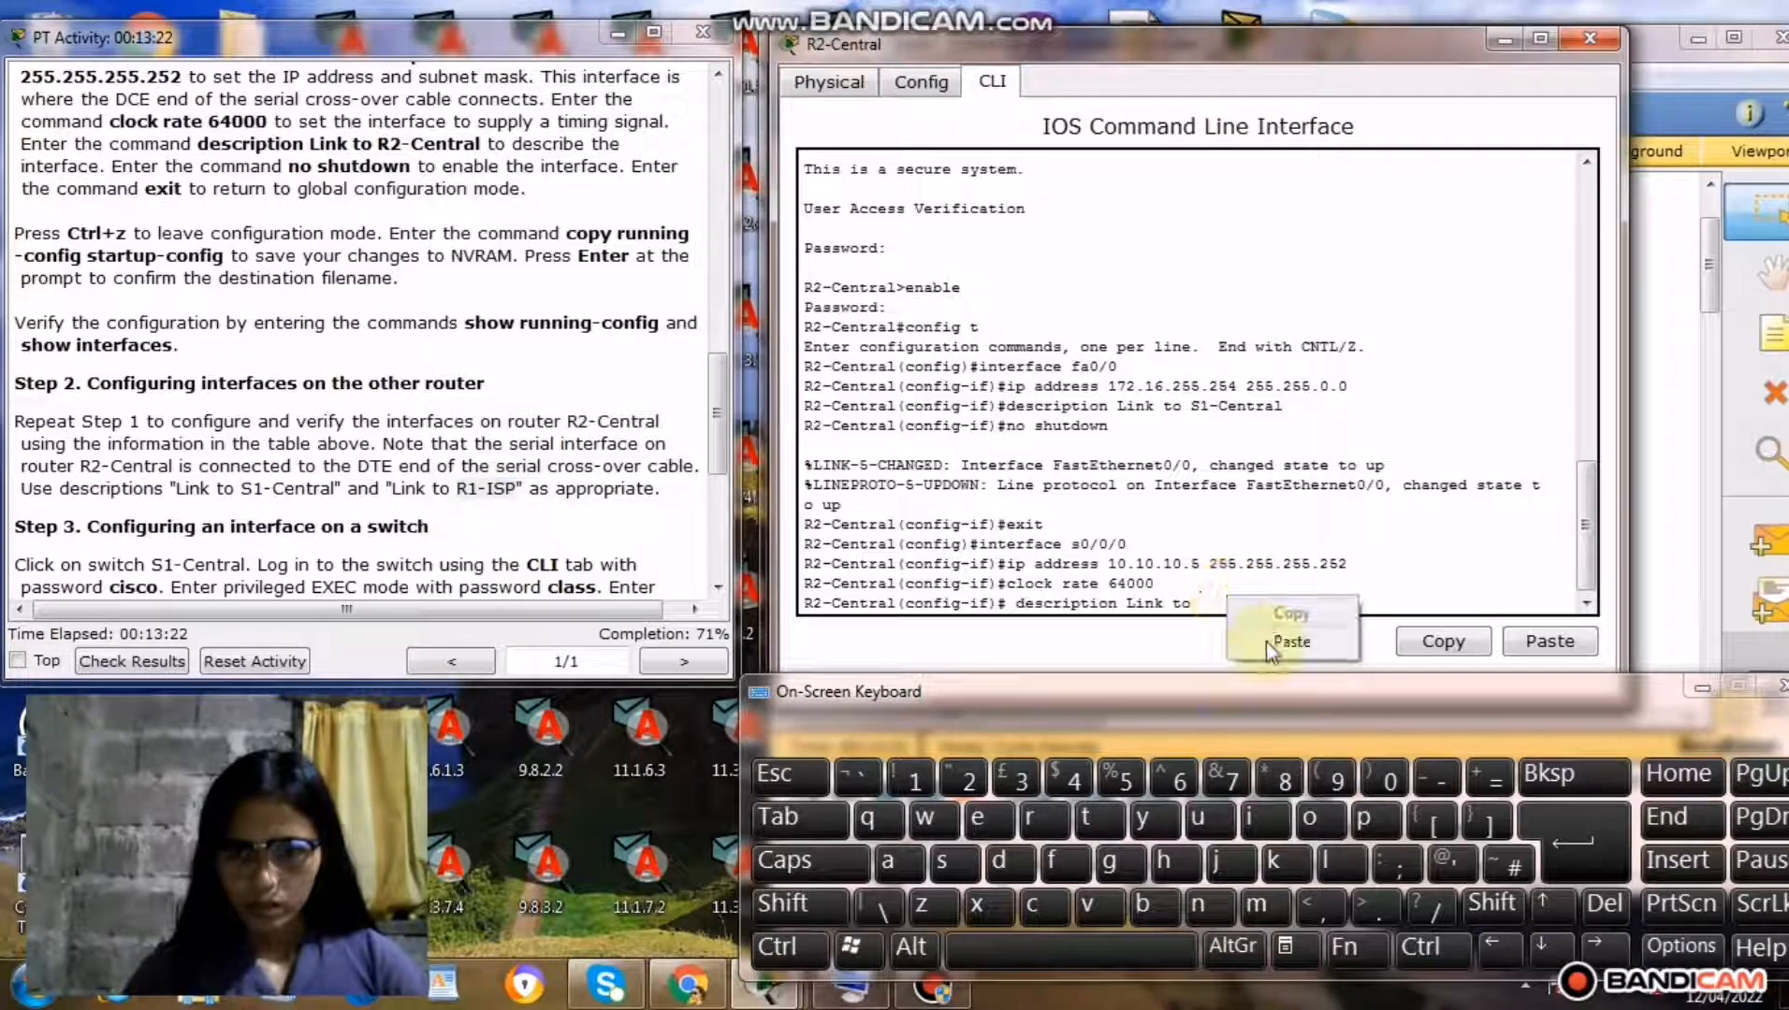
{"action": "left_click", "coordinate": [1271, 653]}
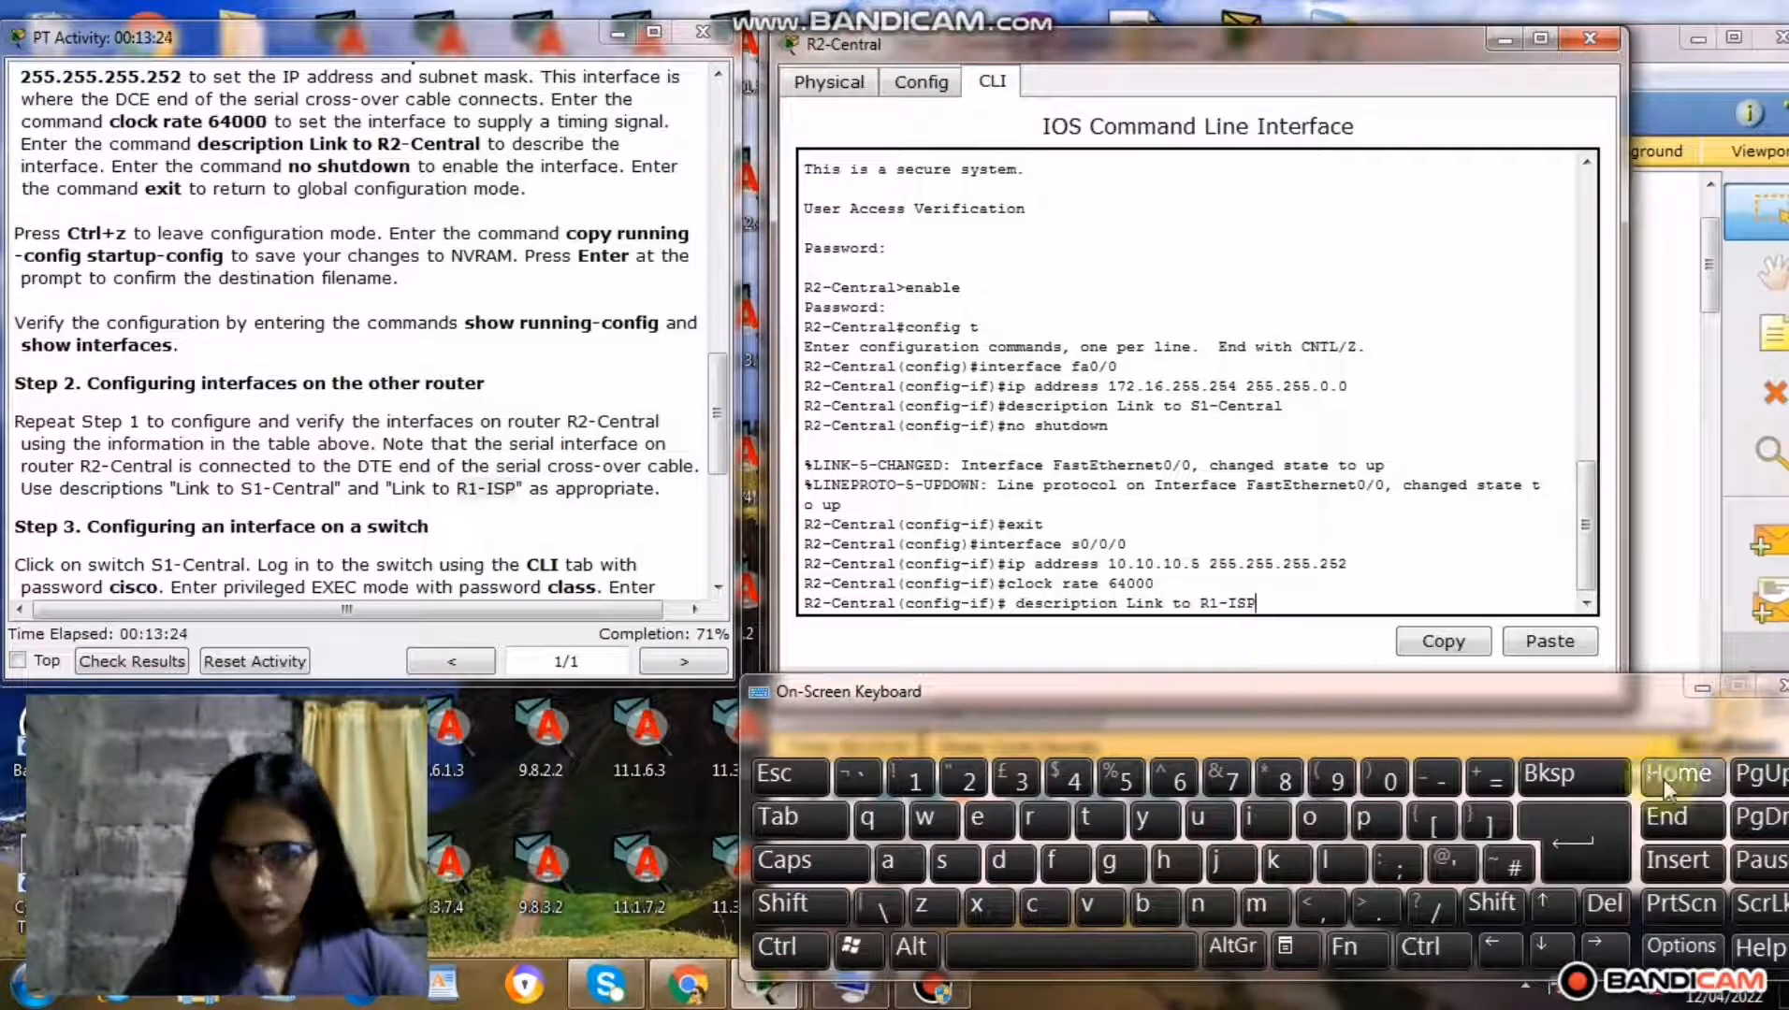
{"action": "left_click", "coordinate": [1569, 856]}
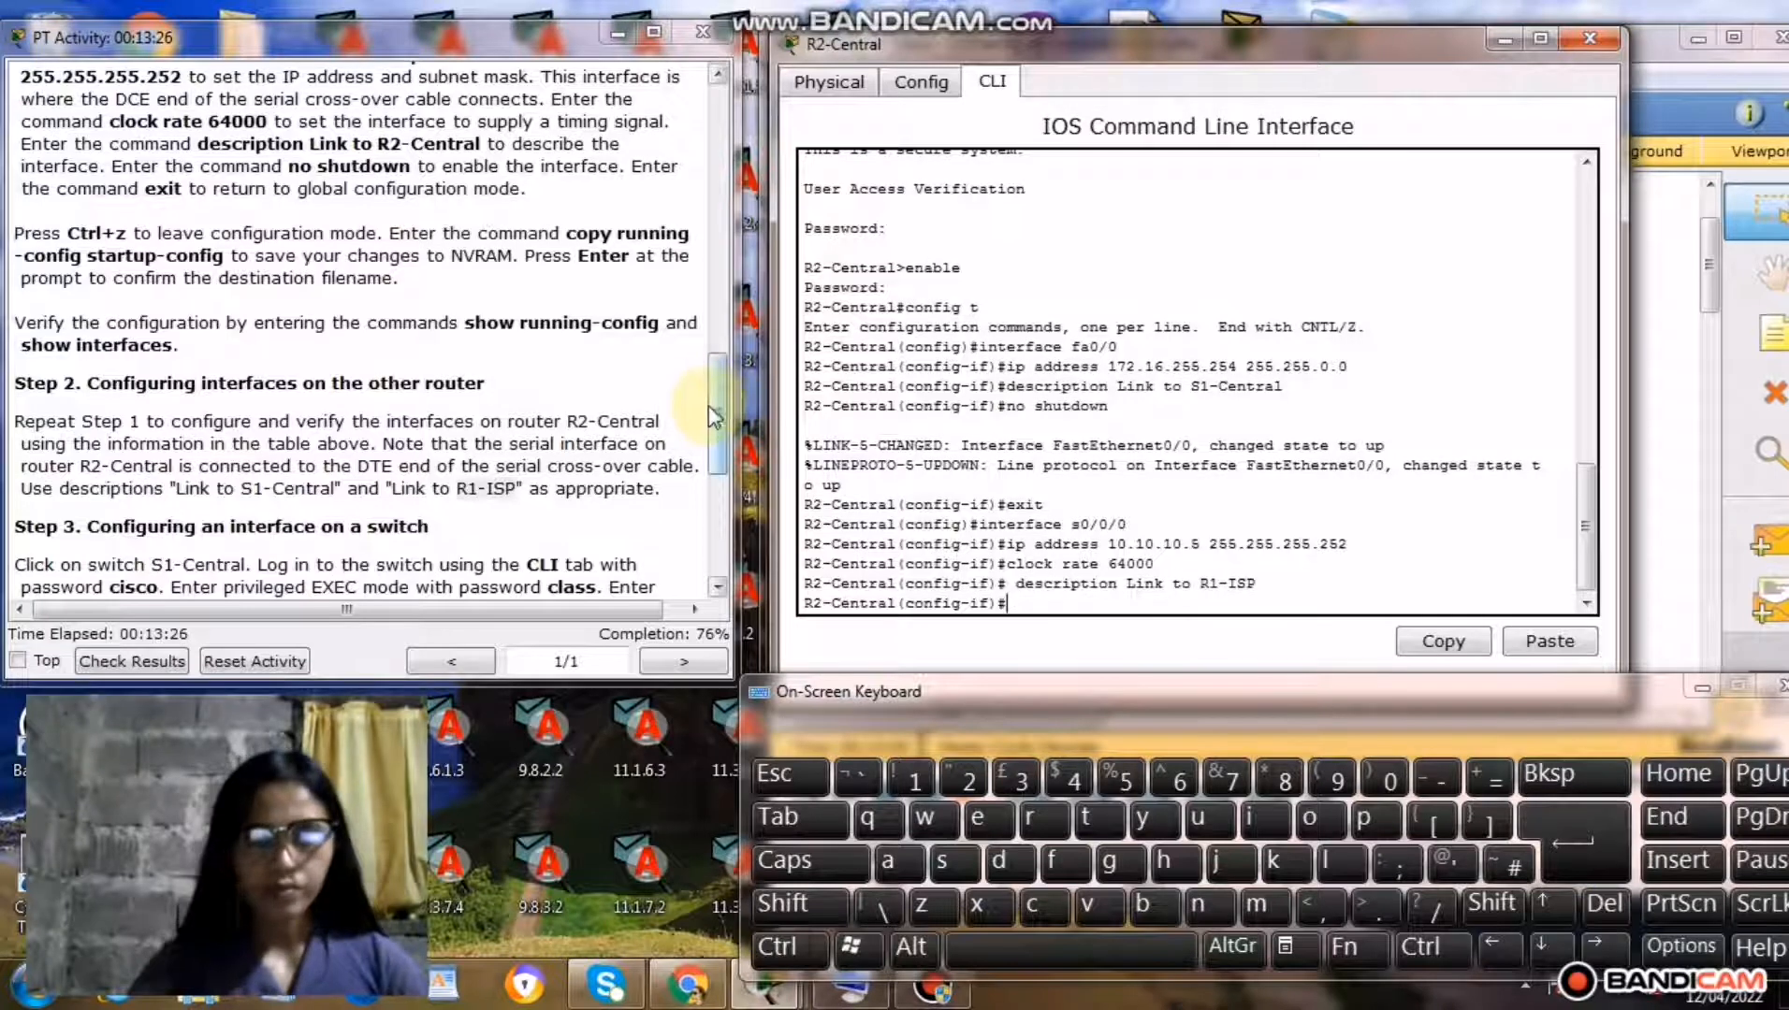
Copy the command no shutdown from the Step 1 instructions and run it to enable R2-Central's S0/0/0 interface.
{"action": "left_click", "coordinate": [723, 429]}
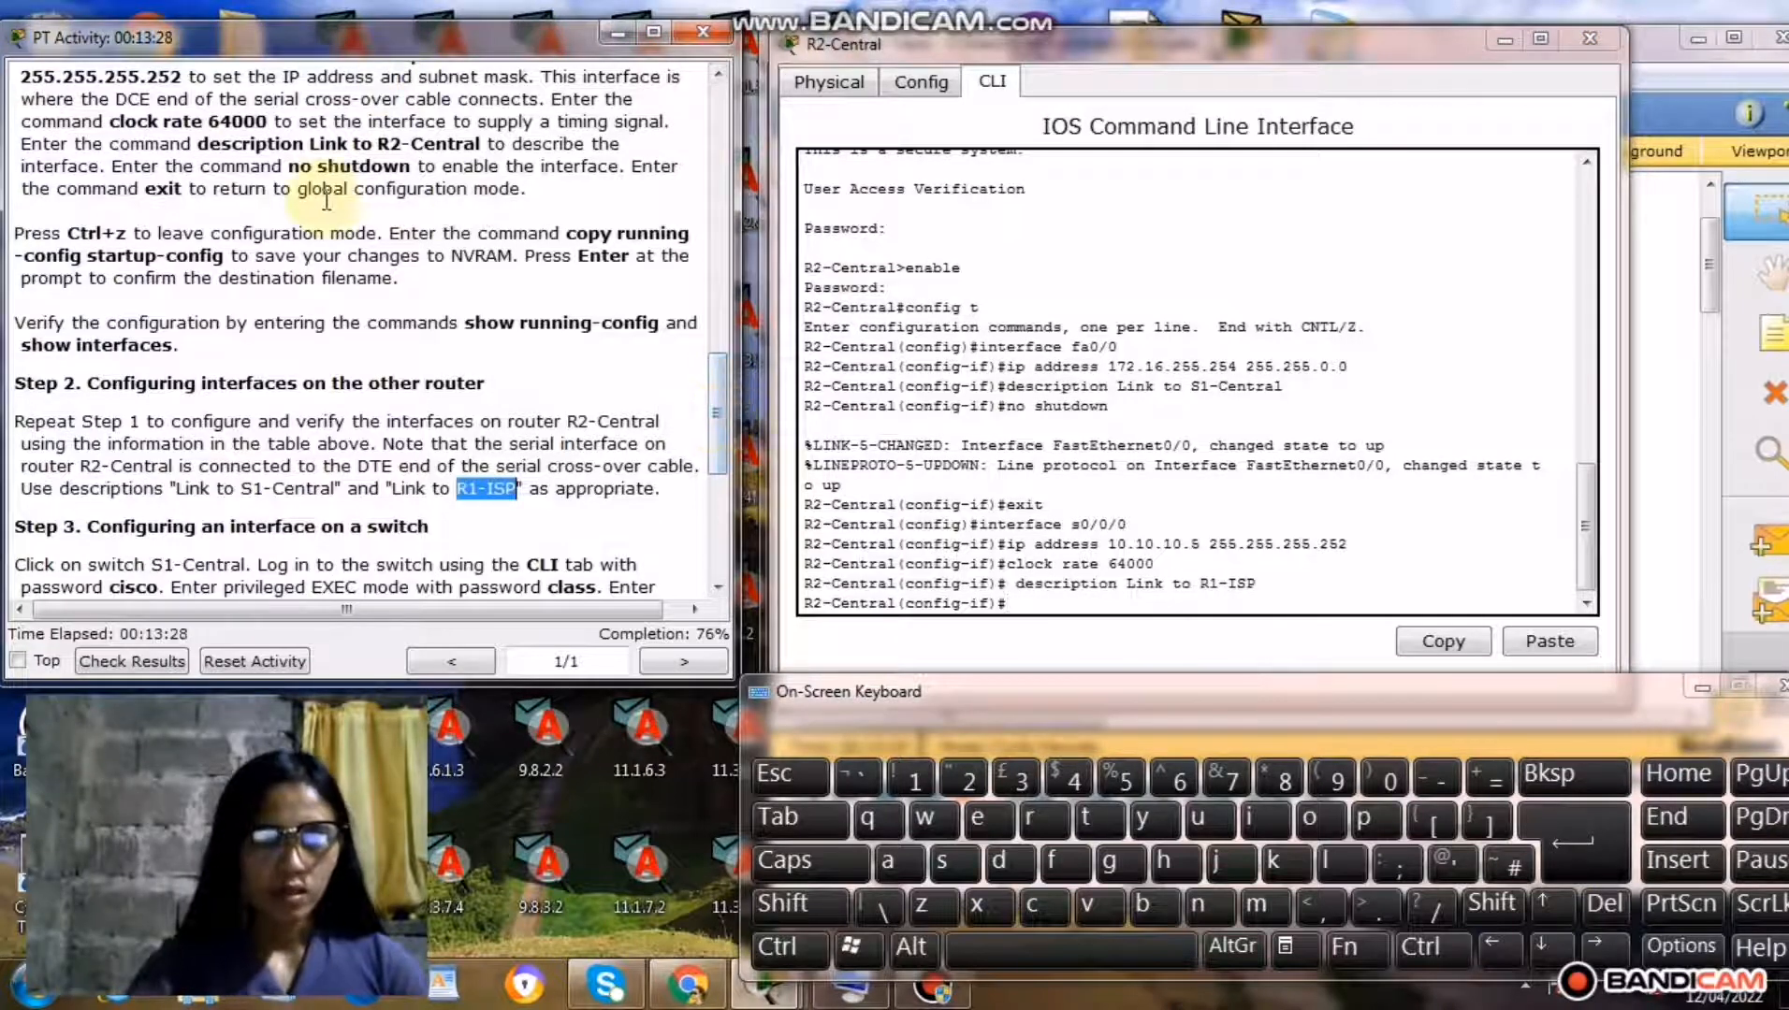
{"action": "left_click_drag", "start_coordinate": [288, 166], "coordinate": [424, 172]}
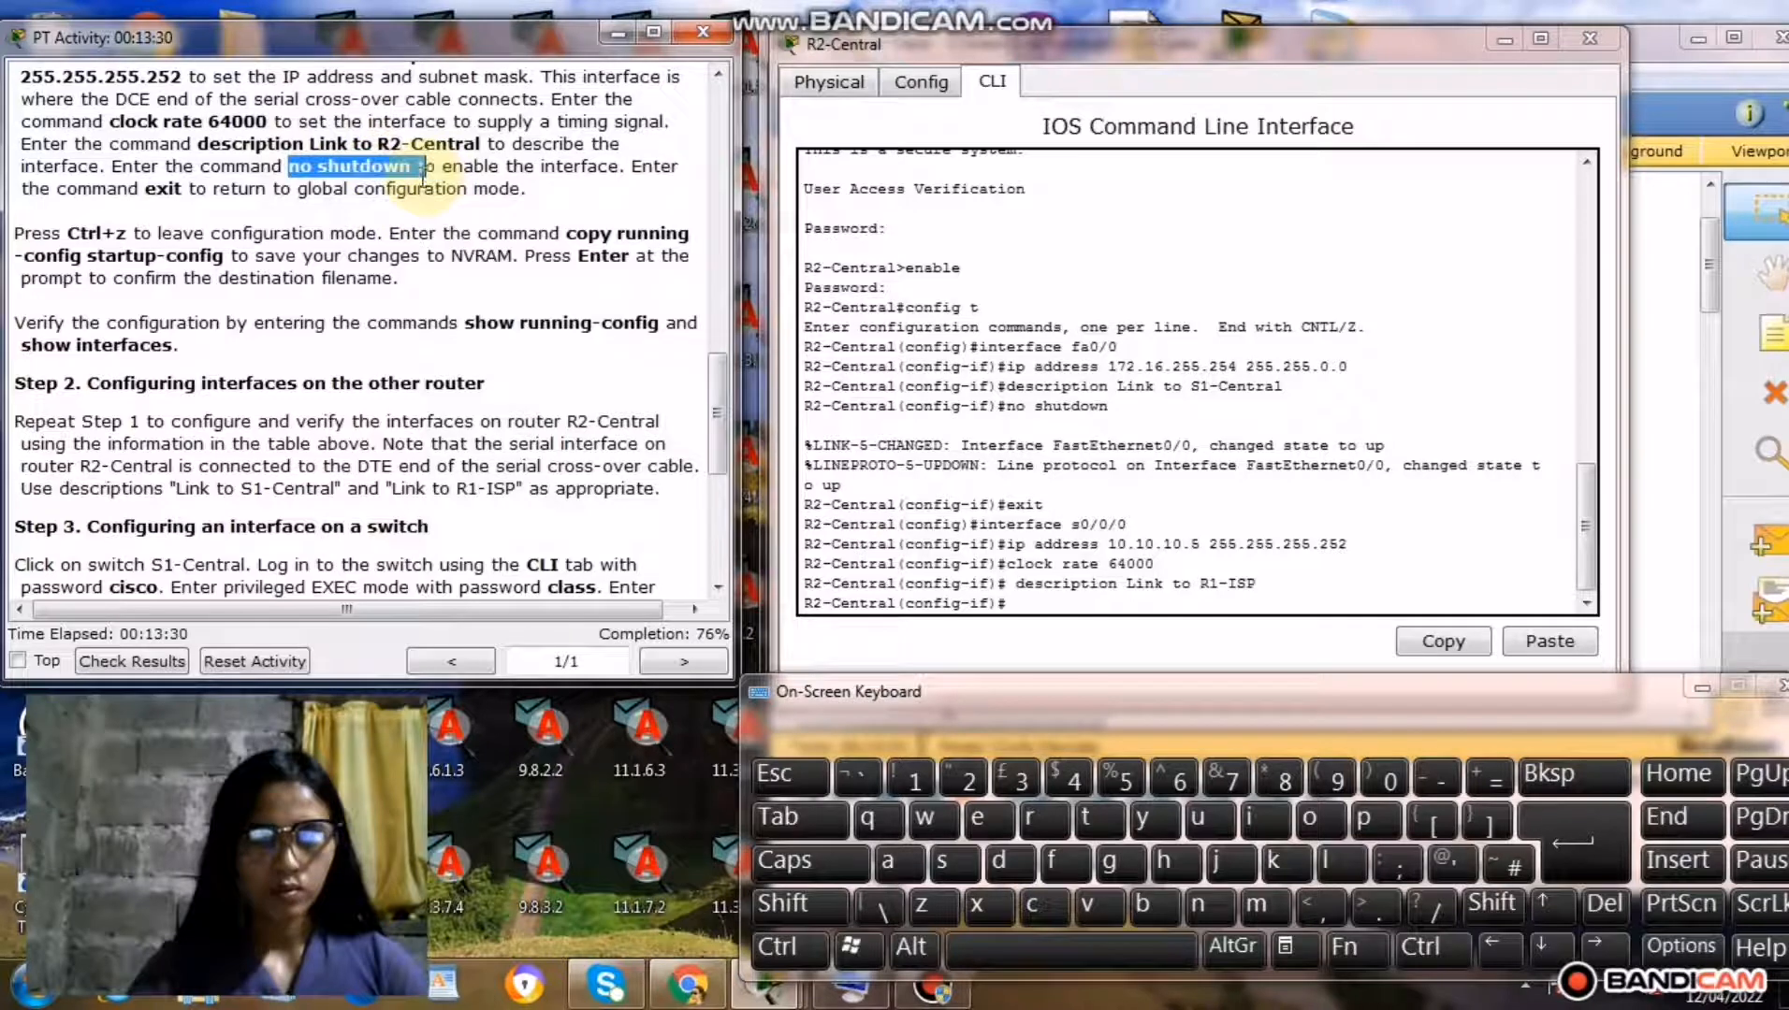
{"action": "right_click", "coordinate": [374, 173]}
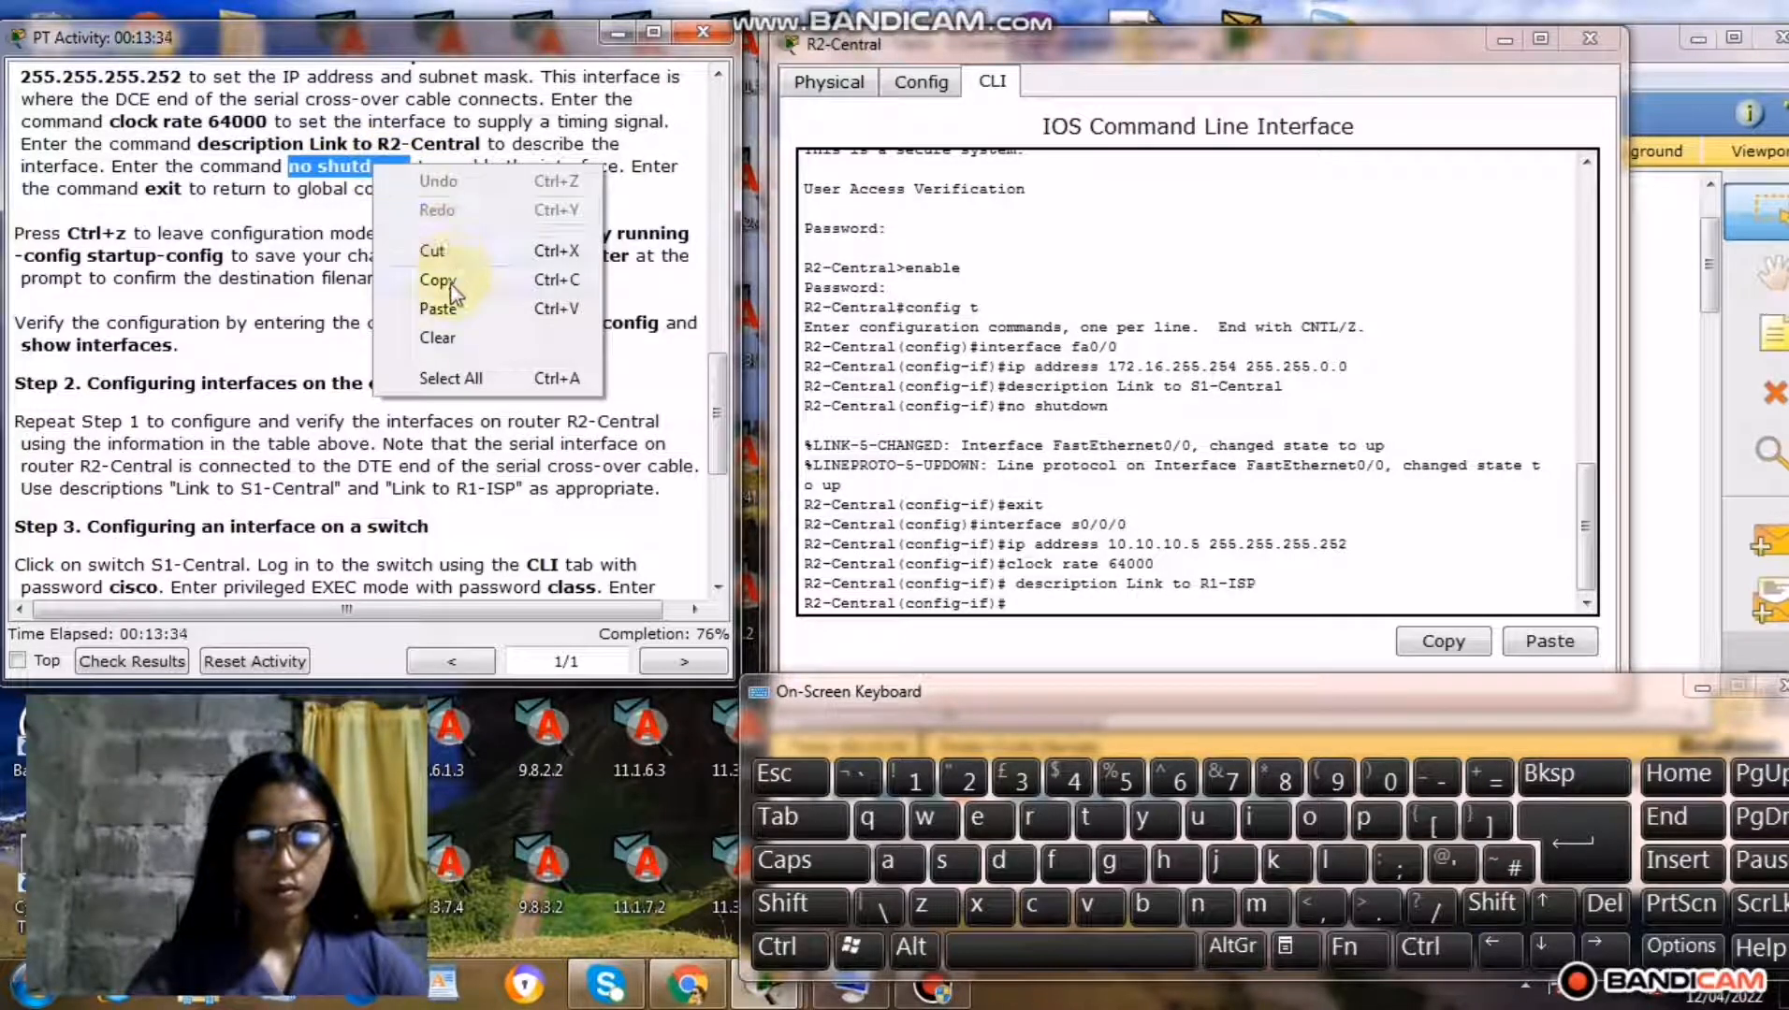
{"action": "left_click", "coordinate": [451, 273]}
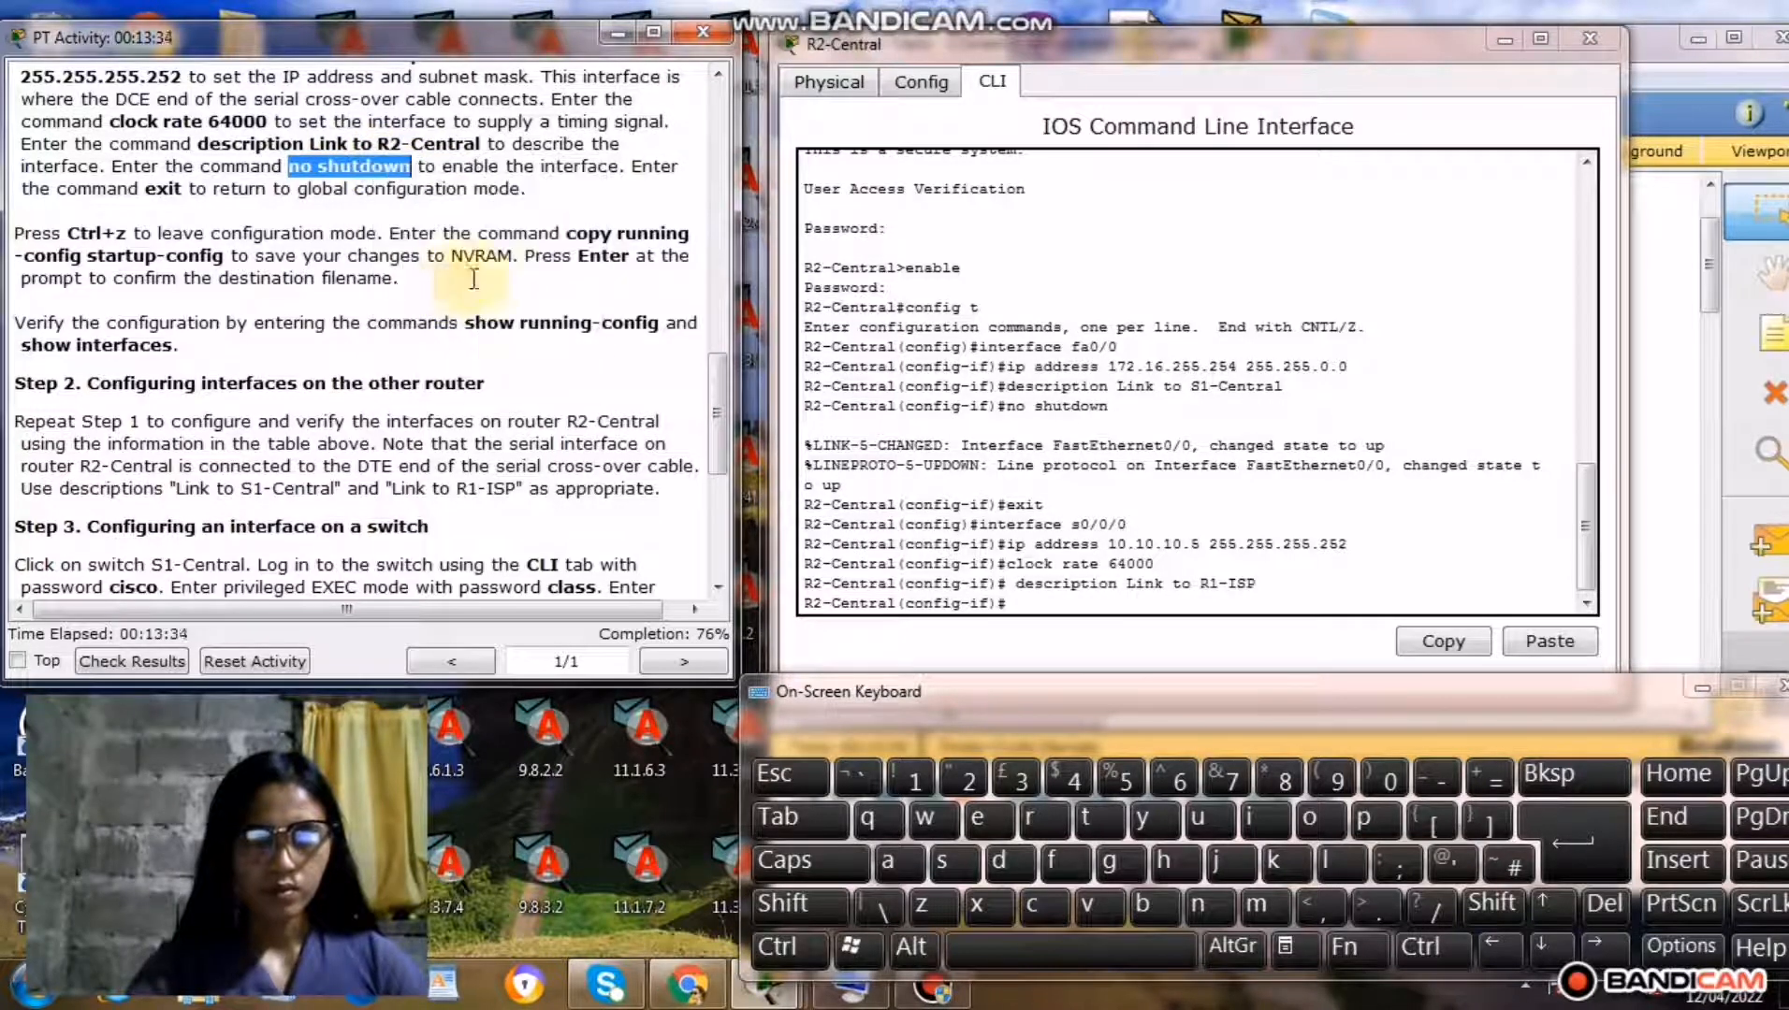
{"action": "left_click", "coordinate": [1025, 606]}
{"action": "right_click", "coordinate": [1024, 606]}
{"action": "left_click", "coordinate": [1083, 654]}
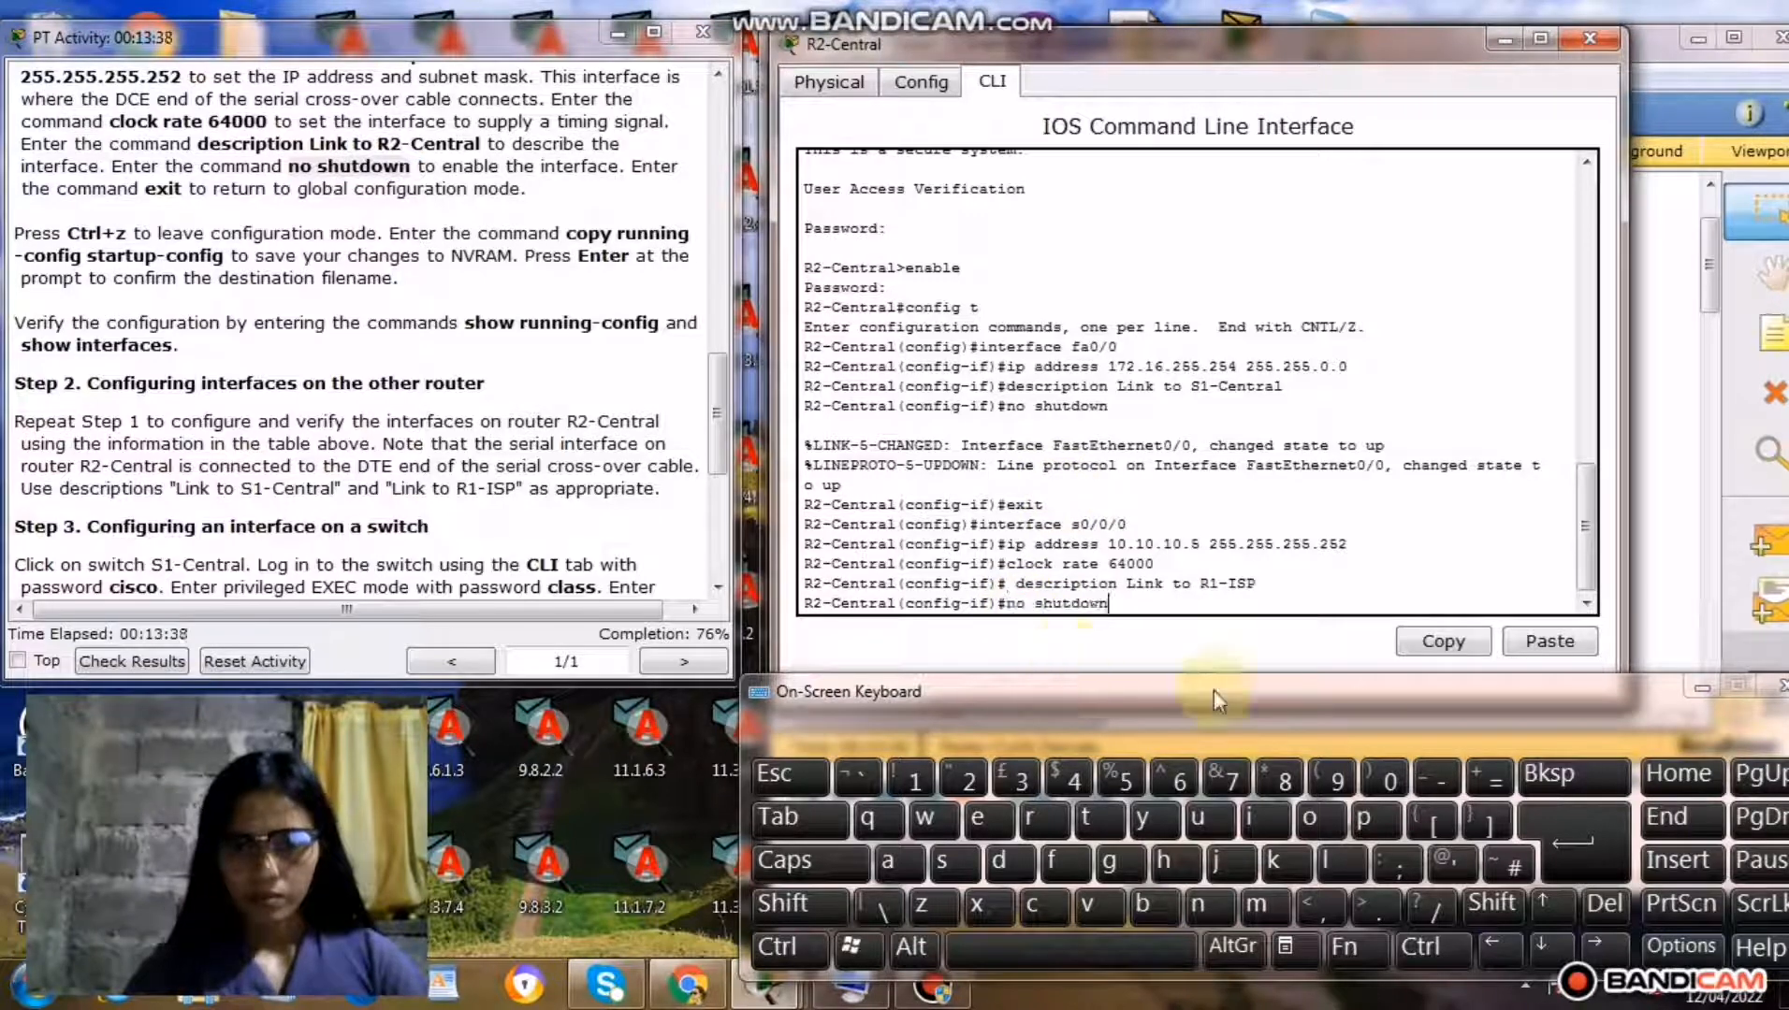
{"action": "left_click", "coordinate": [1573, 842]}
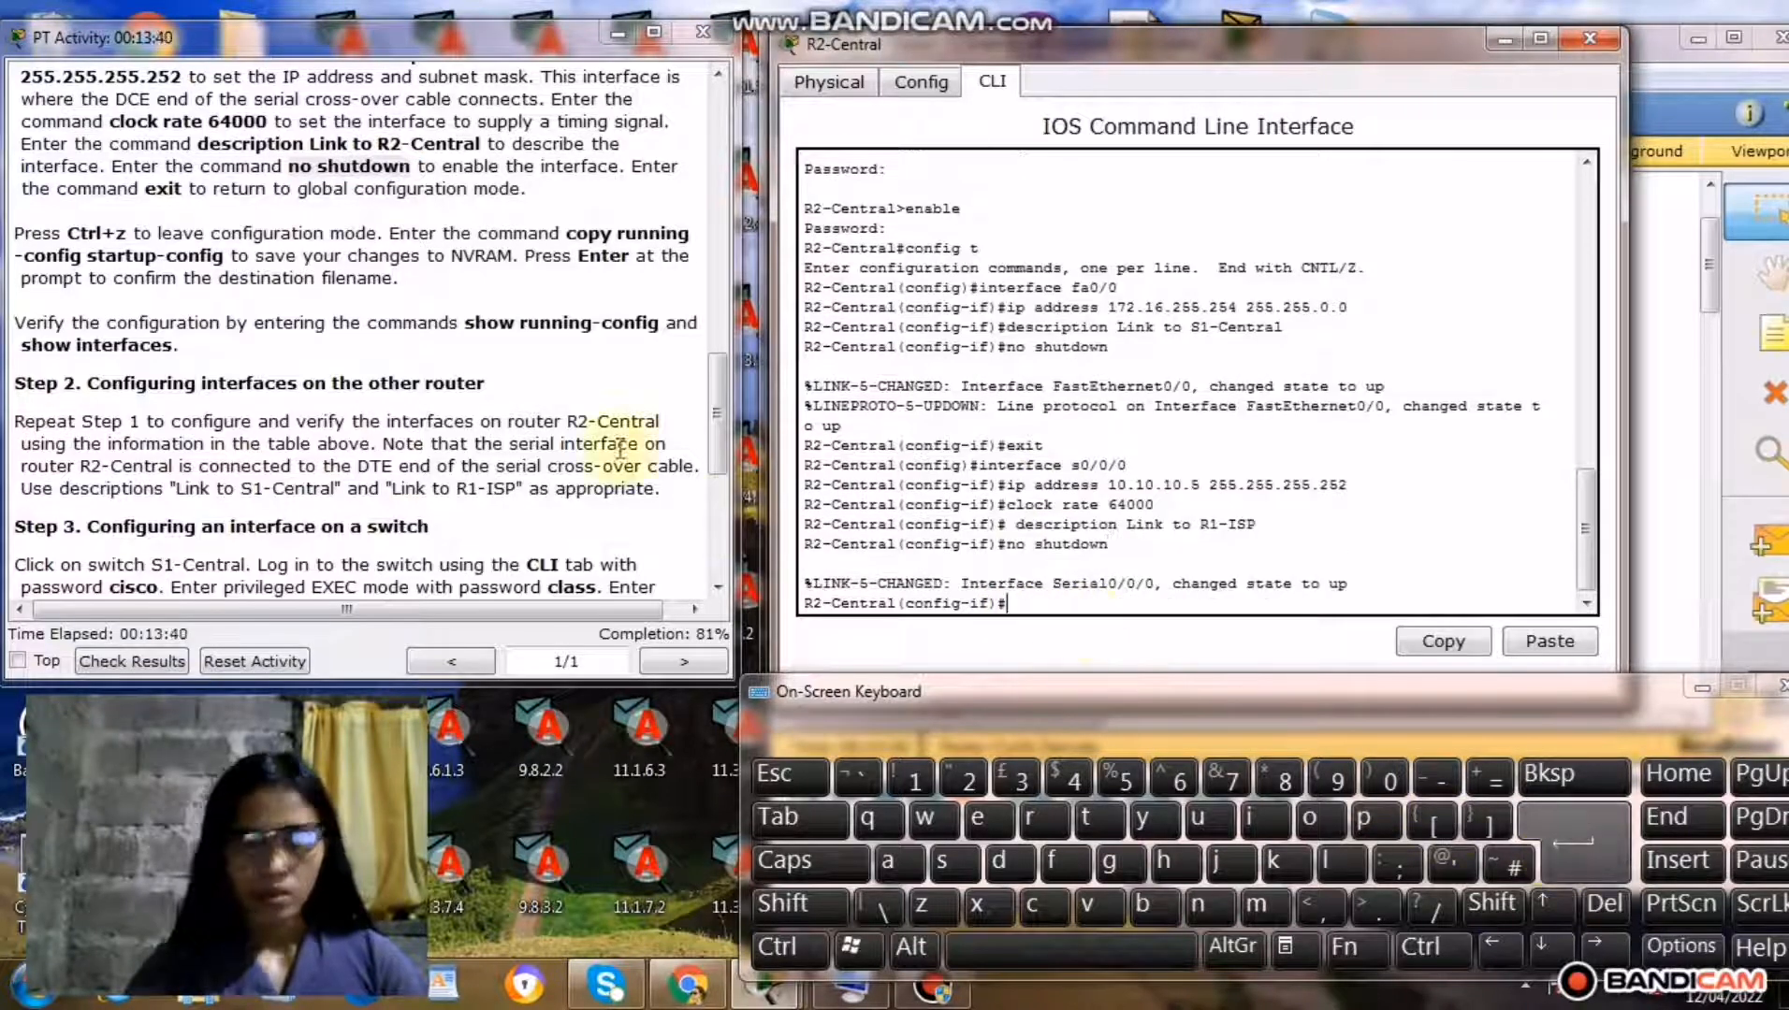
Return R2-Central to global configuration mode with the exit command and leave configuration mode for the privileged prompt.
{"action": "left_click_drag", "start_coordinate": [147, 190], "coordinate": [184, 193]}
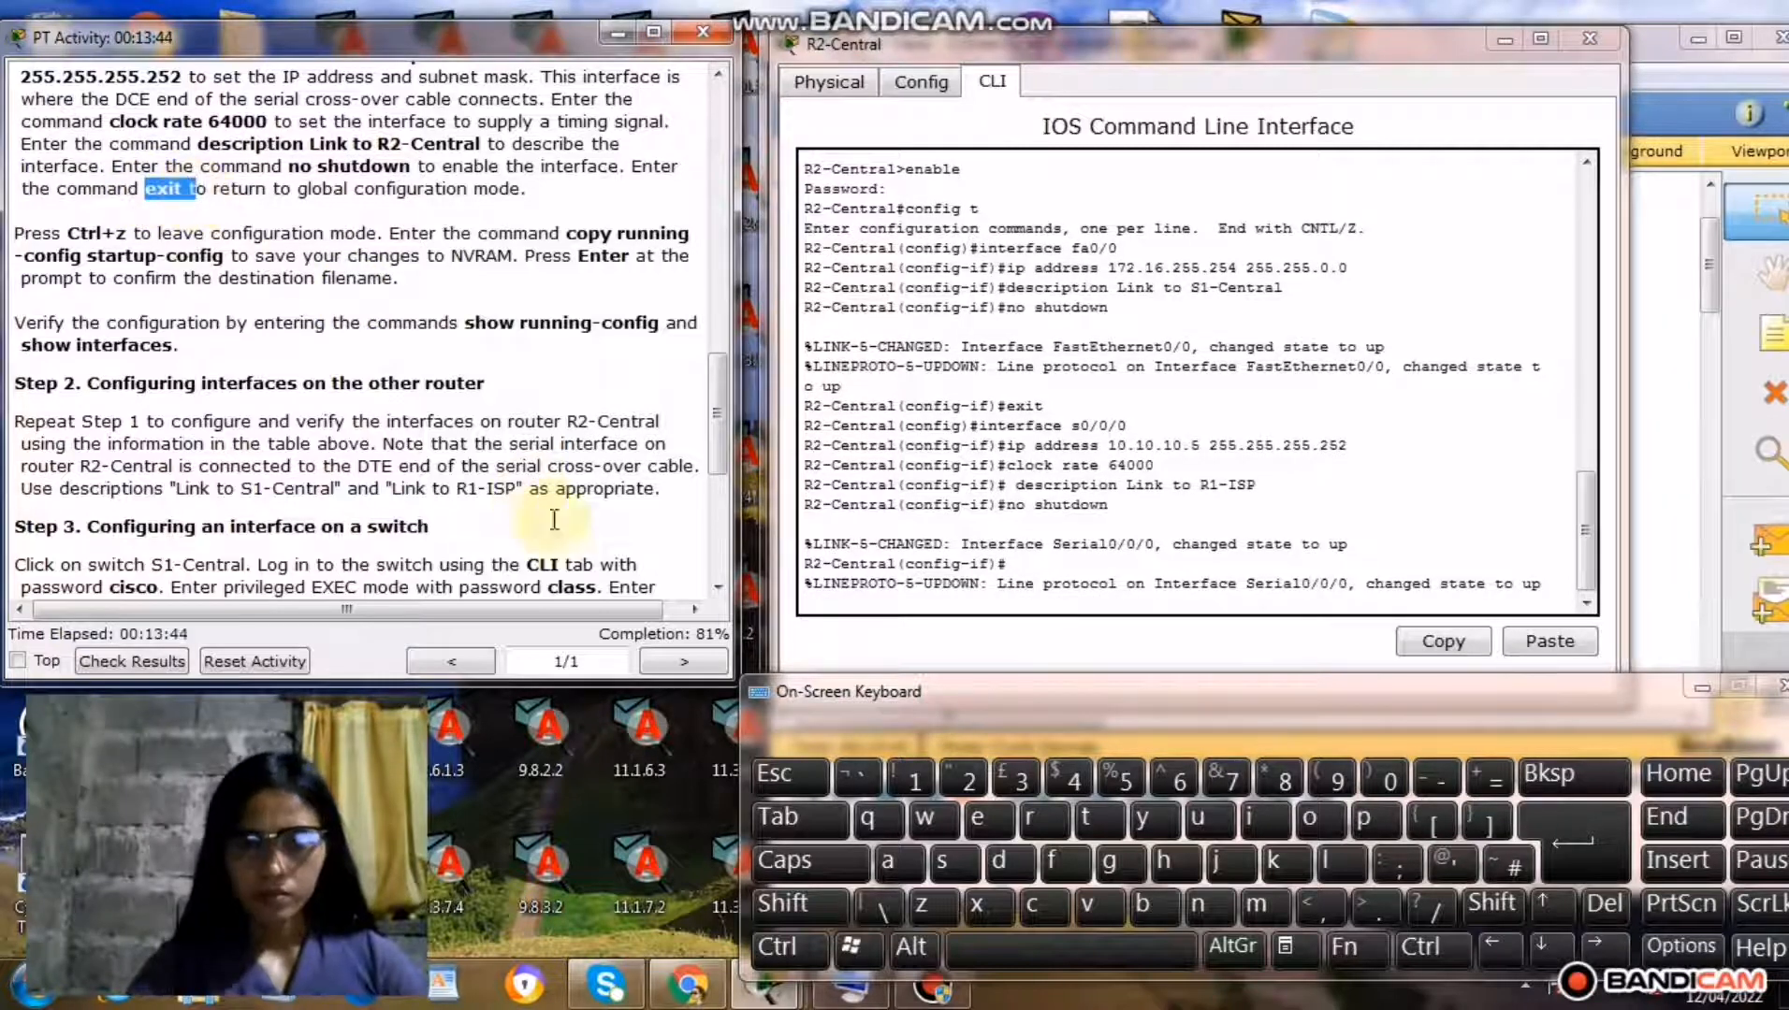
{"action": "left_click", "coordinate": [978, 598]}
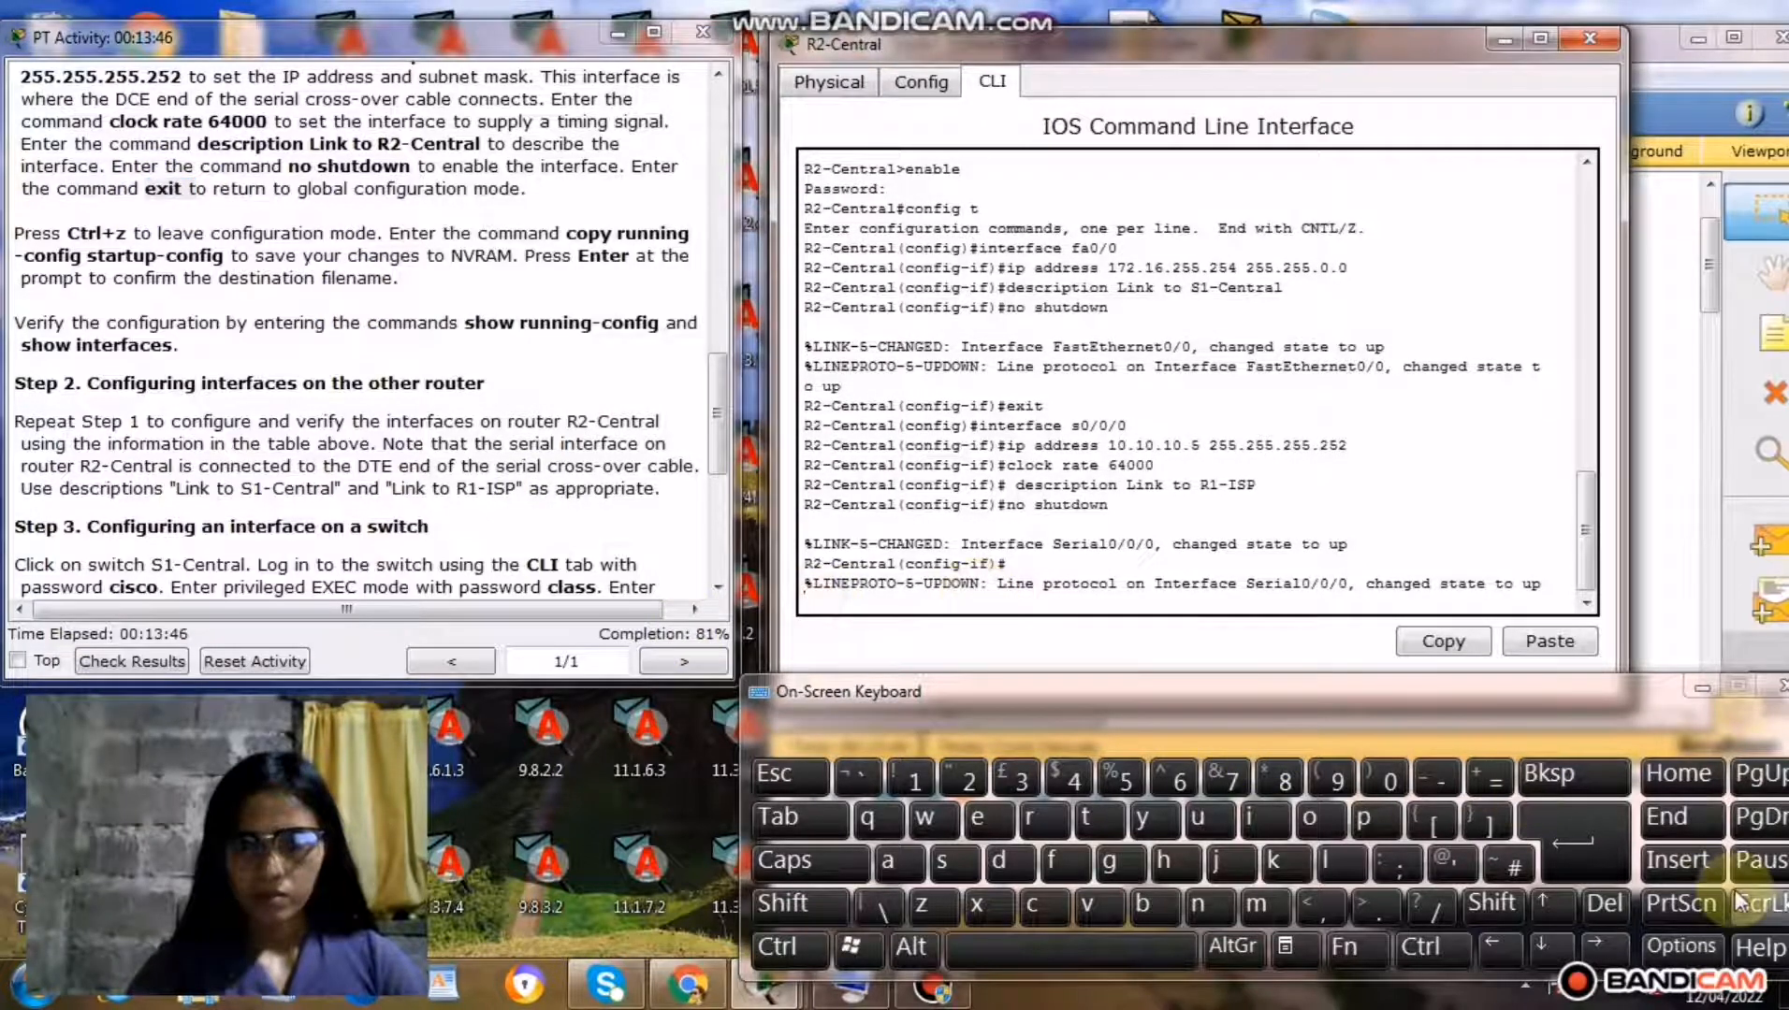
{"action": "left_click", "coordinate": [1551, 845]}
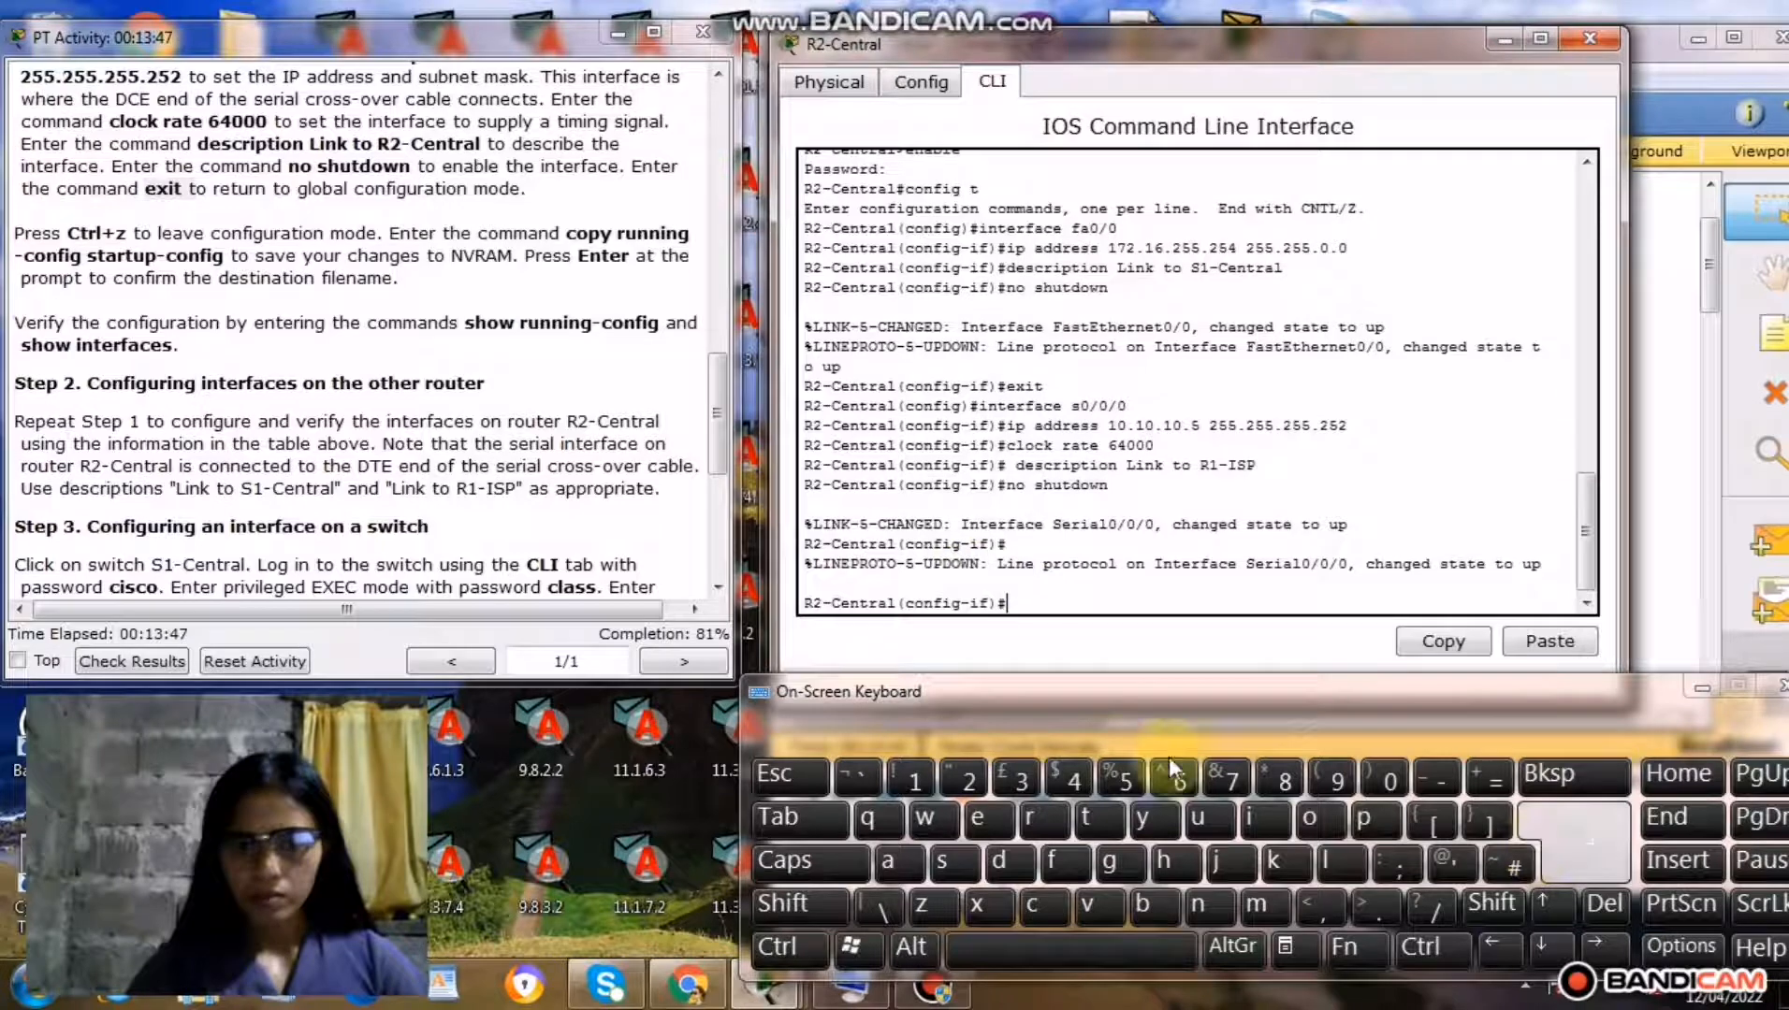
{"action": "left_click", "coordinate": [990, 810]}
{"action": "left_click", "coordinate": [976, 912]}
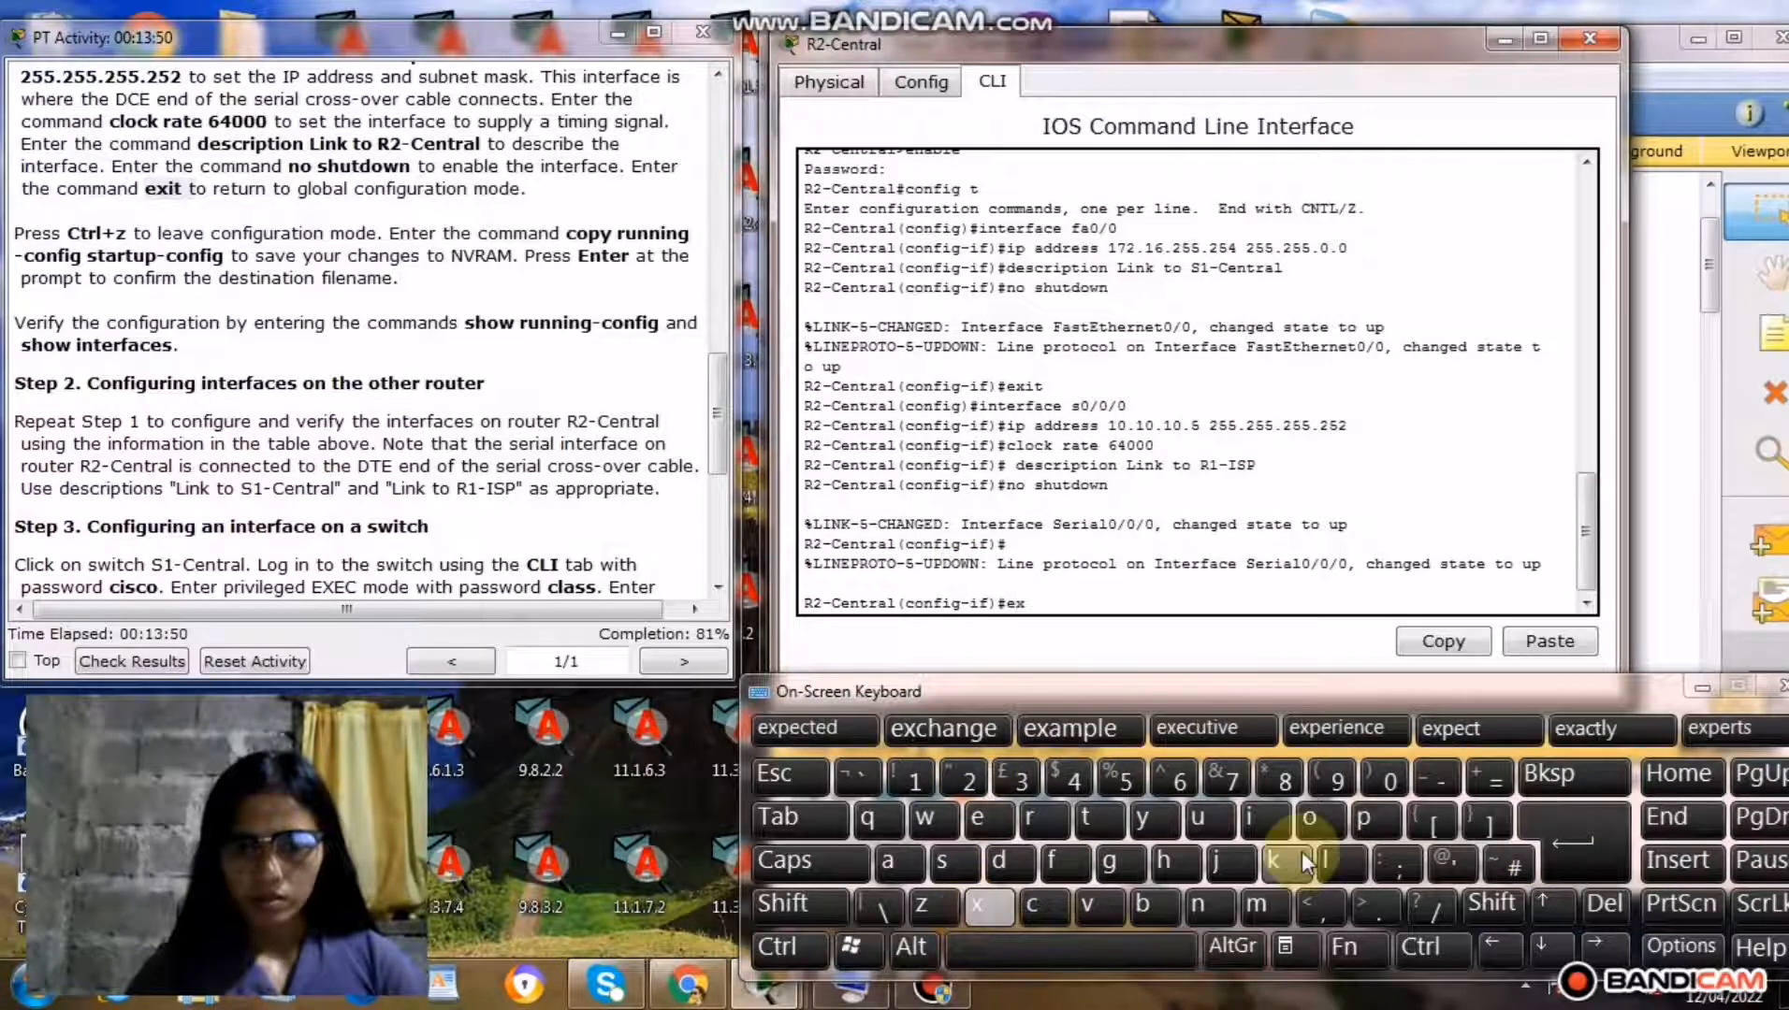
{"action": "left_click", "coordinate": [1262, 830]}
{"action": "left_click", "coordinate": [1089, 821]}
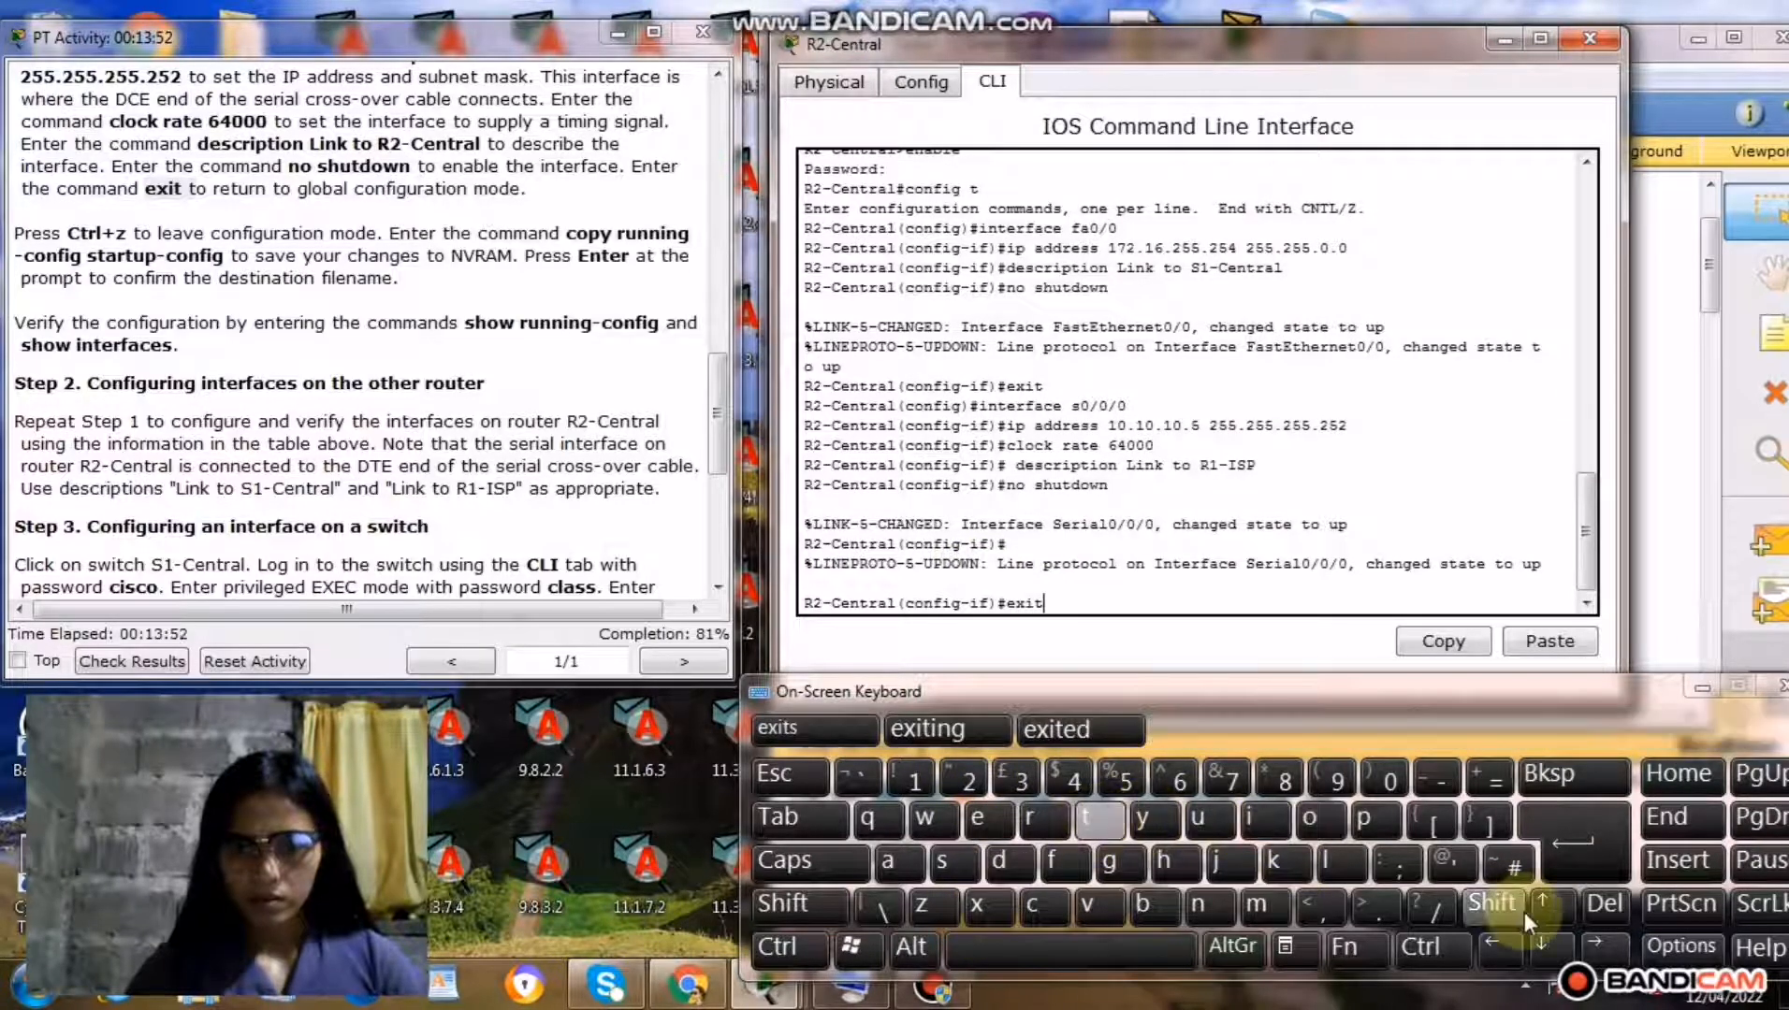
{"action": "left_click", "coordinate": [1570, 861]}
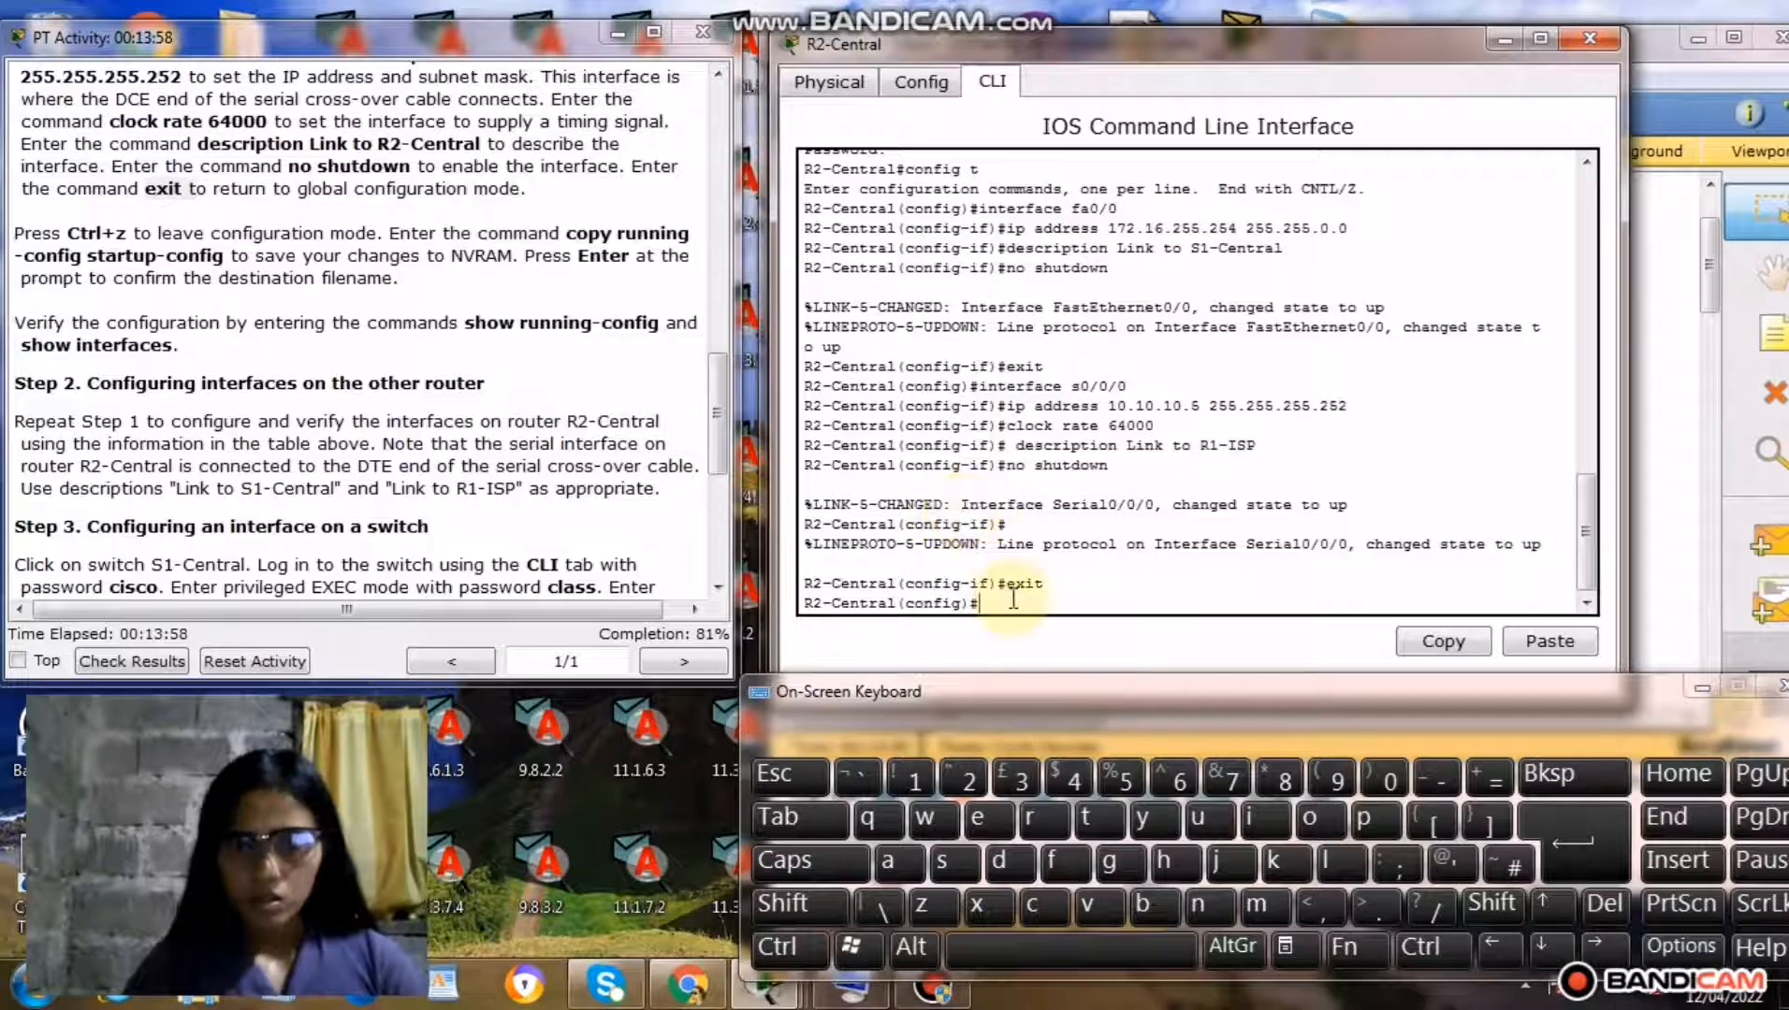
{"action": "left_click", "coordinate": [795, 952]}
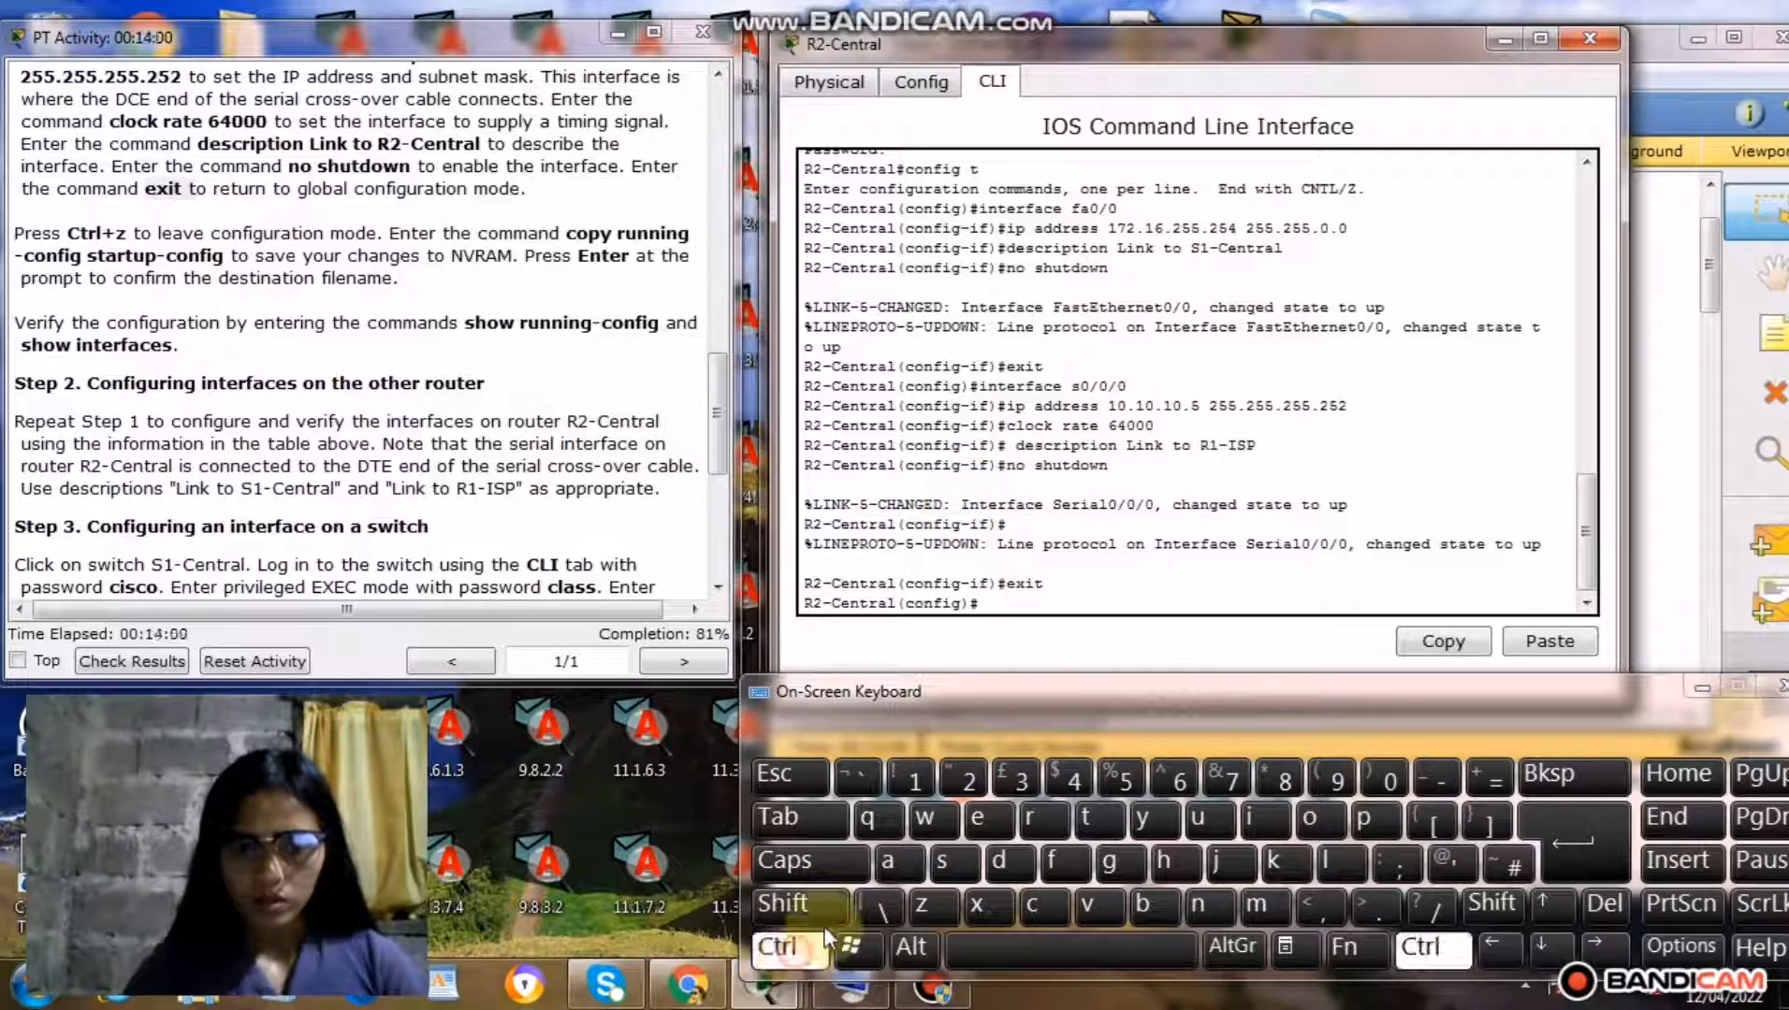
{"action": "left_click", "coordinate": [920, 901]}
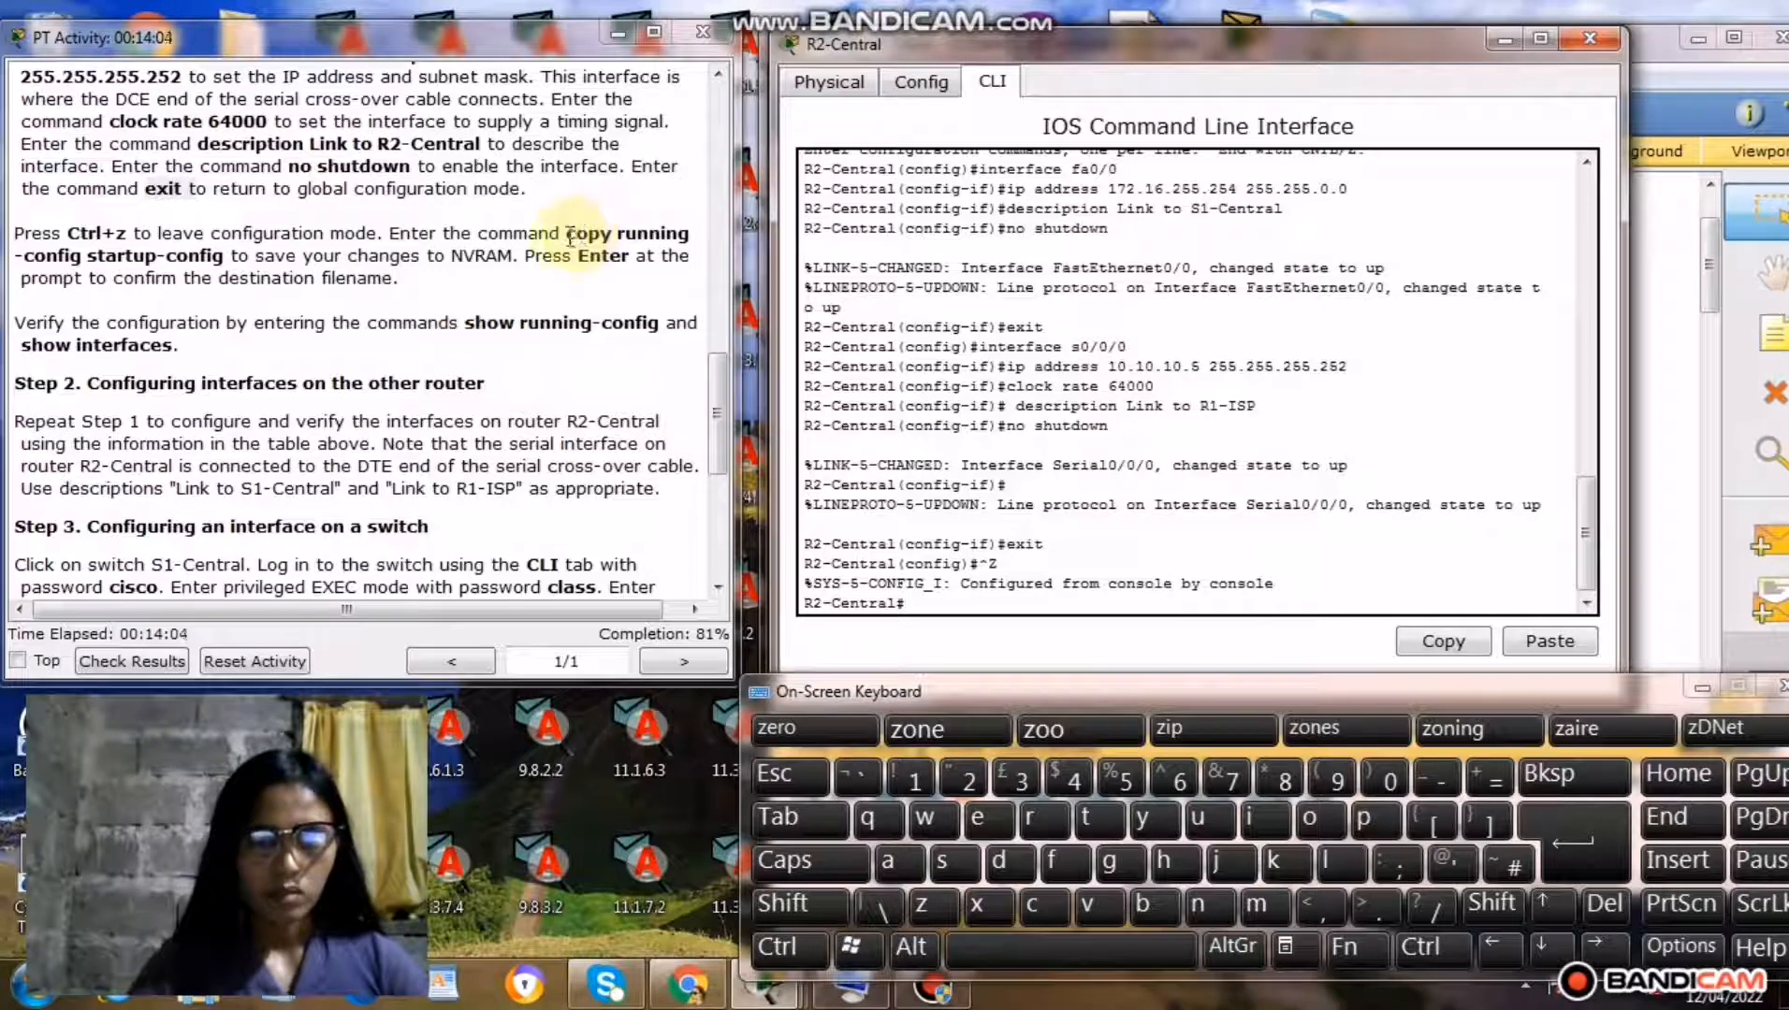
Save R2-Central's configuration with copy running-config startup-config from the Step 1 instructions, accepting the default destination filename.
{"action": "left_click_drag", "start_coordinate": [567, 234], "coordinate": [215, 269]}
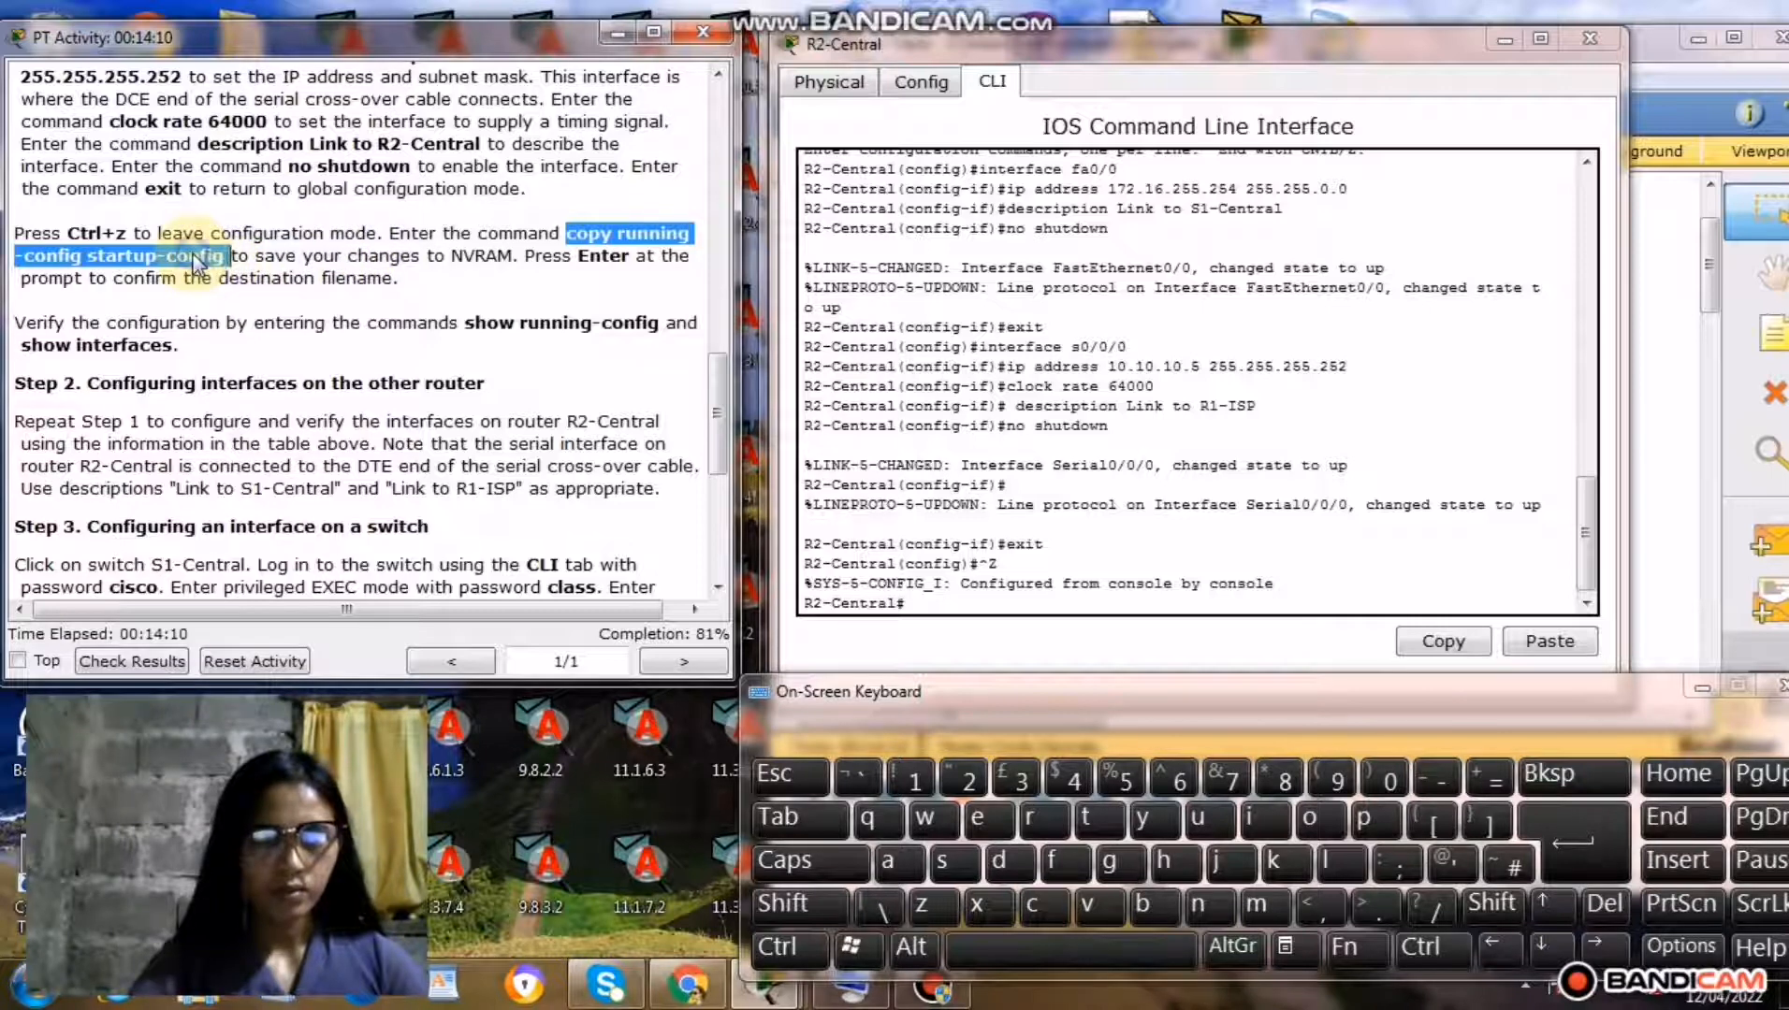
{"action": "right_click", "coordinate": [194, 258]}
{"action": "left_click", "coordinate": [270, 373]}
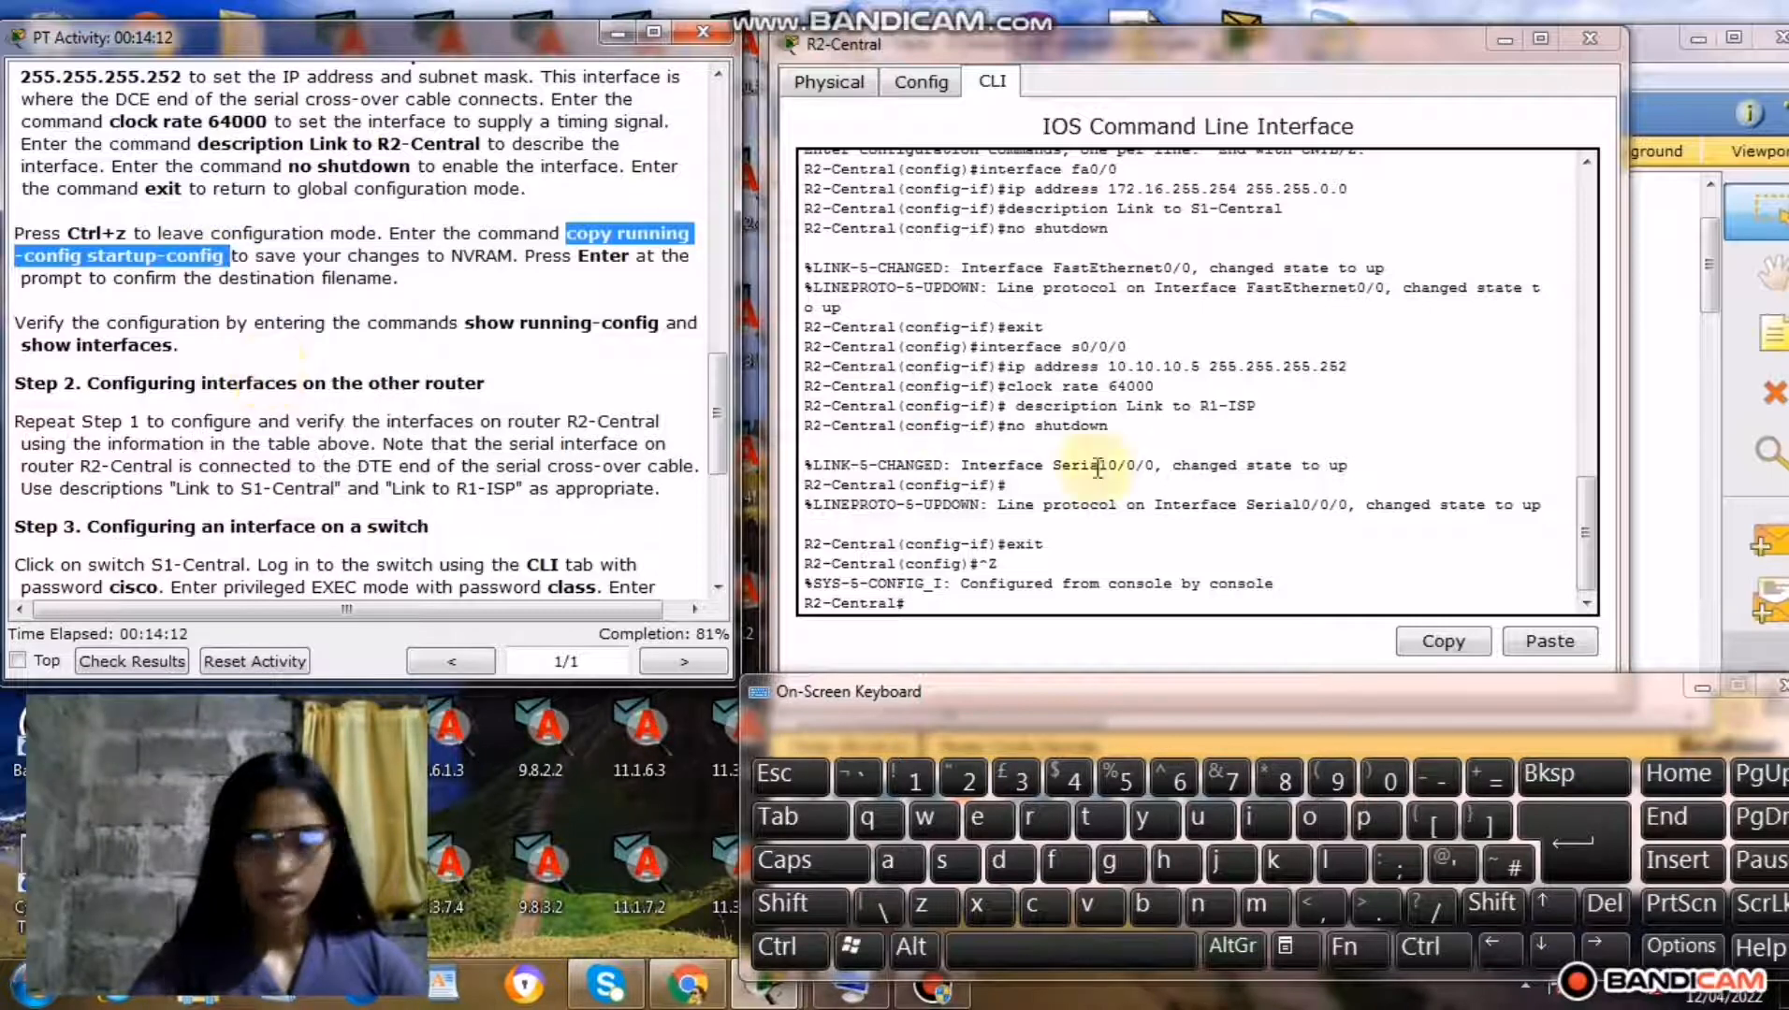
{"action": "left_click", "coordinate": [923, 605]}
{"action": "right_click", "coordinate": [926, 603]}
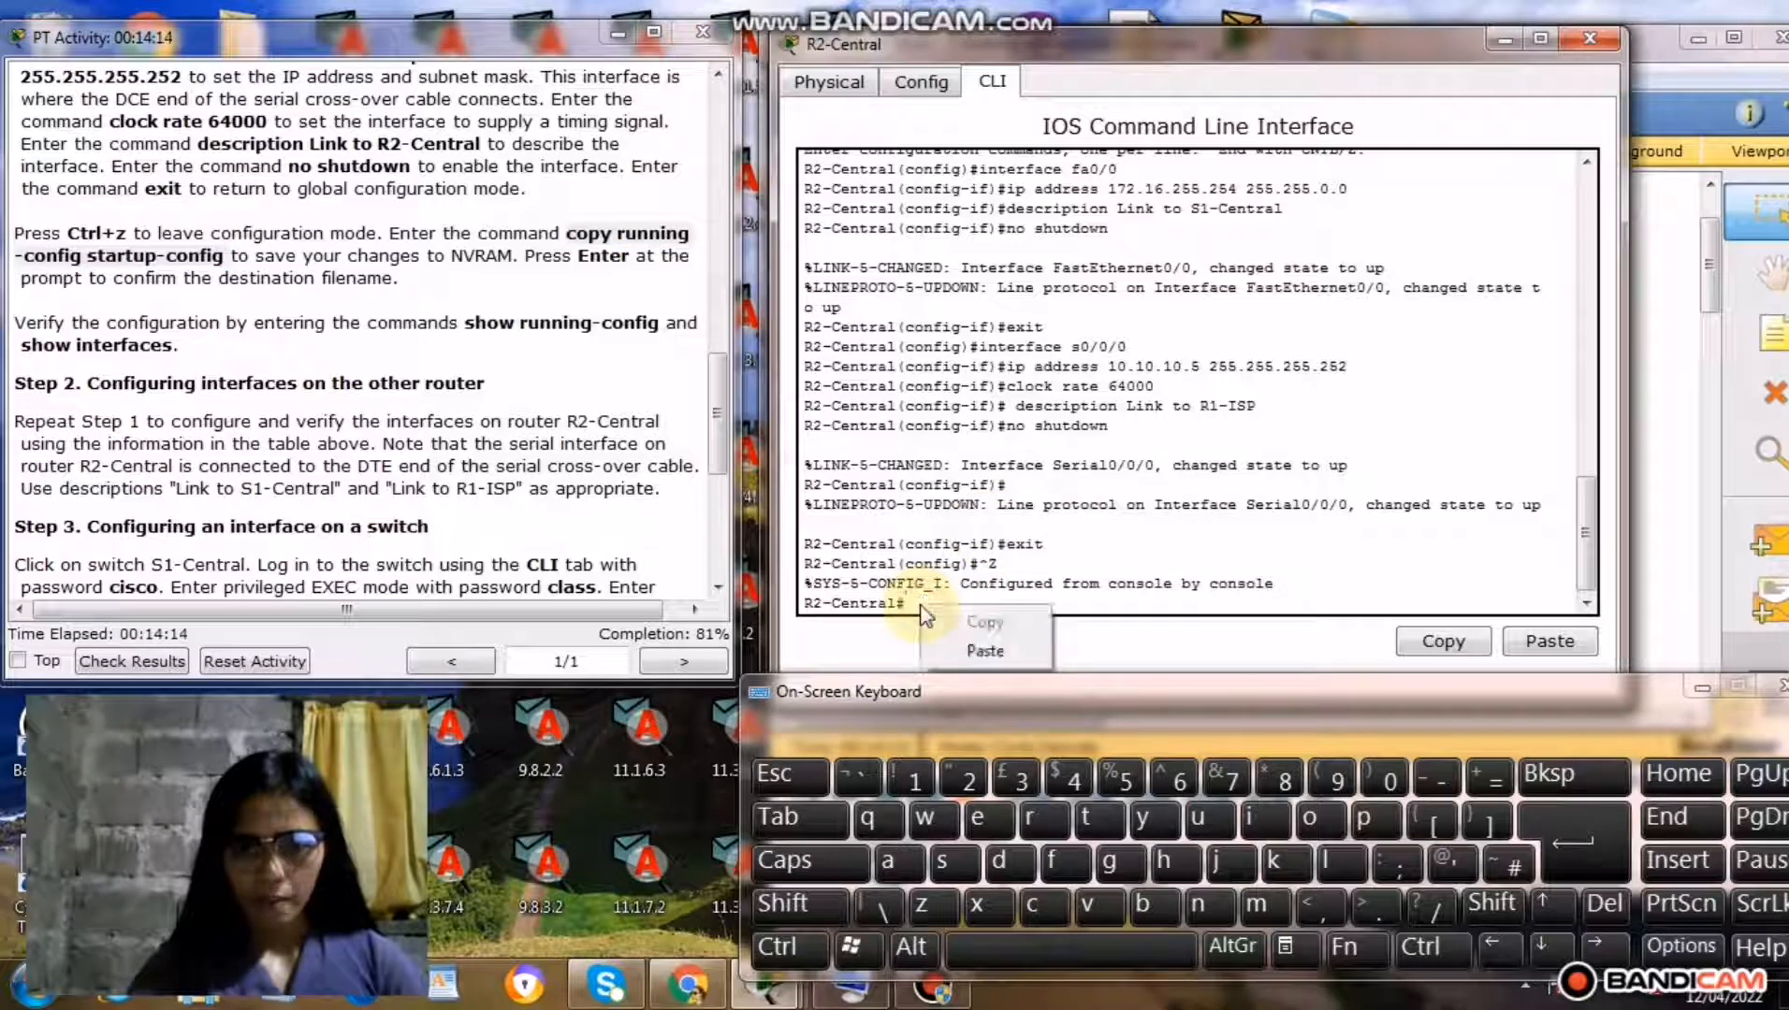
{"action": "left_click", "coordinate": [982, 655]}
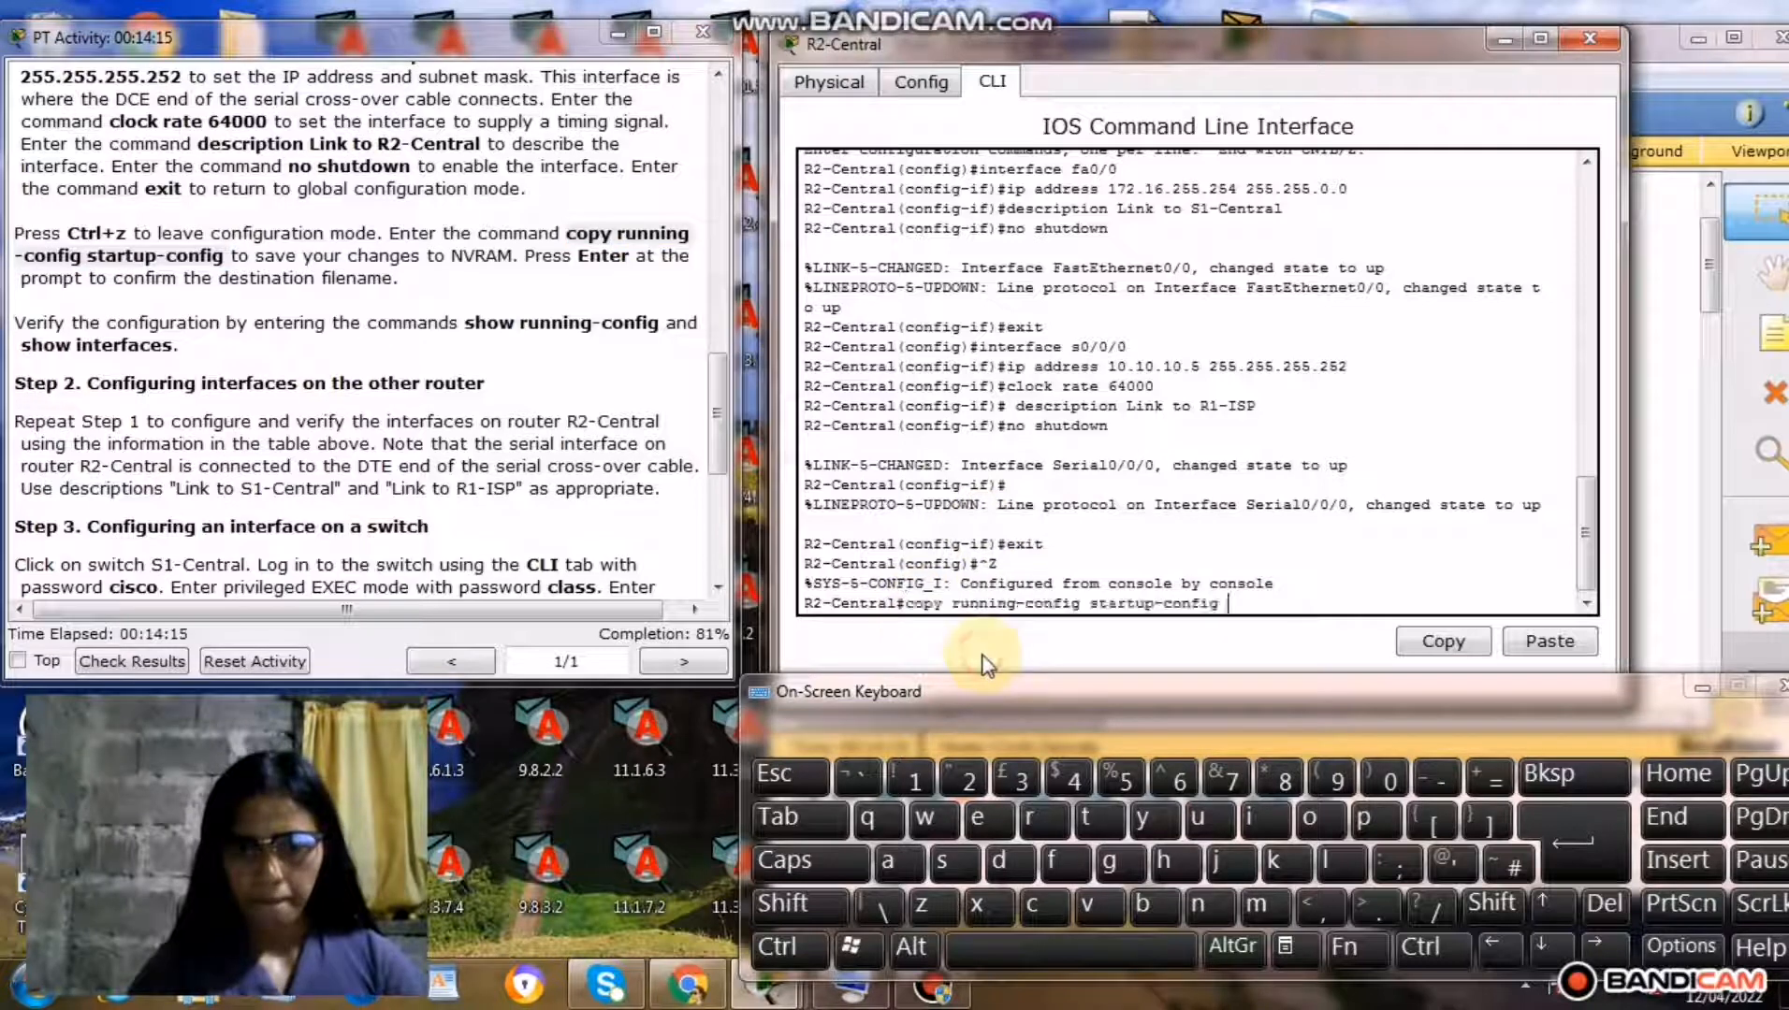
{"action": "left_click", "coordinate": [1556, 840]}
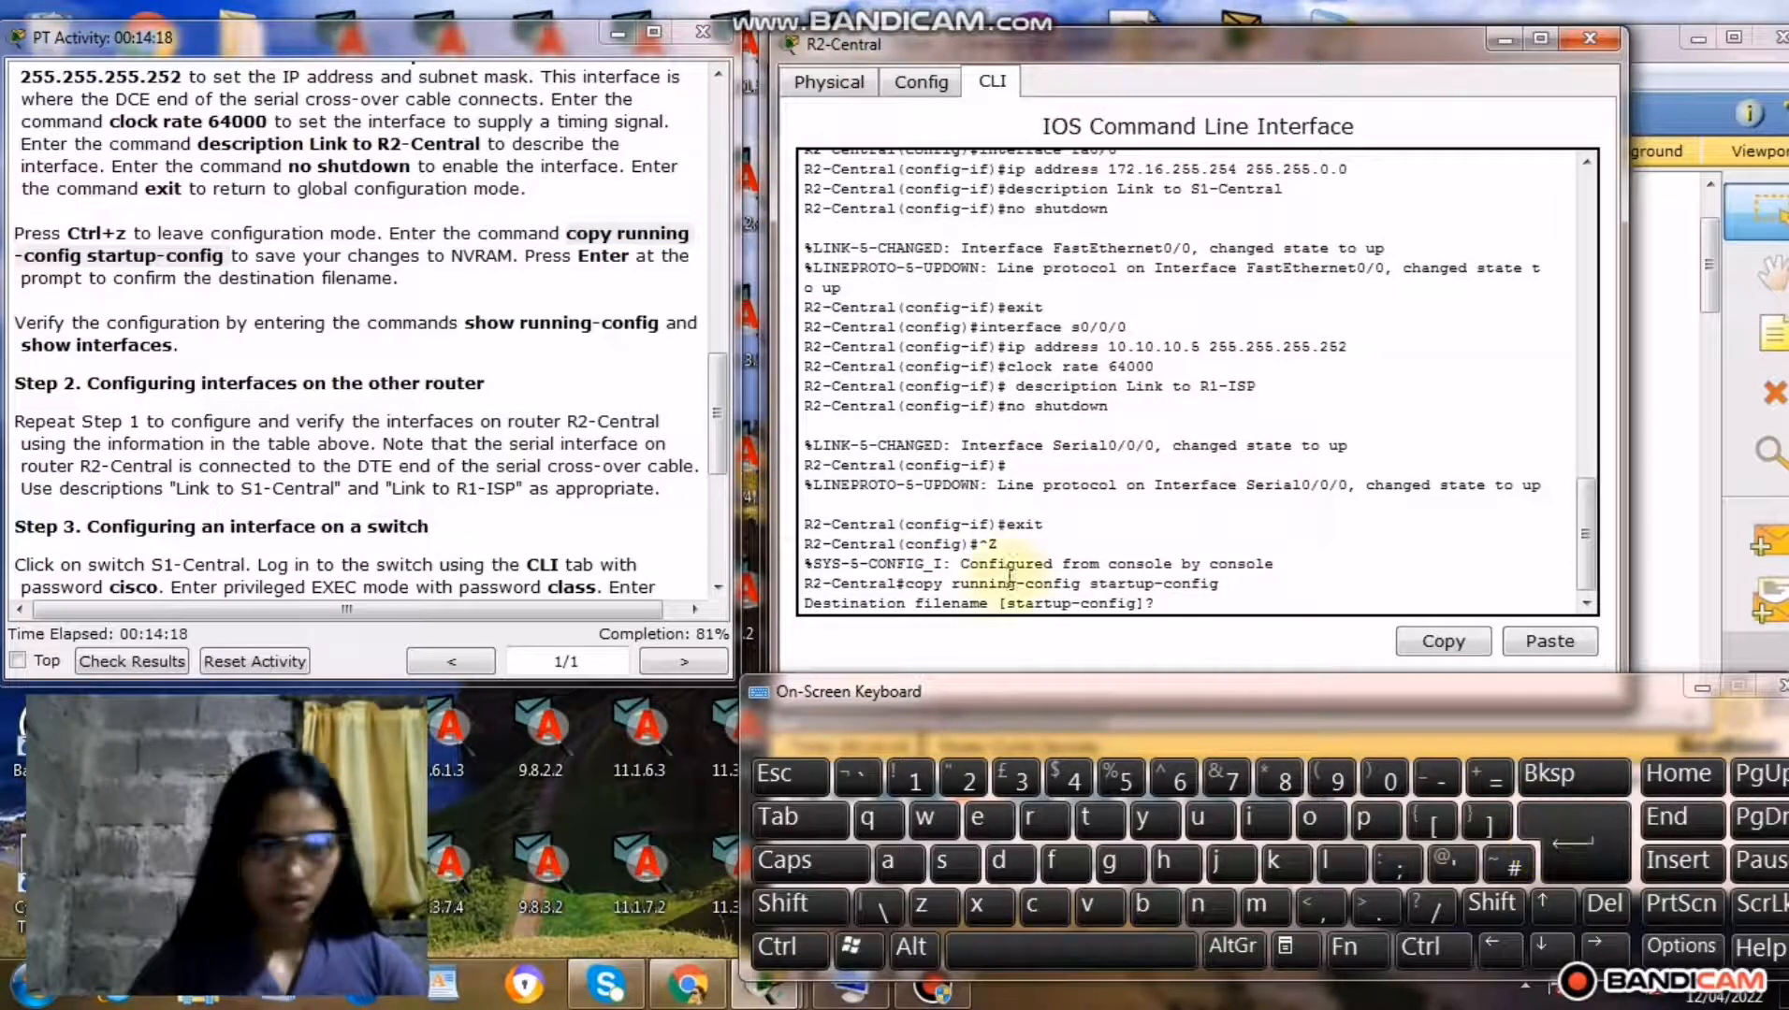
{"action": "left_click", "coordinate": [1549, 823]}
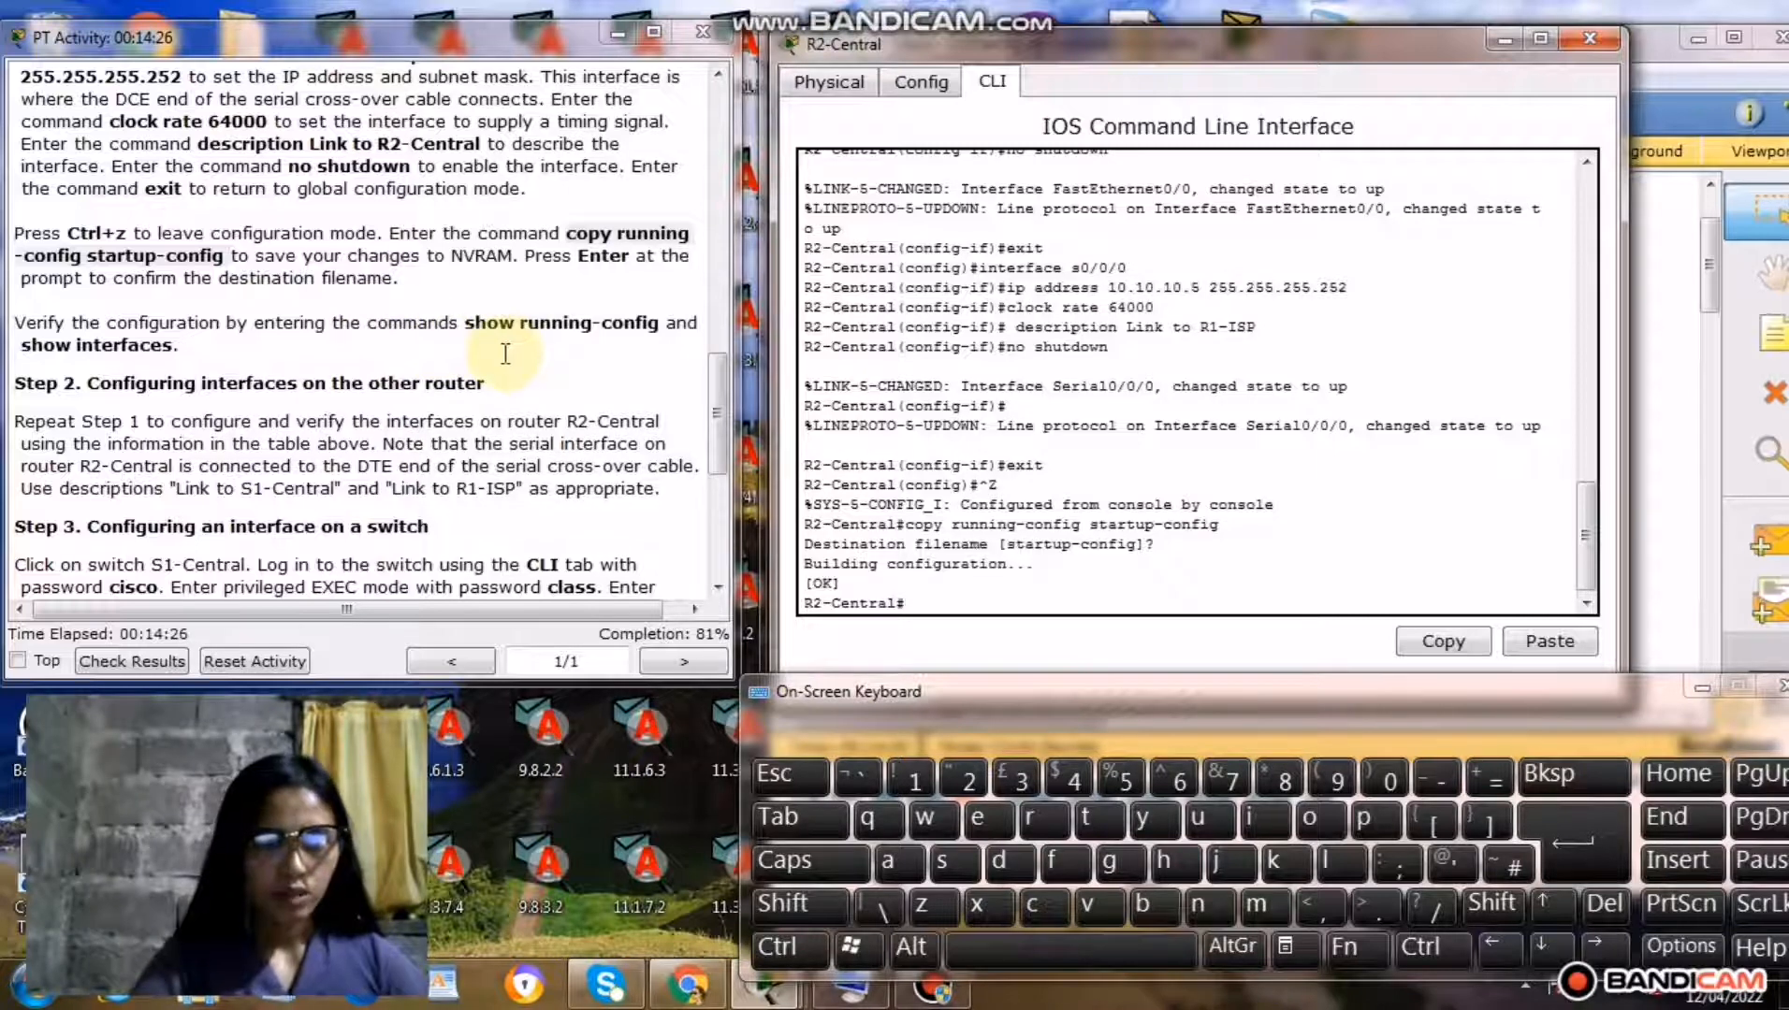
Copy the command show running-config from the Step 1 instructions and run it at R2-Central's privileged prompt.
{"action": "left_click_drag", "start_coordinate": [466, 324], "coordinate": [660, 319]}
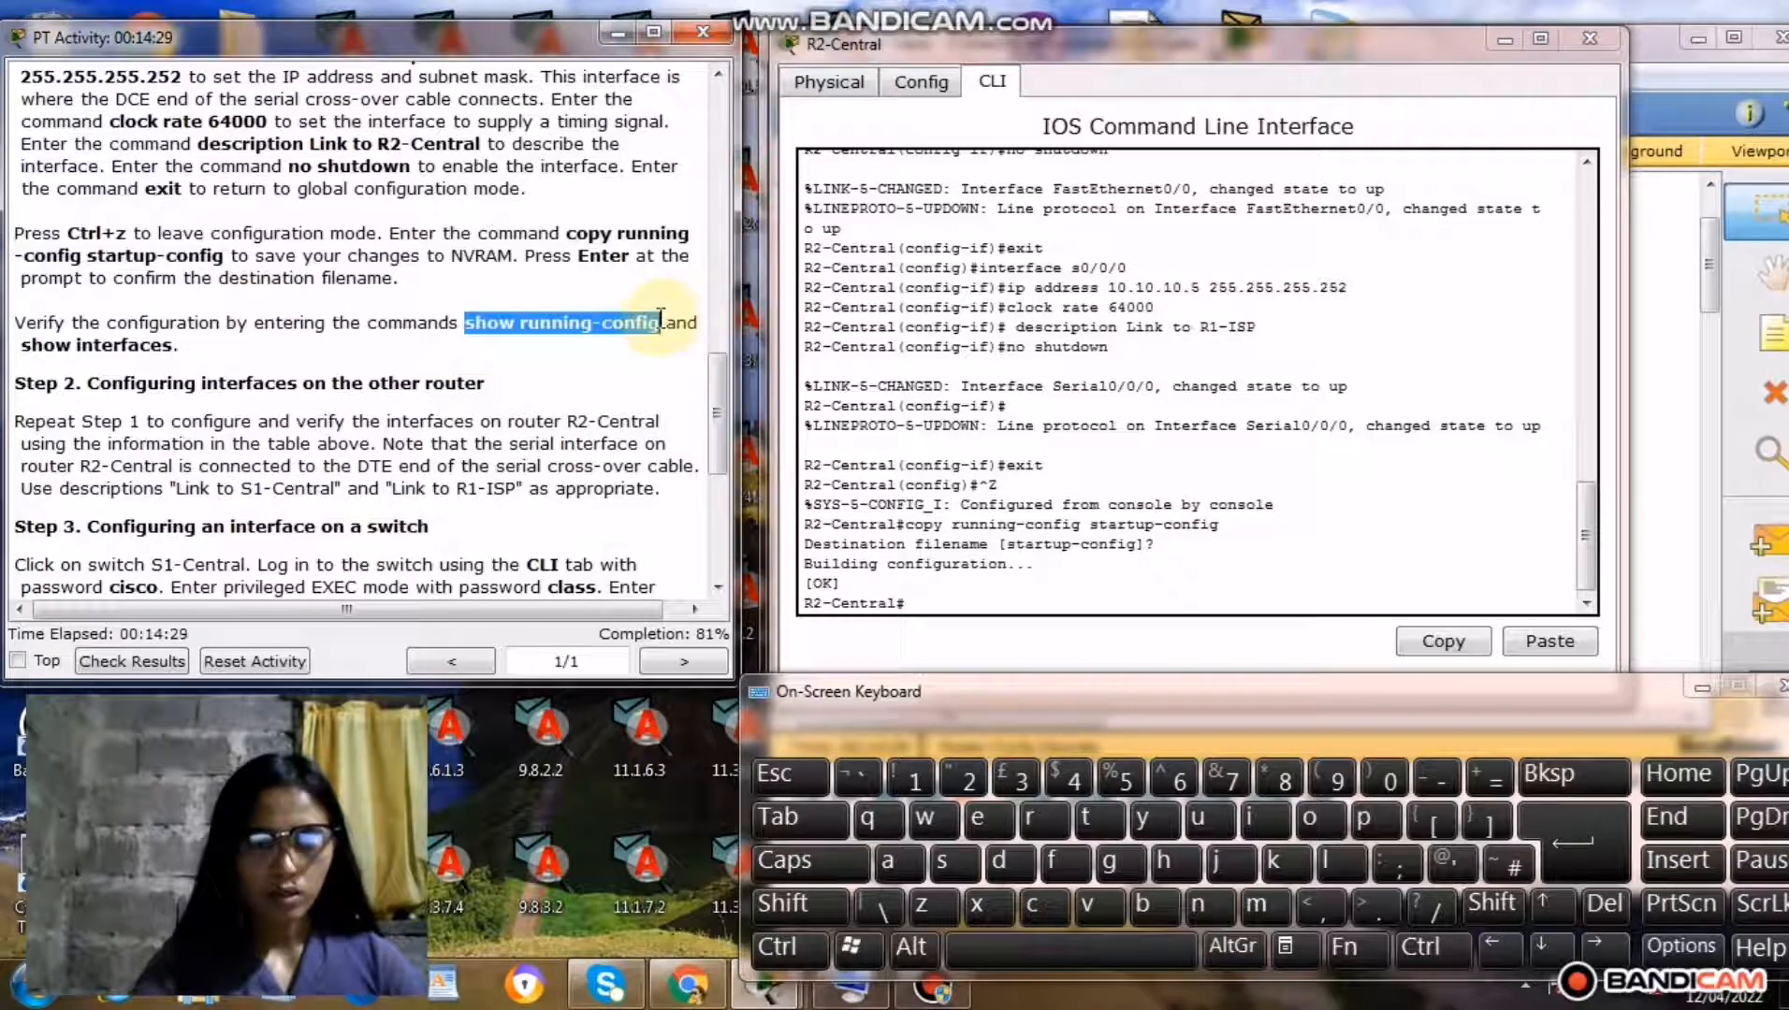
{"action": "right_click", "coordinate": [587, 328]}
{"action": "left_click", "coordinate": [652, 435]}
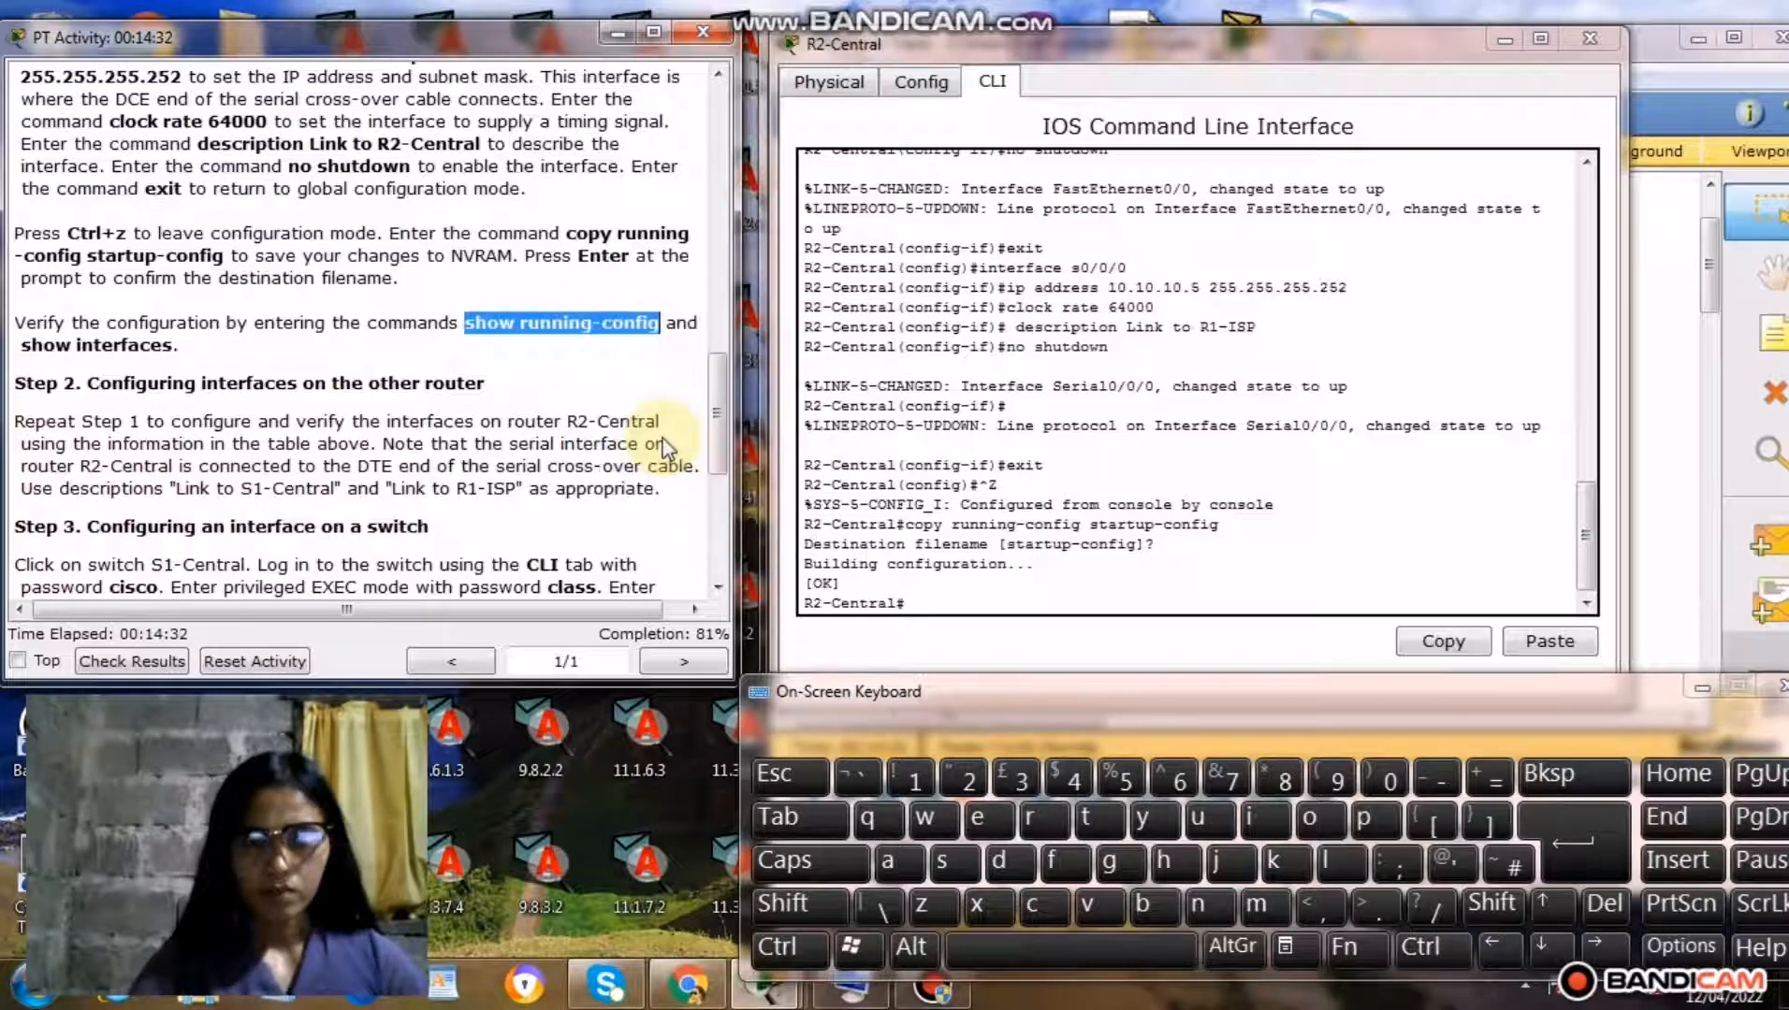
{"action": "left_click", "coordinate": [924, 607]}
{"action": "right_click", "coordinate": [924, 607]}
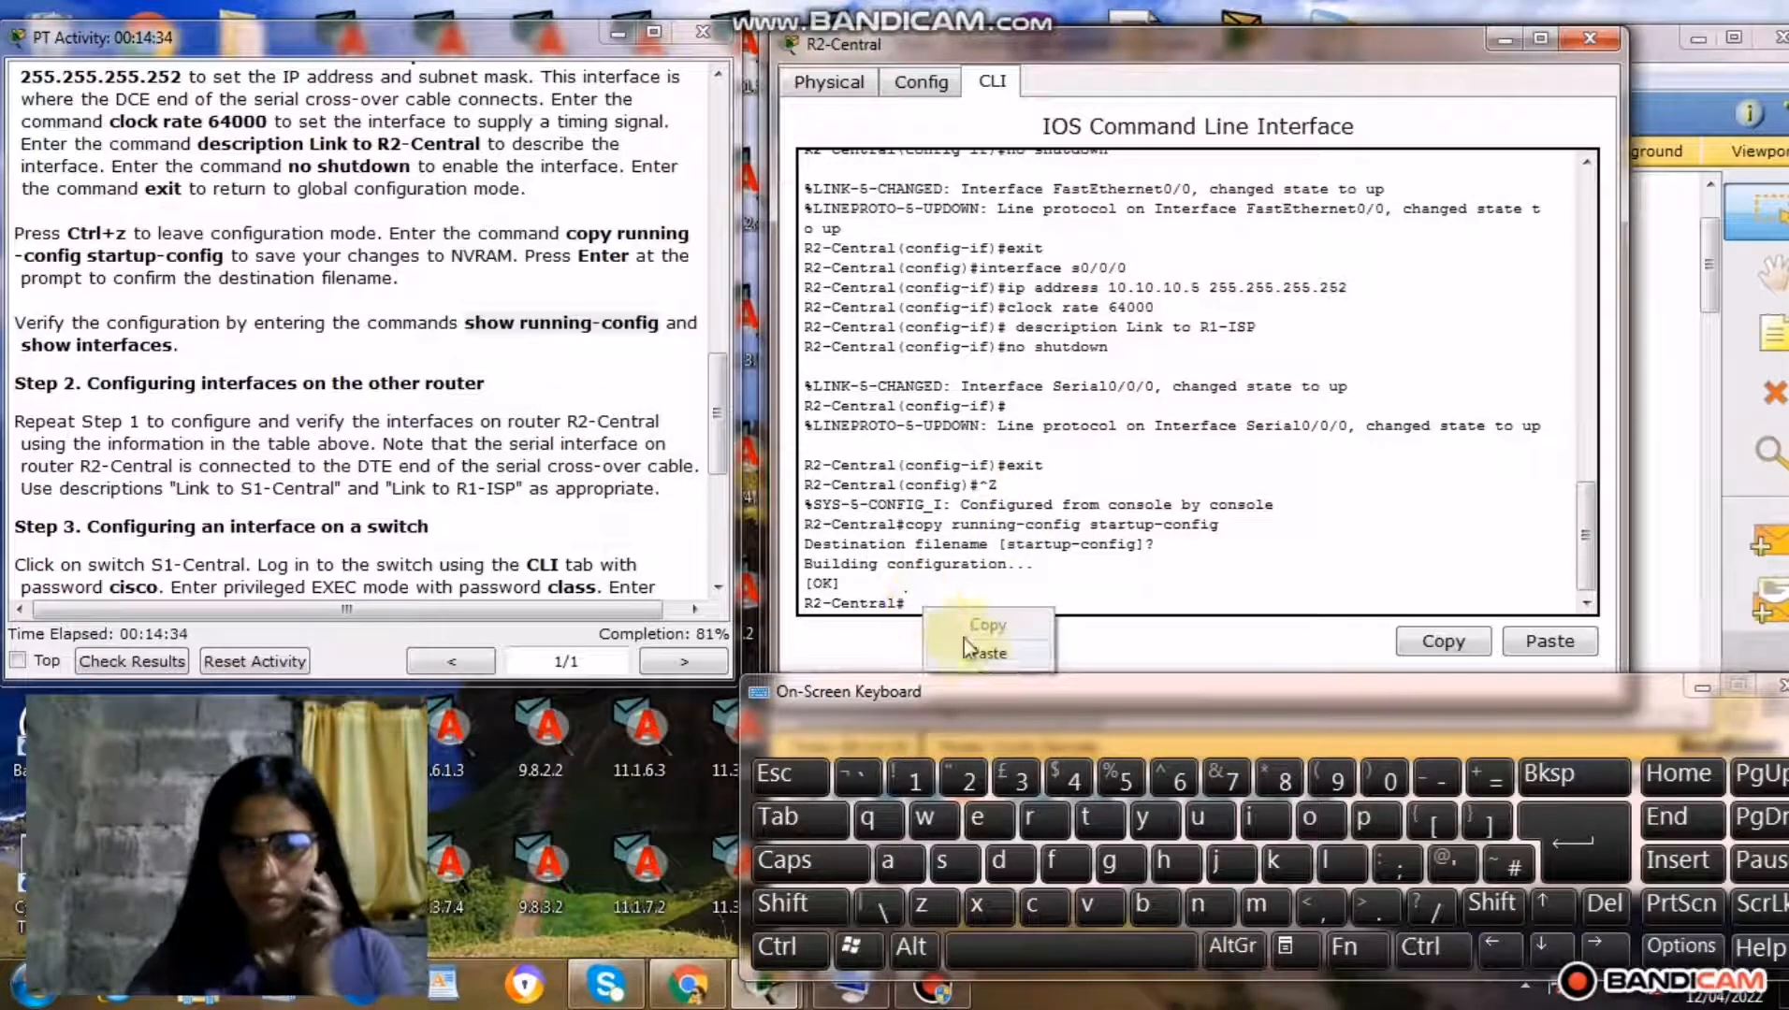
{"action": "left_click", "coordinate": [984, 654]}
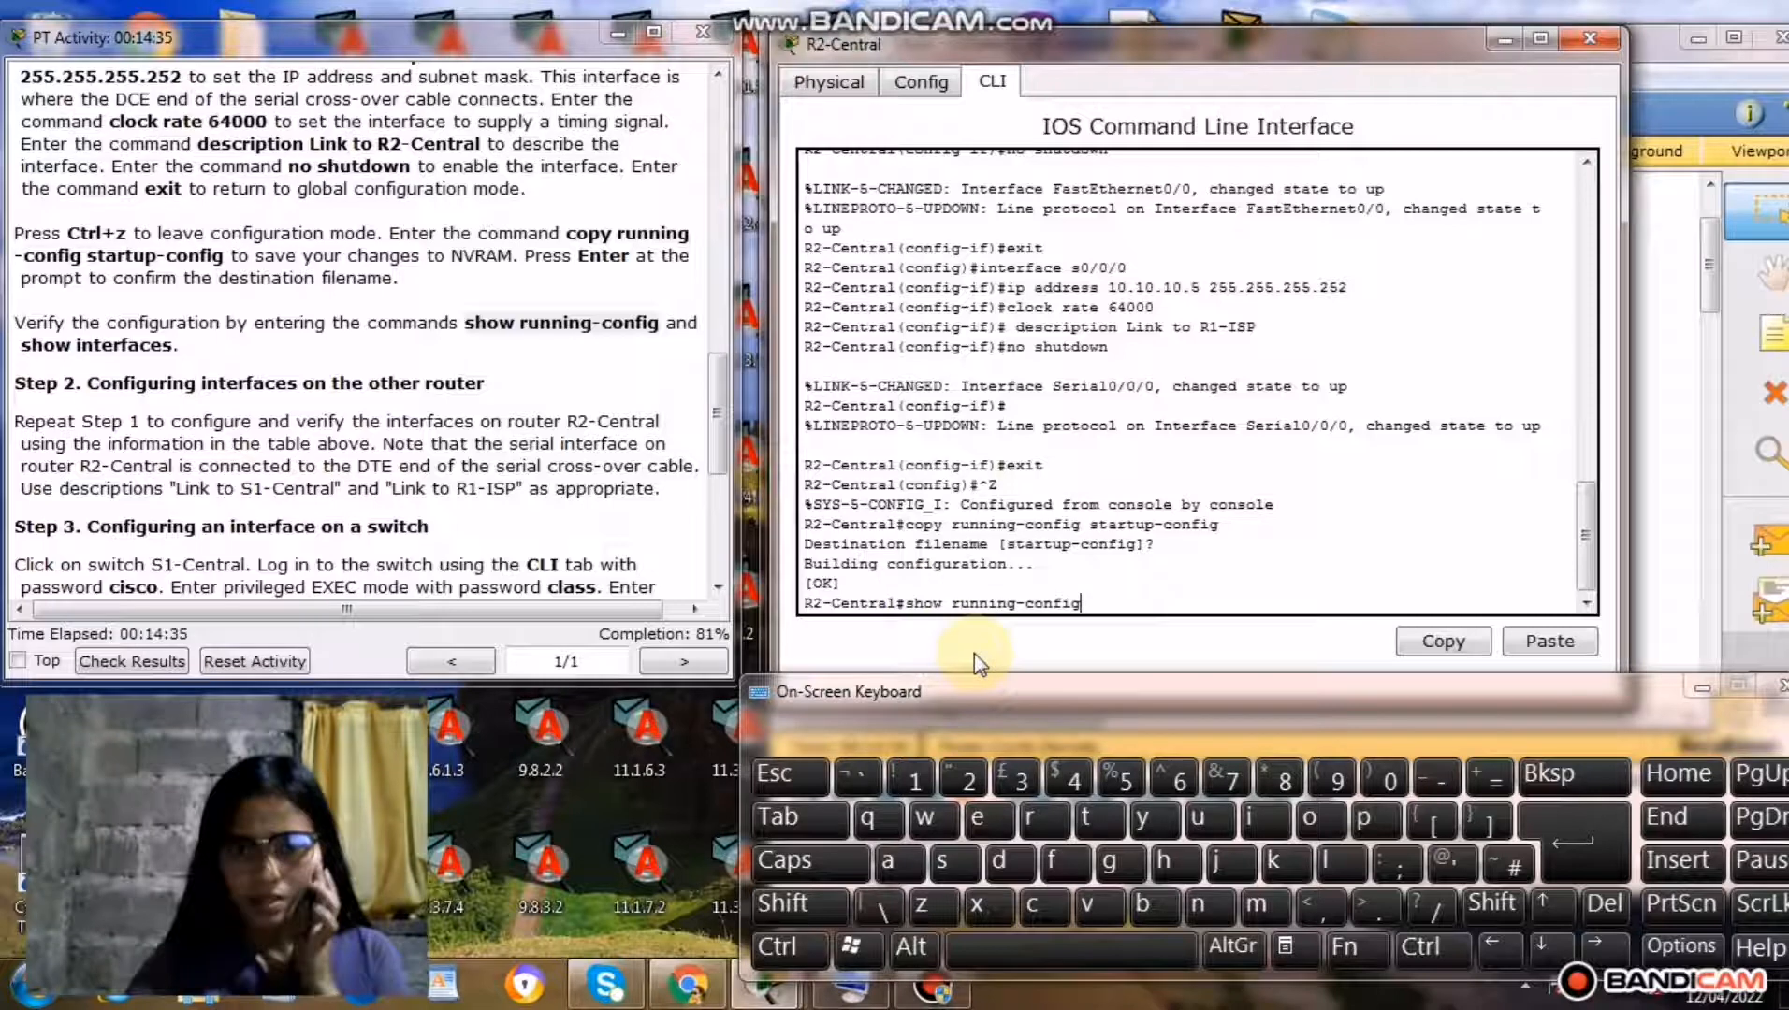
{"action": "left_click", "coordinate": [1545, 829]}
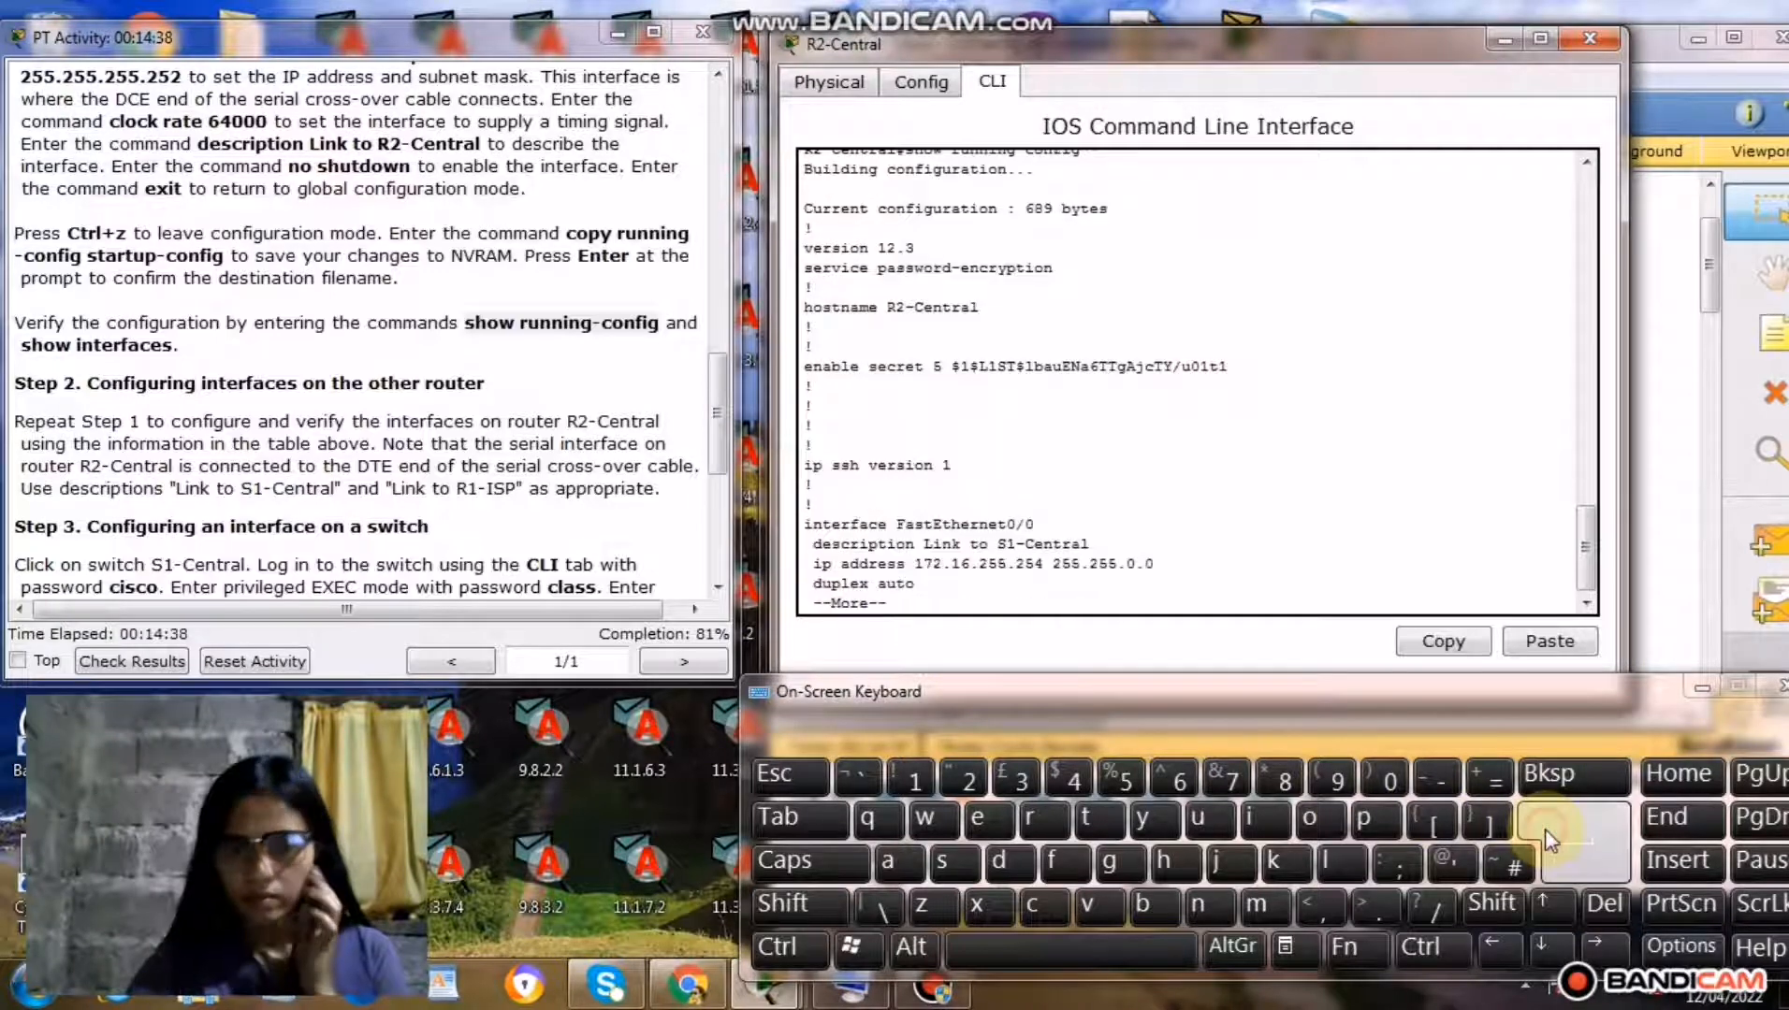
Page through R2-Central's running configuration to its end, checking the interface descriptions and IP addresses.
{"action": "left_click", "coordinate": [1544, 829]}
{"action": "left_click", "coordinate": [1545, 829]}
{"action": "left_click", "coordinate": [1544, 833]}
{"action": "left_click", "coordinate": [1544, 832]}
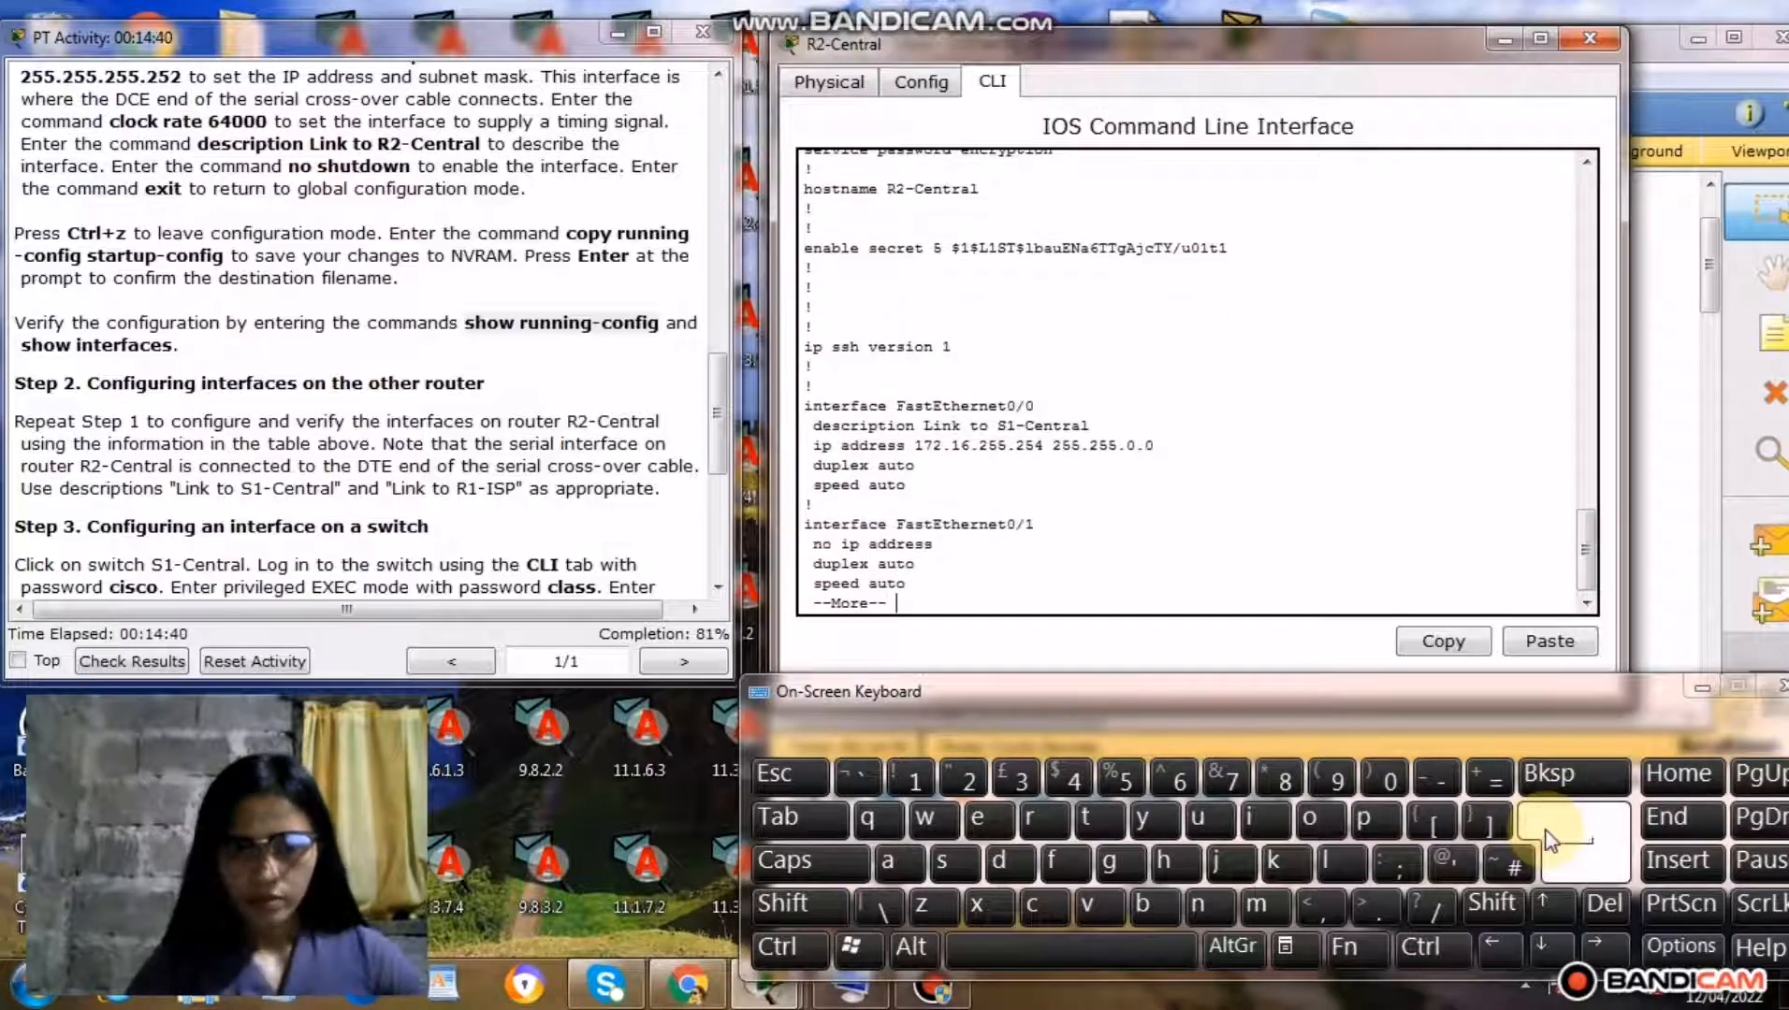
{"action": "left_click", "coordinate": [1544, 833]}
{"action": "left_click", "coordinate": [1545, 833]}
{"action": "left_click", "coordinate": [1545, 832]}
{"action": "left_click", "coordinate": [1544, 833]}
{"action": "left_click", "coordinate": [1544, 833]}
{"action": "left_click", "coordinate": [1545, 832]}
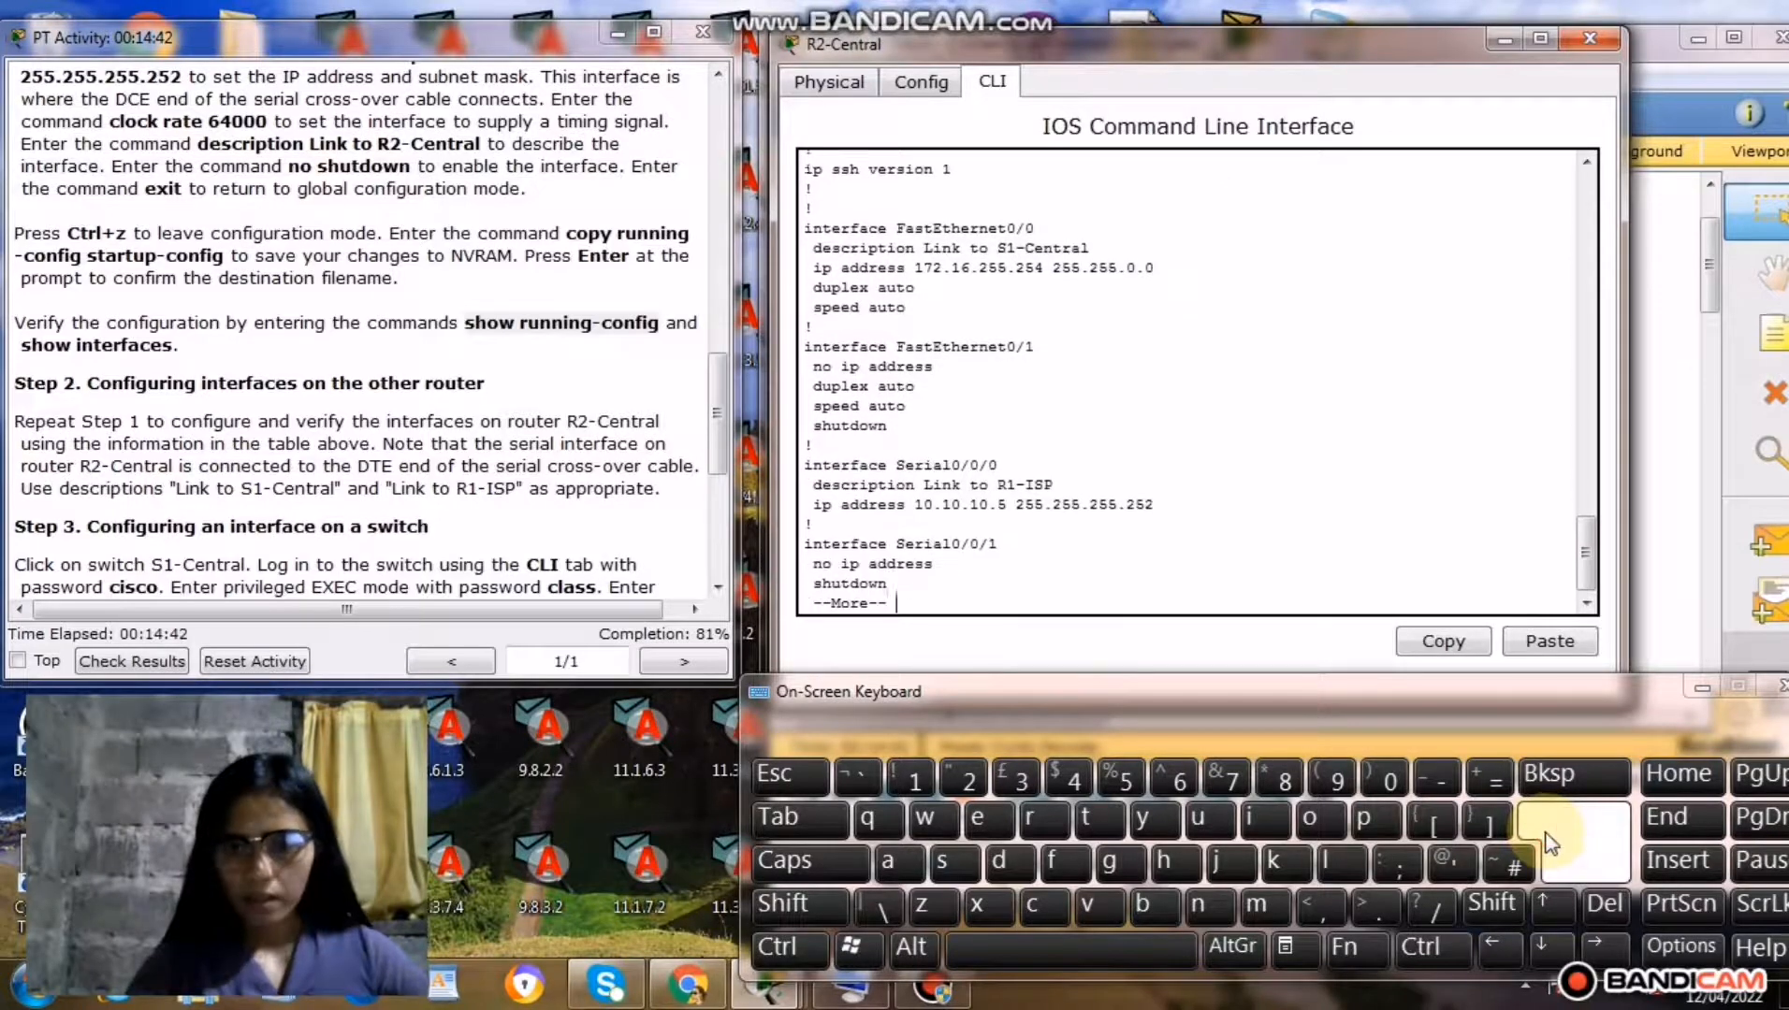
{"action": "left_click", "coordinate": [1544, 833]}
{"action": "left_click", "coordinate": [1545, 833]}
{"action": "left_click", "coordinate": [1545, 832]}
{"action": "left_click", "coordinate": [1545, 833]}
{"action": "left_click", "coordinate": [1546, 837]}
{"action": "left_click", "coordinate": [1545, 837]}
{"action": "left_click", "coordinate": [1546, 837]}
{"action": "left_click", "coordinate": [1545, 837]}
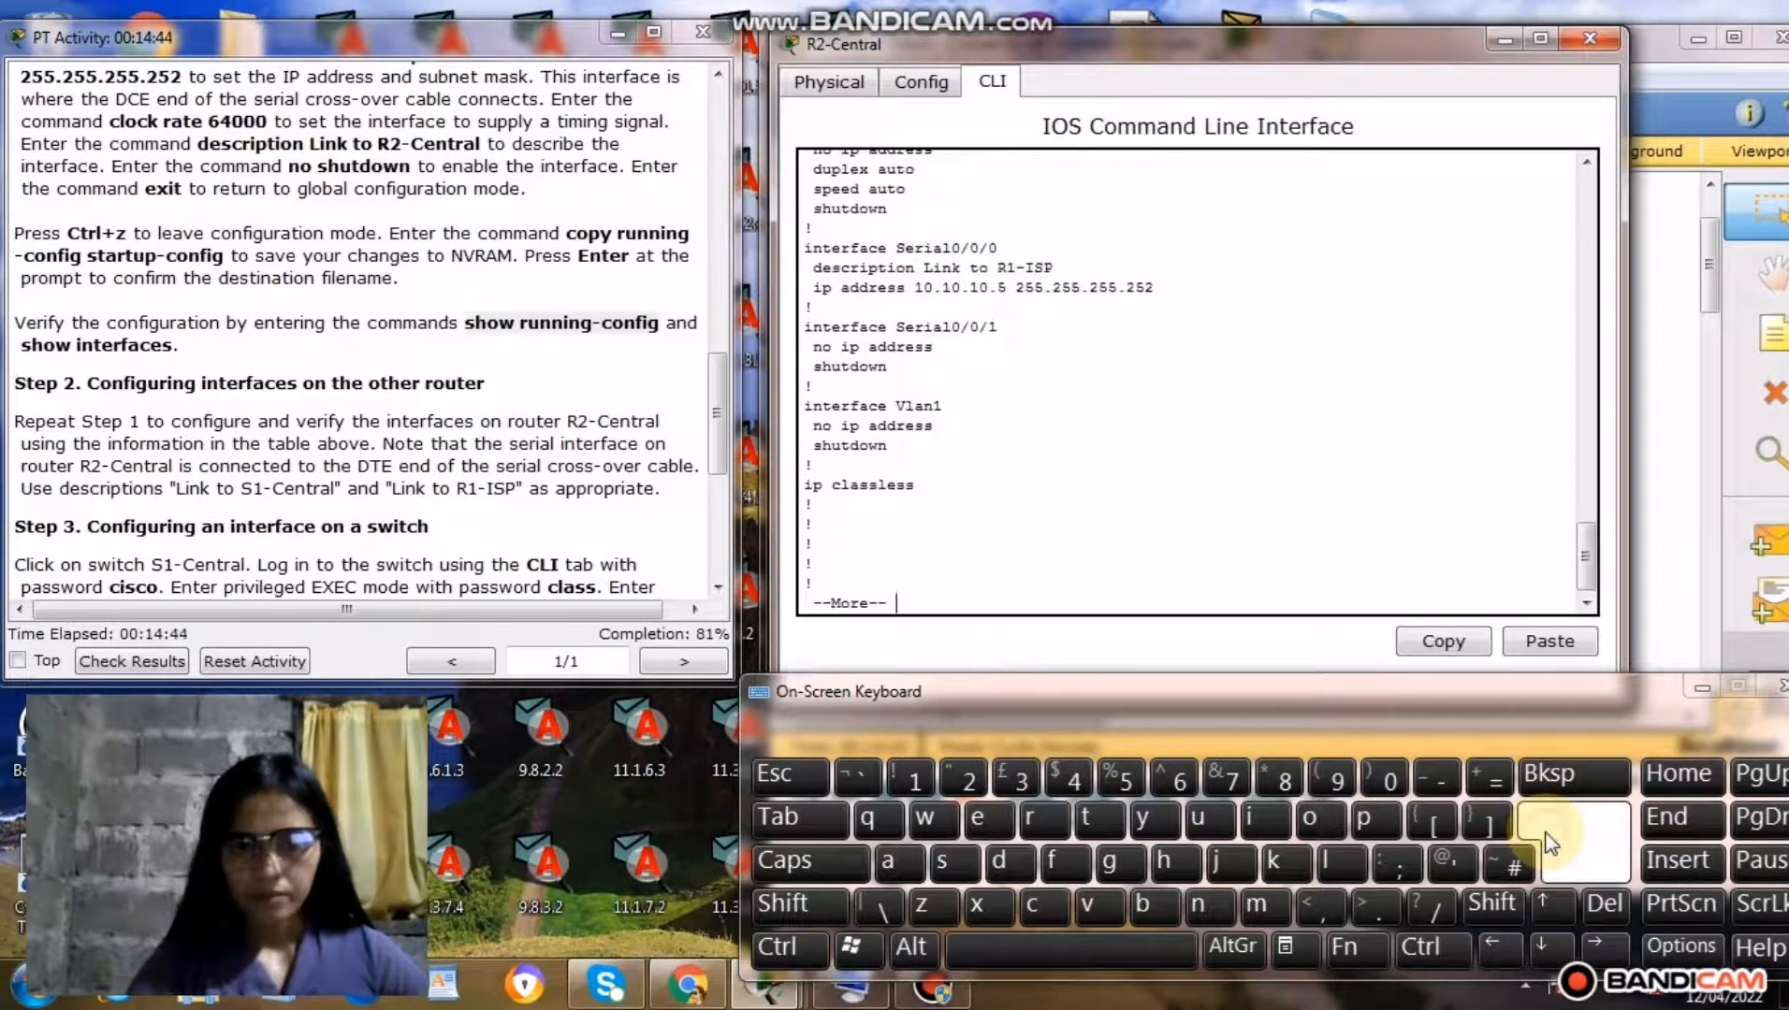
{"action": "left_click", "coordinate": [1546, 837]}
{"action": "left_click", "coordinate": [1546, 837]}
{"action": "left_click", "coordinate": [1545, 837]}
{"action": "left_click", "coordinate": [1546, 837]}
{"action": "left_click", "coordinate": [1544, 833]}
{"action": "left_click", "coordinate": [1544, 832]}
{"action": "left_click", "coordinate": [1545, 833]}
{"action": "left_click", "coordinate": [1545, 833]}
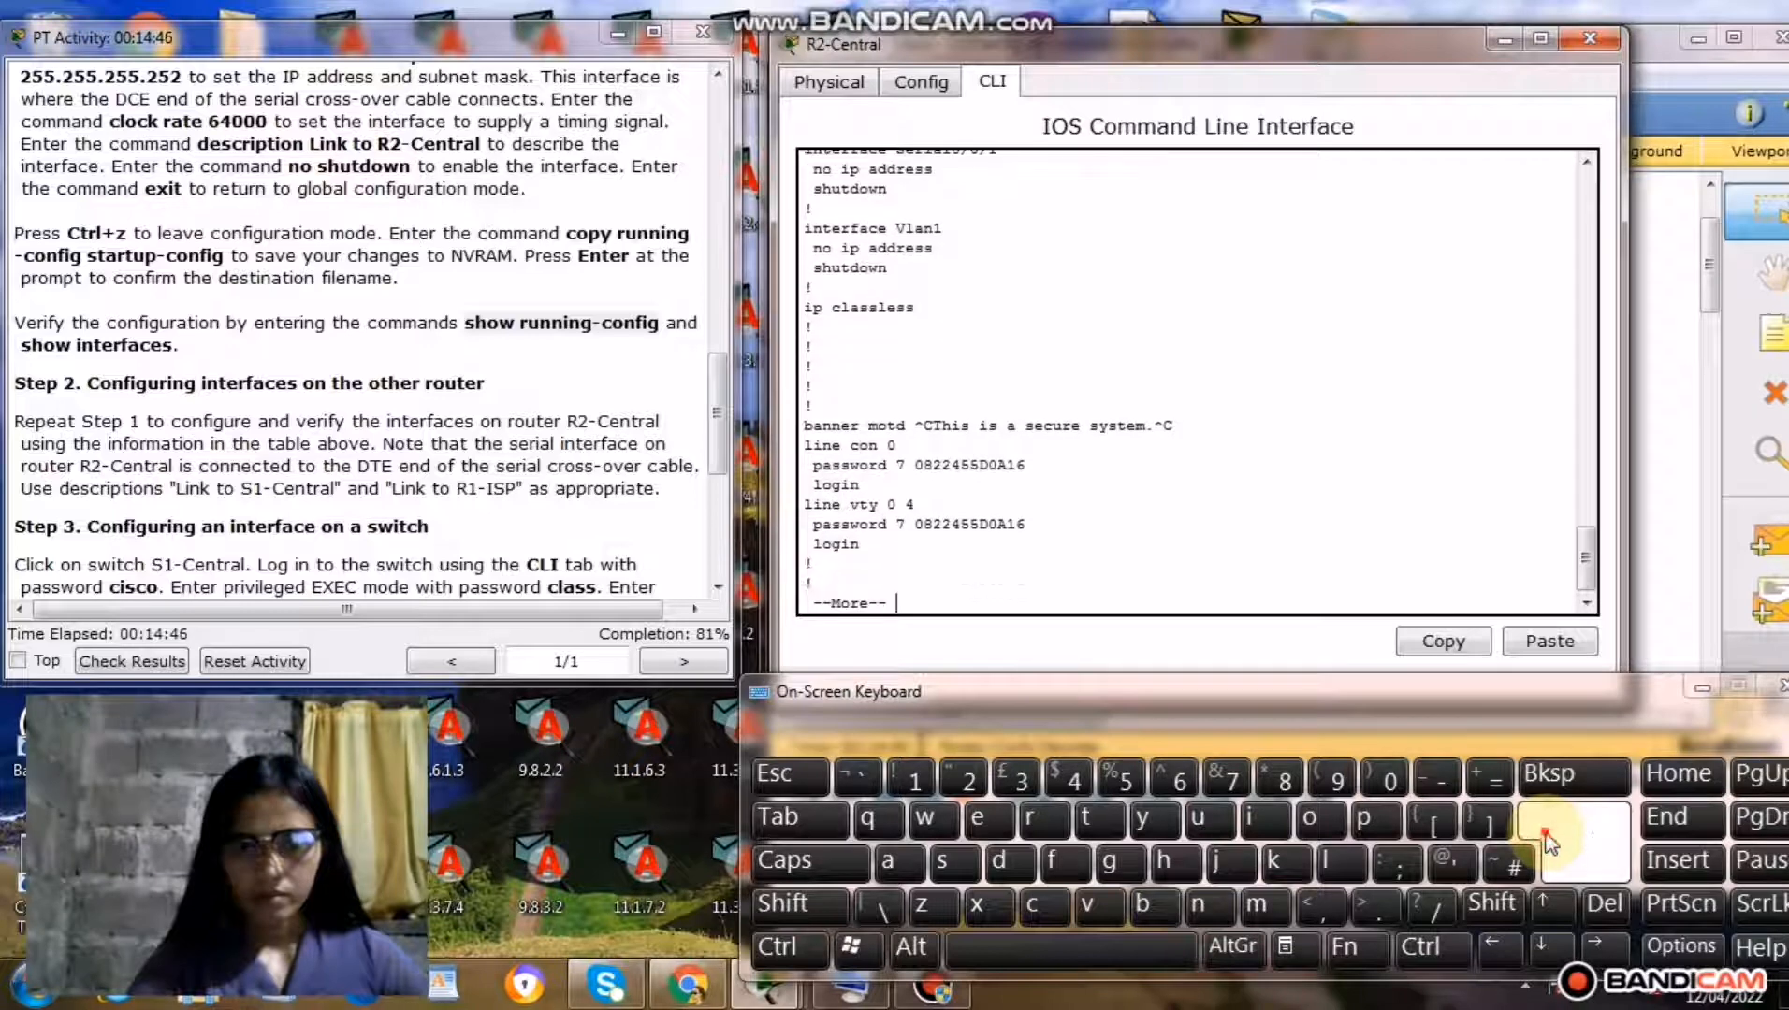
{"action": "left_click", "coordinate": [1545, 832]}
{"action": "left_click", "coordinate": [1544, 832]}
{"action": "left_click", "coordinate": [1544, 832]}
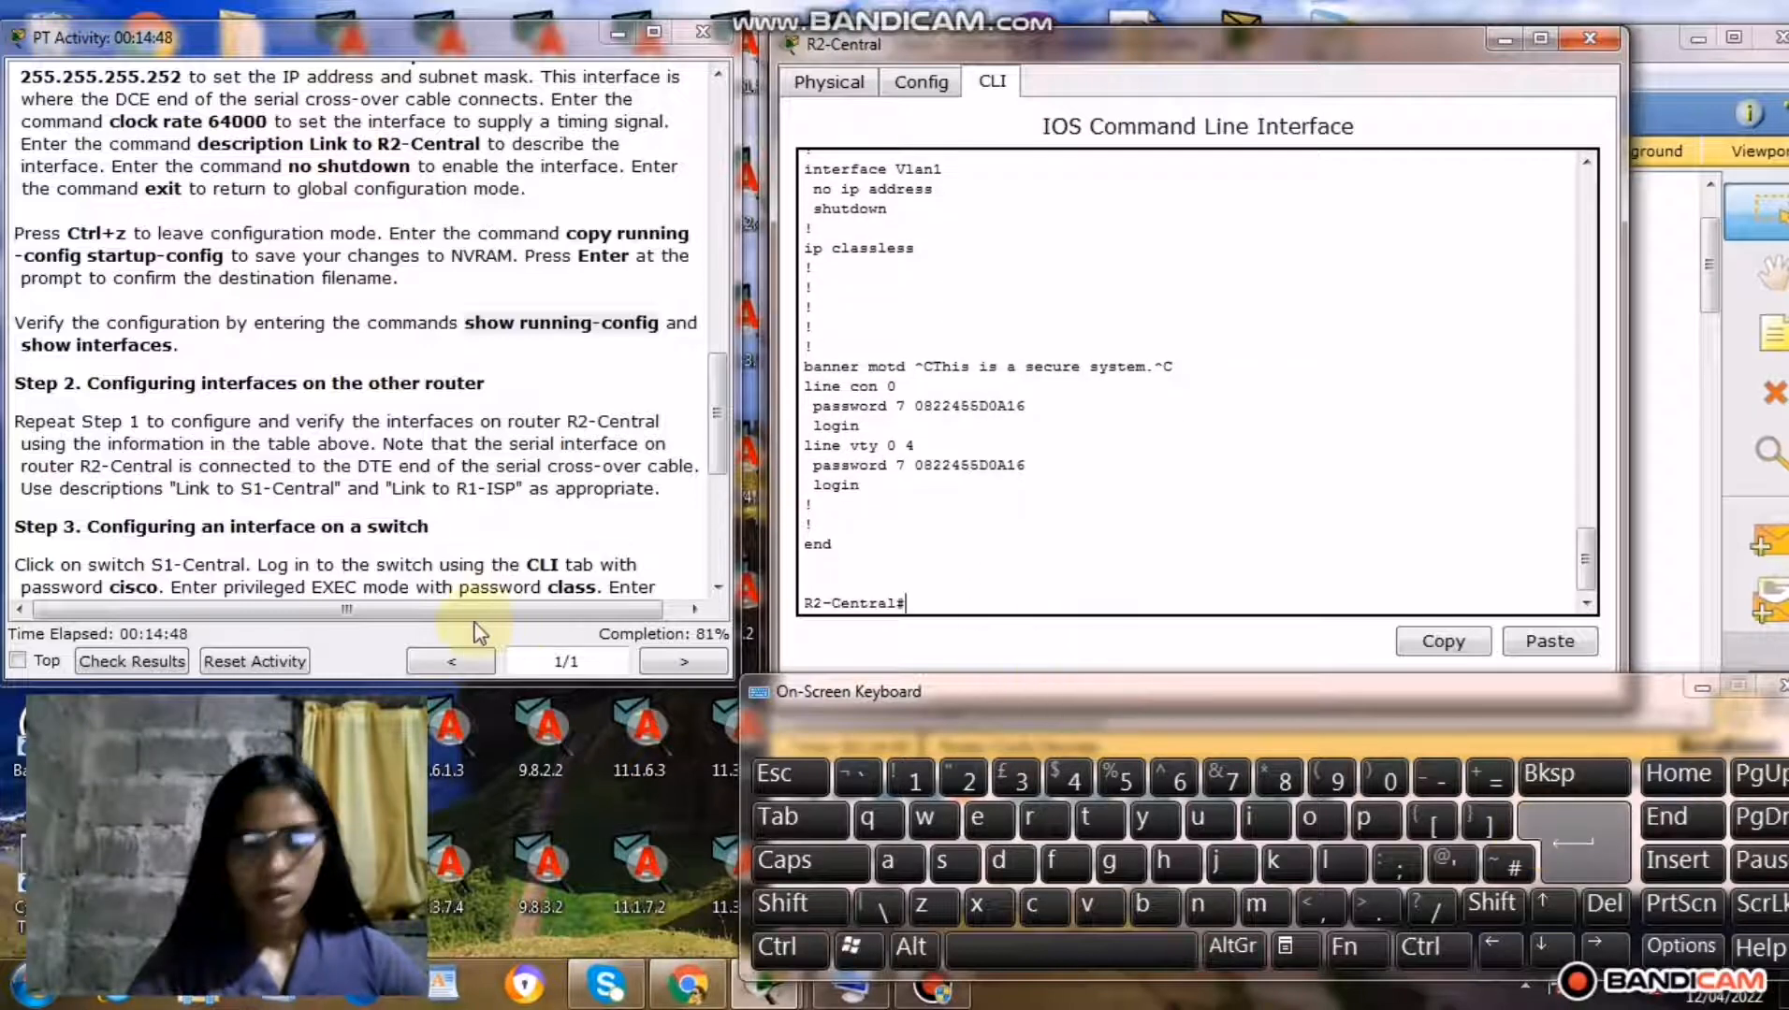
Copy the command show interfaces from the Step 1 instructions and run it at R2-Central's privileged prompt.
{"action": "left_click_drag", "start_coordinate": [21, 344], "coordinate": [234, 356]}
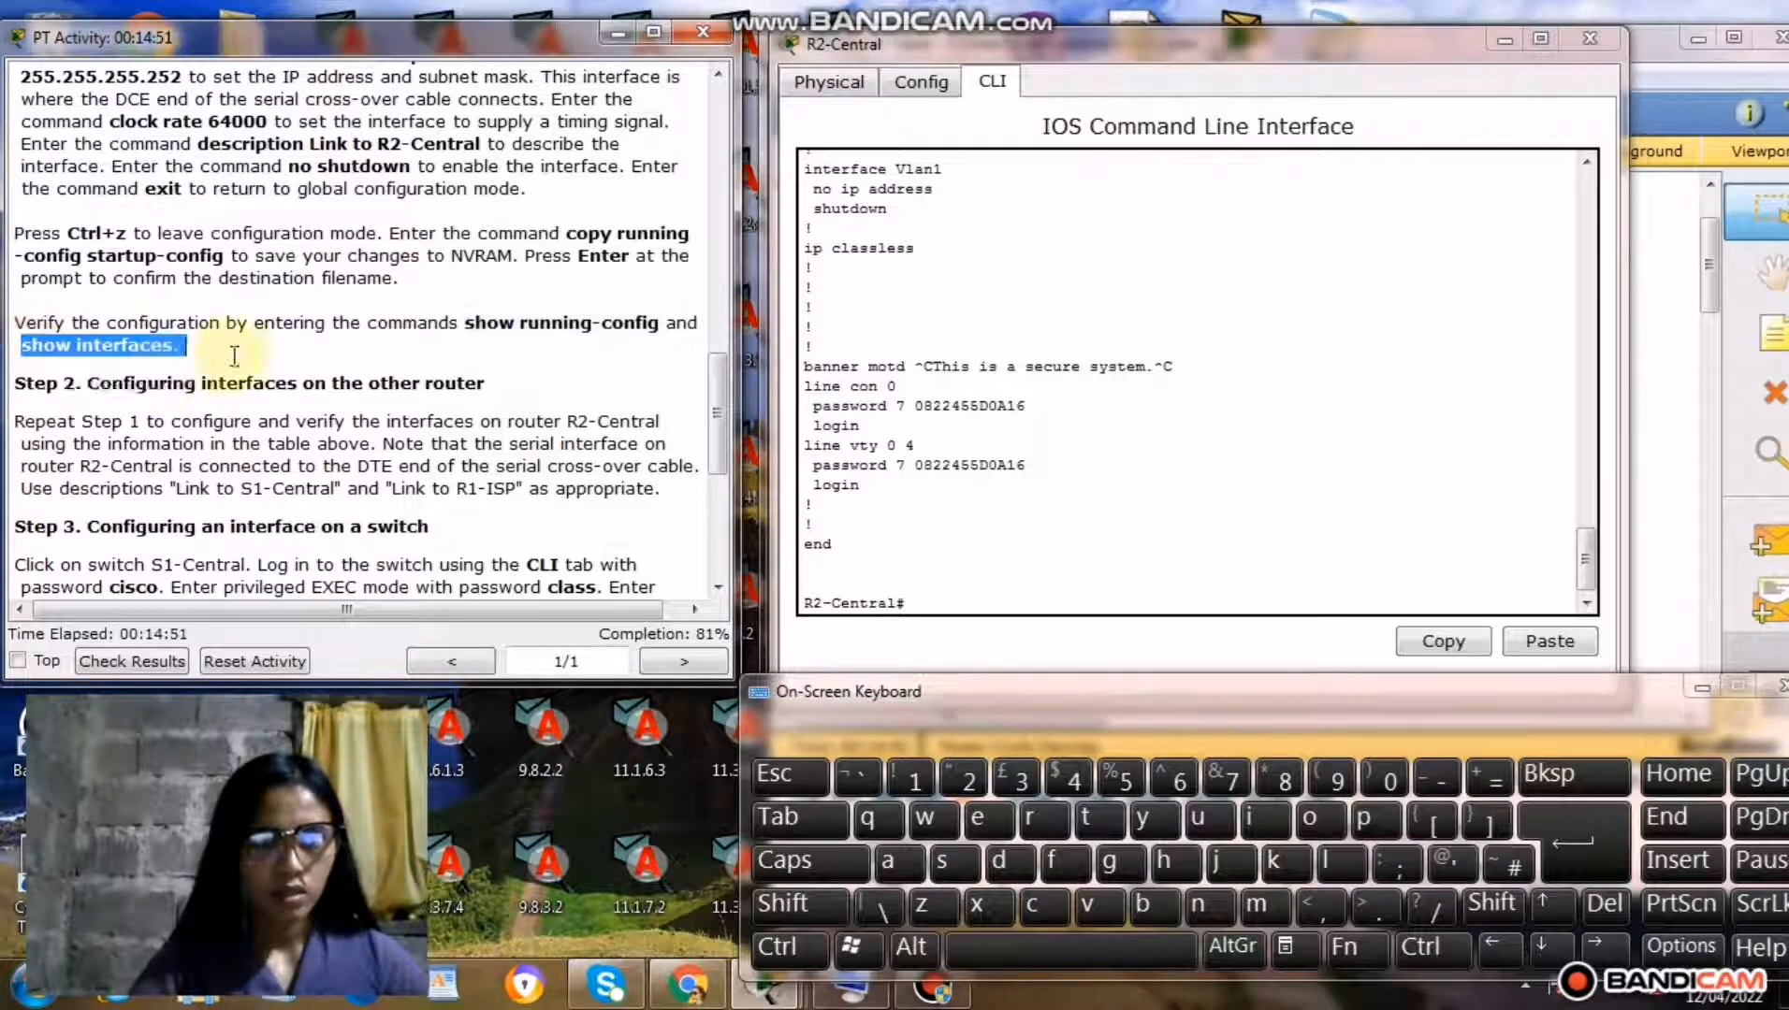
{"action": "right_click", "coordinate": [137, 350]}
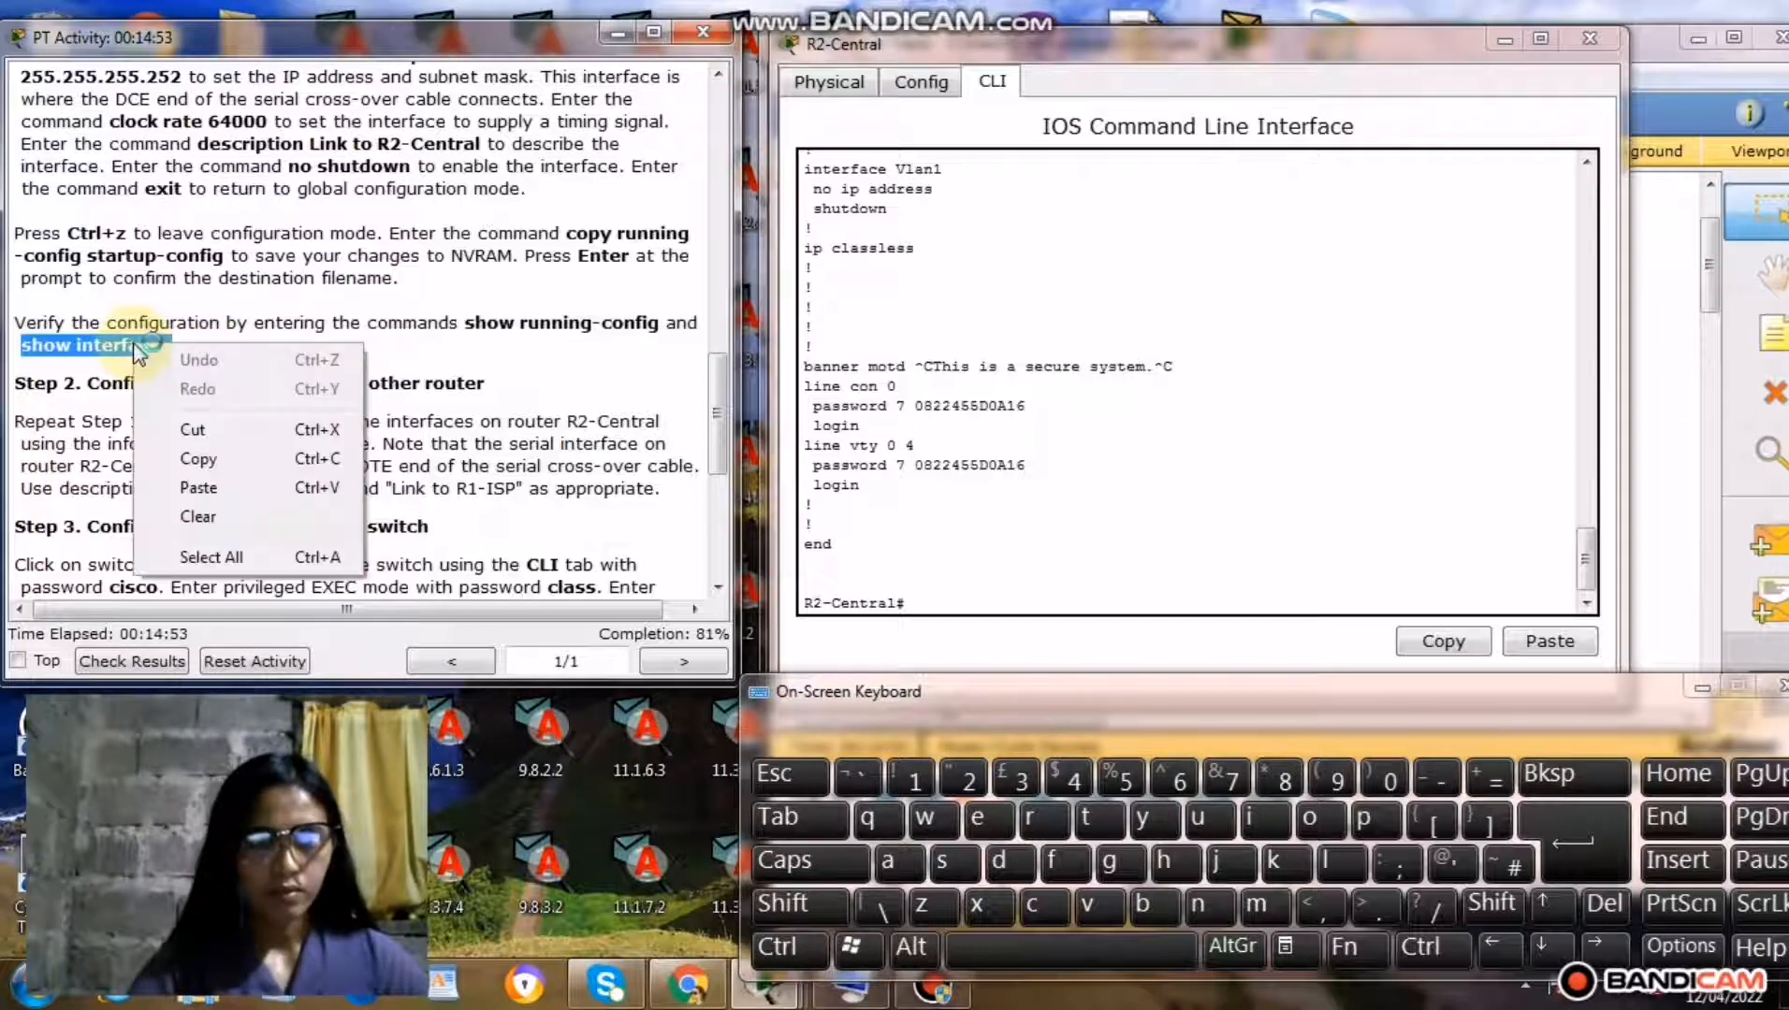
{"action": "left_click", "coordinate": [198, 458]}
{"action": "left_click", "coordinate": [932, 600]}
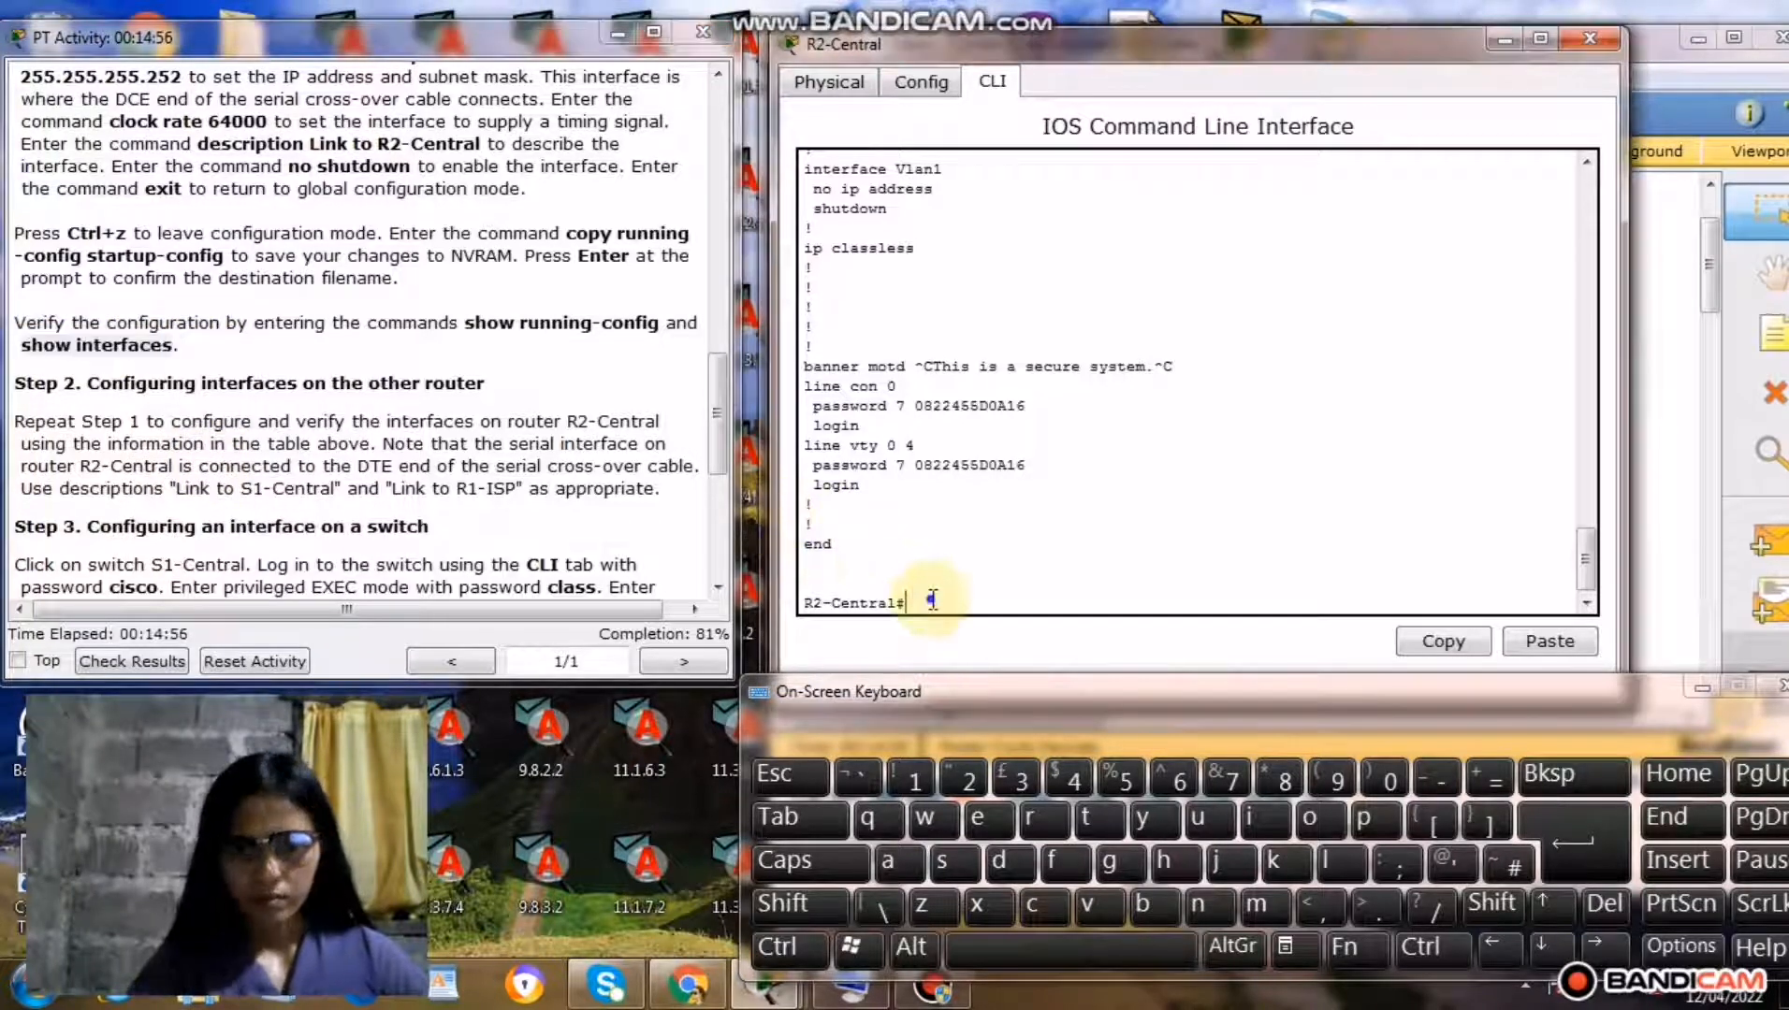
{"action": "right_click", "coordinate": [932, 599]}
{"action": "left_click", "coordinate": [984, 650]}
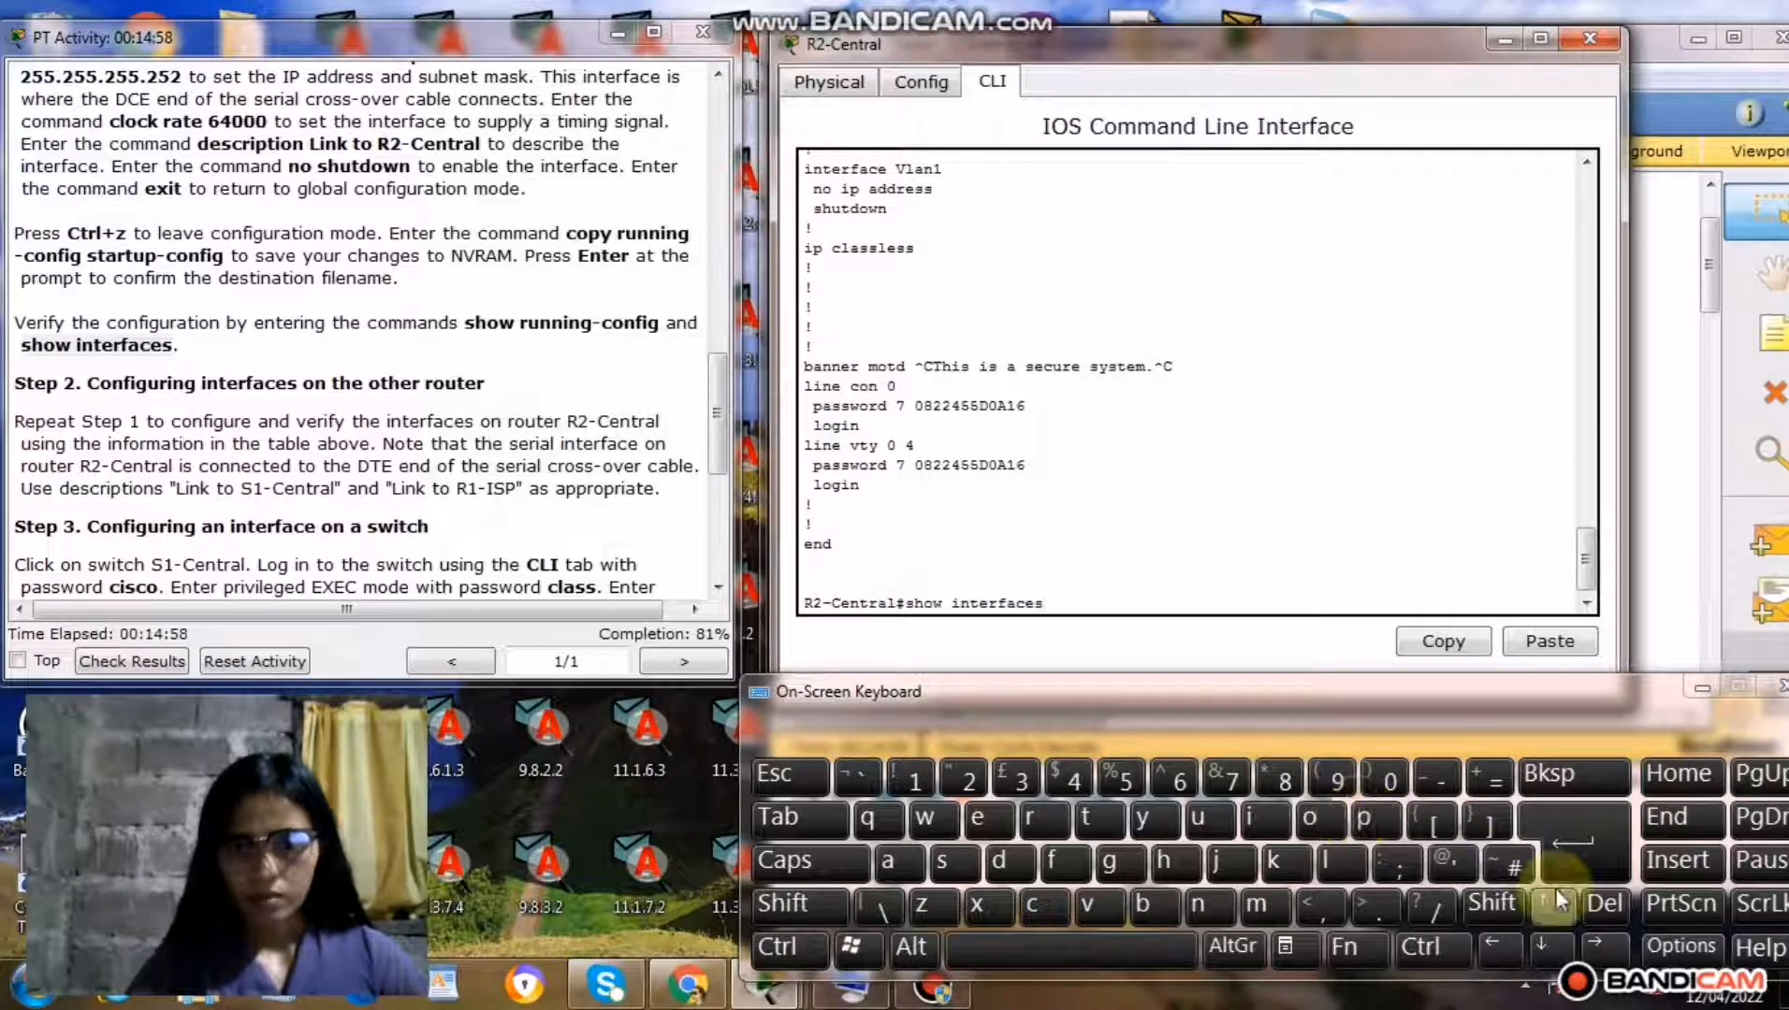
{"action": "left_click", "coordinate": [1558, 861]}
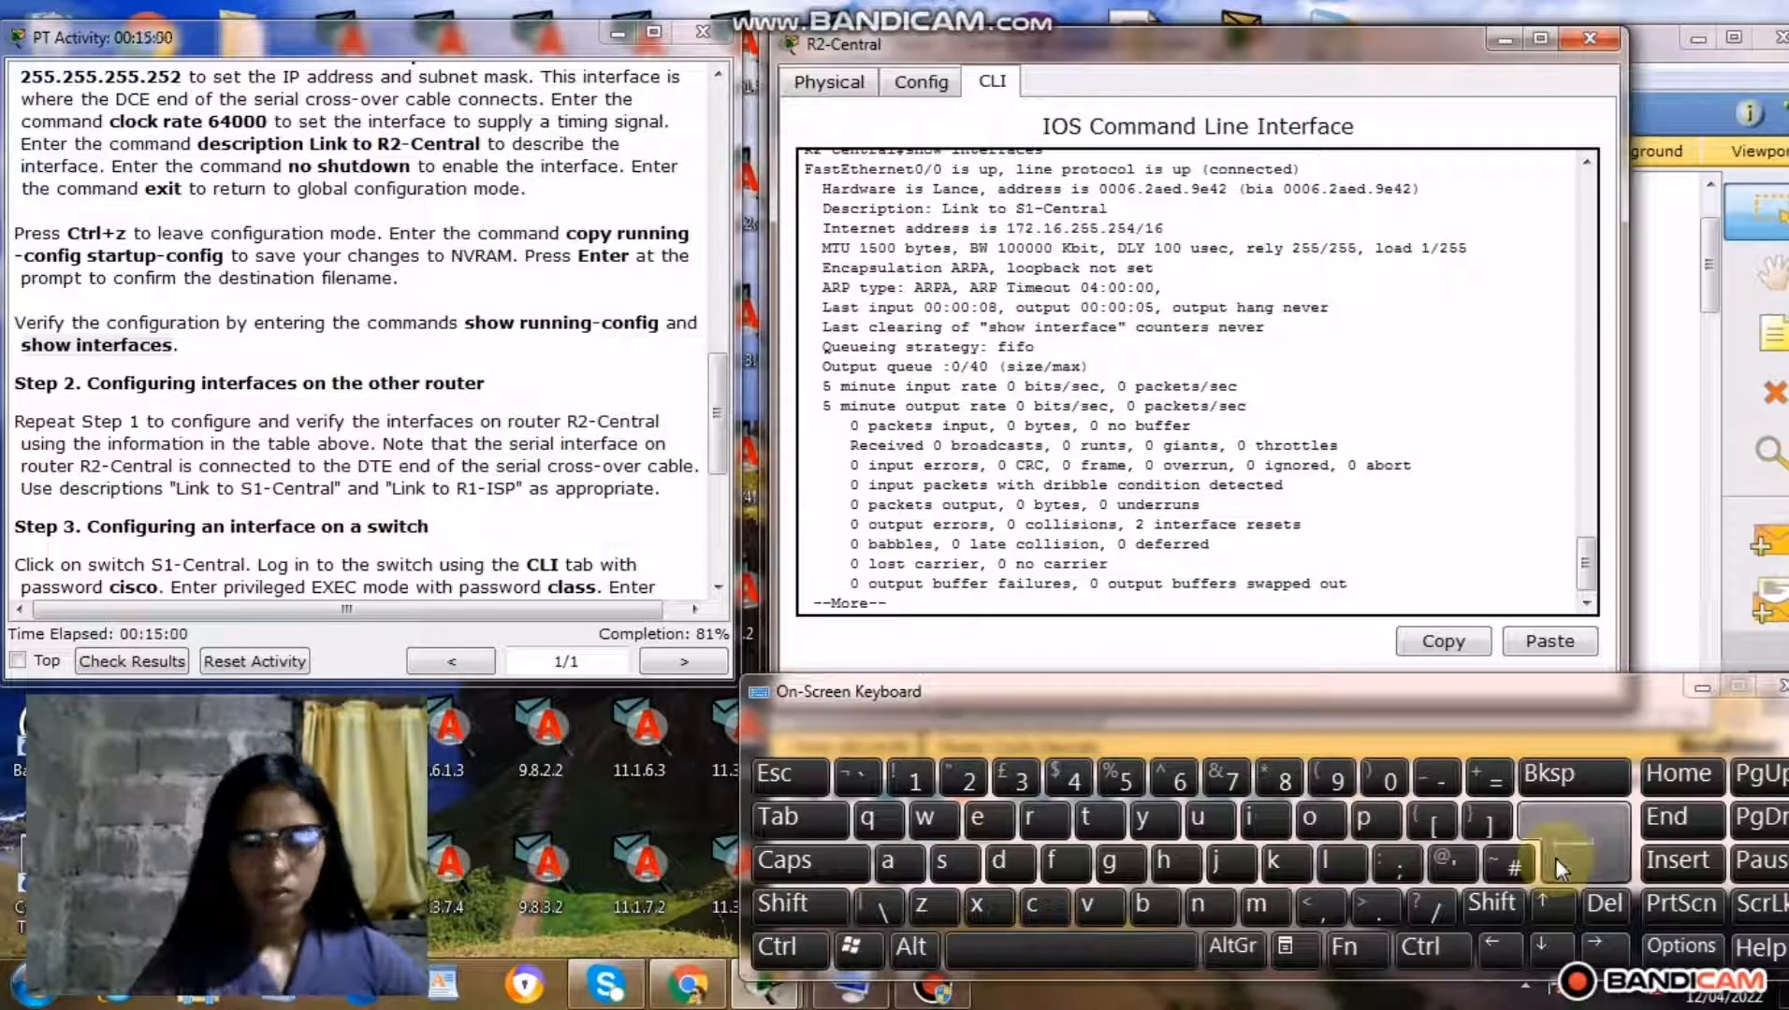
Page through R2-Central's interface listing until the prompt returns, examining the status, description and address of each interface.
{"action": "left_click", "coordinate": [1557, 862]}
{"action": "left_click", "coordinate": [1558, 862]}
{"action": "left_click", "coordinate": [1557, 862]}
{"action": "left_click", "coordinate": [1557, 863]}
{"action": "left_click", "coordinate": [1557, 862]}
{"action": "left_click", "coordinate": [1557, 862]}
{"action": "left_click", "coordinate": [1558, 863]}
{"action": "left_click", "coordinate": [1557, 863]}
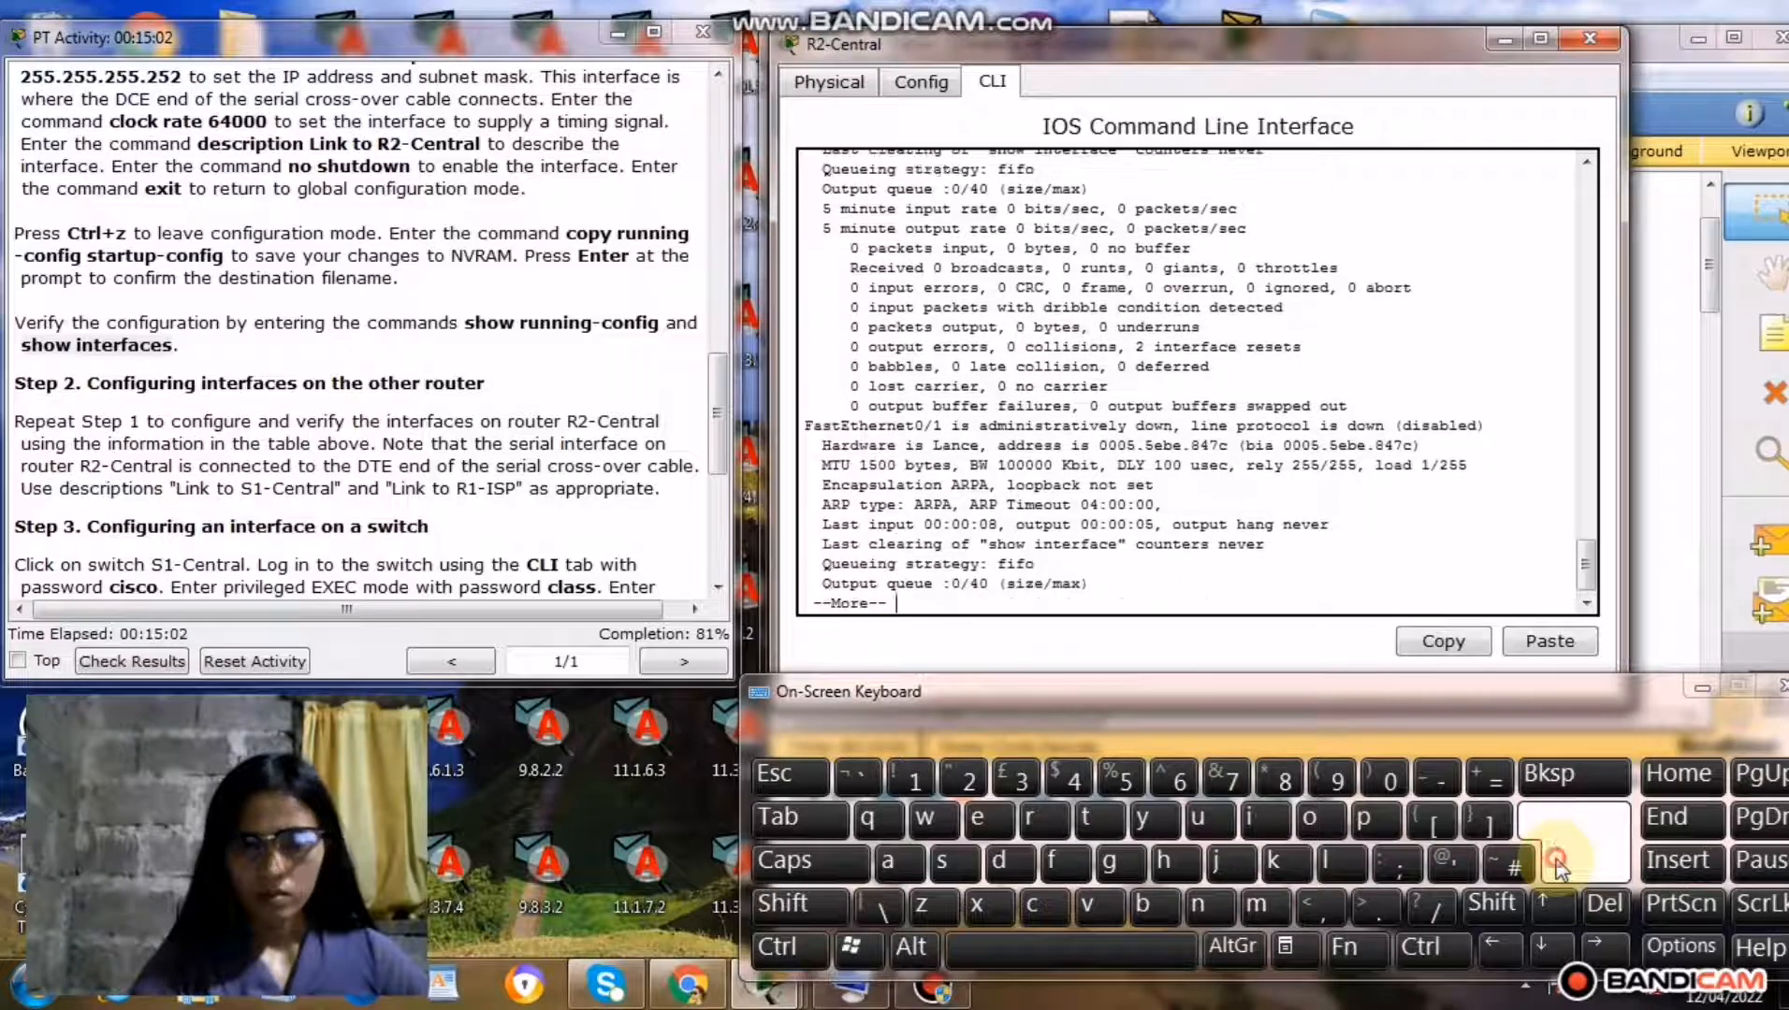
{"action": "left_click", "coordinate": [1557, 863]}
{"action": "left_click", "coordinate": [1557, 863]}
{"action": "left_click", "coordinate": [1557, 863]}
{"action": "left_click", "coordinate": [1557, 862]}
{"action": "left_click", "coordinate": [1557, 862]}
{"action": "left_click", "coordinate": [1558, 862]}
{"action": "left_click", "coordinate": [1558, 862]}
{"action": "left_click", "coordinate": [1558, 863]}
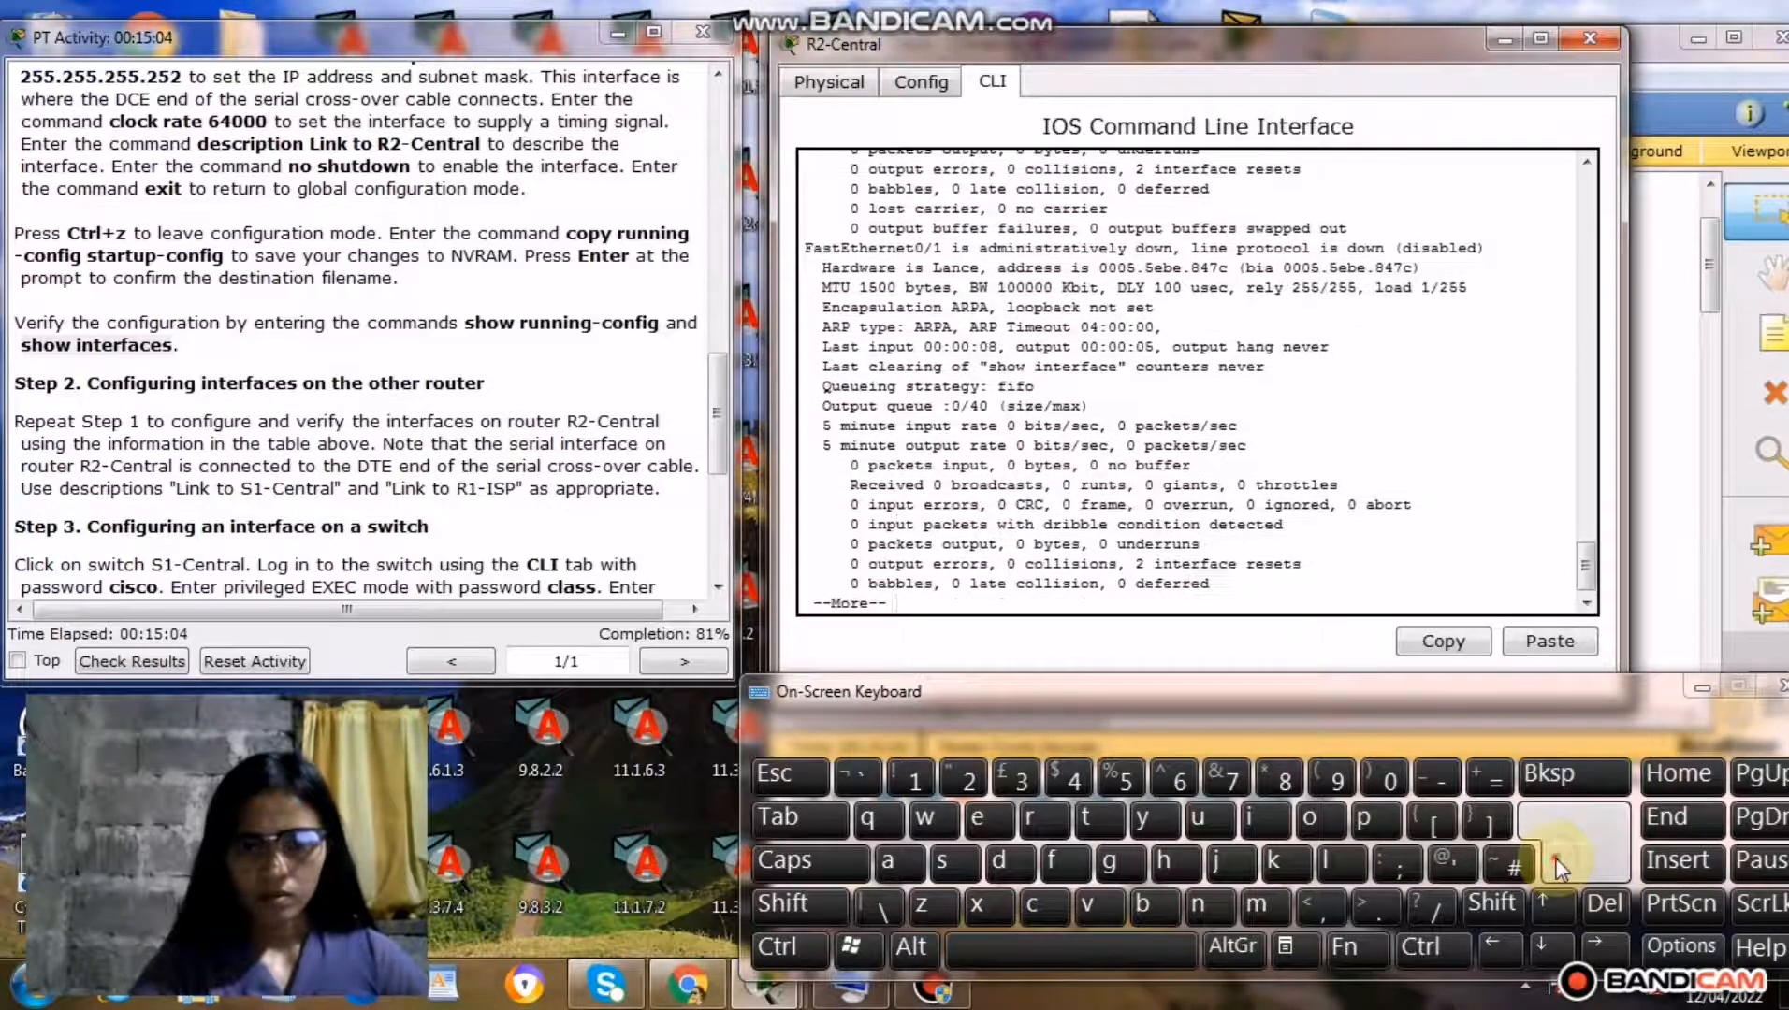
{"action": "left_click", "coordinate": [1558, 863]}
{"action": "left_click", "coordinate": [1557, 862]}
{"action": "left_click", "coordinate": [1557, 863]}
{"action": "left_click", "coordinate": [1557, 863]}
{"action": "left_click", "coordinate": [1558, 862]}
{"action": "left_click", "coordinate": [1558, 862]}
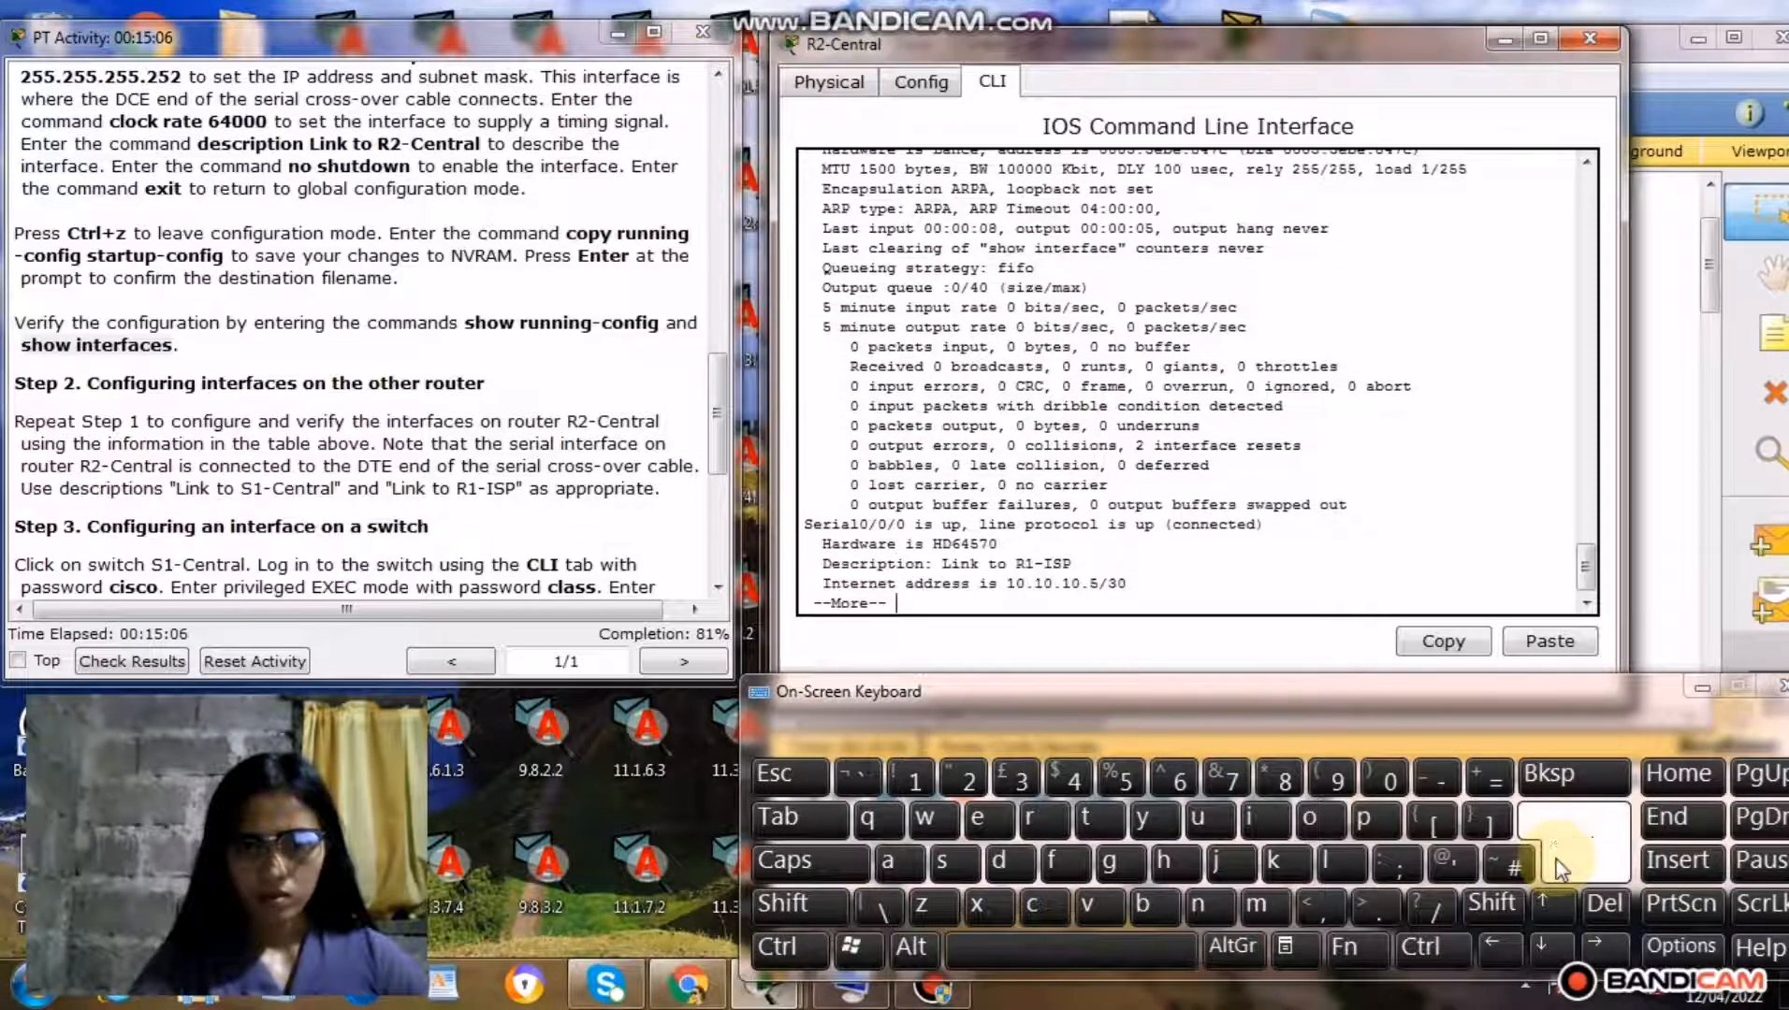
{"action": "left_click", "coordinate": [1557, 862]}
{"action": "left_click", "coordinate": [1558, 863]}
{"action": "left_click", "coordinate": [1558, 862]}
{"action": "left_click", "coordinate": [1558, 863]}
{"action": "left_click", "coordinate": [1557, 863]}
{"action": "left_click", "coordinate": [1558, 862]}
{"action": "left_click", "coordinate": [1557, 862]}
{"action": "left_click", "coordinate": [1557, 862]}
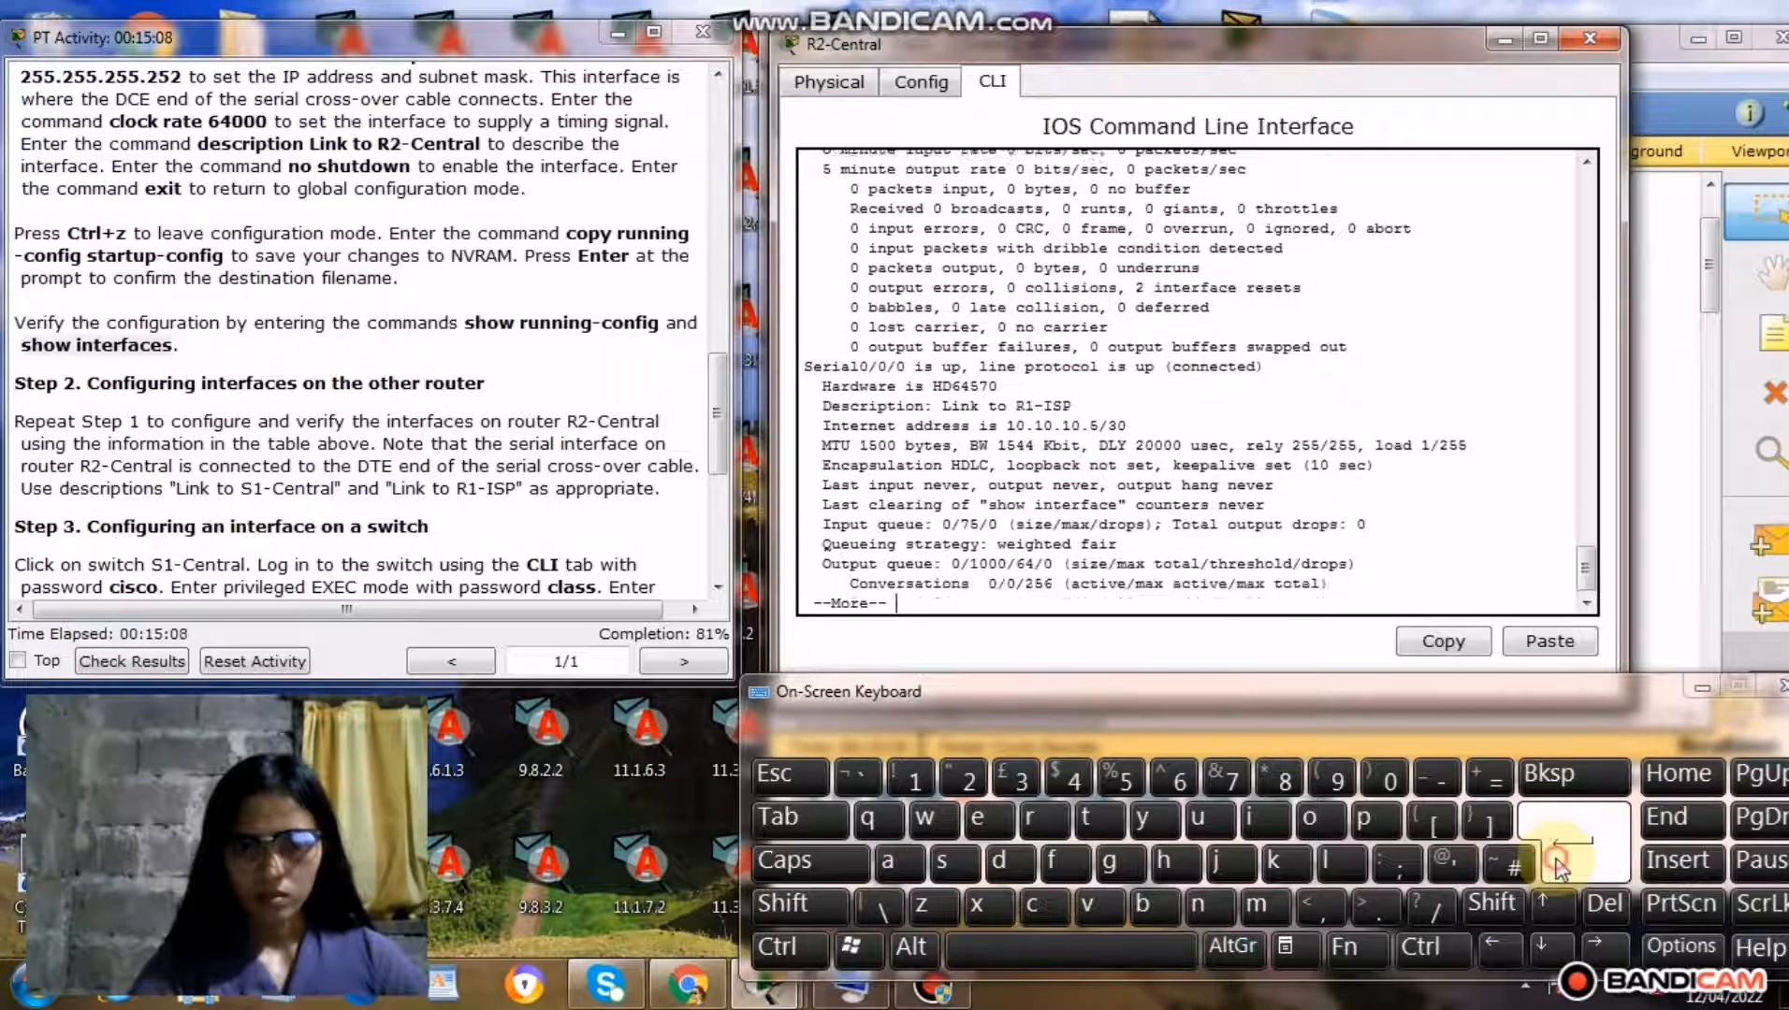
{"action": "left_click", "coordinate": [1557, 862]}
{"action": "left_click", "coordinate": [1557, 862]}
{"action": "left_click", "coordinate": [1558, 862]}
{"action": "left_click", "coordinate": [1557, 862]}
{"action": "left_click", "coordinate": [1558, 863]}
{"action": "left_click", "coordinate": [1557, 863]}
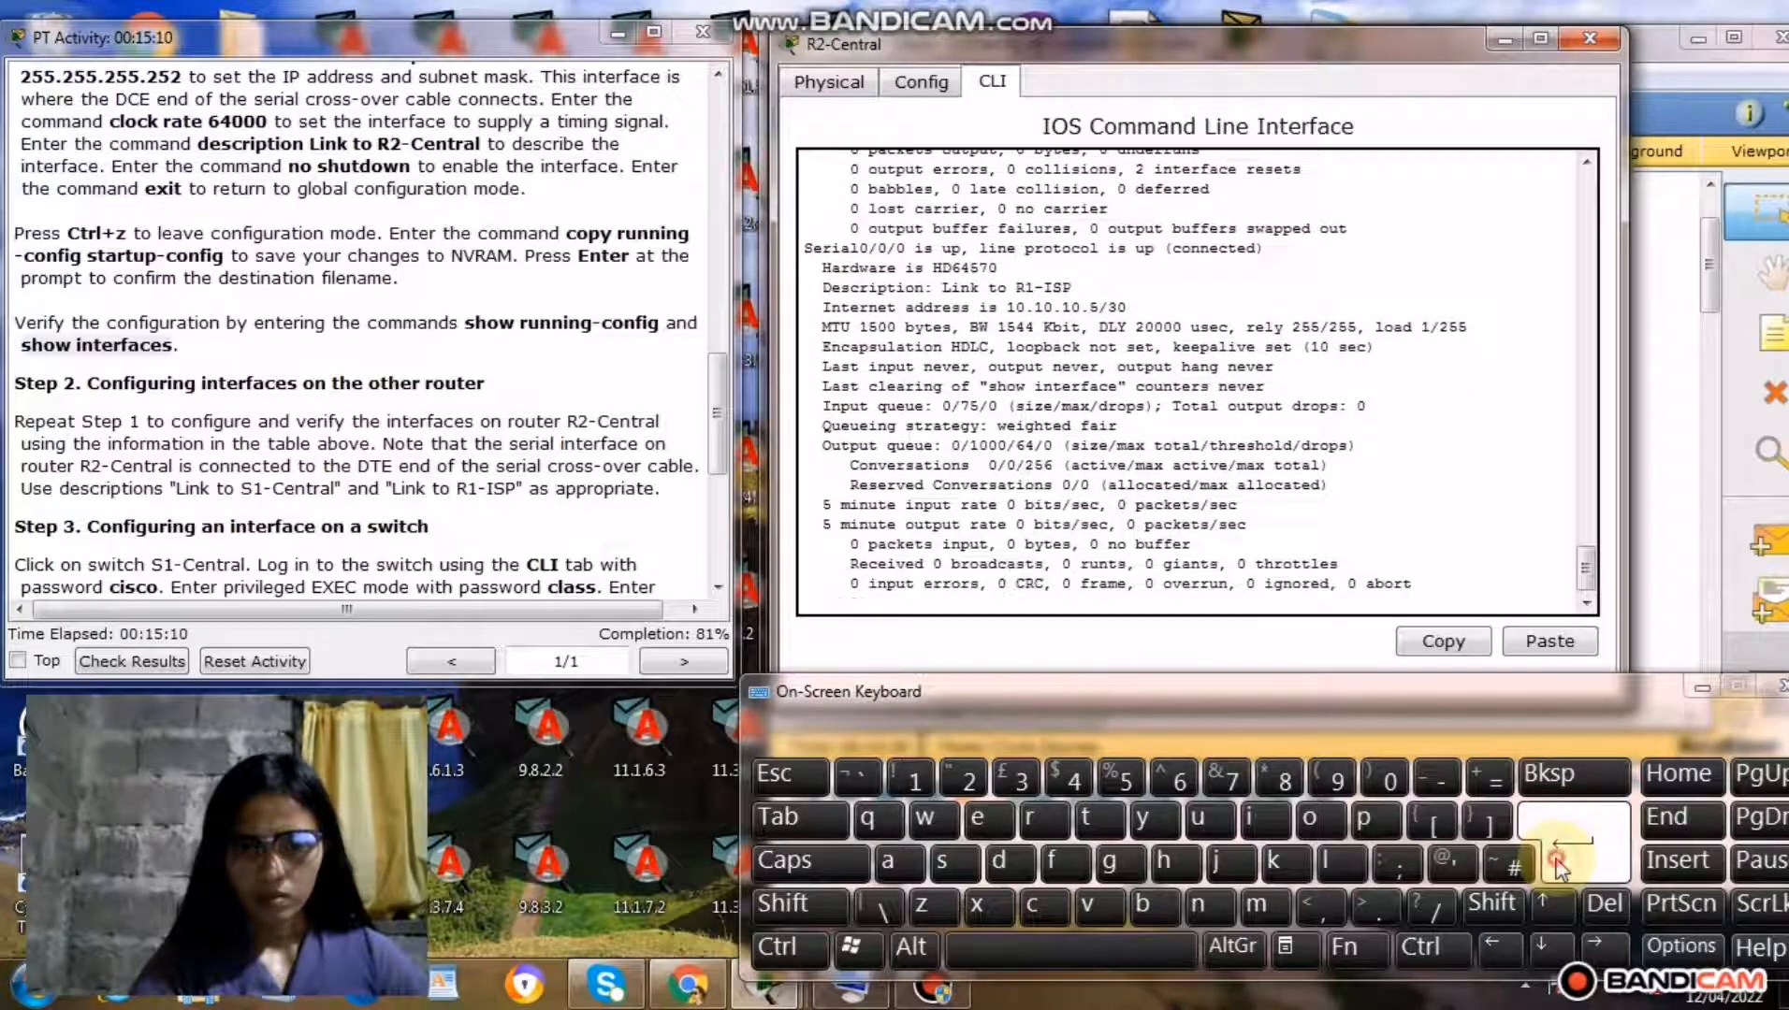
{"action": "left_click", "coordinate": [1557, 862]}
{"action": "left_click", "coordinate": [1557, 862]}
{"action": "left_click", "coordinate": [1558, 863]}
{"action": "left_click", "coordinate": [1557, 862]}
{"action": "left_click", "coordinate": [1558, 863]}
{"action": "left_click", "coordinate": [1557, 863]}
{"action": "left_click", "coordinate": [1557, 863]}
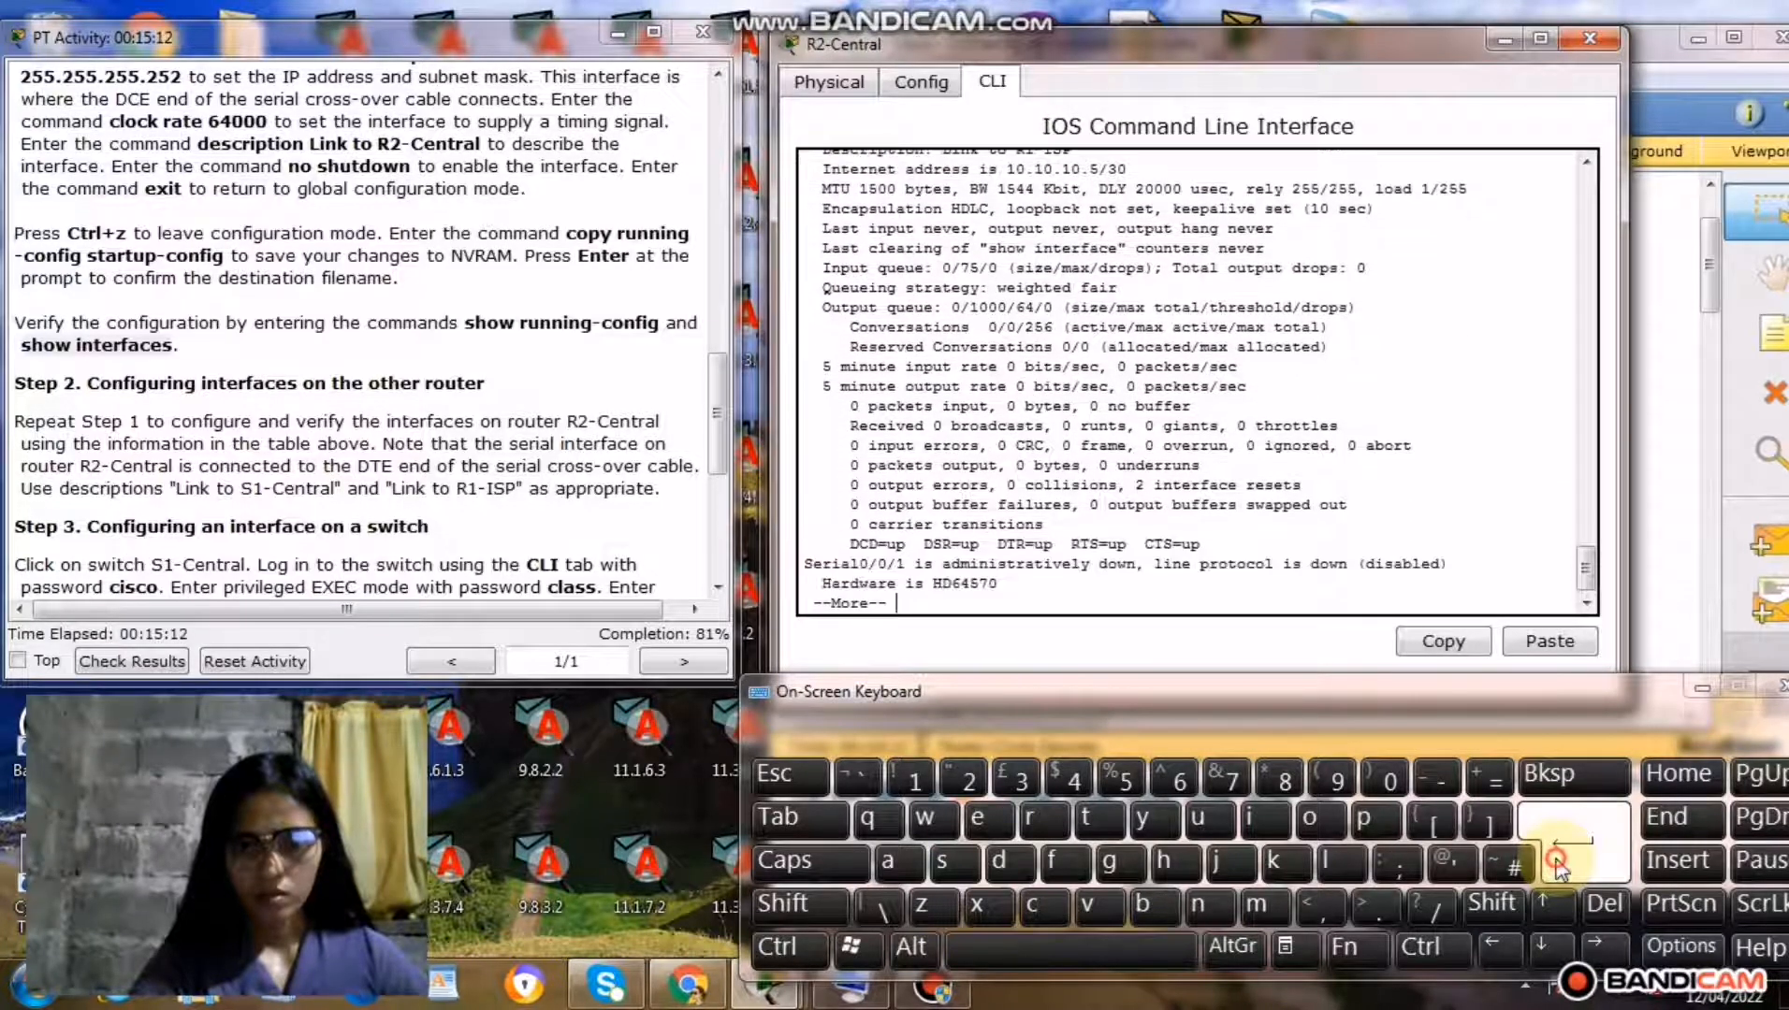
{"action": "left_click", "coordinate": [1558, 863]}
{"action": "left_click", "coordinate": [1557, 862]}
{"action": "left_click", "coordinate": [1557, 863]}
{"action": "left_click", "coordinate": [1557, 863]}
{"action": "left_click", "coordinate": [1557, 863]}
{"action": "left_click", "coordinate": [1557, 862]}
{"action": "left_click", "coordinate": [1558, 862]}
{"action": "left_click", "coordinate": [1558, 863]}
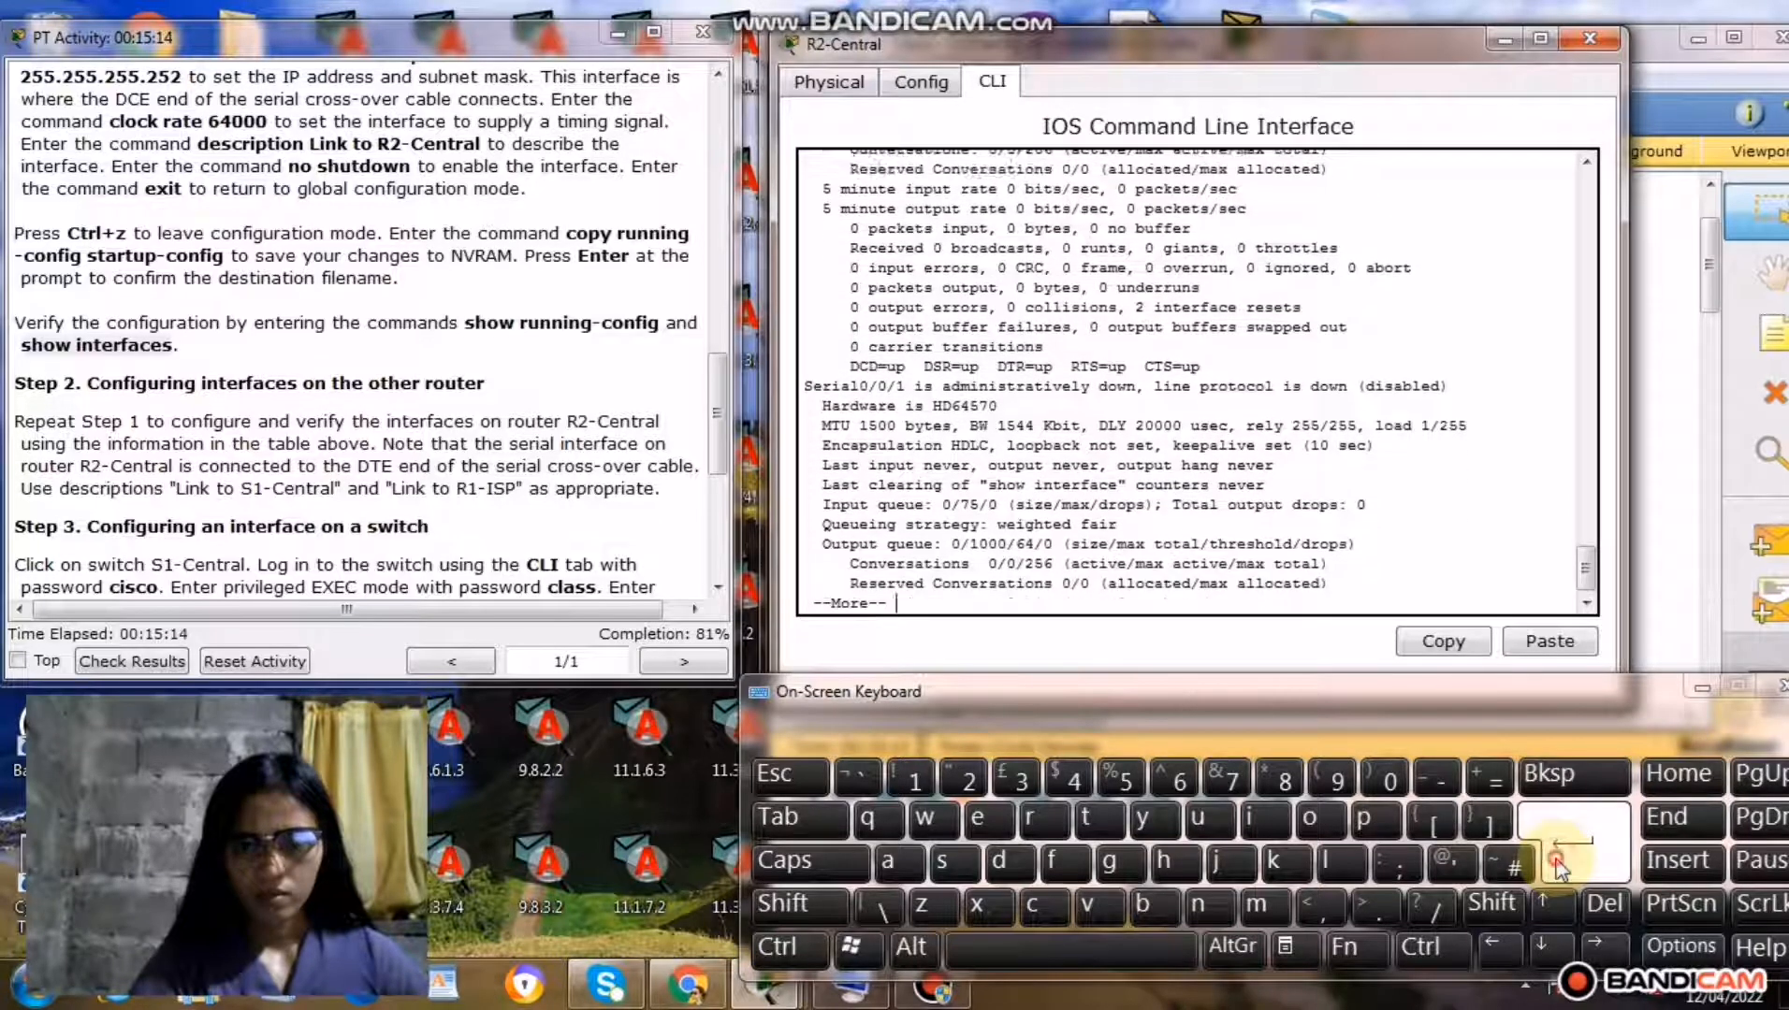
{"action": "left_click", "coordinate": [1558, 863]}
{"action": "left_click", "coordinate": [1557, 862]}
{"action": "left_click", "coordinate": [1557, 862]}
{"action": "left_click", "coordinate": [1558, 863]}
{"action": "left_click", "coordinate": [1558, 863]}
{"action": "left_click", "coordinate": [1558, 862]}
{"action": "left_click", "coordinate": [1558, 862]}
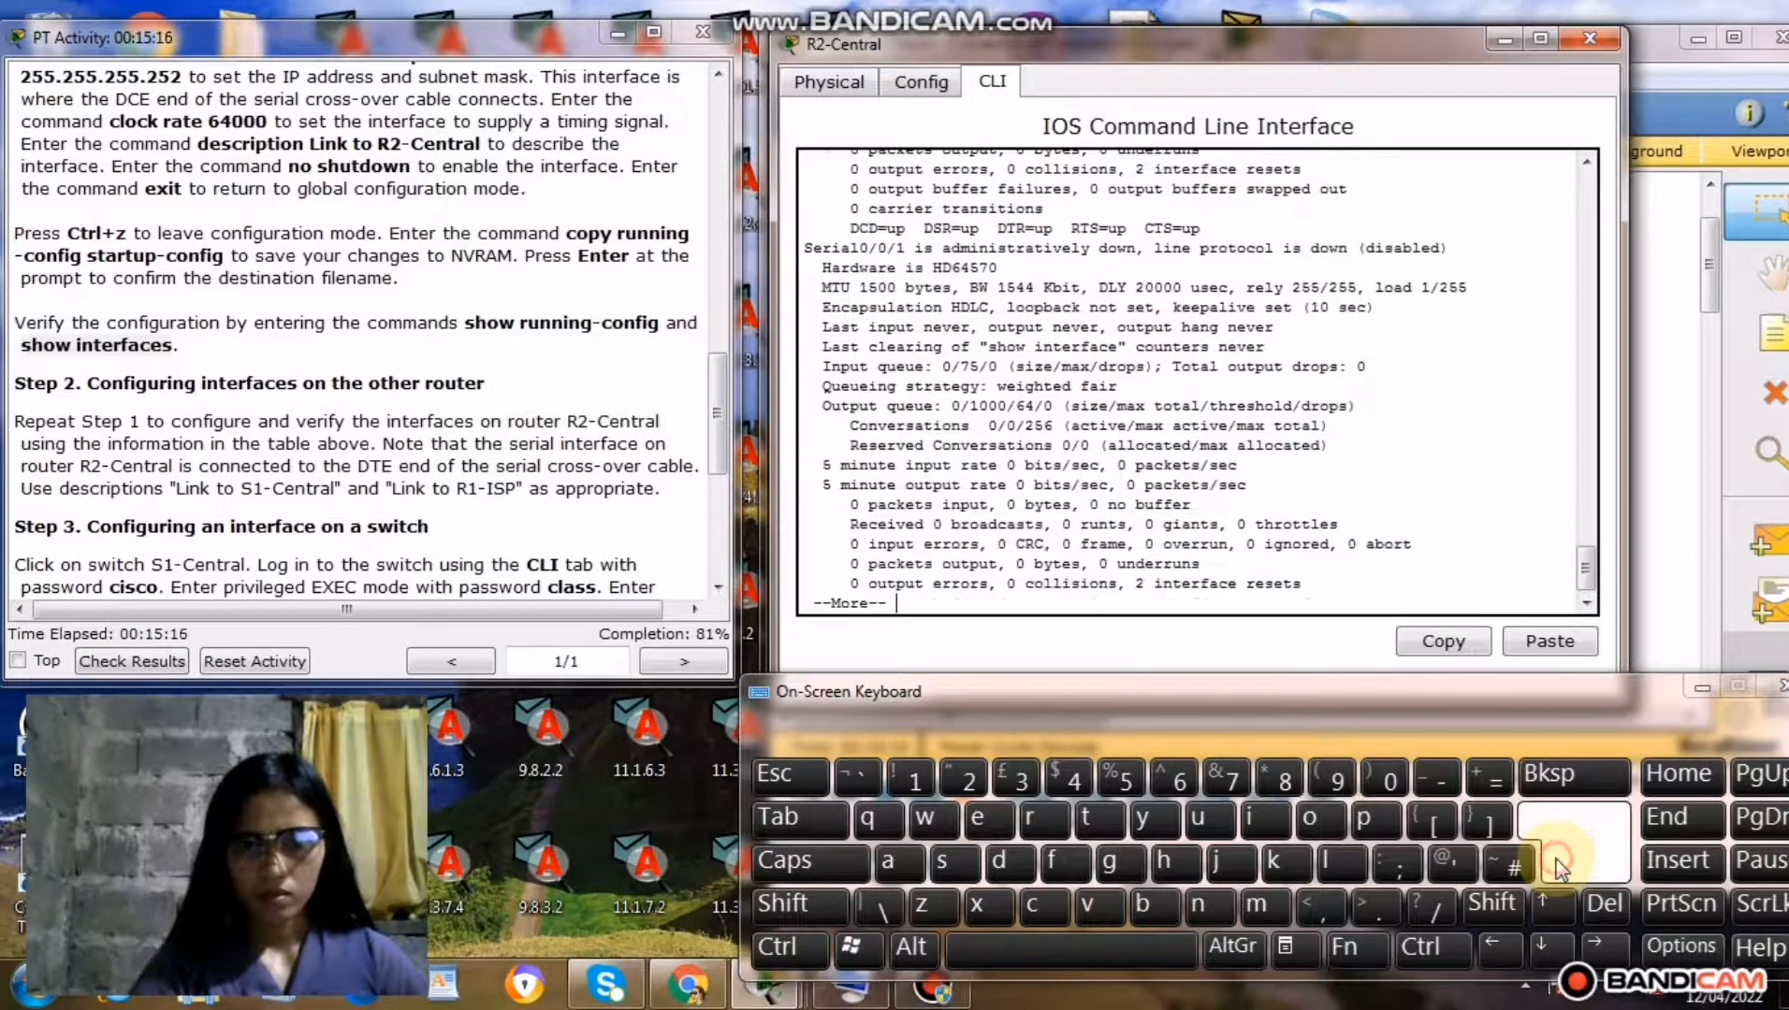
{"action": "left_click", "coordinate": [1557, 863]}
{"action": "left_click", "coordinate": [1558, 862]}
{"action": "left_click", "coordinate": [1557, 863]}
{"action": "left_click", "coordinate": [1557, 862]}
{"action": "left_click", "coordinate": [1558, 862]}
{"action": "left_click", "coordinate": [1558, 863]}
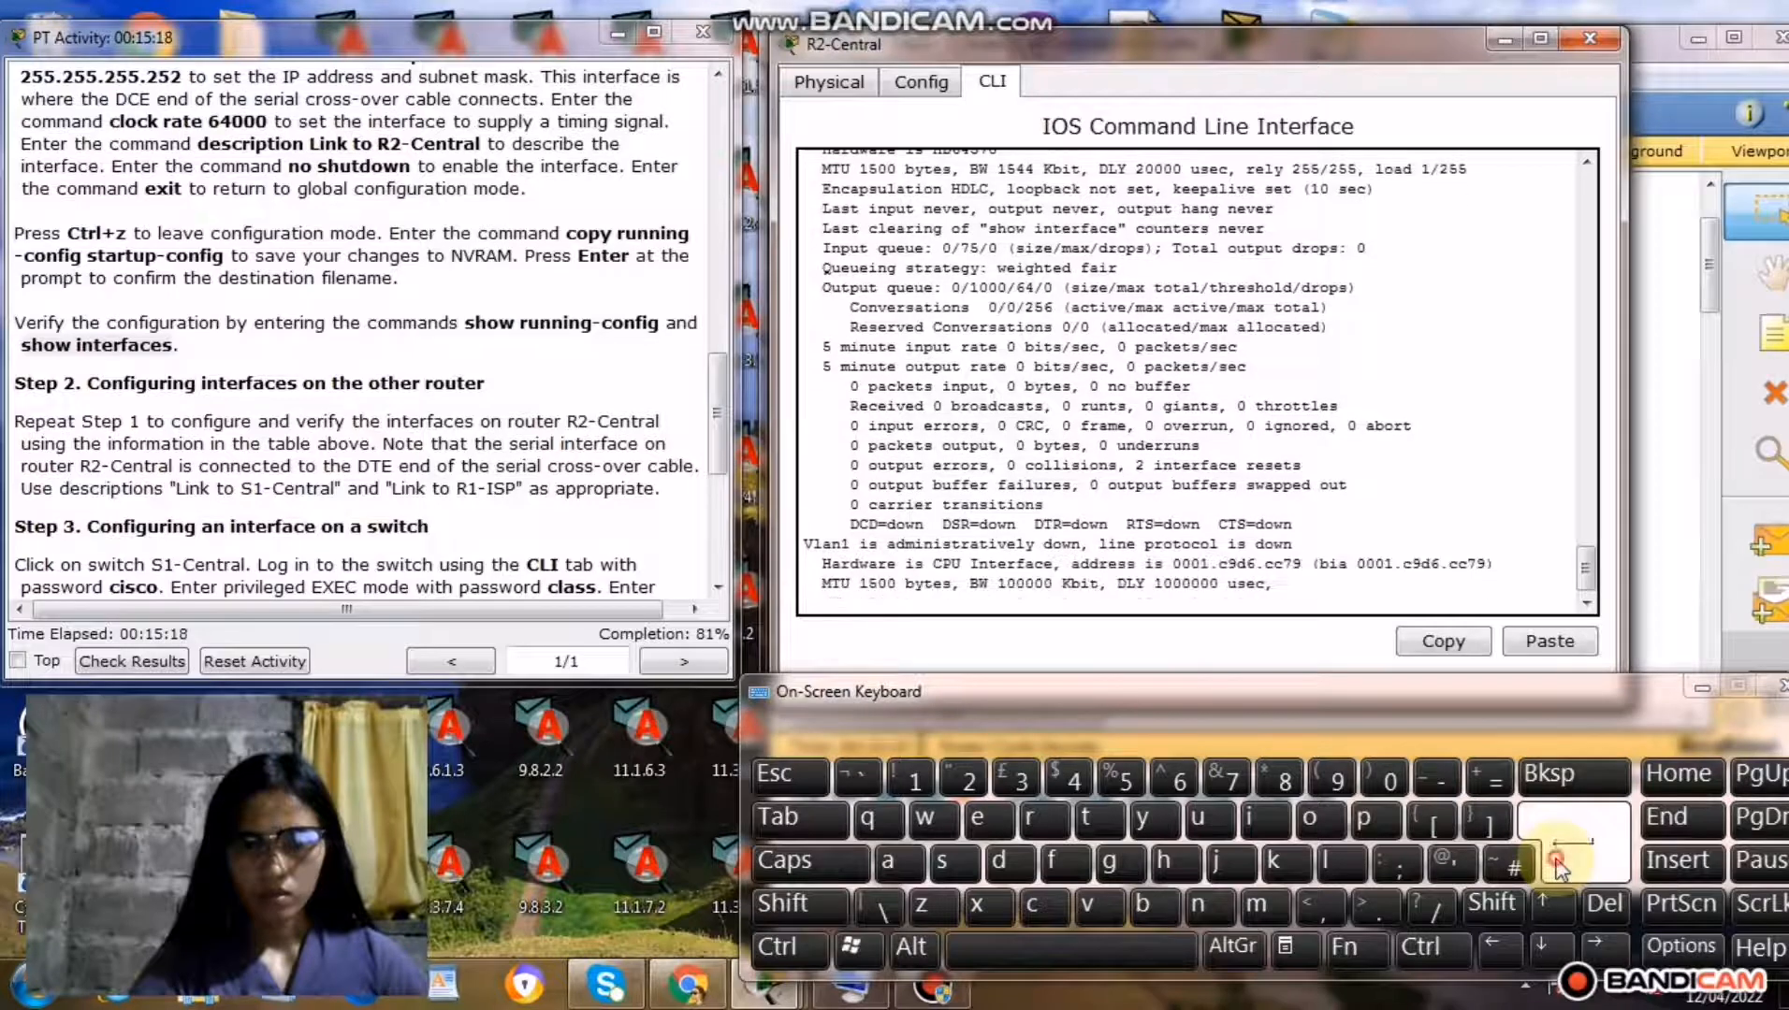
{"action": "left_click", "coordinate": [1557, 862]}
{"action": "left_click", "coordinate": [1557, 863]}
{"action": "left_click", "coordinate": [1557, 863]}
{"action": "left_click", "coordinate": [1558, 863]}
{"action": "left_click", "coordinate": [1558, 862]}
{"action": "left_click", "coordinate": [1557, 863]}
{"action": "left_click", "coordinate": [1557, 863]}
{"action": "left_click", "coordinate": [1557, 863]}
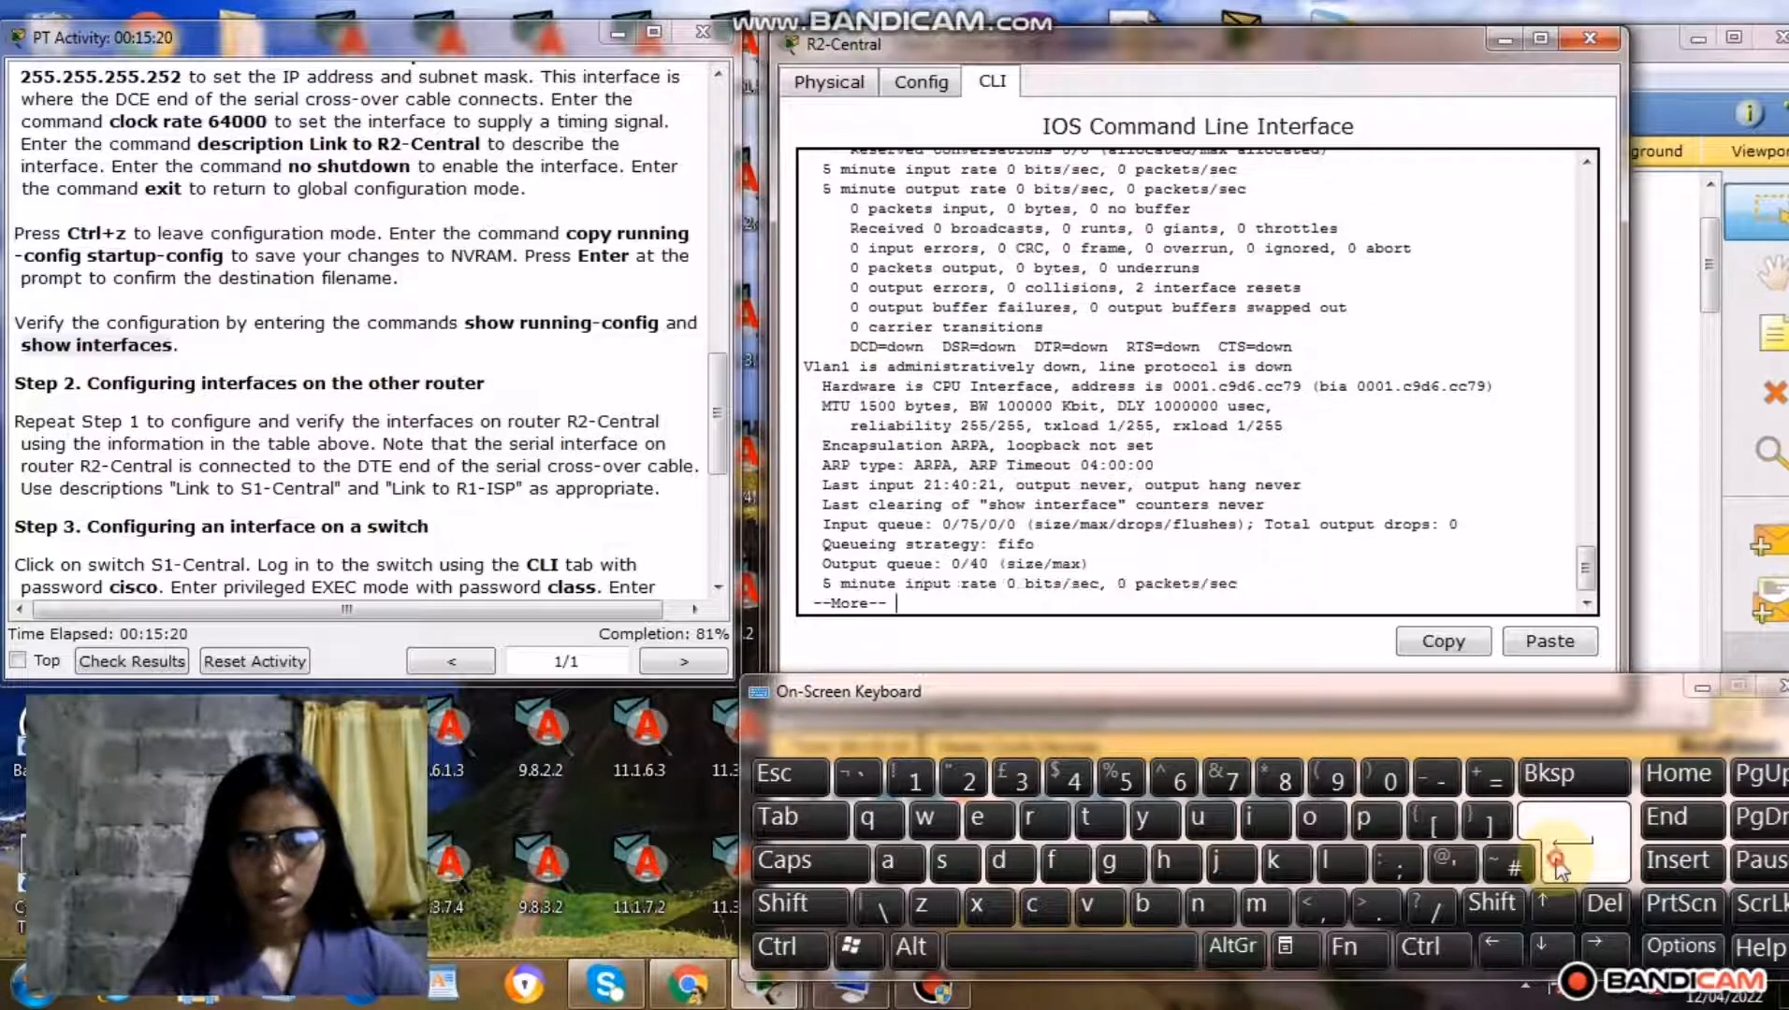
{"action": "left_click", "coordinate": [1557, 863]}
{"action": "left_click", "coordinate": [1558, 863]}
{"action": "left_click", "coordinate": [1558, 862]}
{"action": "left_click", "coordinate": [1558, 863]}
{"action": "left_click", "coordinate": [1557, 862]}
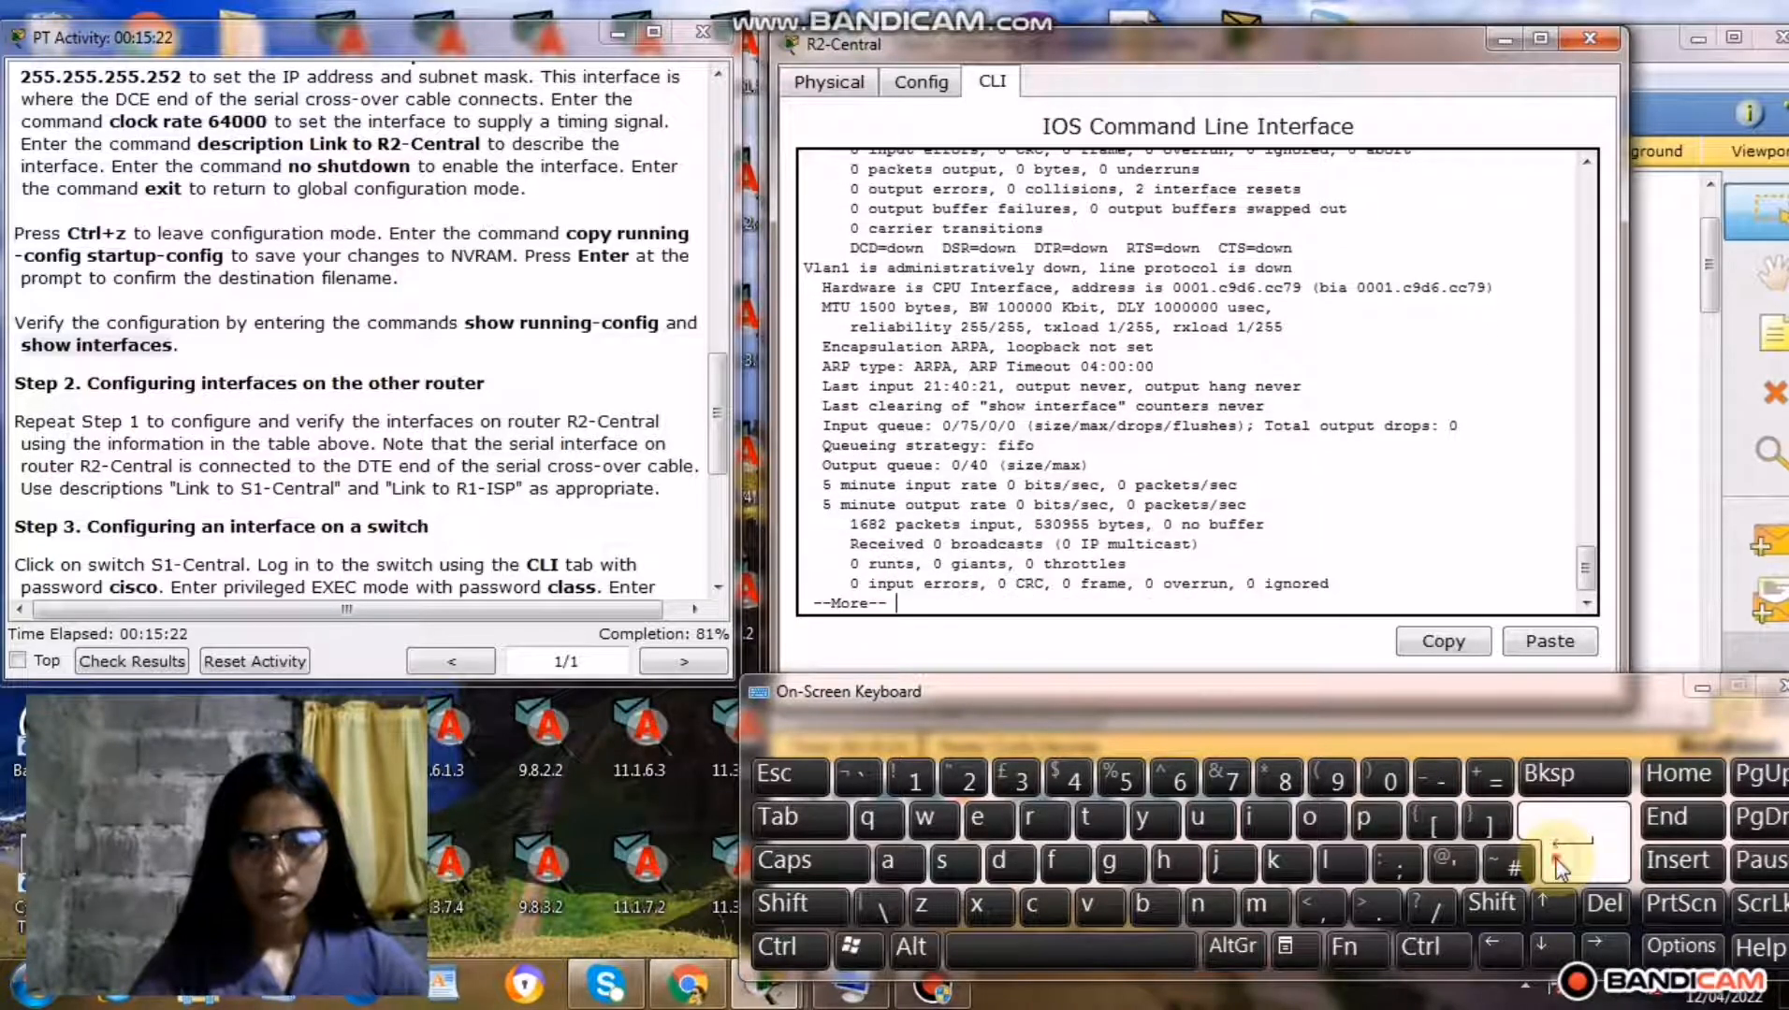
{"action": "left_click", "coordinate": [1557, 863]}
{"action": "left_click", "coordinate": [1558, 862]}
{"action": "left_click", "coordinate": [1558, 862]}
{"action": "left_click", "coordinate": [1557, 863]}
{"action": "left_click", "coordinate": [1557, 862]}
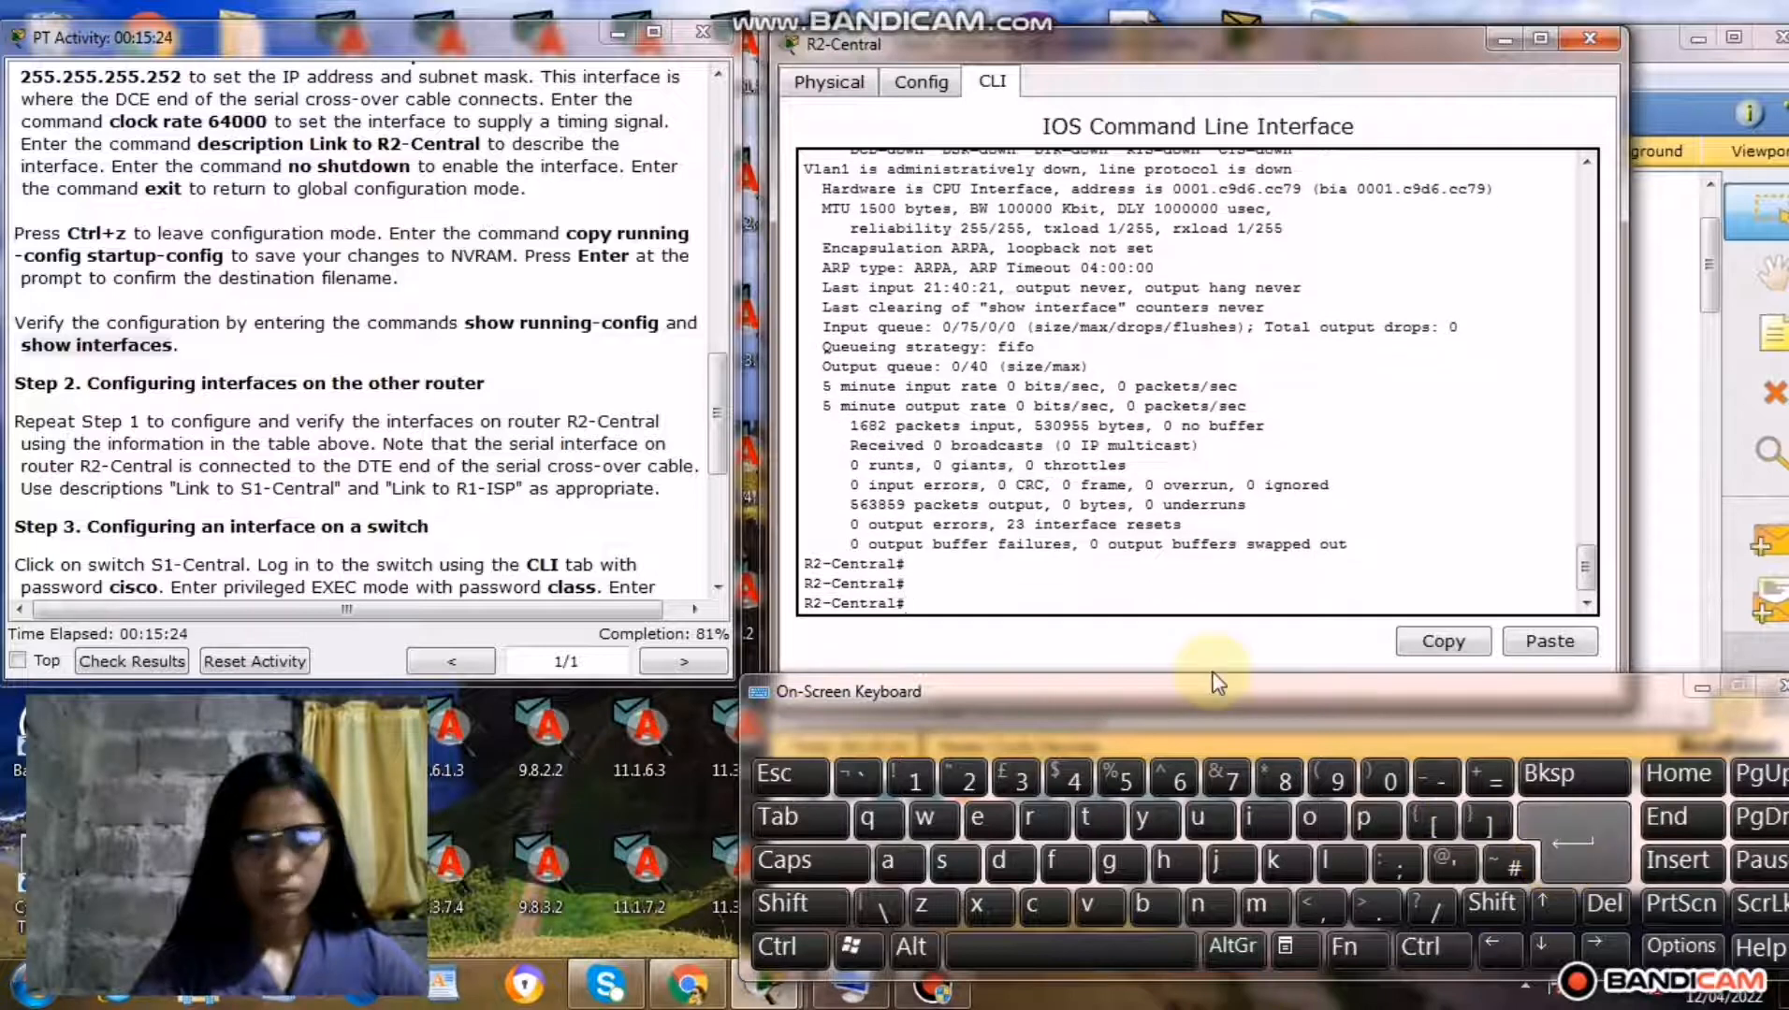
Close R2-Central's window and open switch S1-Central, placing its window beside the Step 3 instructions.
{"action": "left_click_drag", "start_coordinate": [720, 438], "coordinate": [719, 456]}
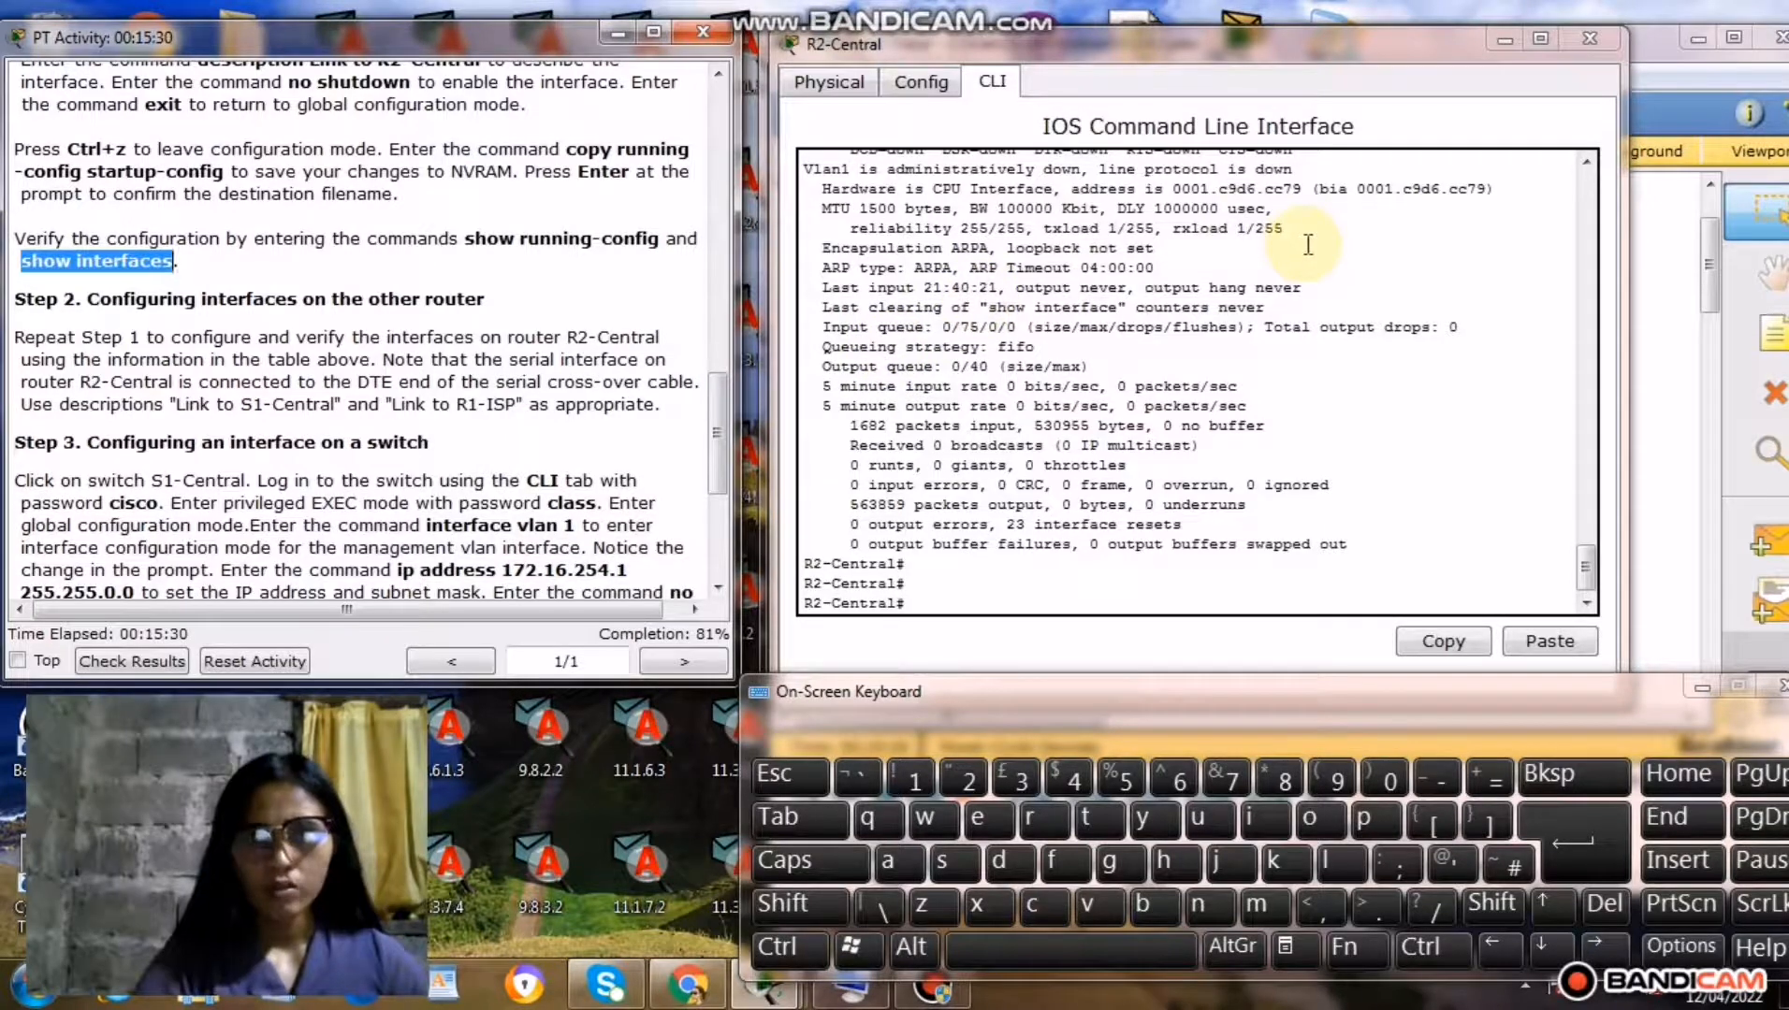
{"action": "left_click", "coordinate": [1590, 38]}
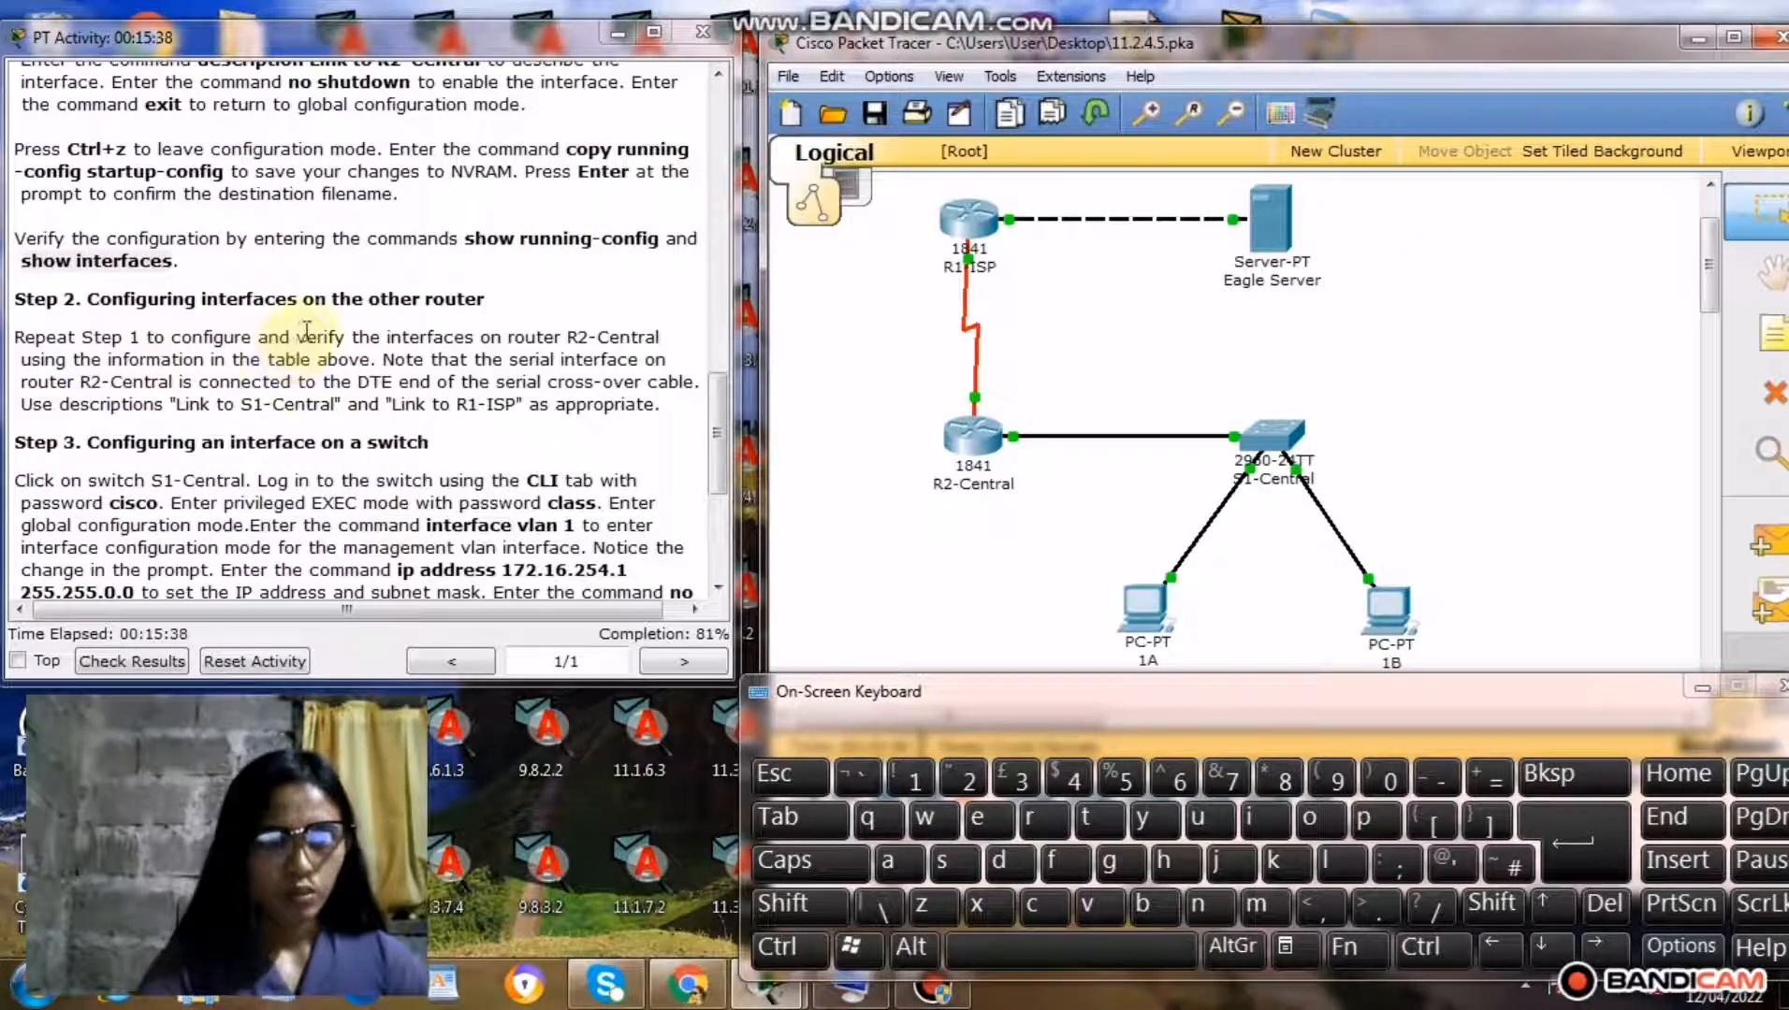
{"action": "left_click_drag", "start_coordinate": [720, 465], "coordinate": [723, 506]}
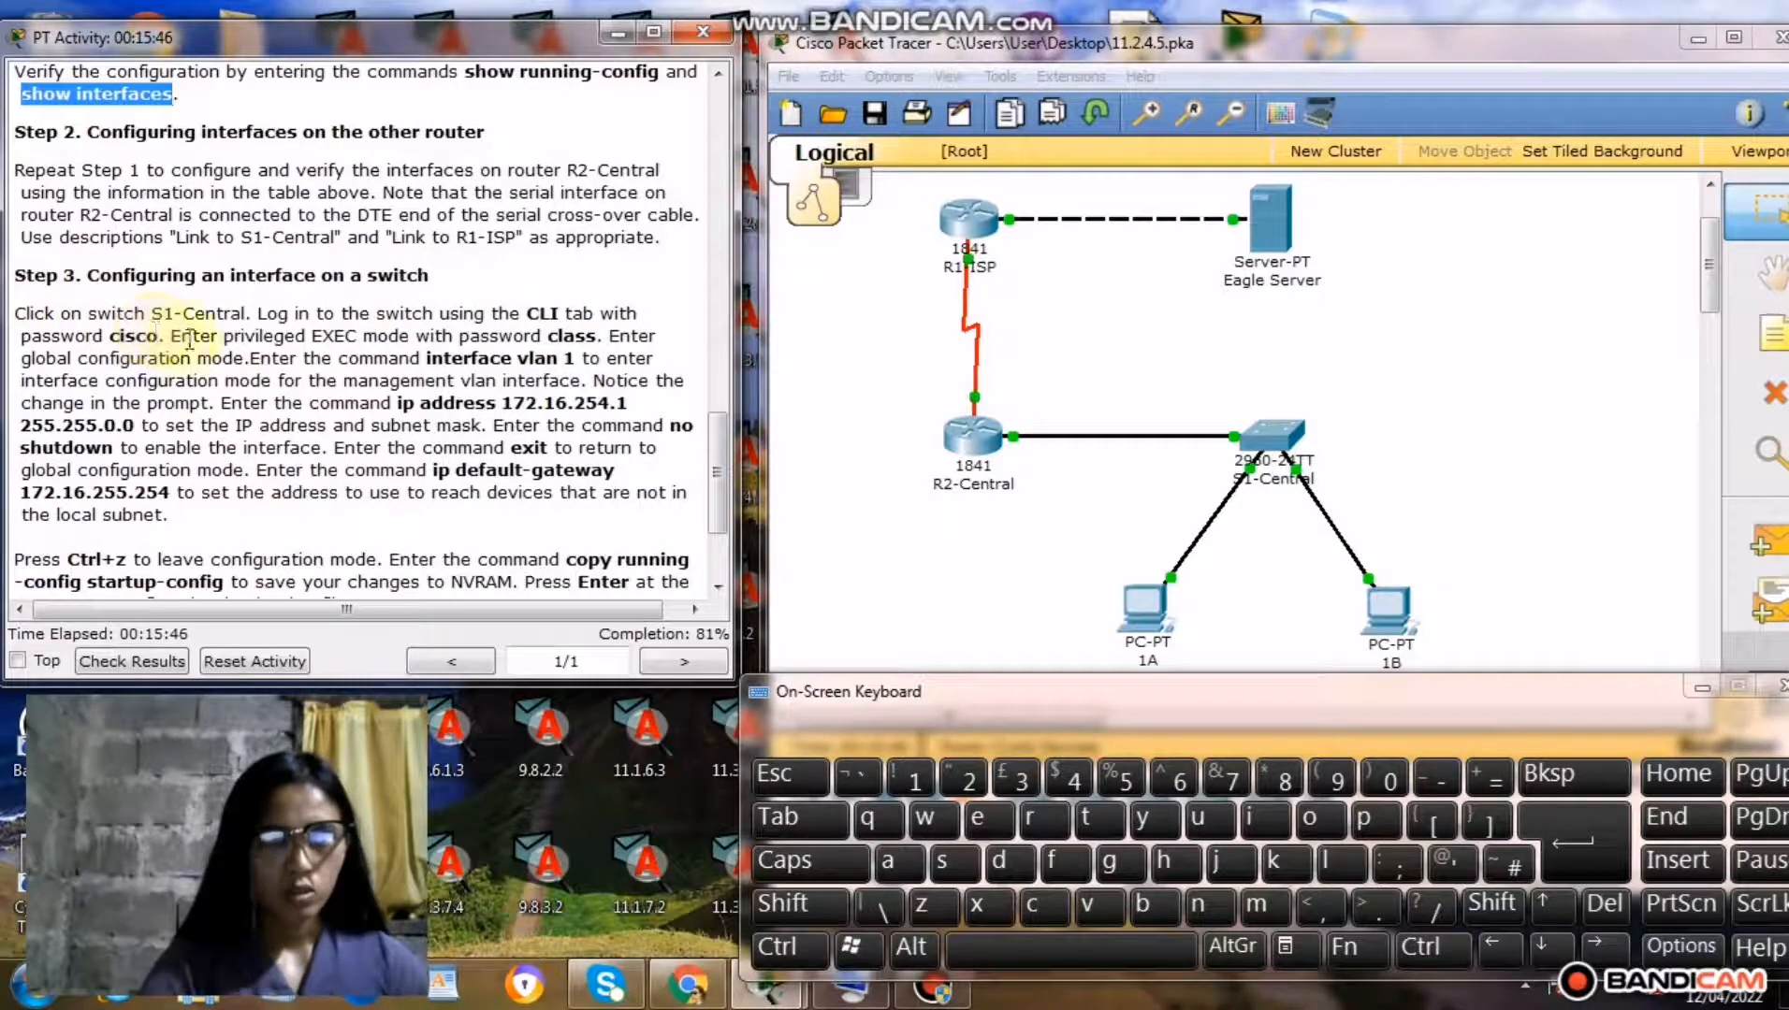
{"action": "left_click", "coordinate": [860, 526]}
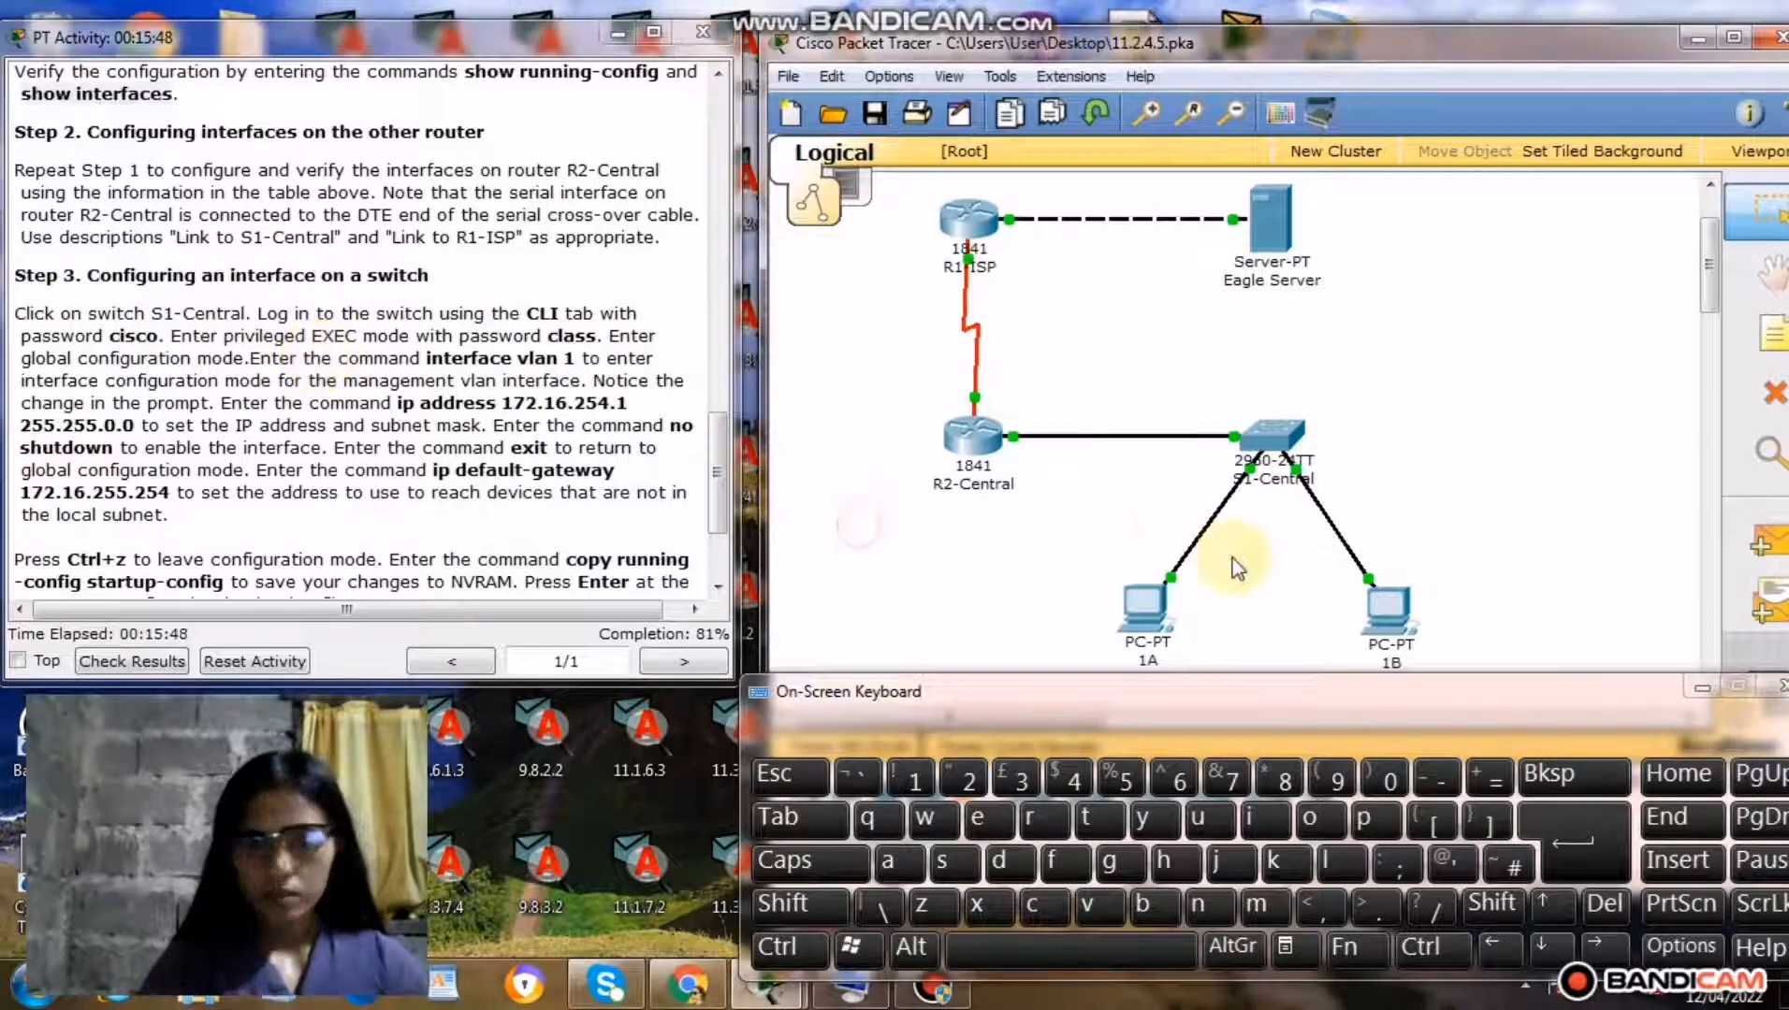
{"action": "left_click", "coordinate": [1268, 441]}
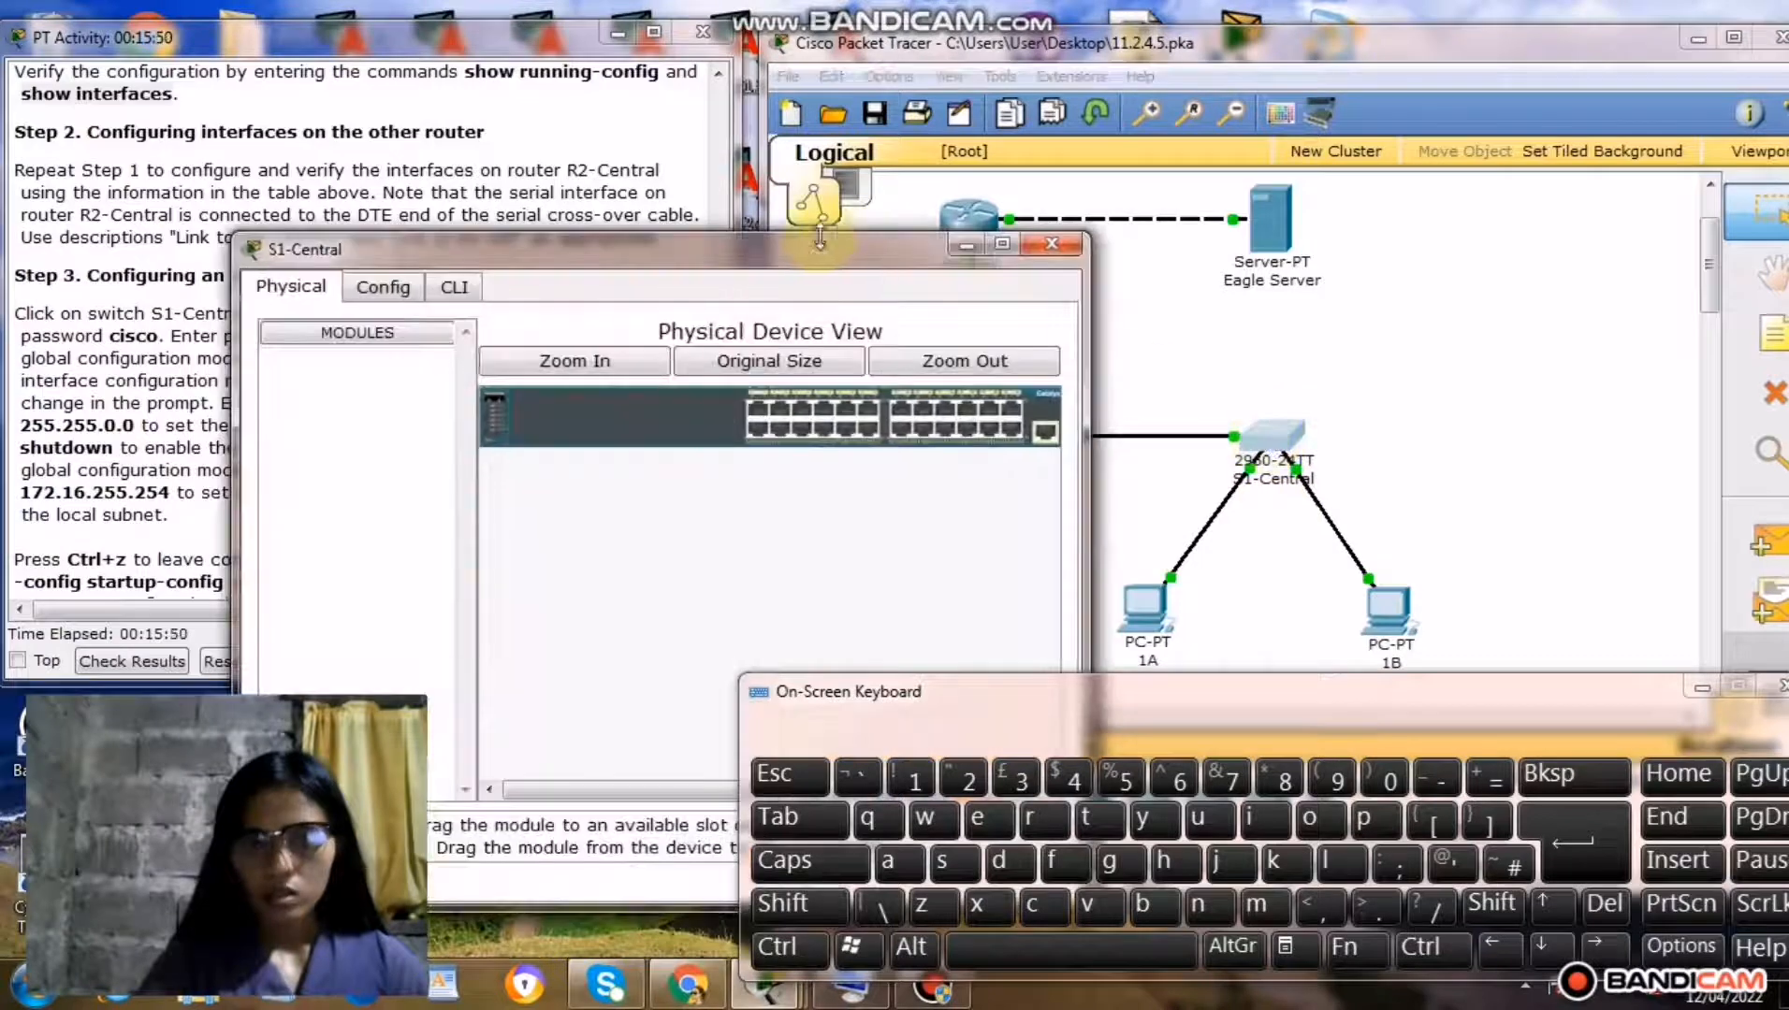
{"action": "left_click_drag", "start_coordinate": [673, 258], "coordinate": [1228, 71]}
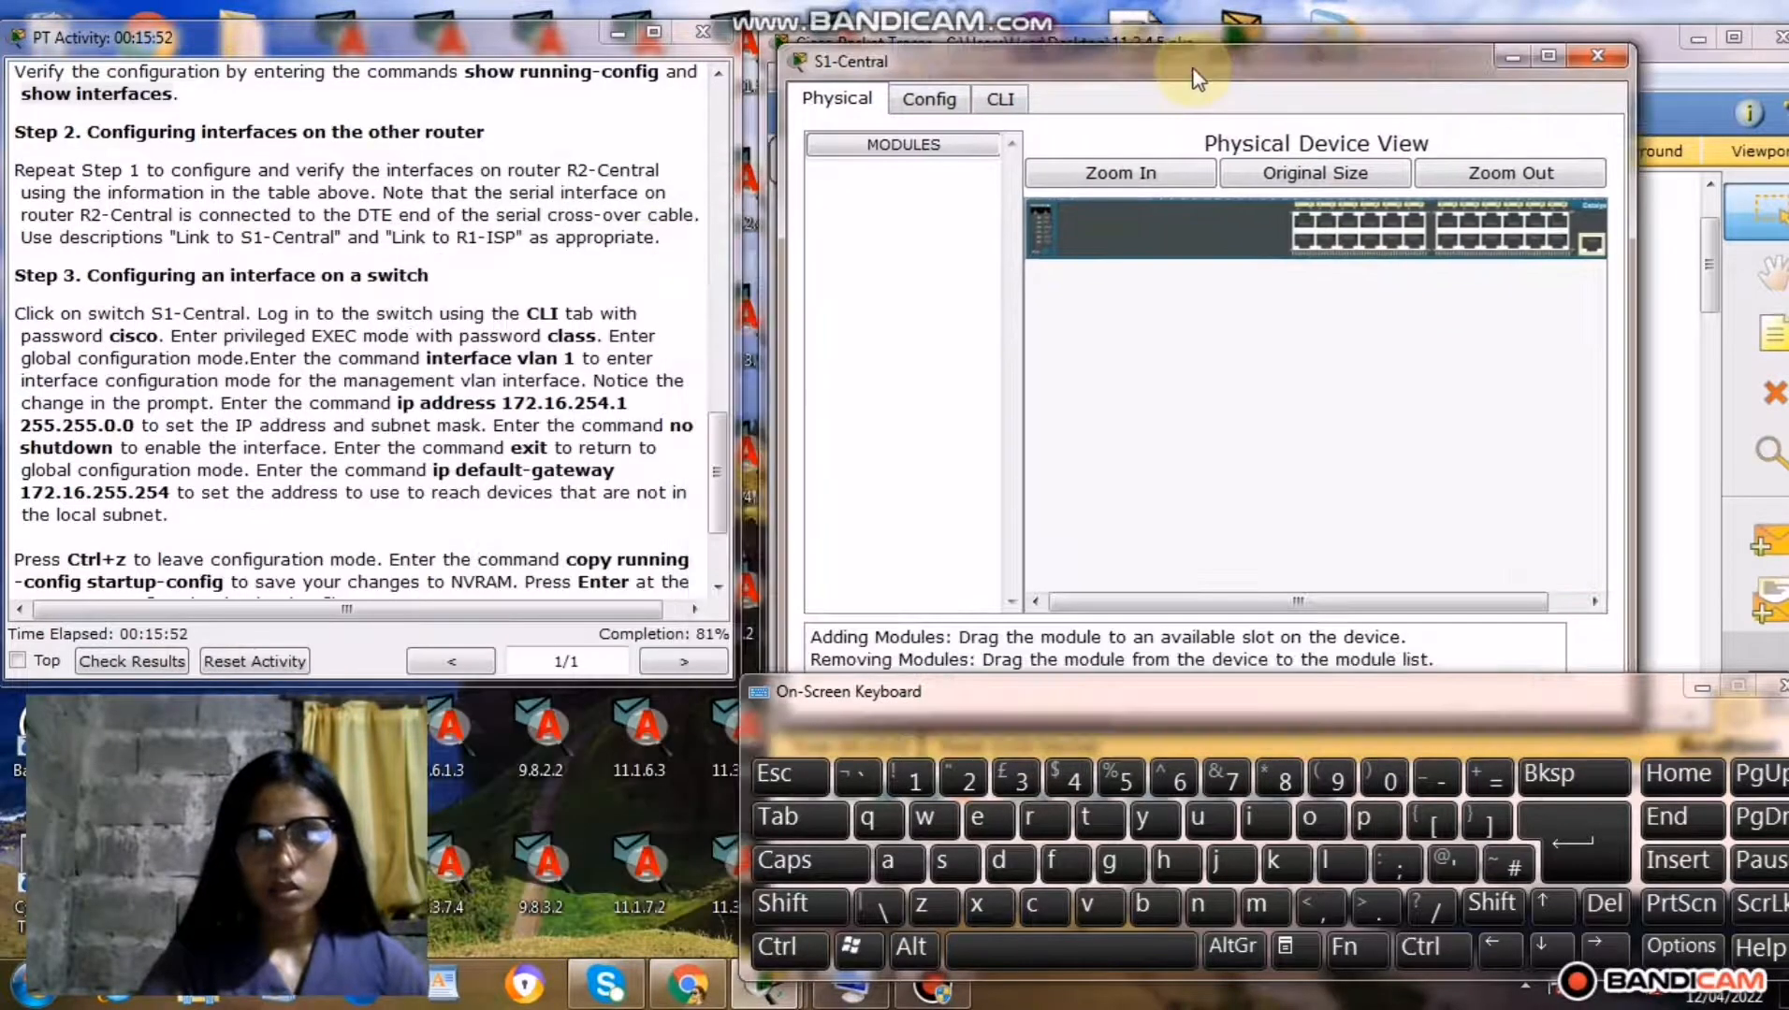
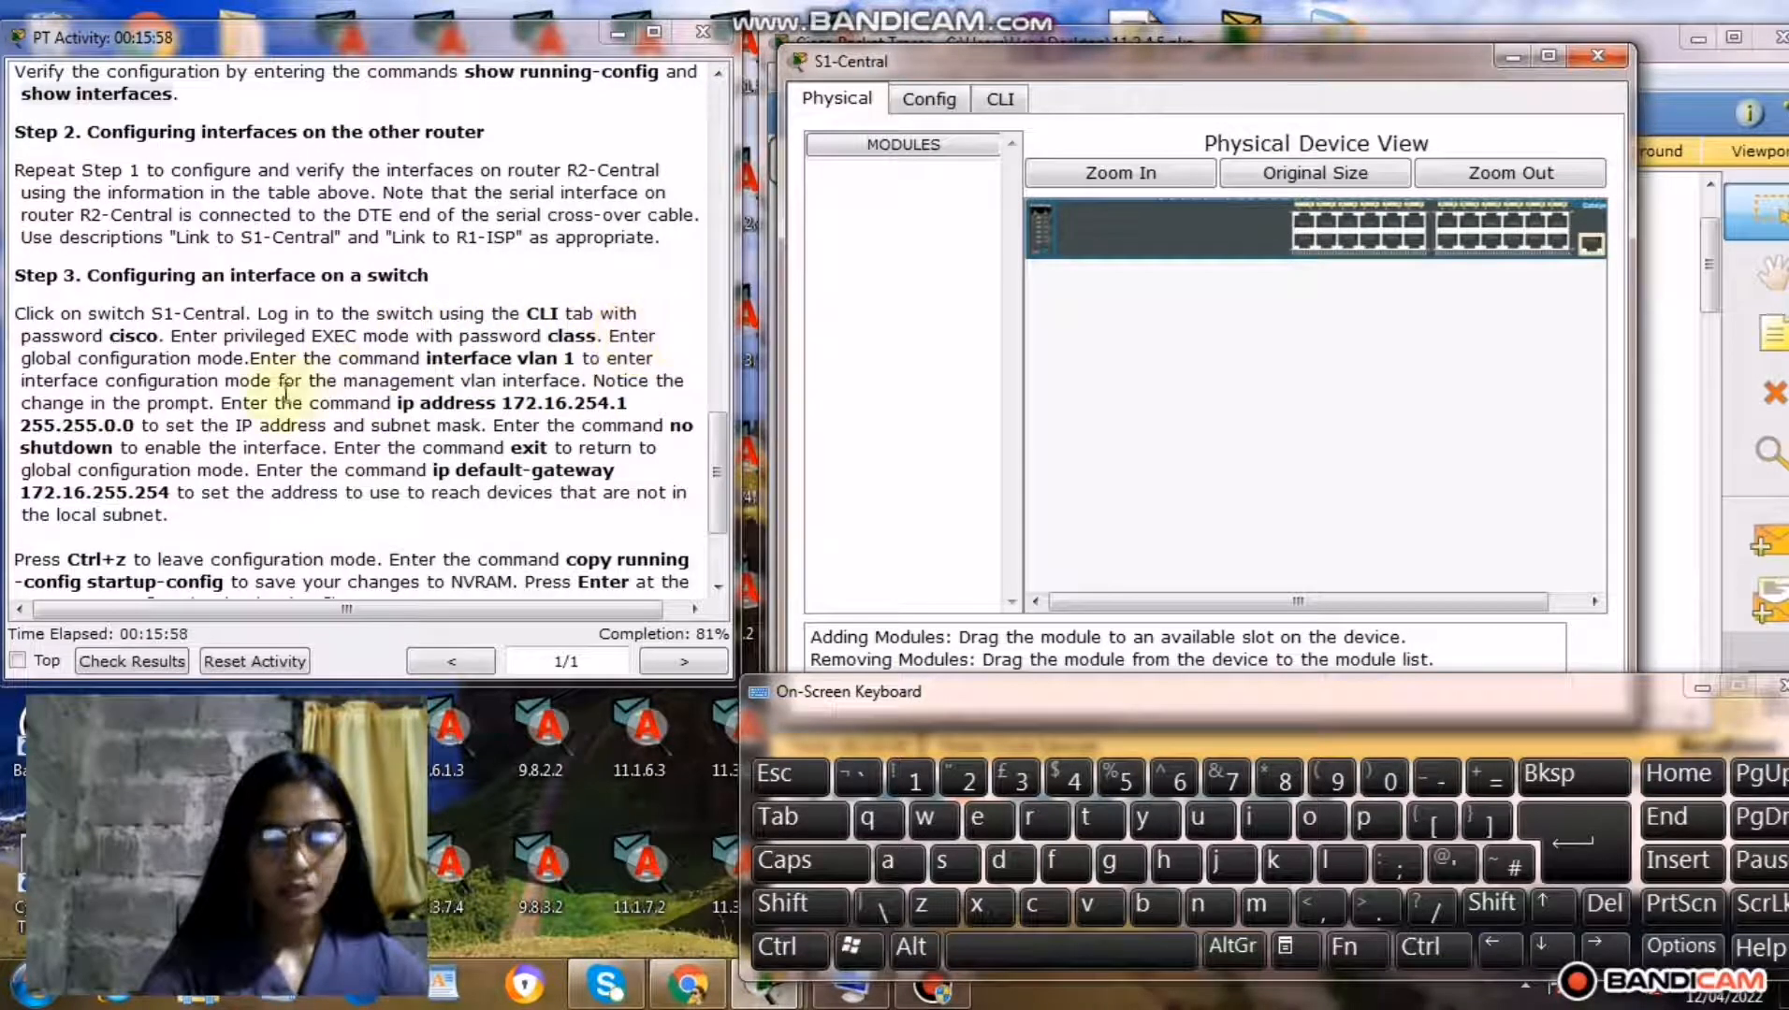
Open S1-Central's command line and log in with the console password.
{"action": "left_click", "coordinate": [1001, 99]}
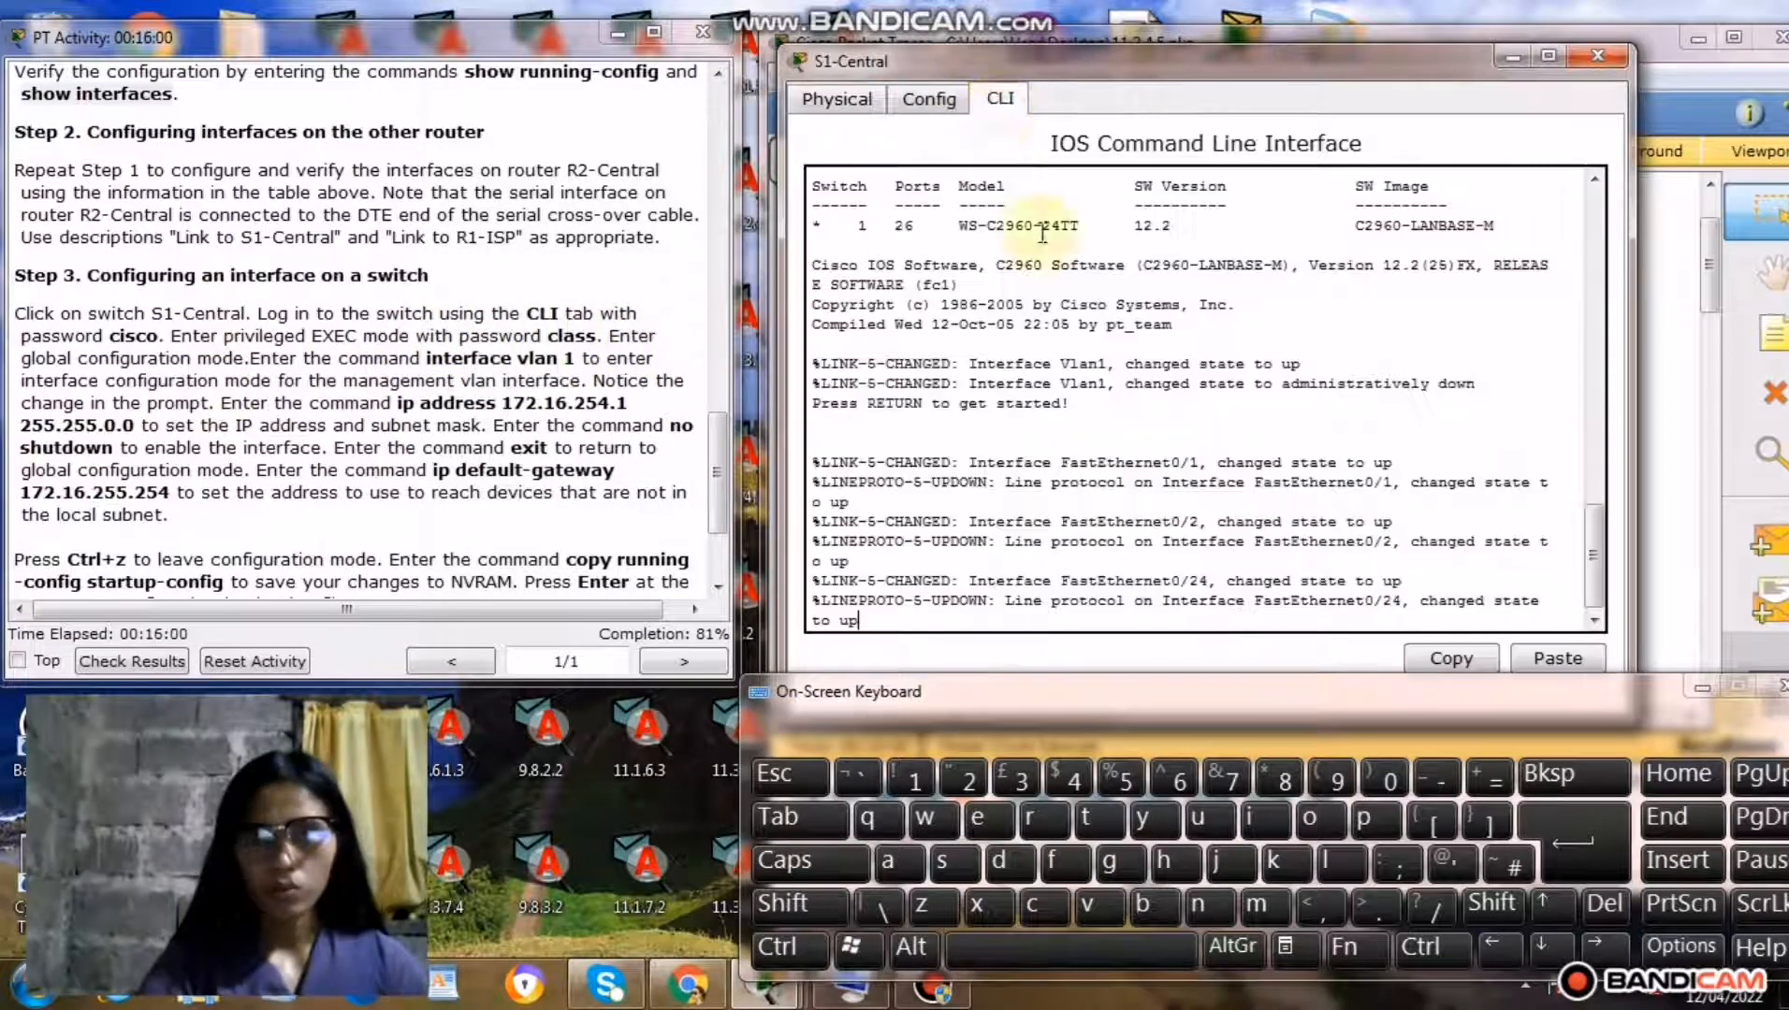
{"action": "left_click", "coordinate": [1589, 838]}
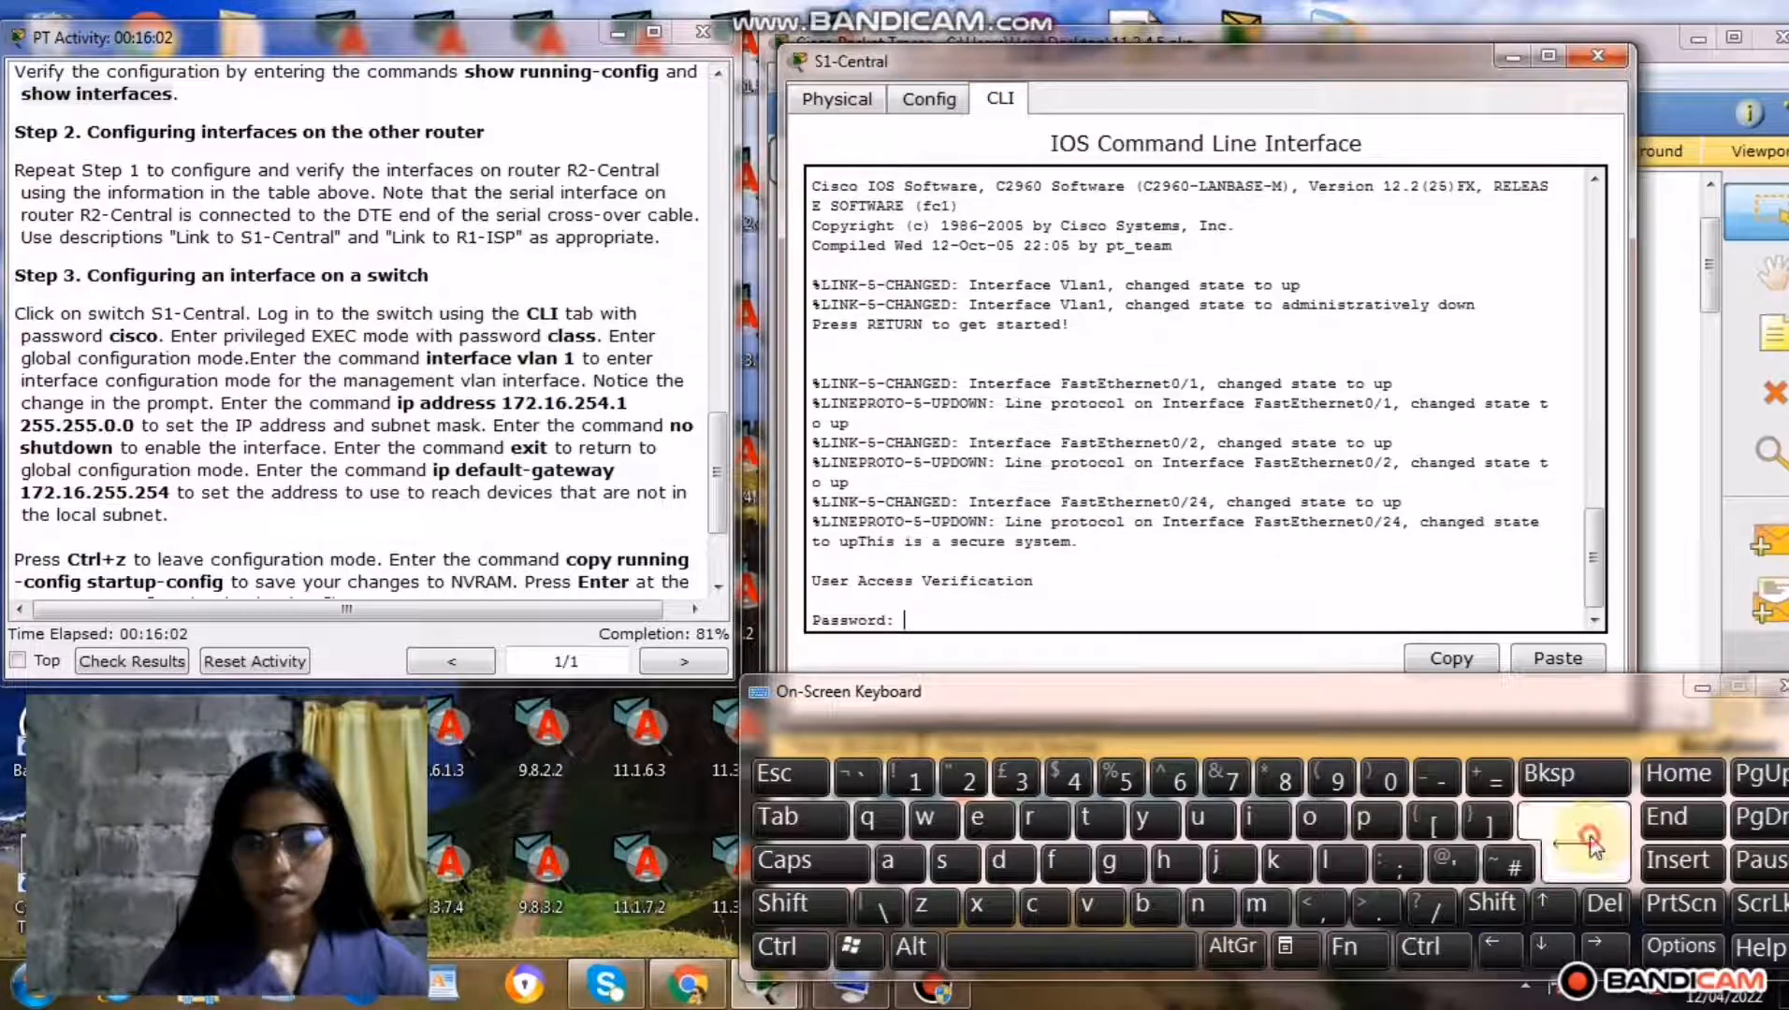
{"action": "left_click", "coordinate": [1030, 908]}
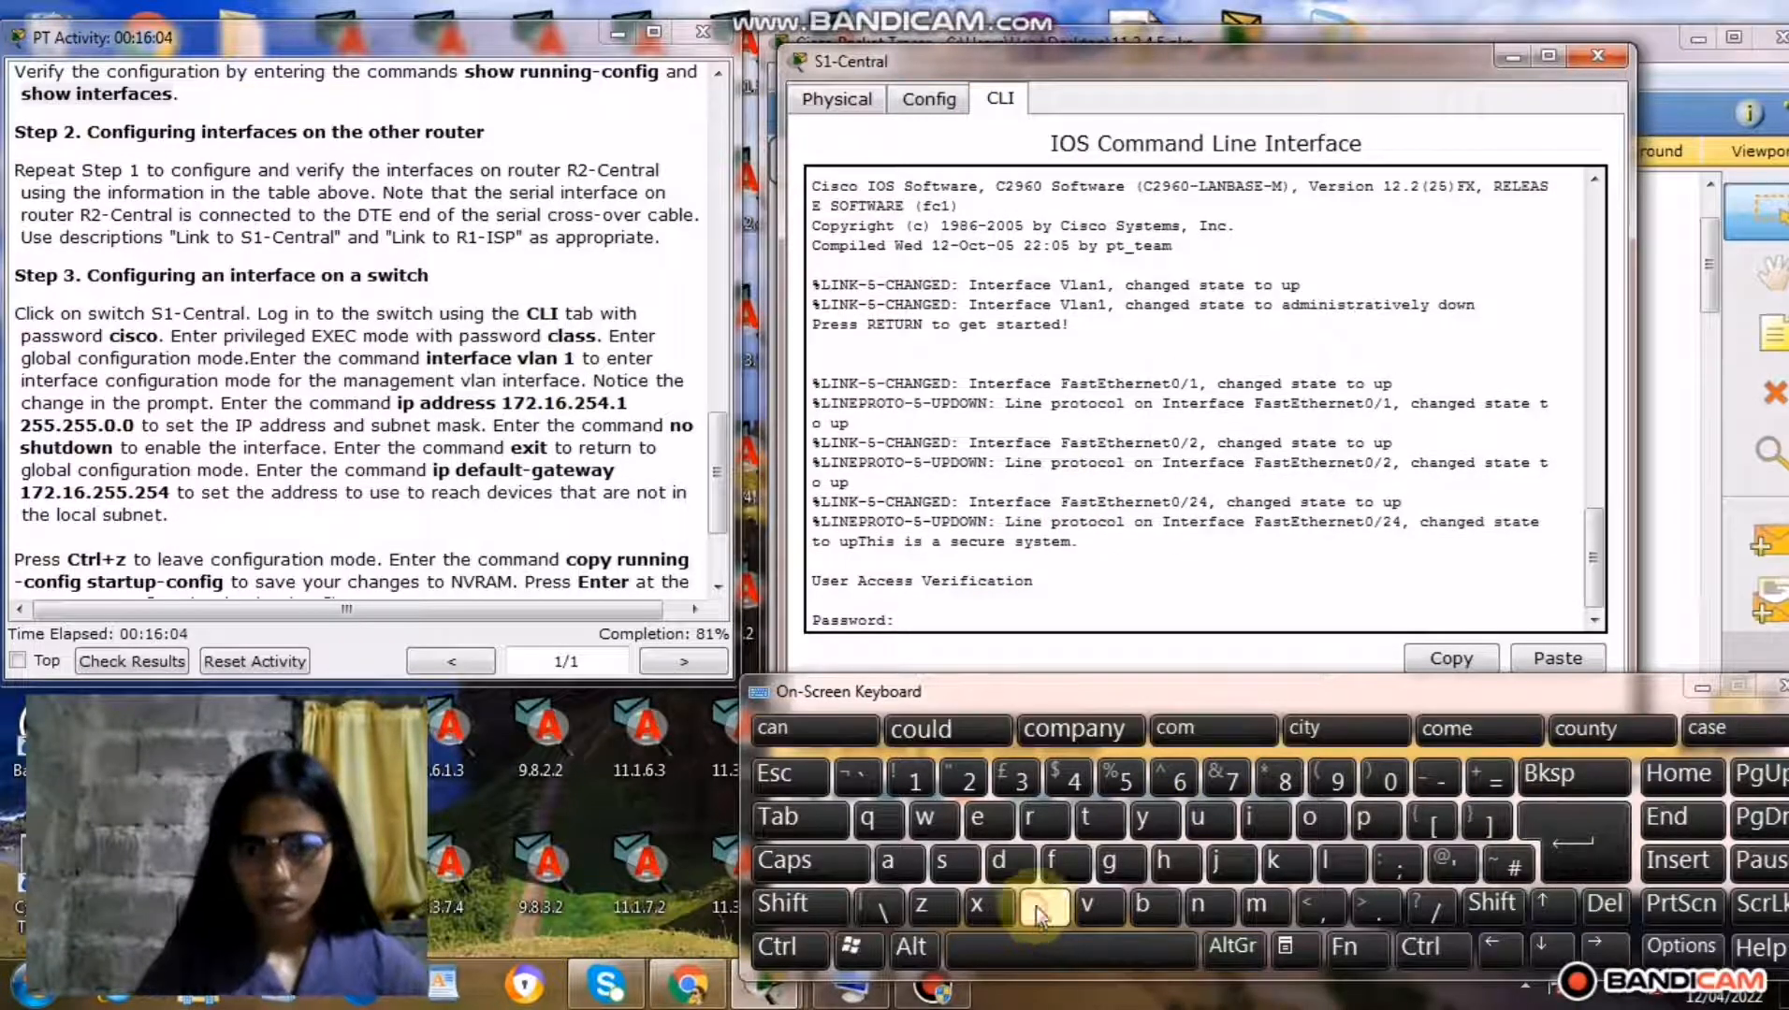
{"action": "left_click", "coordinate": [1260, 818]}
{"action": "left_click", "coordinate": [954, 866]}
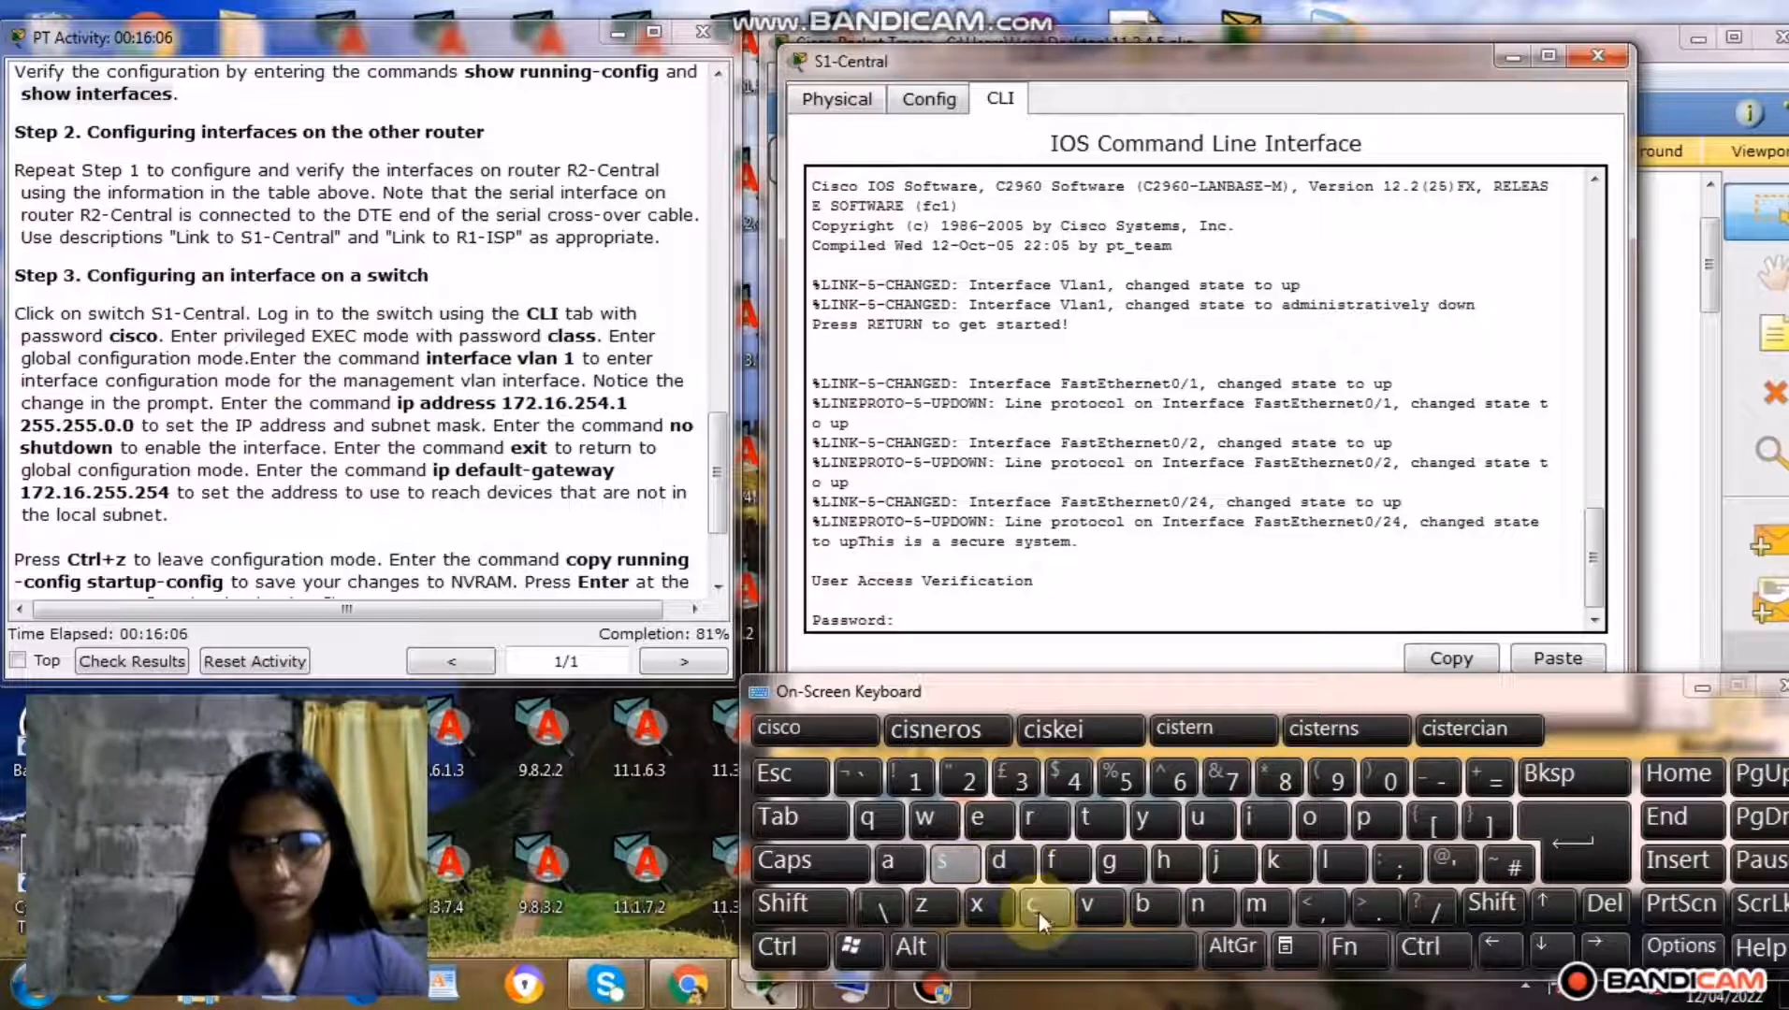
{"action": "left_click", "coordinate": [1038, 910]}
{"action": "left_click", "coordinate": [1309, 819]}
{"action": "left_click", "coordinate": [1583, 847]}
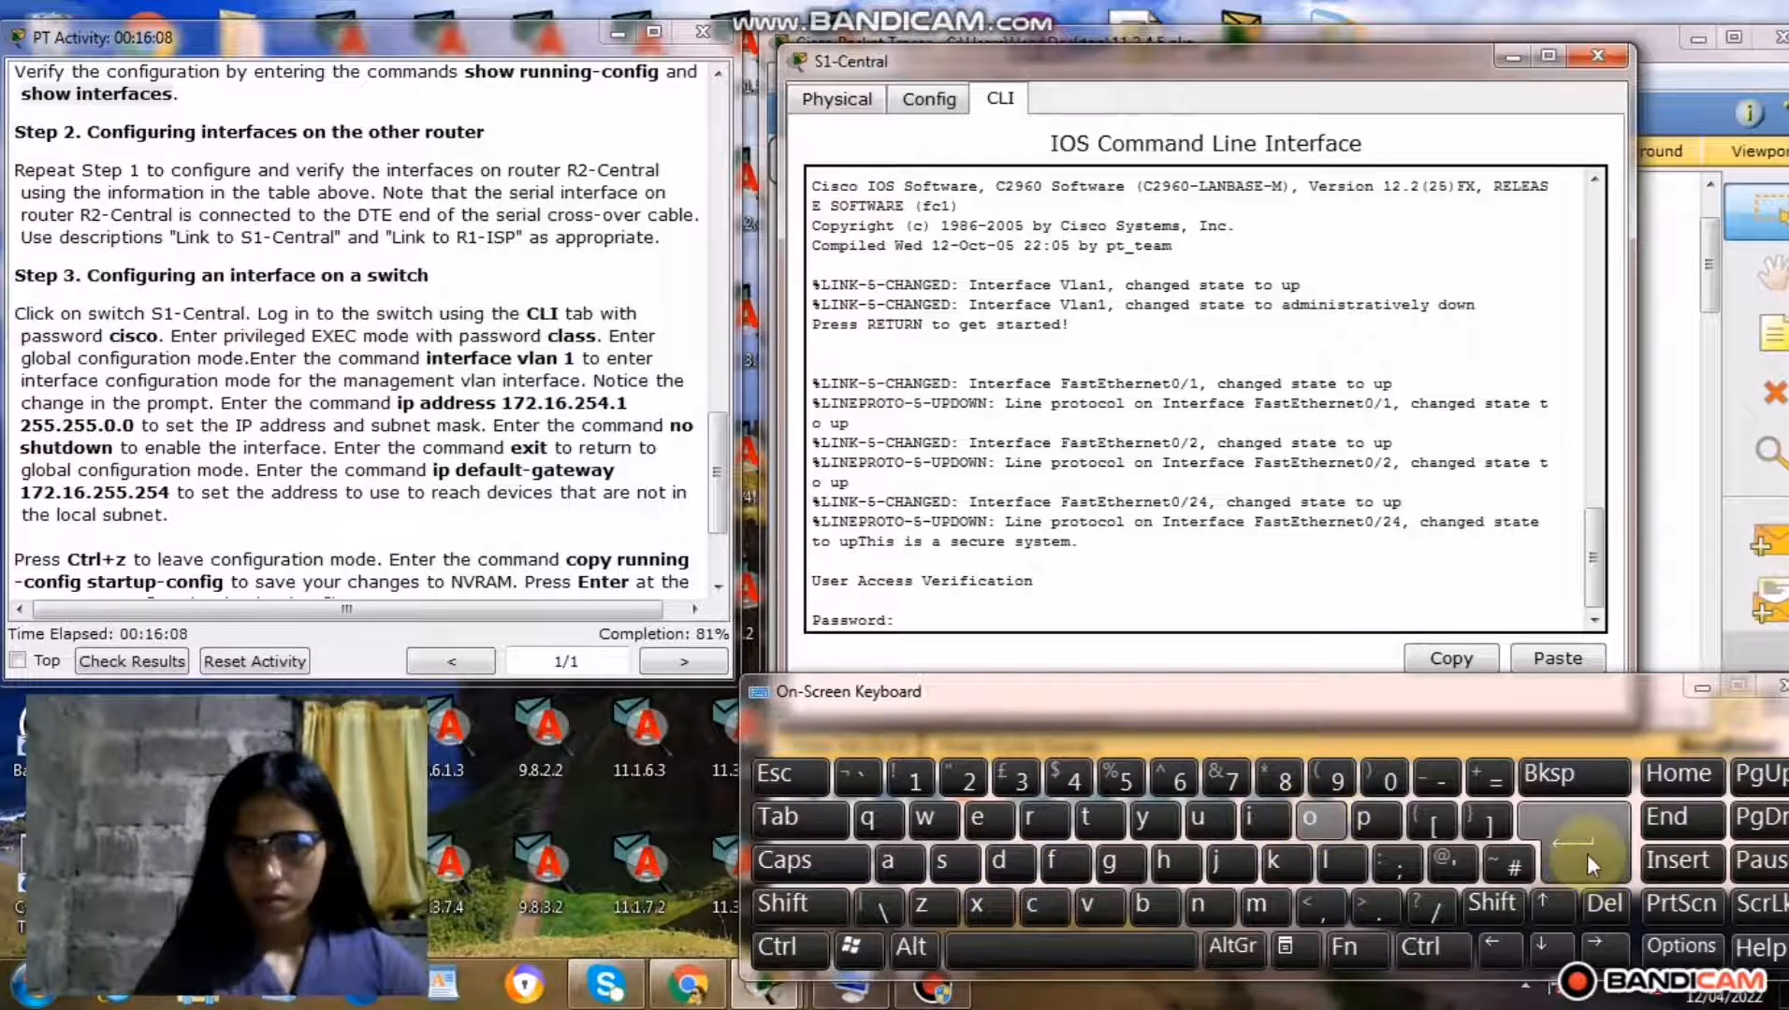
Enter privileged EXEC mode on S1-Central with the enable command and the privileged-mode password.
{"action": "left_click", "coordinate": [982, 820]}
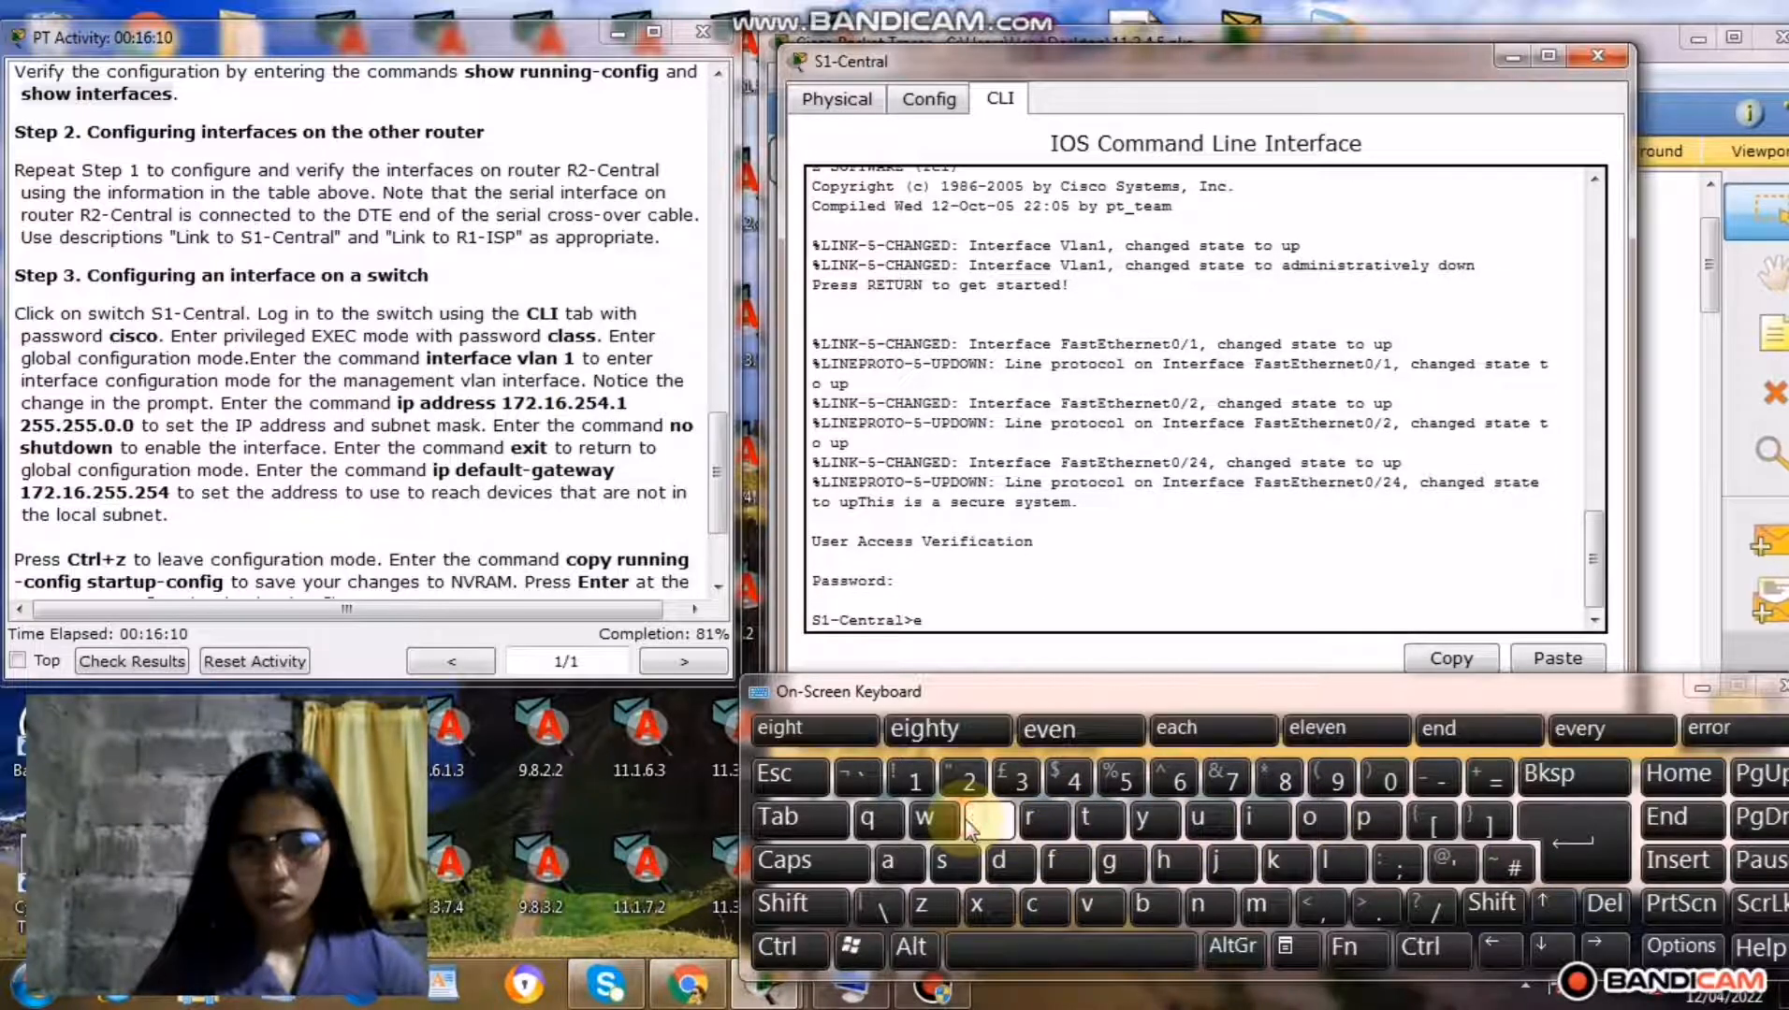
{"action": "left_click", "coordinate": [1198, 912]}
{"action": "left_click", "coordinate": [898, 860]}
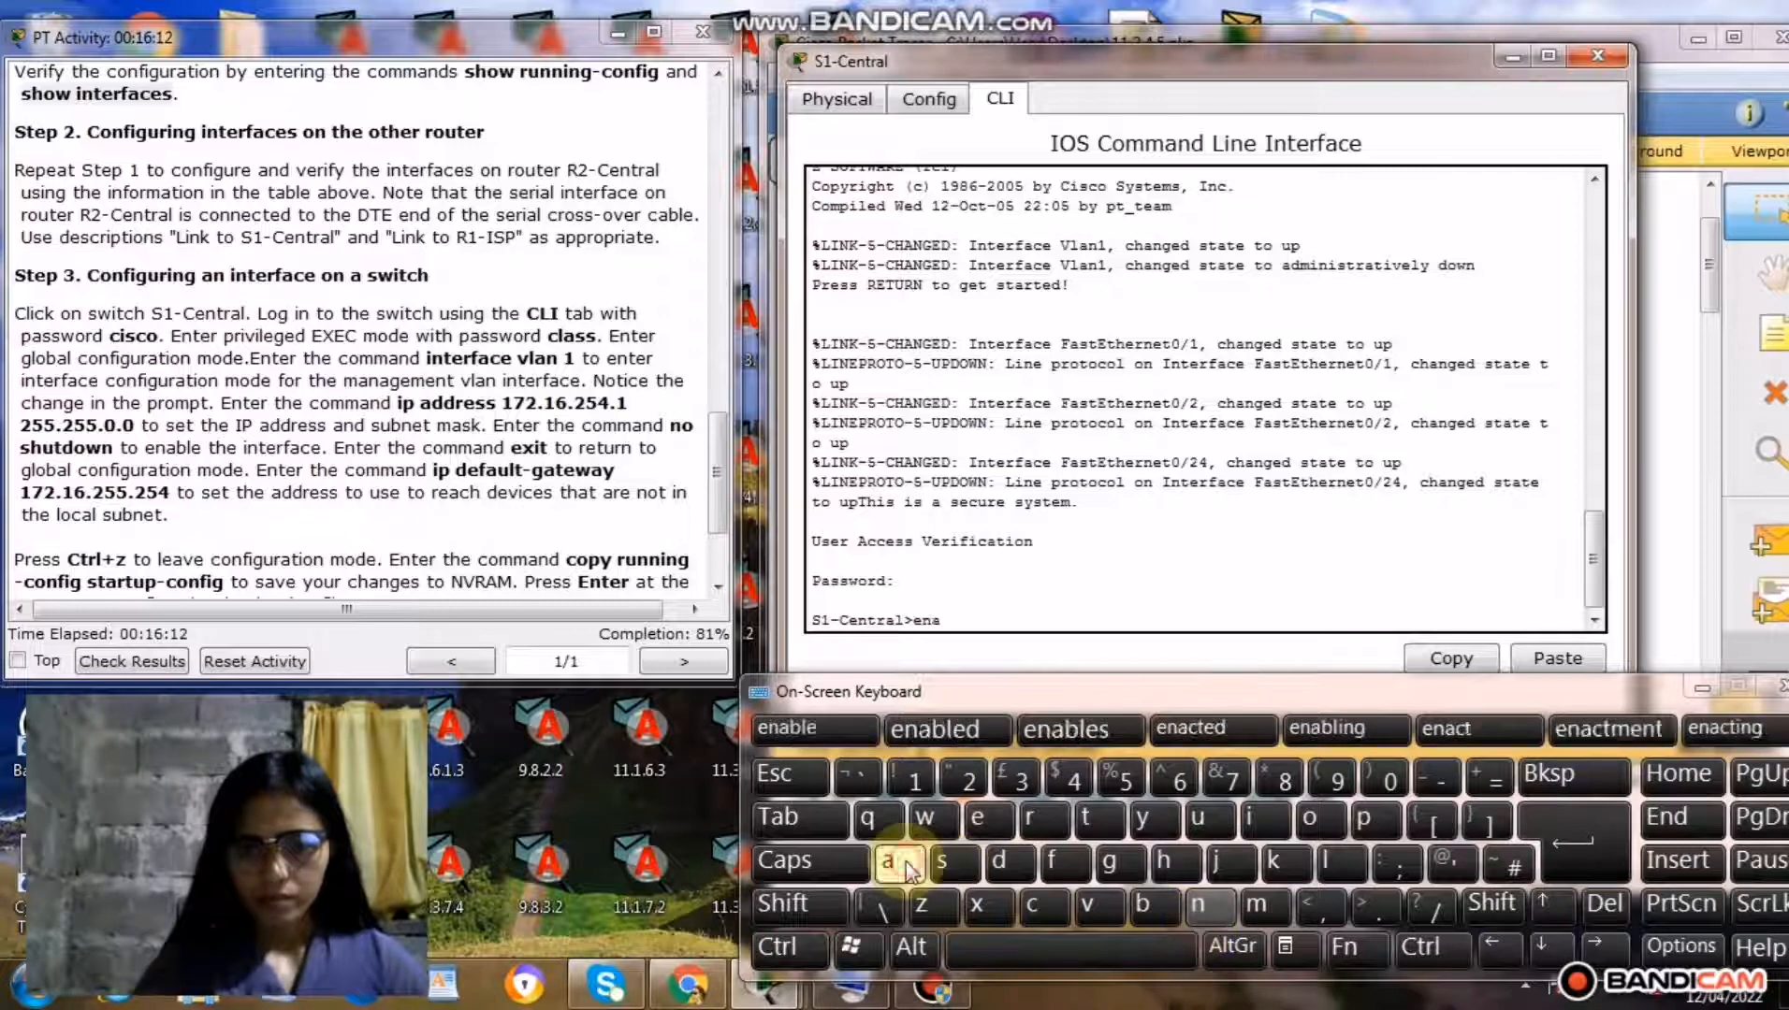
{"action": "left_click", "coordinate": [1143, 906]}
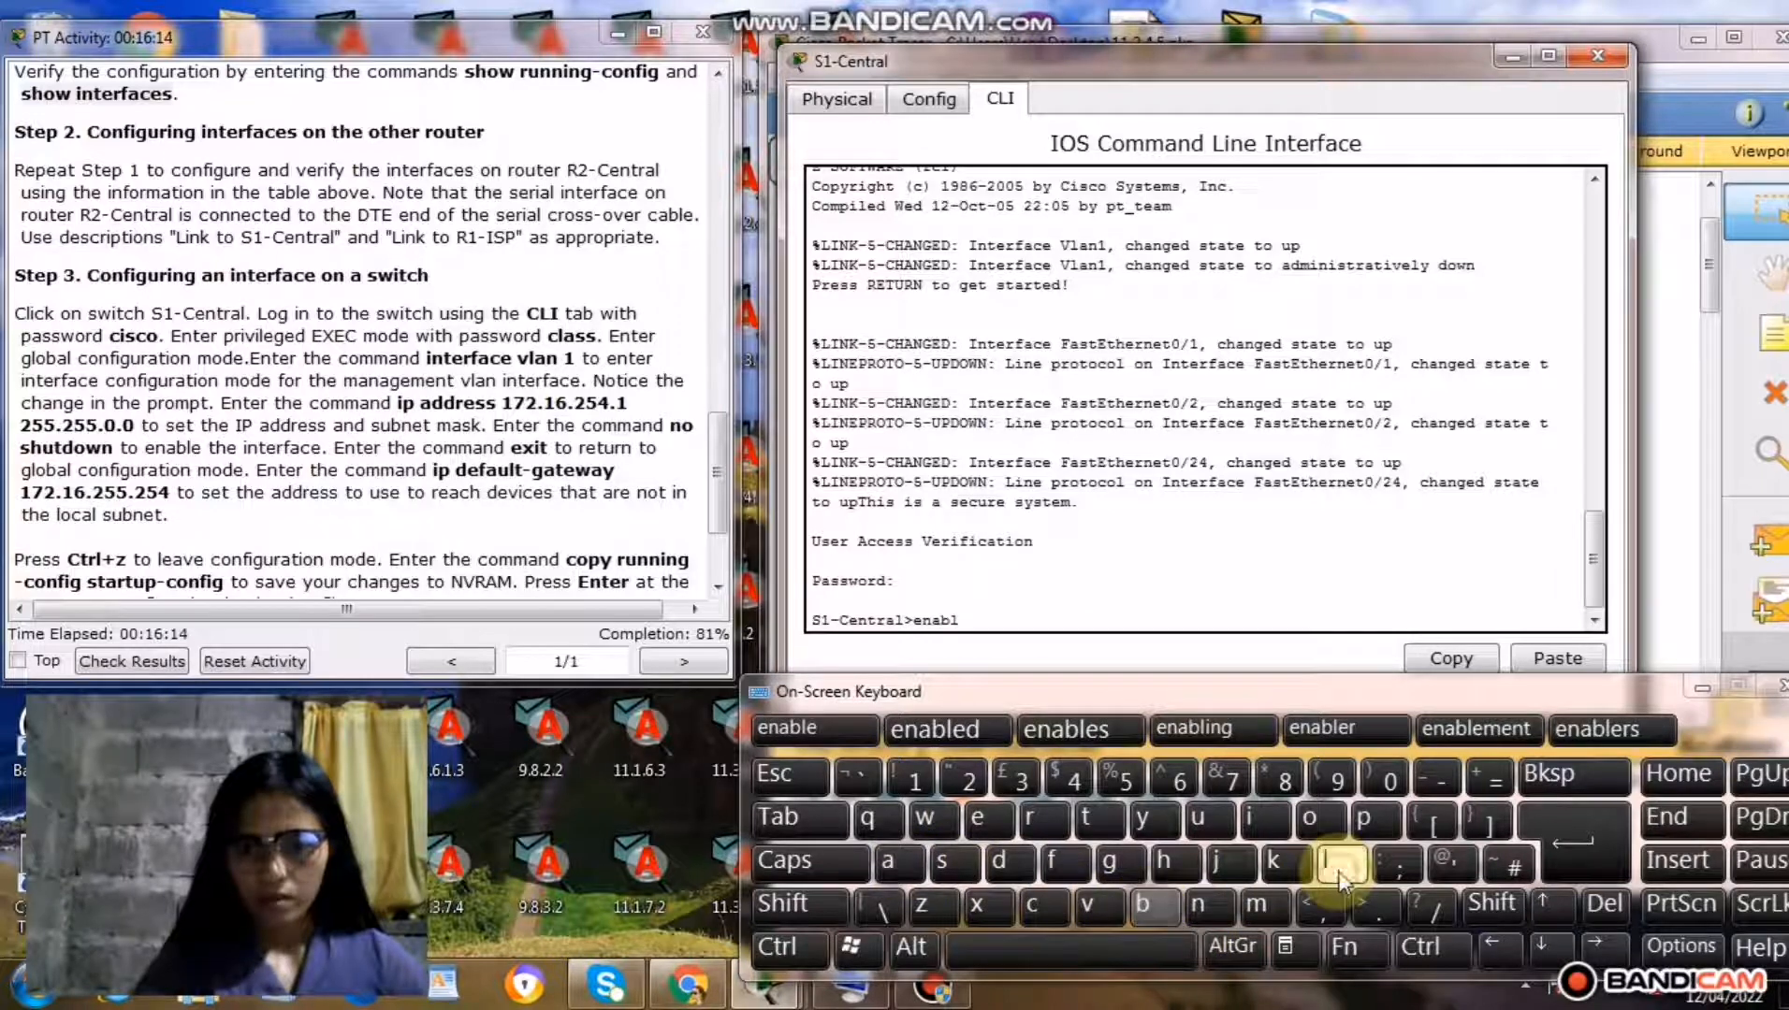
{"action": "left_click", "coordinate": [1341, 863]}
{"action": "left_click", "coordinate": [978, 821]}
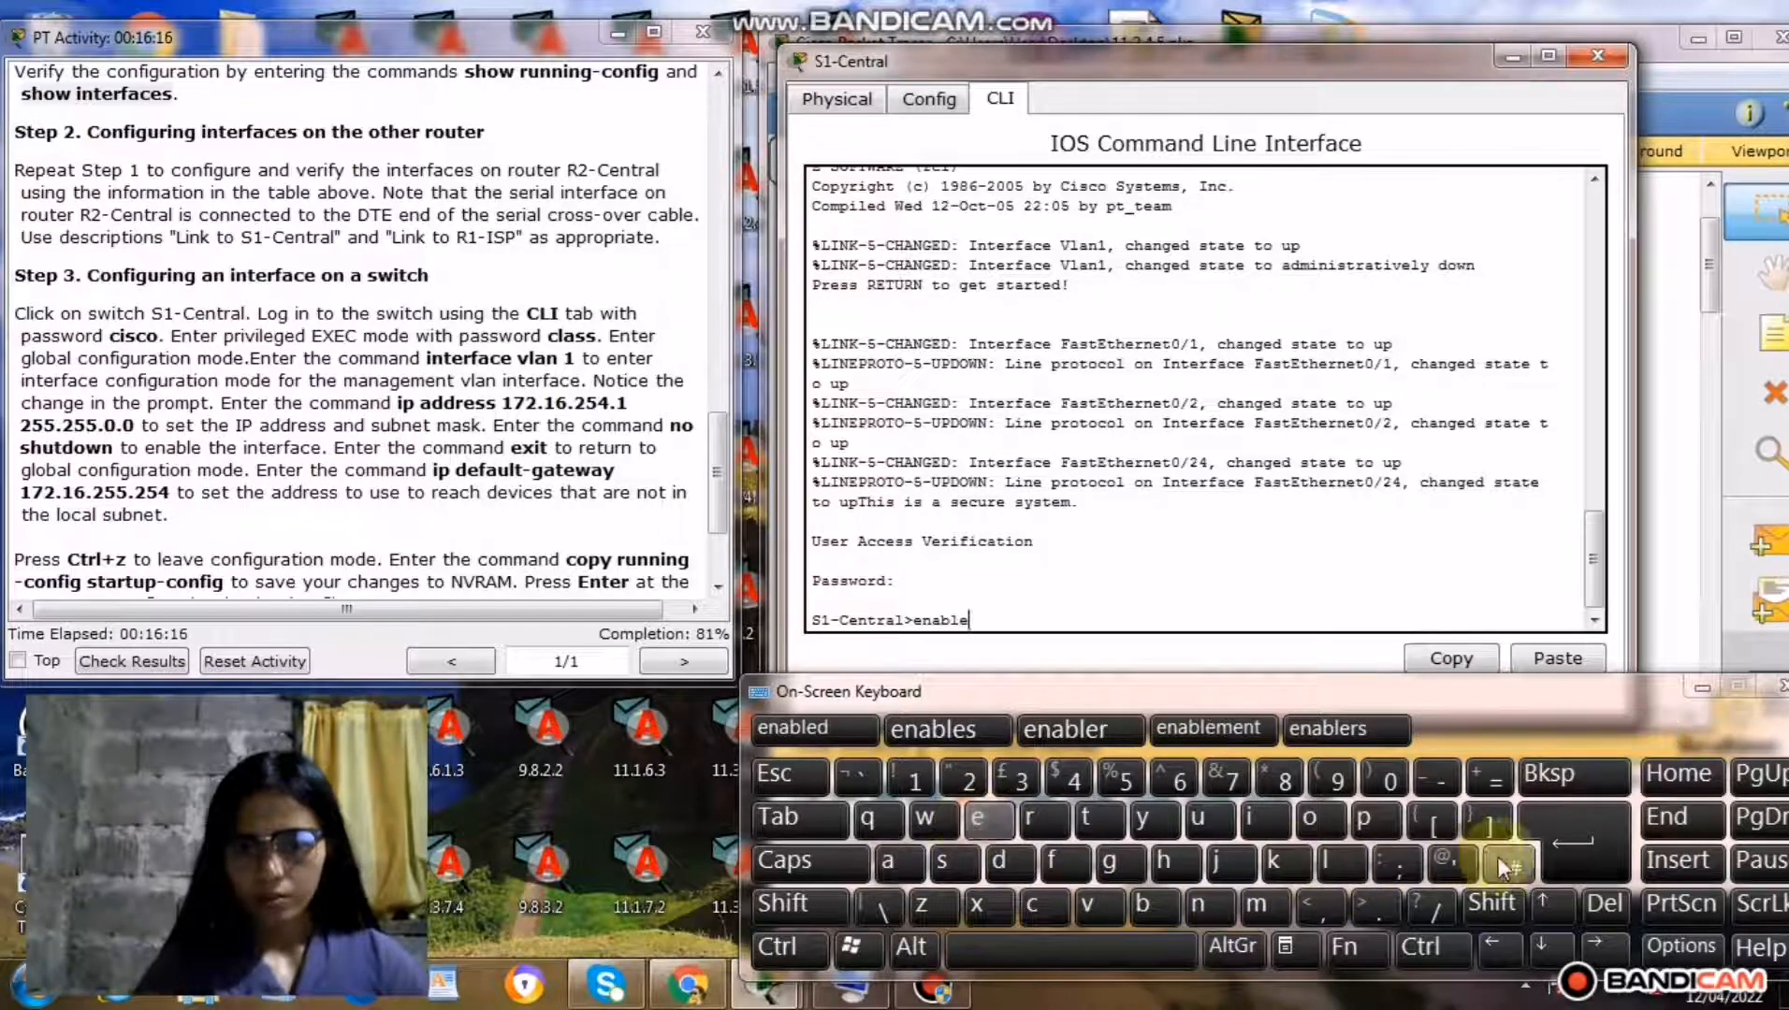
{"action": "left_click", "coordinate": [1548, 862]}
{"action": "left_click", "coordinate": [1050, 903]}
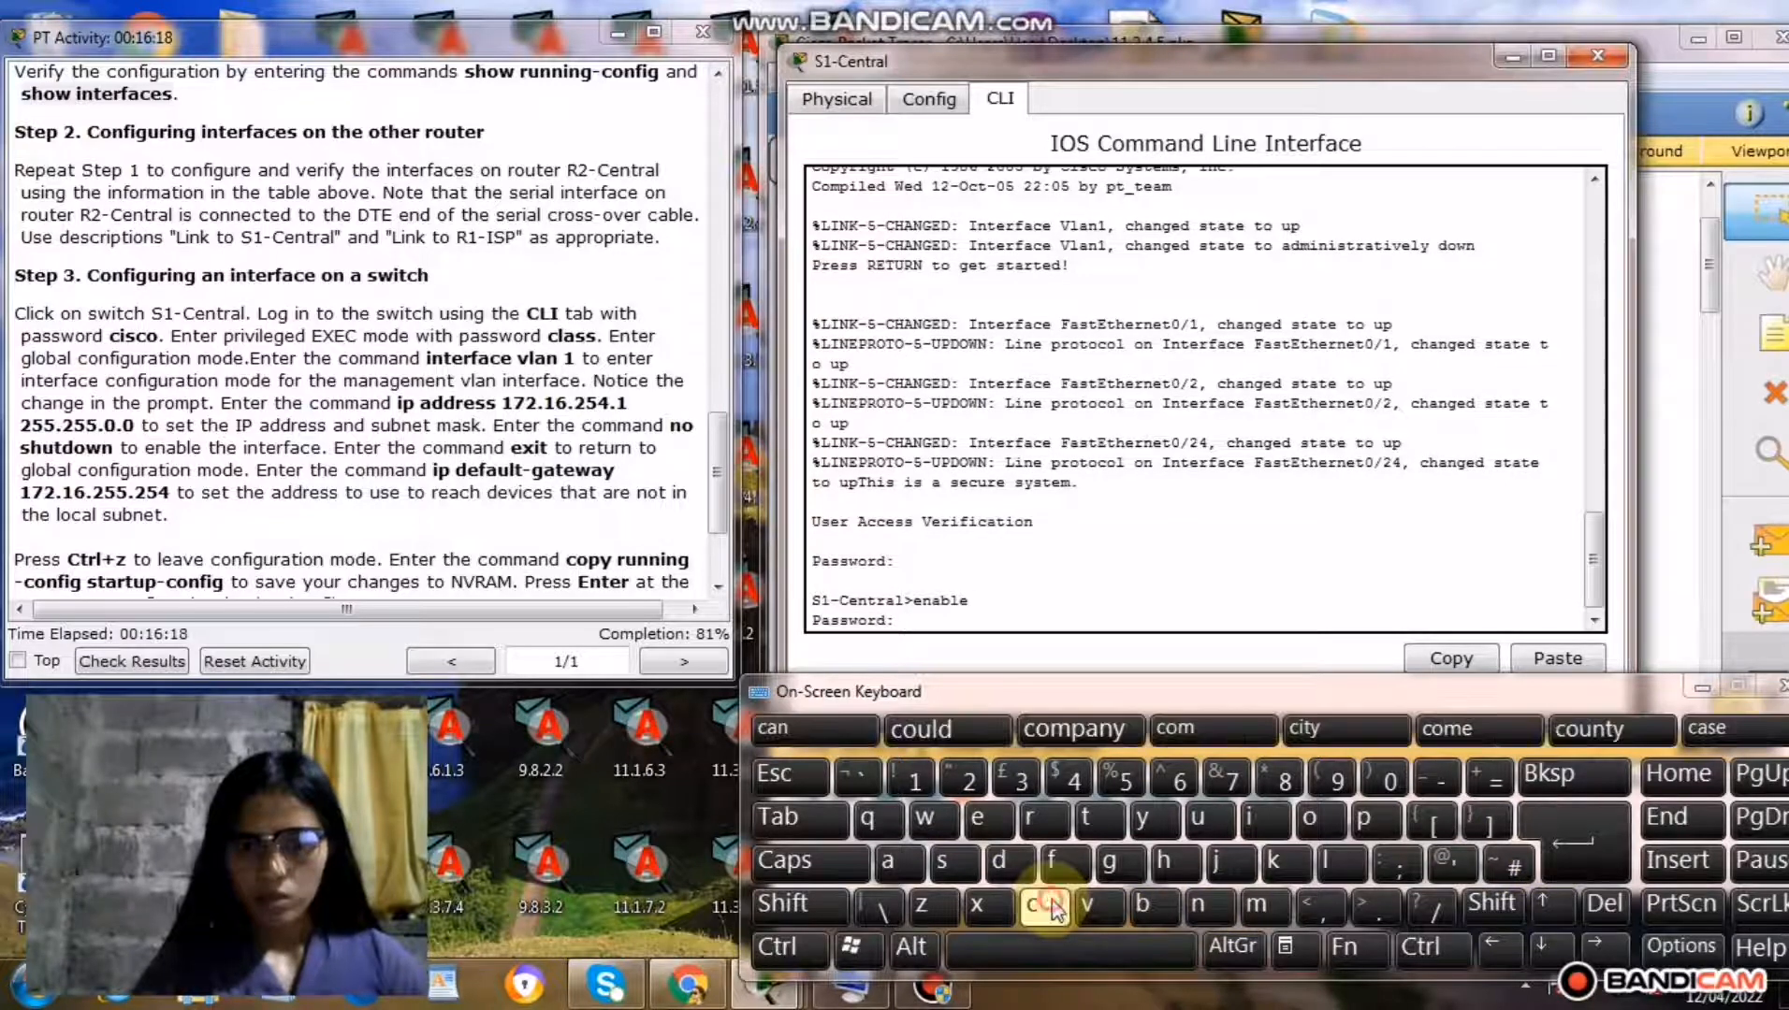
{"action": "left_click", "coordinate": [1323, 865]}
{"action": "left_click", "coordinate": [900, 866]}
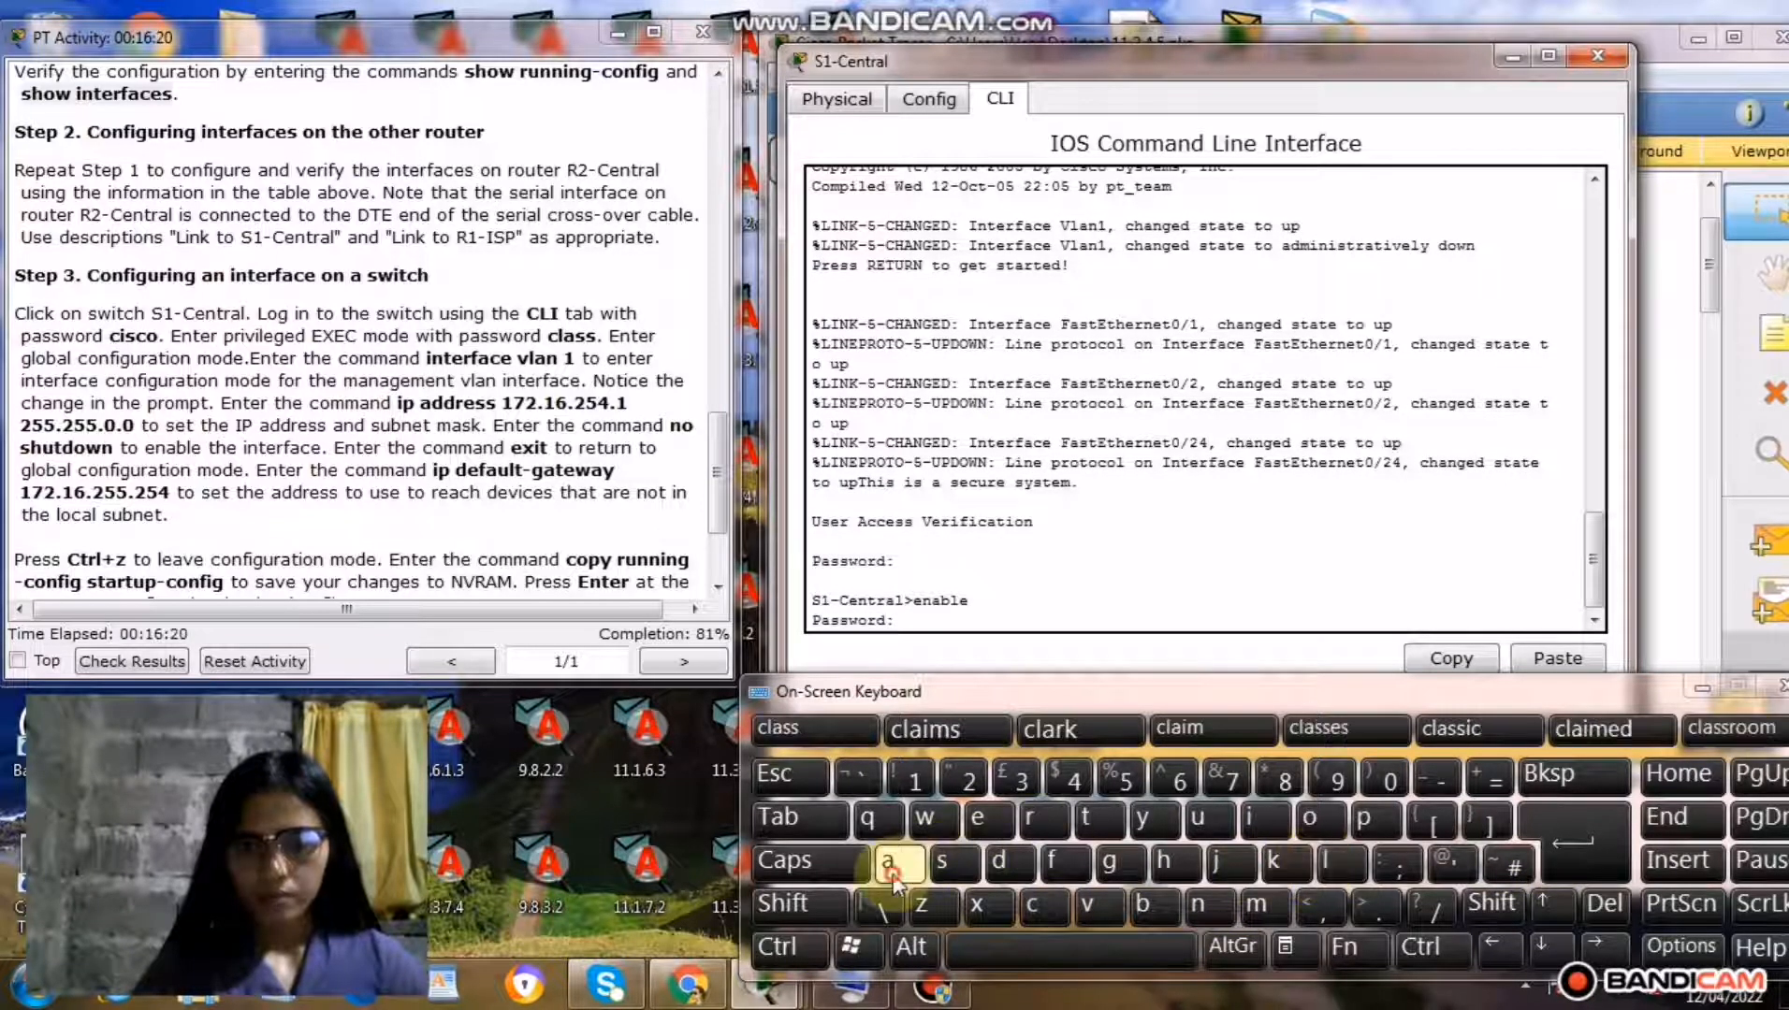
{"action": "left_click", "coordinate": [946, 870]}
{"action": "left_click", "coordinate": [947, 870]}
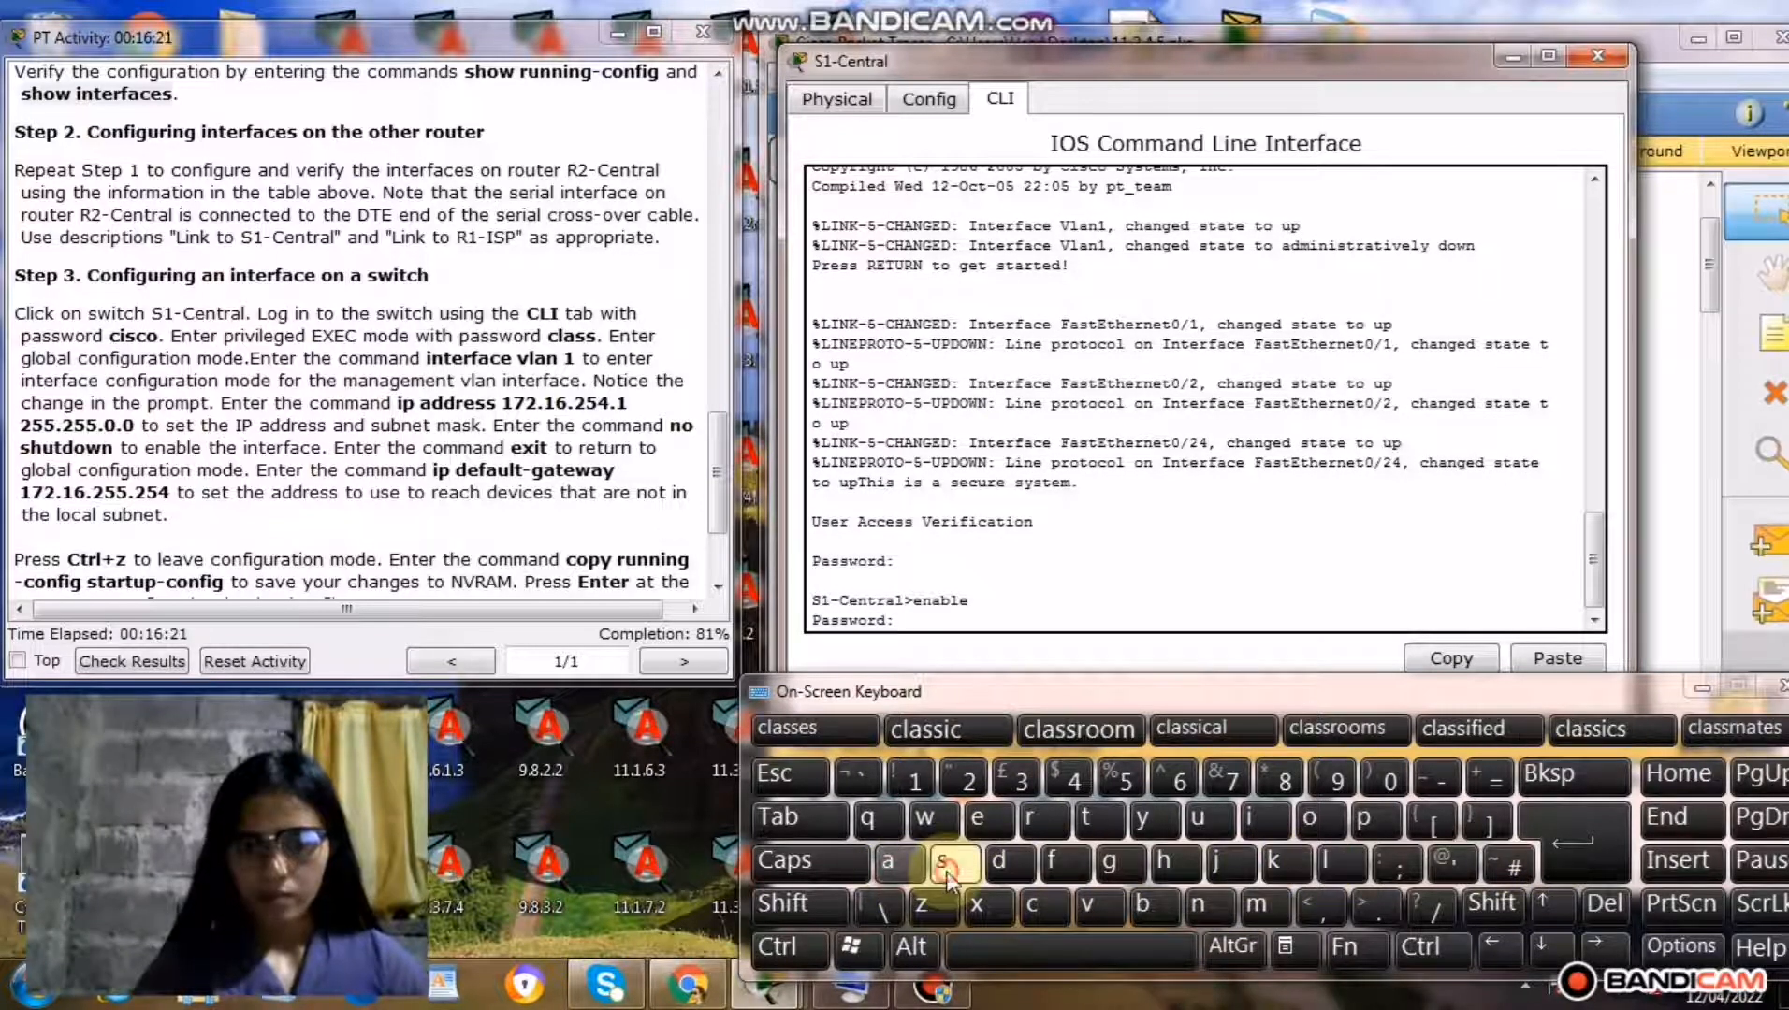
{"action": "left_click", "coordinate": [1568, 860]}
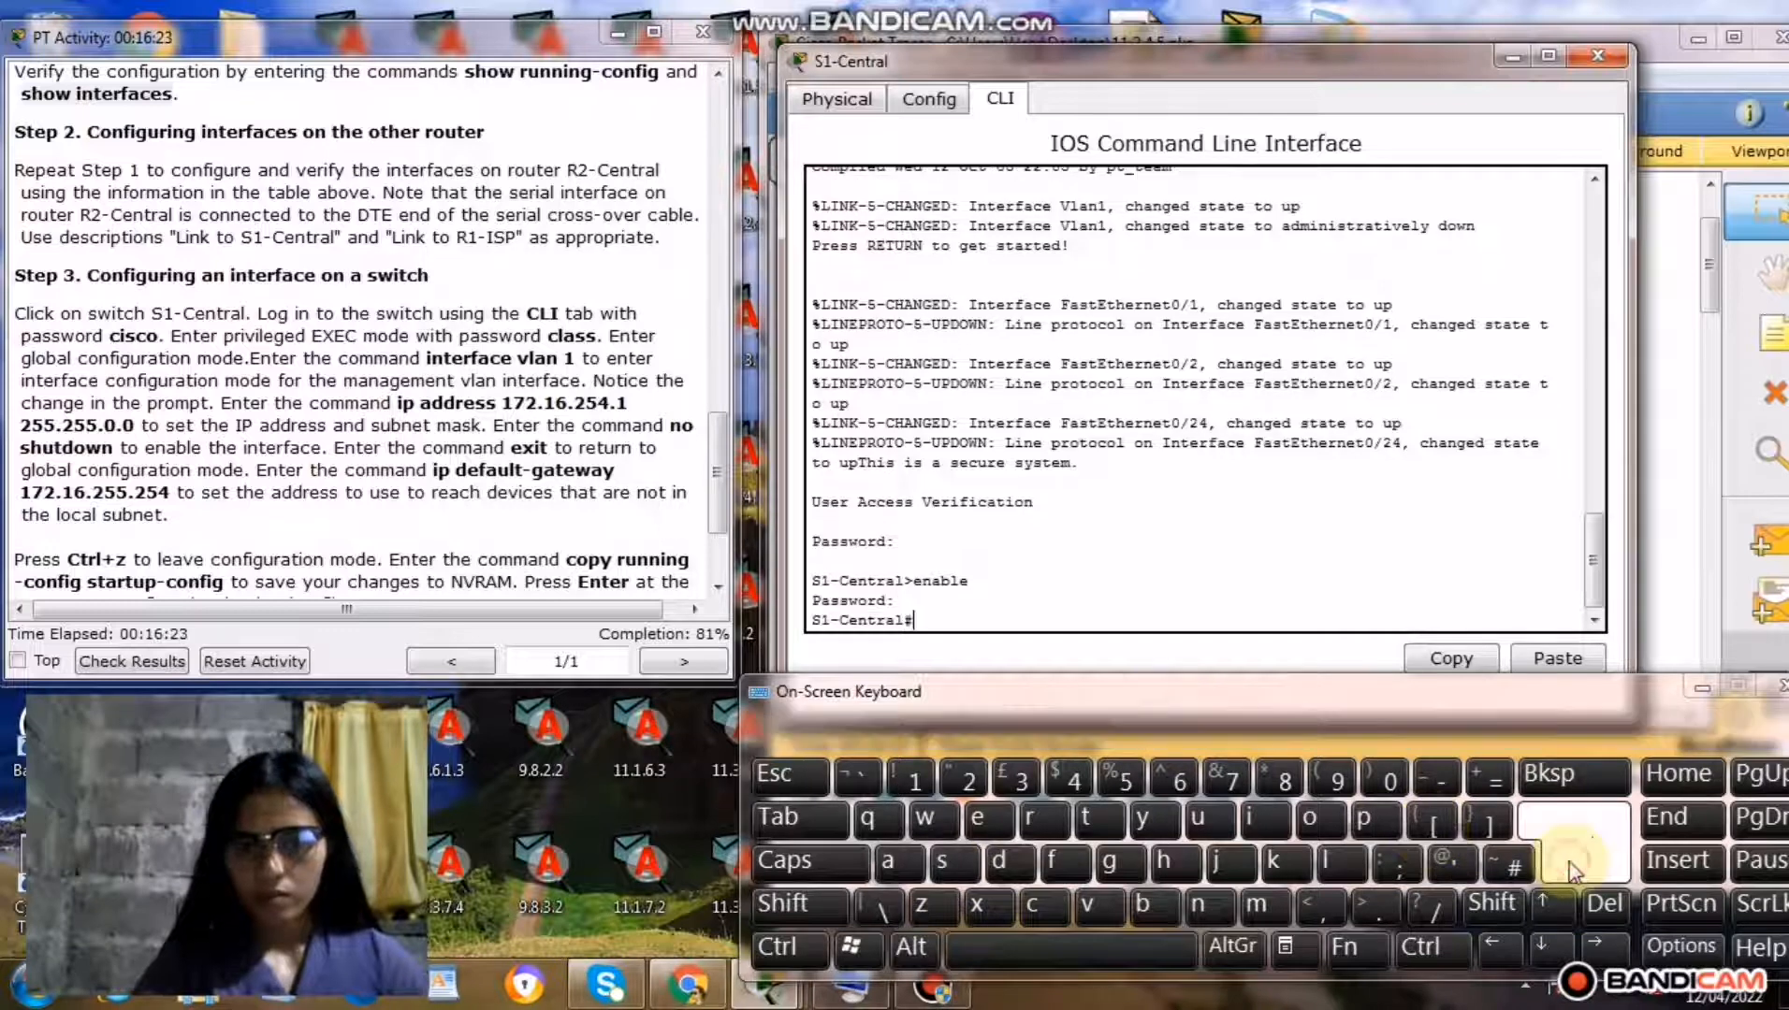
Enter global configuration mode on S1-Central with the command config t.
{"action": "left_click", "coordinate": [1058, 901]}
{"action": "left_click", "coordinate": [1307, 823]}
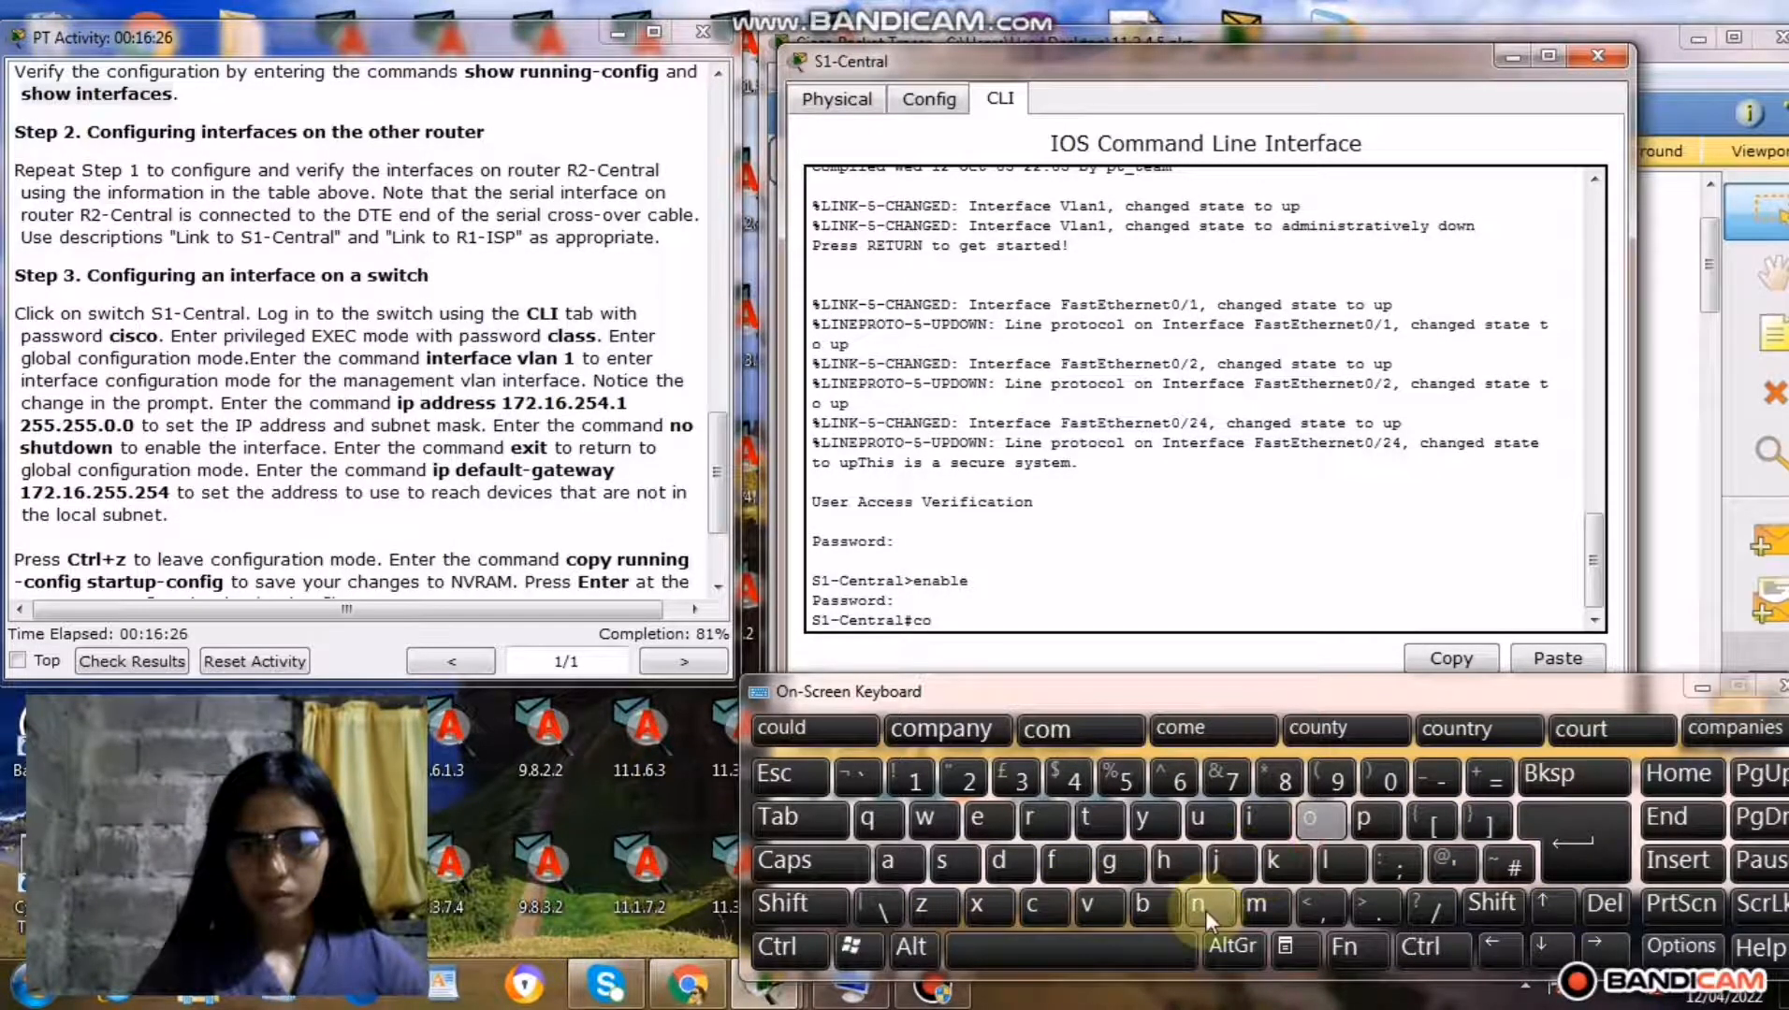
{"action": "left_click", "coordinate": [1202, 906]}
{"action": "left_click", "coordinate": [1064, 862]}
{"action": "left_click", "coordinate": [1258, 821]}
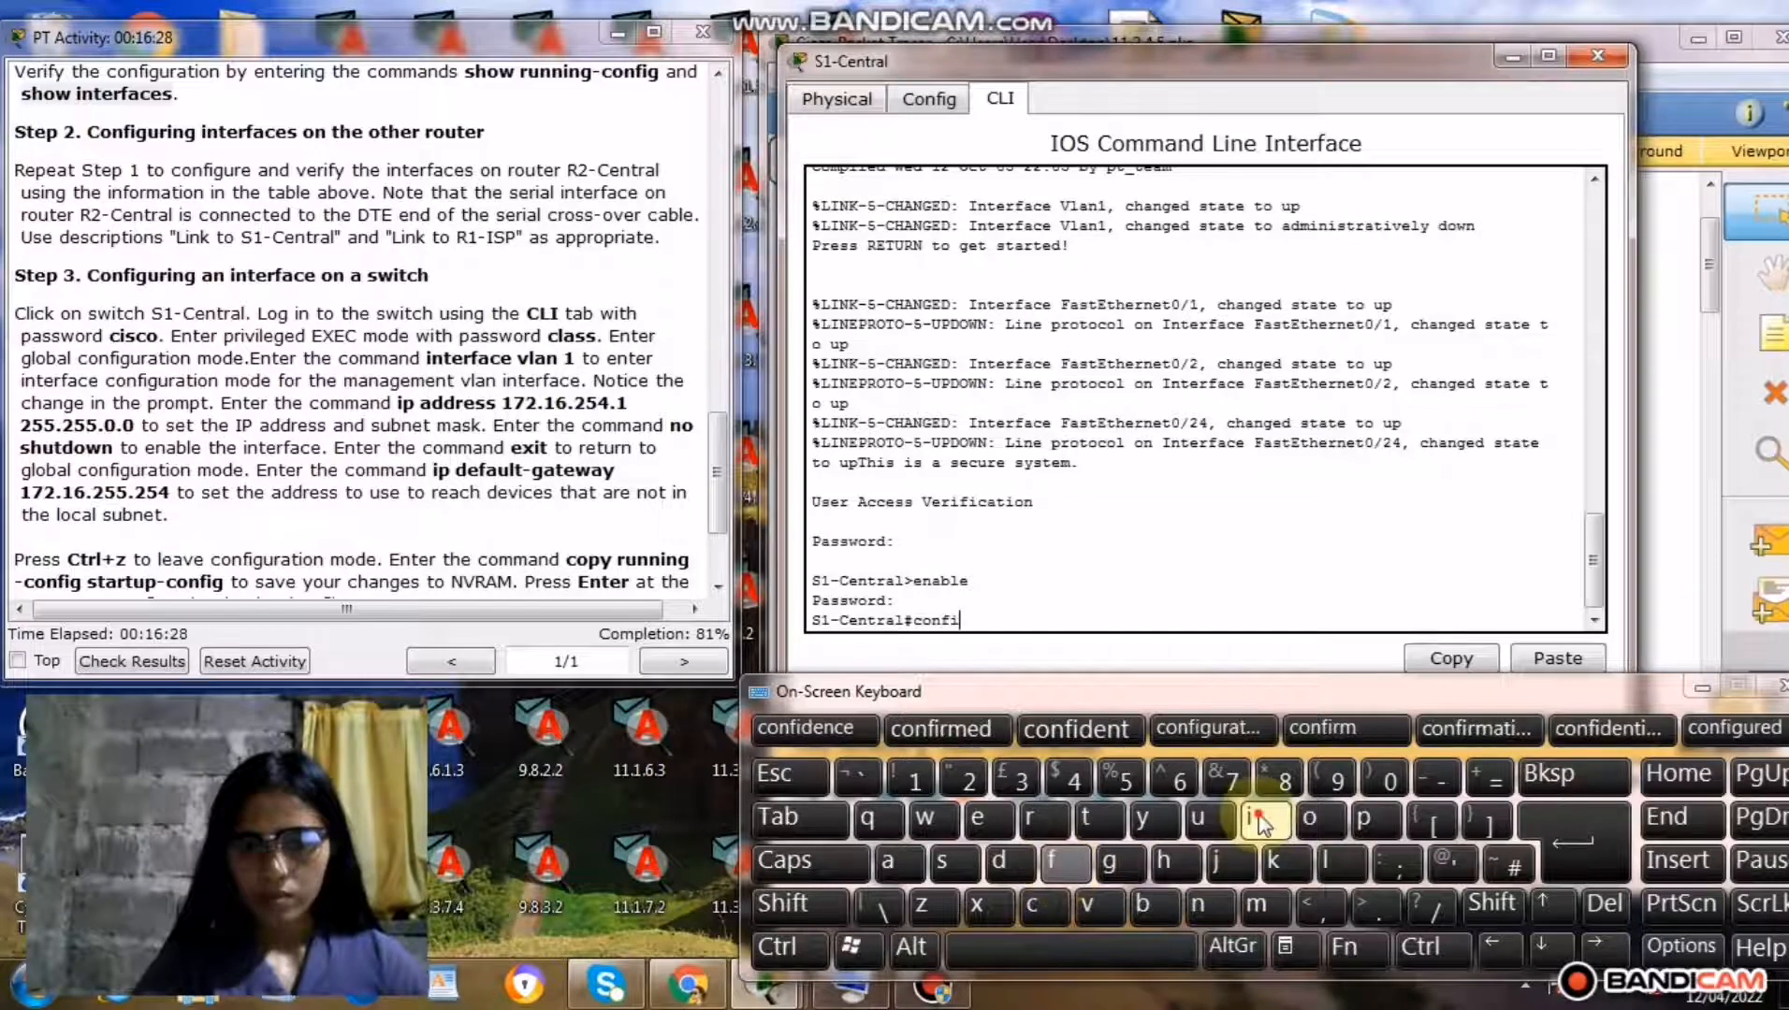
{"action": "left_click", "coordinate": [1110, 868]}
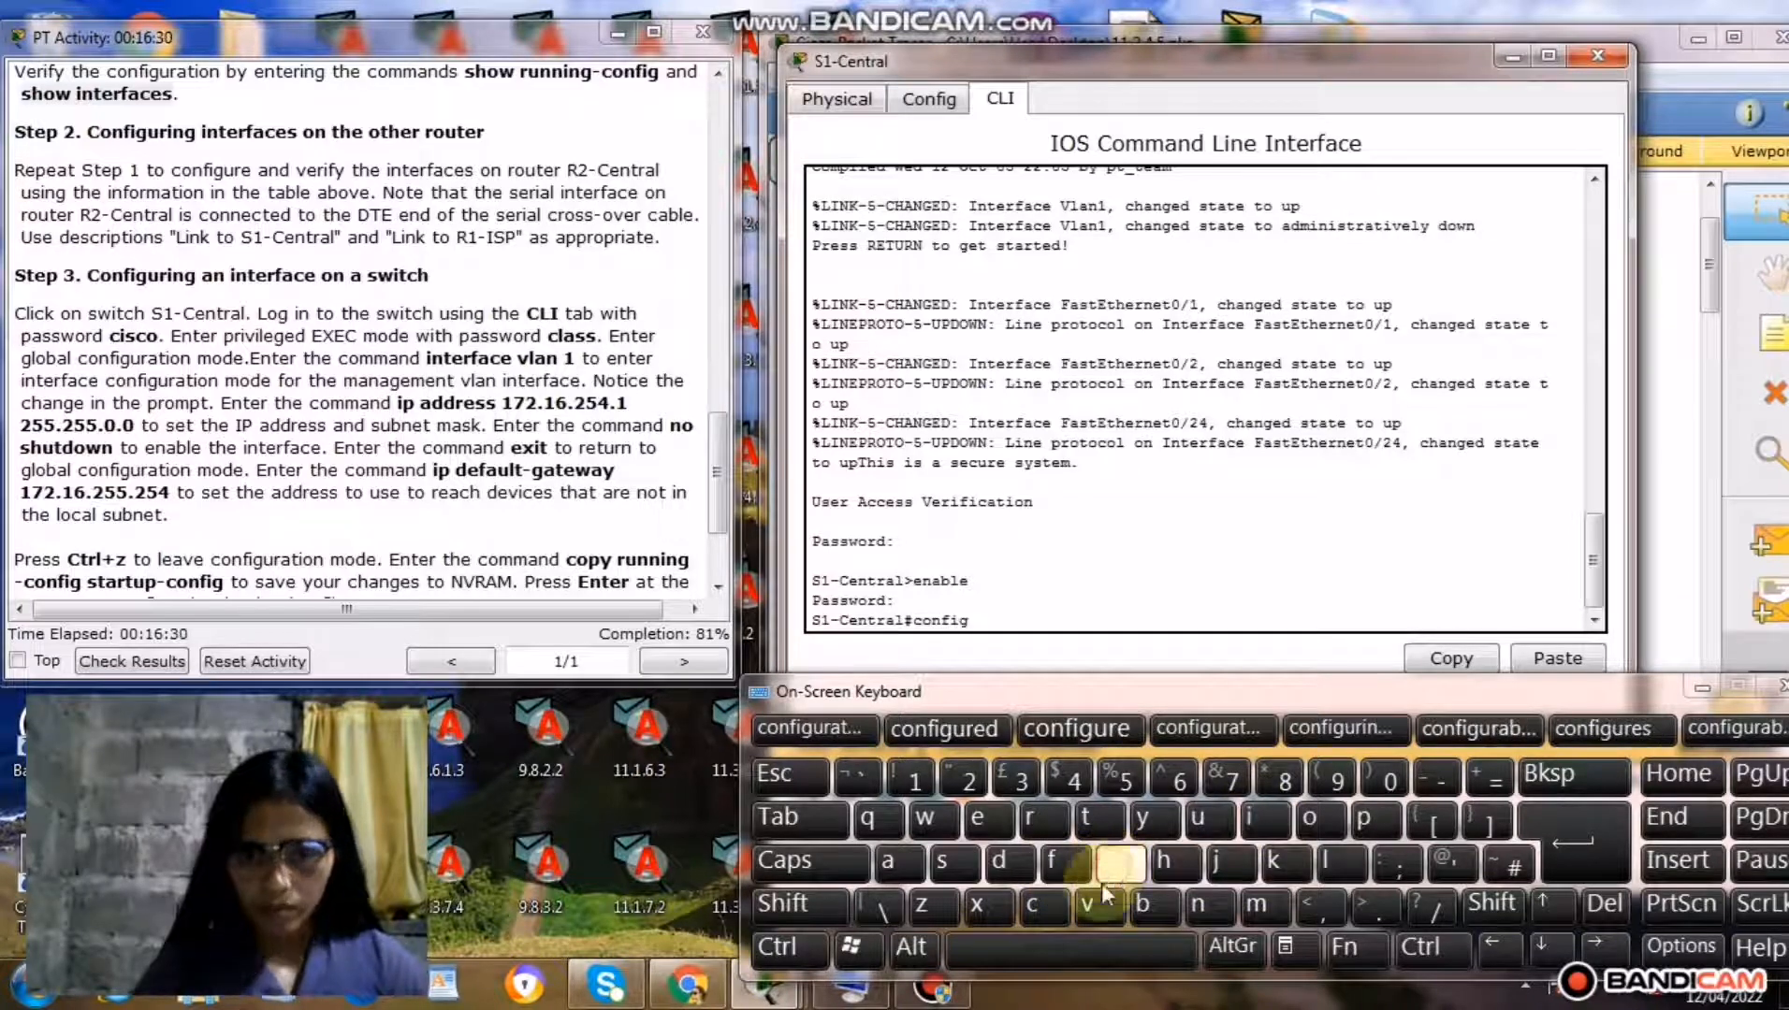
{"action": "left_click", "coordinate": [1071, 950]}
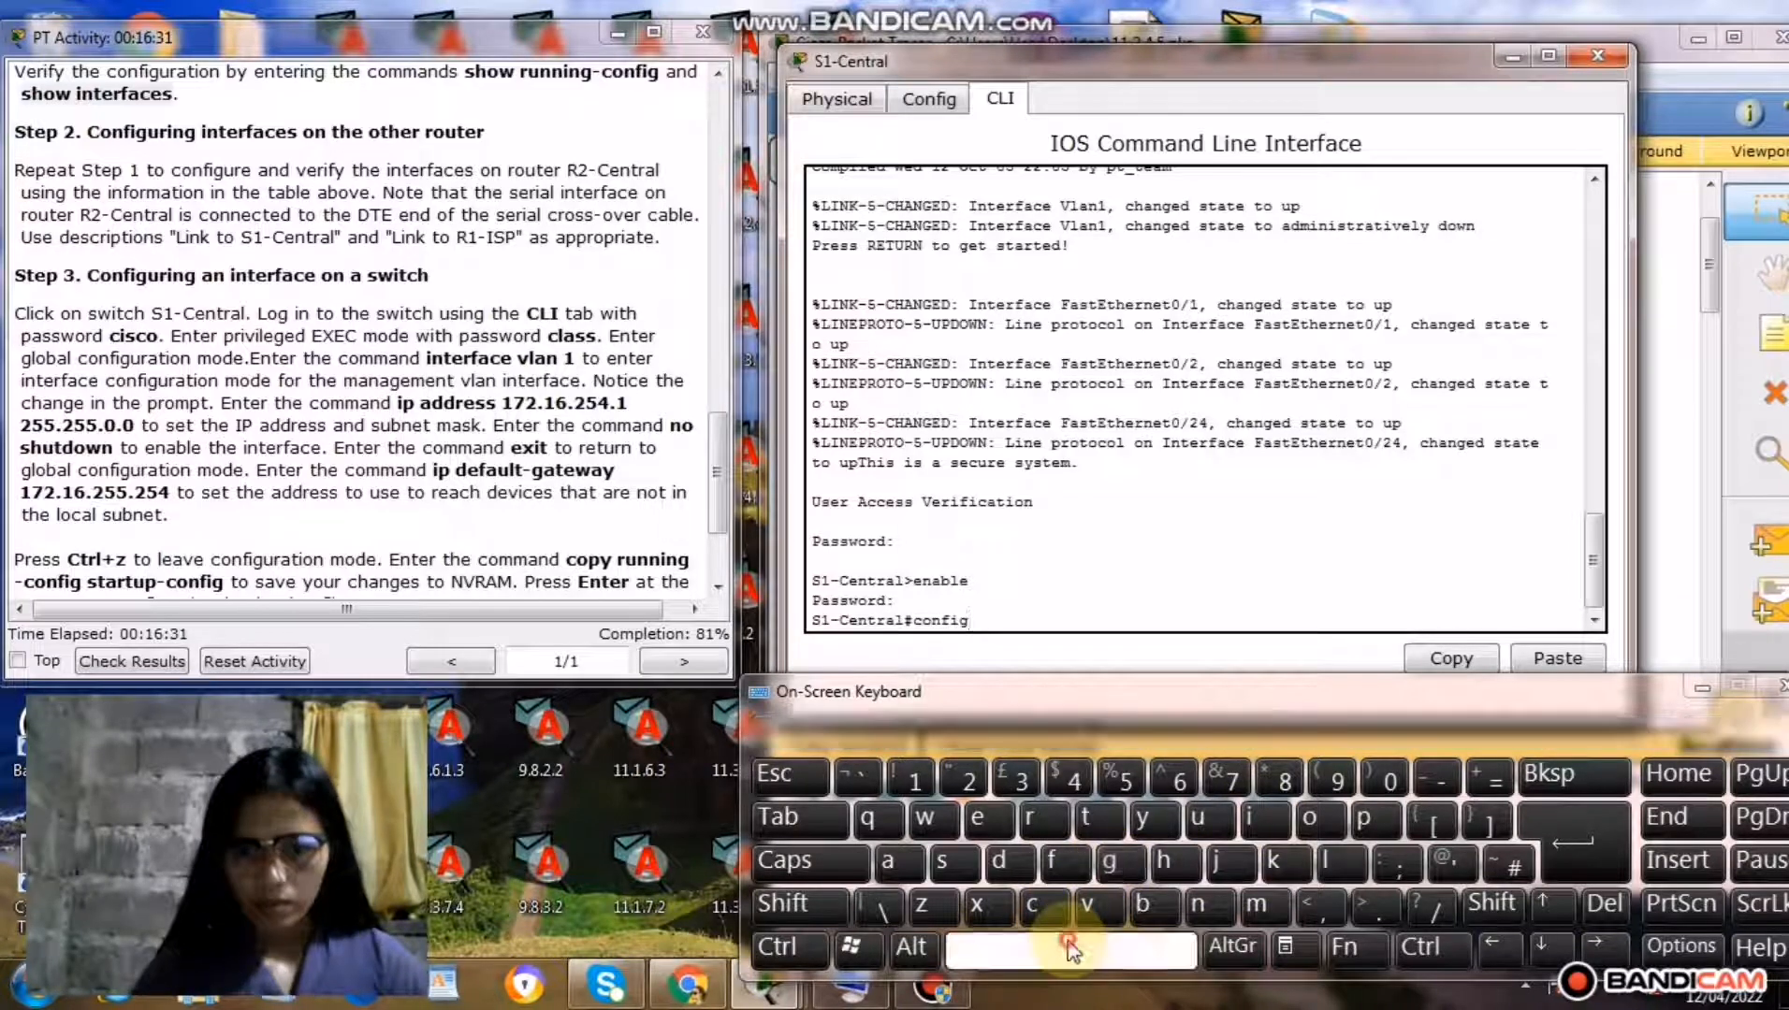
{"action": "left_click", "coordinate": [1094, 821]}
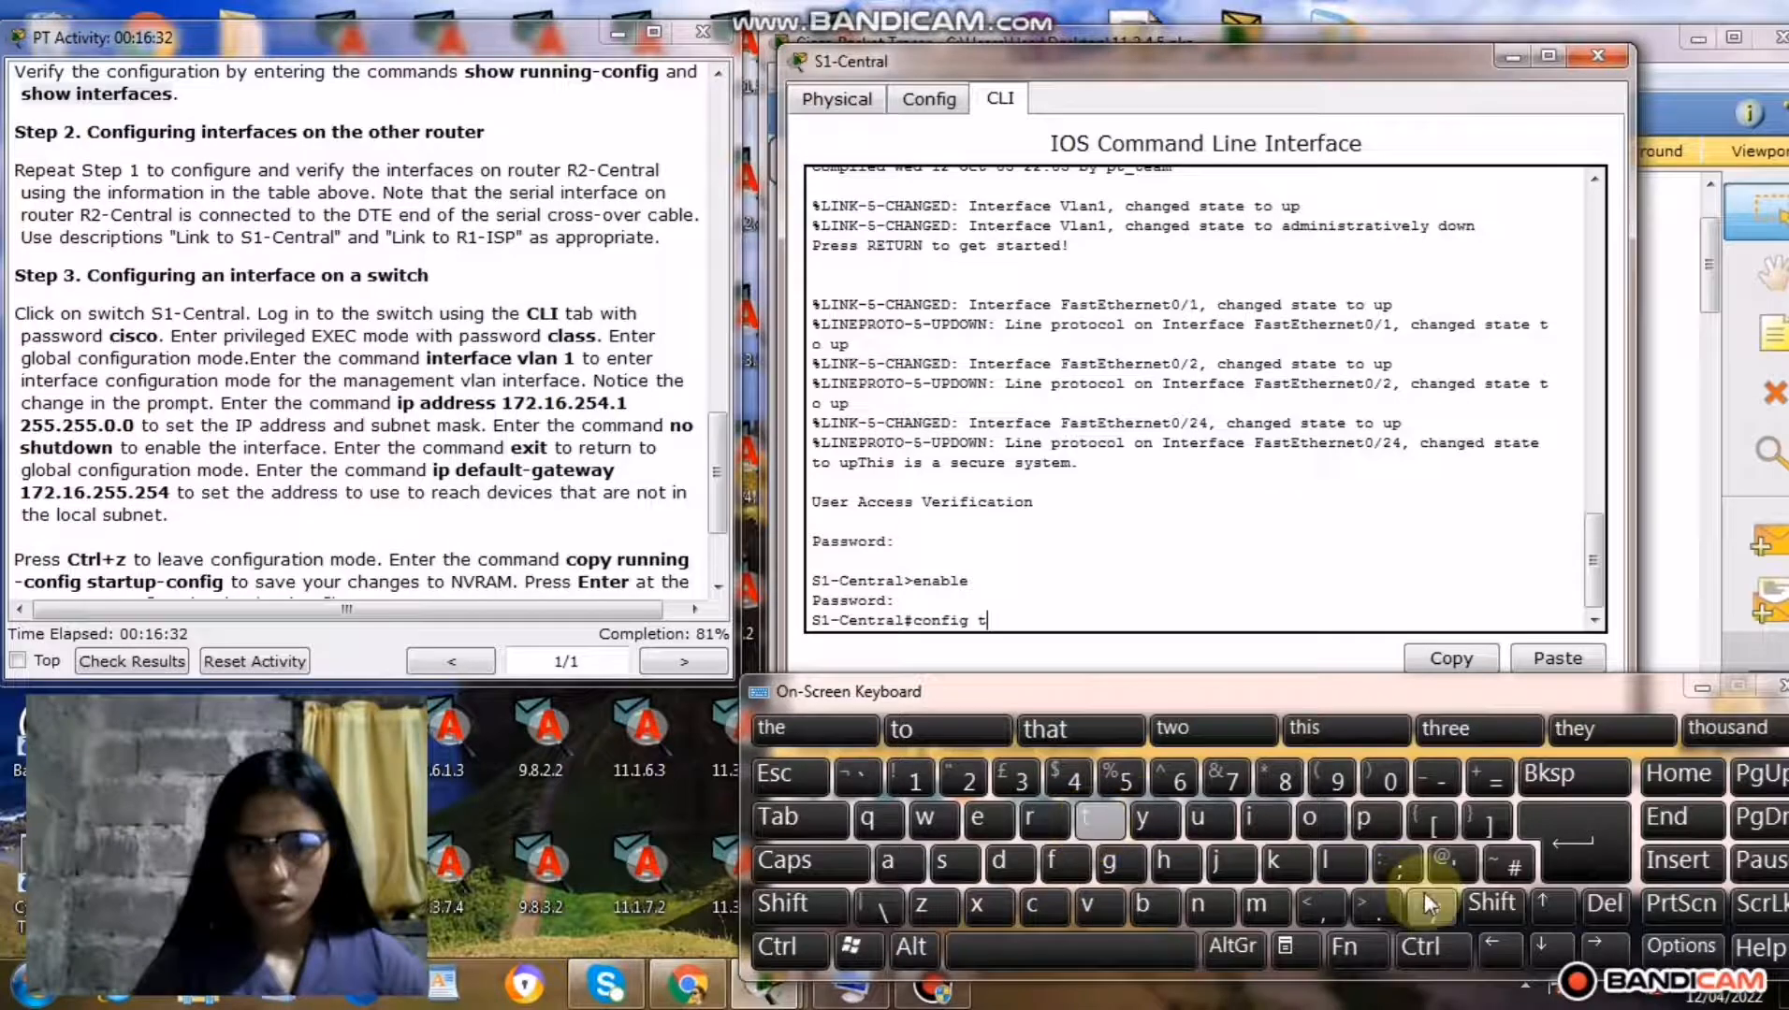
{"action": "left_click", "coordinate": [1559, 857]}
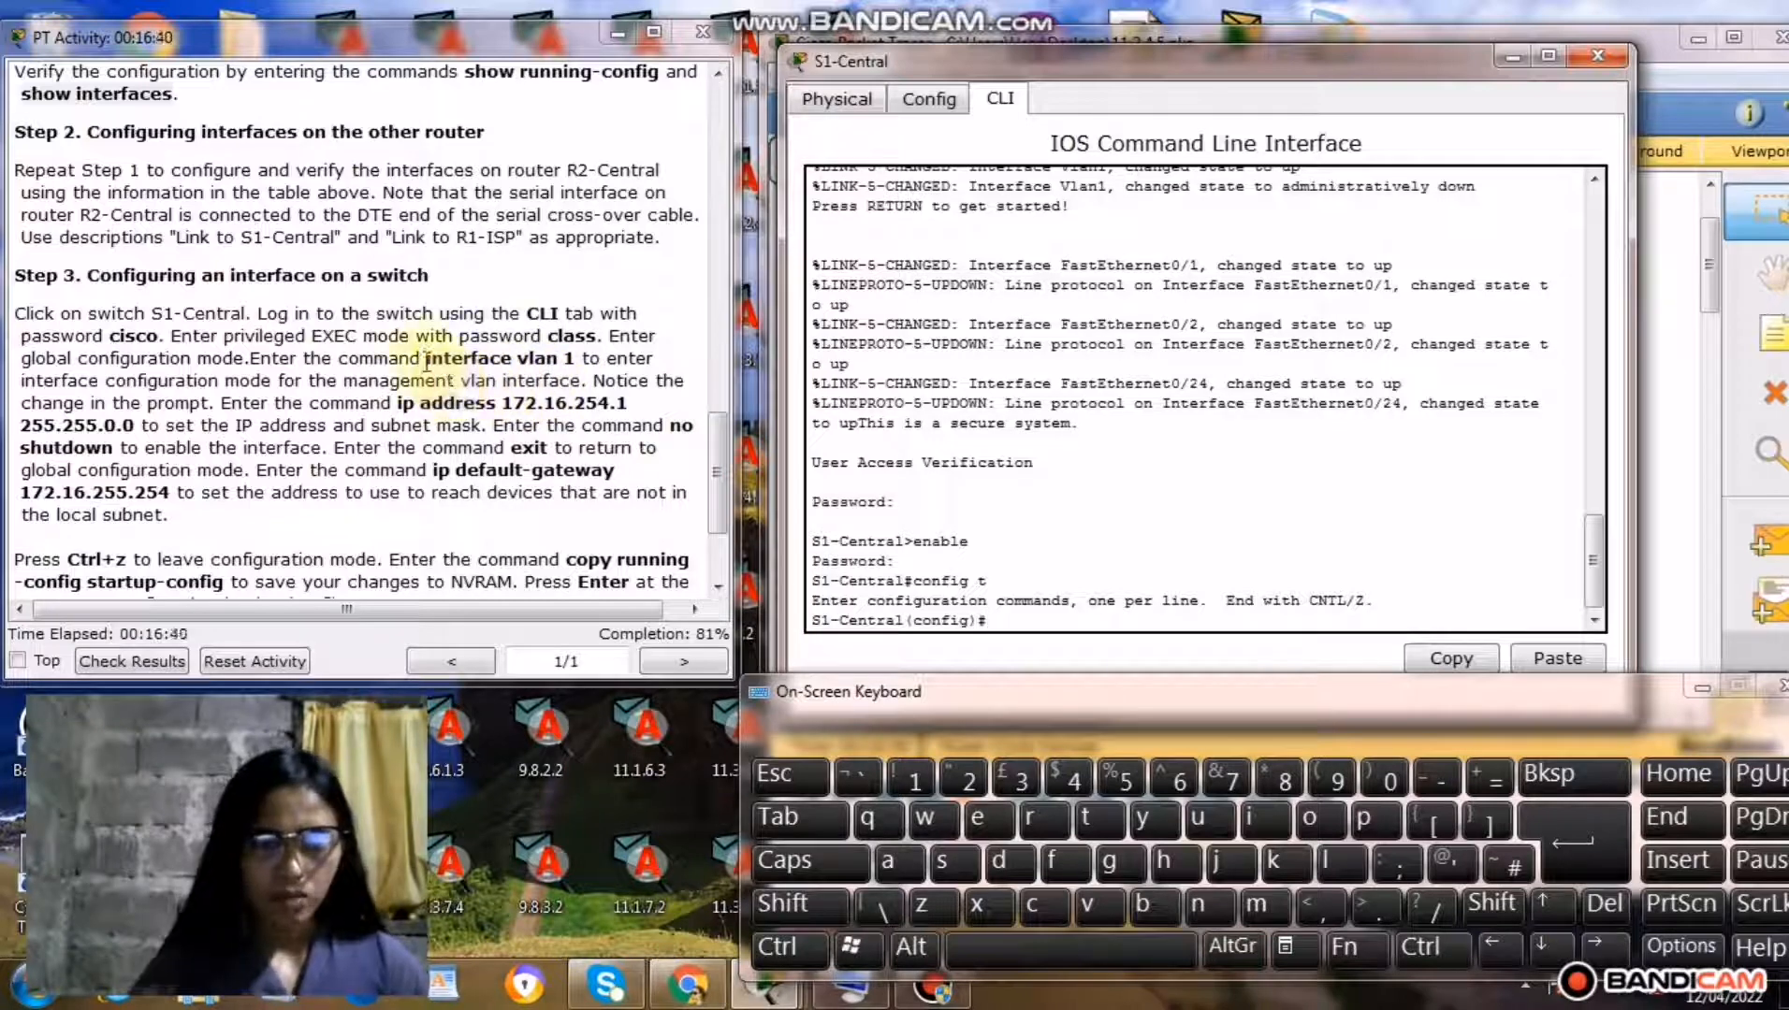
Copy the command interface vlan 1 from the Step 3 instructions and run it at S1-Central's configuration prompt.
{"action": "left_click_drag", "start_coordinate": [425, 358], "coordinate": [623, 363]}
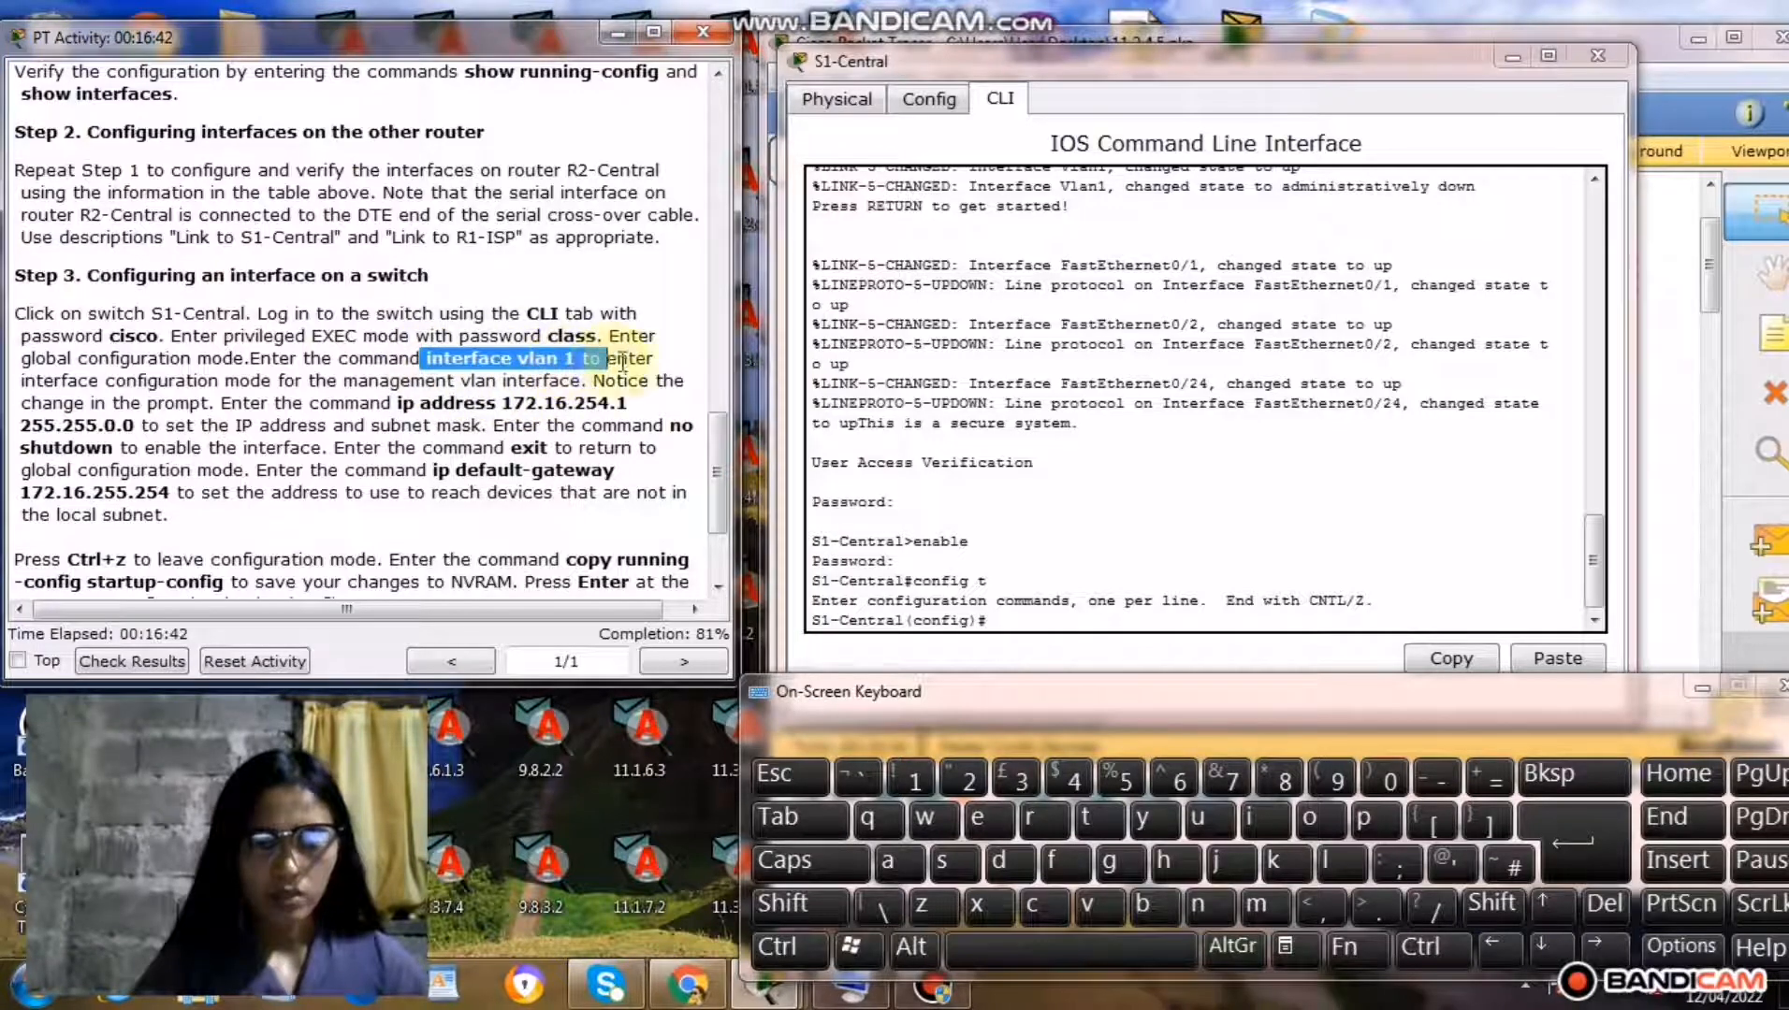
{"action": "left_click", "coordinate": [582, 358]}
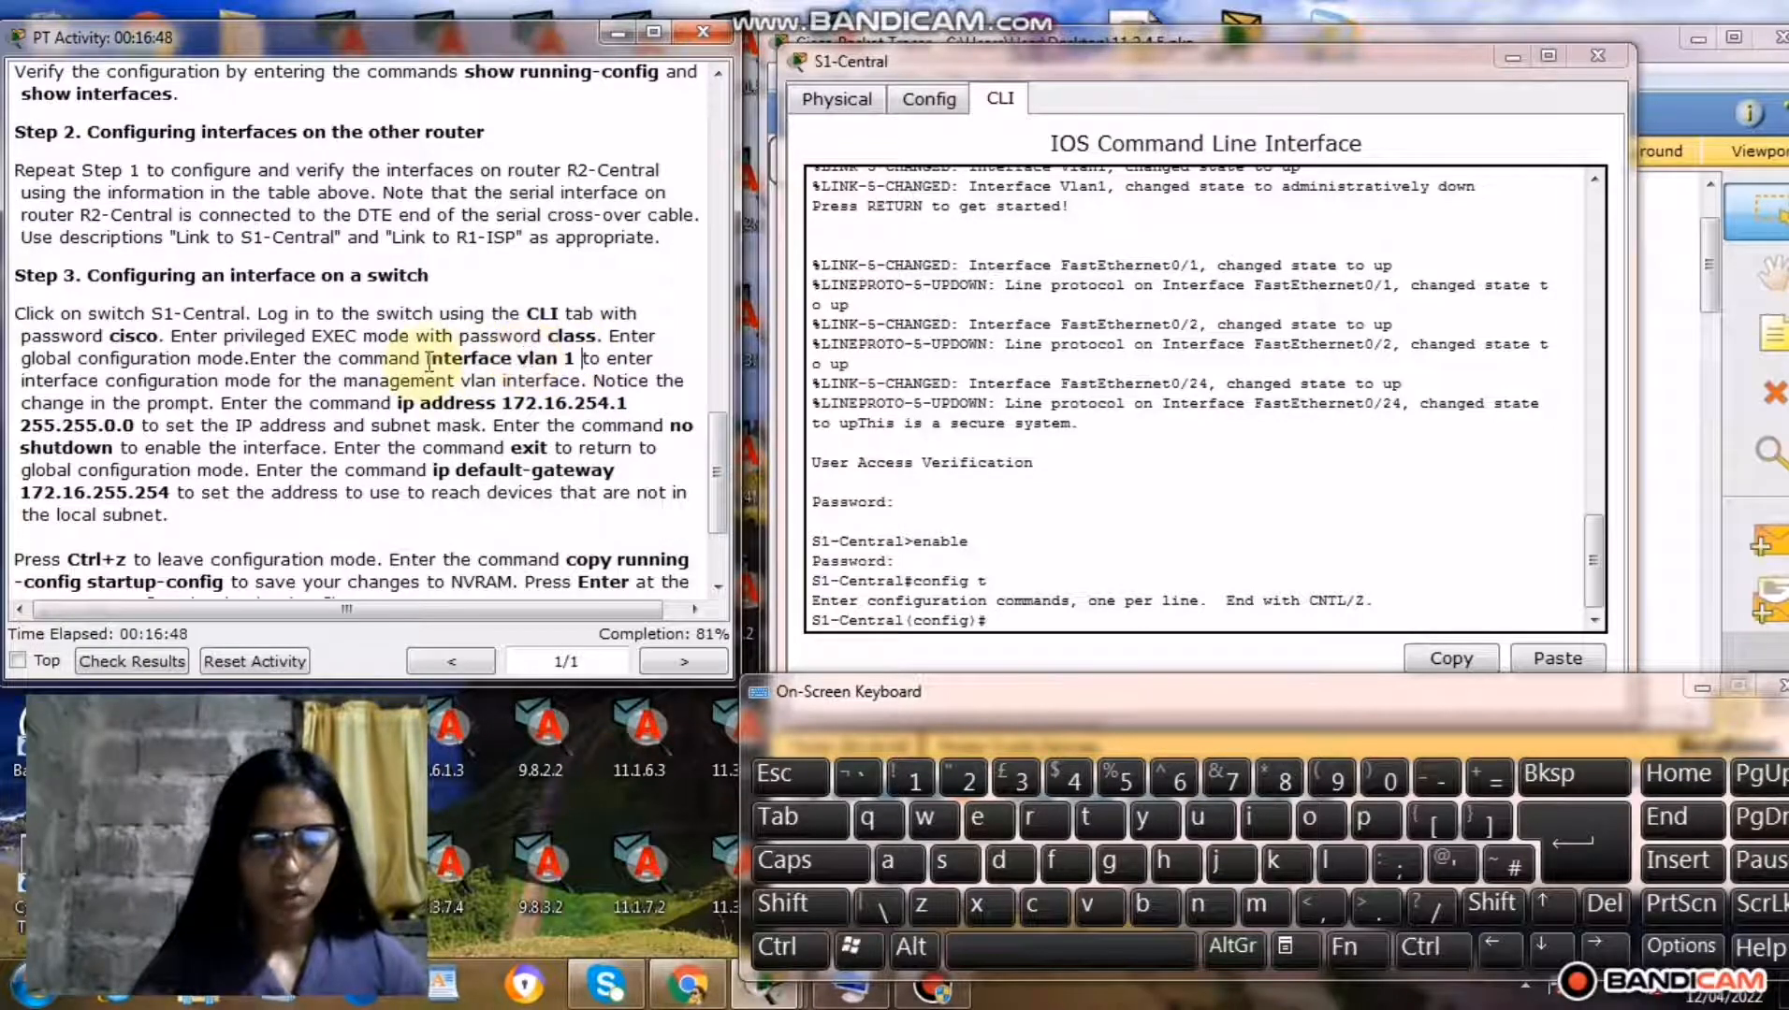
{"action": "left_click_drag", "start_coordinate": [429, 358], "coordinate": [570, 361]}
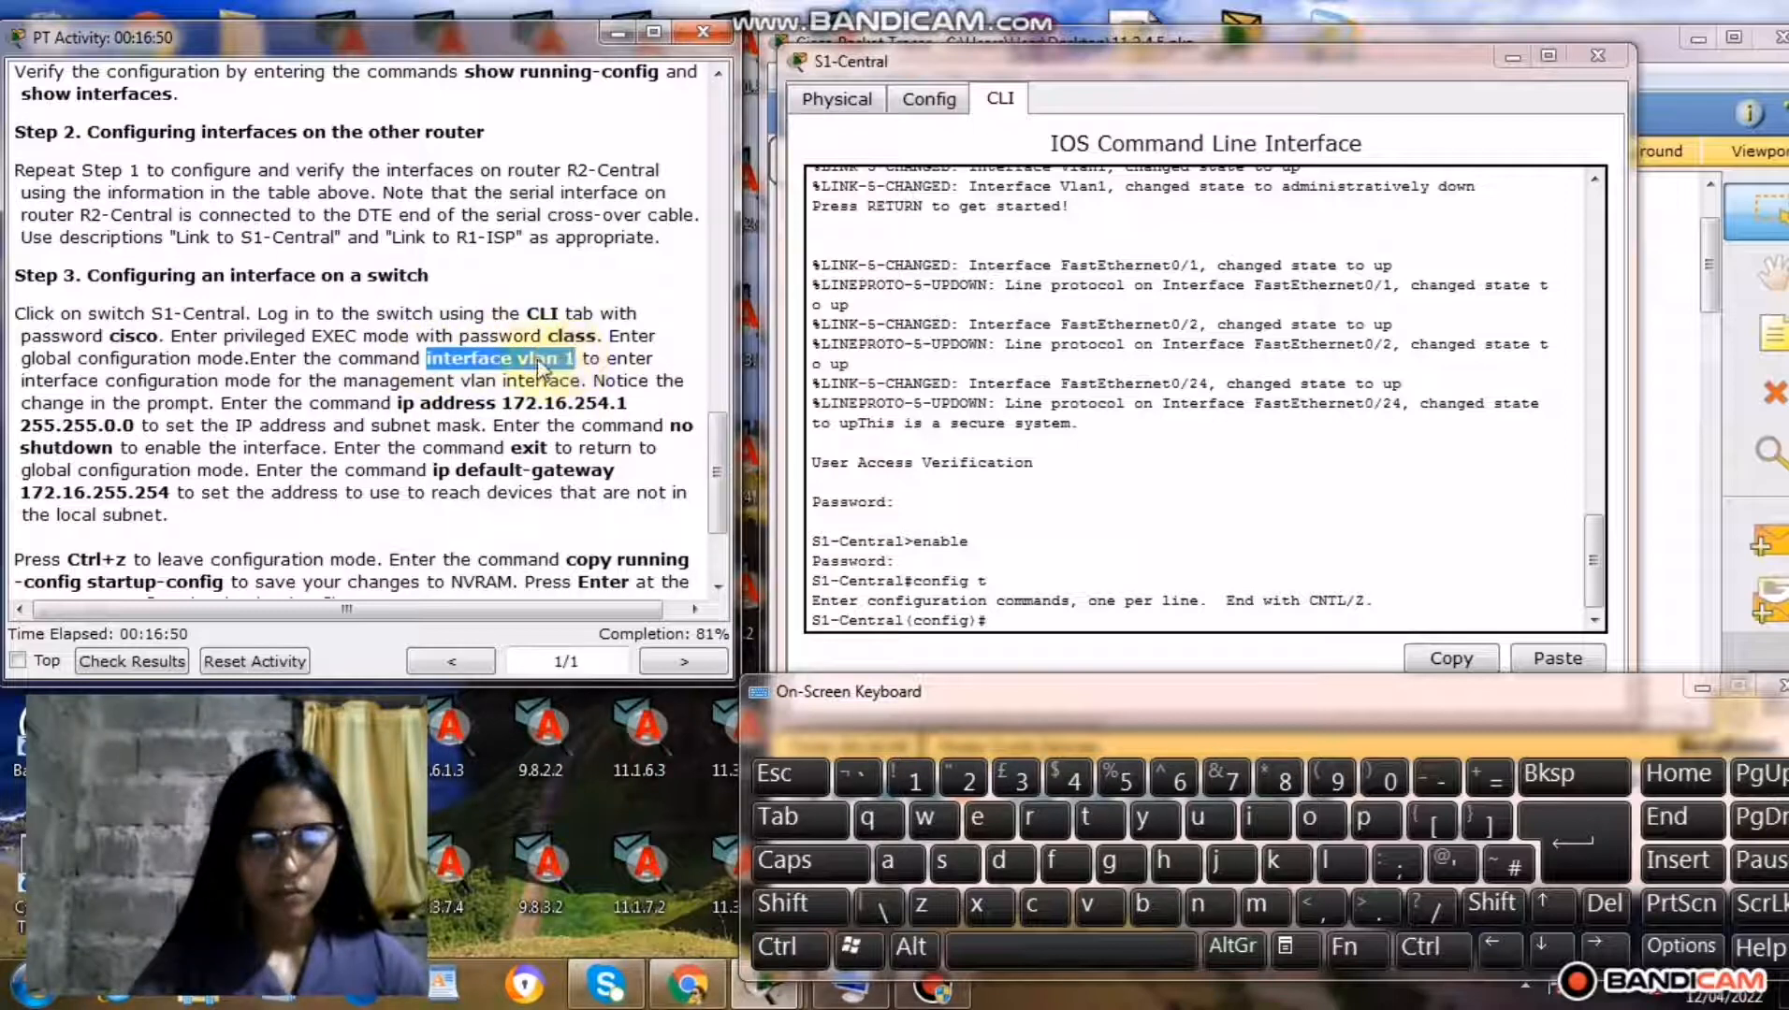
{"action": "right_click", "coordinate": [539, 363]}
{"action": "left_click", "coordinate": [604, 476]}
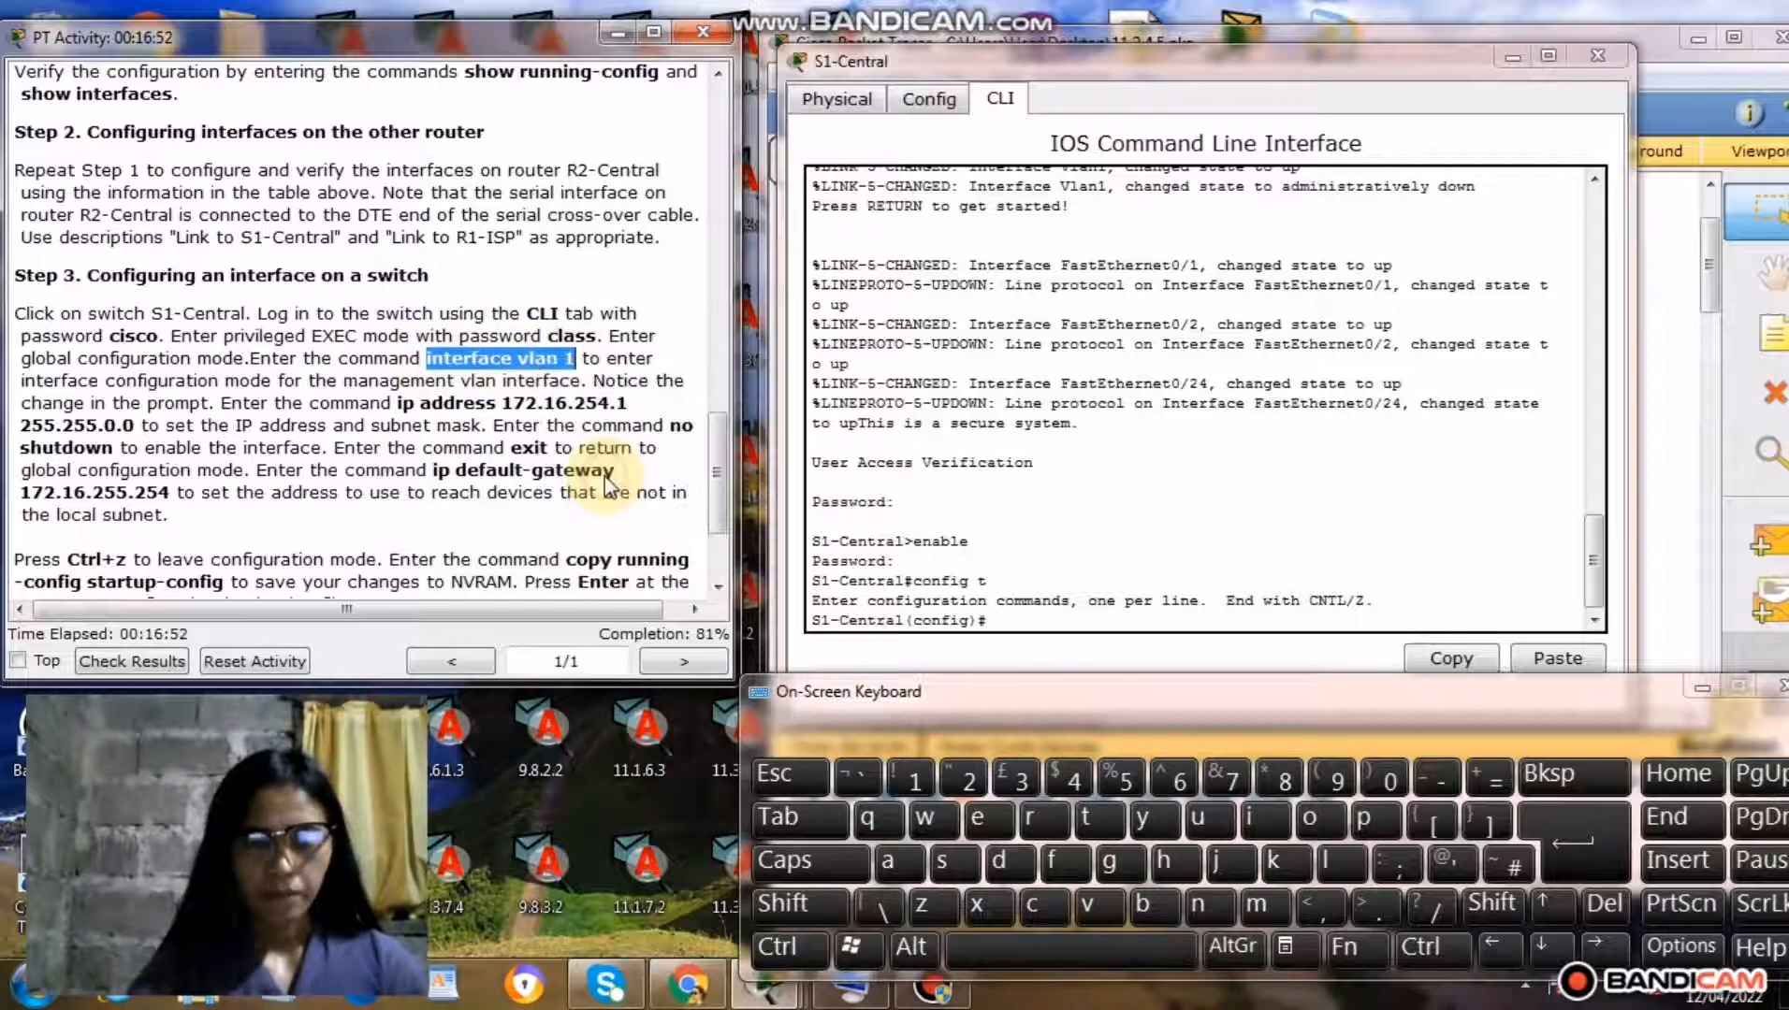
{"action": "left_click", "coordinate": [1010, 621]}
{"action": "right_click", "coordinate": [1009, 623]}
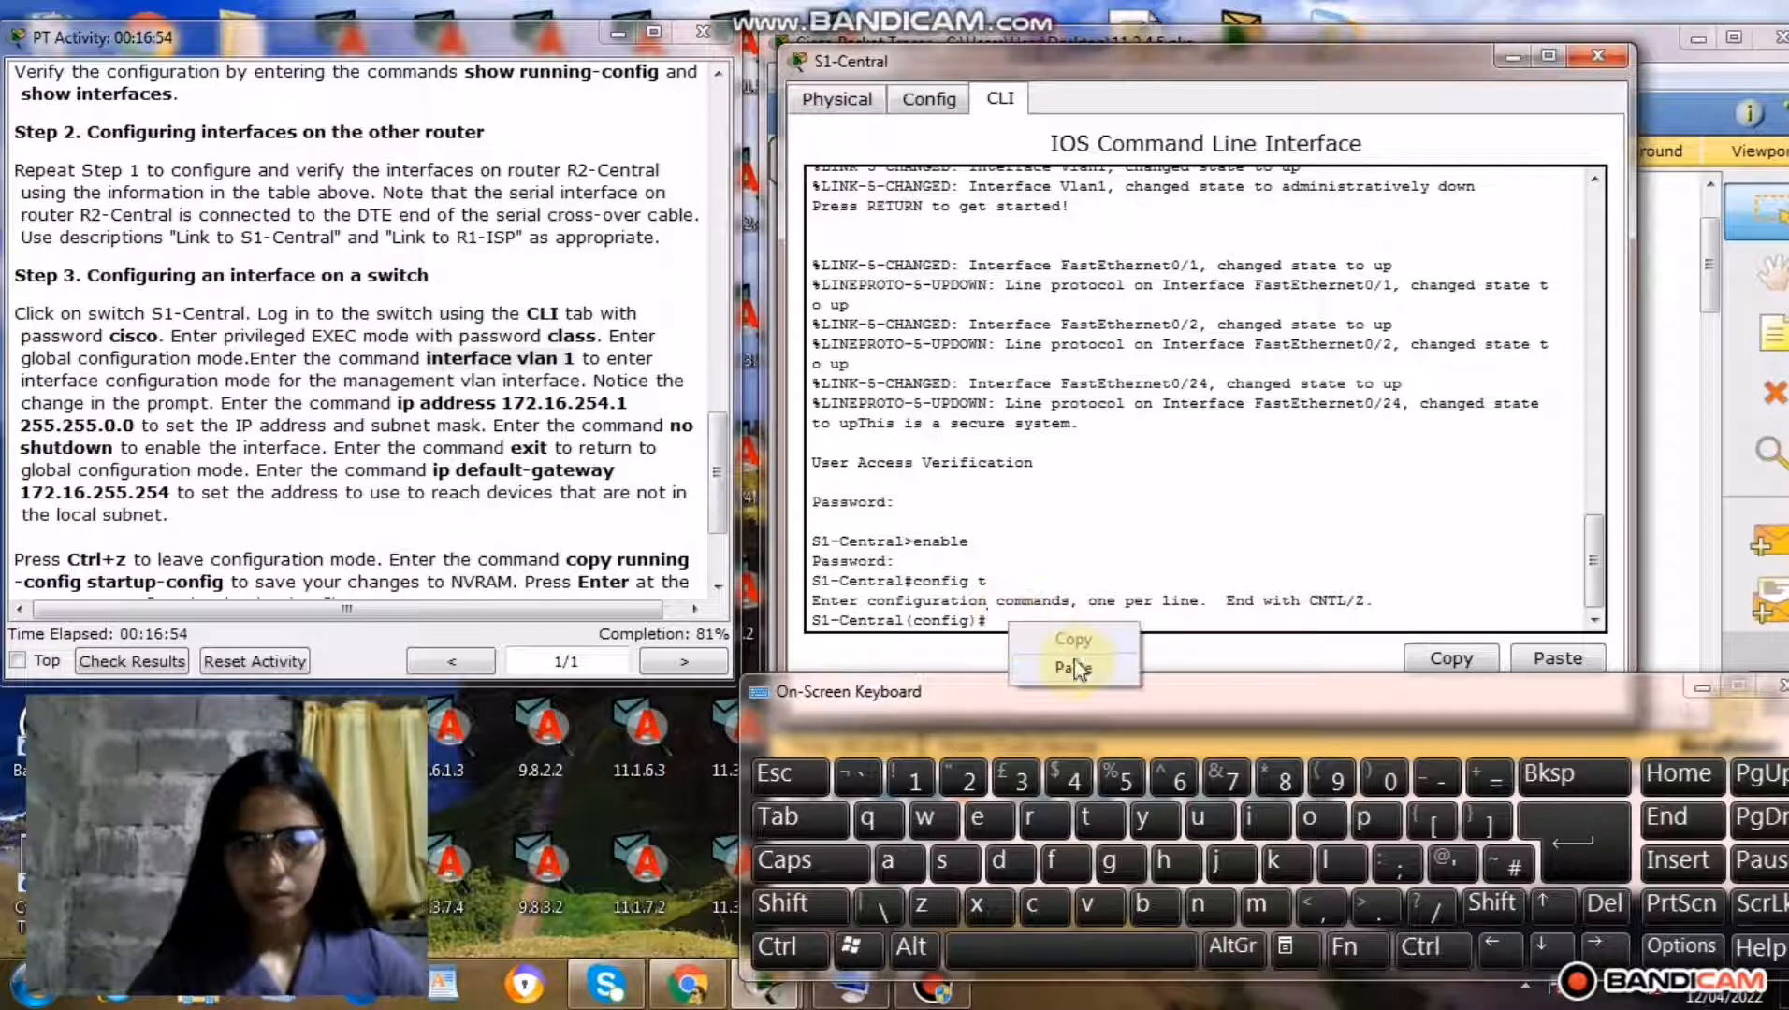
{"action": "left_click", "coordinate": [1074, 668]}
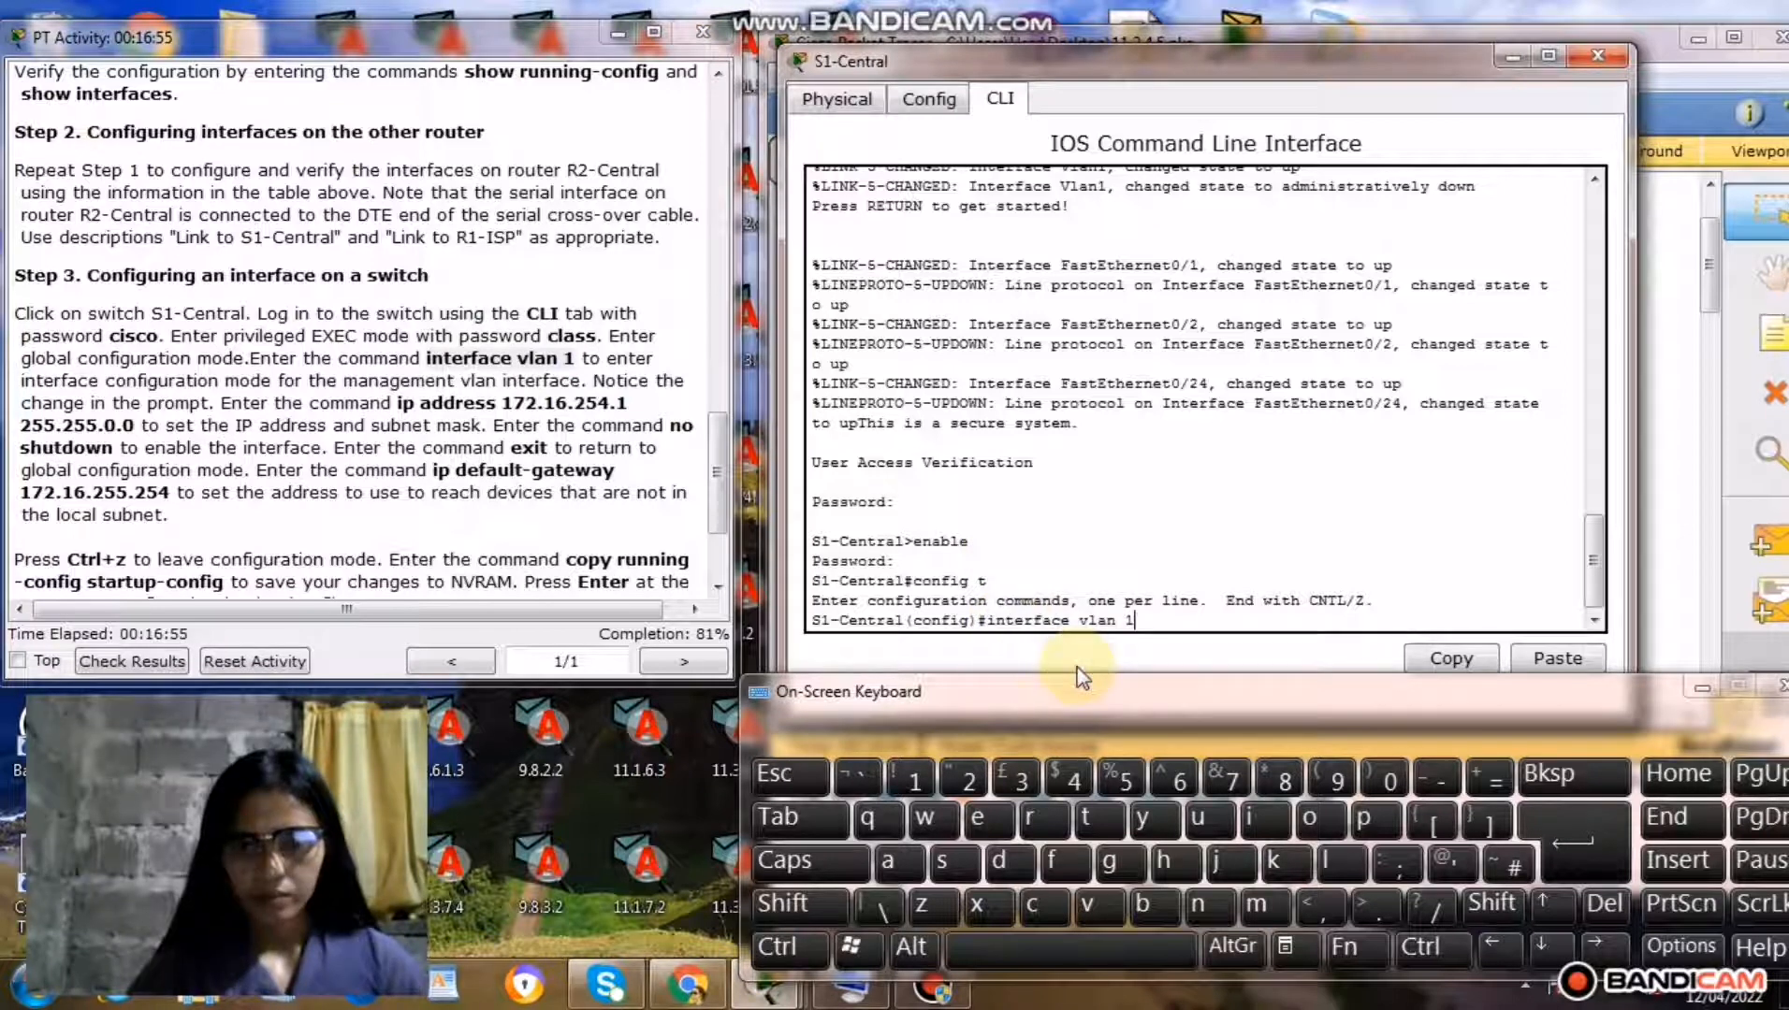
{"action": "left_click", "coordinate": [1551, 858]}
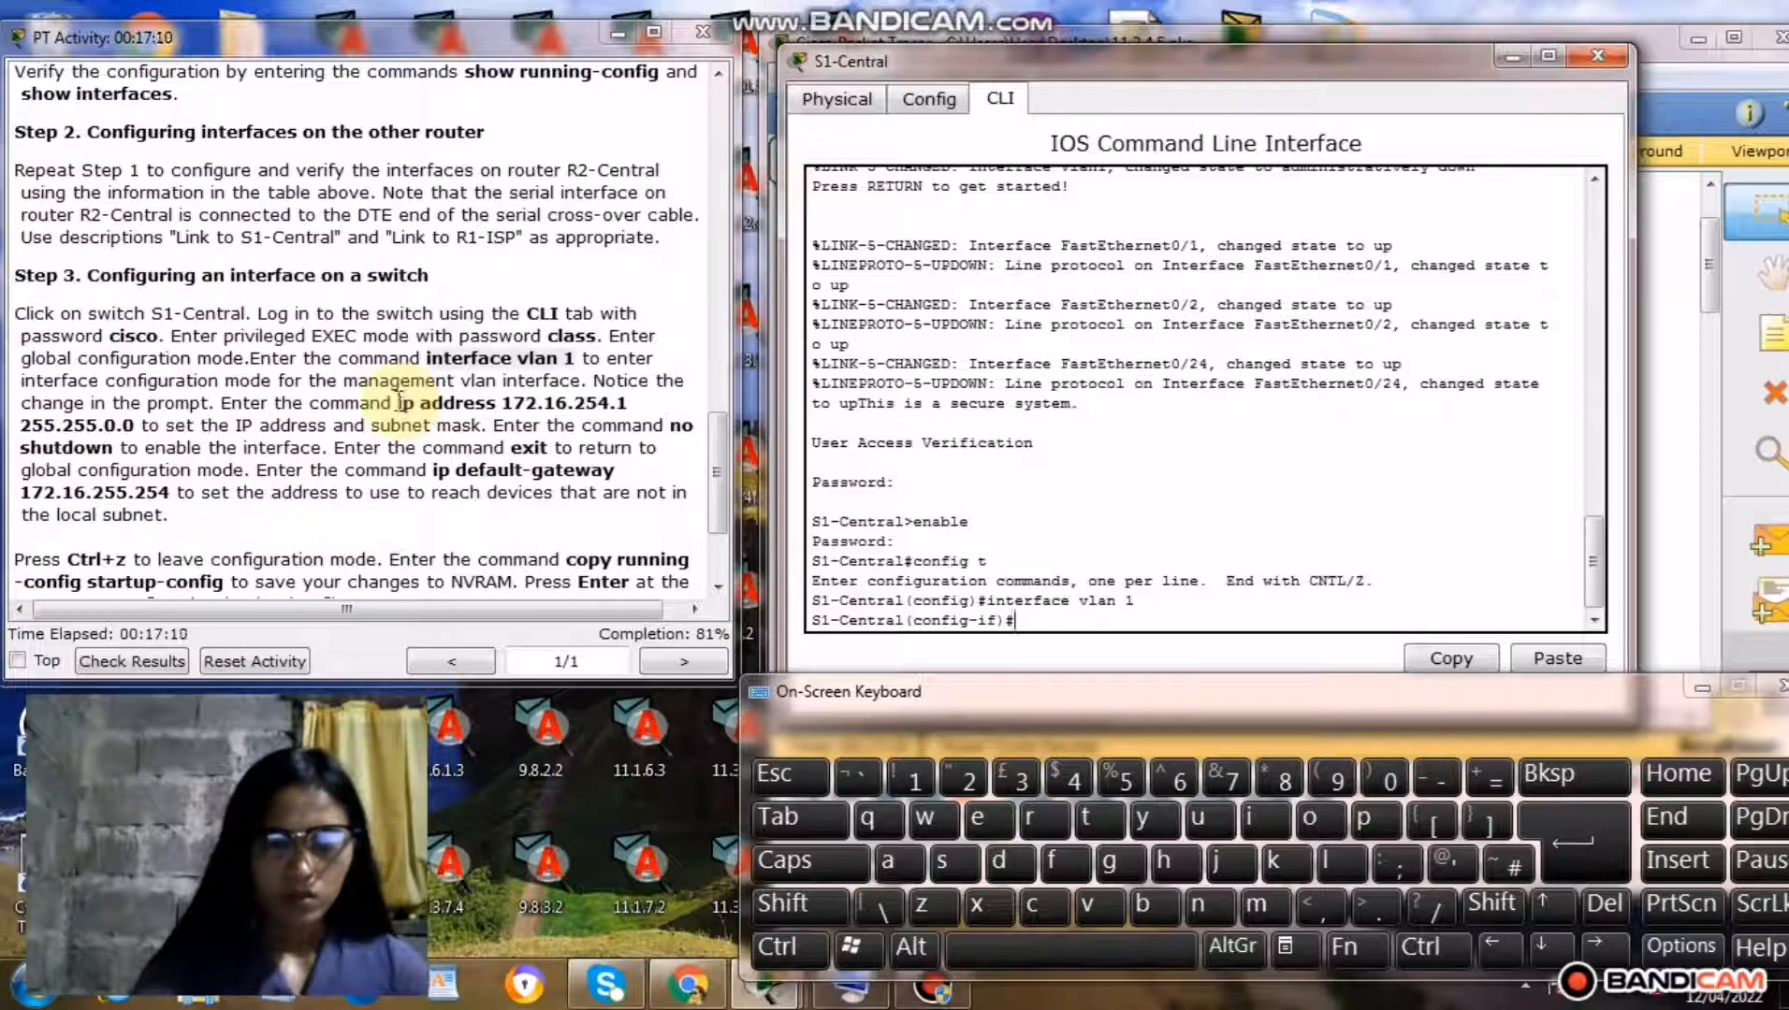
Copy the command ip address 172.16.254.1 255.255.0.0 from the Step 3 instructions and run it for S1-Central's VLAN 1 interface.
{"action": "left_click_drag", "start_coordinate": [400, 402], "coordinate": [504, 401]}
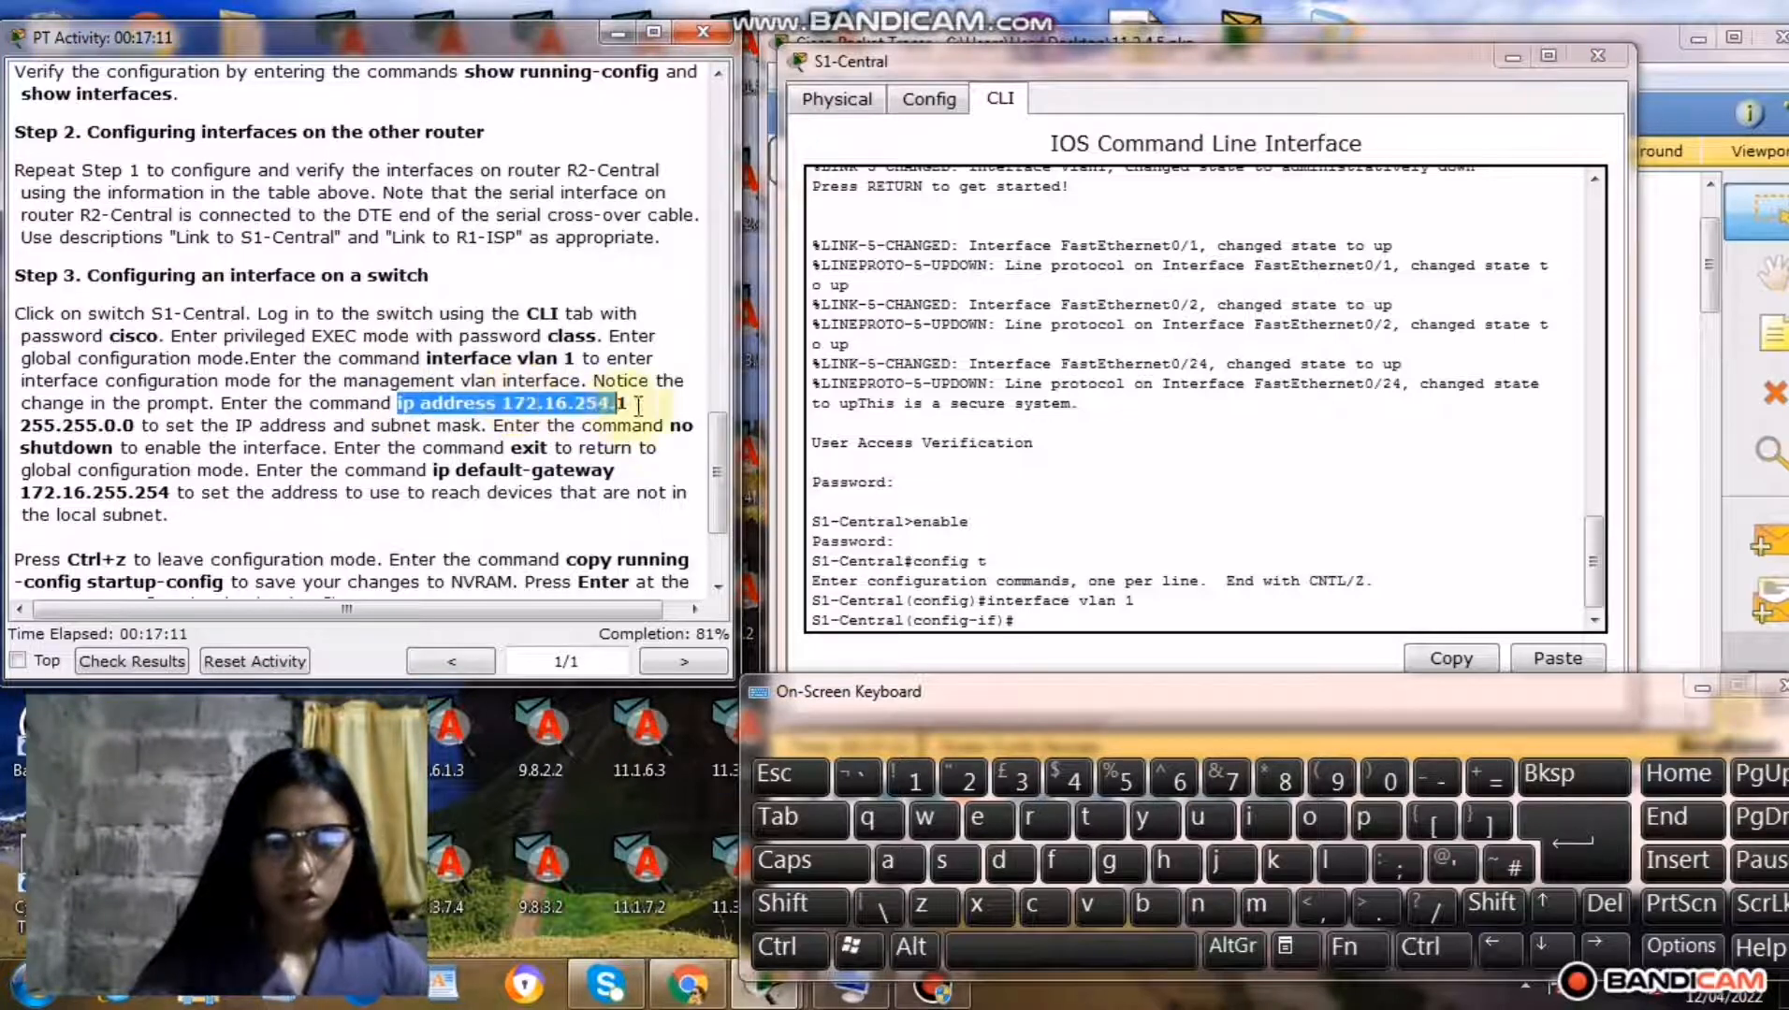
{"action": "left_click_drag", "start_coordinate": [671, 418], "coordinate": [536, 433]}
{"action": "left_click_drag", "start_coordinate": [500, 440], "coordinate": [99, 432]}
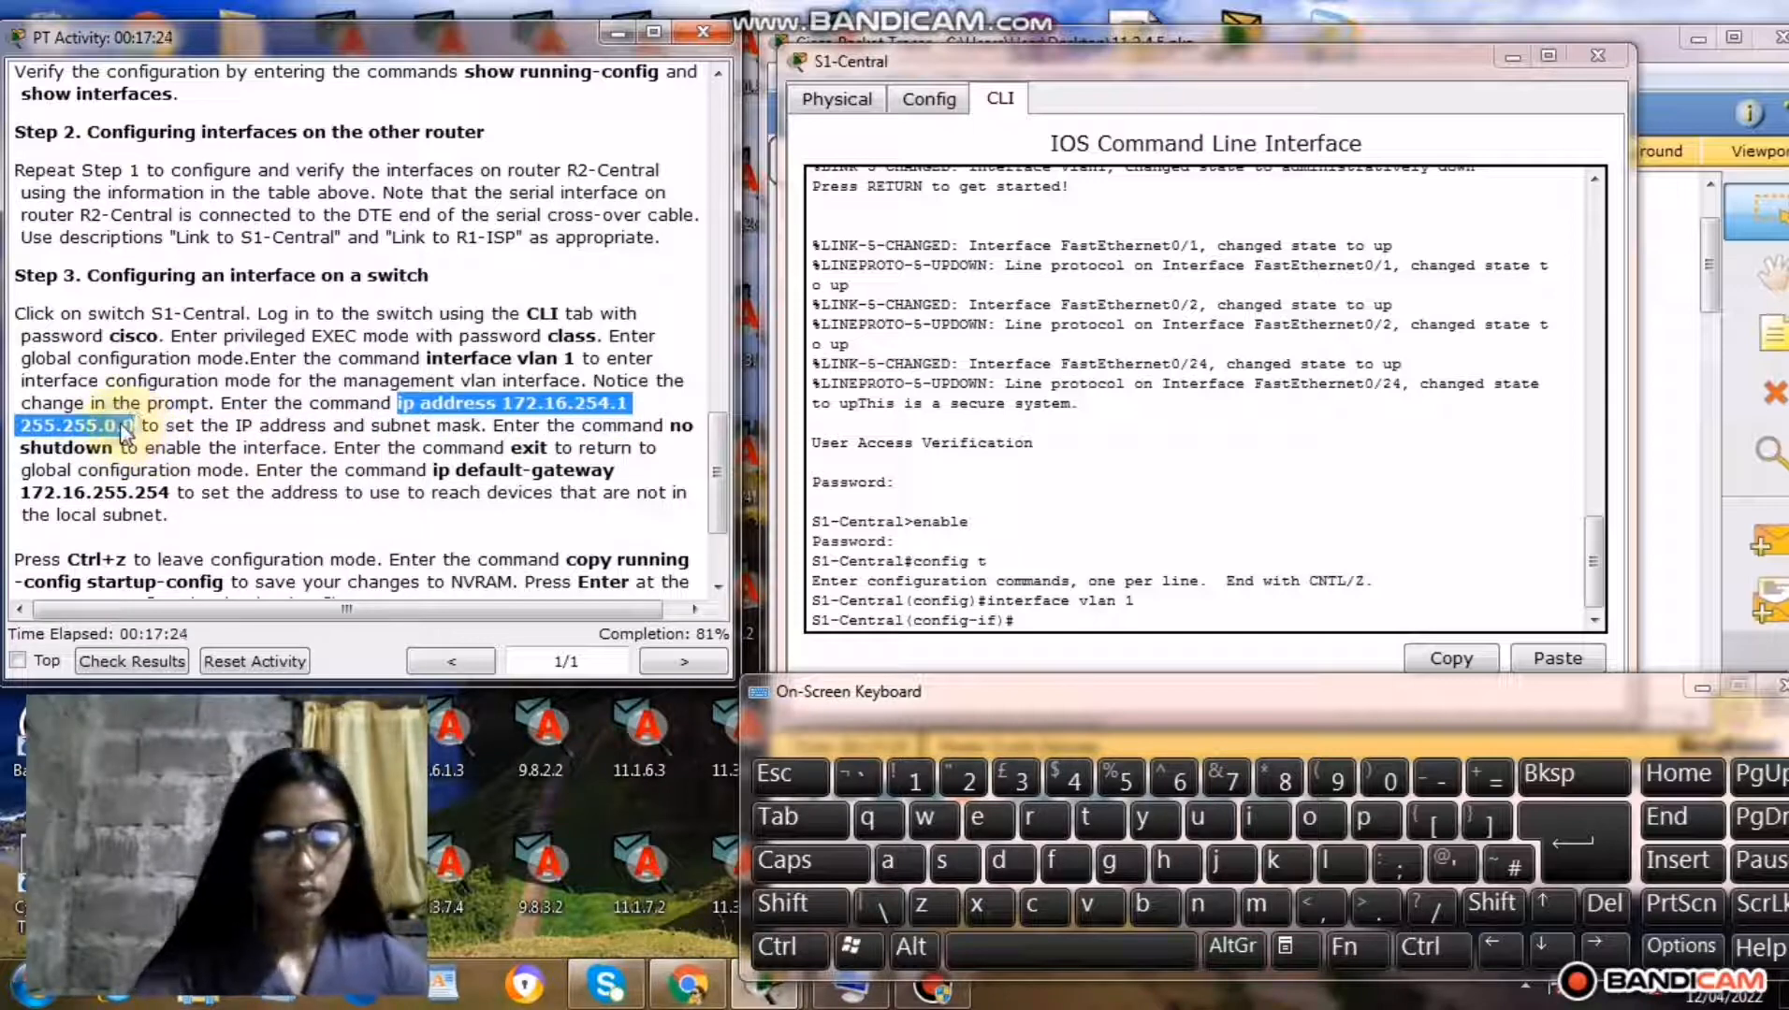
{"action": "right_click", "coordinate": [123, 427]}
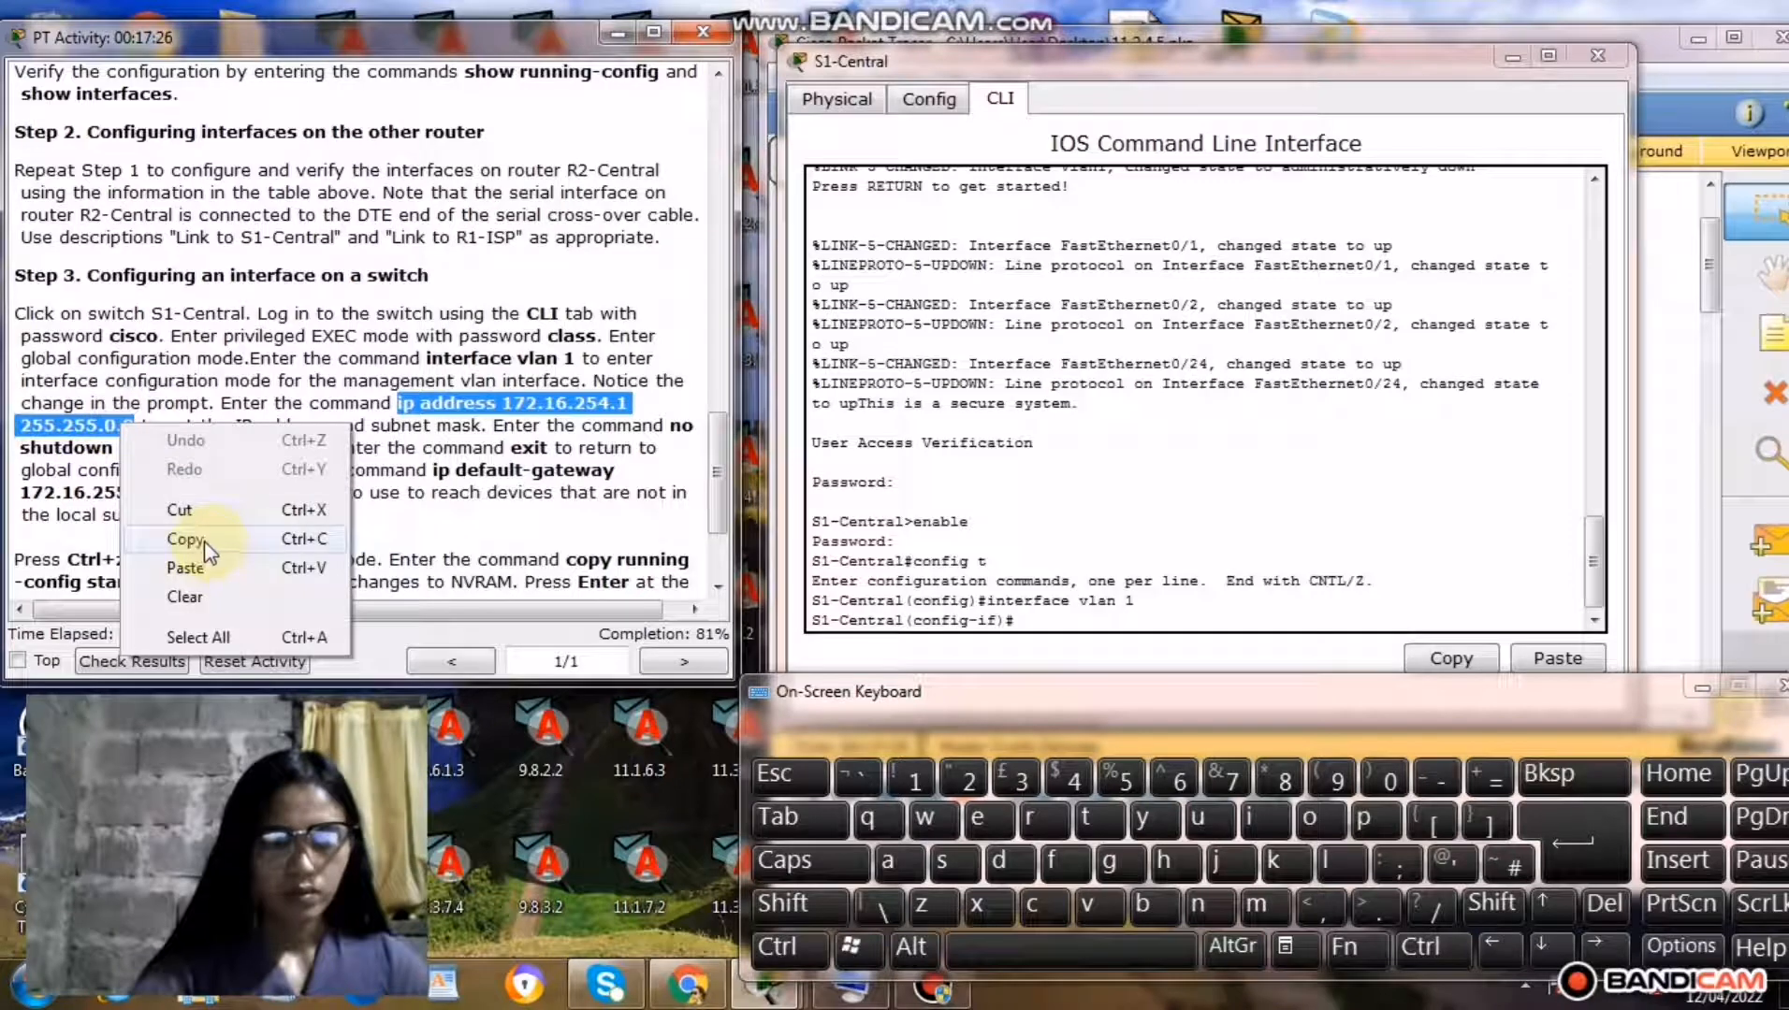
{"action": "left_click", "coordinate": [184, 540]}
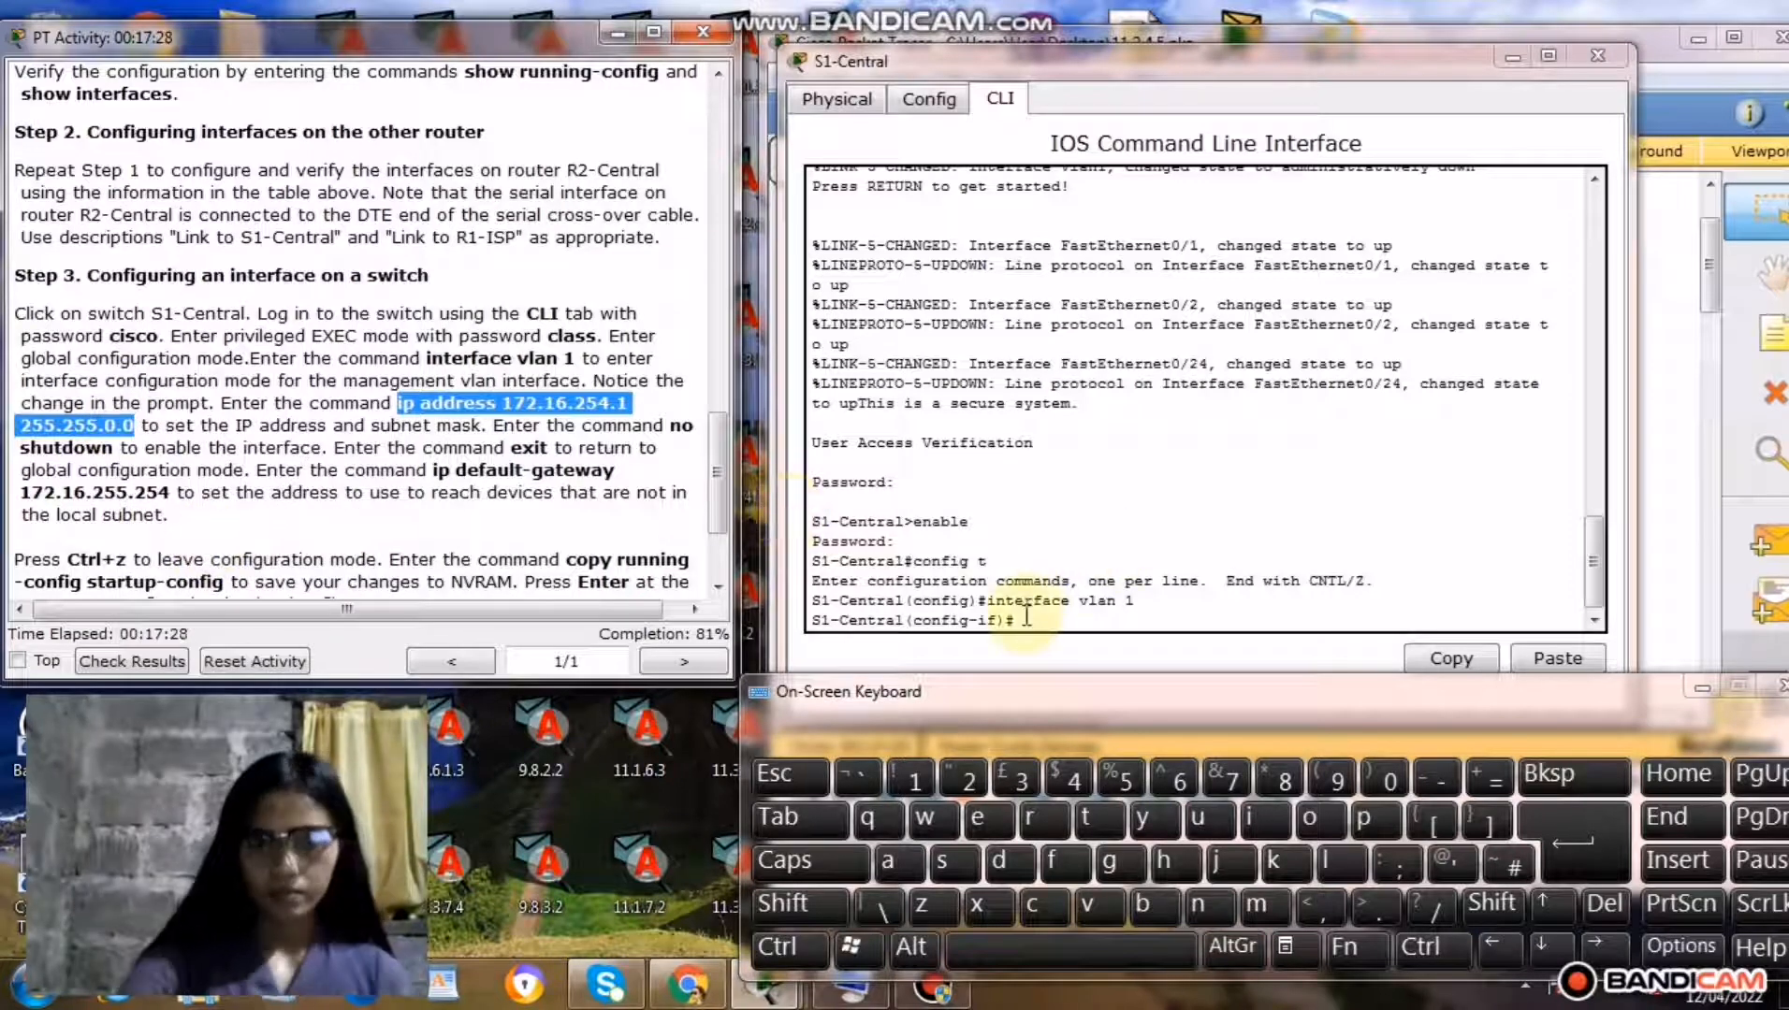
{"action": "left_click", "coordinate": [1026, 618]}
{"action": "right_click", "coordinate": [1029, 617]}
{"action": "left_click", "coordinate": [1071, 661]}
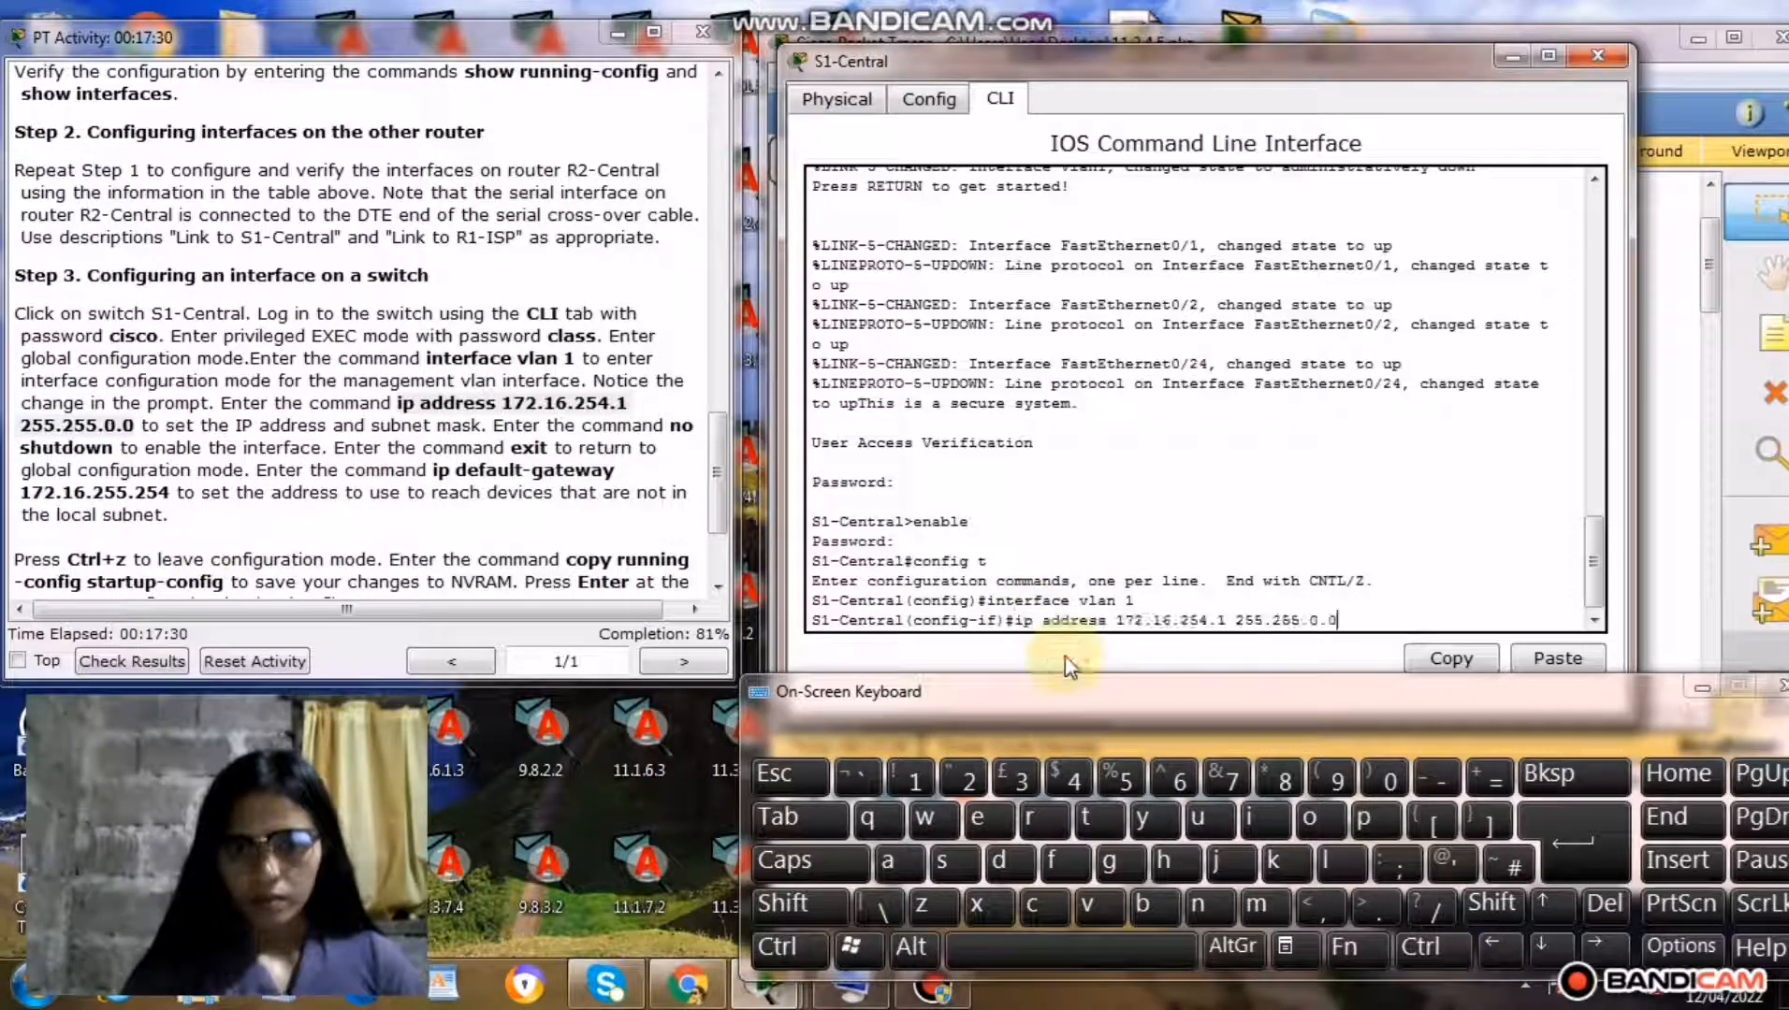
{"action": "left_click", "coordinate": [1543, 832]}
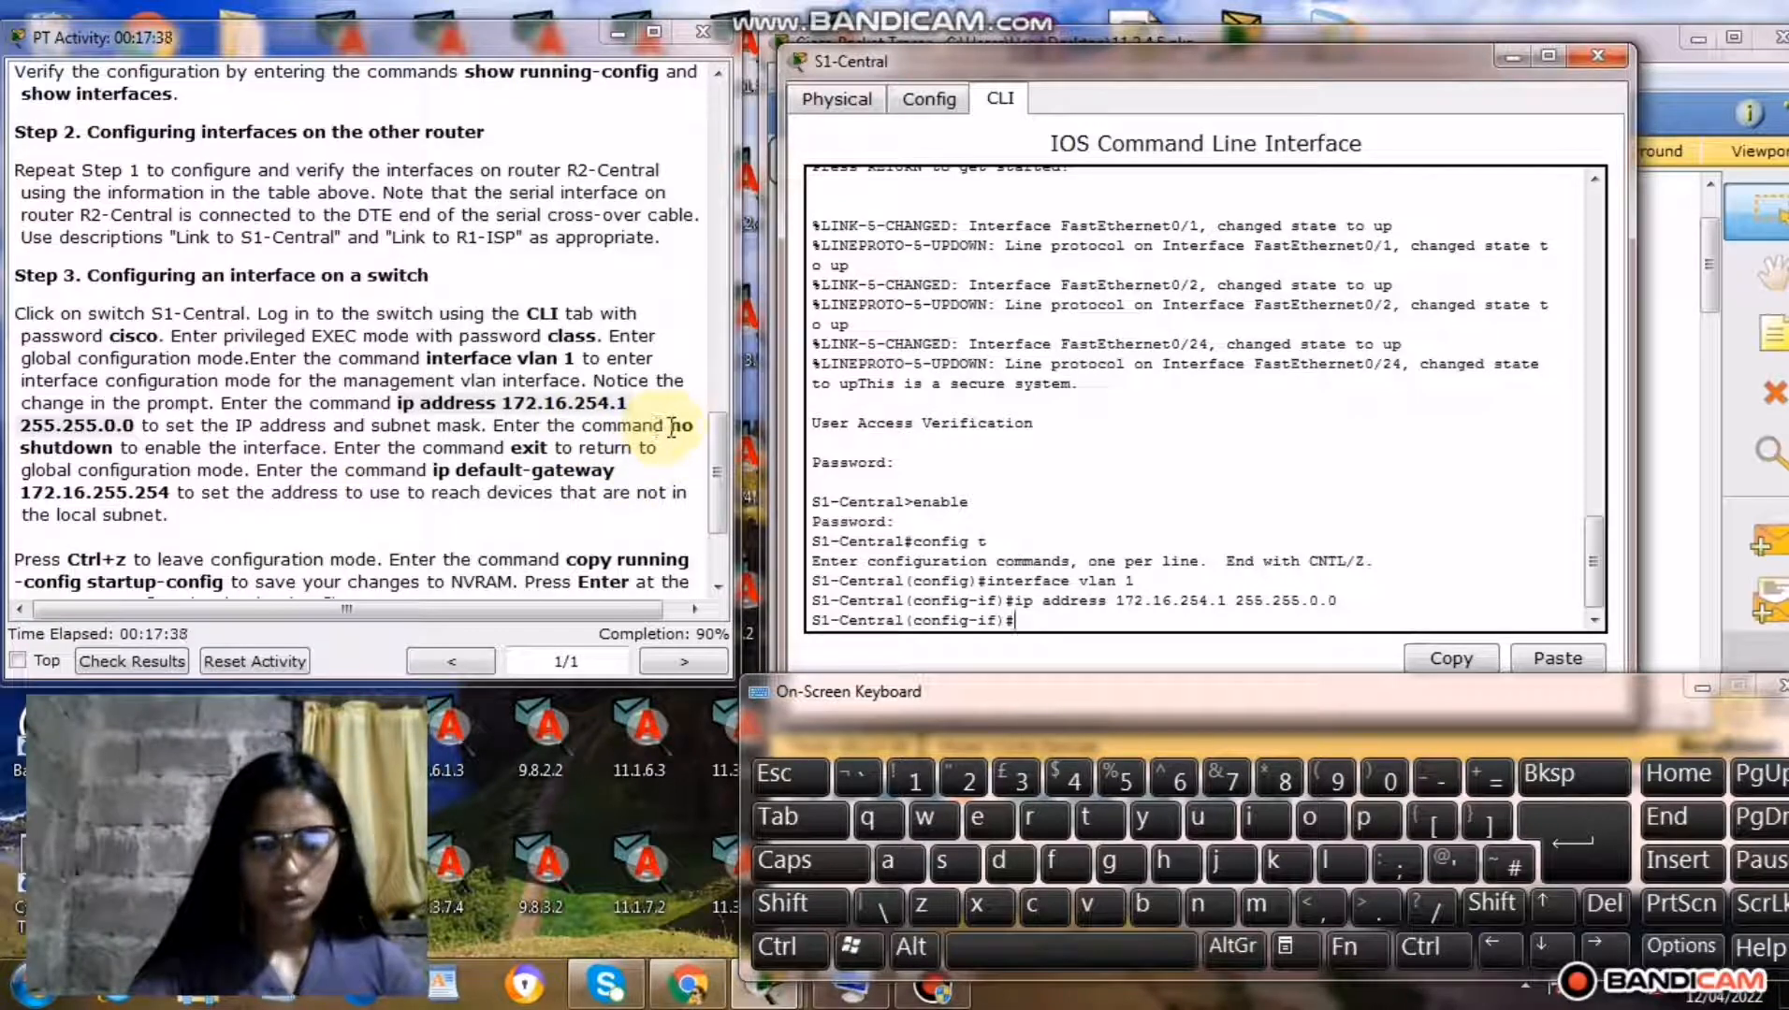
Copy the command no shutdown from the Step 3 instructions and run it for S1-Central's VLAN 1 interface.
{"action": "left_click_drag", "start_coordinate": [670, 428], "coordinate": [121, 453]}
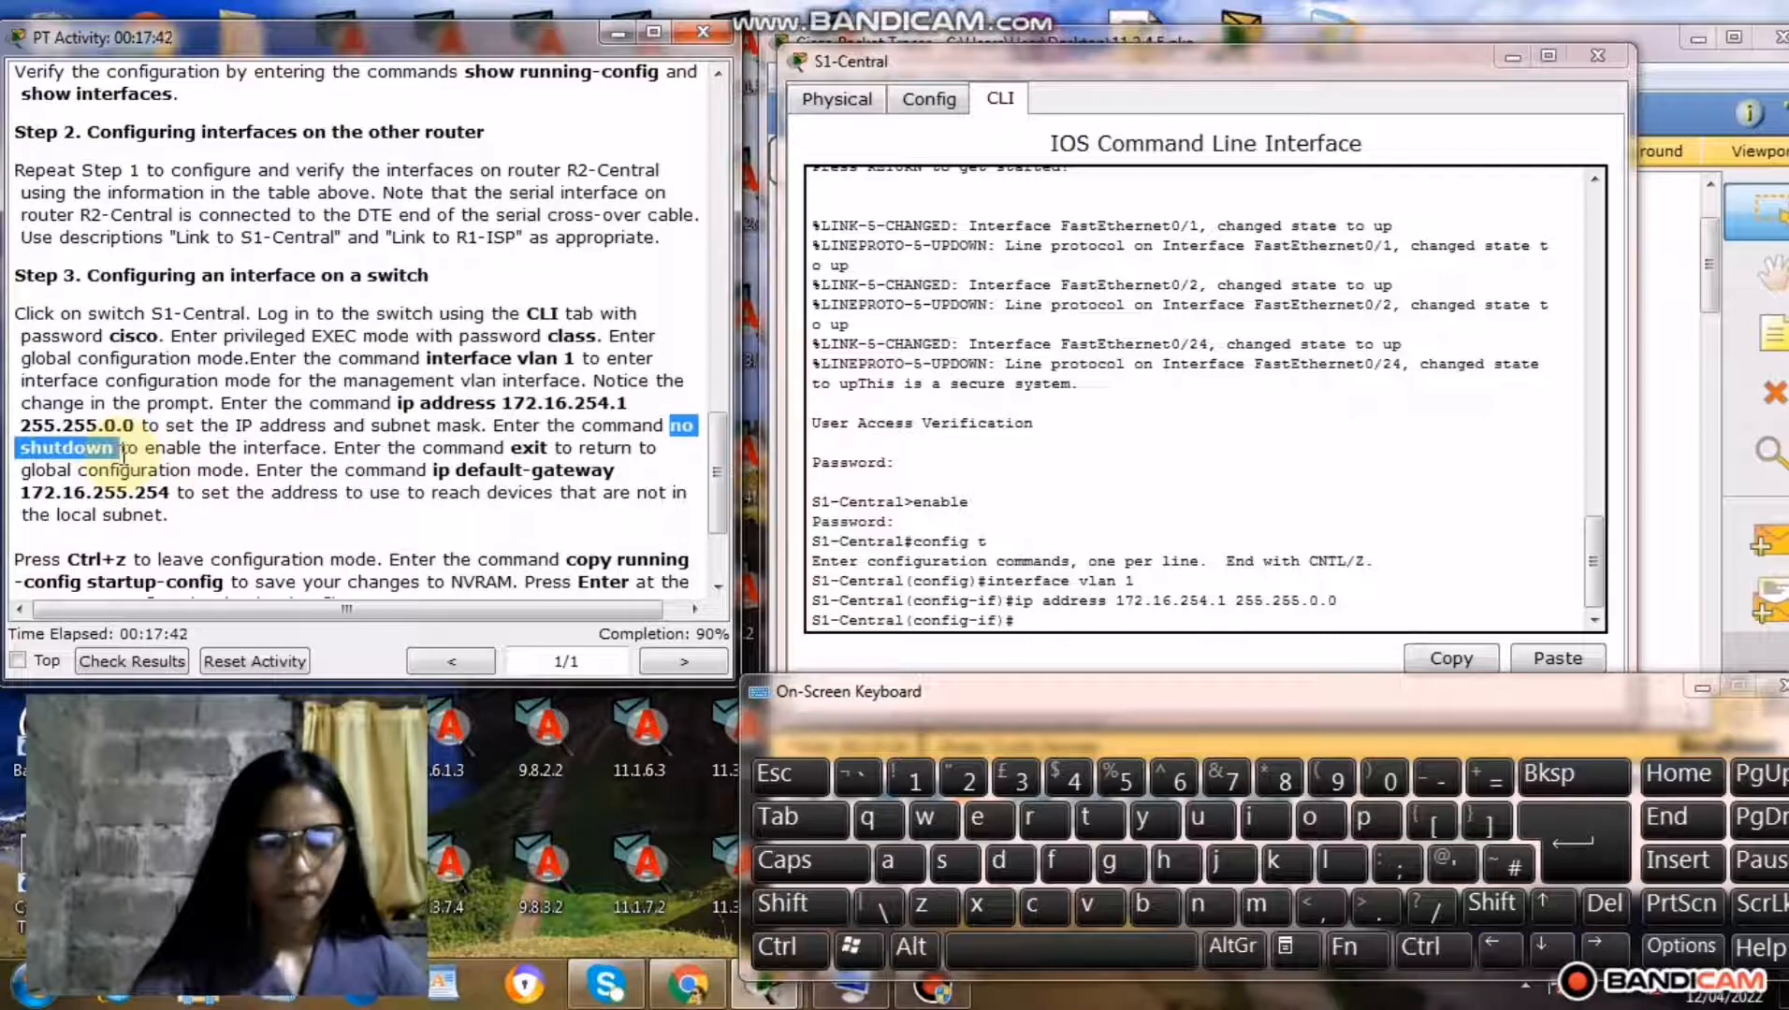
{"action": "right_click", "coordinate": [94, 453]}
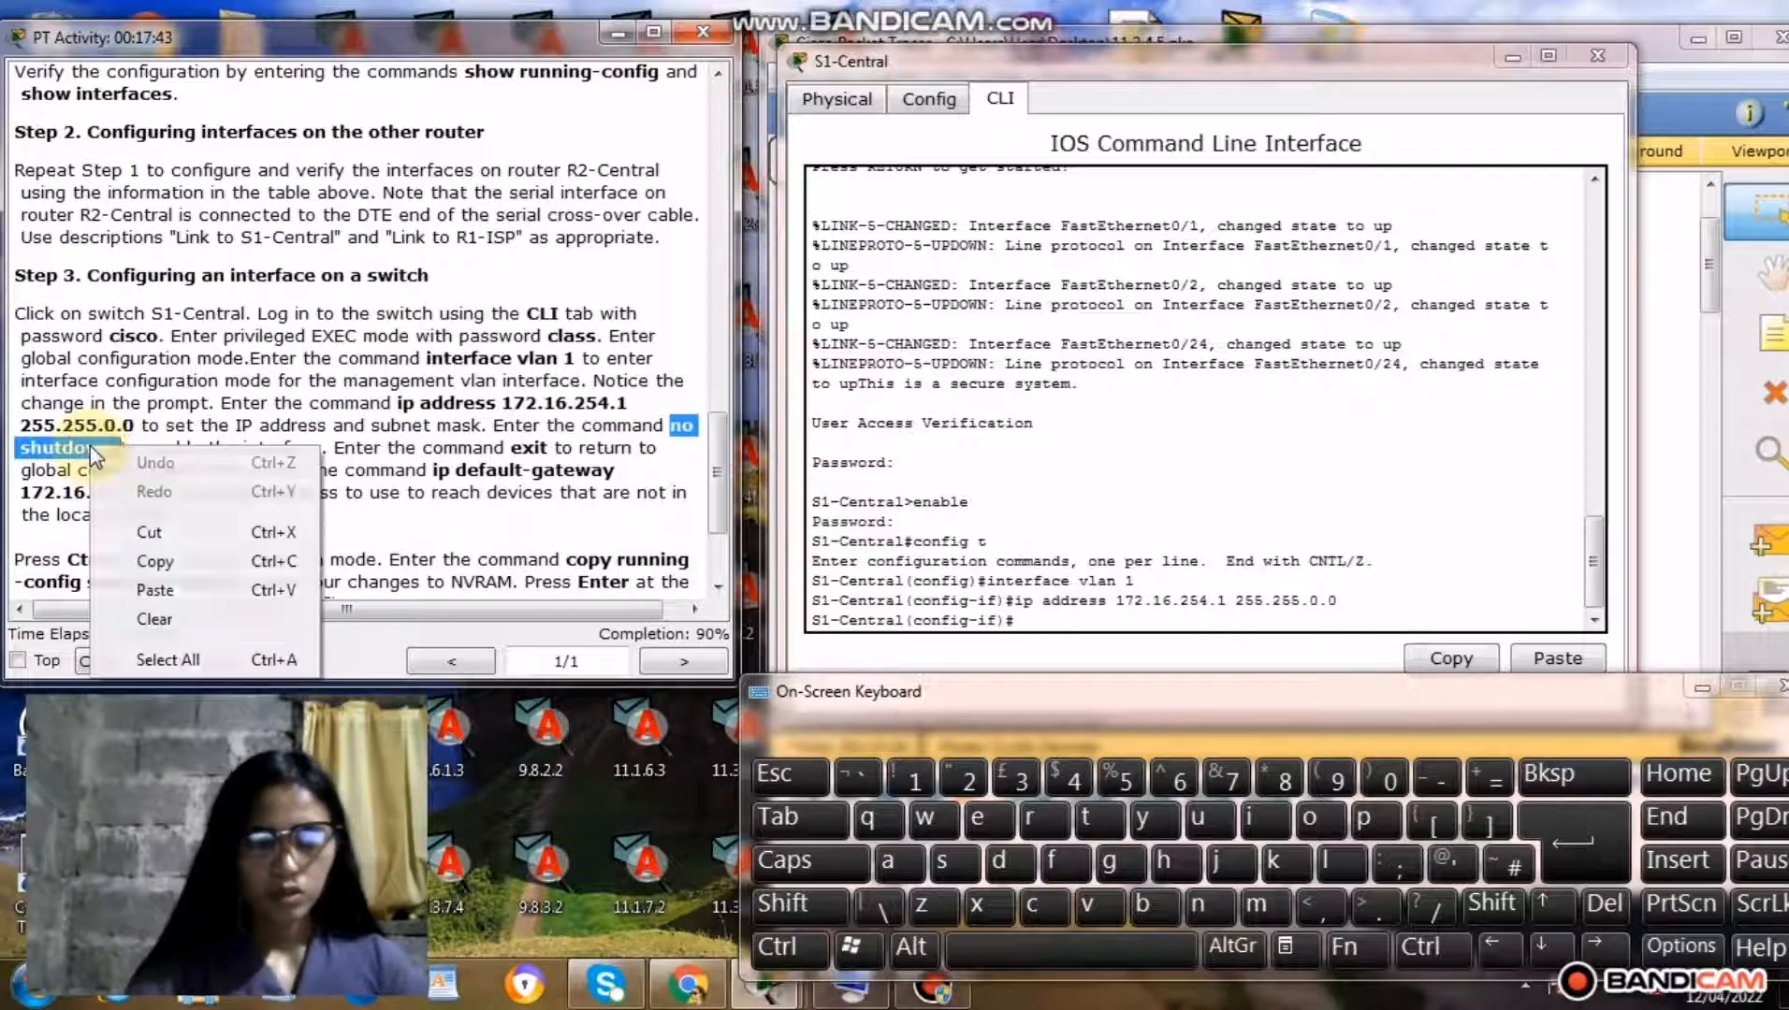
{"action": "left_click", "coordinate": [149, 561]}
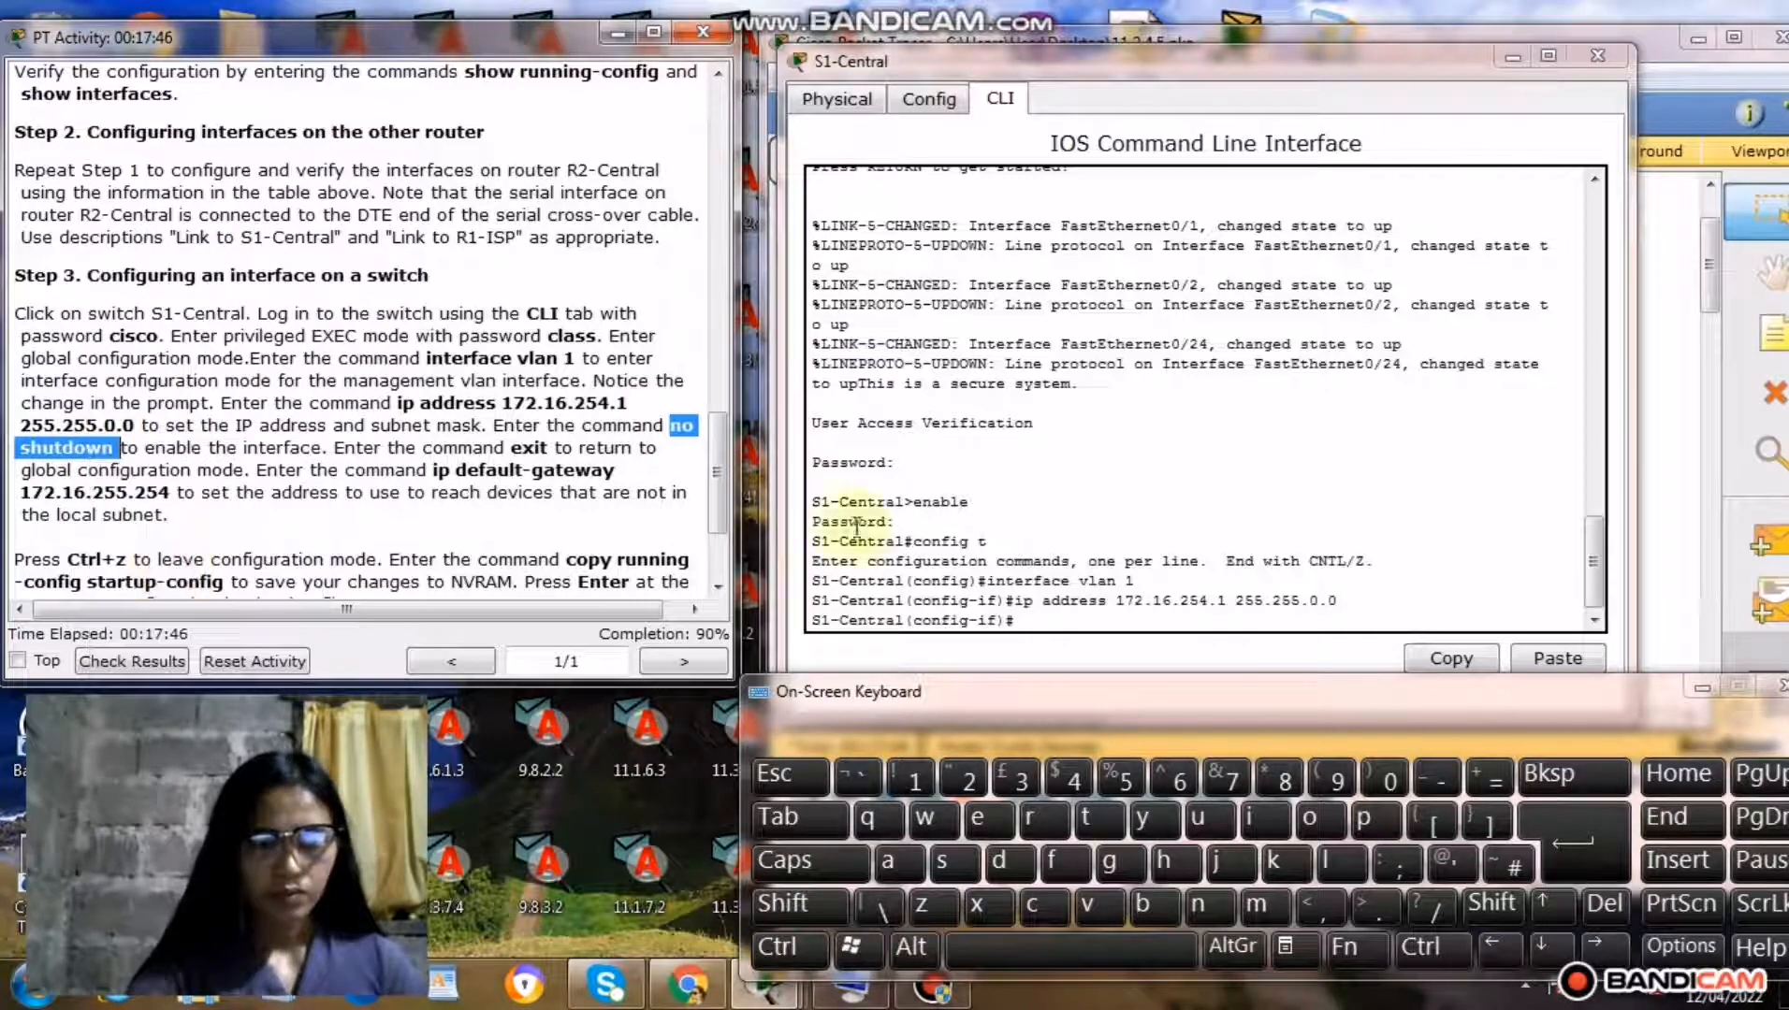
{"action": "left_click", "coordinate": [1027, 620]}
{"action": "right_click", "coordinate": [1027, 620]}
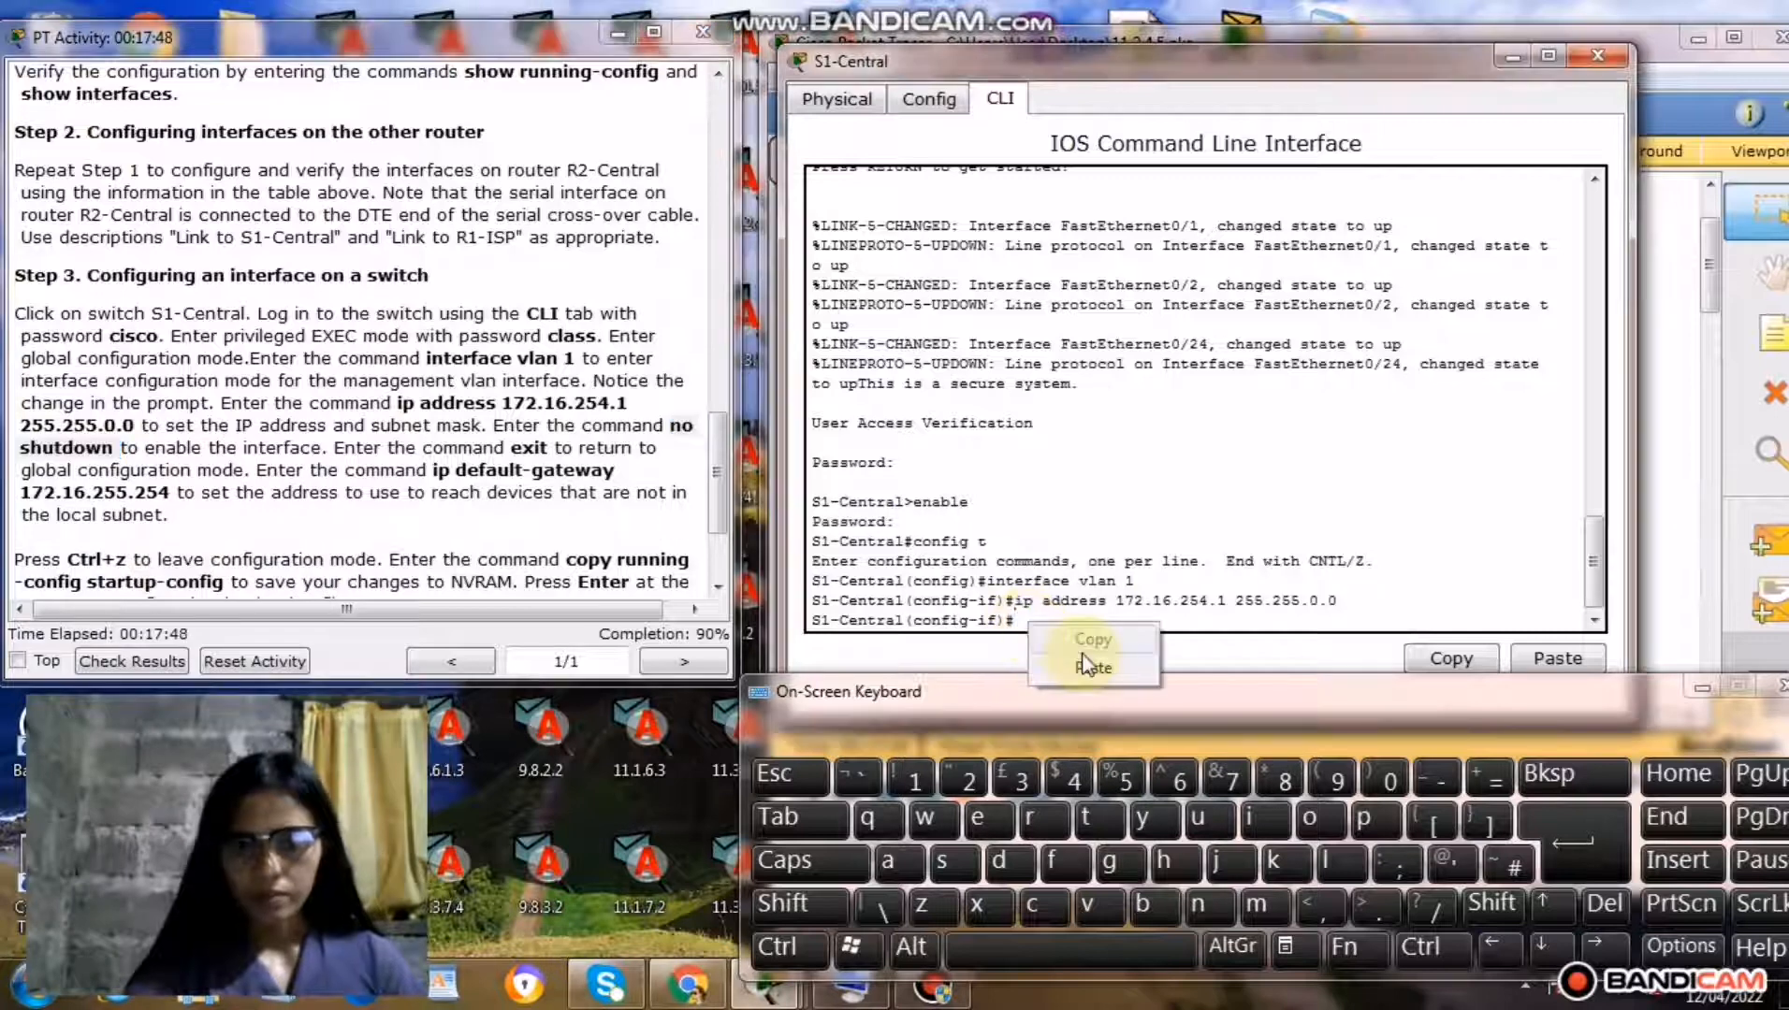
{"action": "left_click", "coordinate": [1090, 668]}
{"action": "left_click", "coordinate": [1561, 840]}
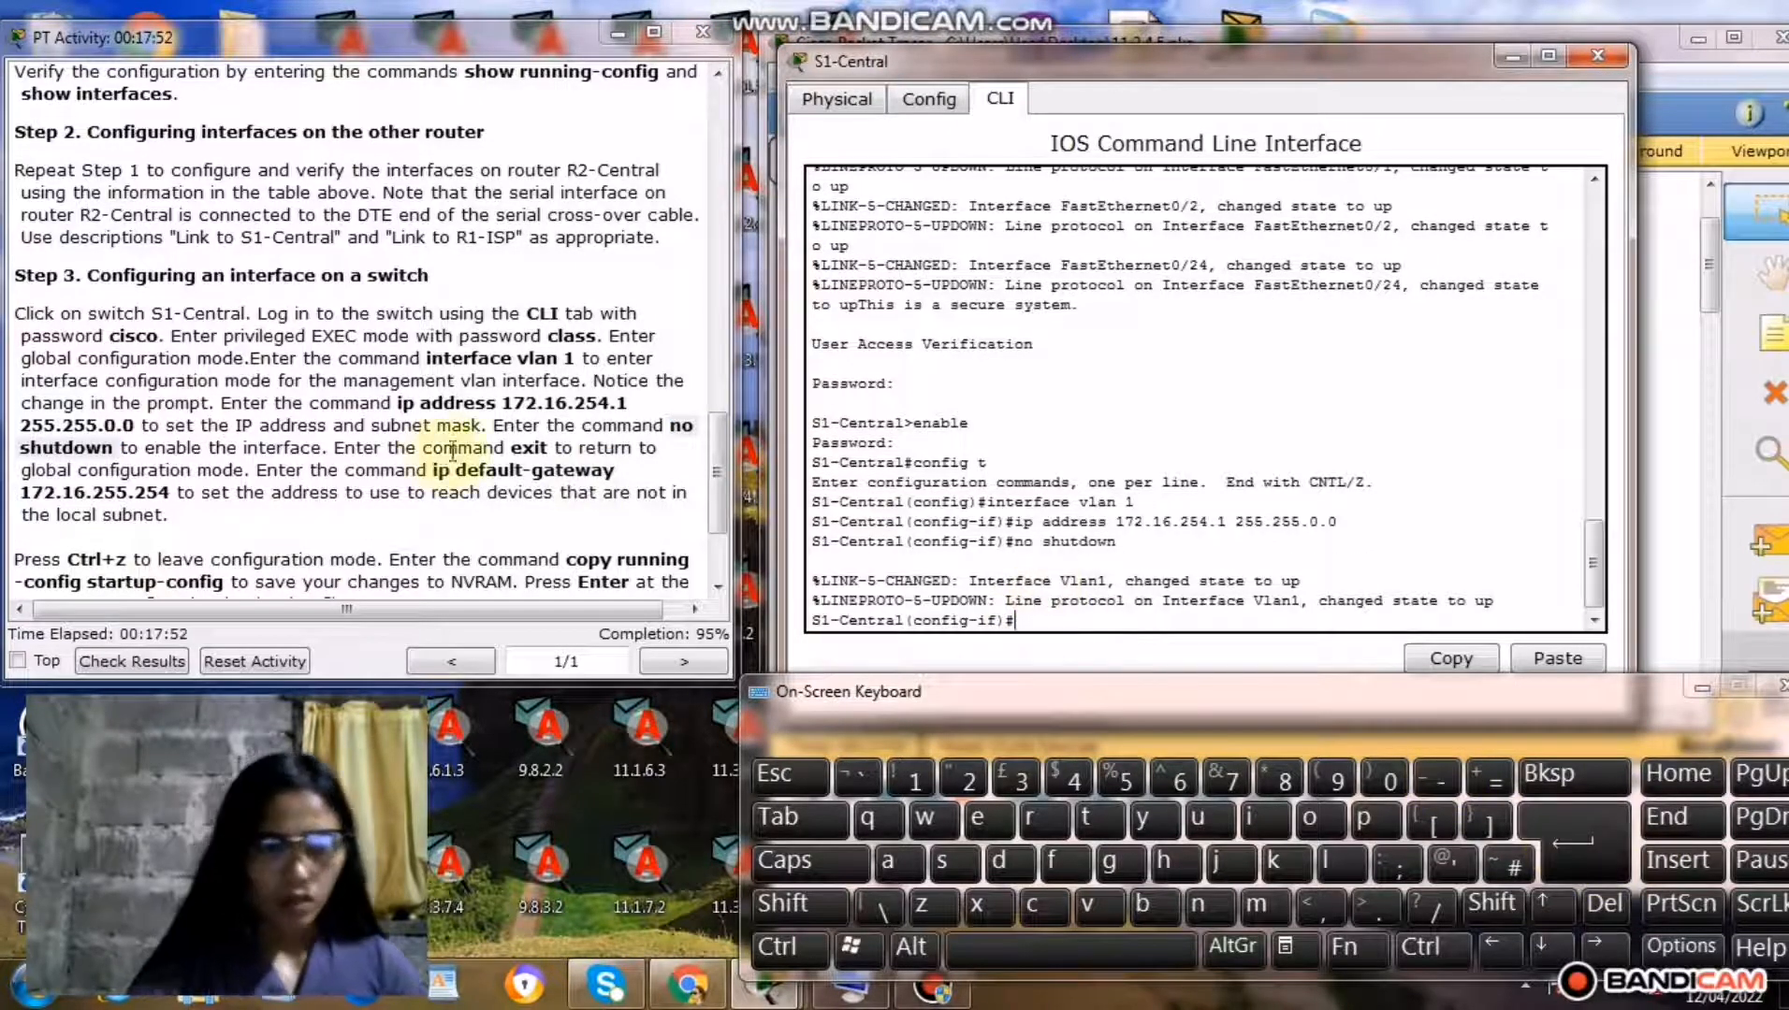
Copy the command exit from the Step 3 instructions and run it to return S1-Central to global configuration mode.
{"action": "left_click", "coordinate": [506, 451]}
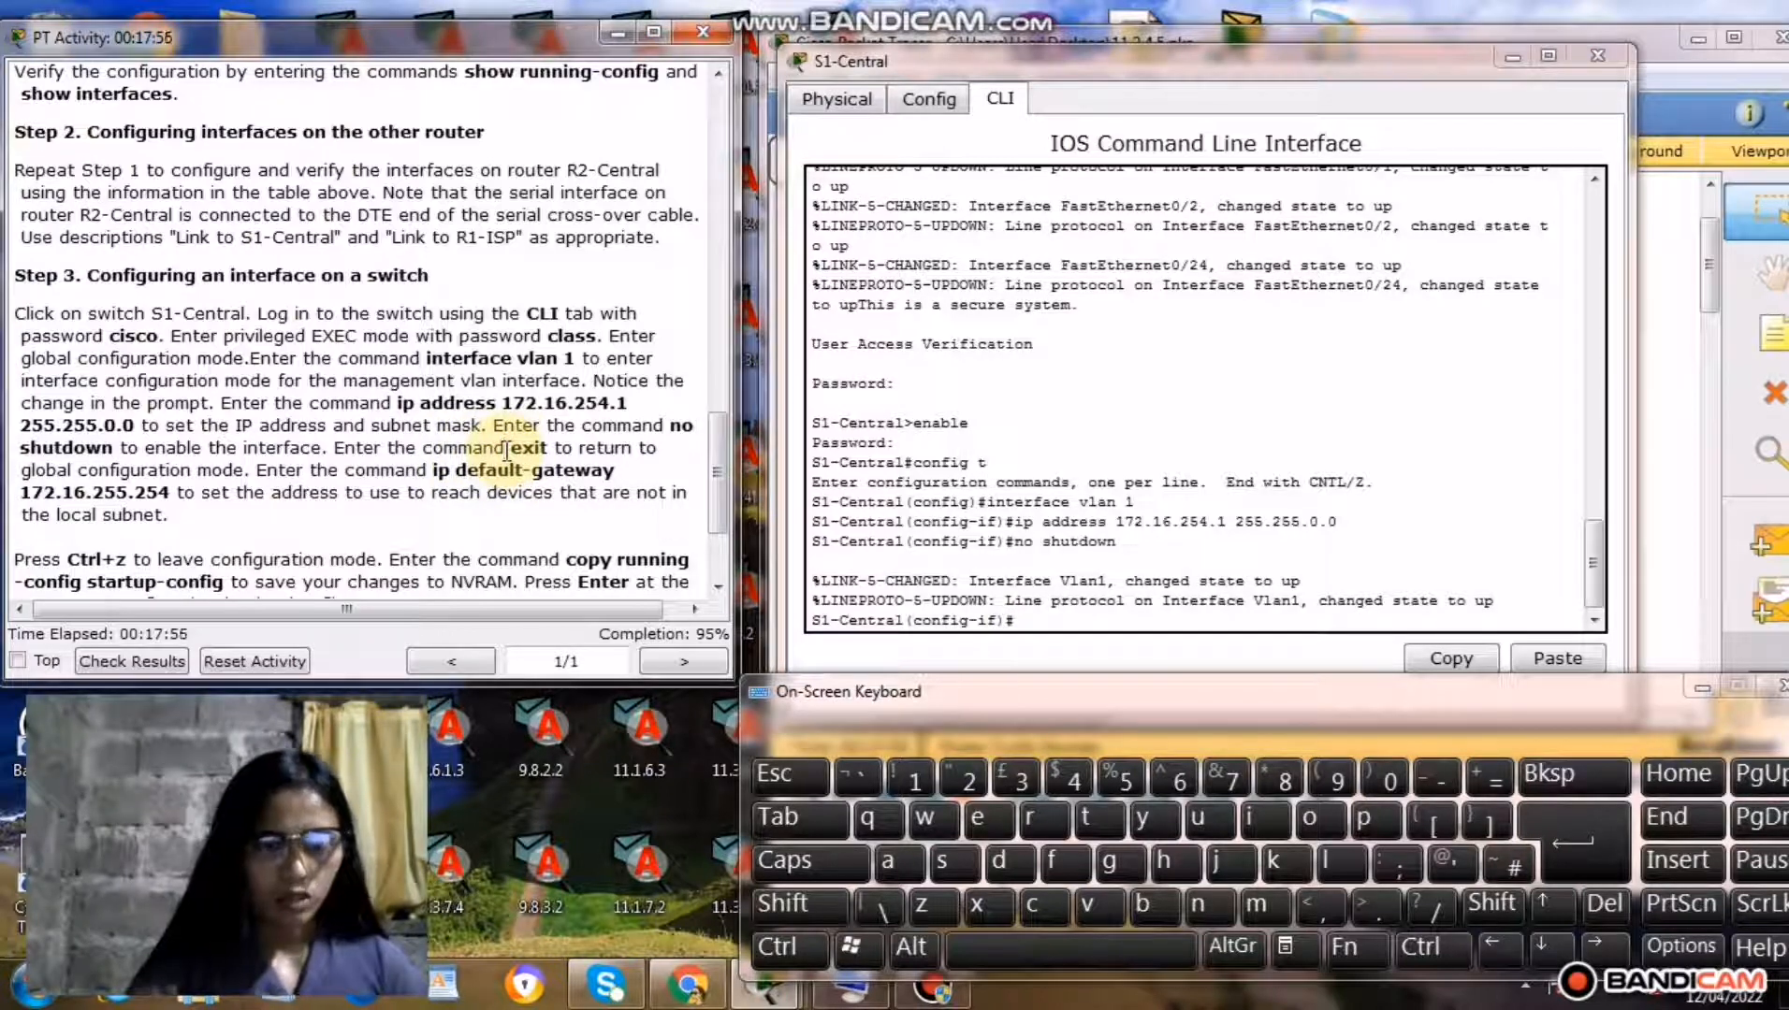
{"action": "left_click_drag", "start_coordinate": [513, 449], "coordinate": [550, 449]}
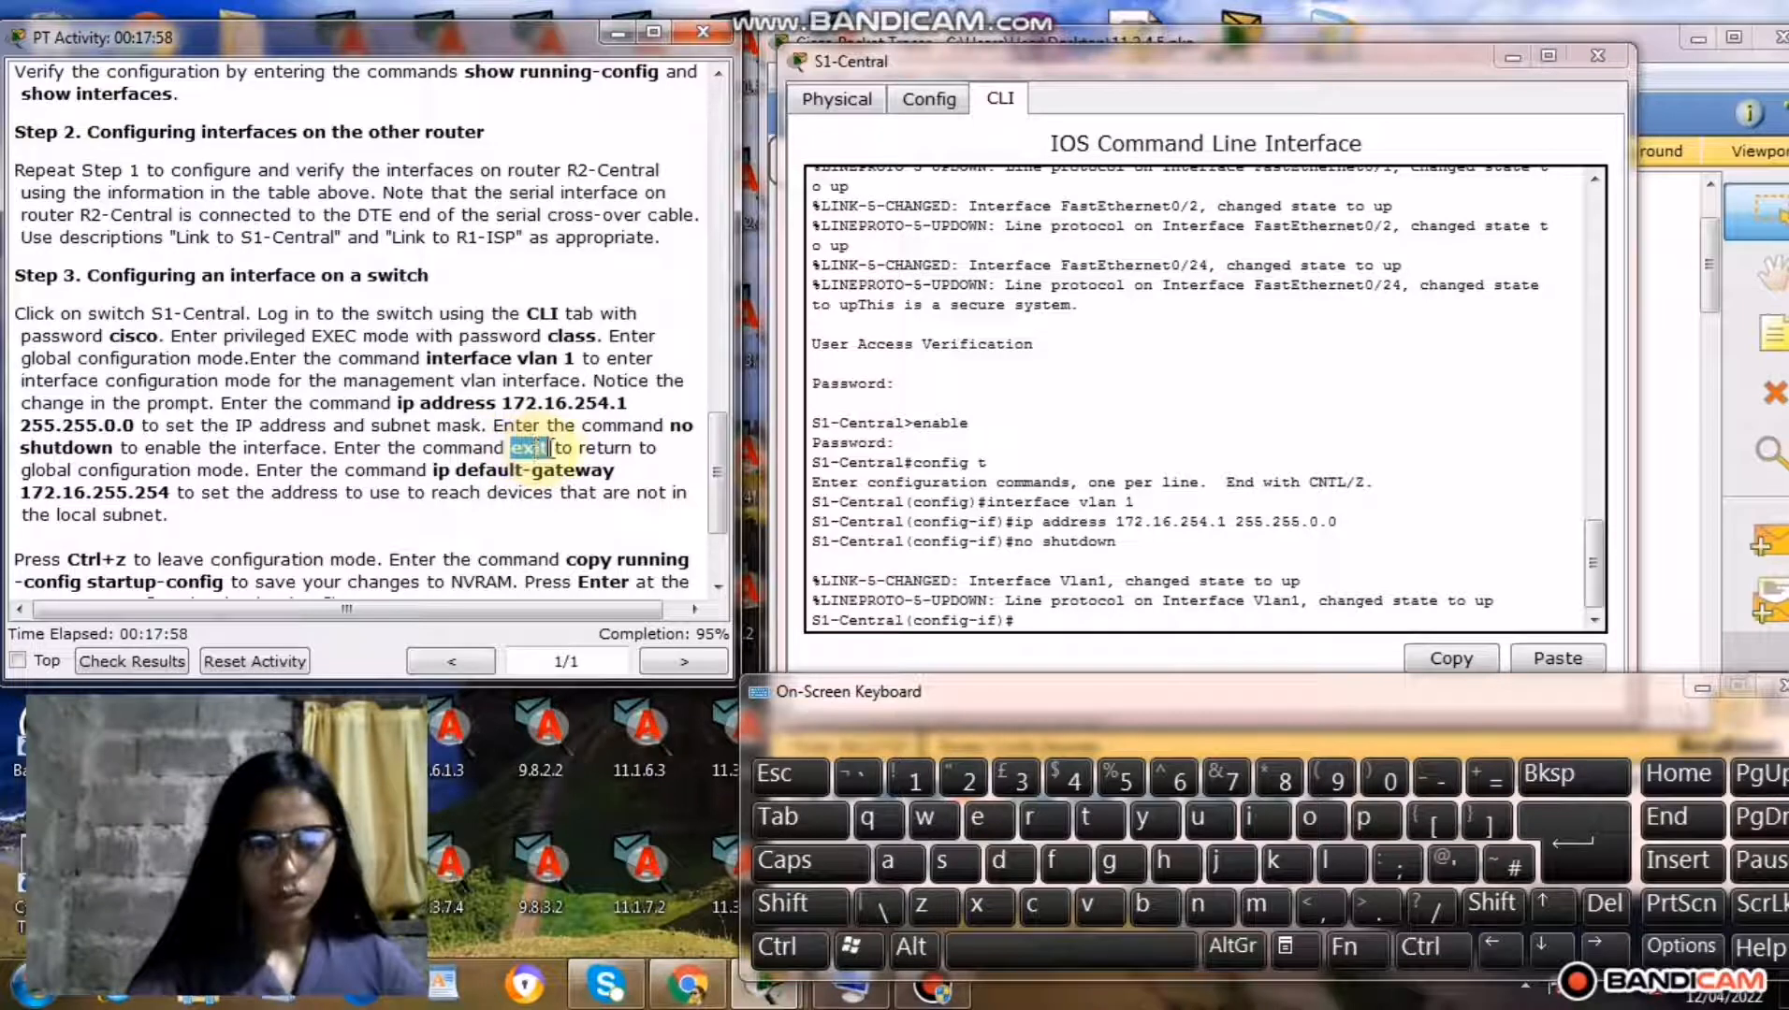
{"action": "right_click", "coordinate": [533, 453]}
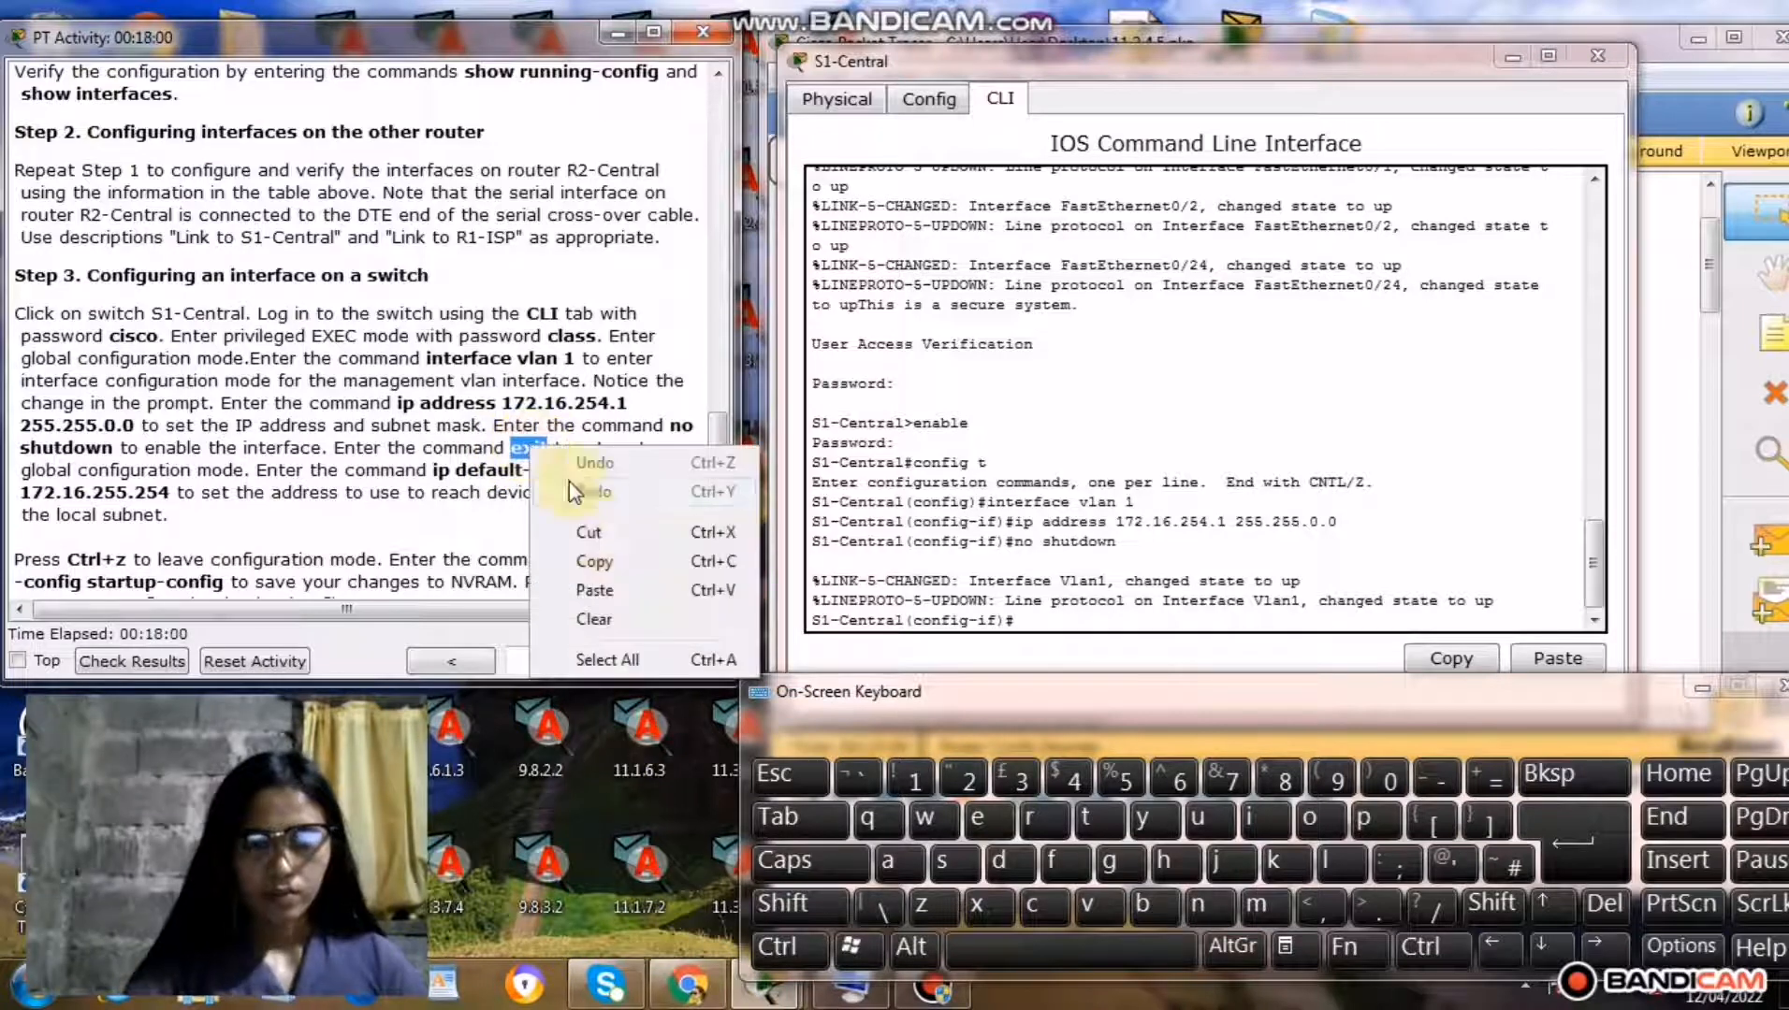
{"action": "left_click", "coordinate": [600, 562]}
{"action": "right_click", "coordinate": [1045, 617]}
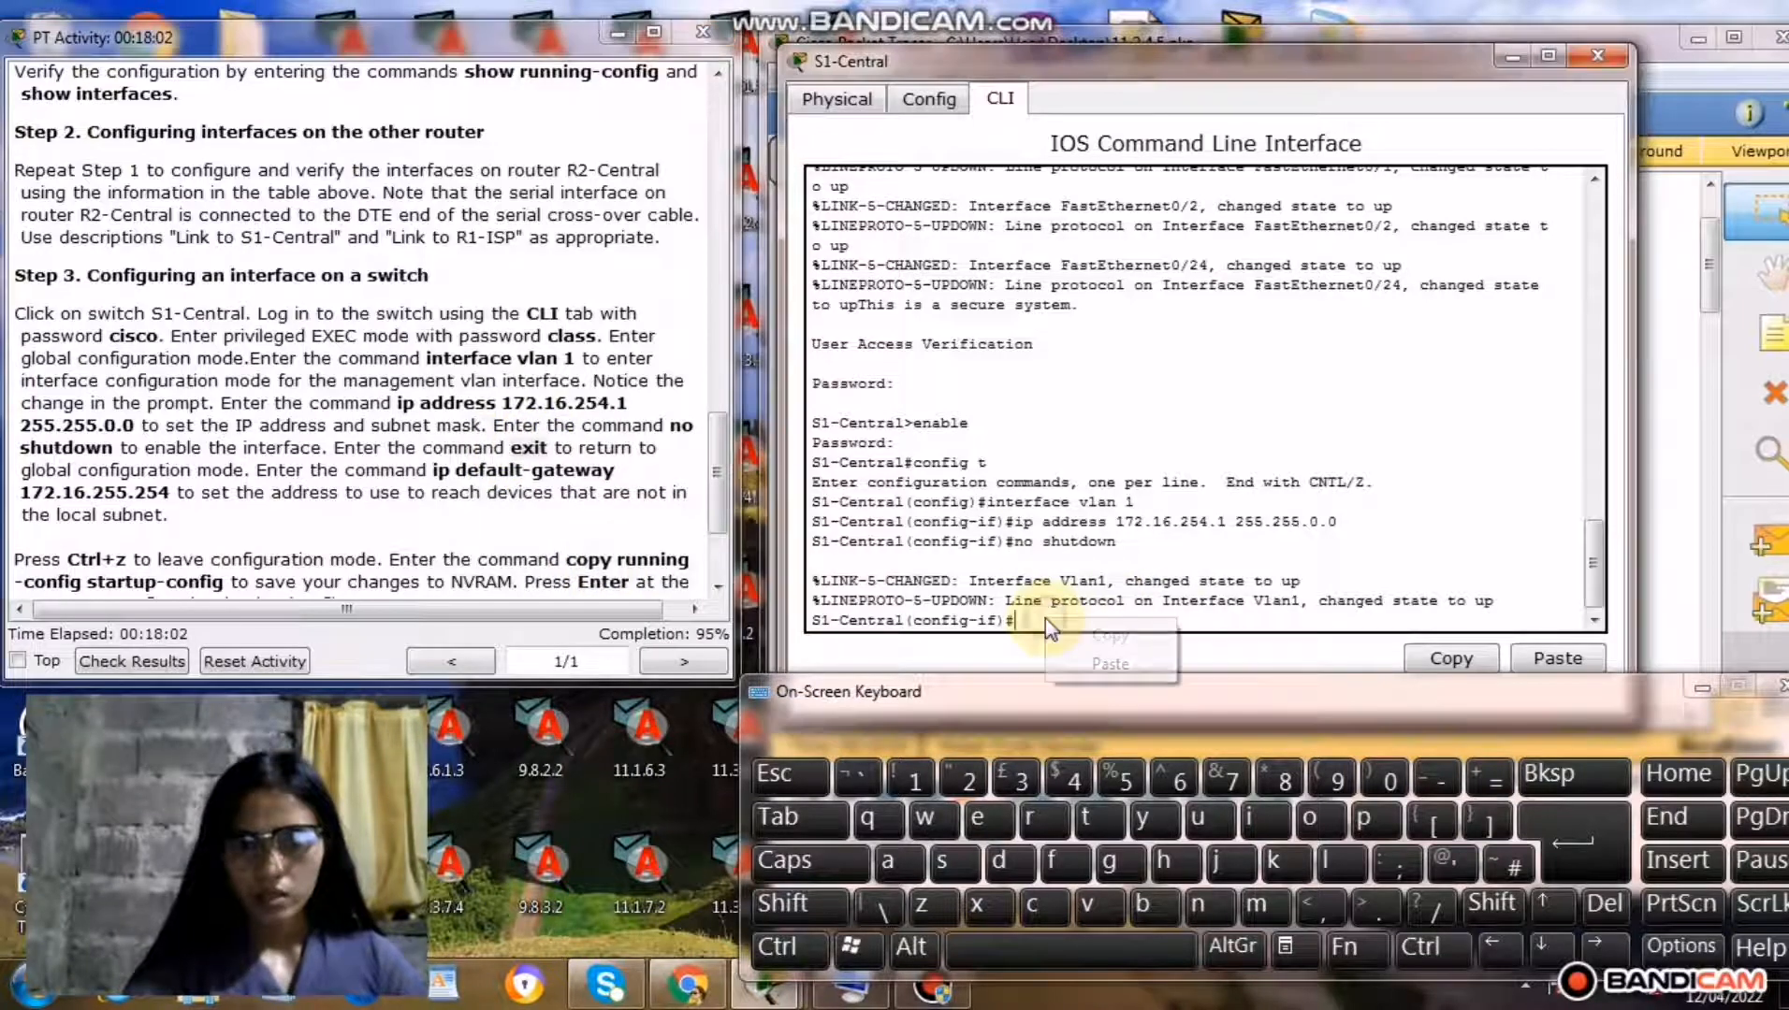
{"action": "left_click", "coordinate": [1092, 664]}
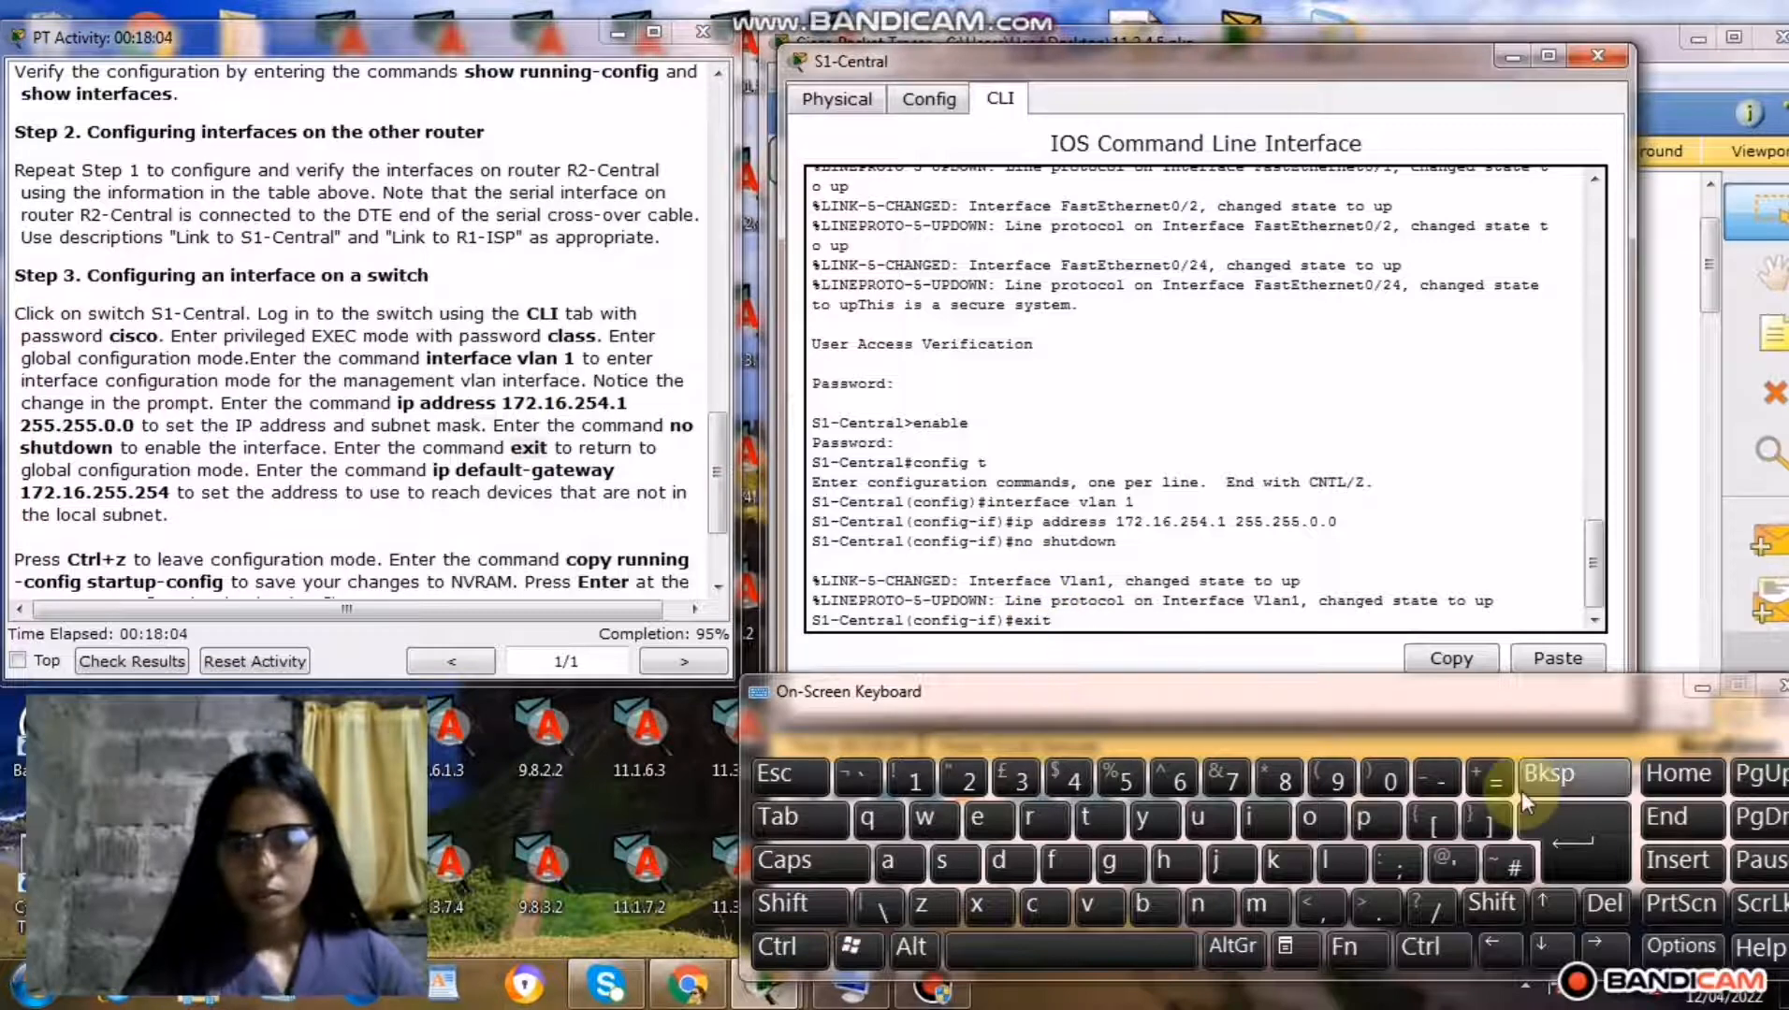
{"action": "left_click", "coordinate": [1567, 838]}
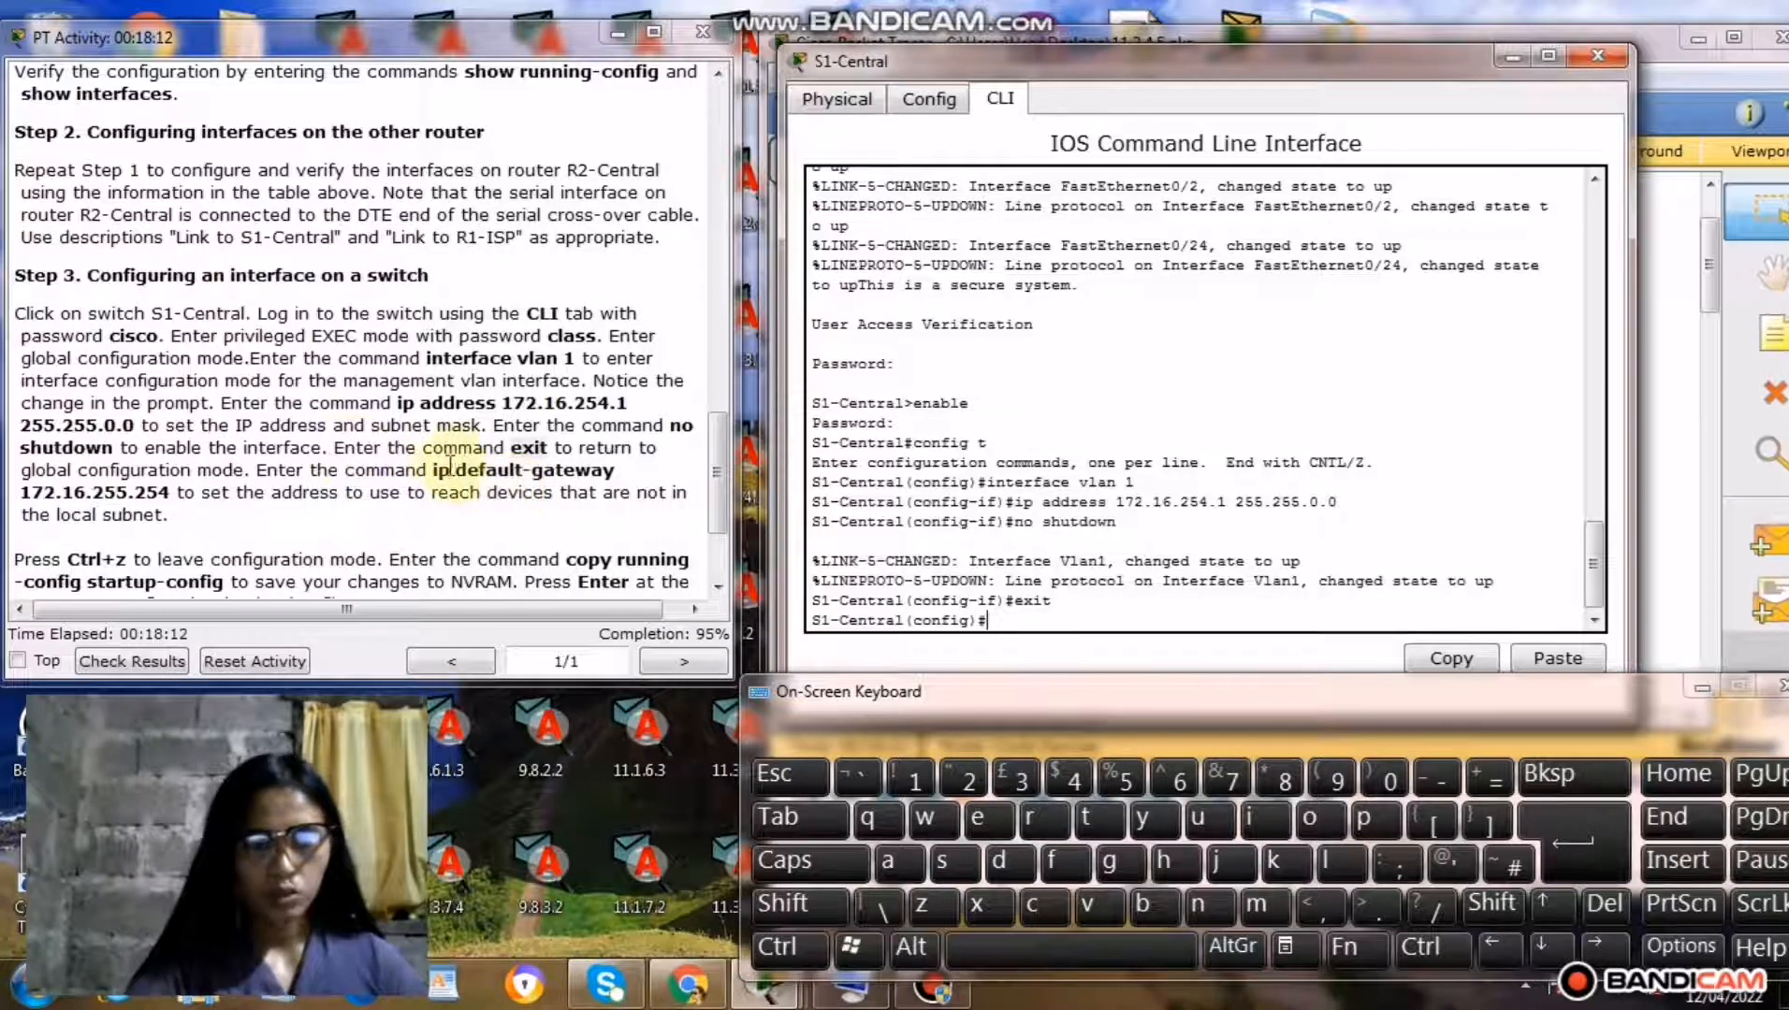
Copy the command ip default-gateway 172.16.255.254 from the Step 3 instructions and run it at S1-Central's global configuration prompt.
{"action": "left_click_drag", "start_coordinate": [433, 471], "coordinate": [175, 498]}
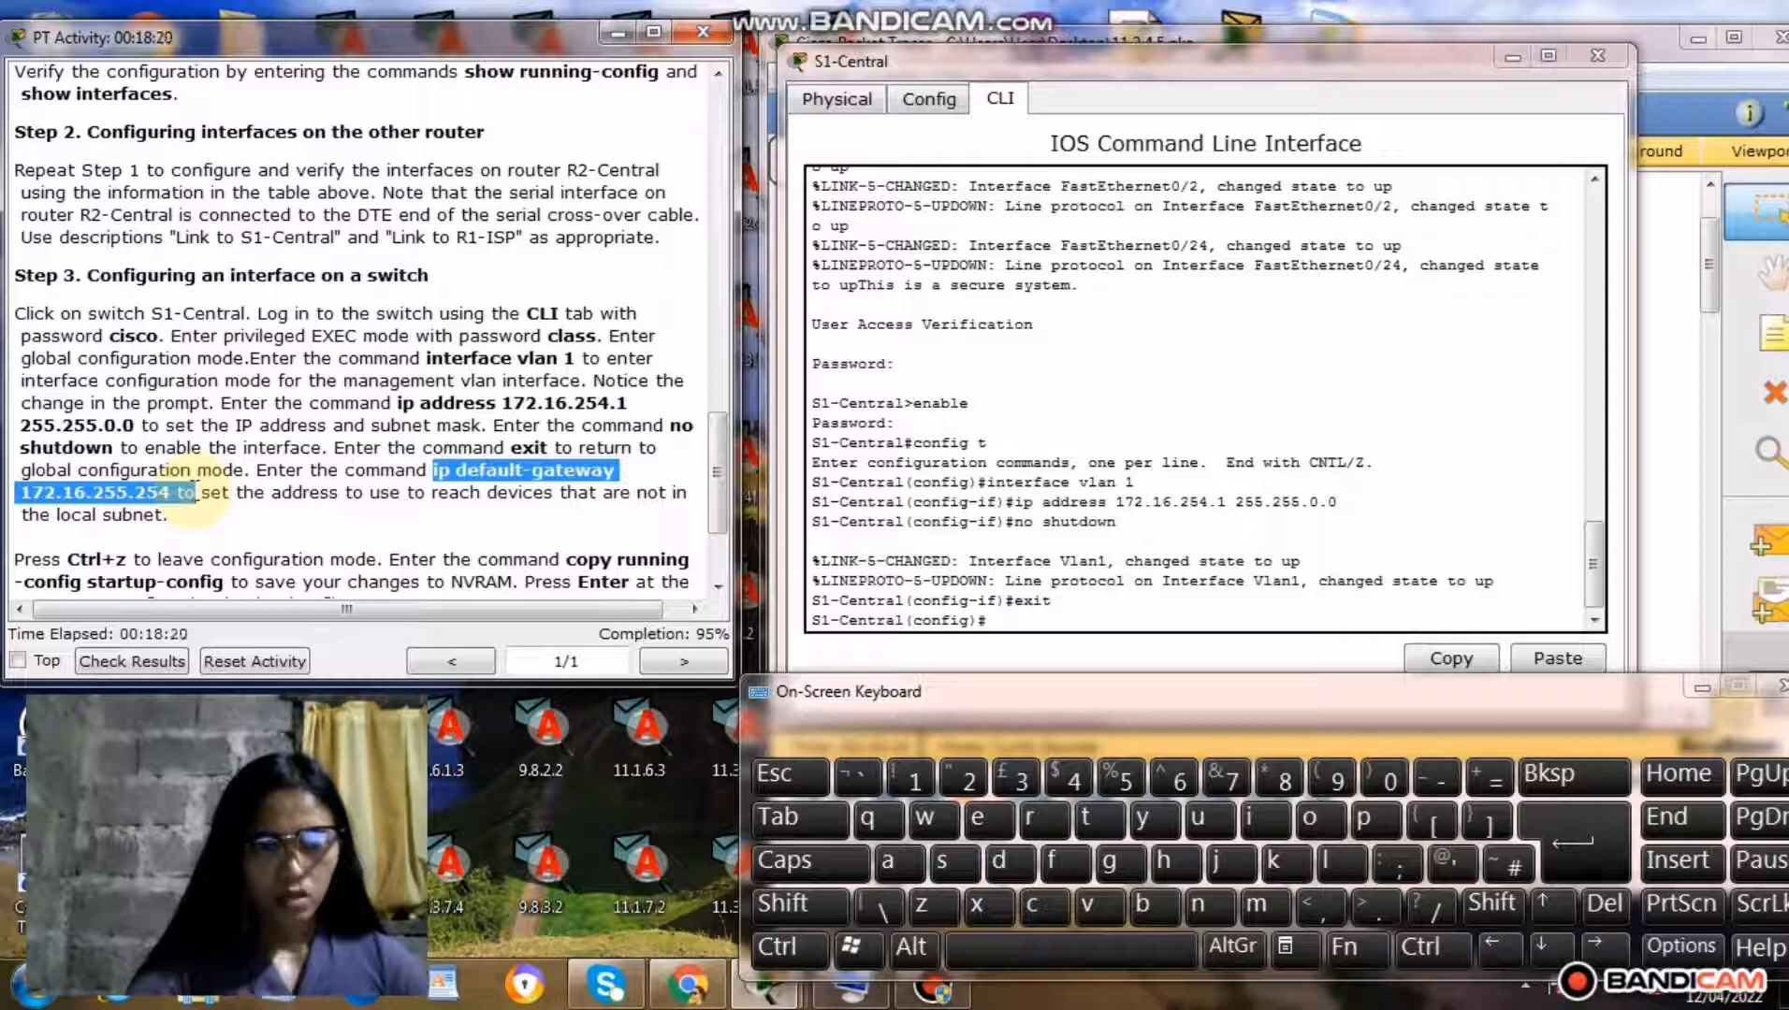
{"action": "left_click_drag", "start_coordinate": [198, 493], "coordinate": [150, 488]}
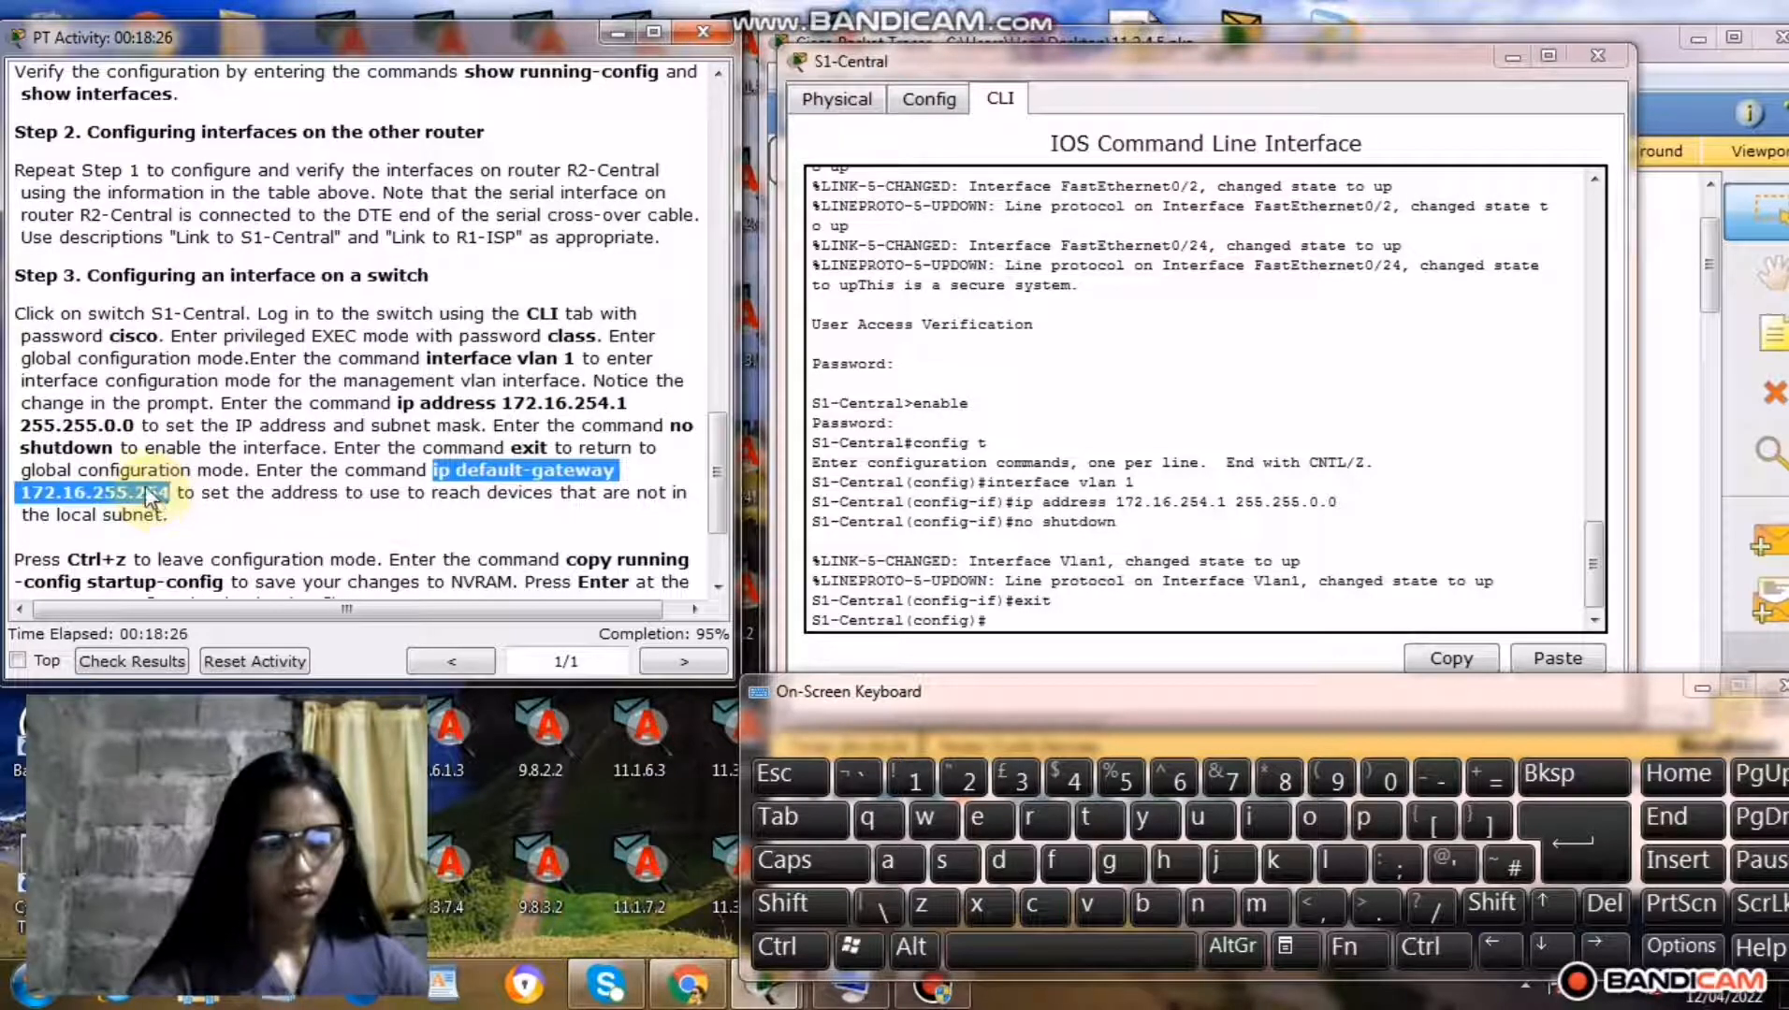
{"action": "right_click", "coordinate": [150, 493]}
{"action": "left_click", "coordinate": [234, 604]}
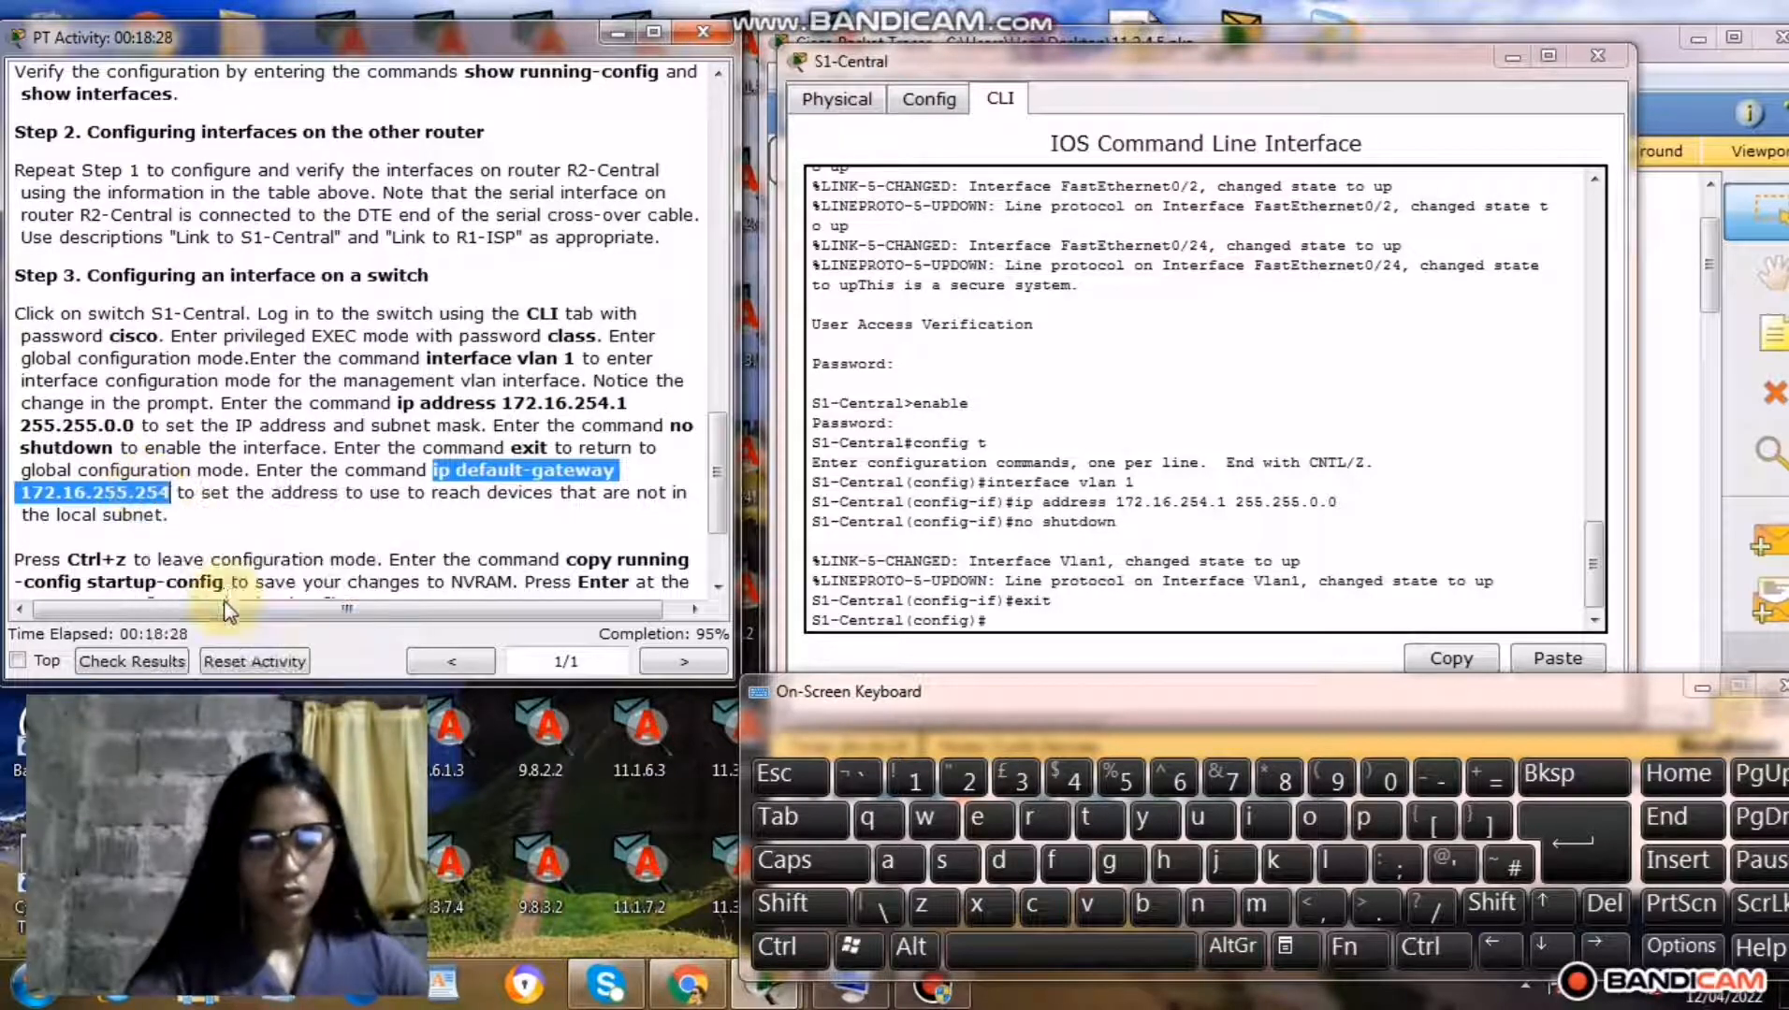
{"action": "left_click", "coordinate": [1003, 617]}
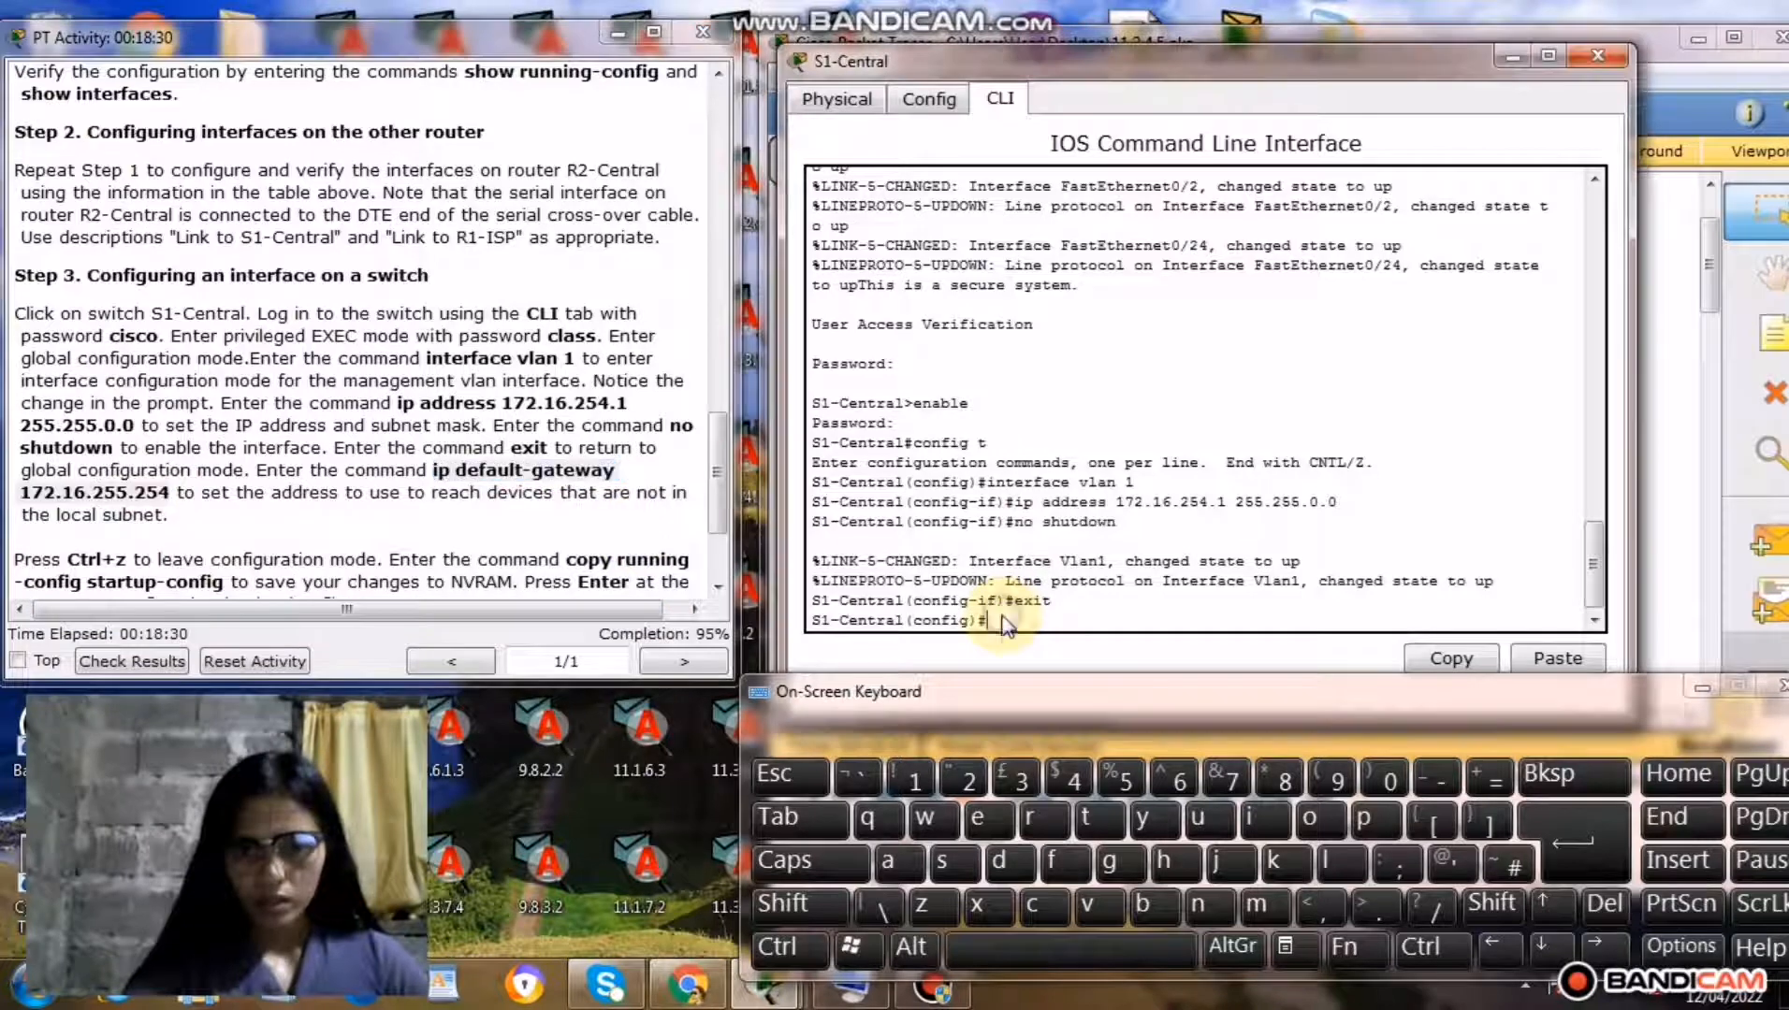
{"action": "right_click", "coordinate": [1007, 619]}
{"action": "left_click", "coordinate": [1066, 666]}
{"action": "left_click", "coordinate": [1553, 842]}
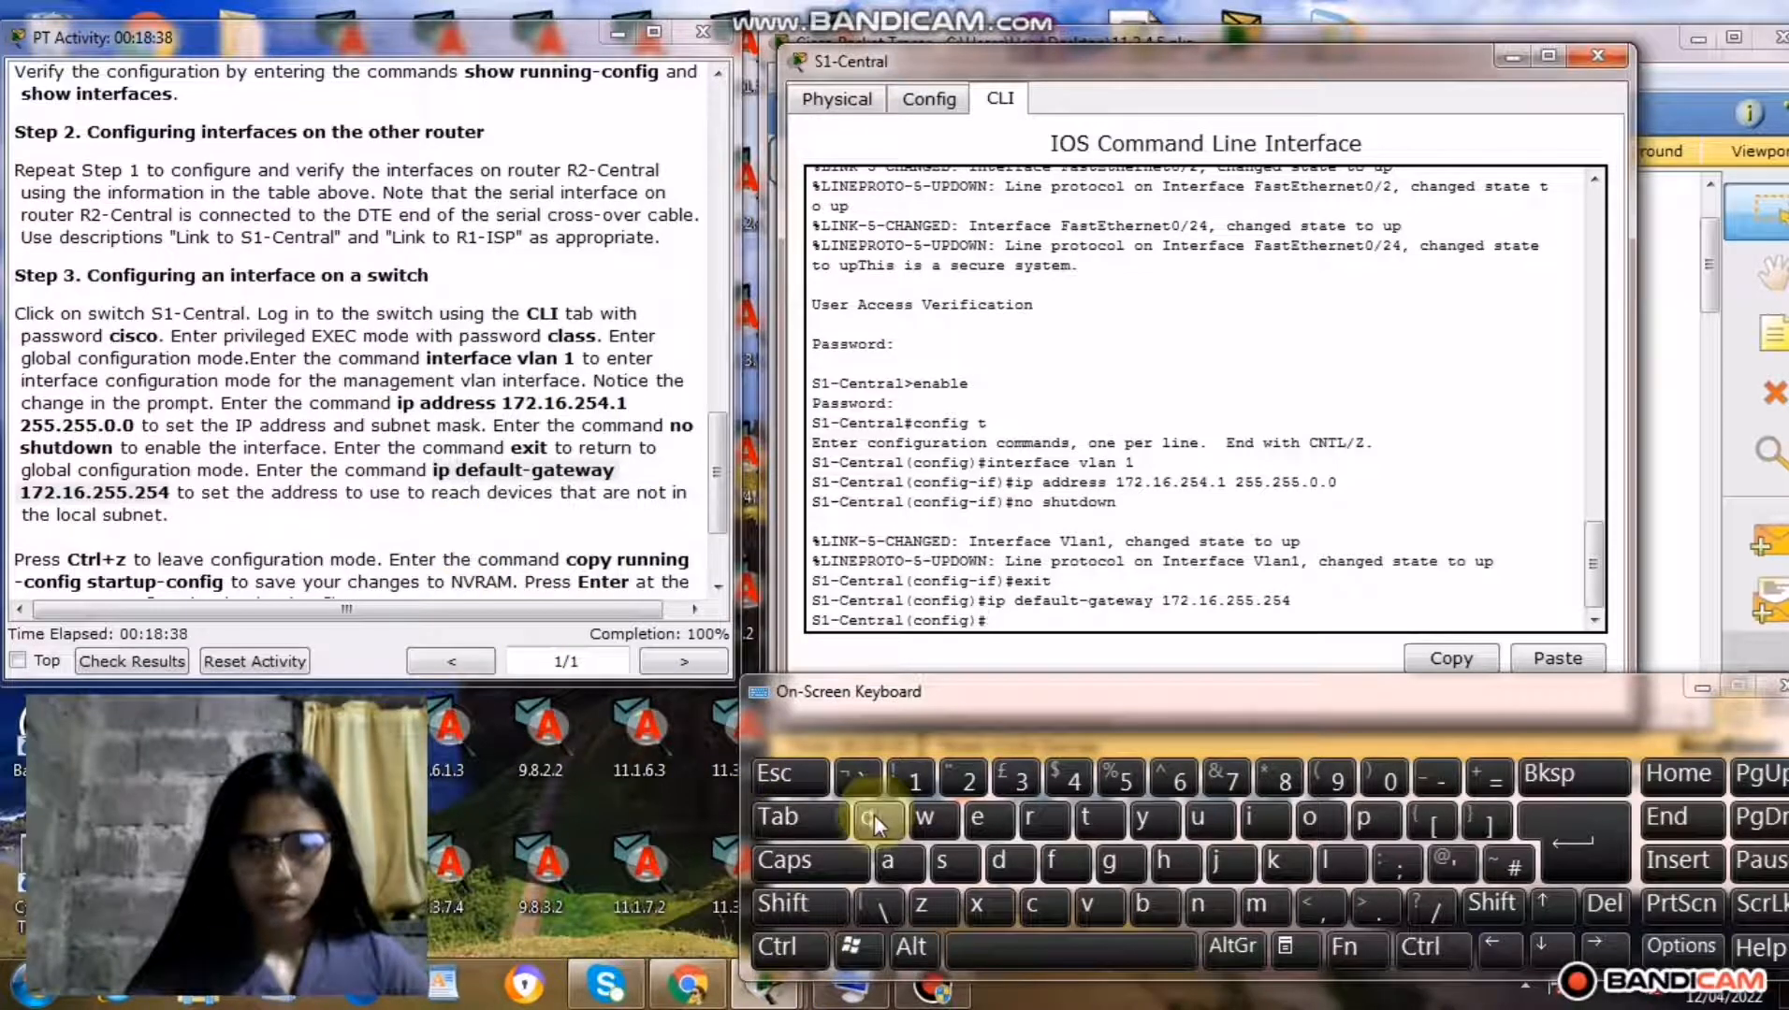
Leave configuration mode and save with the copied command copy running-config startup-config, accepting the default destination filename.
{"action": "left_click", "coordinate": [794, 949]}
{"action": "left_click", "coordinate": [922, 906]}
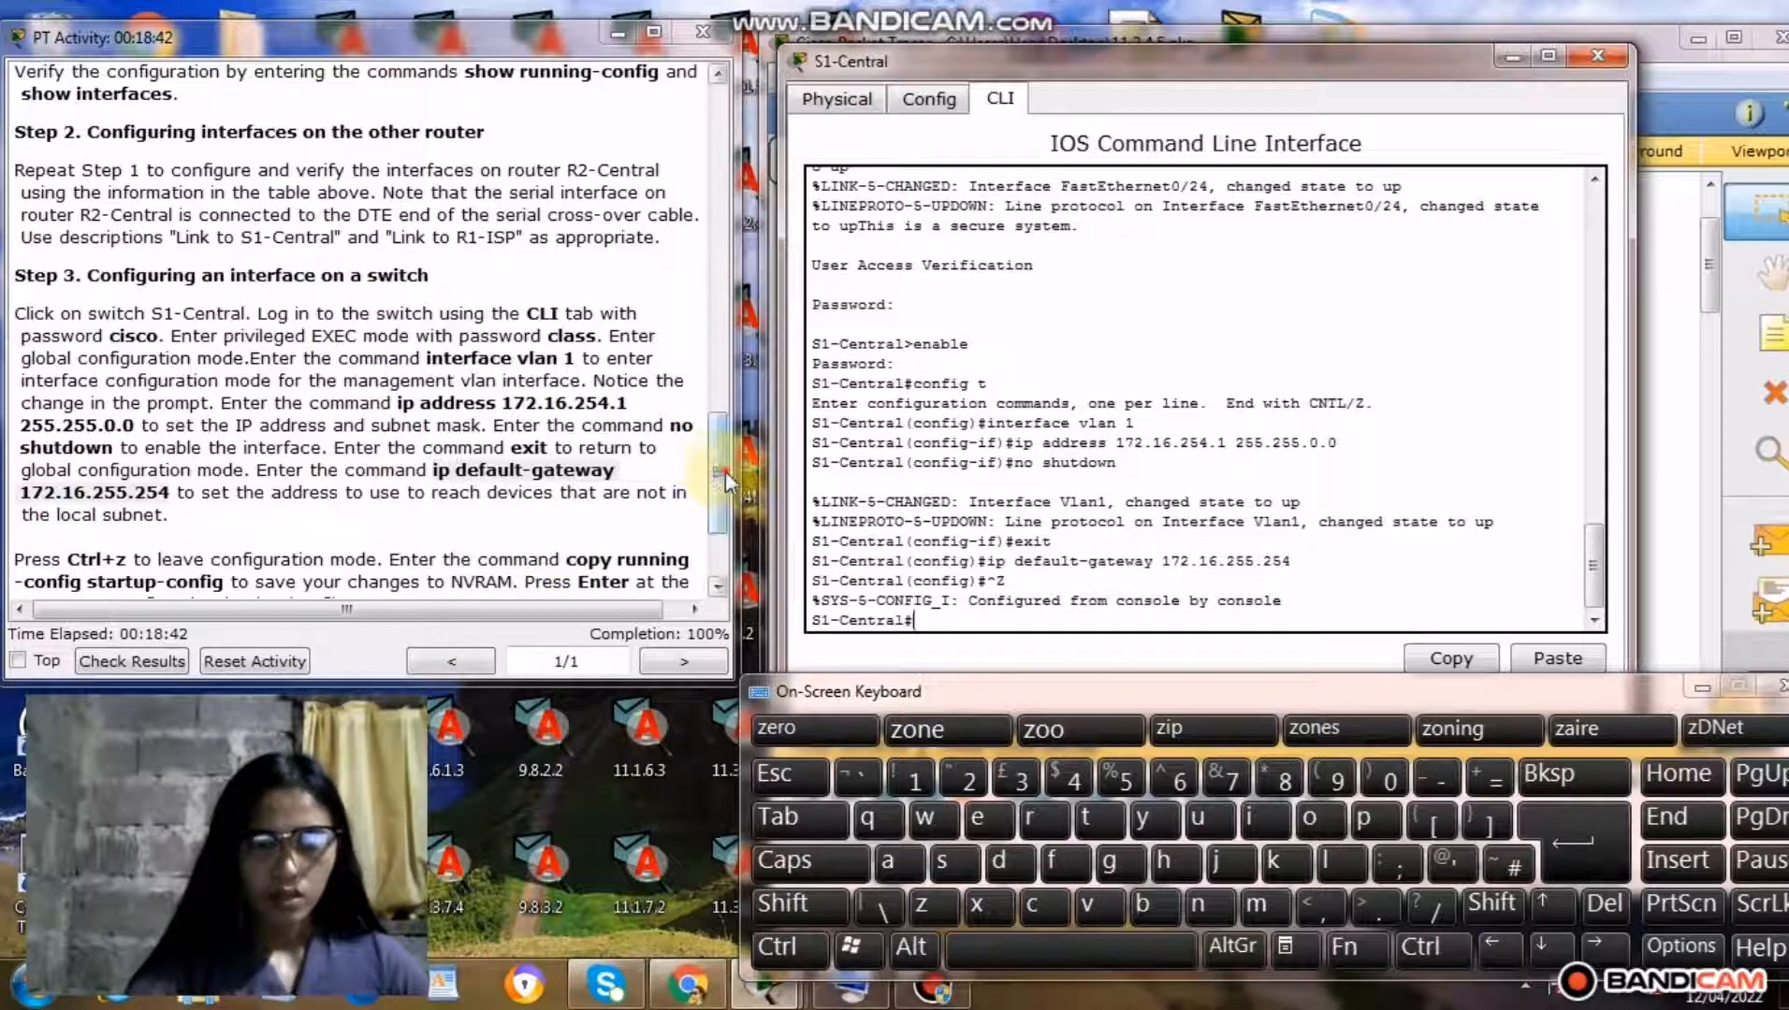
{"action": "left_click_drag", "start_coordinate": [719, 474], "coordinate": [721, 514]}
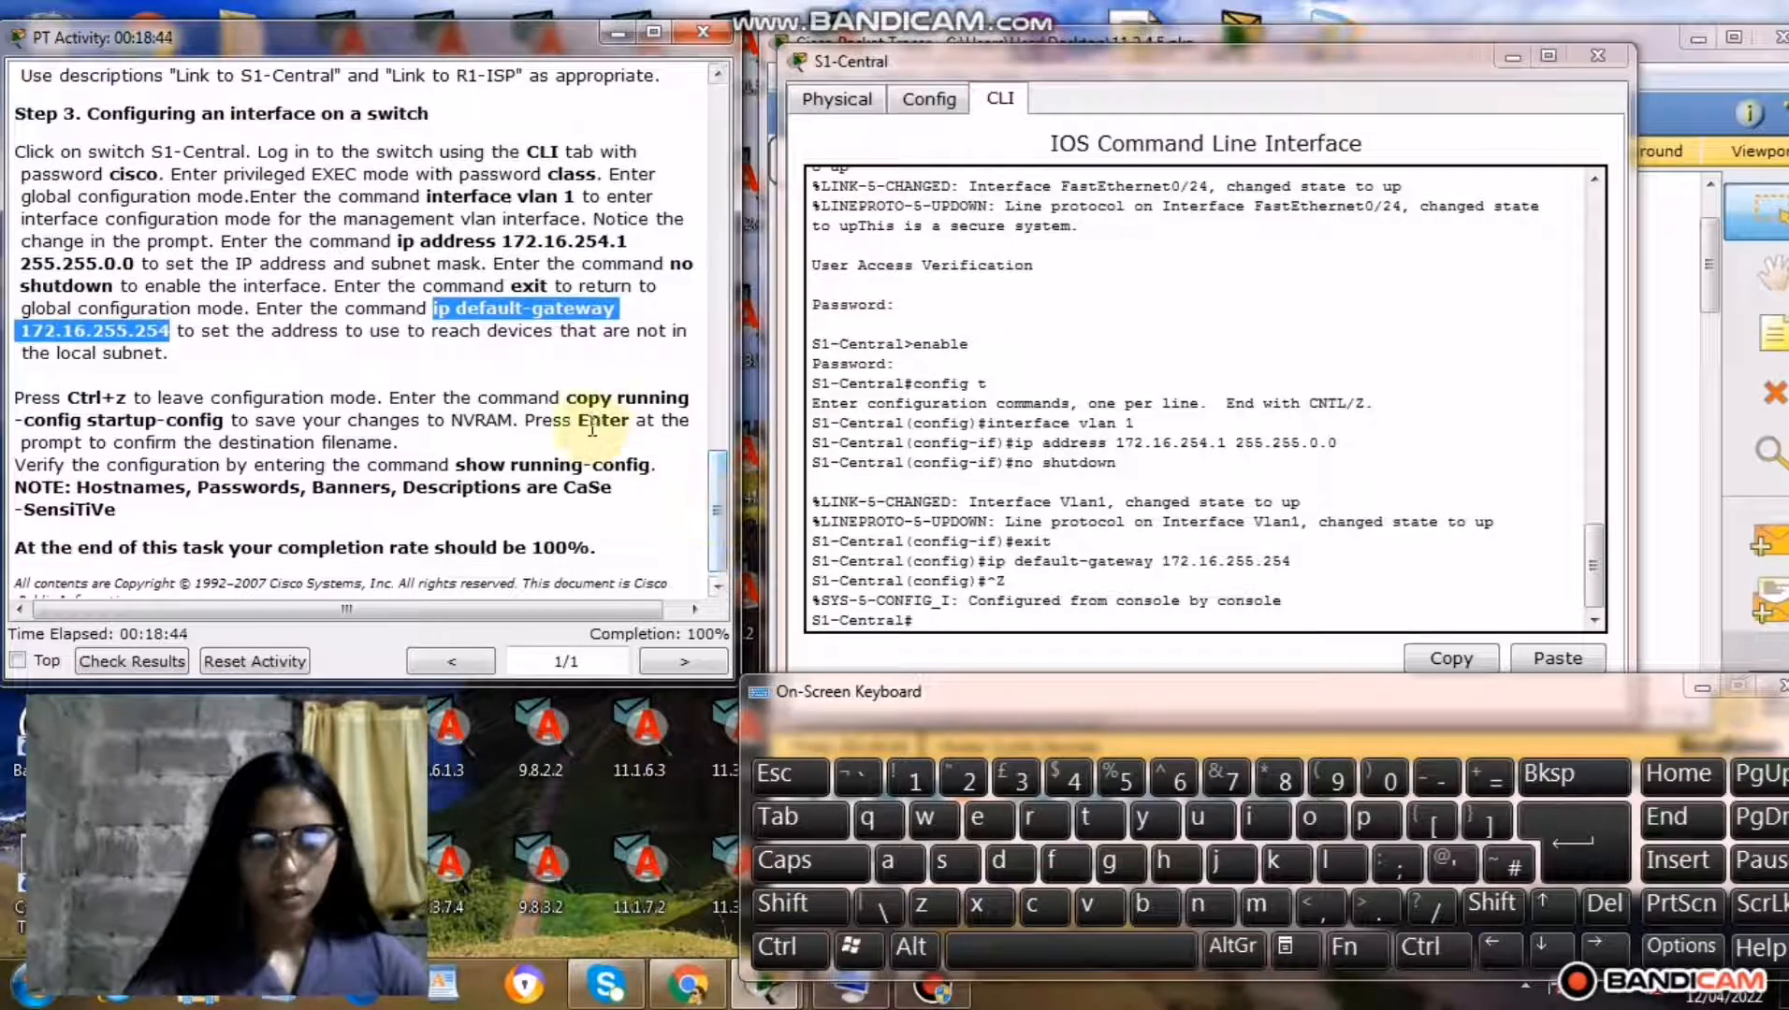
{"action": "left_click_drag", "start_coordinate": [573, 402], "coordinate": [234, 419]}
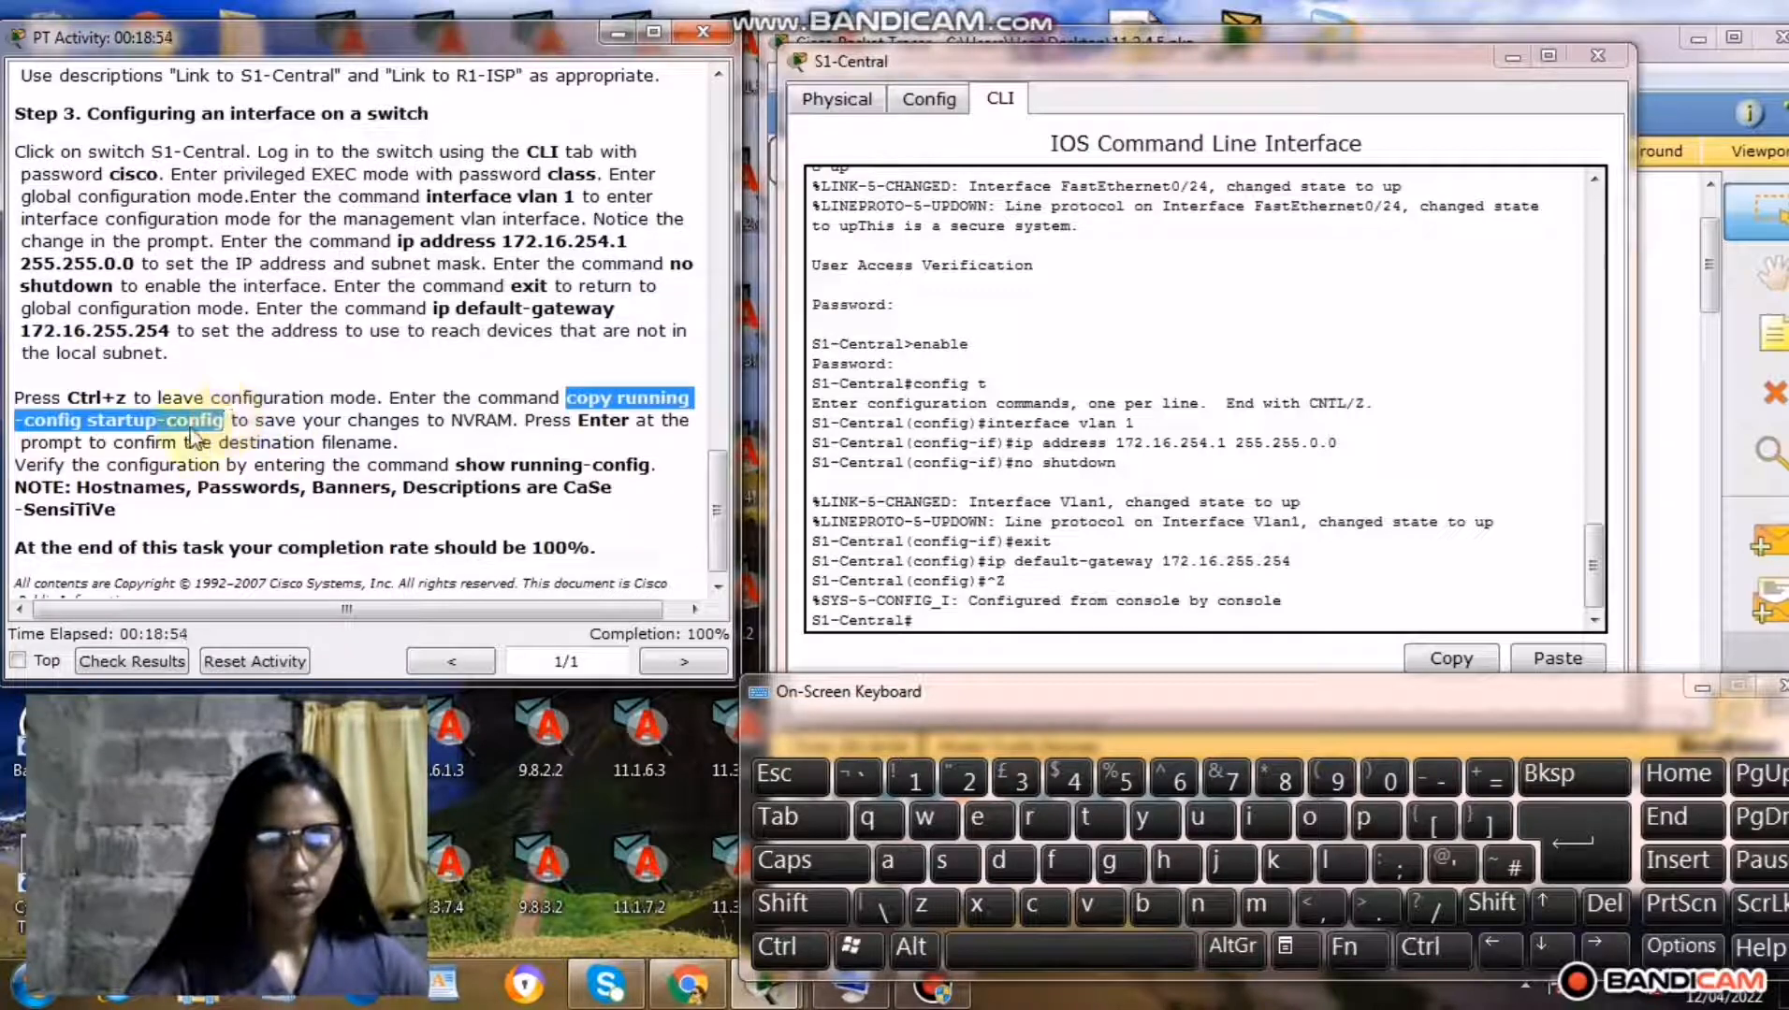
{"action": "right_click", "coordinate": [192, 426]}
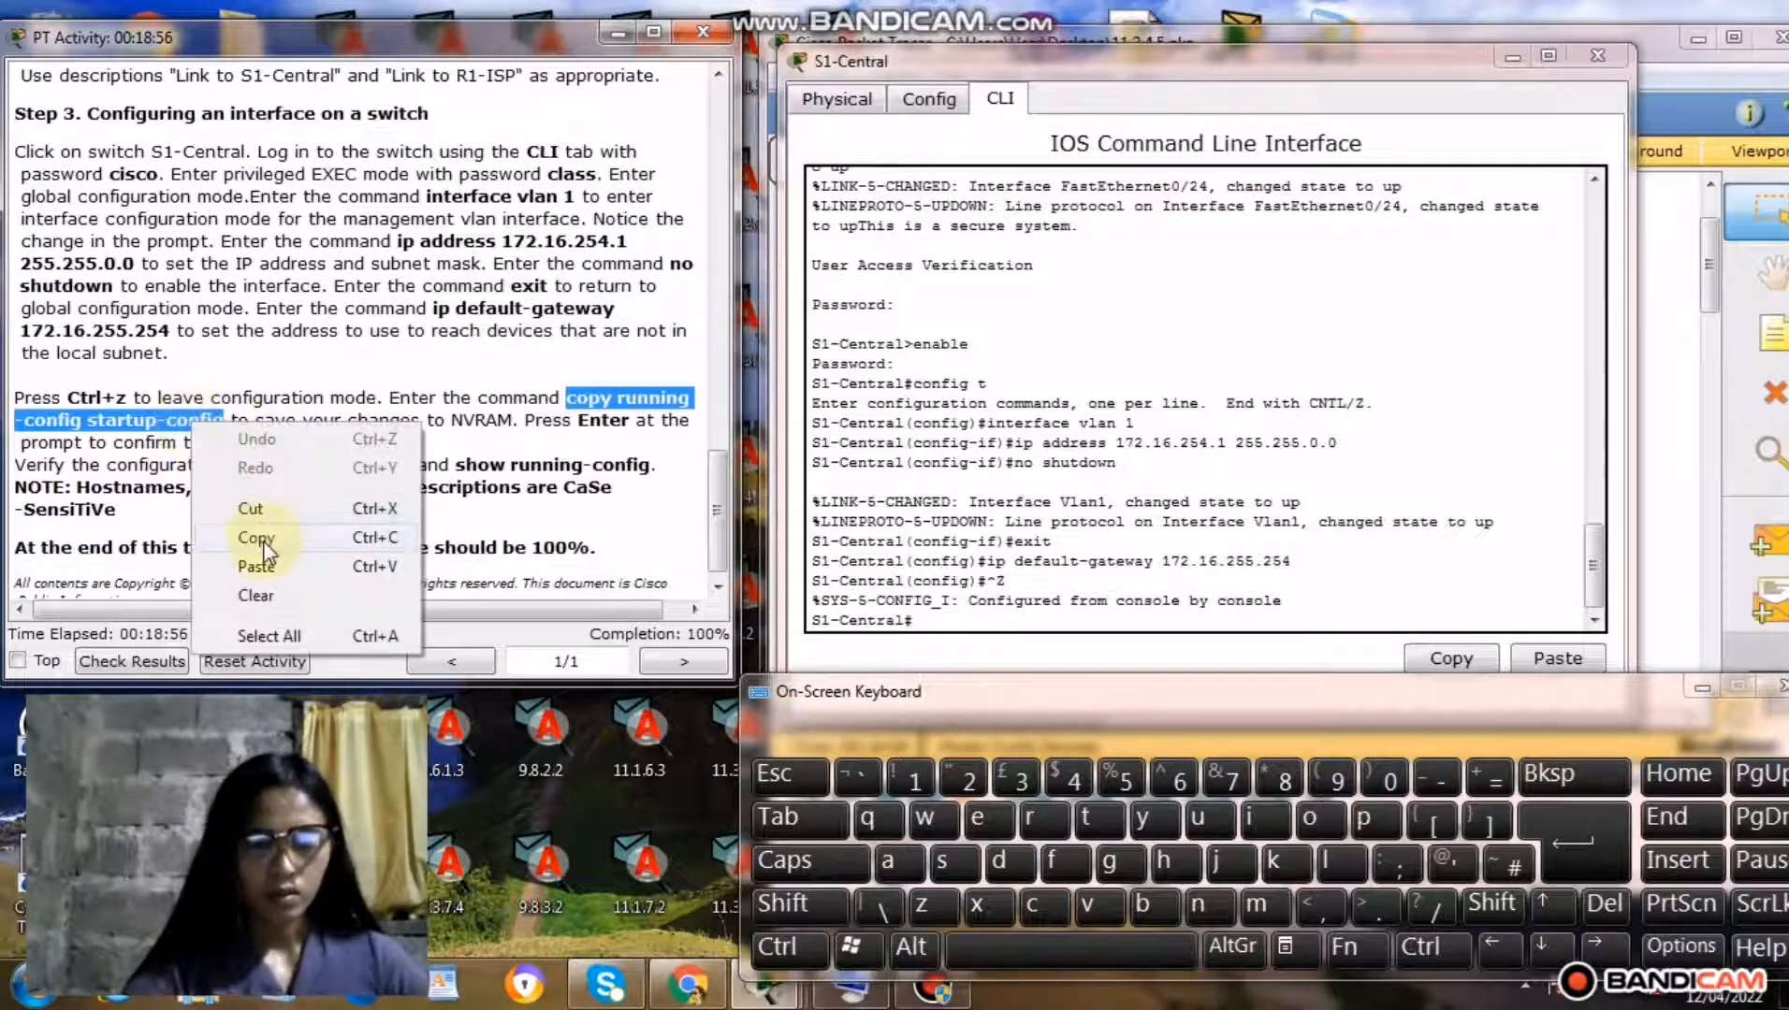
{"action": "left_click", "coordinate": [268, 545]}
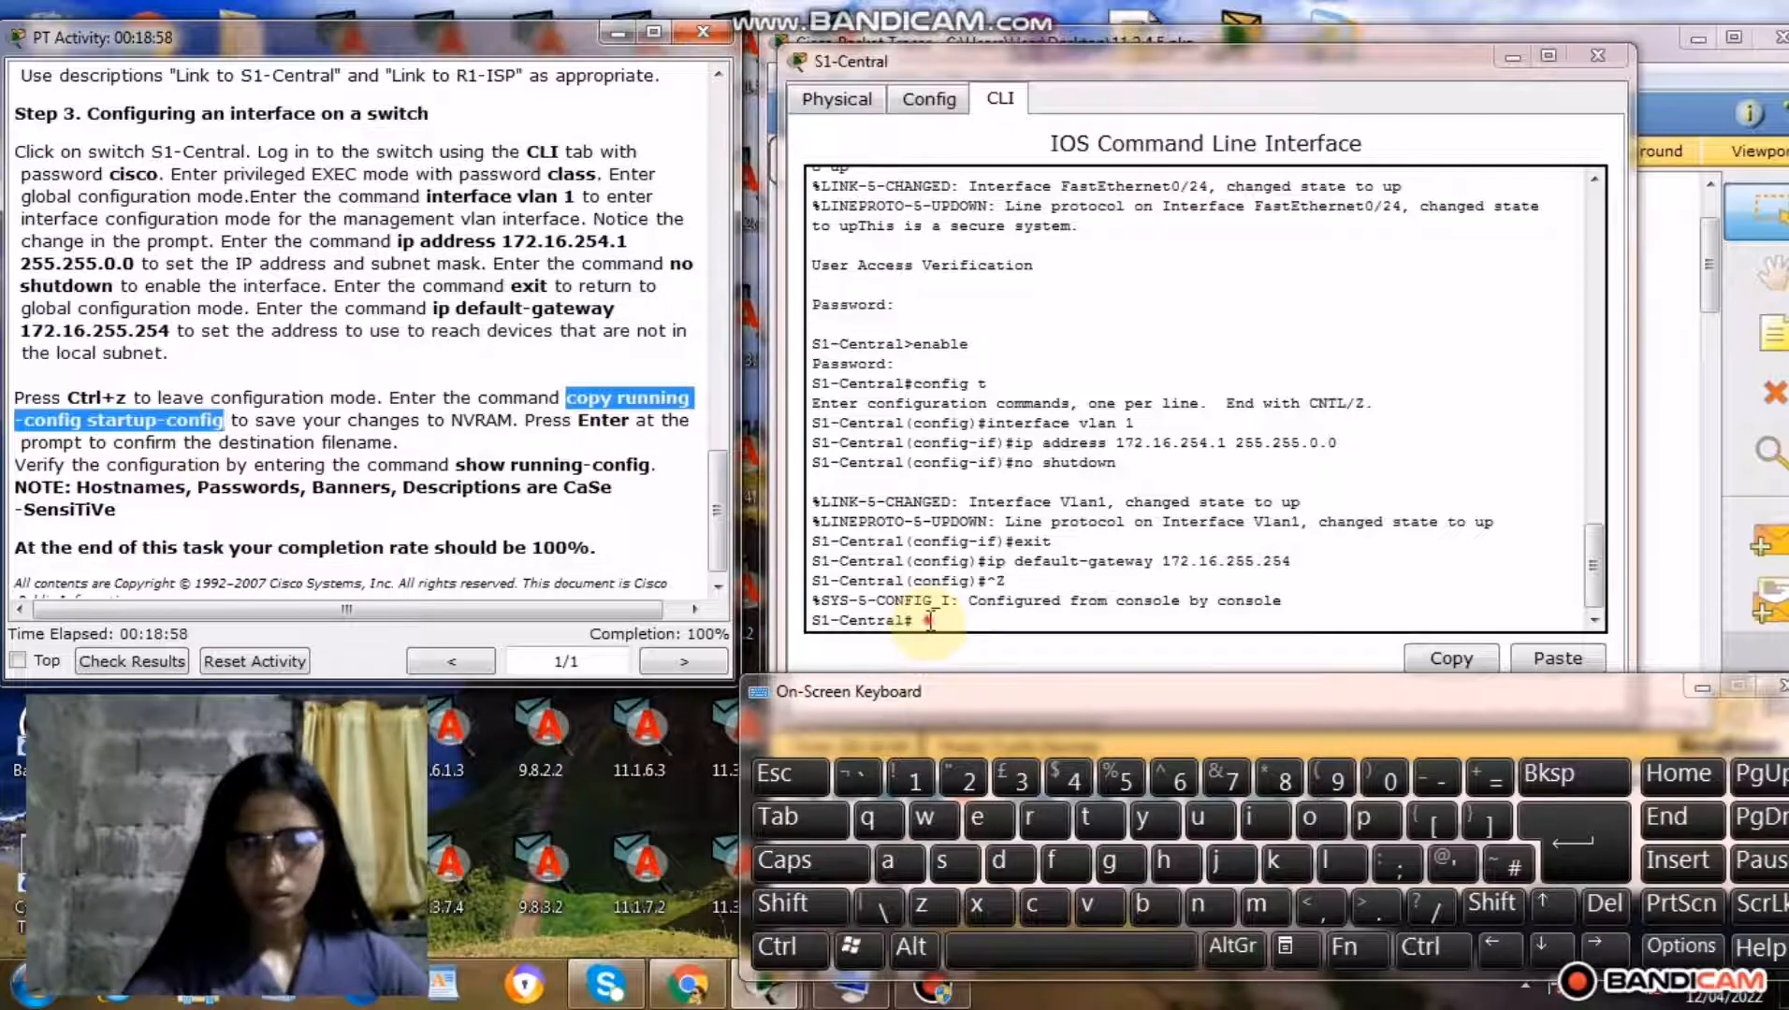
{"action": "right_click", "coordinate": [929, 621]}
{"action": "left_click", "coordinate": [984, 670]}
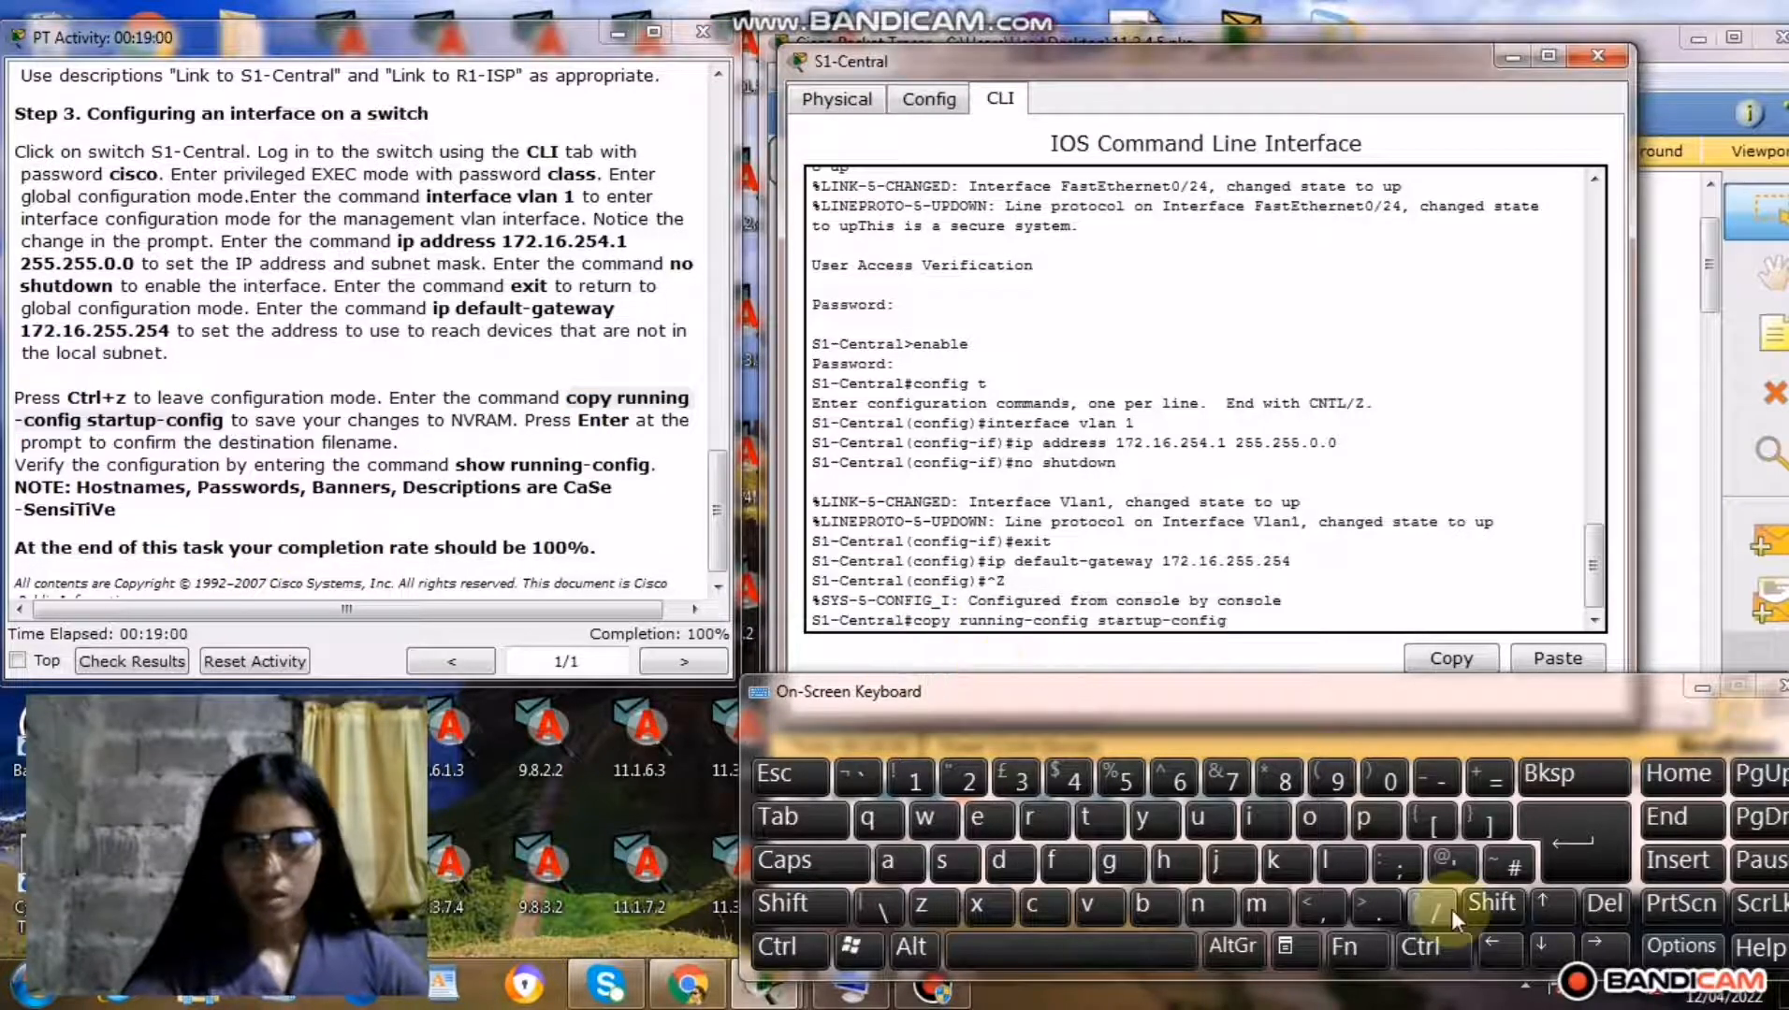
{"action": "left_click", "coordinate": [1574, 855]}
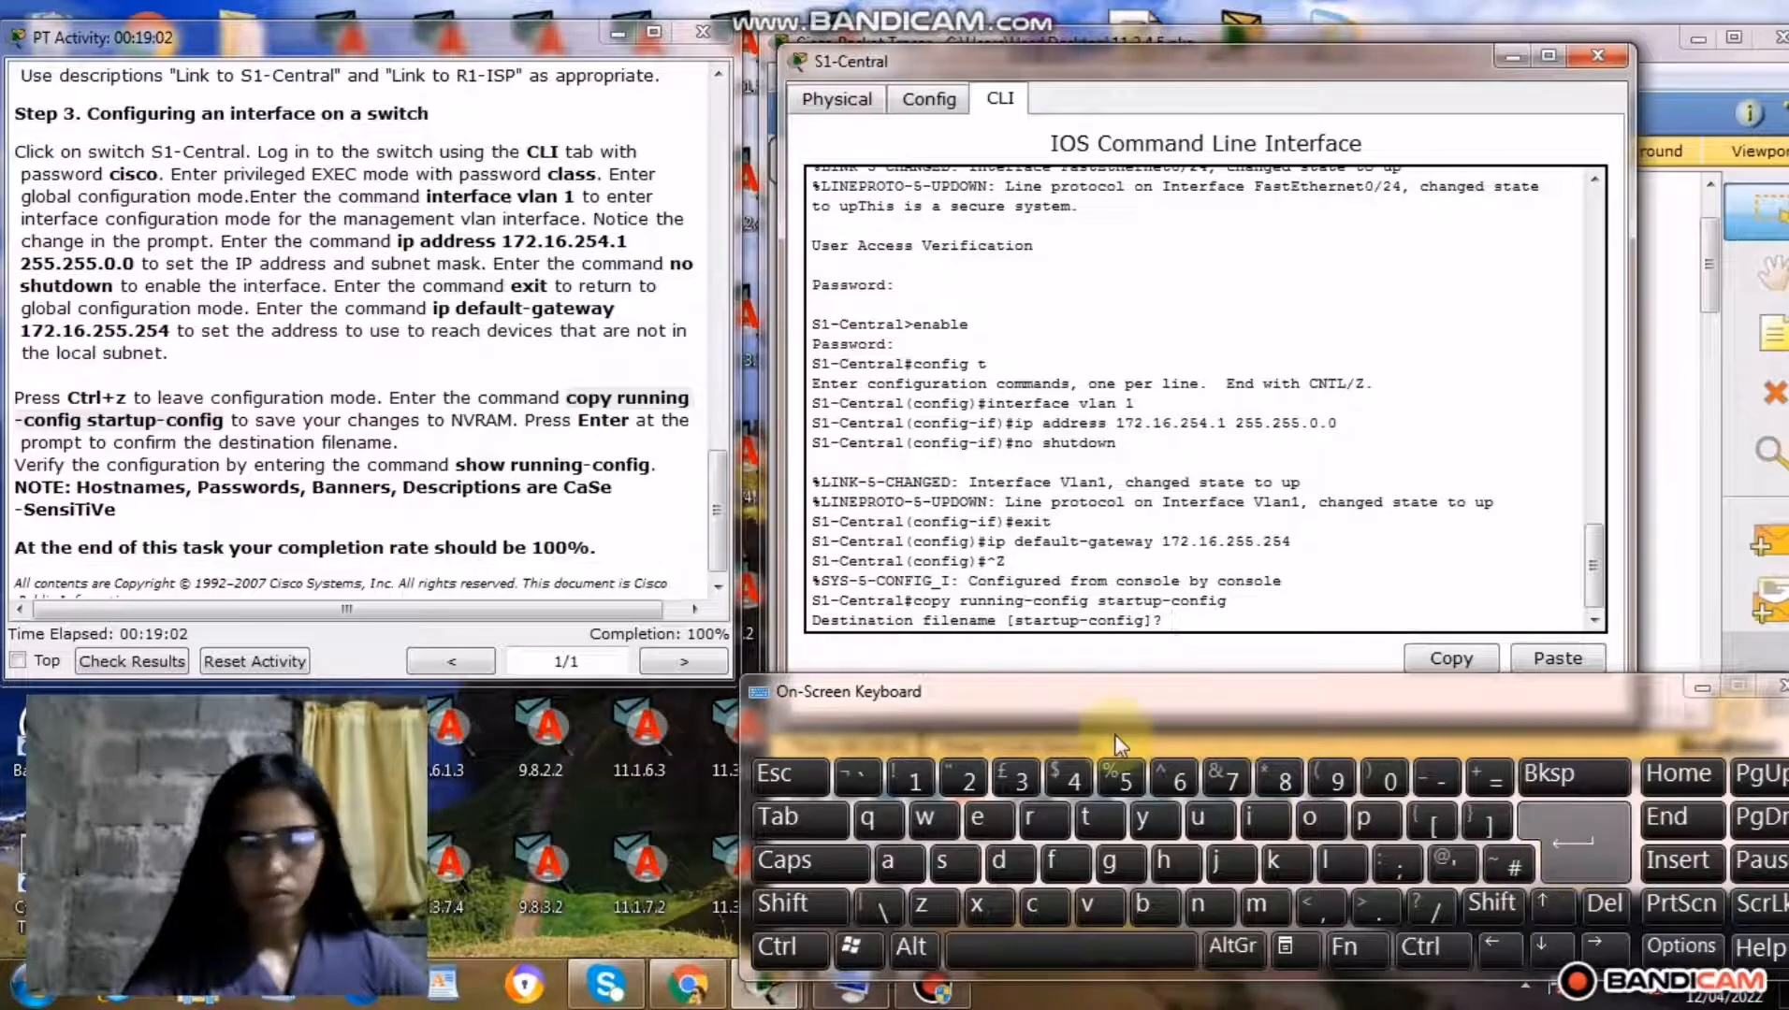
{"action": "left_click", "coordinate": [1594, 824]}
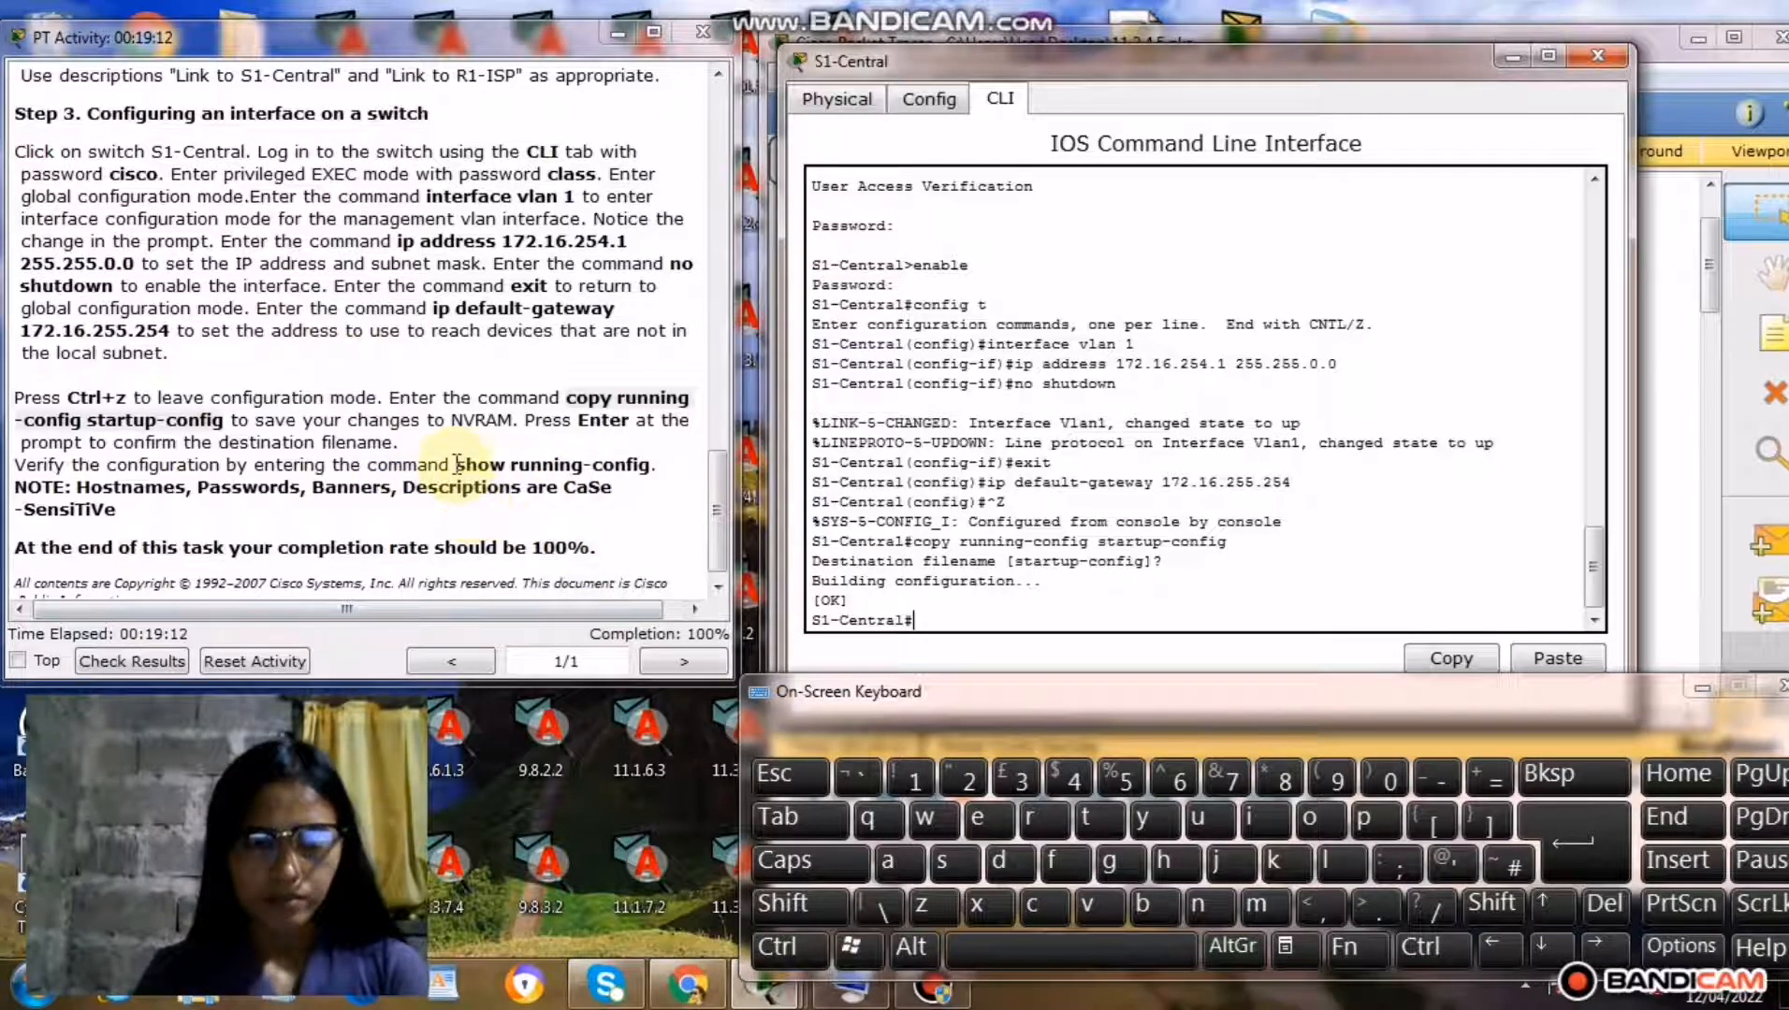
Copy the command show running-config from the instructions and run it at S1-Central's privileged EXEC prompt.
{"action": "left_click_drag", "start_coordinate": [456, 465], "coordinate": [642, 470]}
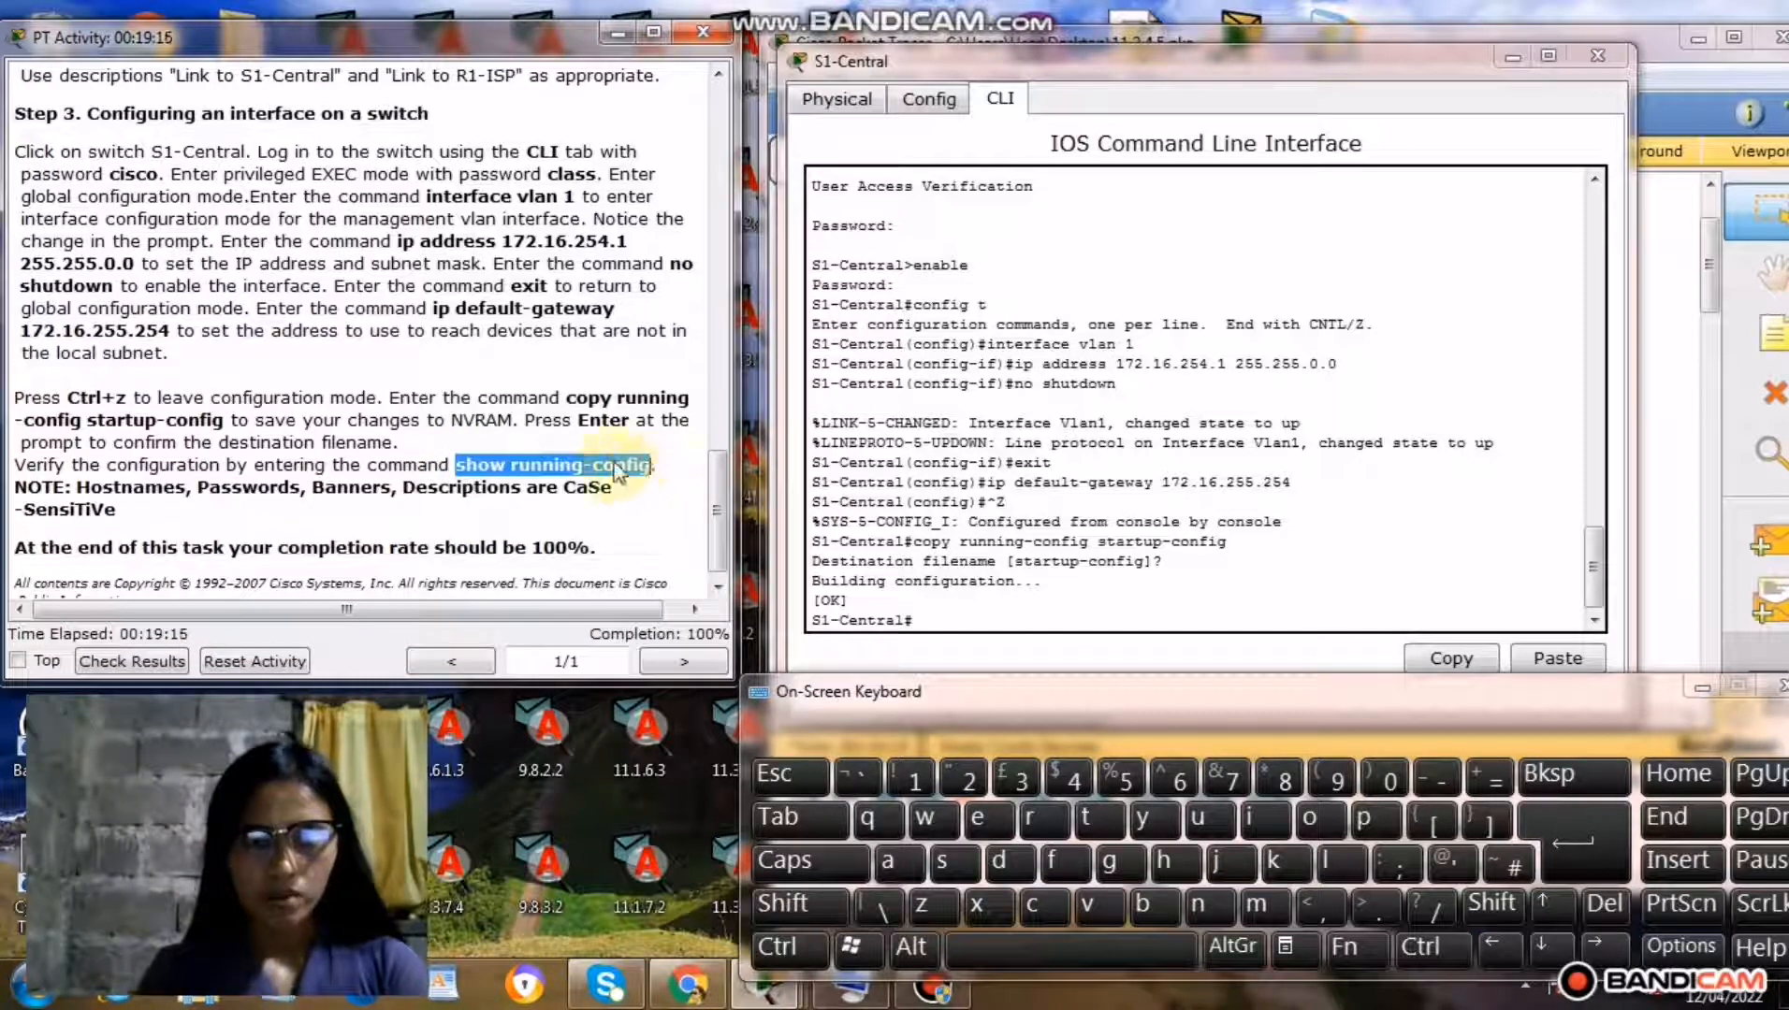
{"action": "right_click", "coordinate": [614, 465]}
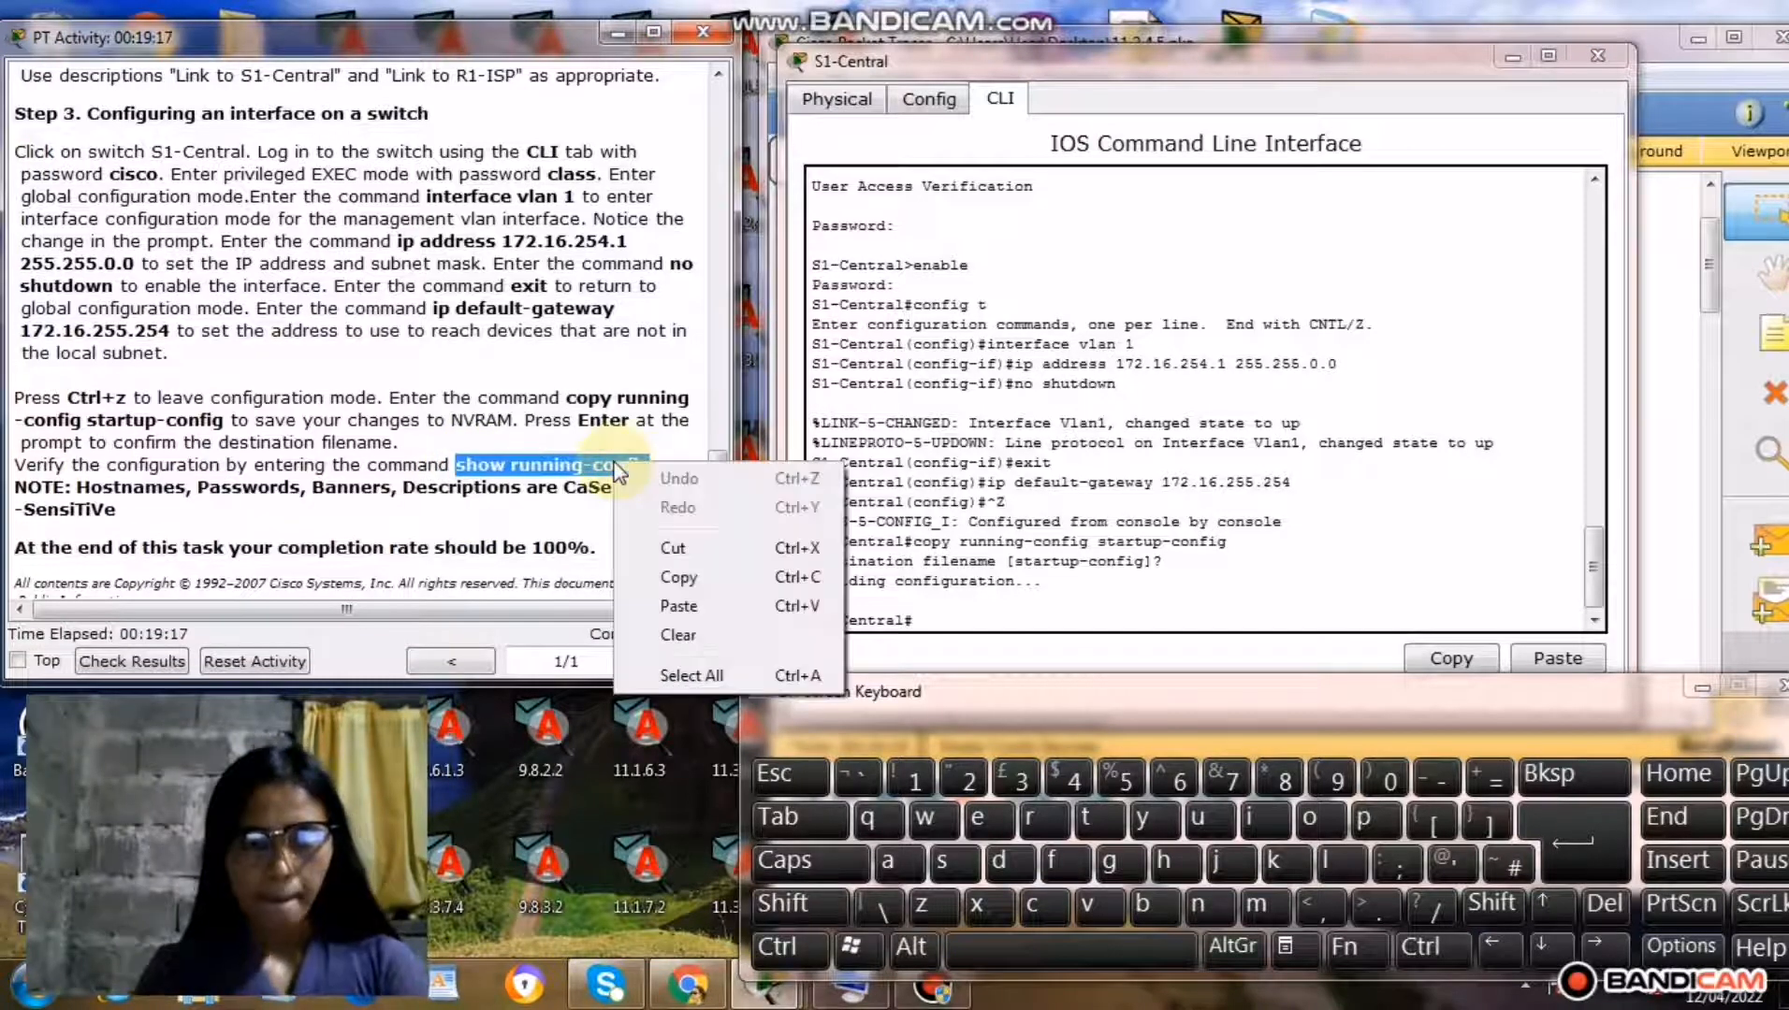
{"action": "left_click", "coordinate": [678, 580]}
{"action": "right_click", "coordinate": [934, 623]}
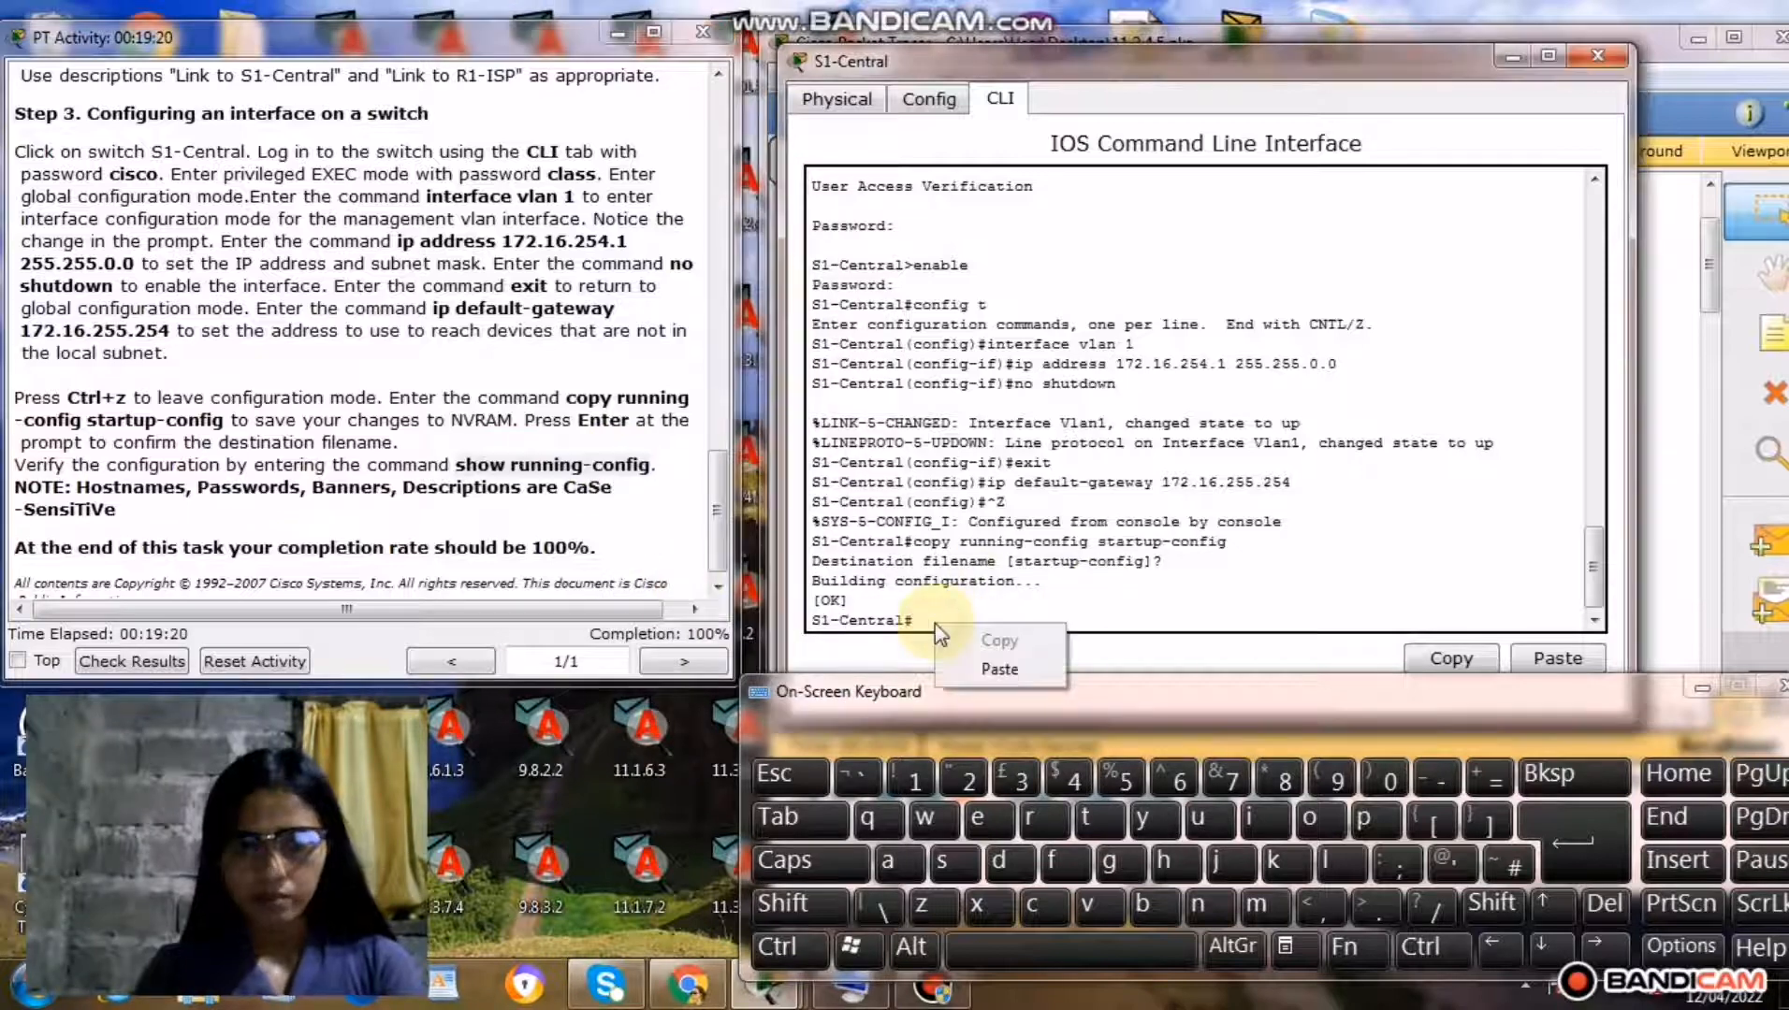
{"action": "left_click", "coordinate": [979, 670]}
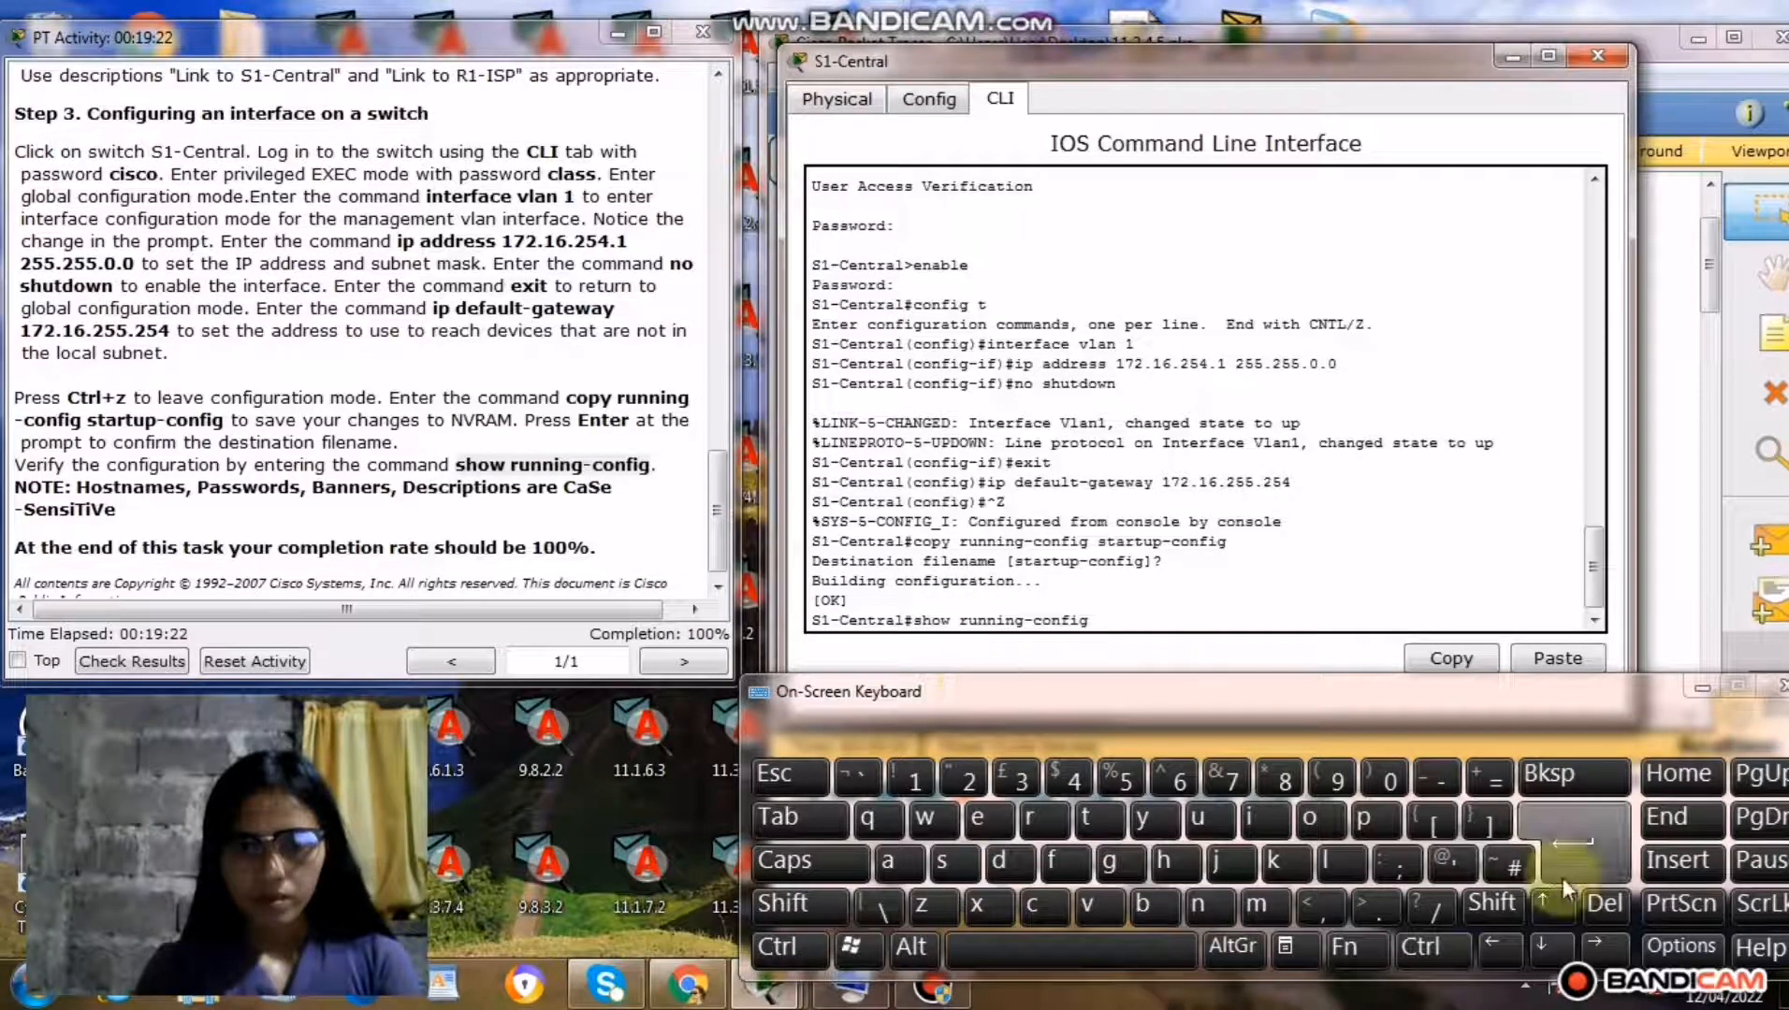
{"action": "left_click", "coordinate": [1553, 856]}
Page through S1-Central's running configuration to the end, examining the VLAN 1 and default gateway entries, and close the device window.
{"action": "left_click", "coordinate": [1553, 856]}
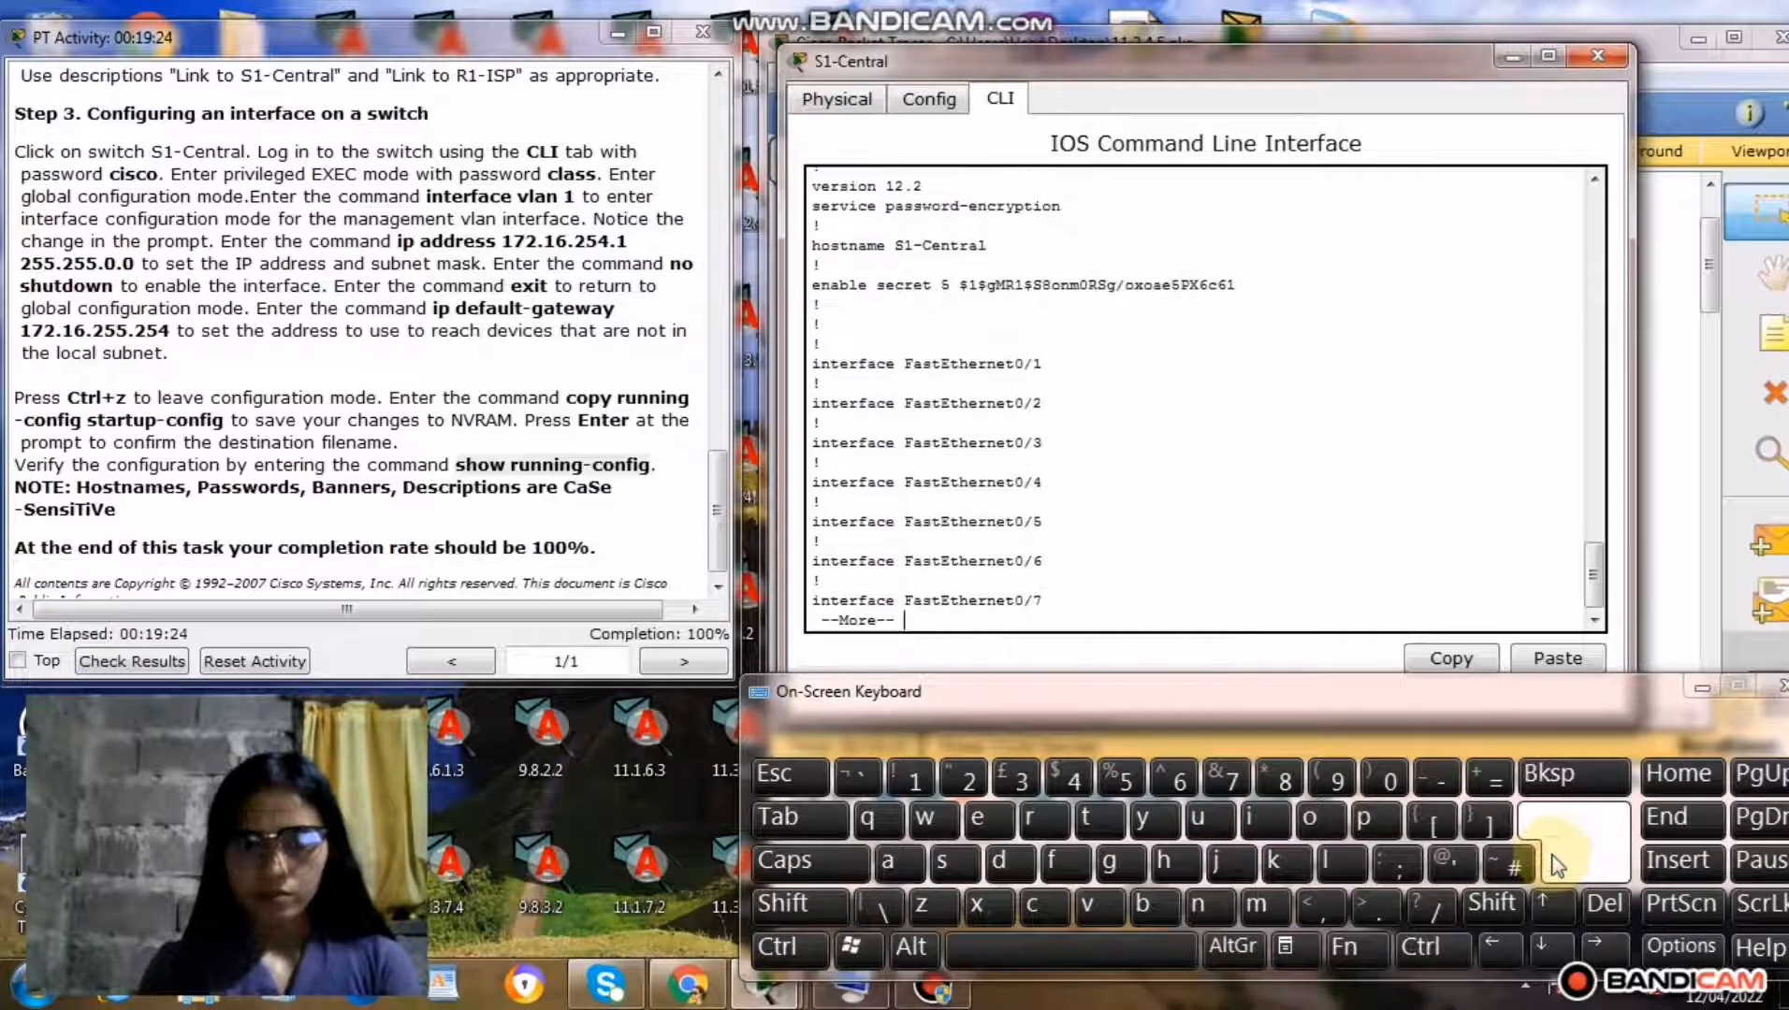
{"action": "left_click", "coordinate": [1555, 864]}
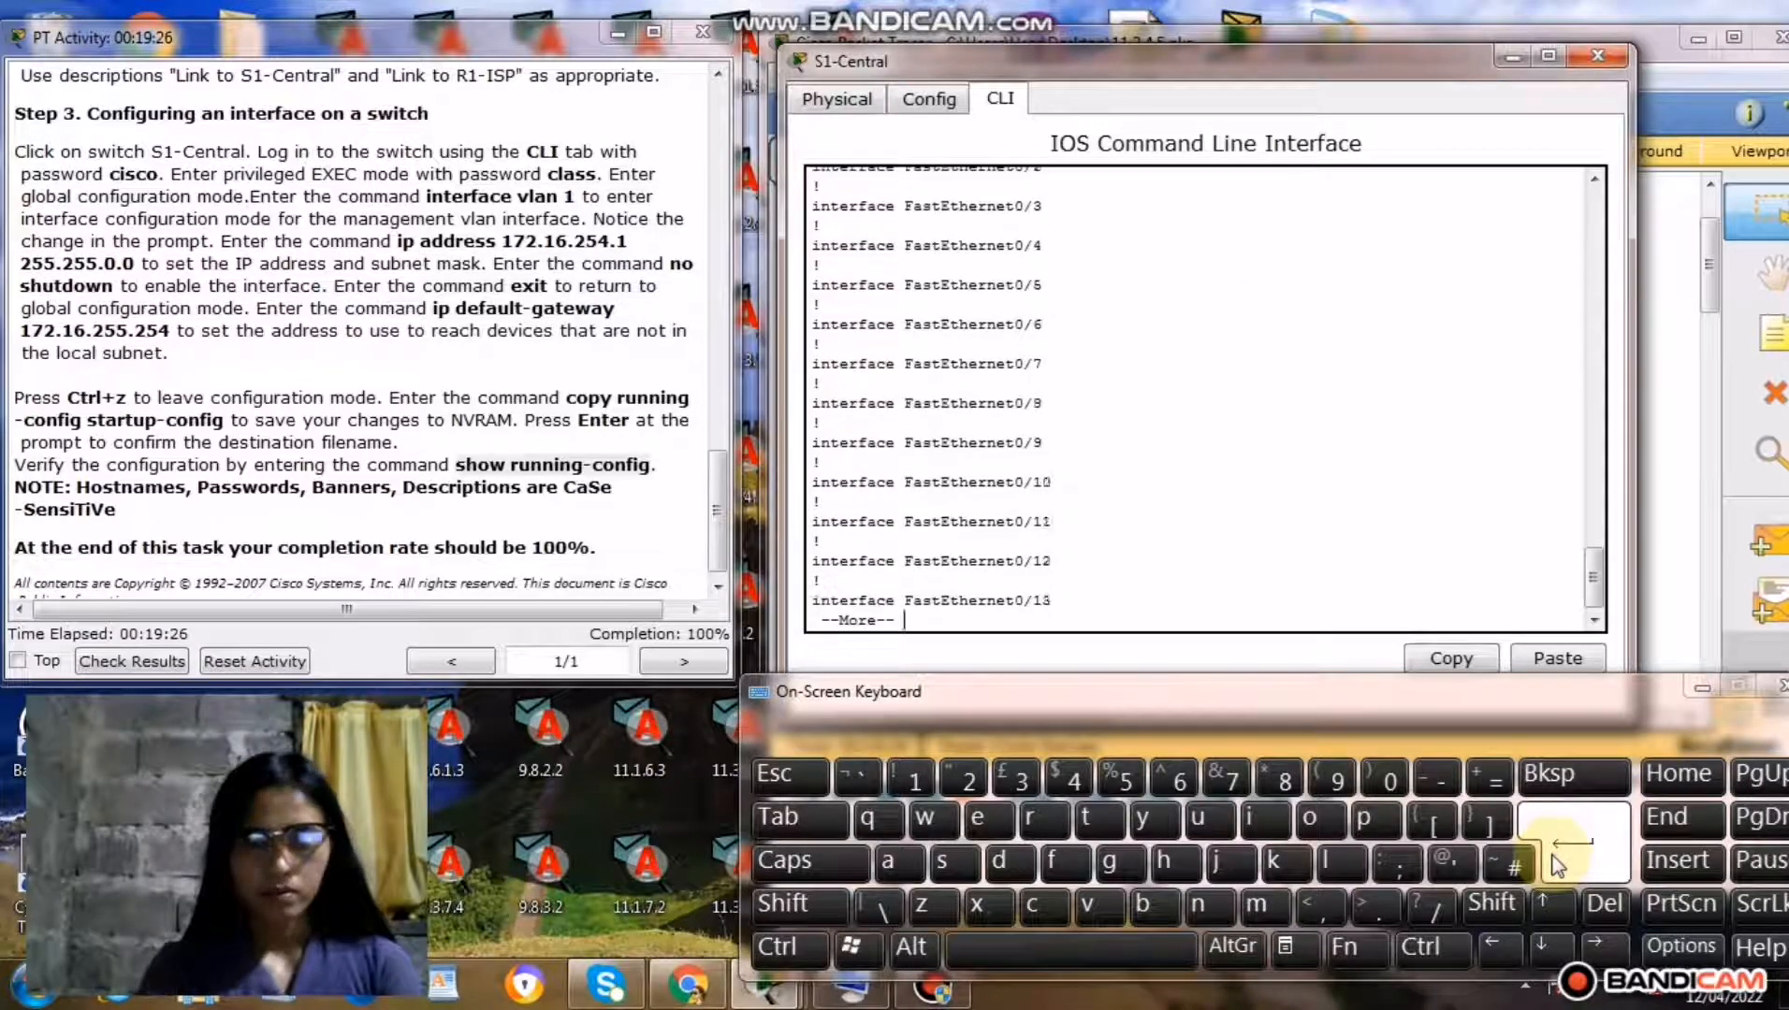
{"action": "left_click", "coordinate": [1555, 864]}
{"action": "left_click", "coordinate": [1554, 865]}
{"action": "left_click", "coordinate": [1555, 864]}
{"action": "left_click", "coordinate": [1555, 864]}
{"action": "left_click", "coordinate": [1554, 865]}
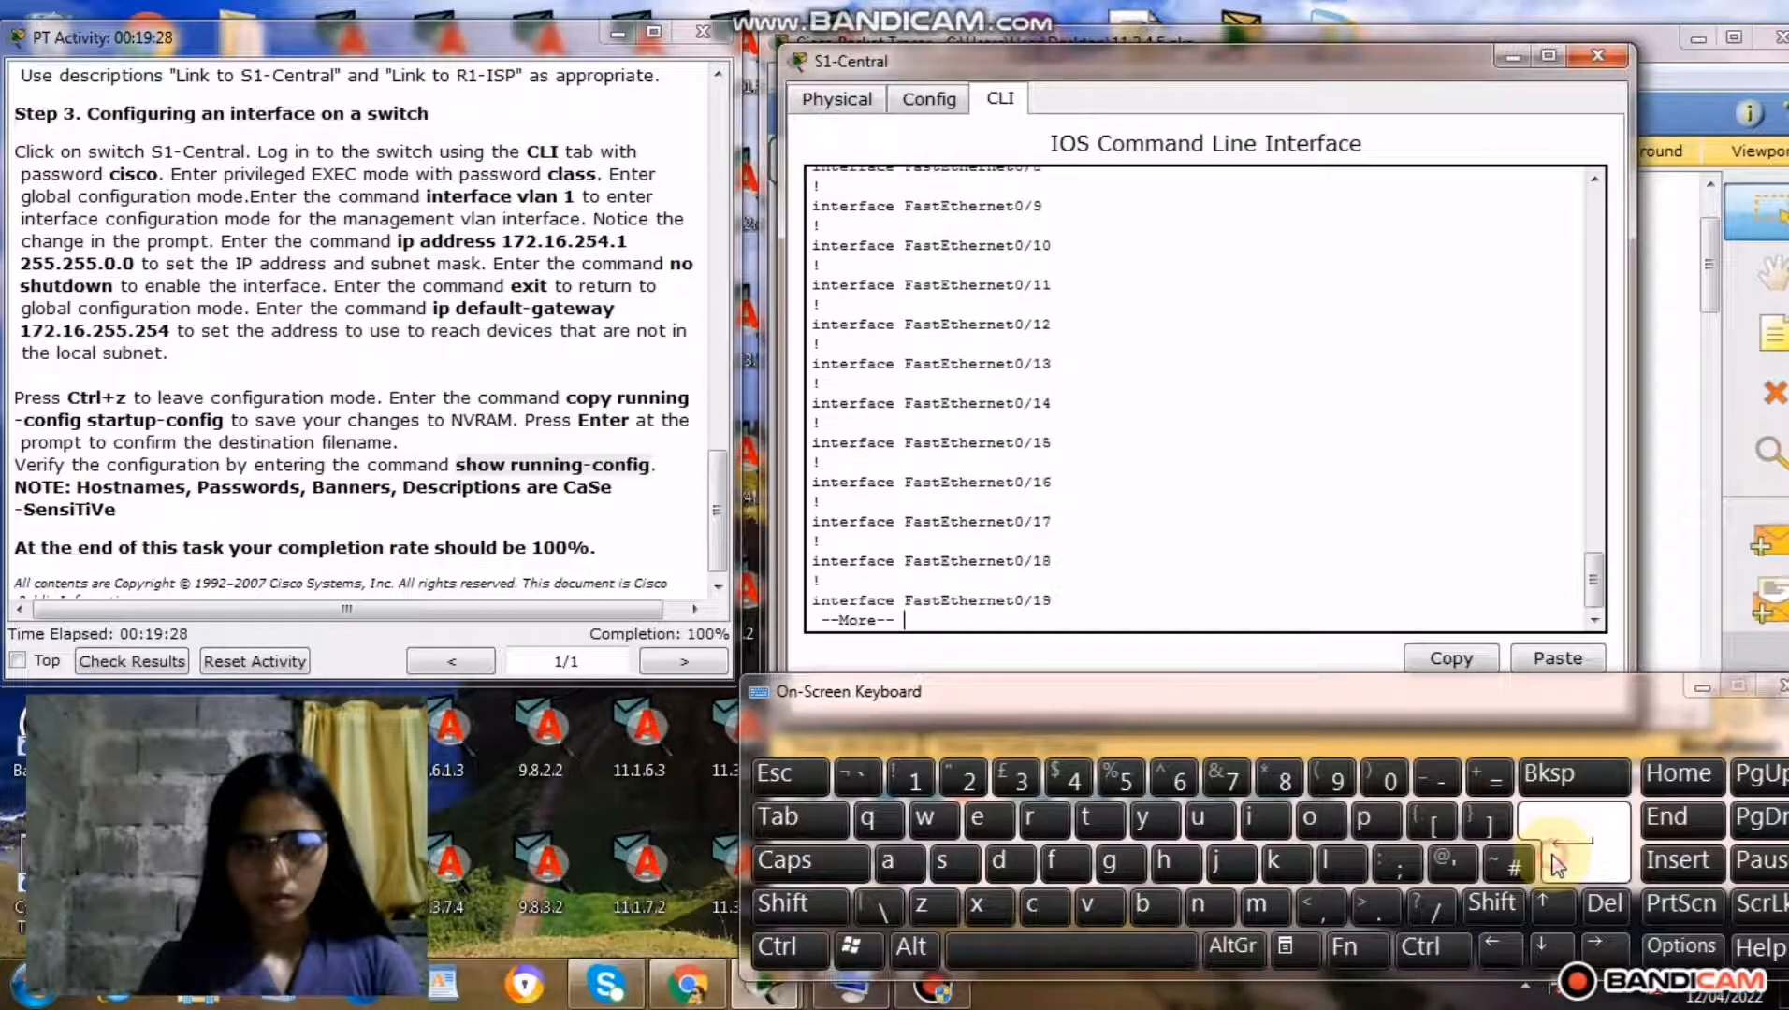
{"action": "left_click", "coordinate": [1554, 864]}
{"action": "left_click", "coordinate": [1555, 865]}
{"action": "left_click", "coordinate": [1555, 864]}
{"action": "left_click", "coordinate": [1555, 865]}
{"action": "left_click", "coordinate": [1555, 864]}
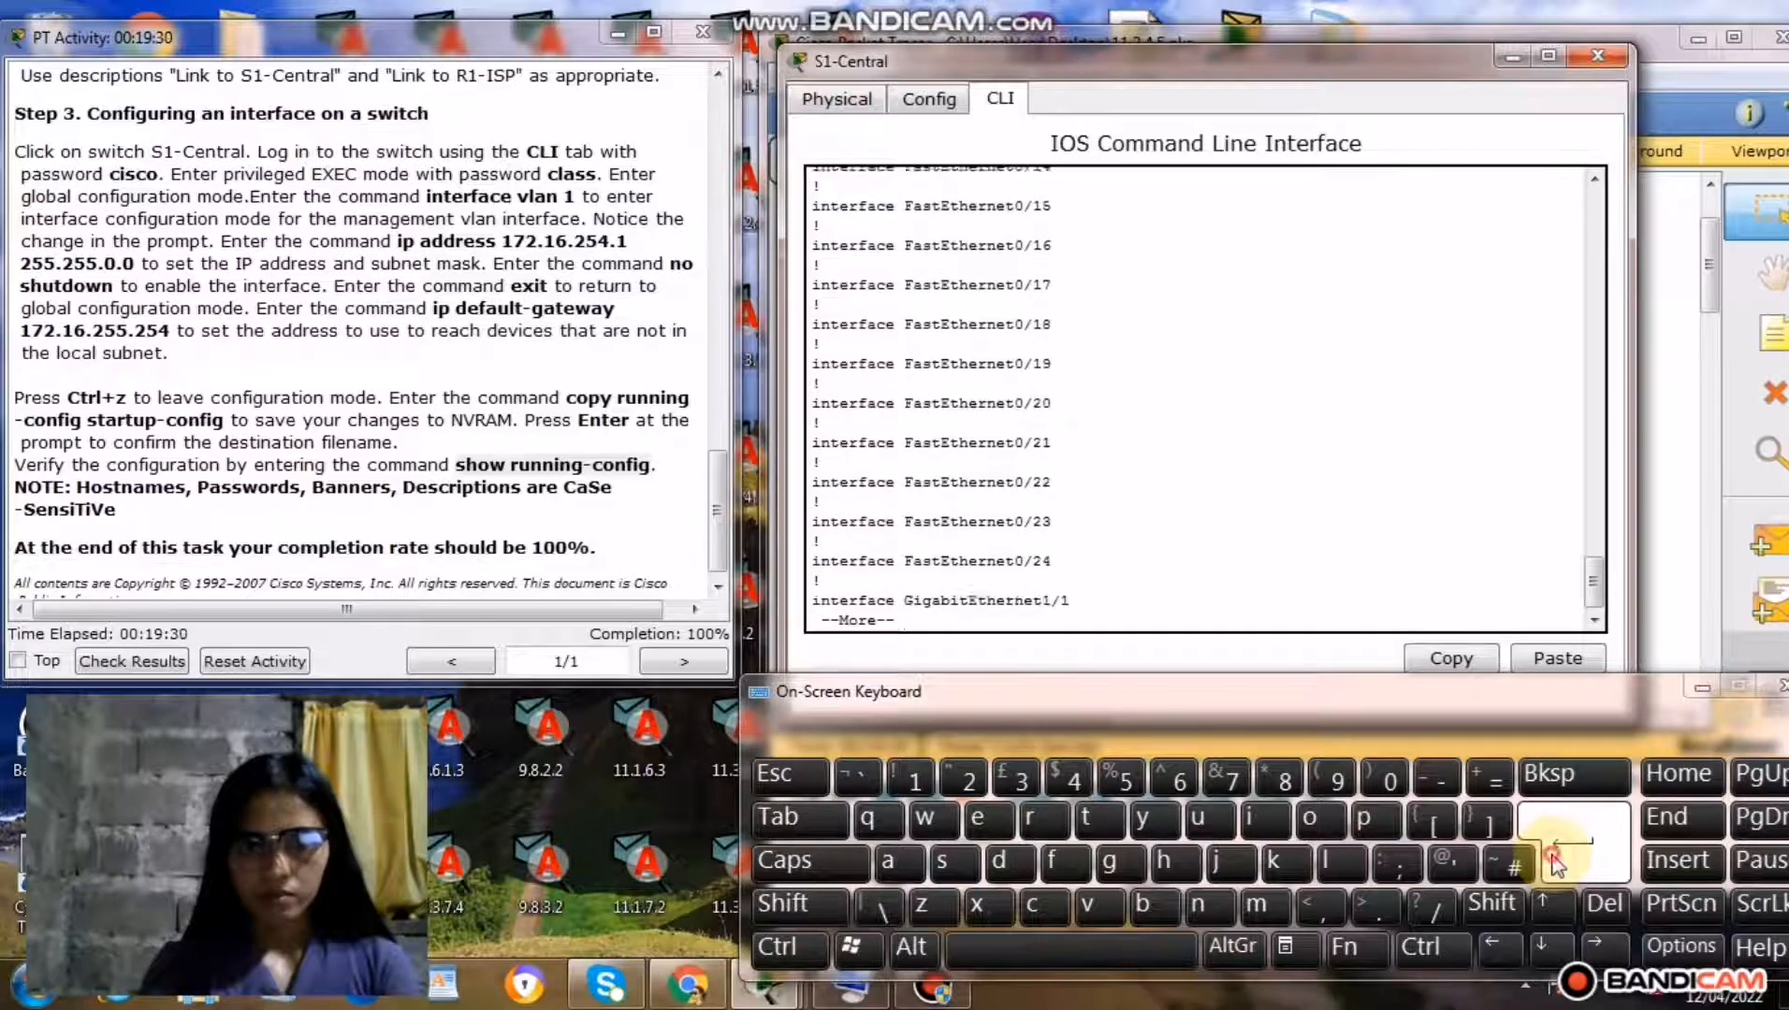
{"action": "left_click", "coordinate": [1555, 864]}
{"action": "left_click", "coordinate": [1555, 864]}
{"action": "left_click", "coordinate": [1555, 864]}
{"action": "left_click", "coordinate": [1555, 864]}
{"action": "left_click", "coordinate": [1555, 865]}
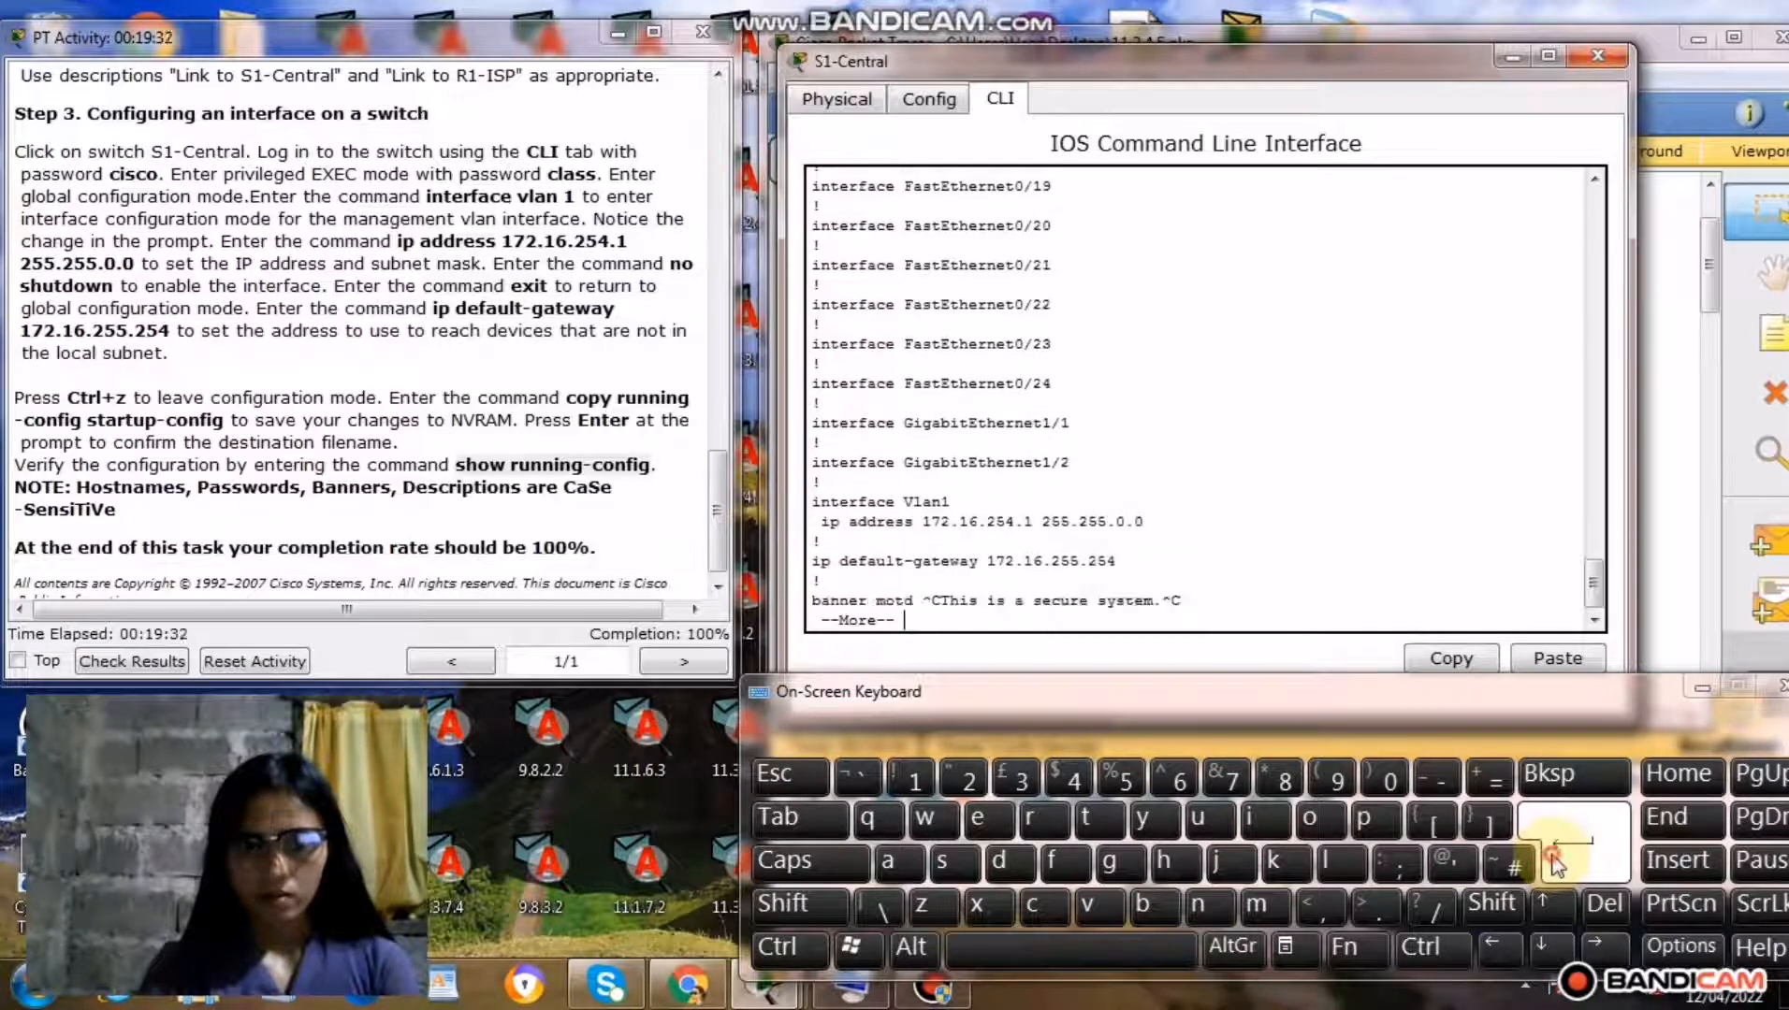
{"action": "left_click", "coordinate": [1554, 864]}
{"action": "left_click", "coordinate": [1554, 865]}
{"action": "left_click", "coordinate": [1554, 865]}
{"action": "left_click", "coordinate": [1554, 865]}
{"action": "left_click", "coordinate": [1555, 865]}
{"action": "left_click", "coordinate": [1555, 865]}
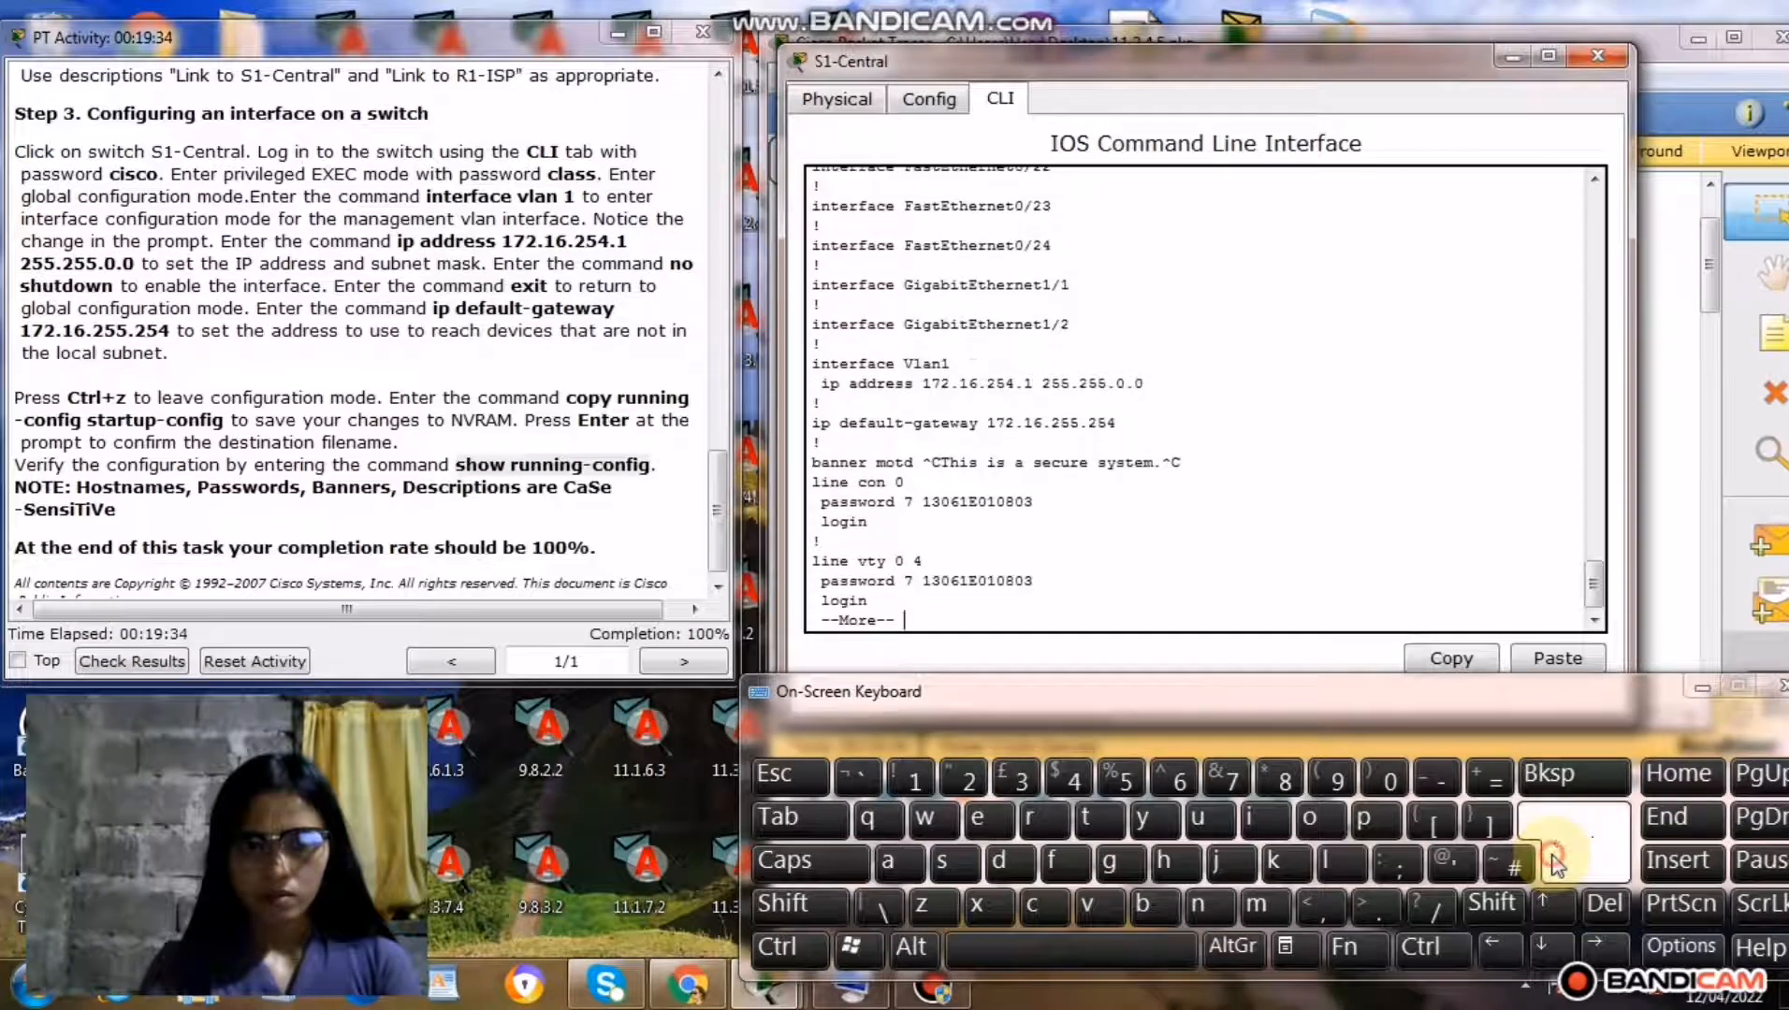
{"action": "left_click", "coordinate": [1554, 864]}
{"action": "left_click", "coordinate": [1555, 864]}
{"action": "left_click", "coordinate": [1555, 865]}
{"action": "left_click", "coordinate": [1555, 865]}
{"action": "left_click", "coordinate": [1555, 864]}
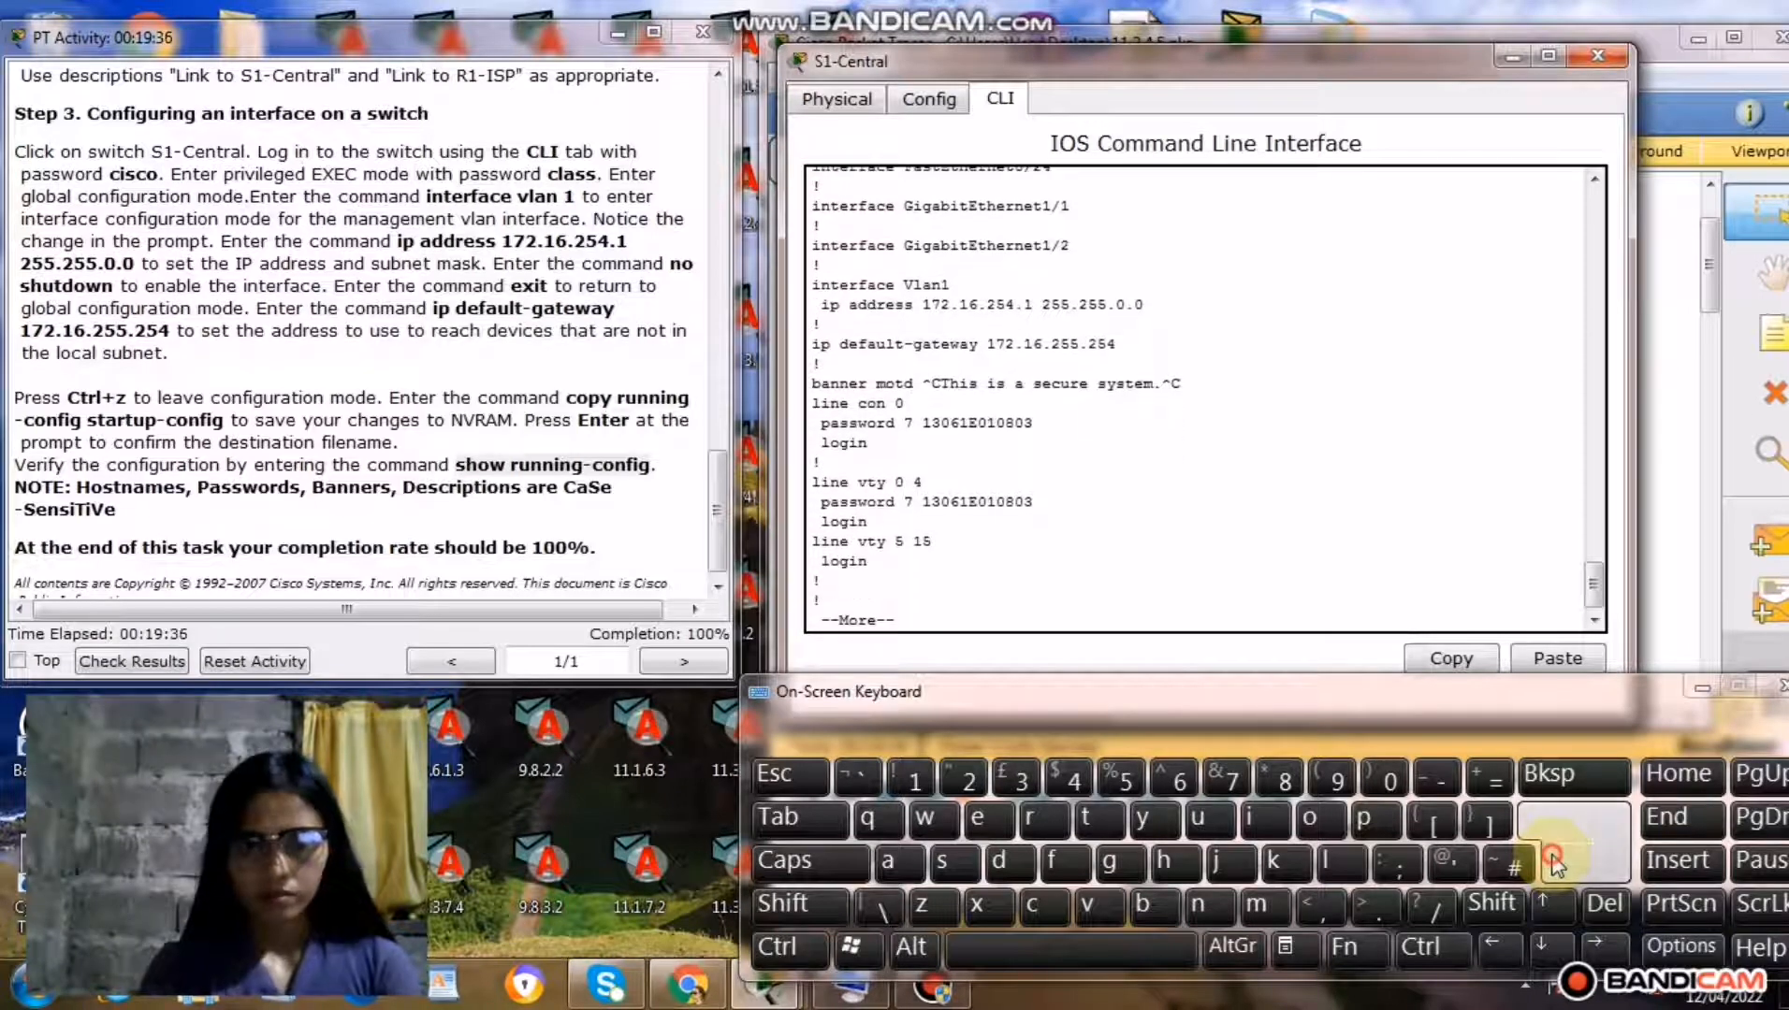
{"action": "left_click", "coordinate": [1555, 864]}
{"action": "left_click", "coordinate": [1555, 865]}
{"action": "left_click", "coordinate": [1554, 862]}
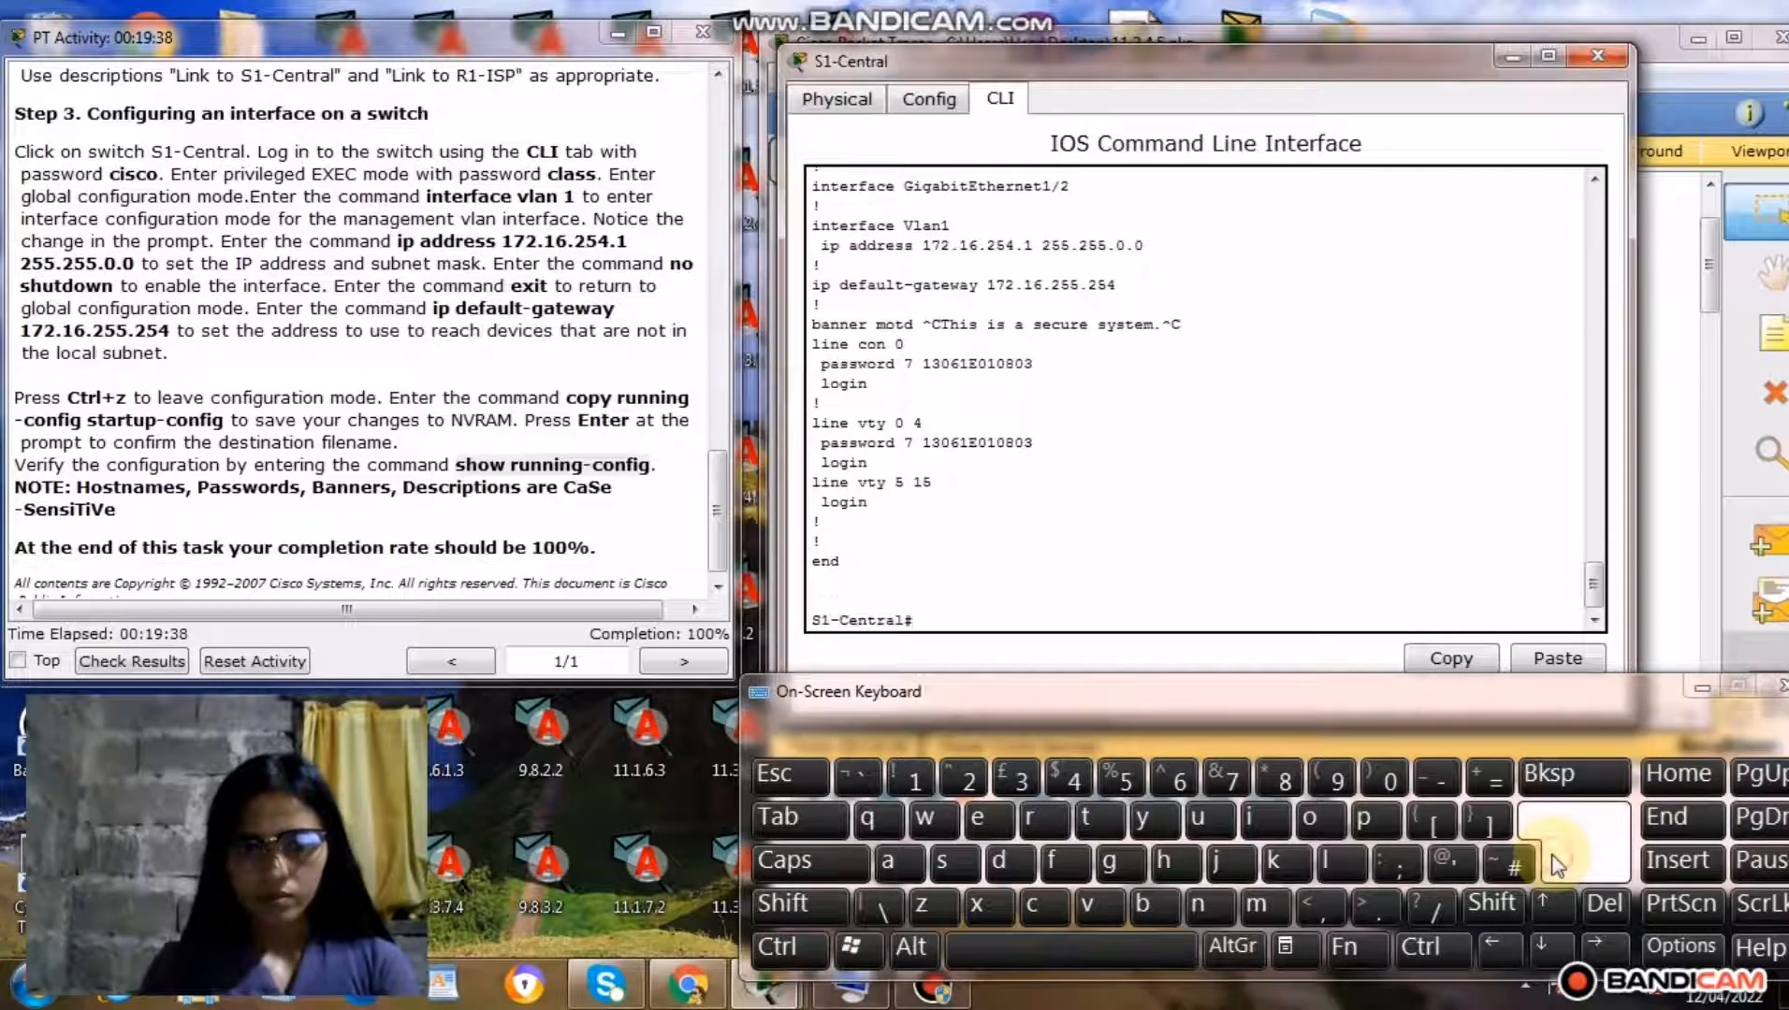
{"action": "left_click", "coordinate": [1554, 863]}
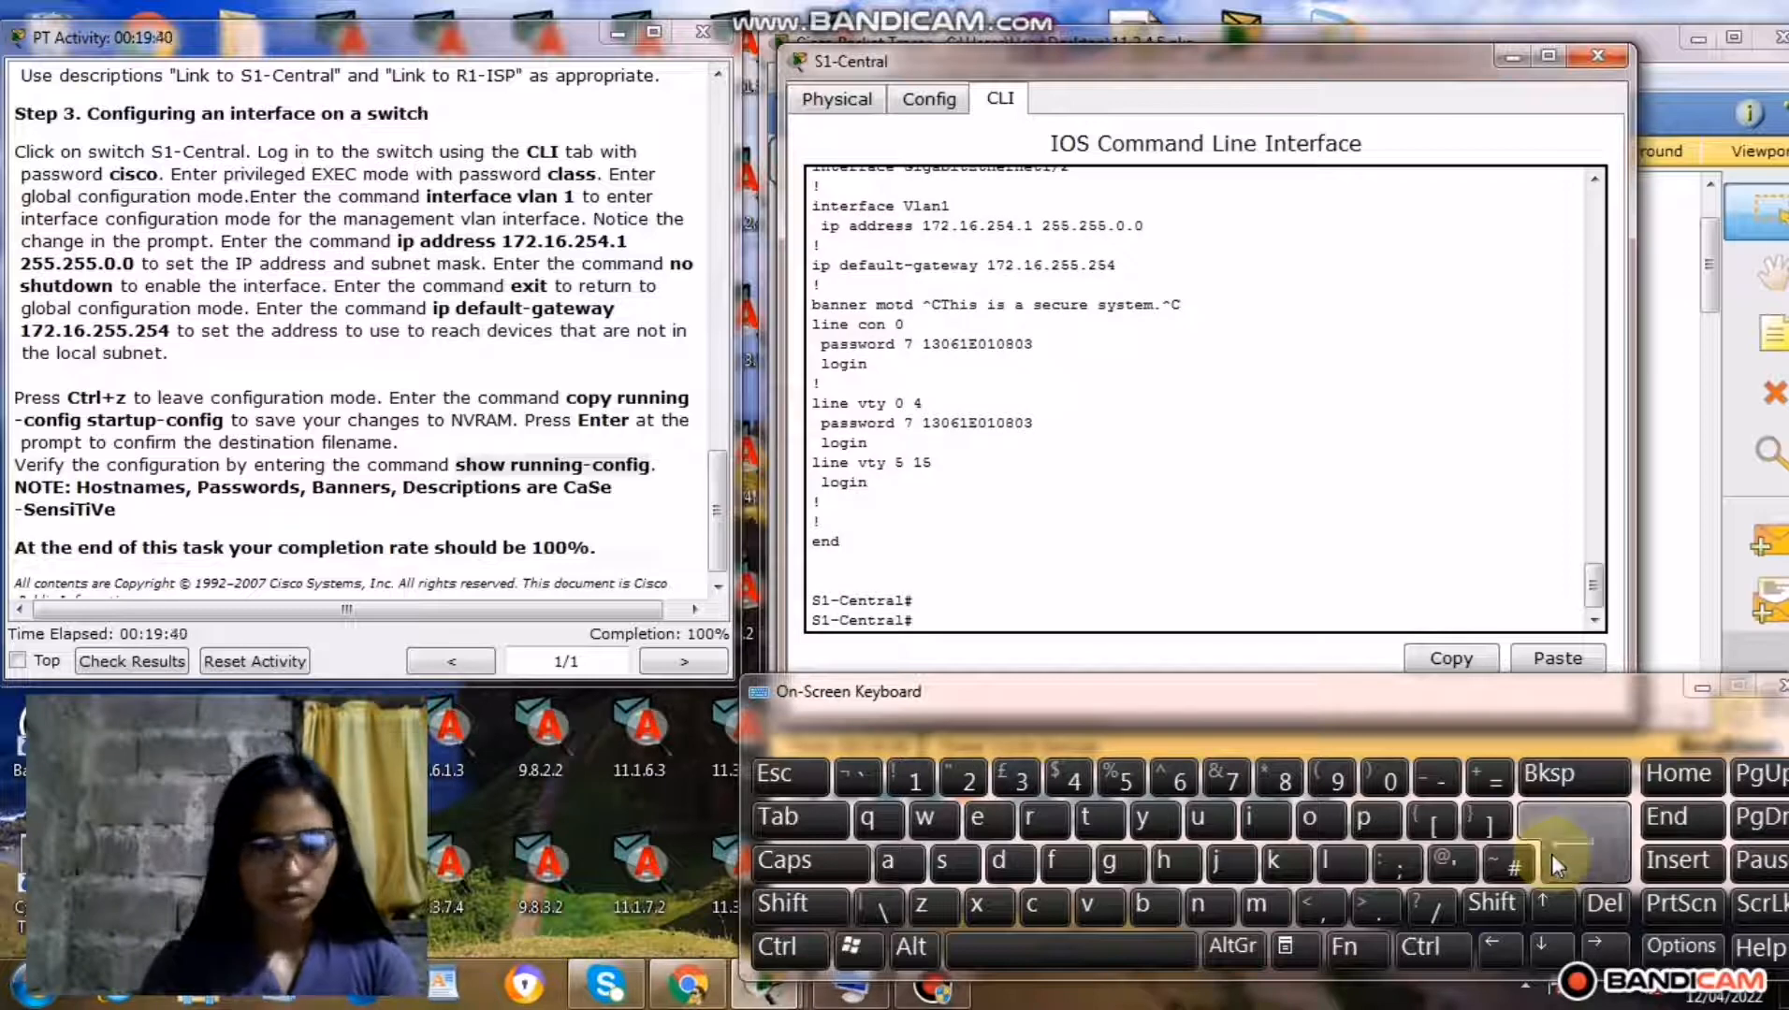
{"action": "left_click", "coordinate": [1598, 56]}
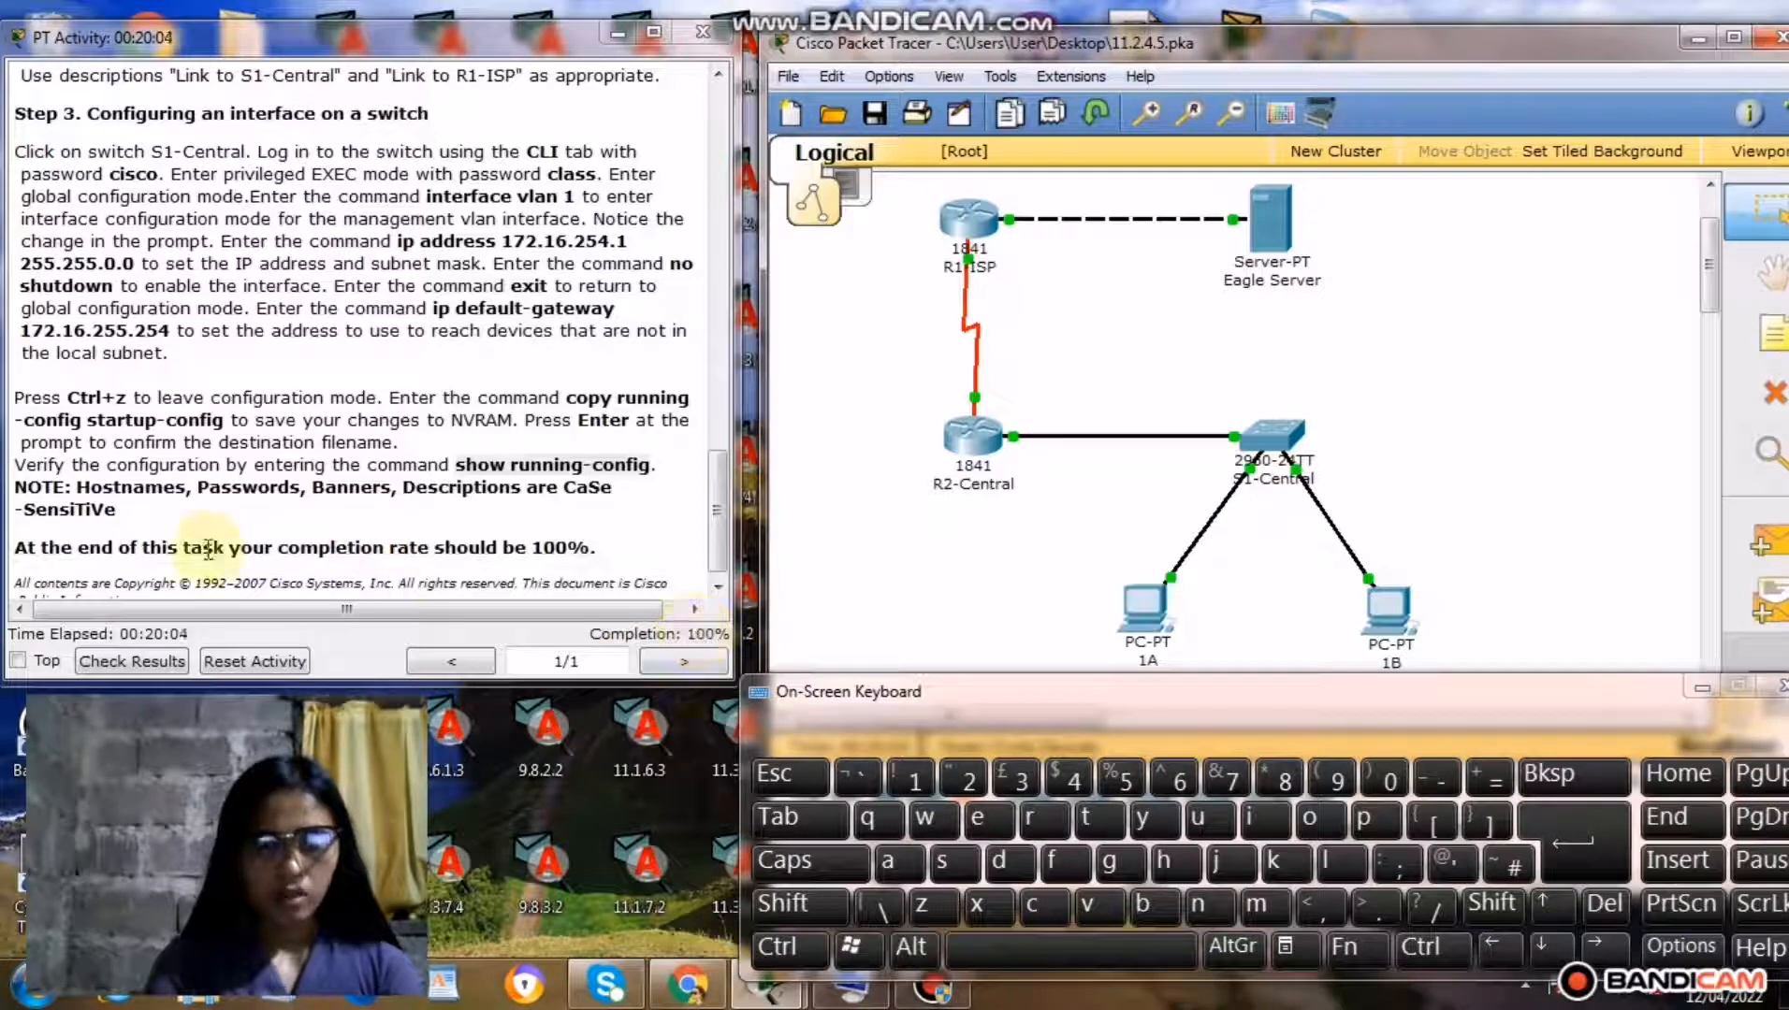
Check the activity results, examining the assessment items for R1-ISP, R2-Central and S1-Central with the on-screen keyboard closed, and close the results.
{"action": "left_click", "coordinate": [184, 663]}
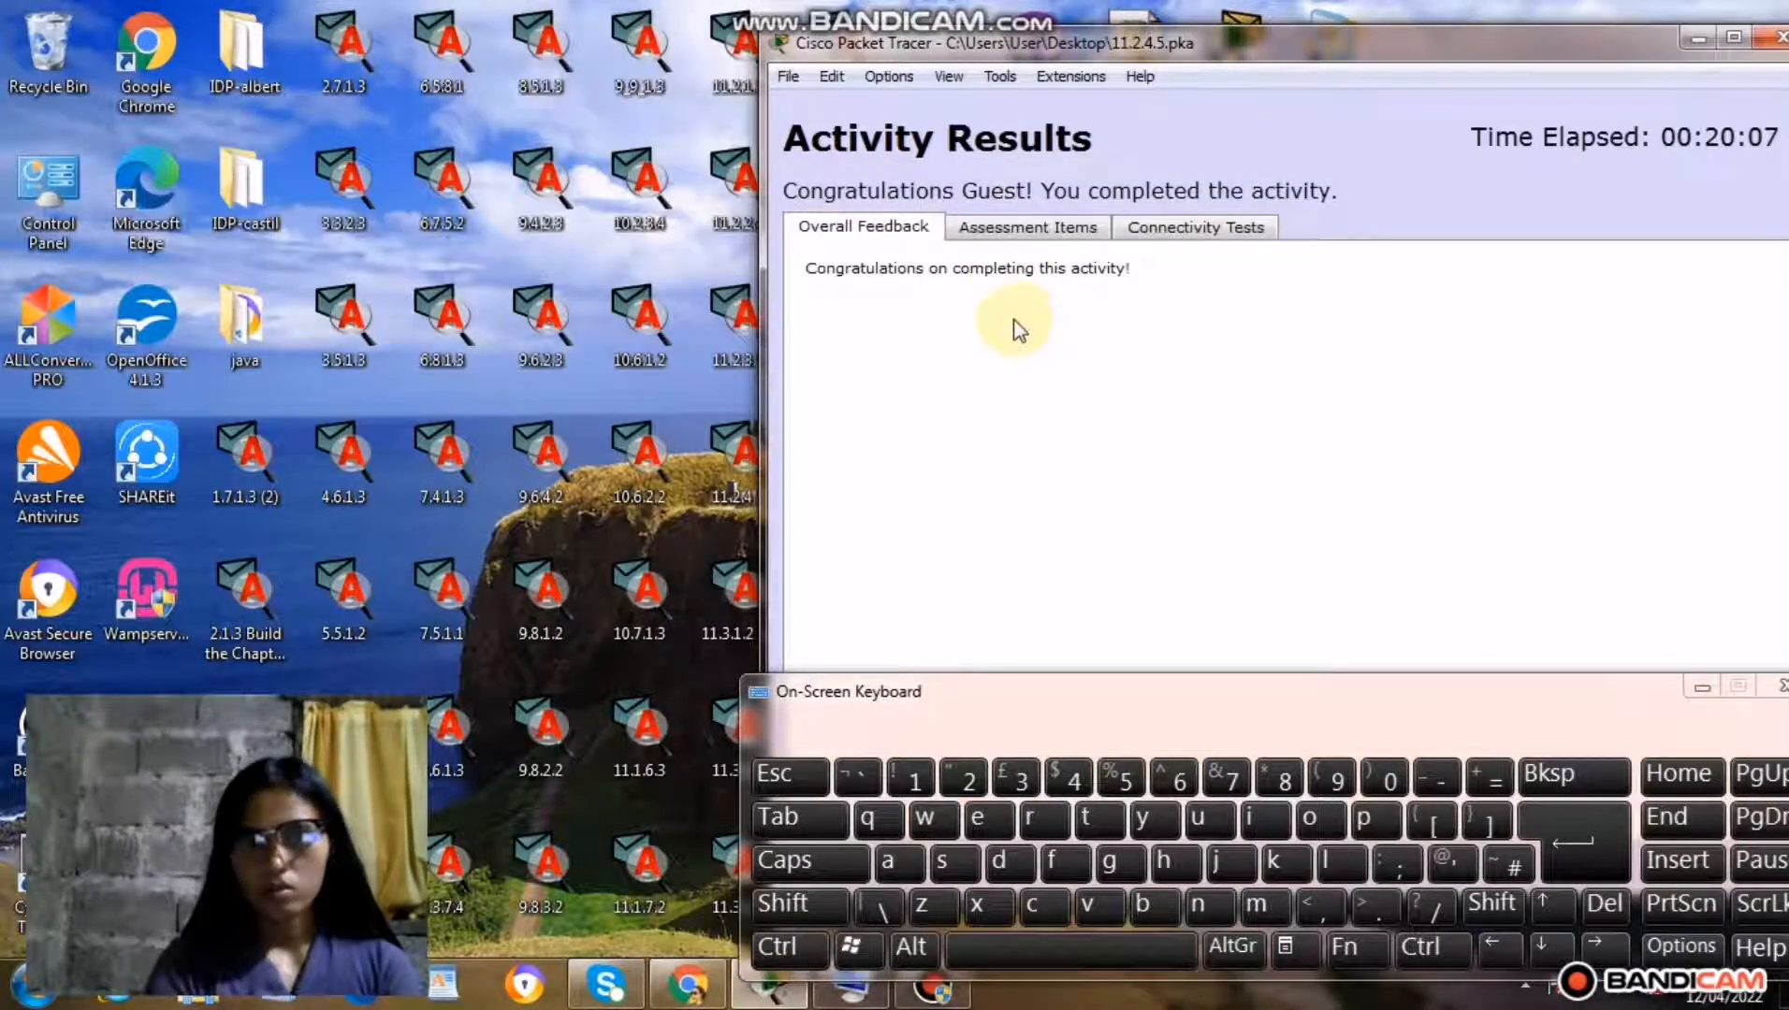
{"action": "left_click", "coordinate": [1028, 227]}
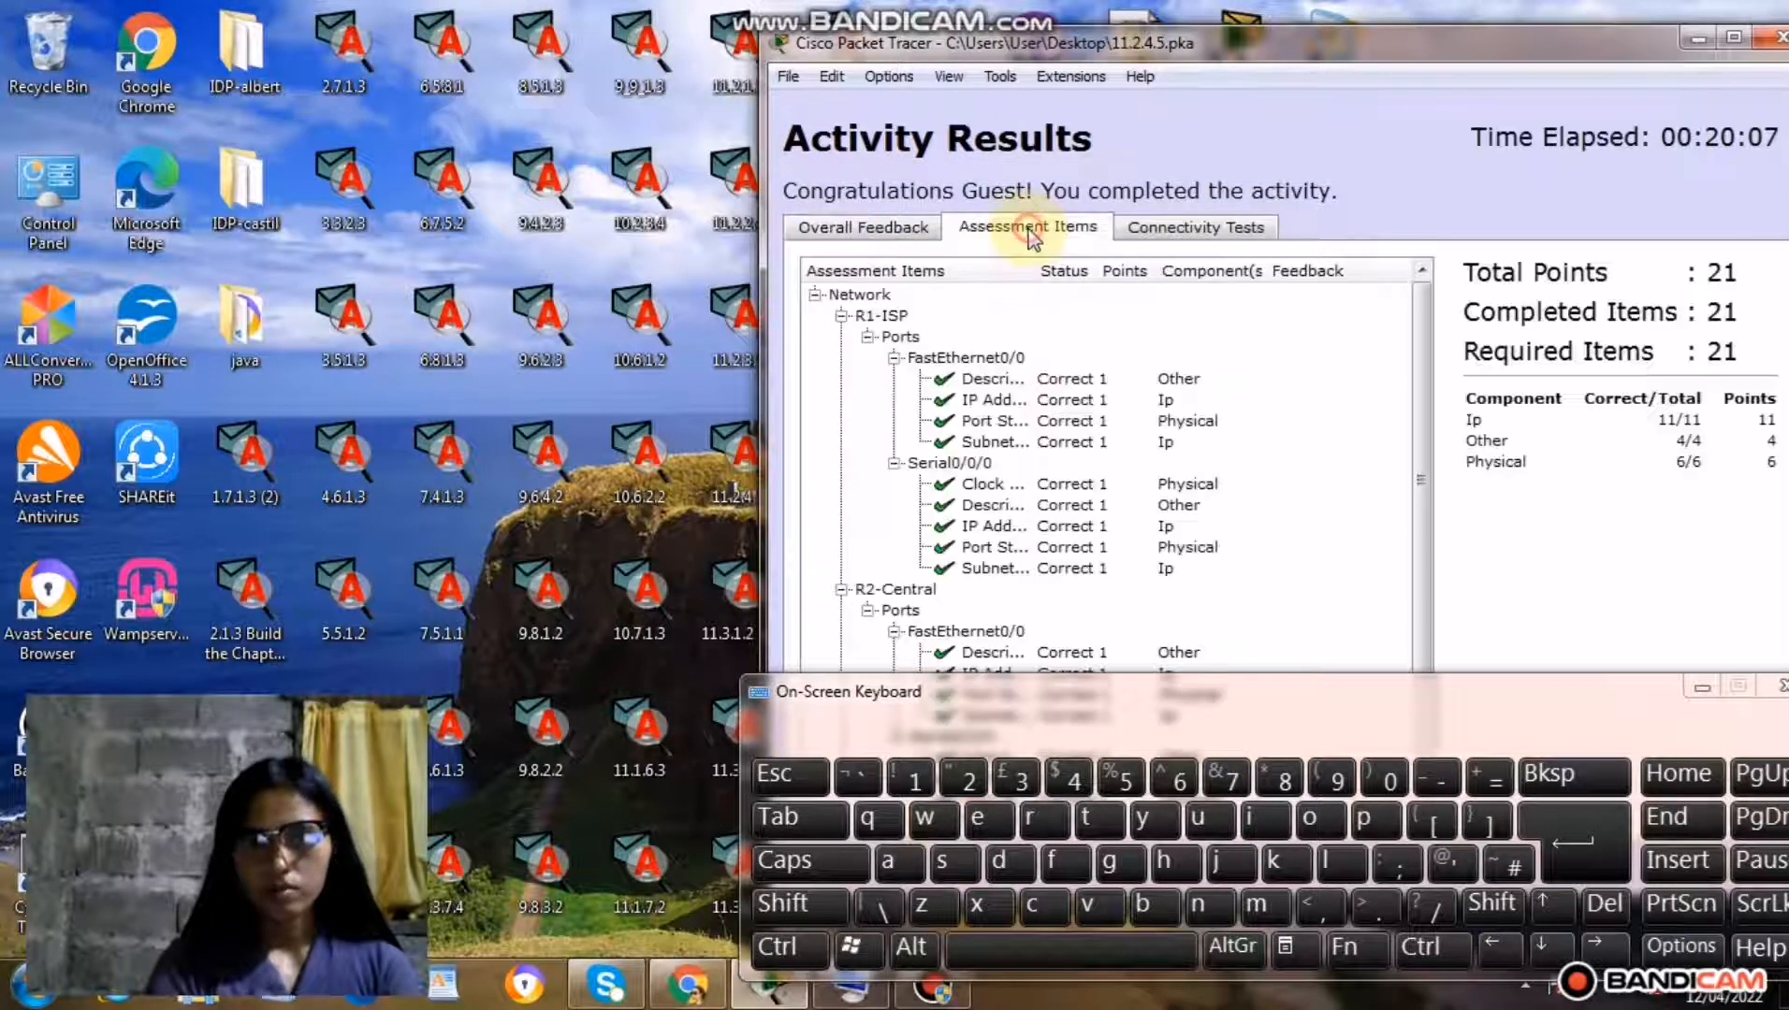
{"action": "left_click", "coordinate": [1771, 688]}
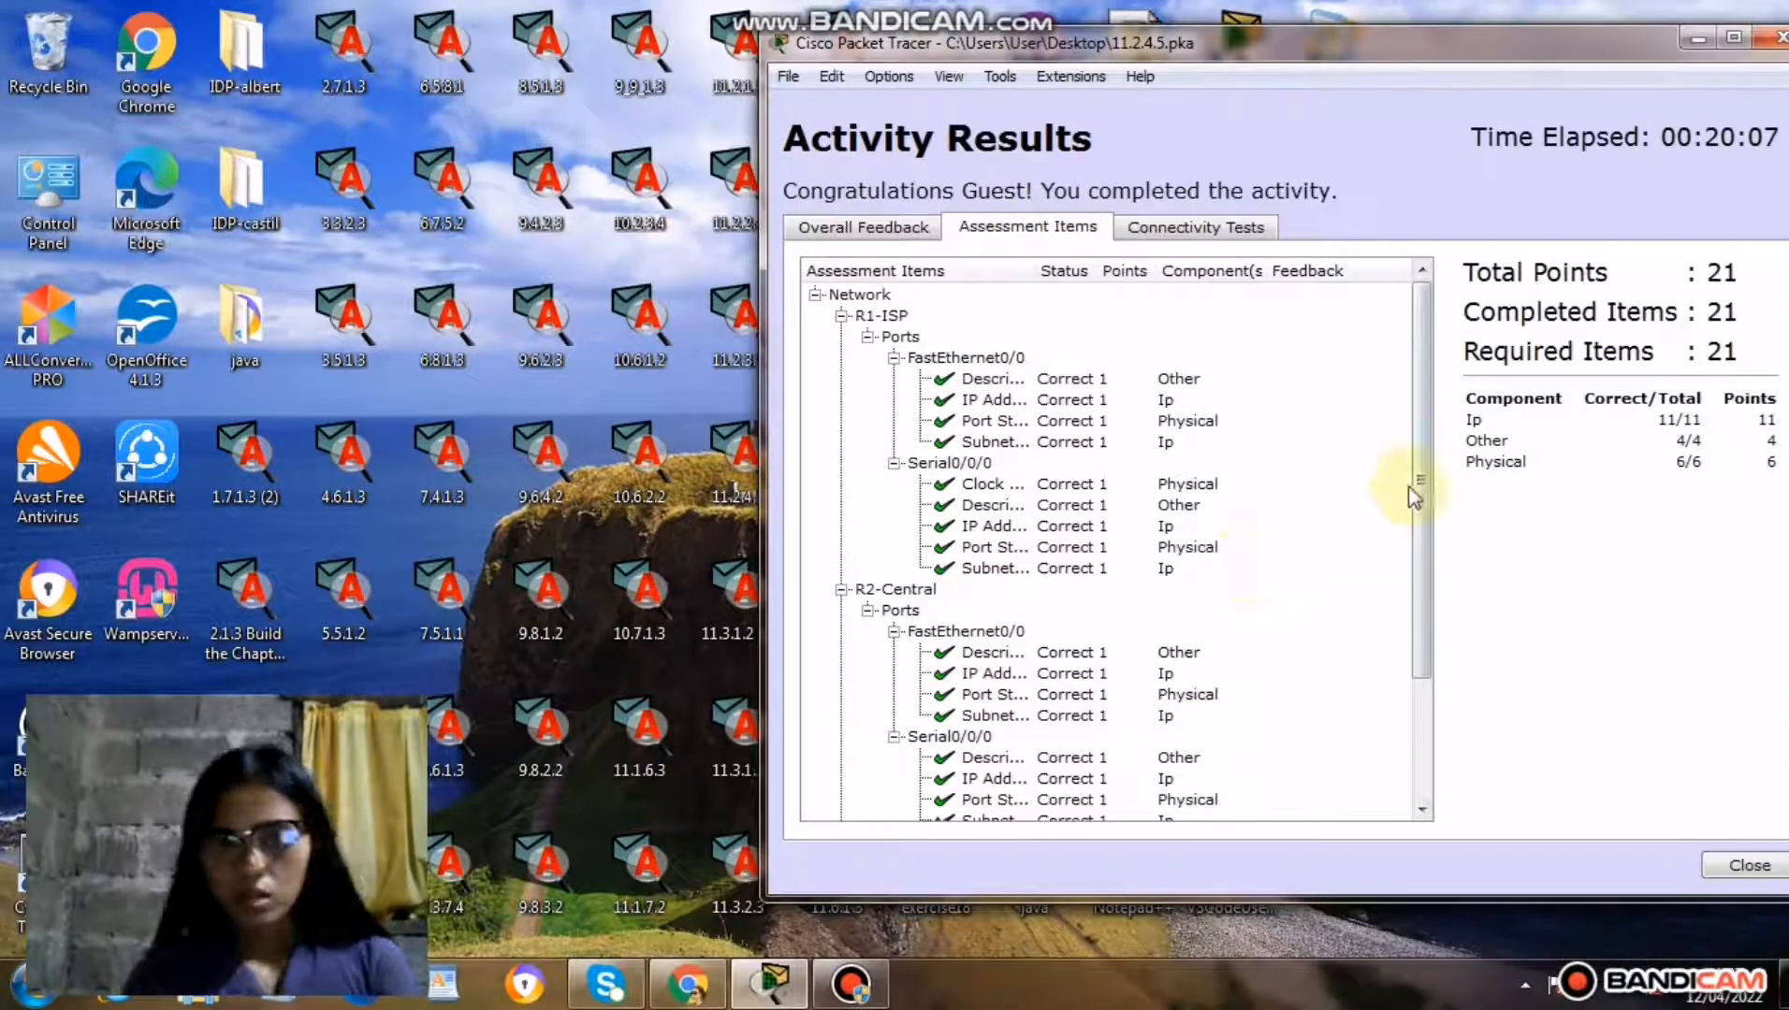
{"action": "left_click_drag", "start_coordinate": [1421, 484], "coordinate": [1418, 610]}
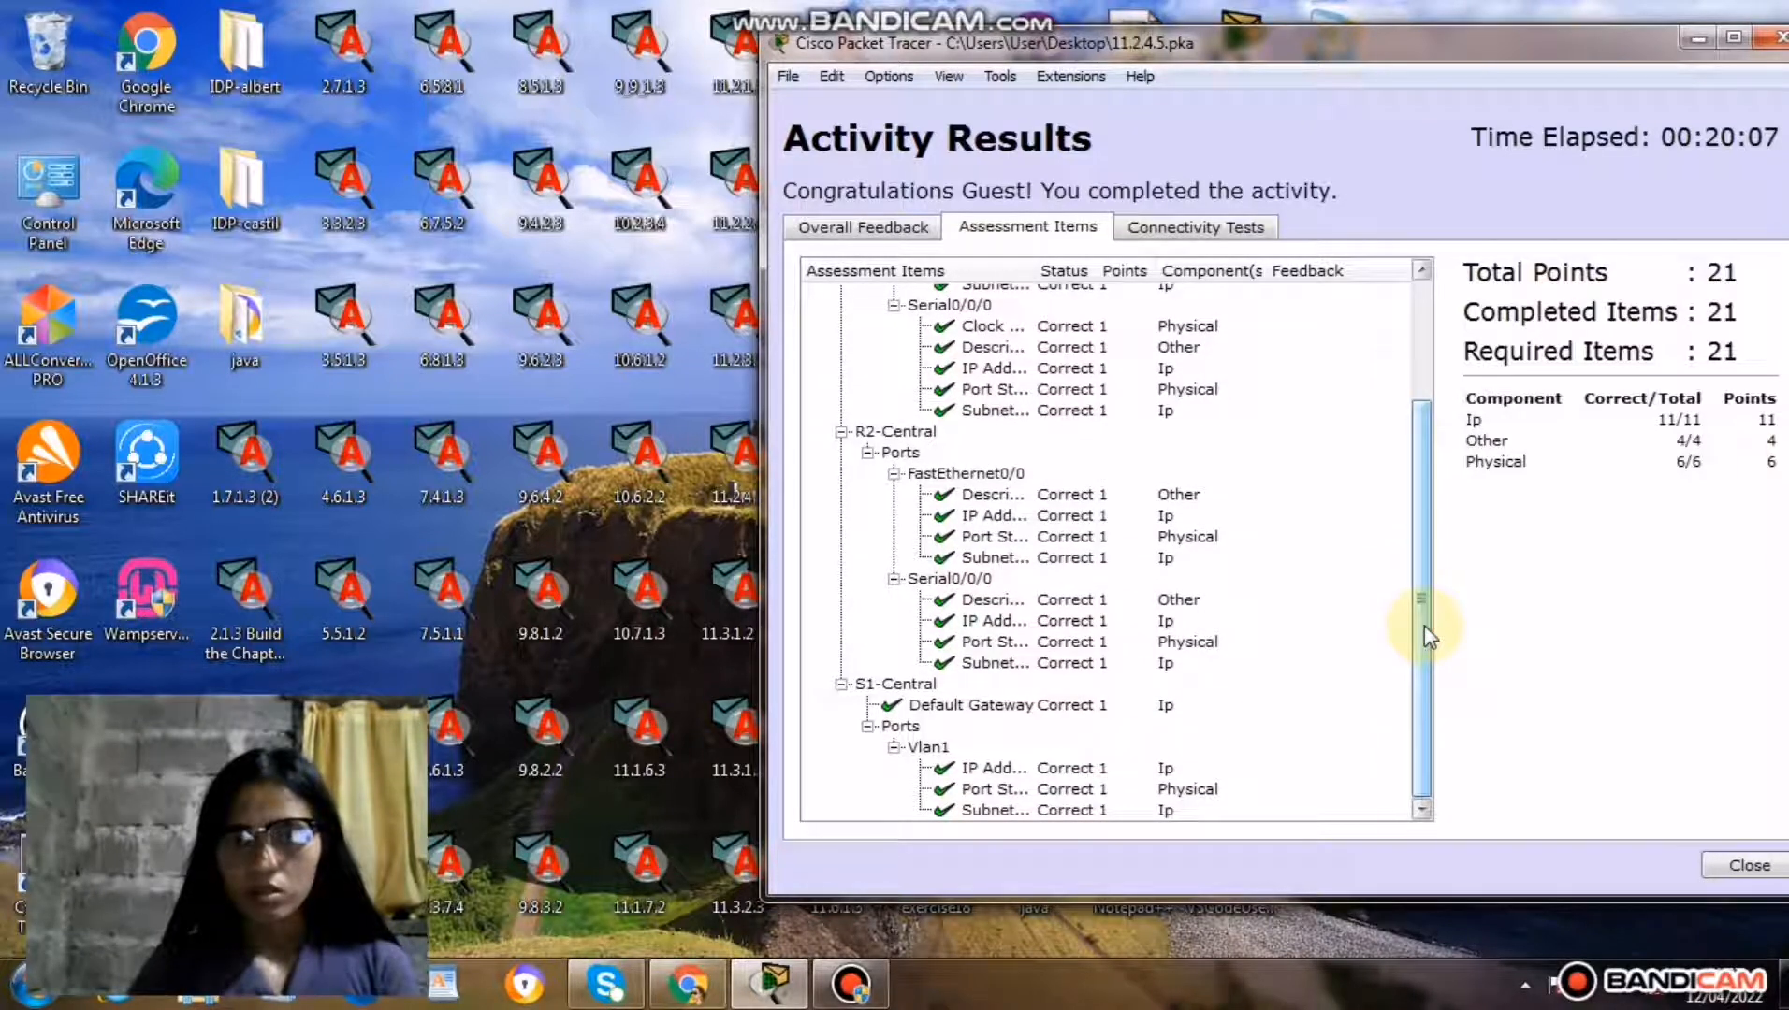
{"action": "left_click_drag", "start_coordinate": [1424, 625], "coordinate": [1424, 412]}
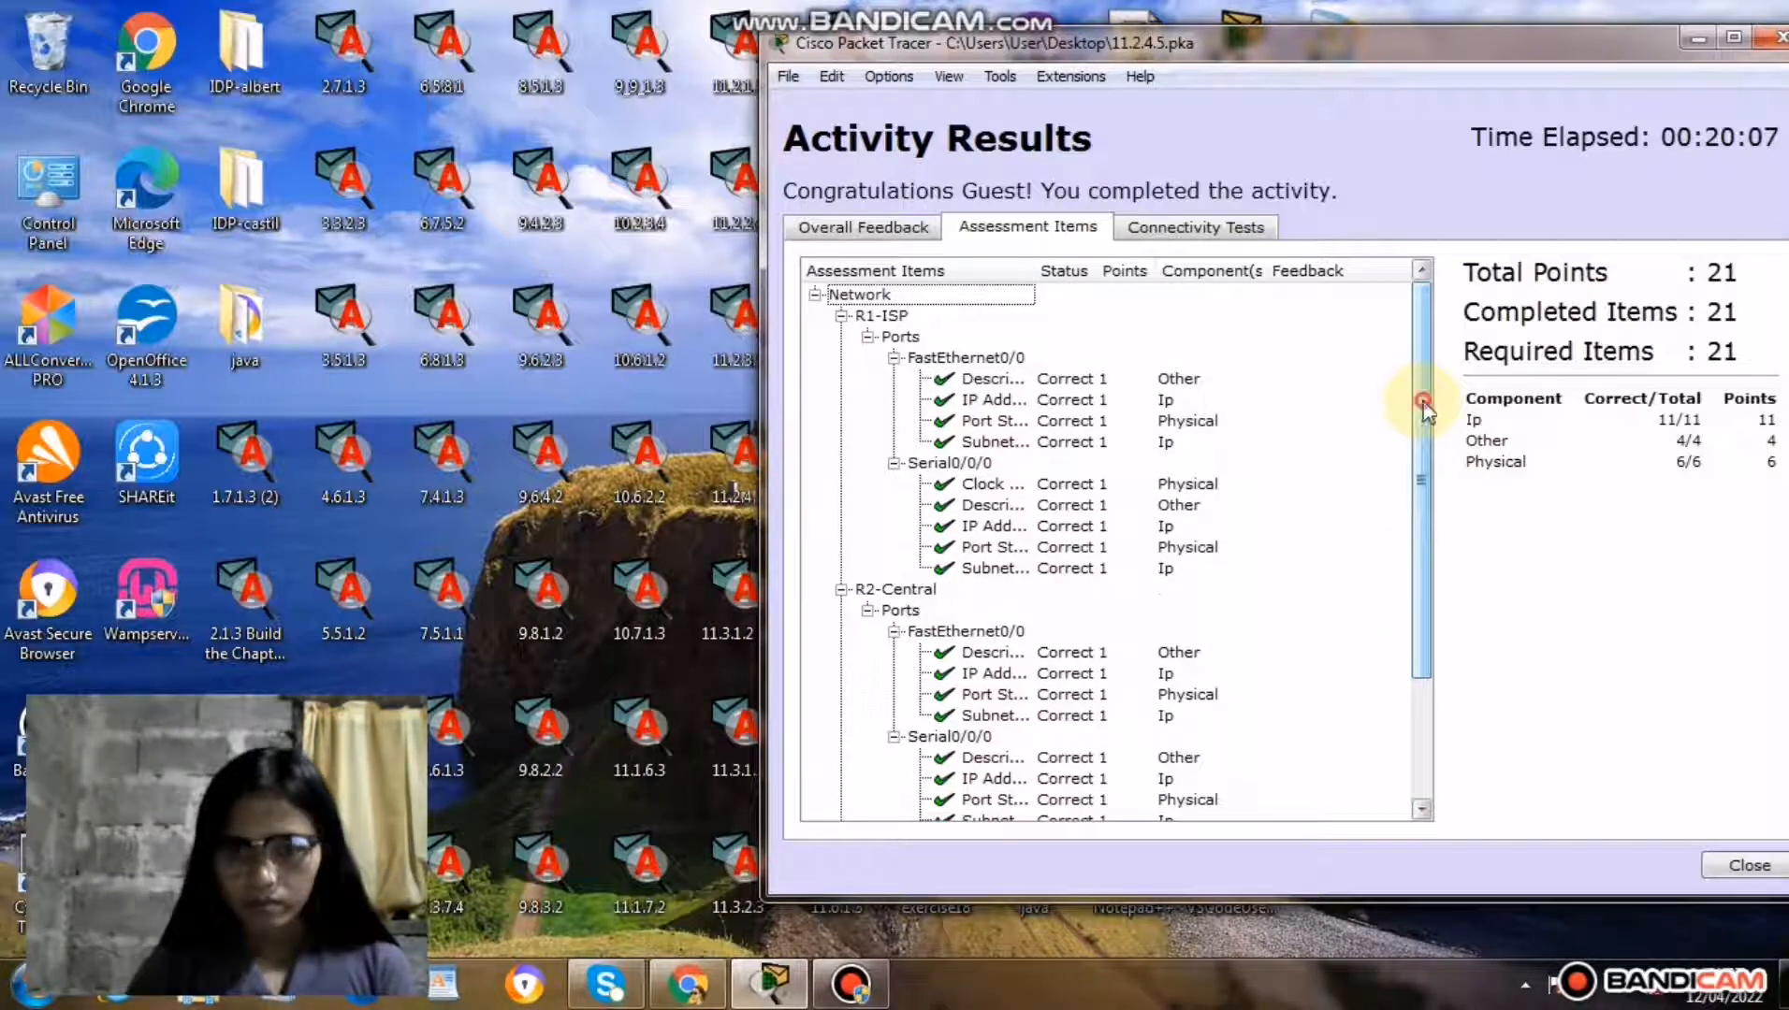
{"action": "left_click_drag", "start_coordinate": [1424, 406], "coordinate": [1424, 468]}
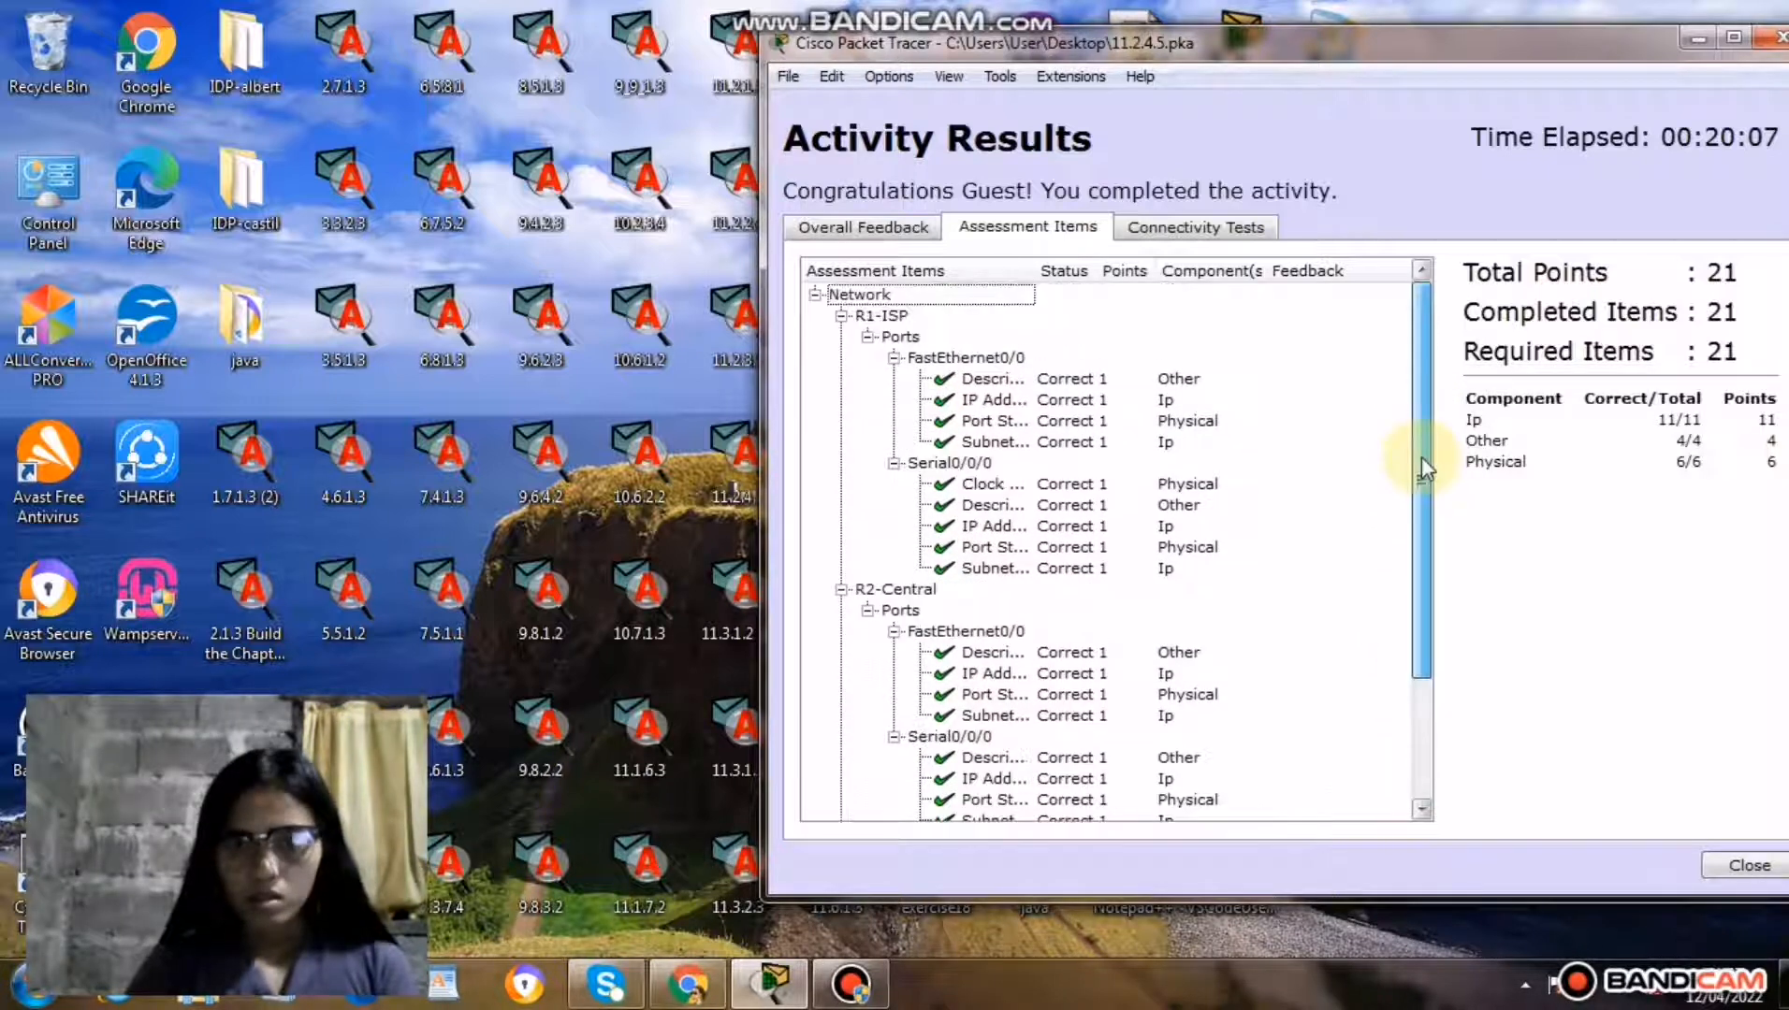
{"action": "left_click", "coordinate": [1780, 39]}
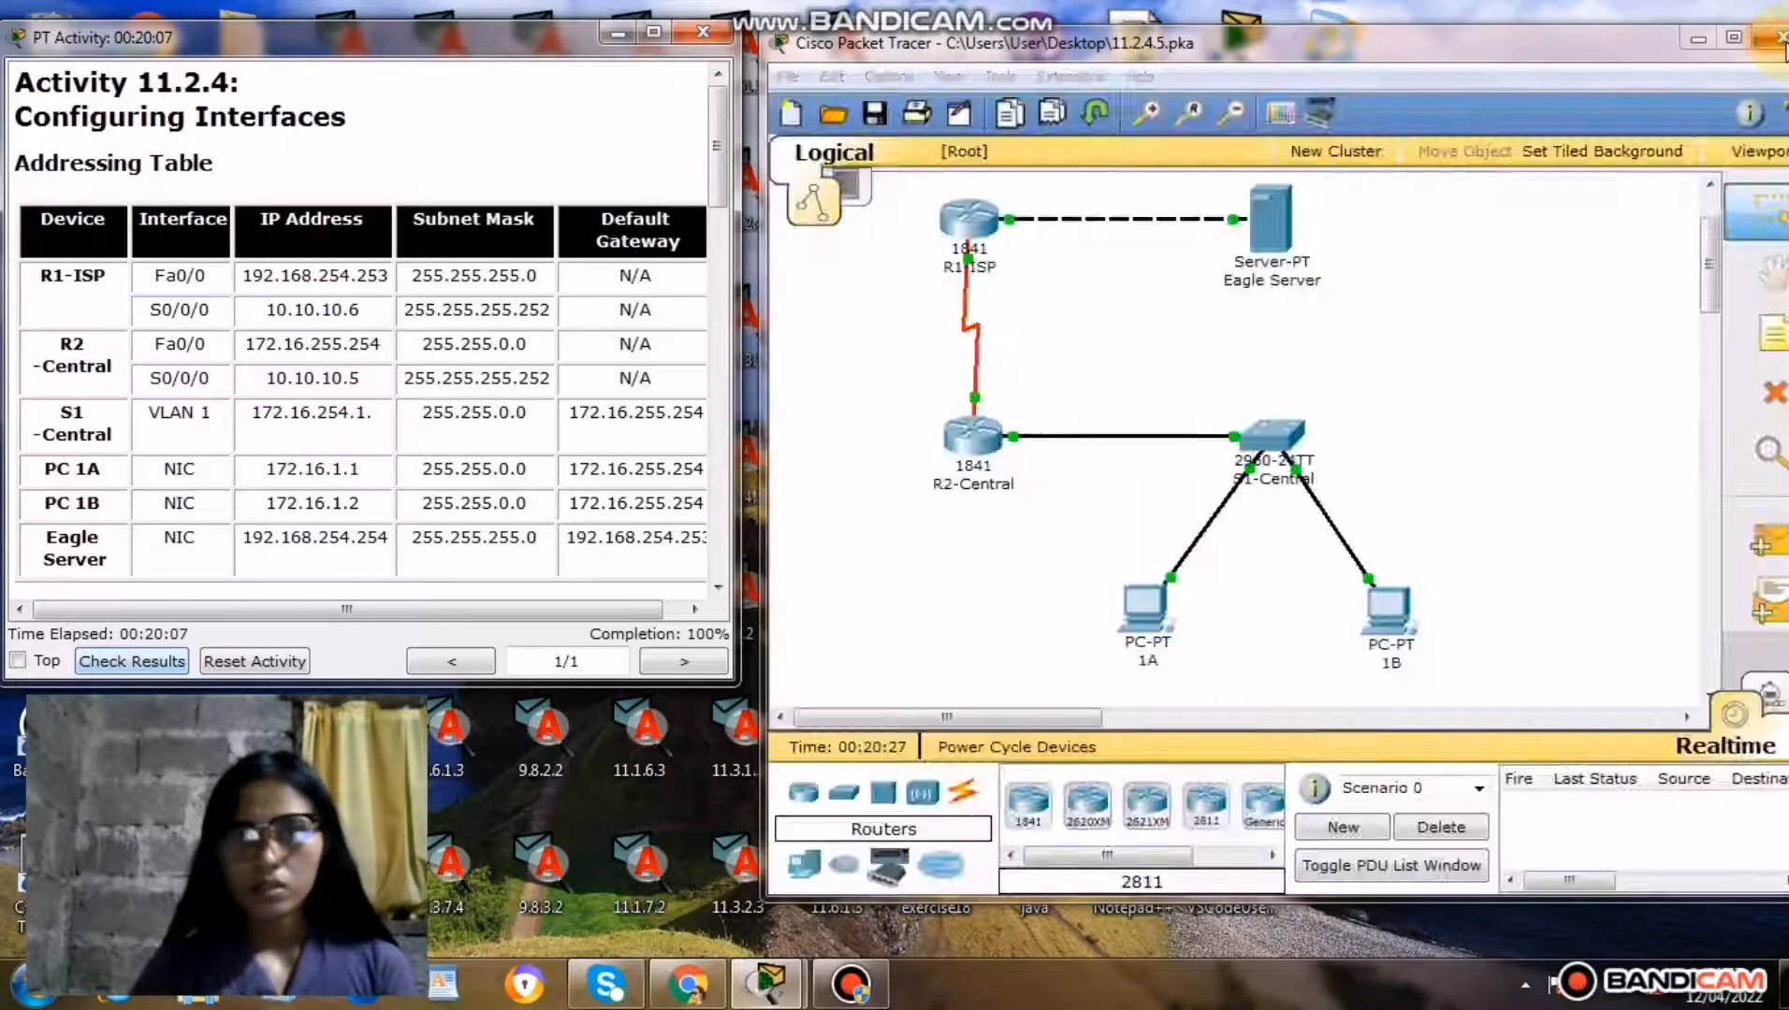
{"action": "left_click", "coordinate": [852, 990]}
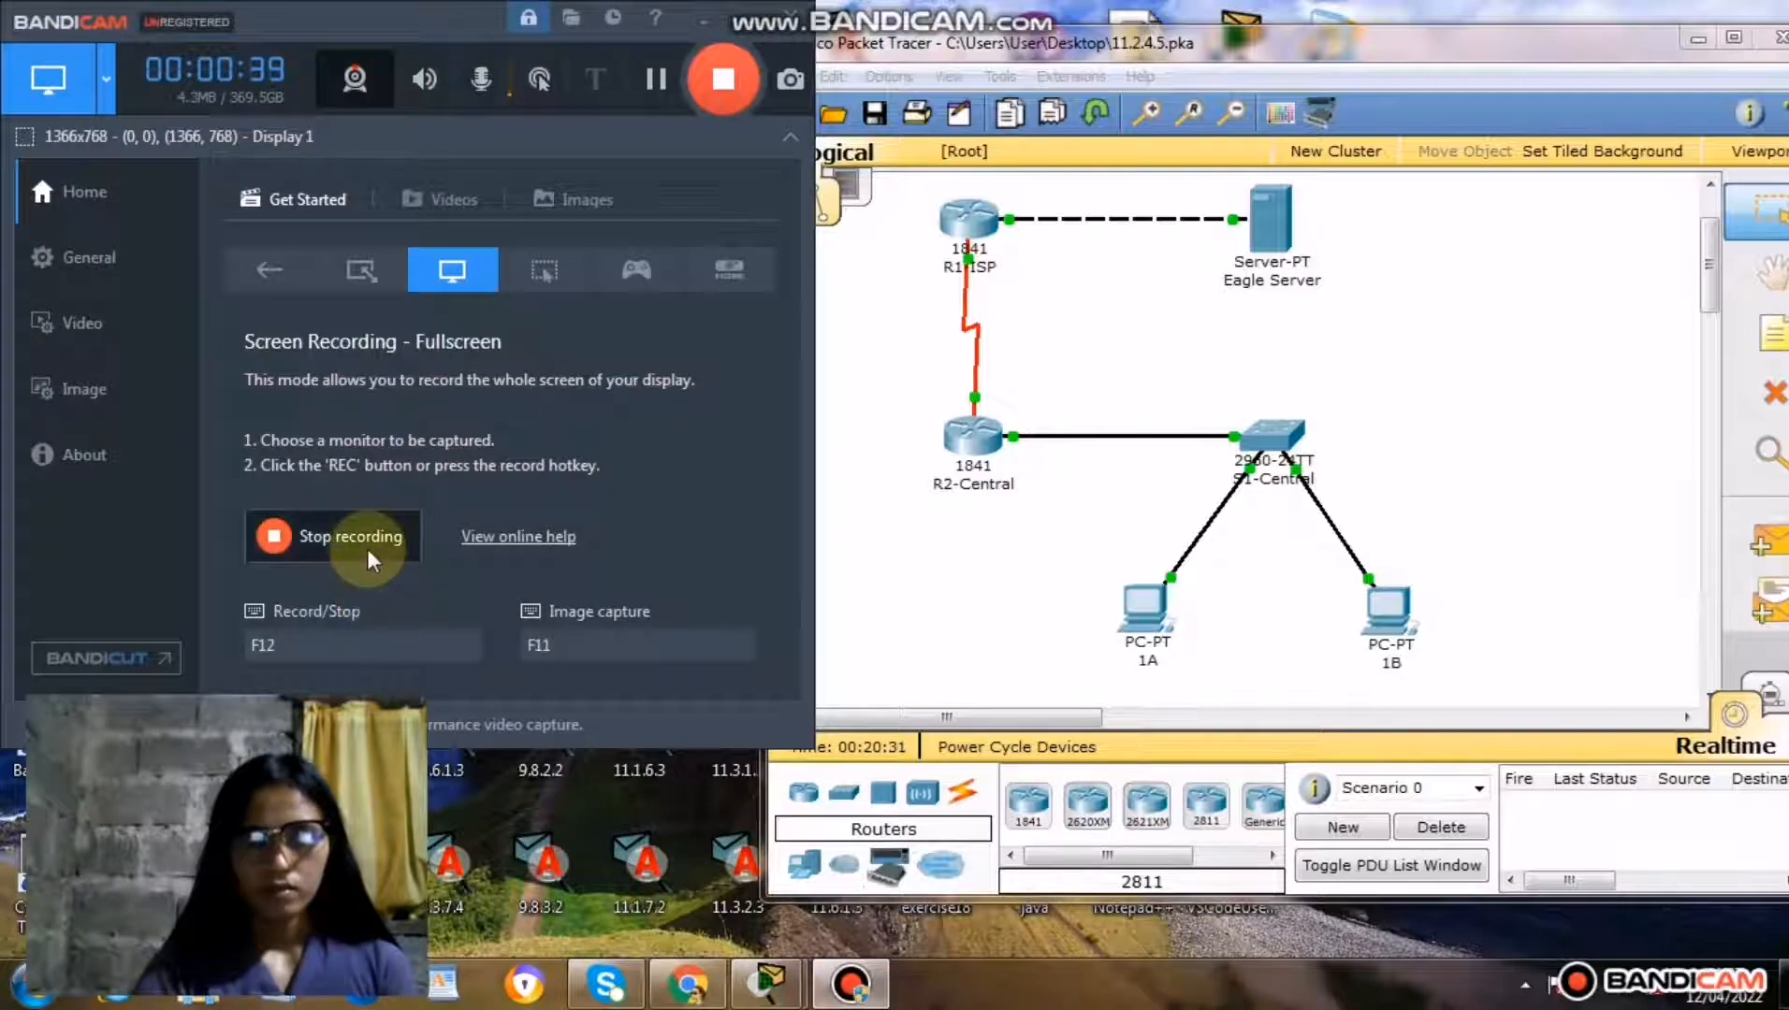